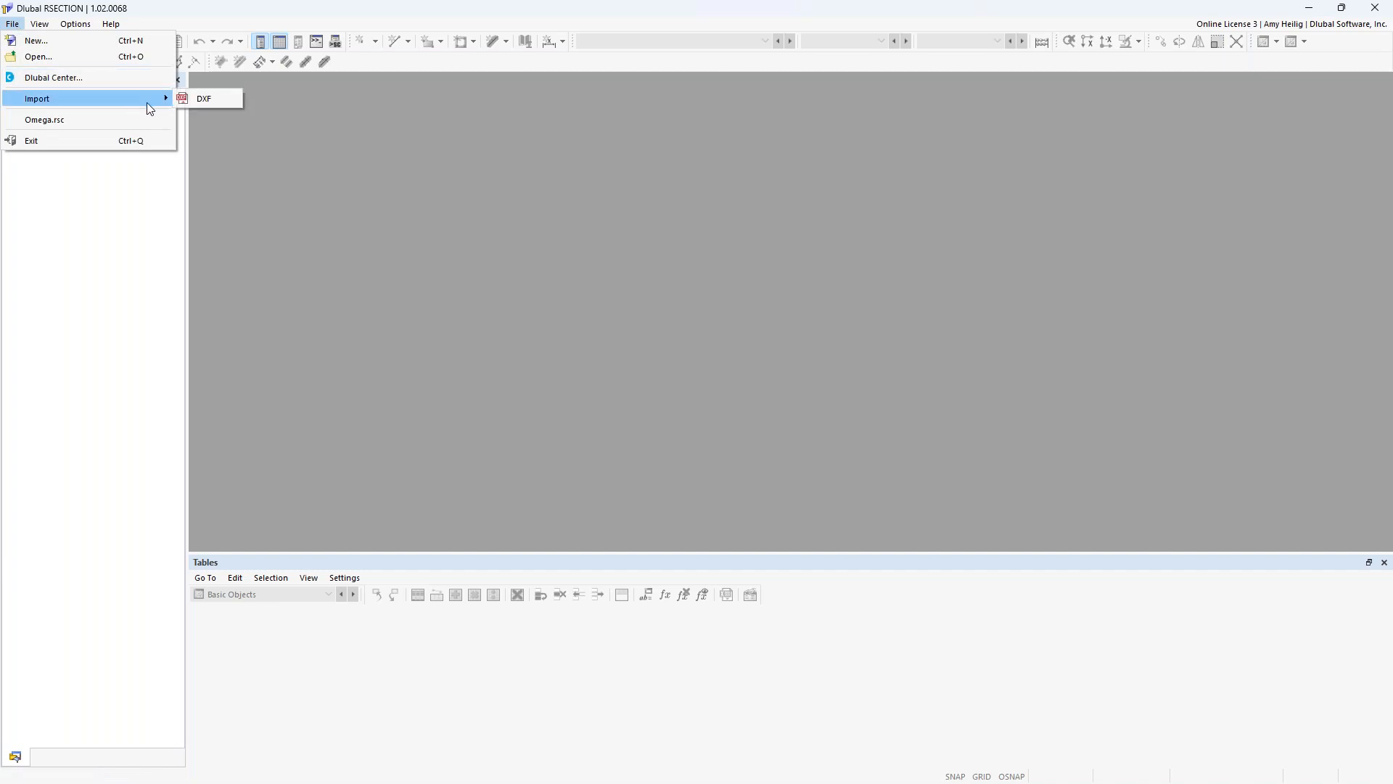
# - Import the Omega DXF file as a new section model
pyautogui.click(195, 99)
pyautogui.click(250, 157)
pyautogui.click(581, 429)
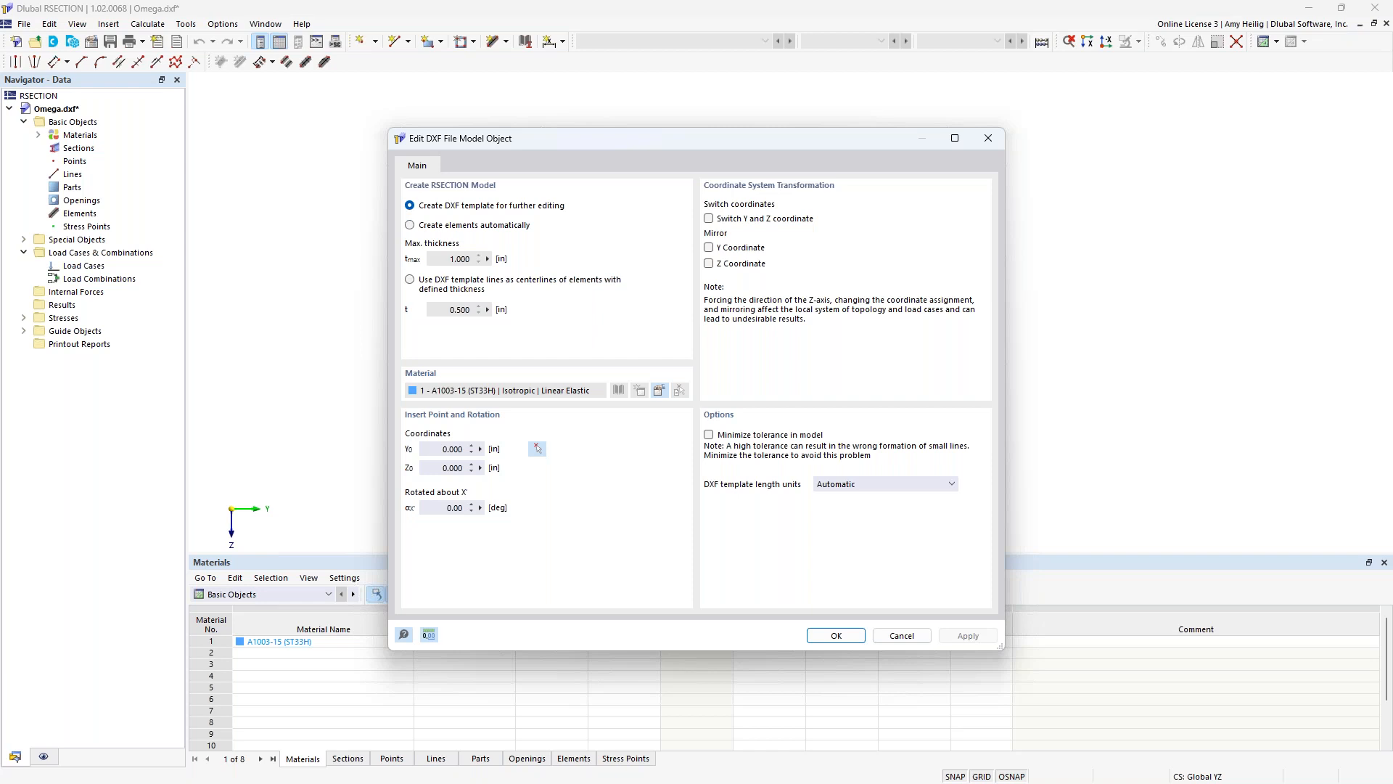
# - Set the import to use the DXF template lines as element centerlines with a thickness of 0.25 in
pyautogui.click(410, 281)
pyautogui.click(447, 312)
pyautogui.moveTo(446, 312); pyautogui.dragTo(494, 321)
pyautogui.write('0.')
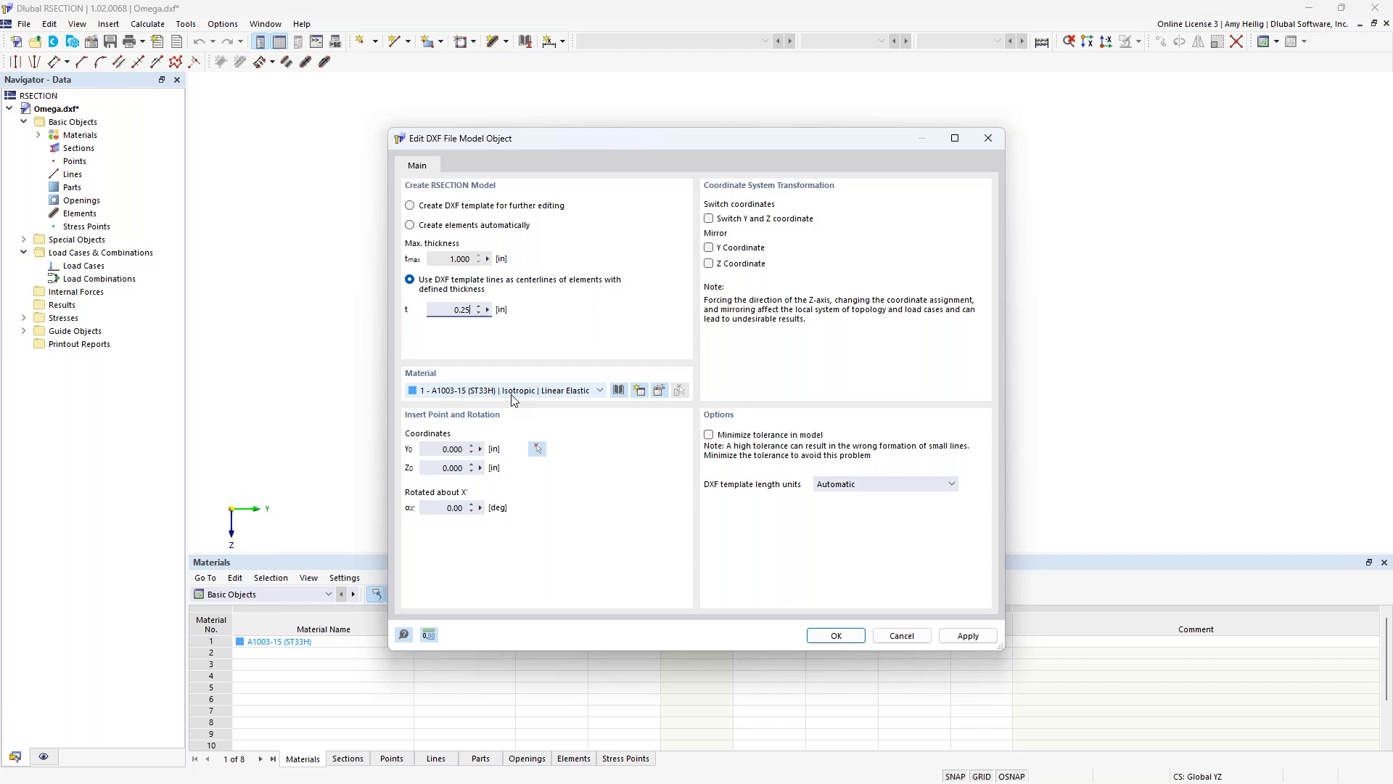
# - Assign the steel material A1003-15 (ST33H) from the AISI S100-16 series in the material library
pyautogui.click(618, 390)
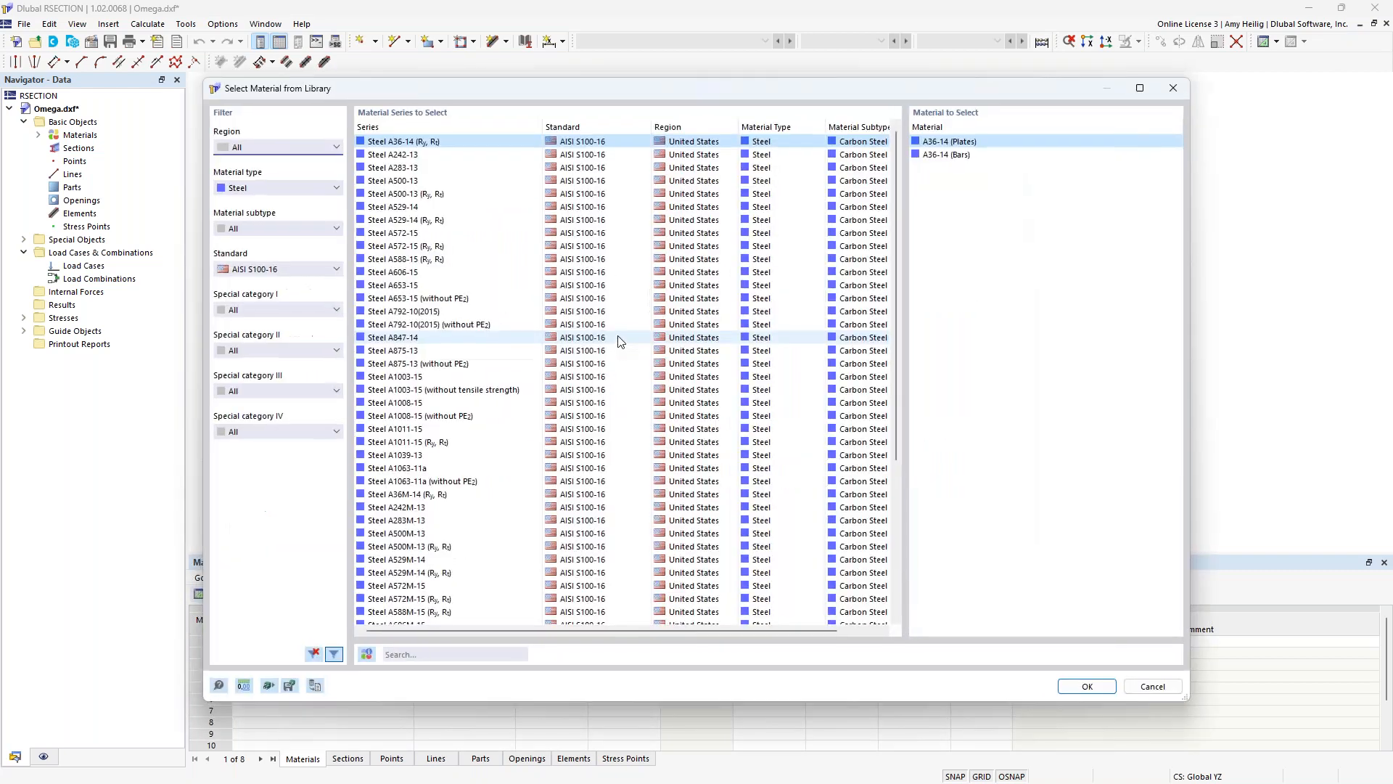
pyautogui.click(258, 191)
pyautogui.click(258, 191)
pyautogui.click(268, 271)
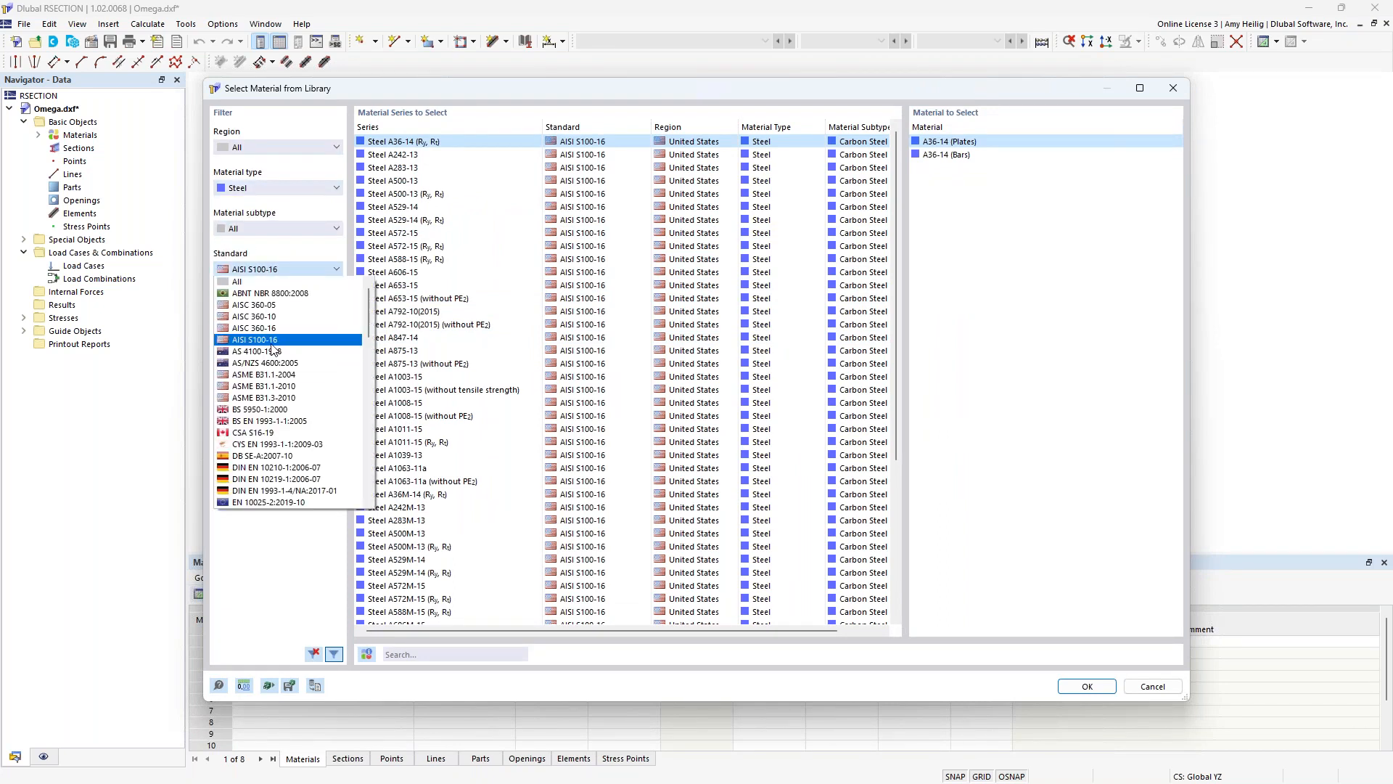
pyautogui.click(282, 565)
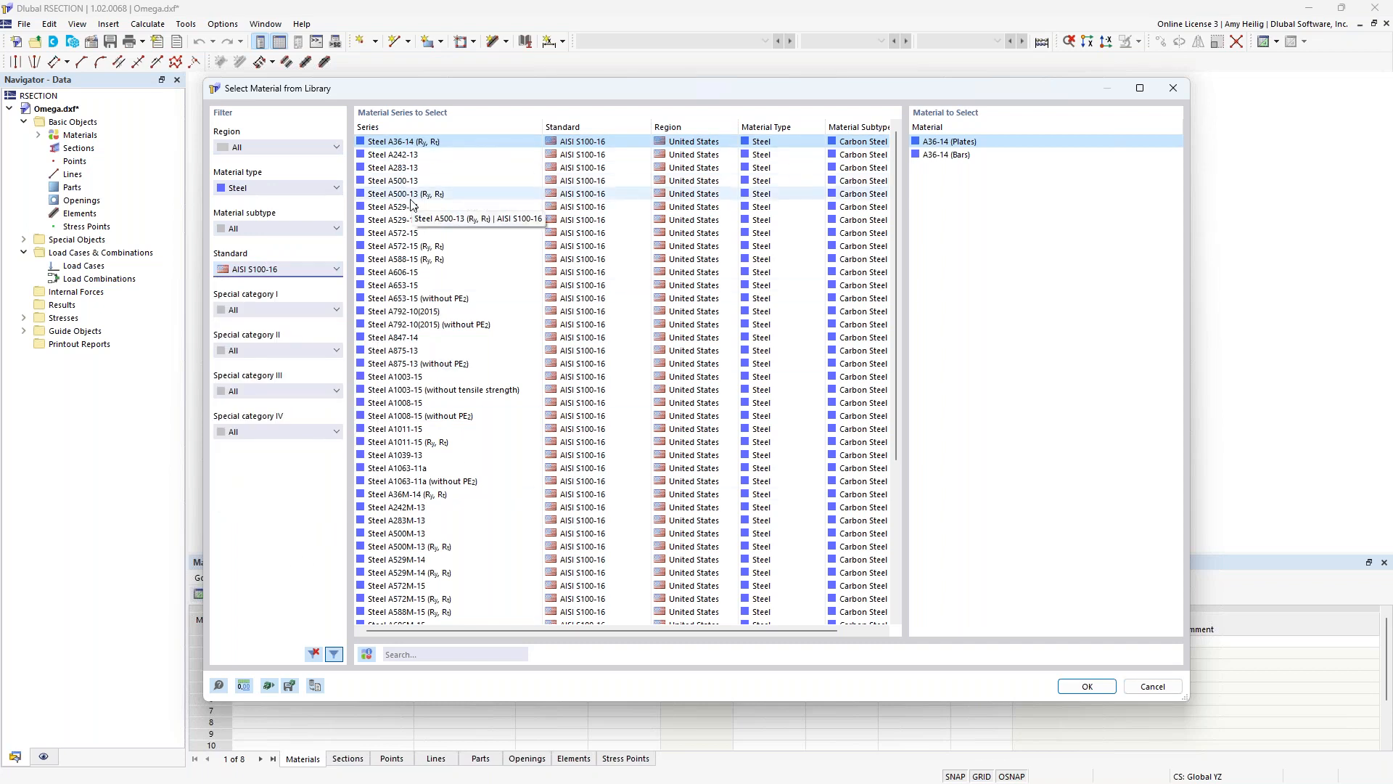
pyautogui.click(396, 181)
pyautogui.click(396, 233)
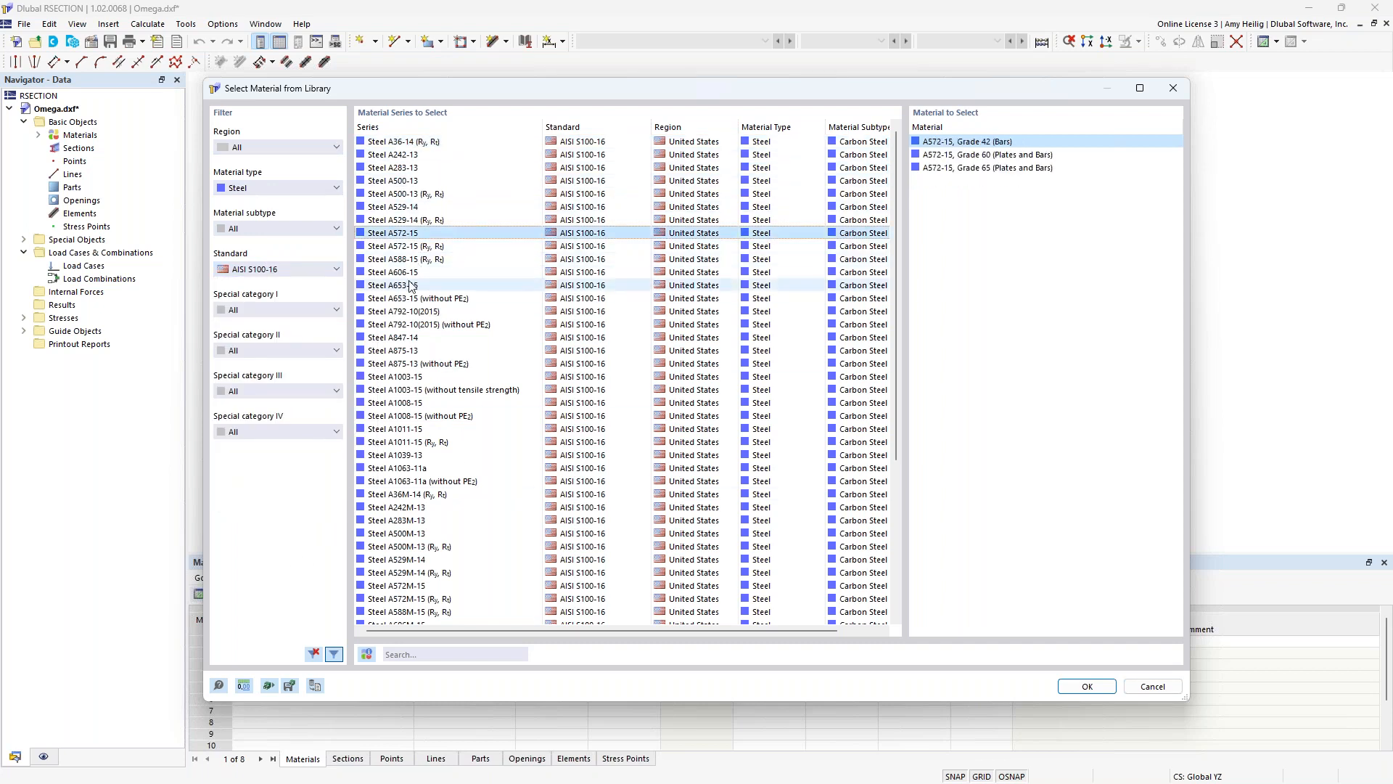
pyautogui.click(396, 285)
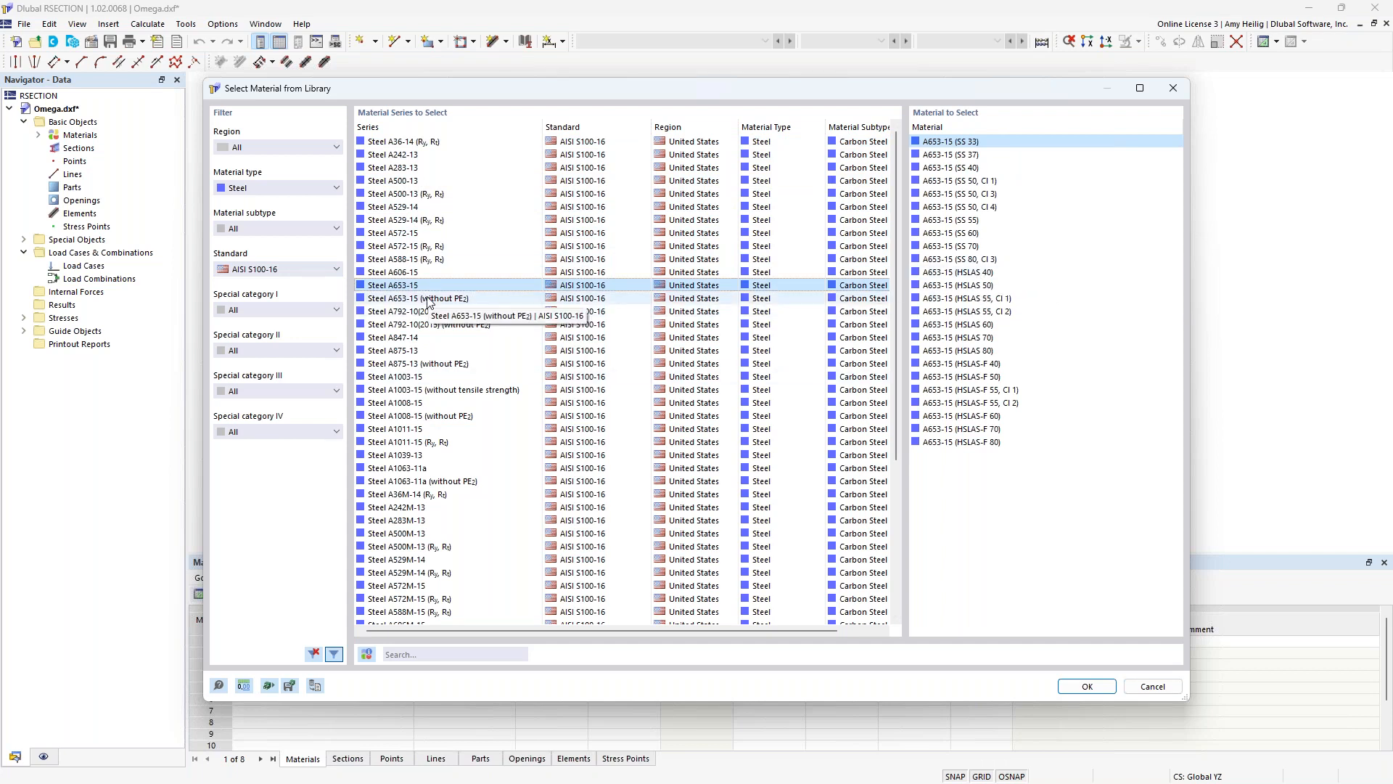
pyautogui.click(418, 377)
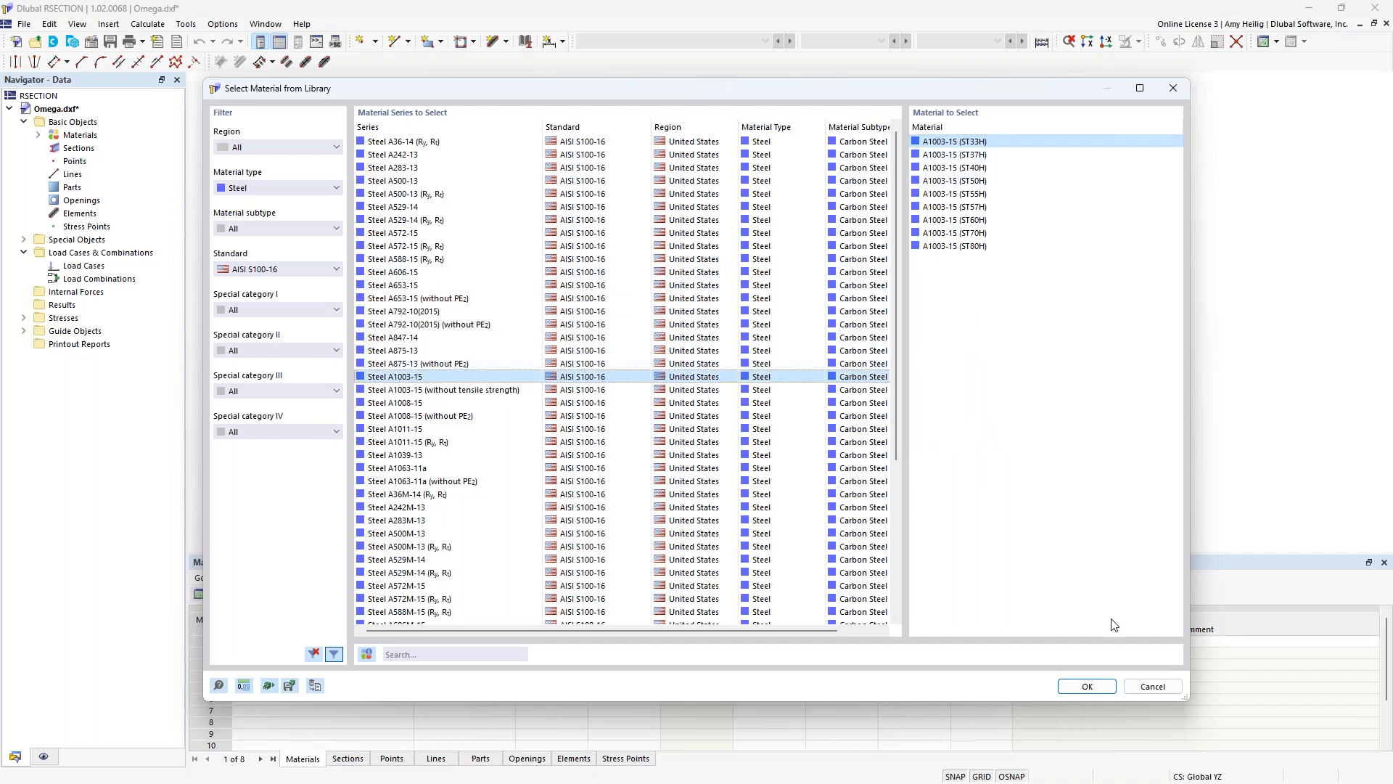
pyautogui.click(1087, 686)
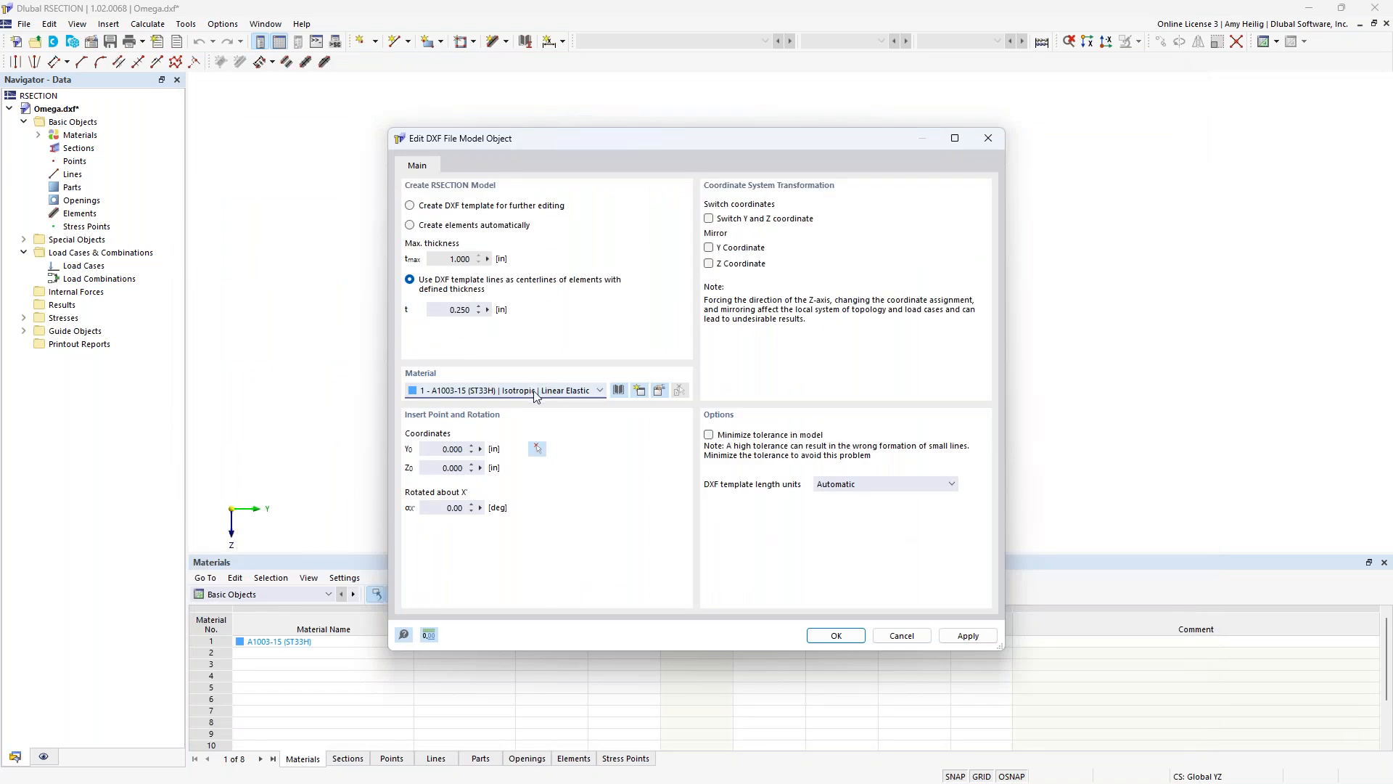
# - Complete the DXF import with these settings and dismiss the import log
pyautogui.click(836, 636)
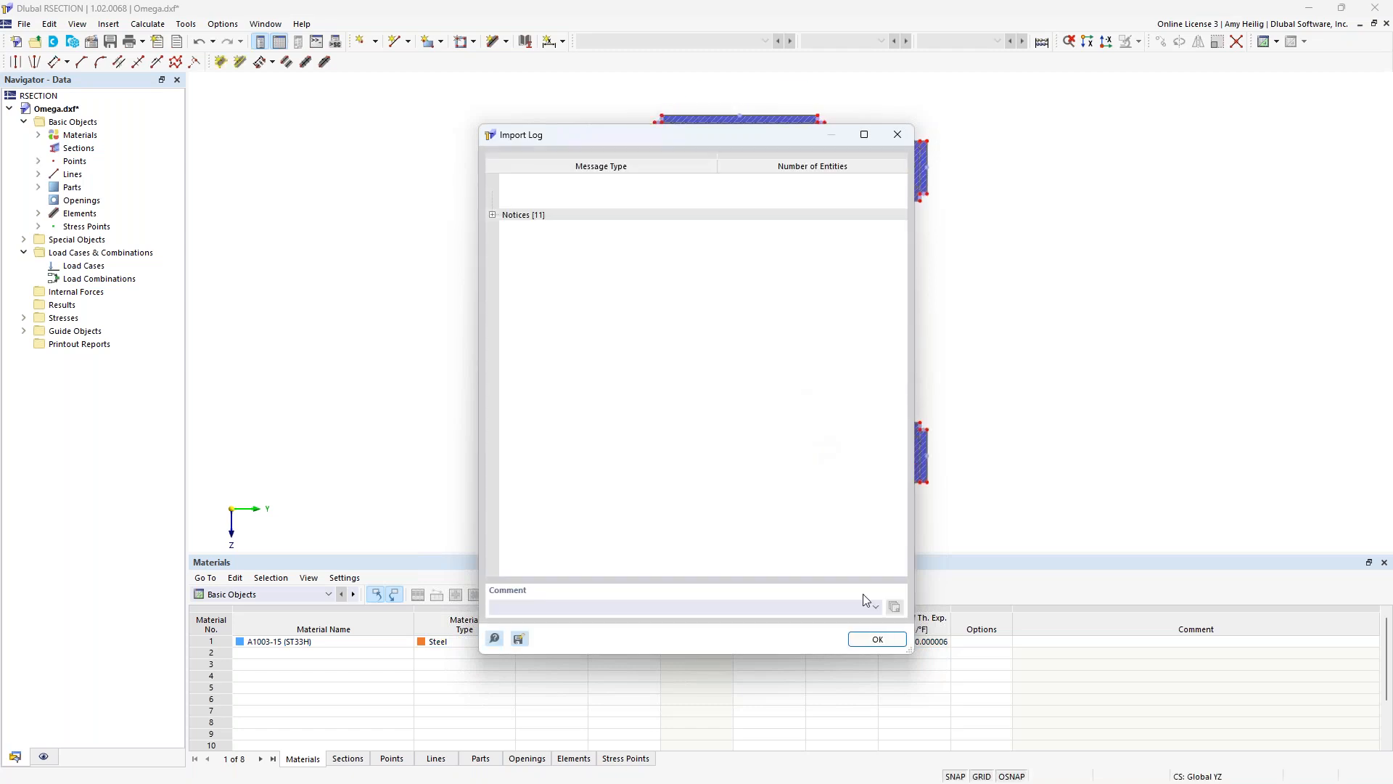
pyautogui.click(877, 640)
pyautogui.moveTo(958, 377); pyautogui.dragTo(905, 359, button='middle')
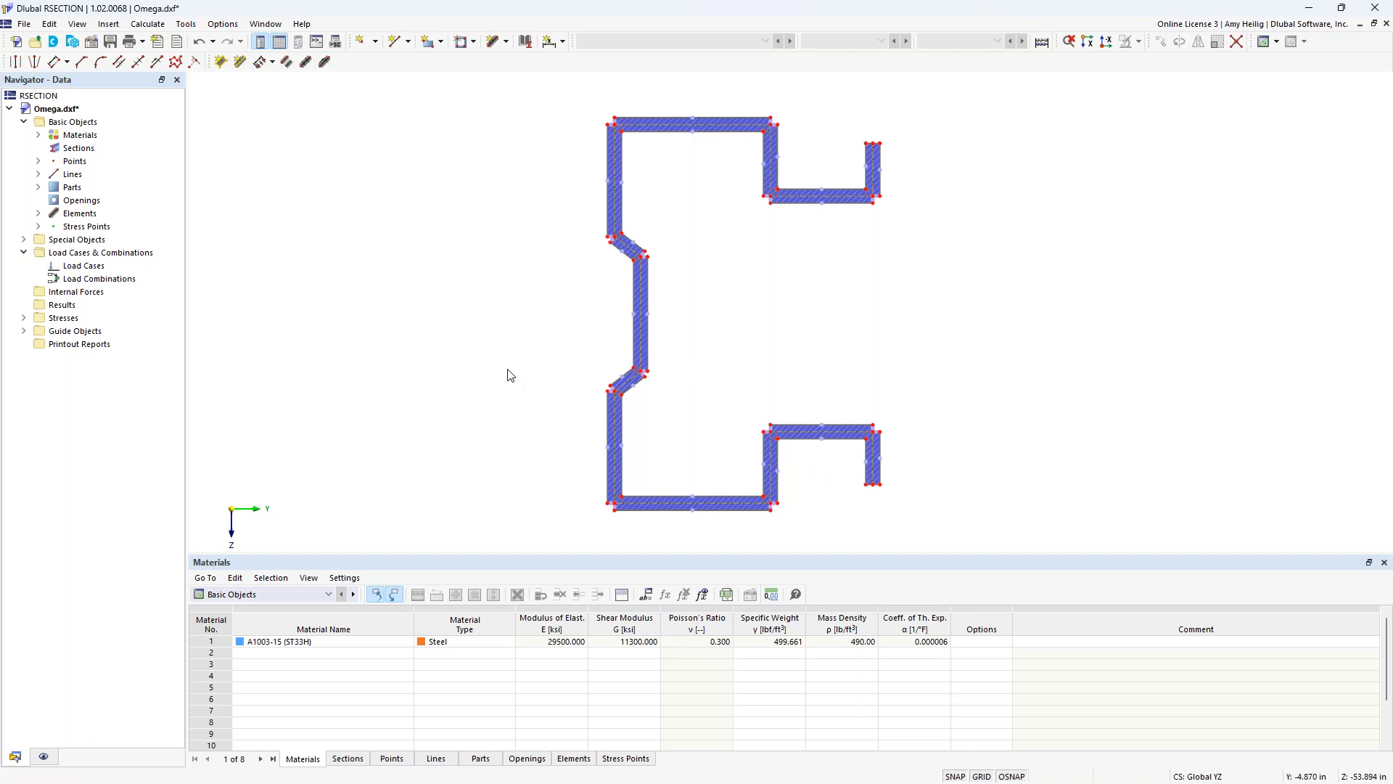
# - Hide the elements in the model display and examine the section's parts on their own
pyautogui.click(45, 757)
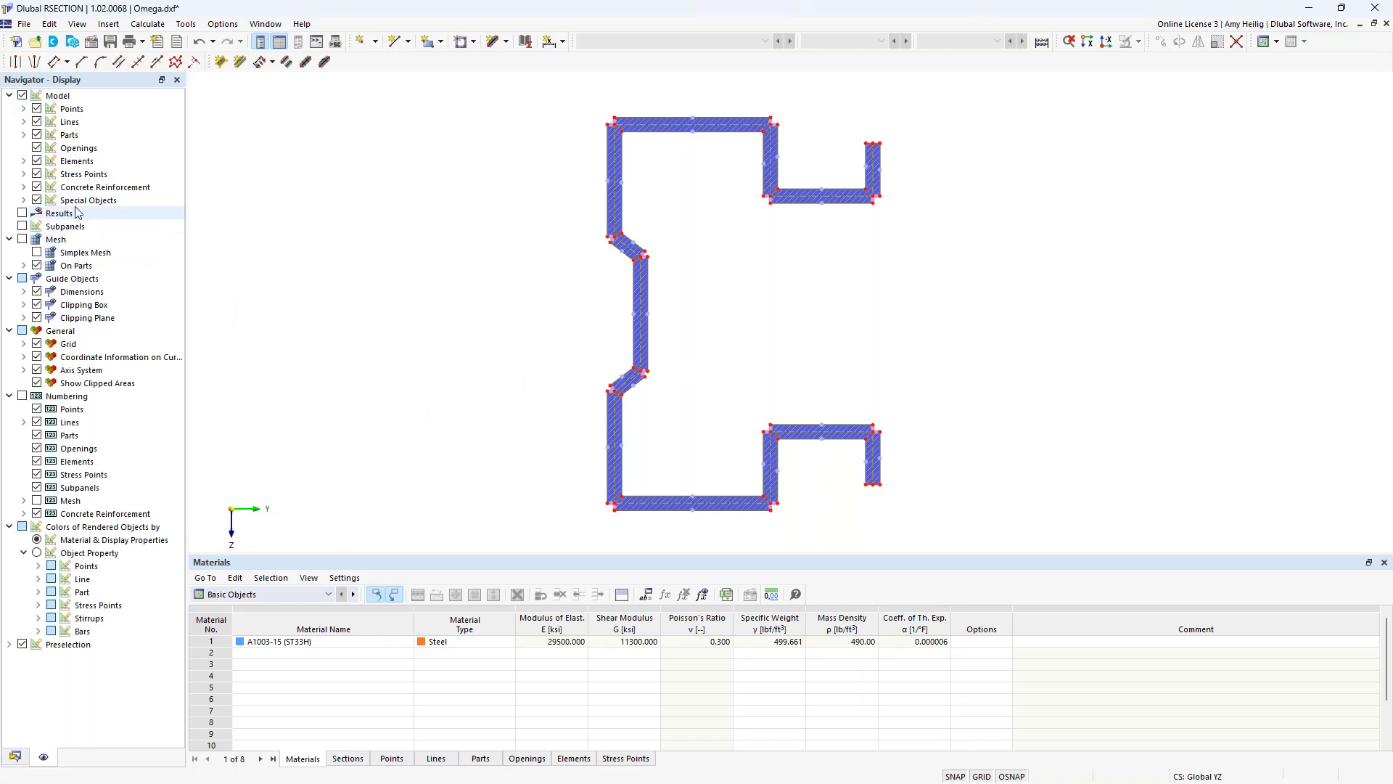
pyautogui.click(37, 161)
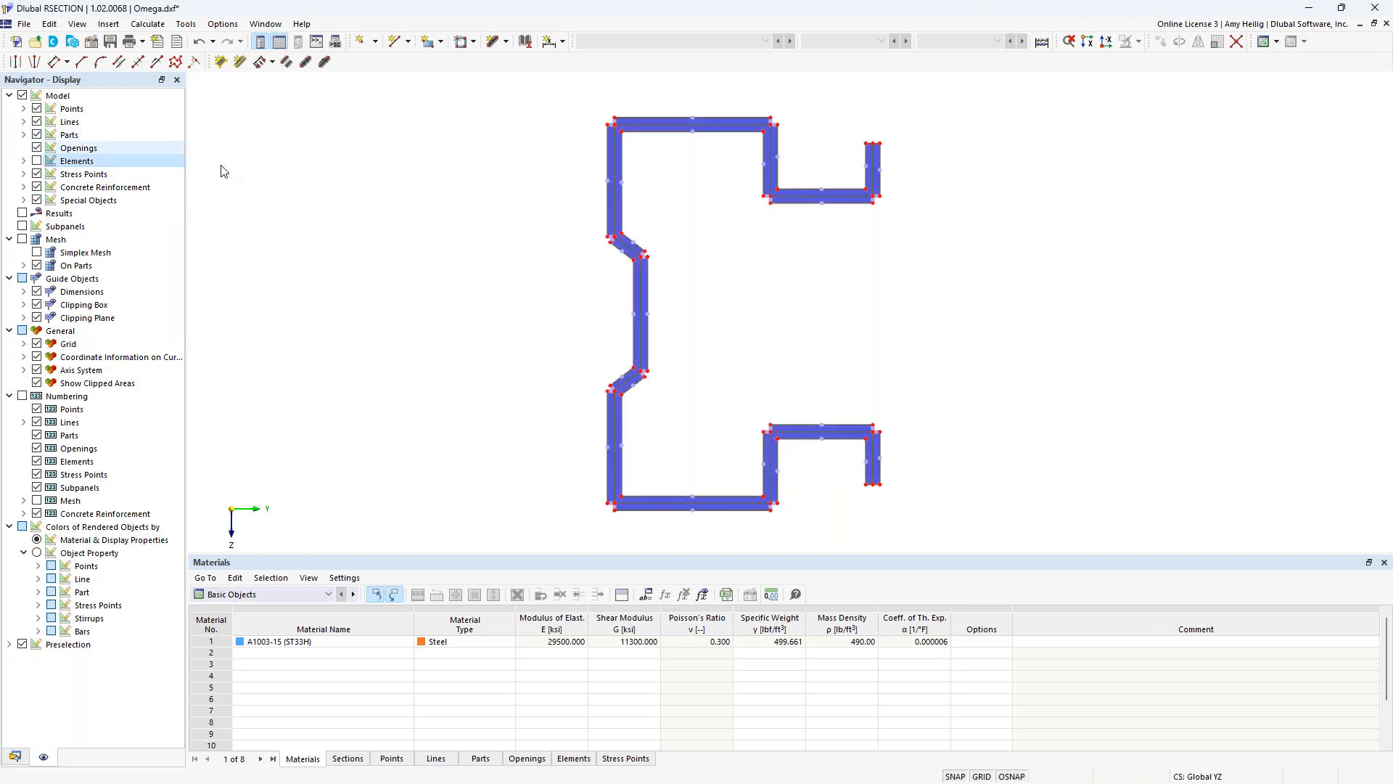
pyautogui.scroll(2, 606, 442)
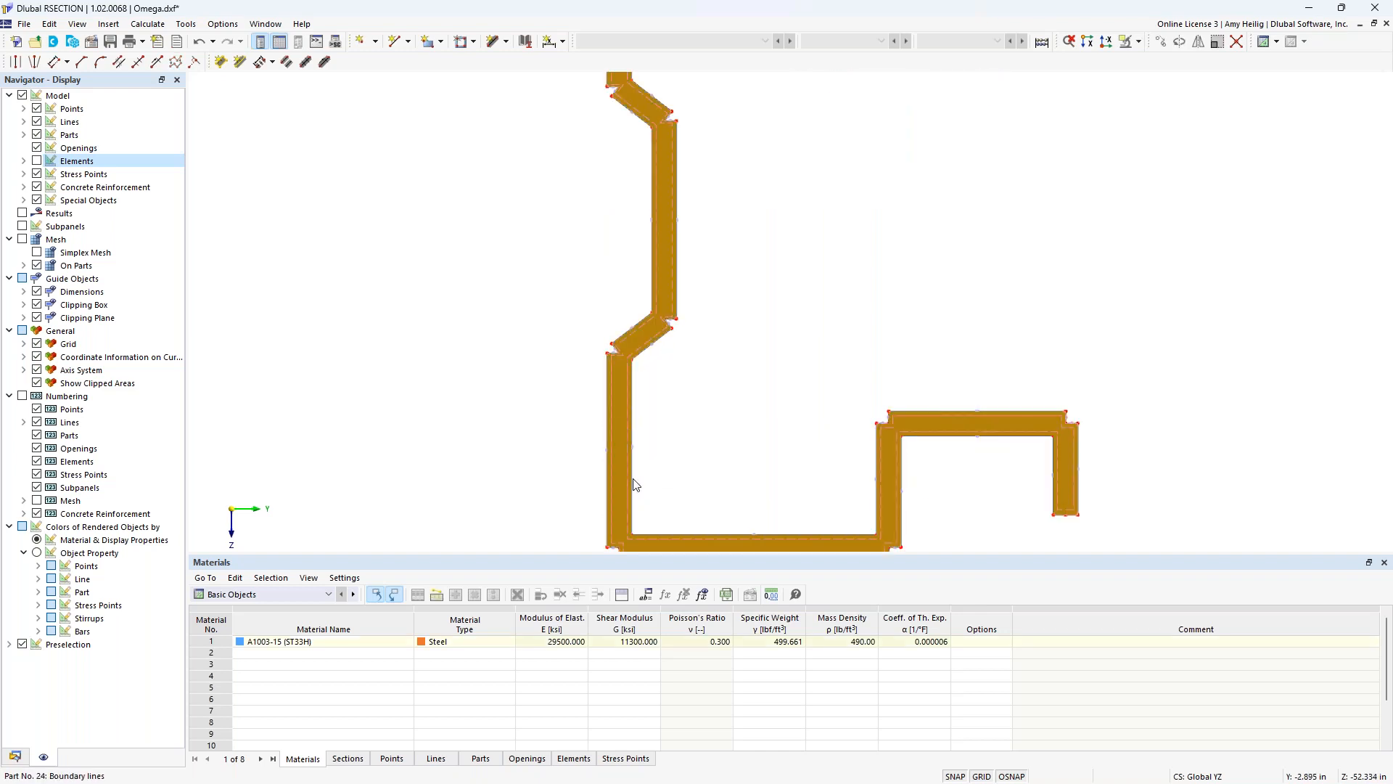
pyautogui.scroll(-3, 903, 372)
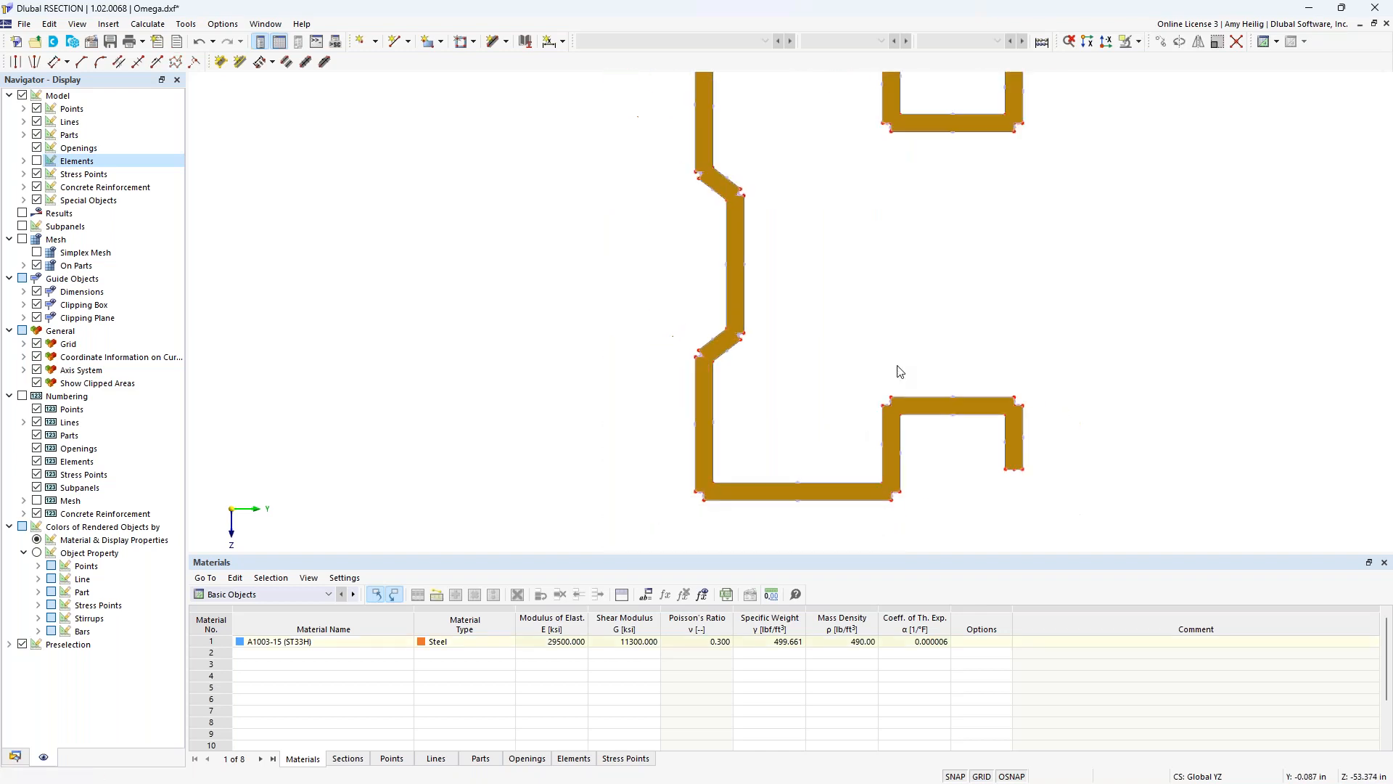
pyautogui.moveTo(898, 373); pyautogui.dragTo(751, 362, button='middle')
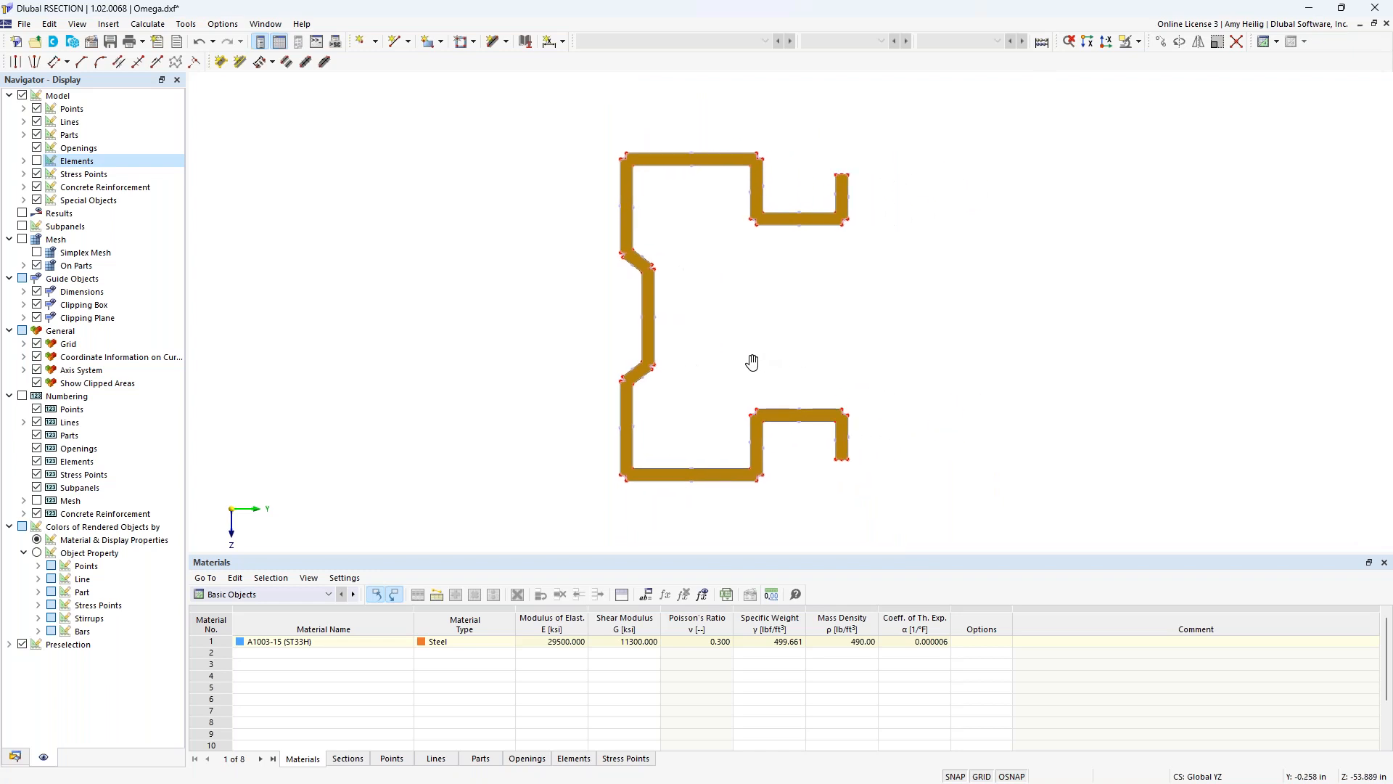
# - Hide the parts and display the elements of the section instead
pyautogui.click(36, 134)
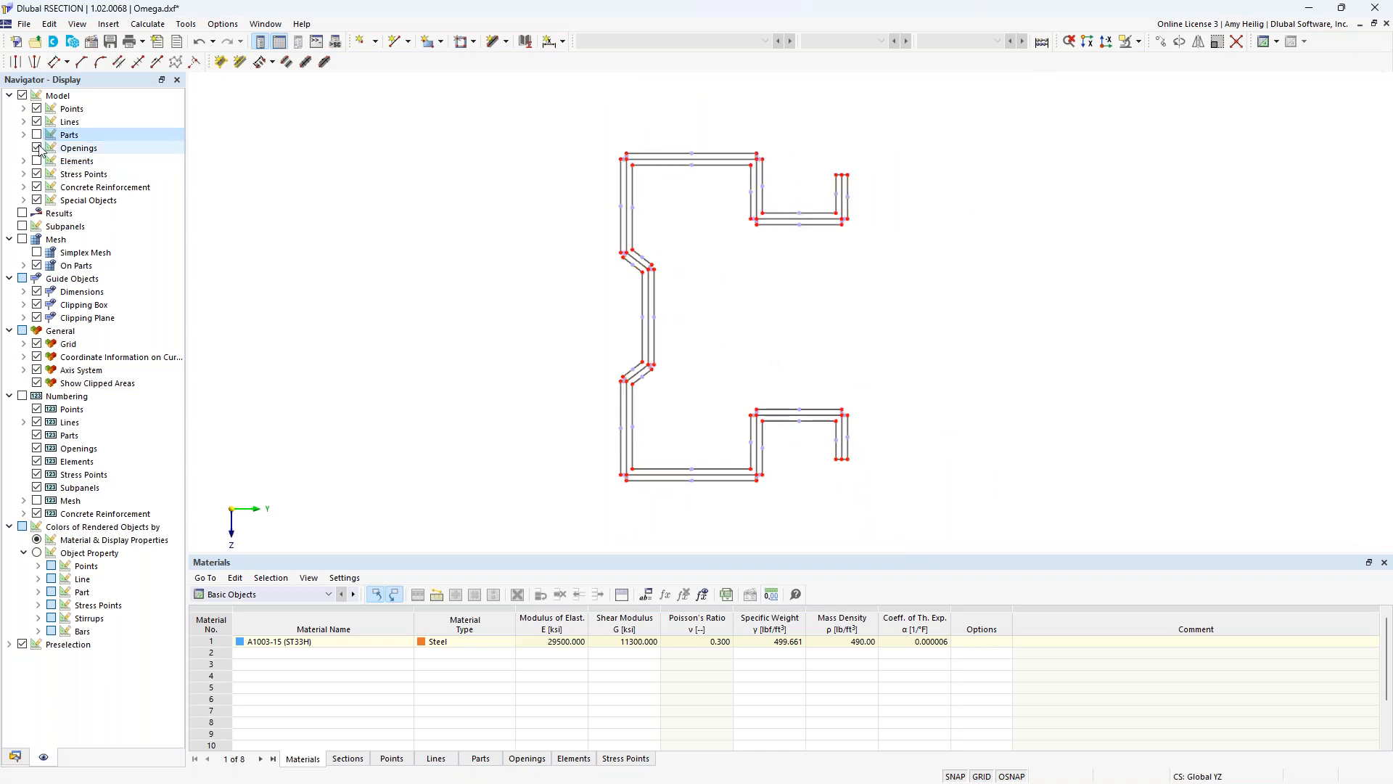
pyautogui.click(36, 160)
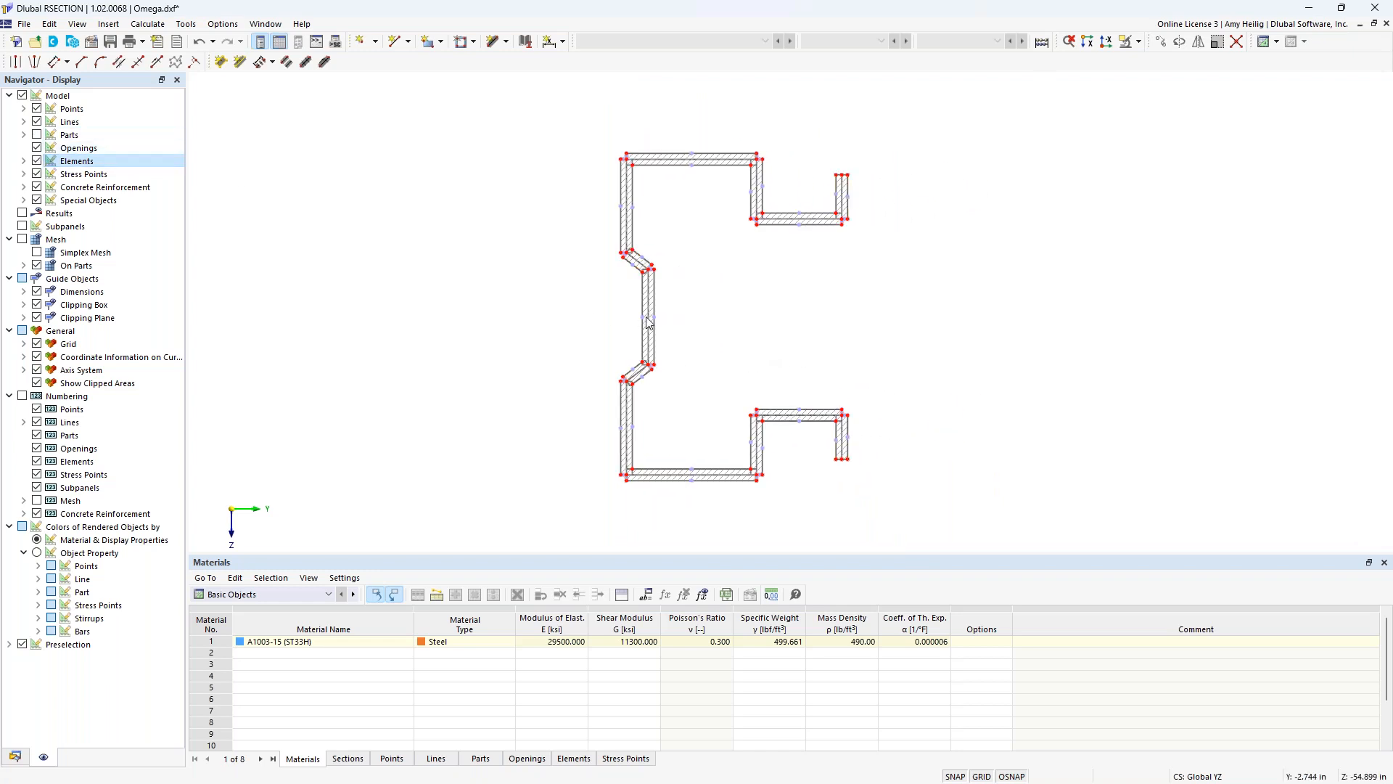
# - Review the properties of the upper vertical web element without changing them, and turn the display of parts back on
pyautogui.click(650, 312)
pyautogui.moveTo(653, 223); pyautogui.dragTo(593, 196)
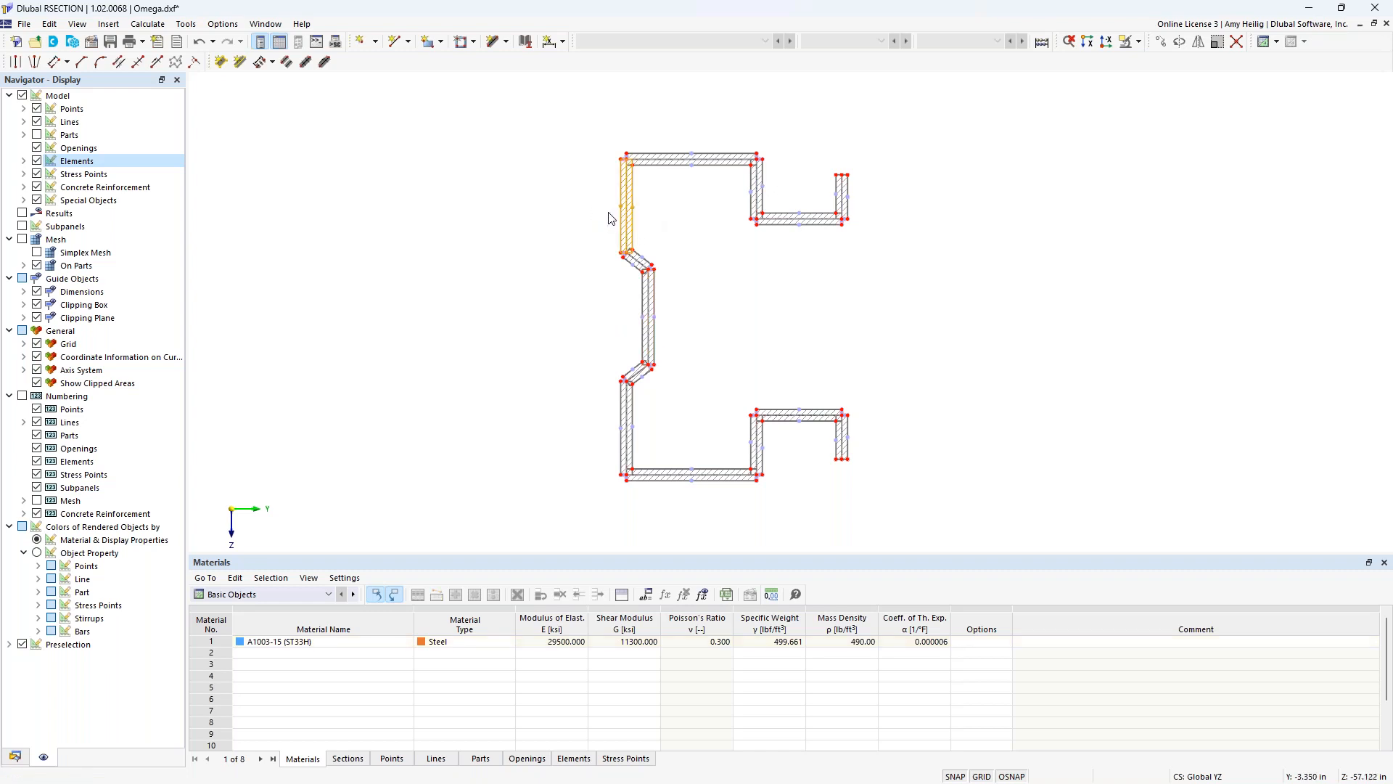
pyautogui.scroll(1, 609, 217)
pyautogui.rightClick(632, 220)
pyautogui.moveTo(799, 242)
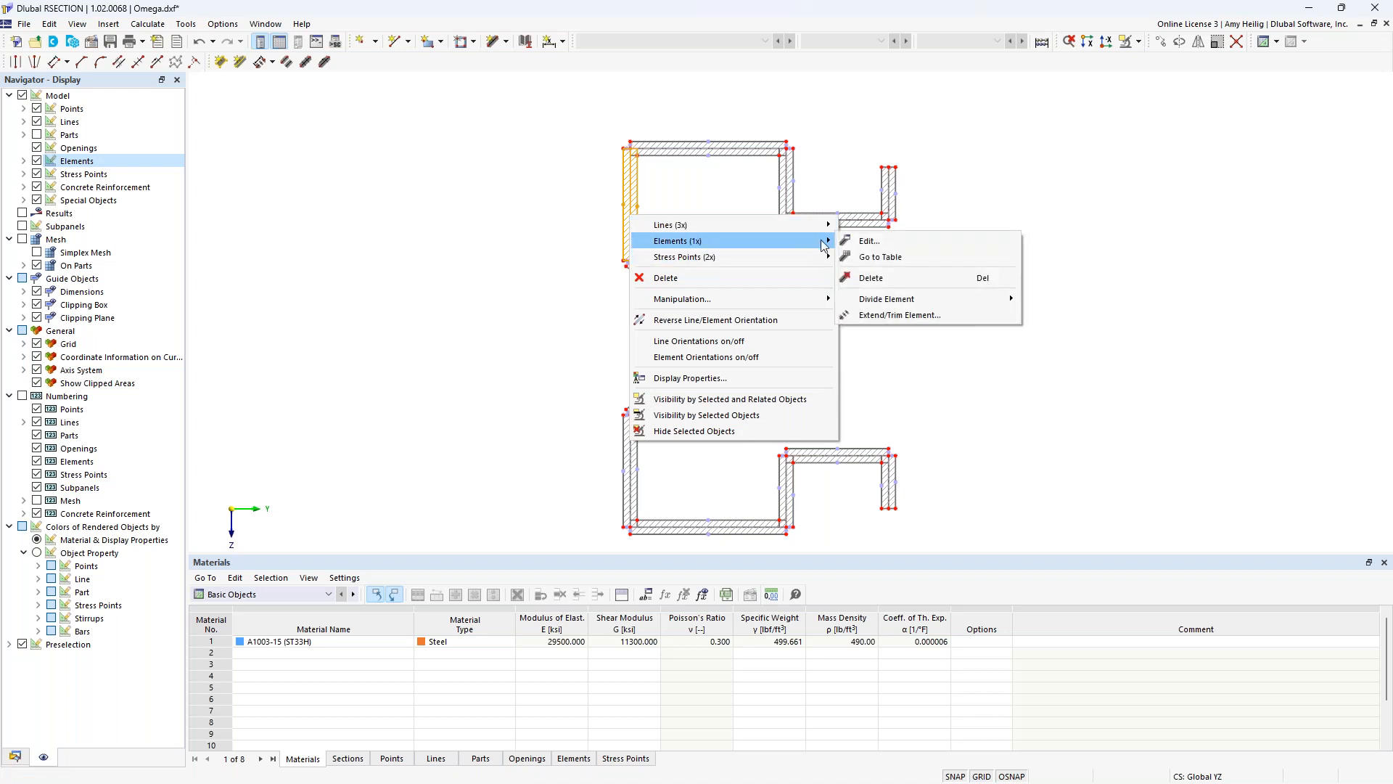
pyautogui.click(846, 241)
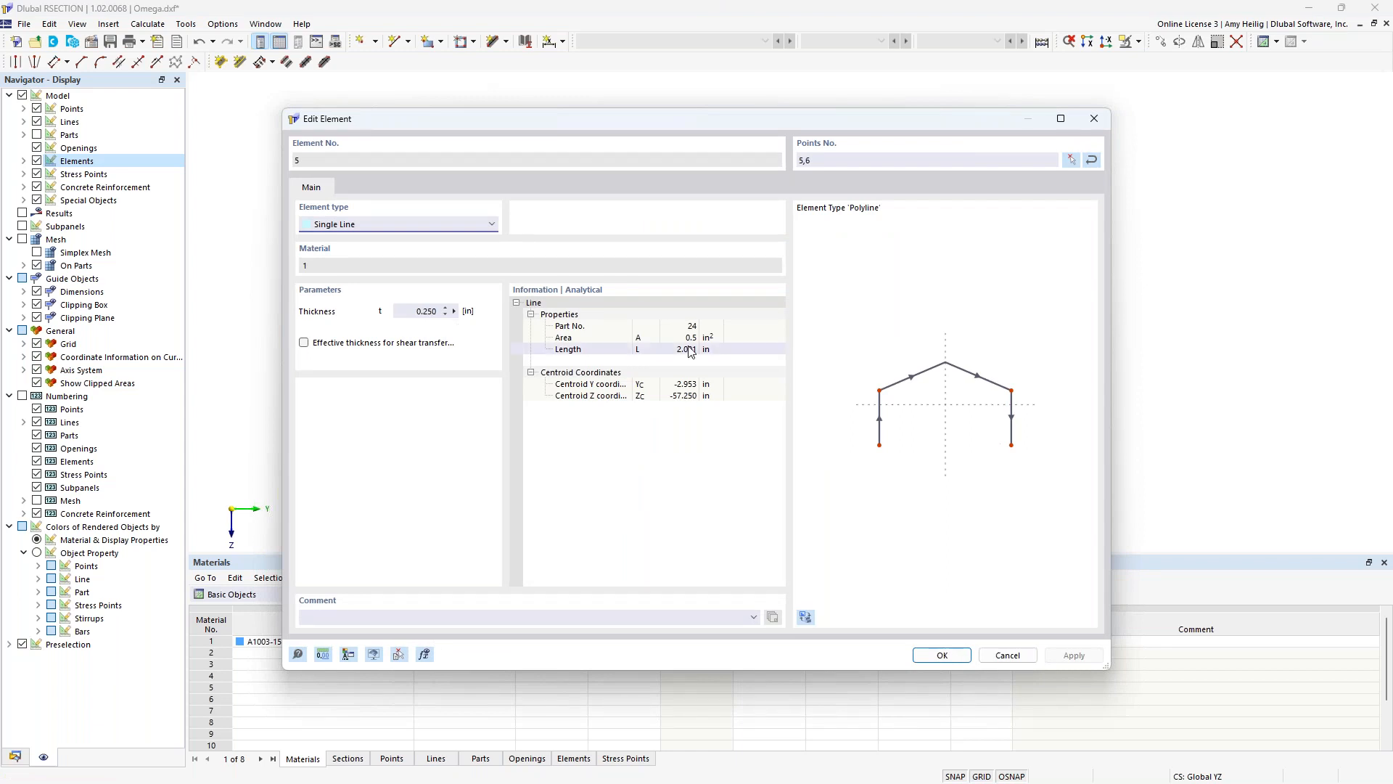
pyautogui.click(1008, 655)
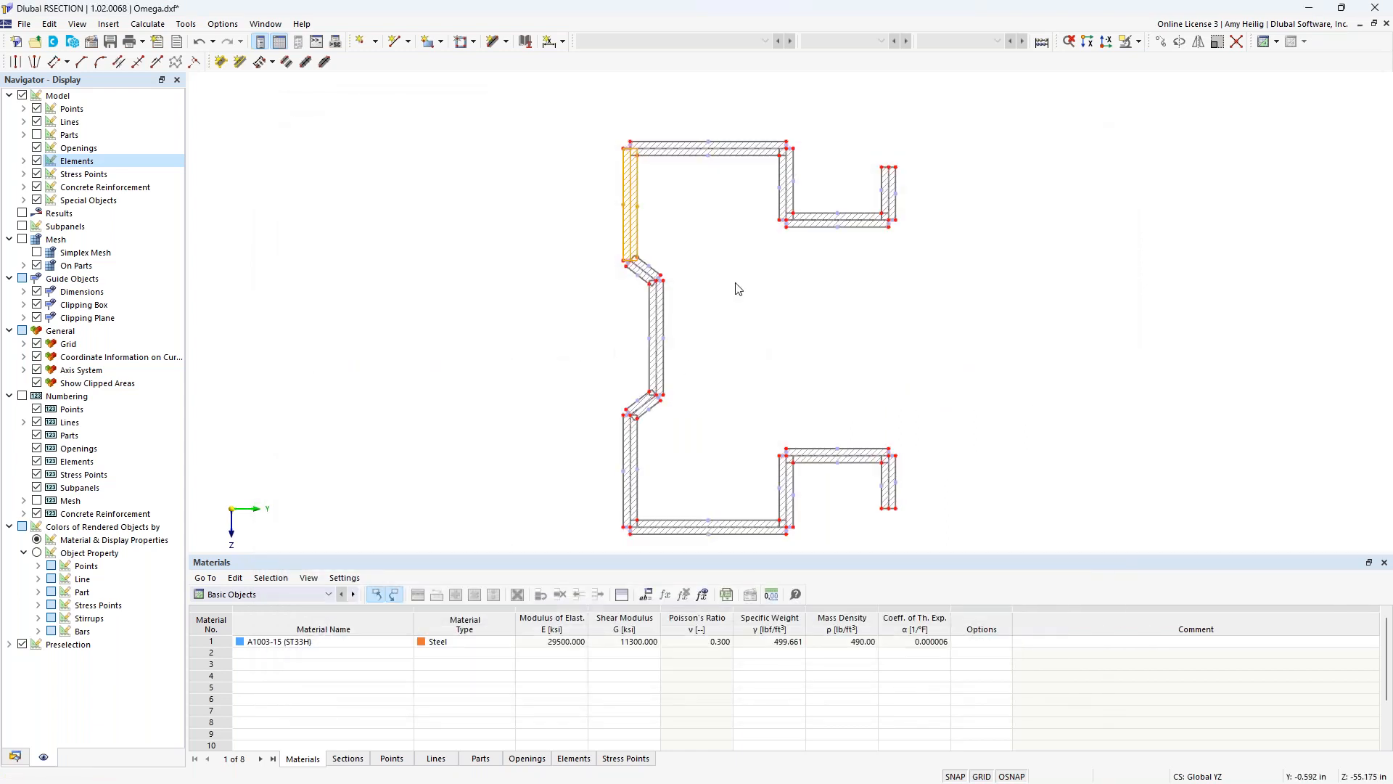
pyautogui.click(36, 137)
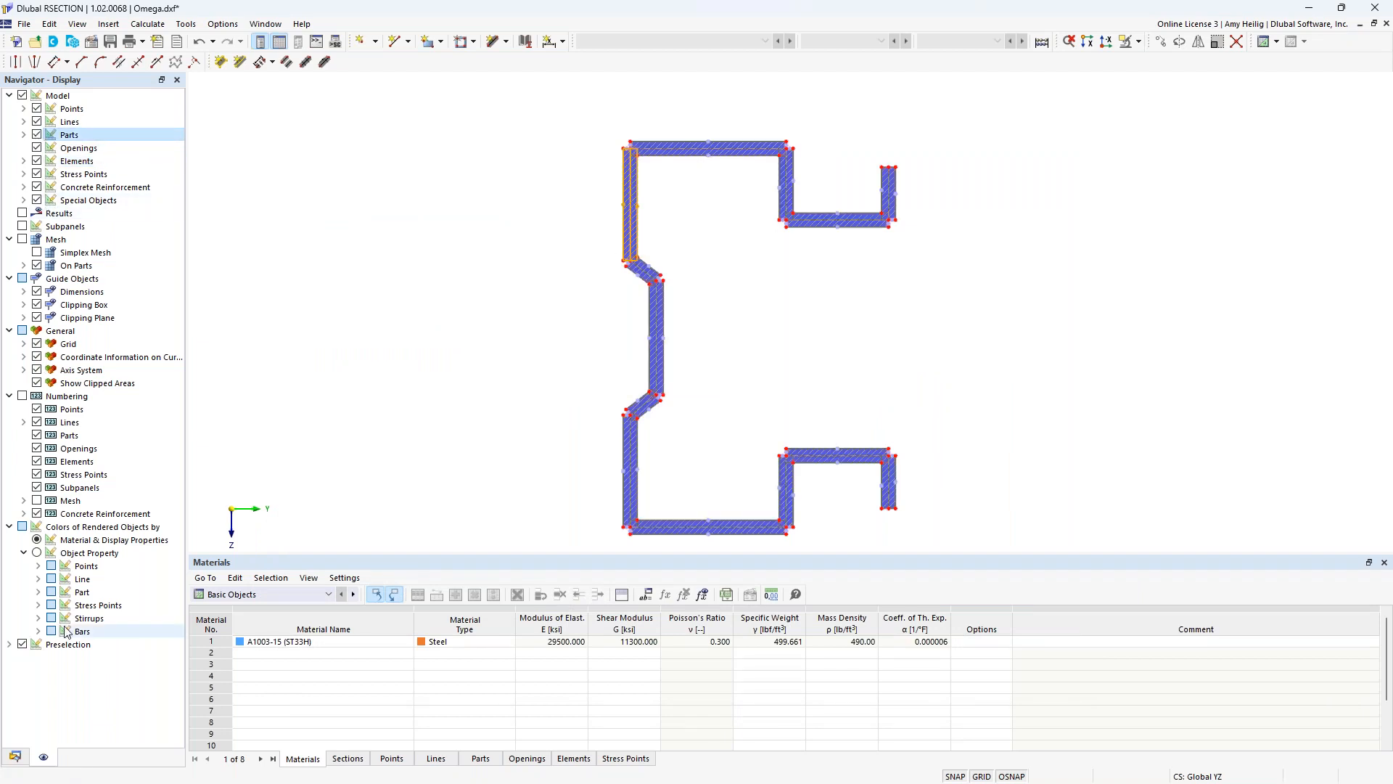
# - In the model's base data, set the analysis method to Thin-Walled Analysis and the manufacturing type to Cold formed
pyautogui.click(15, 757)
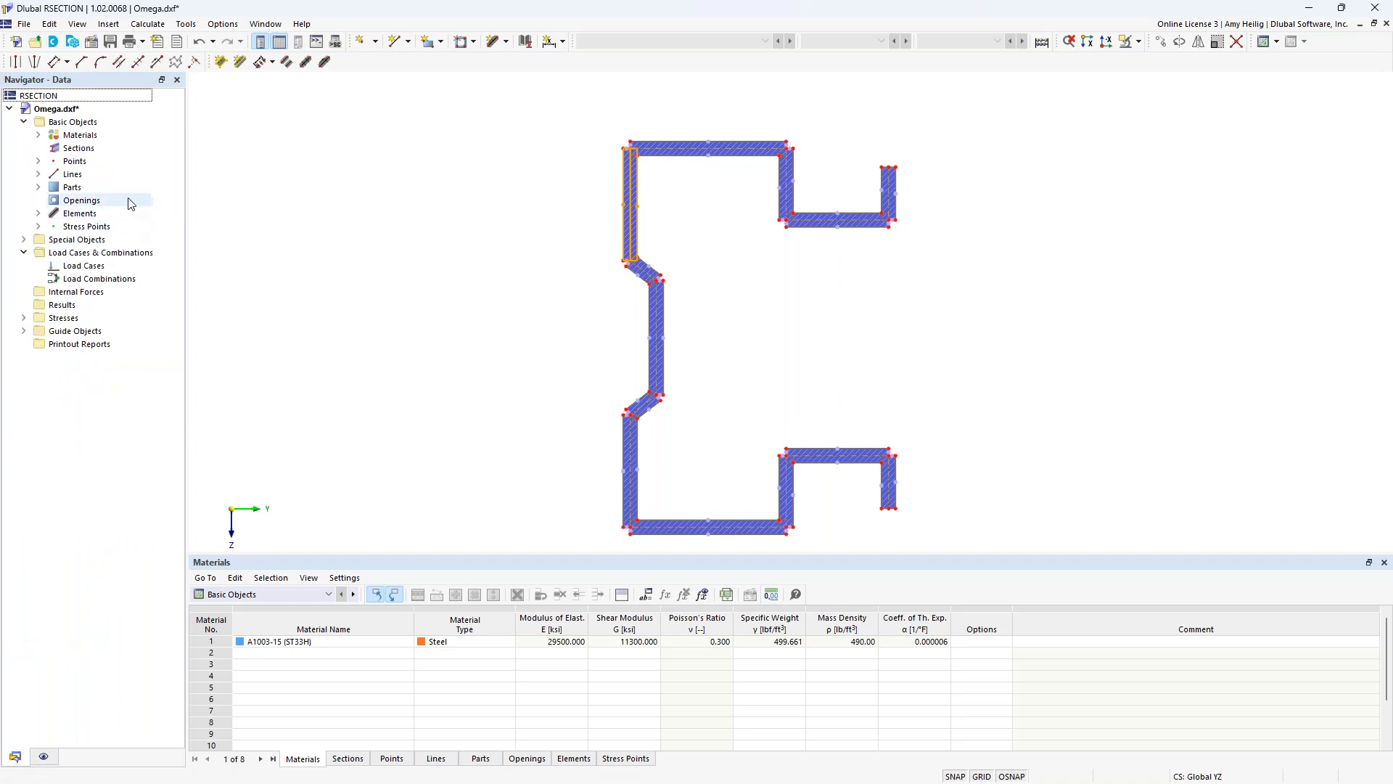
pyautogui.rightClick(68, 108)
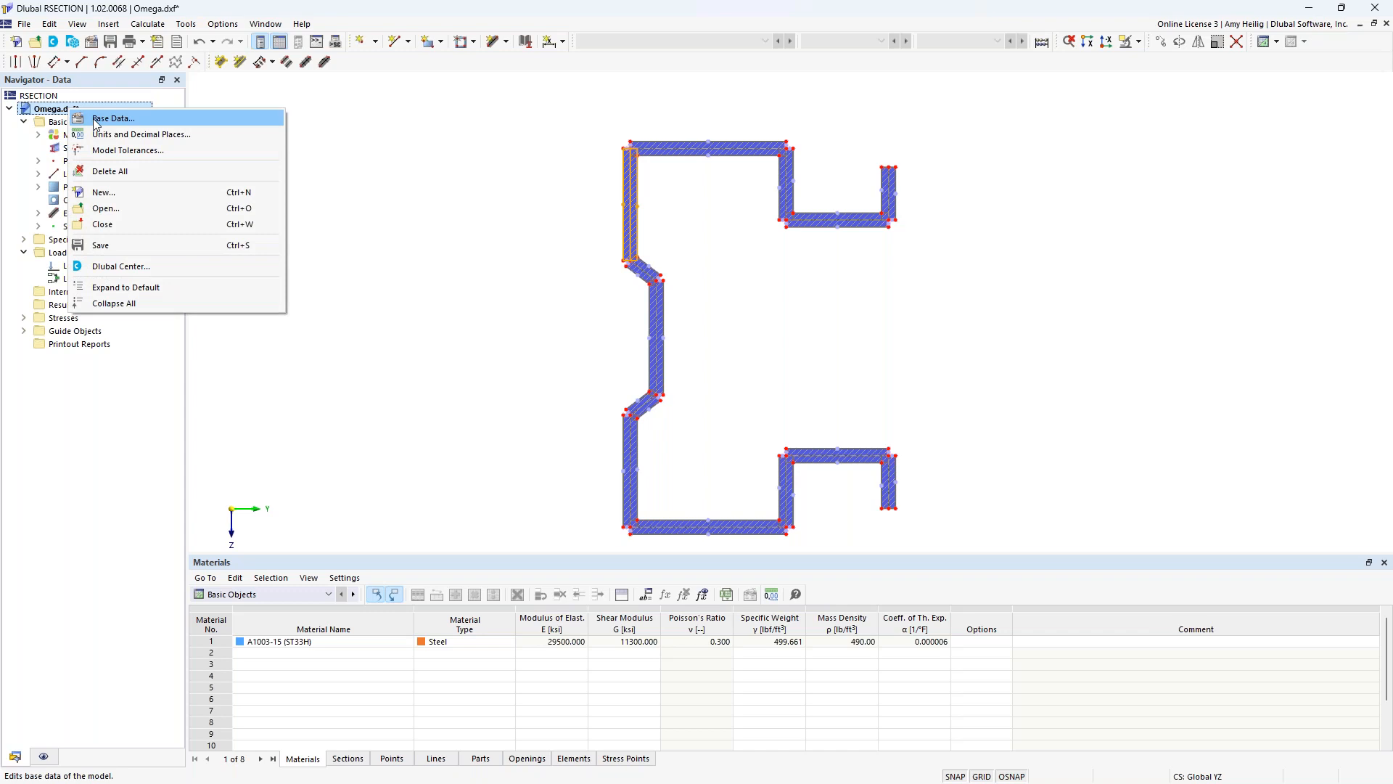
pyautogui.click(96, 119)
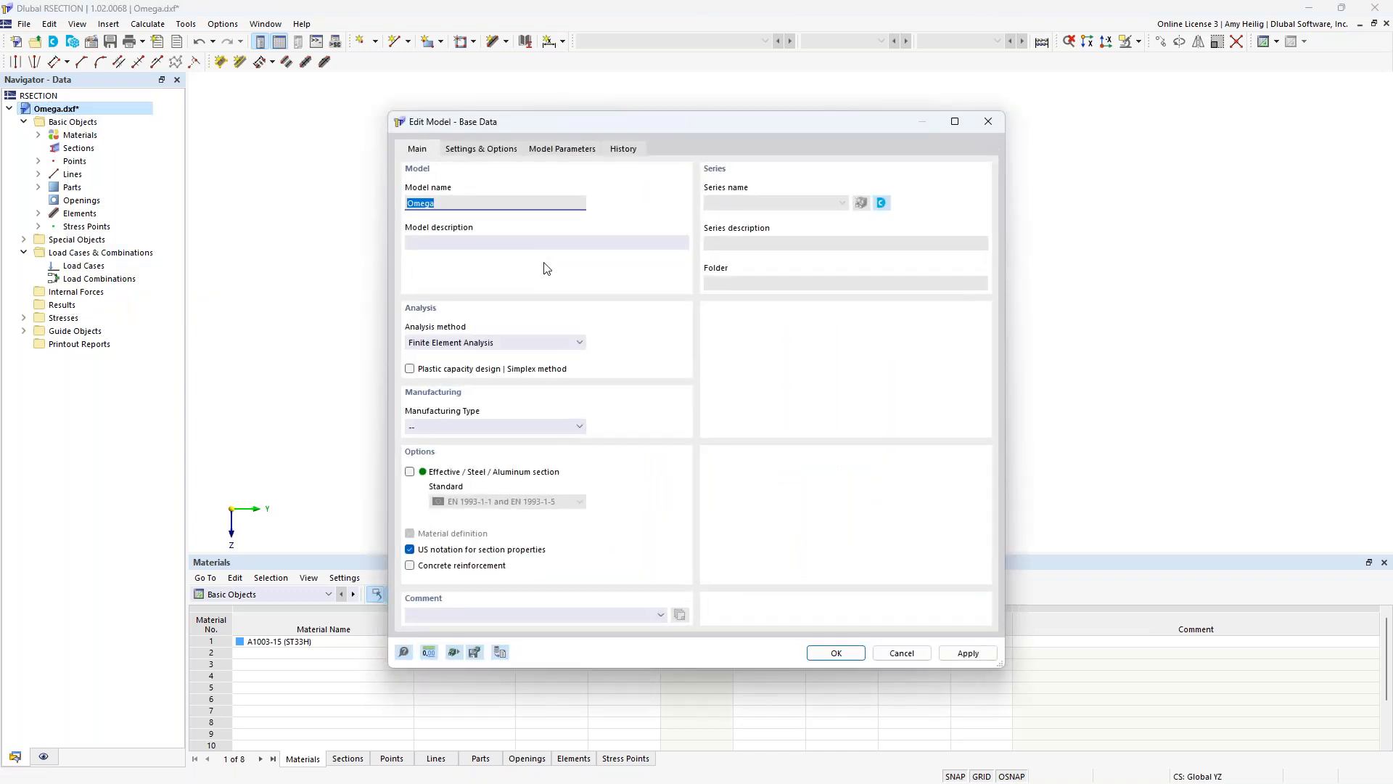
pyautogui.click(510, 347)
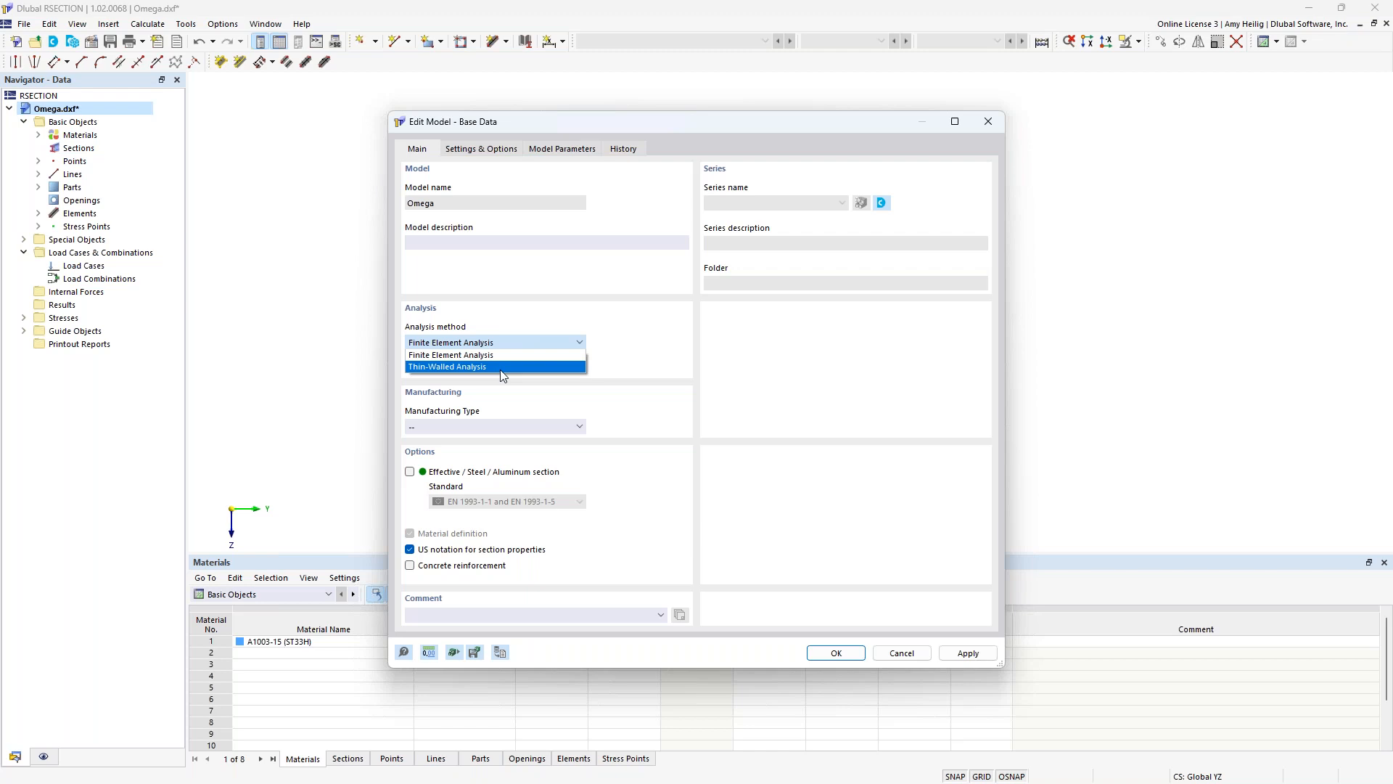
pyautogui.click(502, 368)
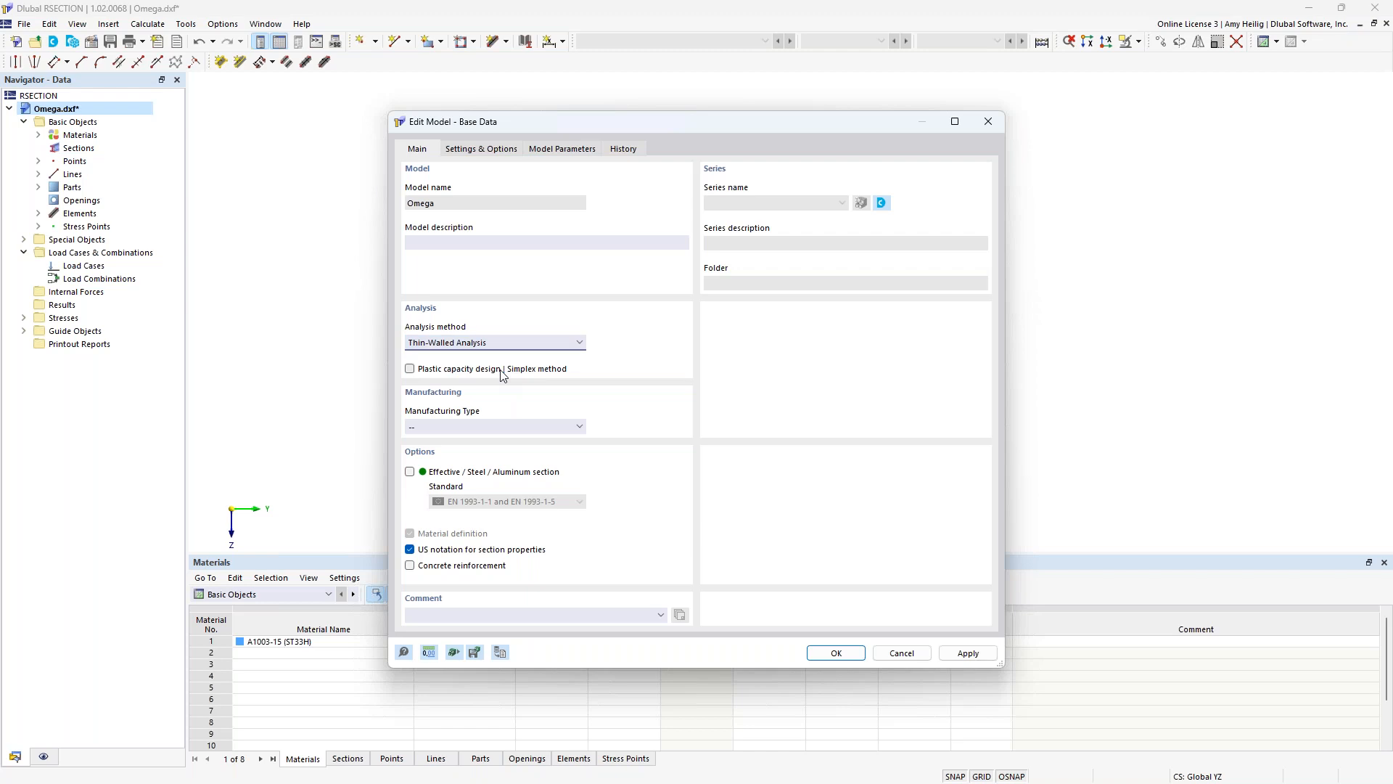
pyautogui.click(512, 425)
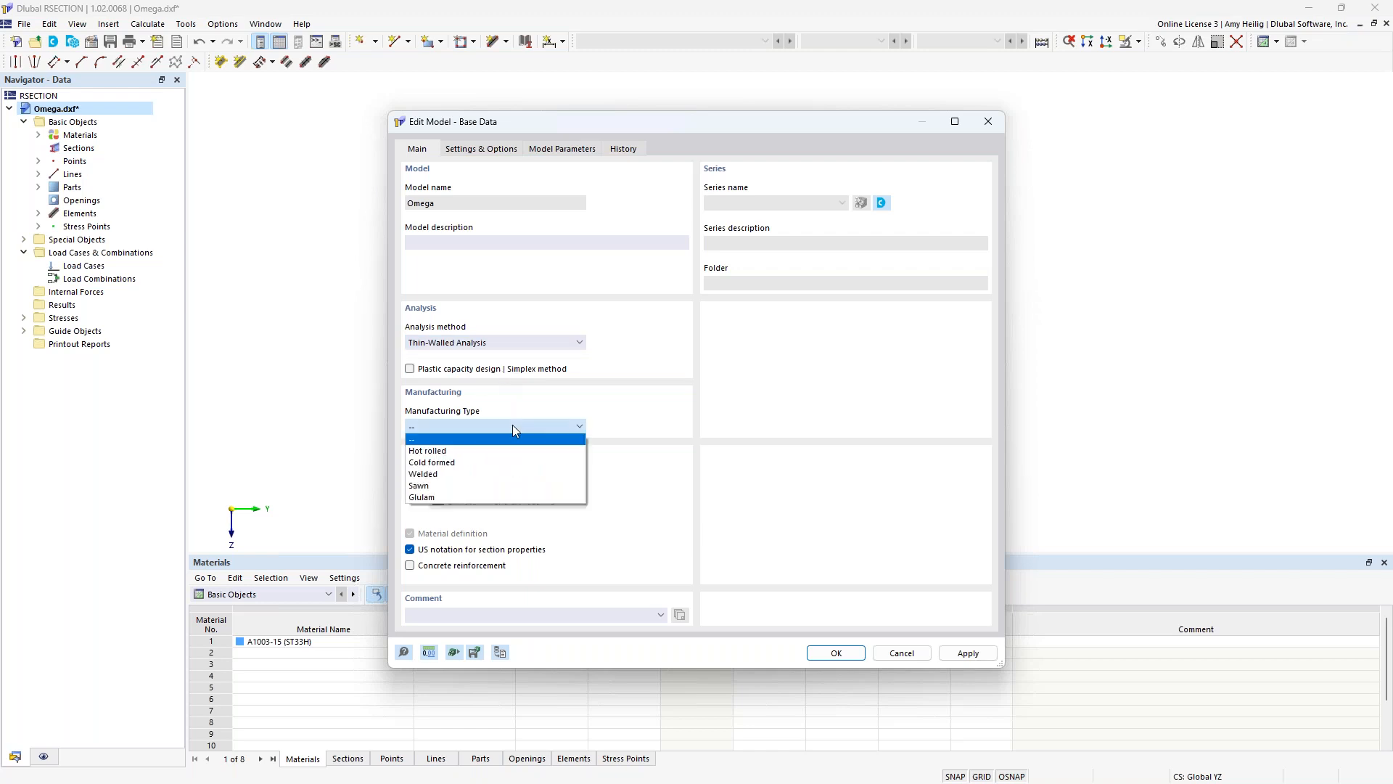
pyautogui.click(489, 463)
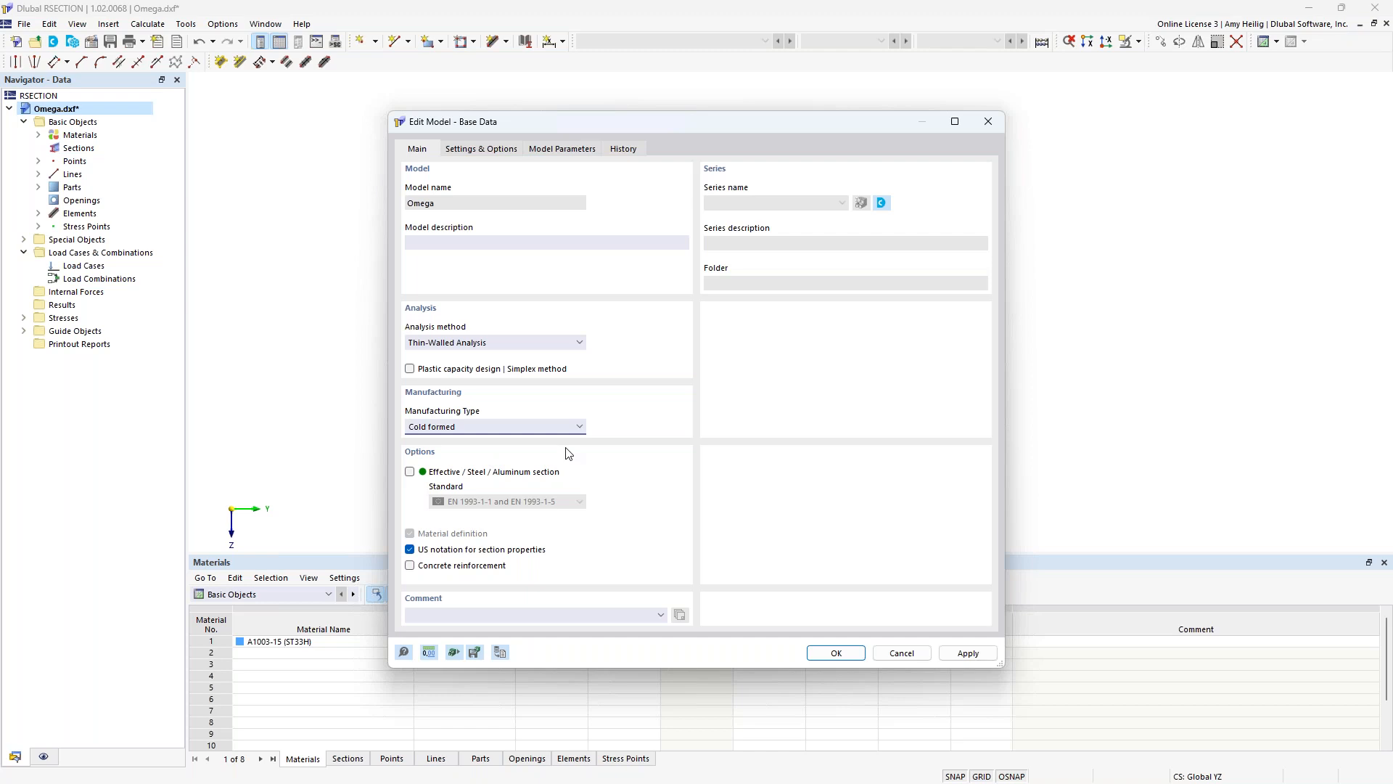
pyautogui.click(834, 653)
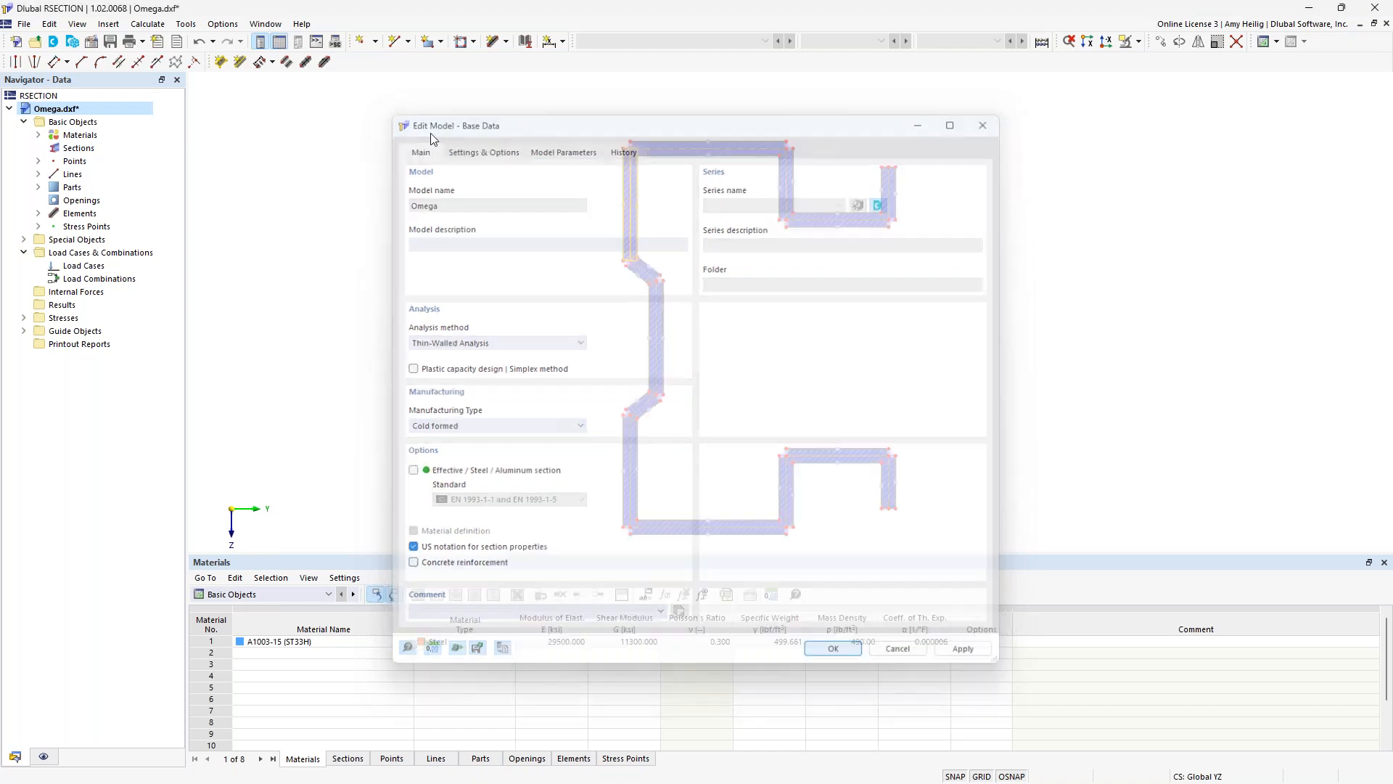
# - Calculate the section and examine the area and bending values in an enlarged section properties table
pyautogui.click(147, 24)
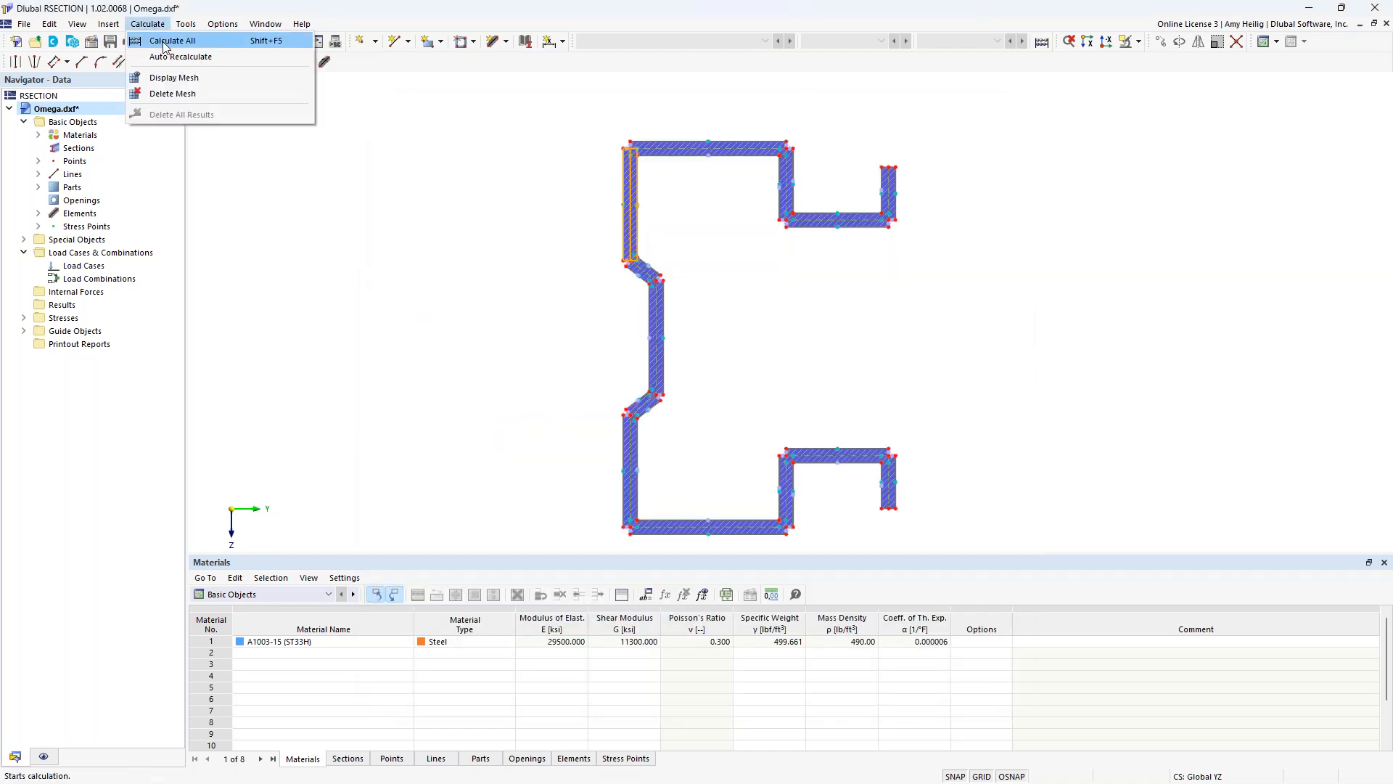
pyautogui.click(165, 45)
pyautogui.moveTo(510, 561); pyautogui.dragTo(509, 524)
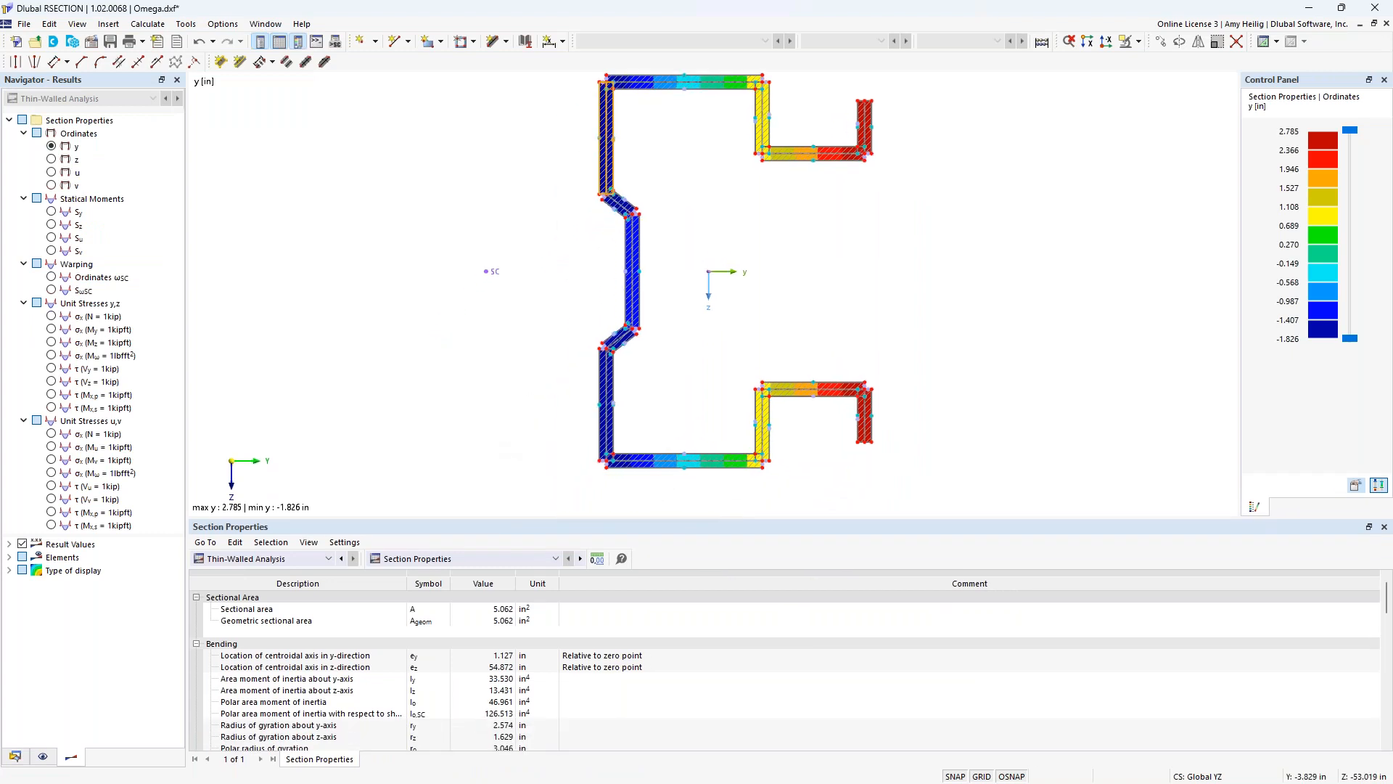
pyautogui.moveTo(548, 518); pyautogui.dragTo(552, 446)
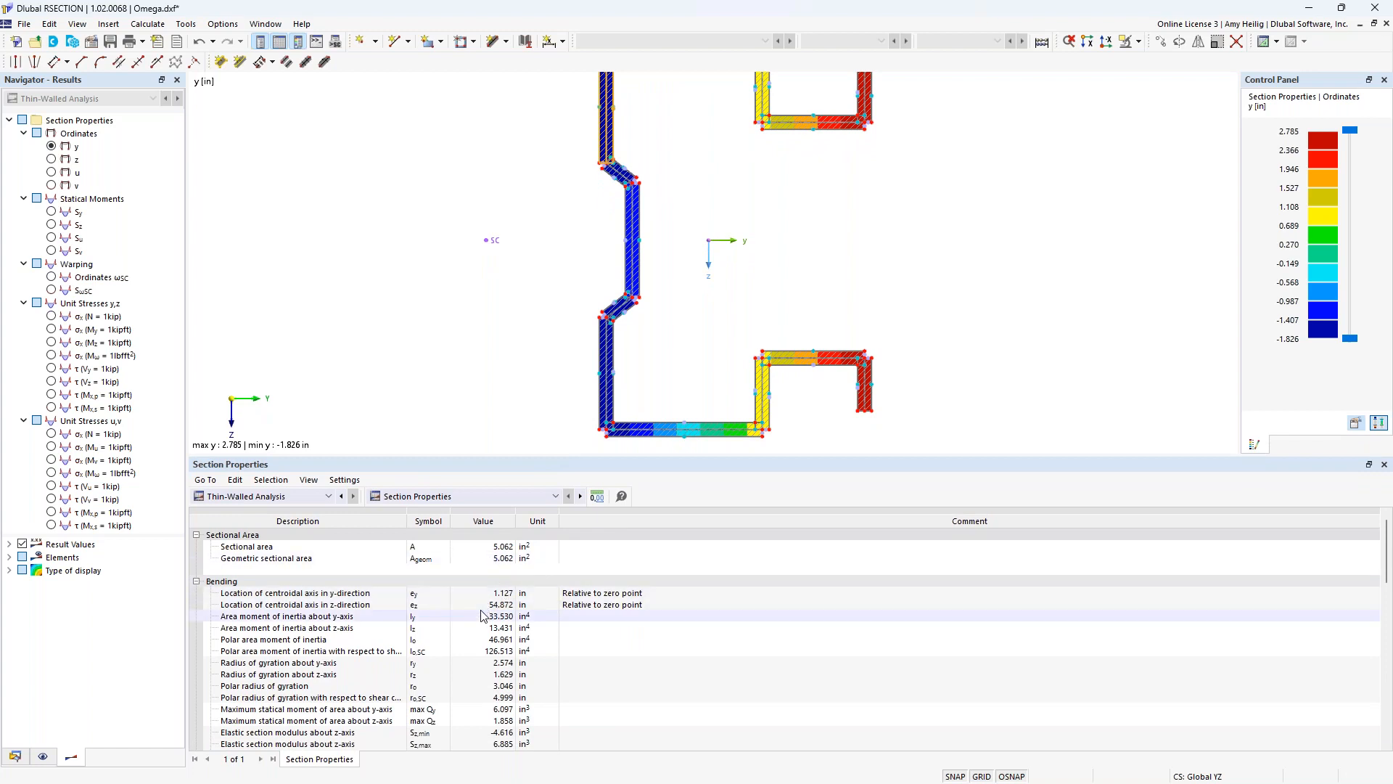
pyautogui.scroll(-2, 483, 624)
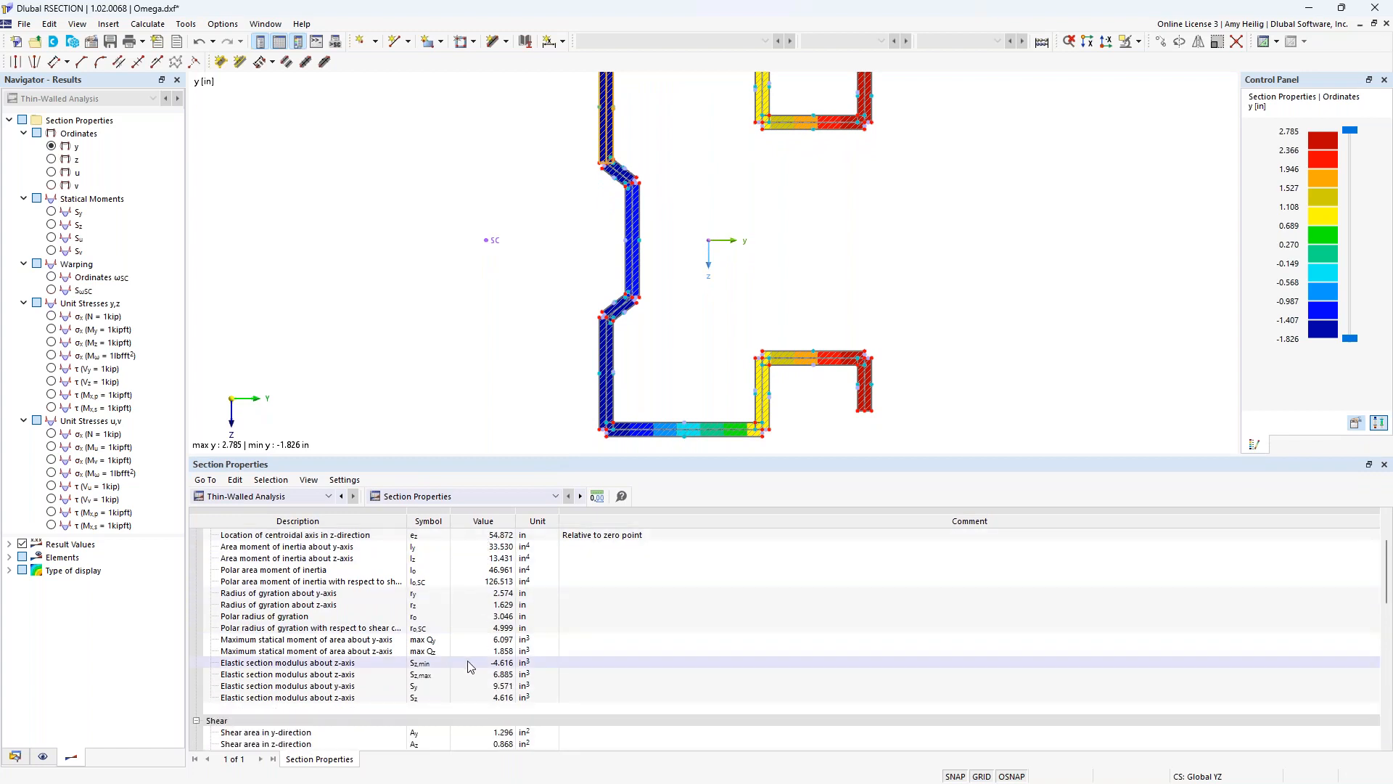
# - Examine the shear and torsion properties in the table, then display the unit stresses for N = 1 kip and My = 1 kipft on the section
pyautogui.scroll(-2, 470, 666)
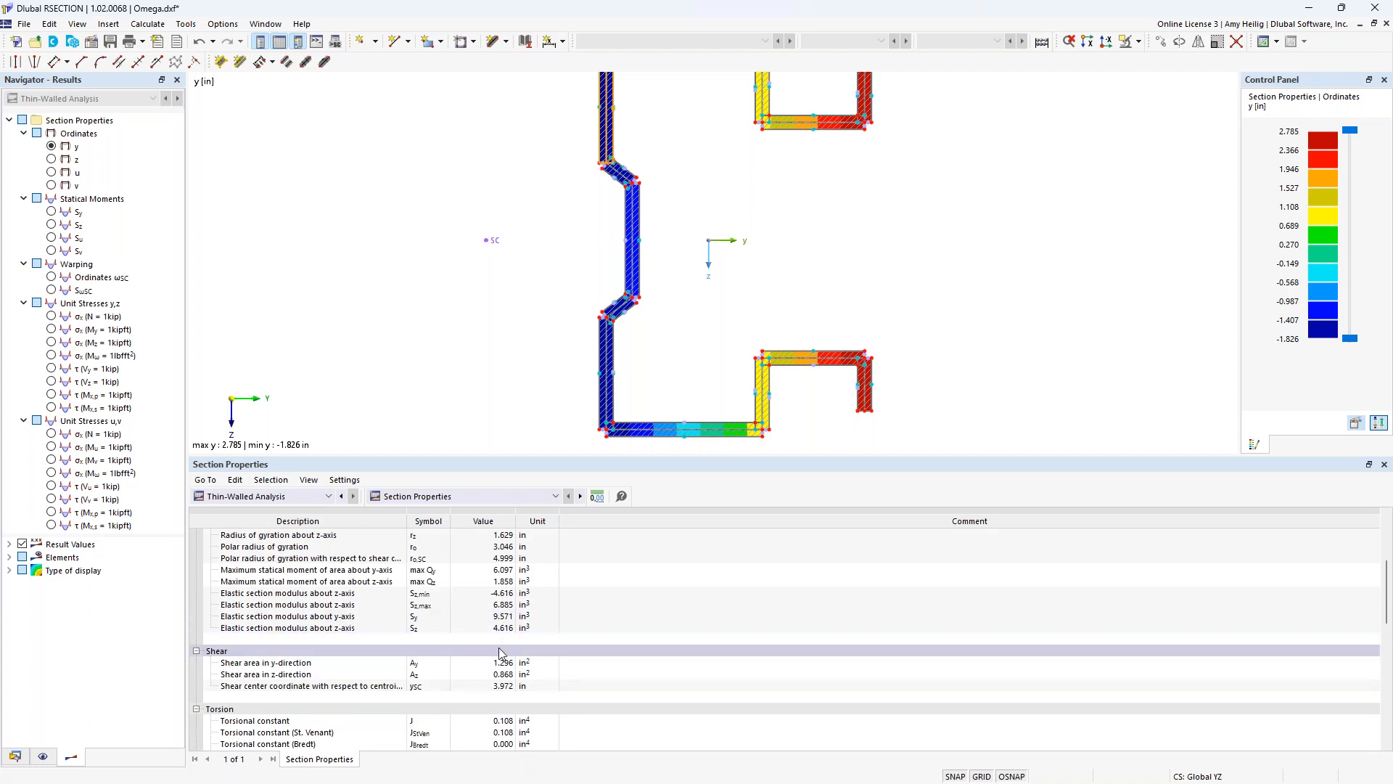
pyautogui.moveTo(513, 460); pyautogui.dragTo(523, 593)
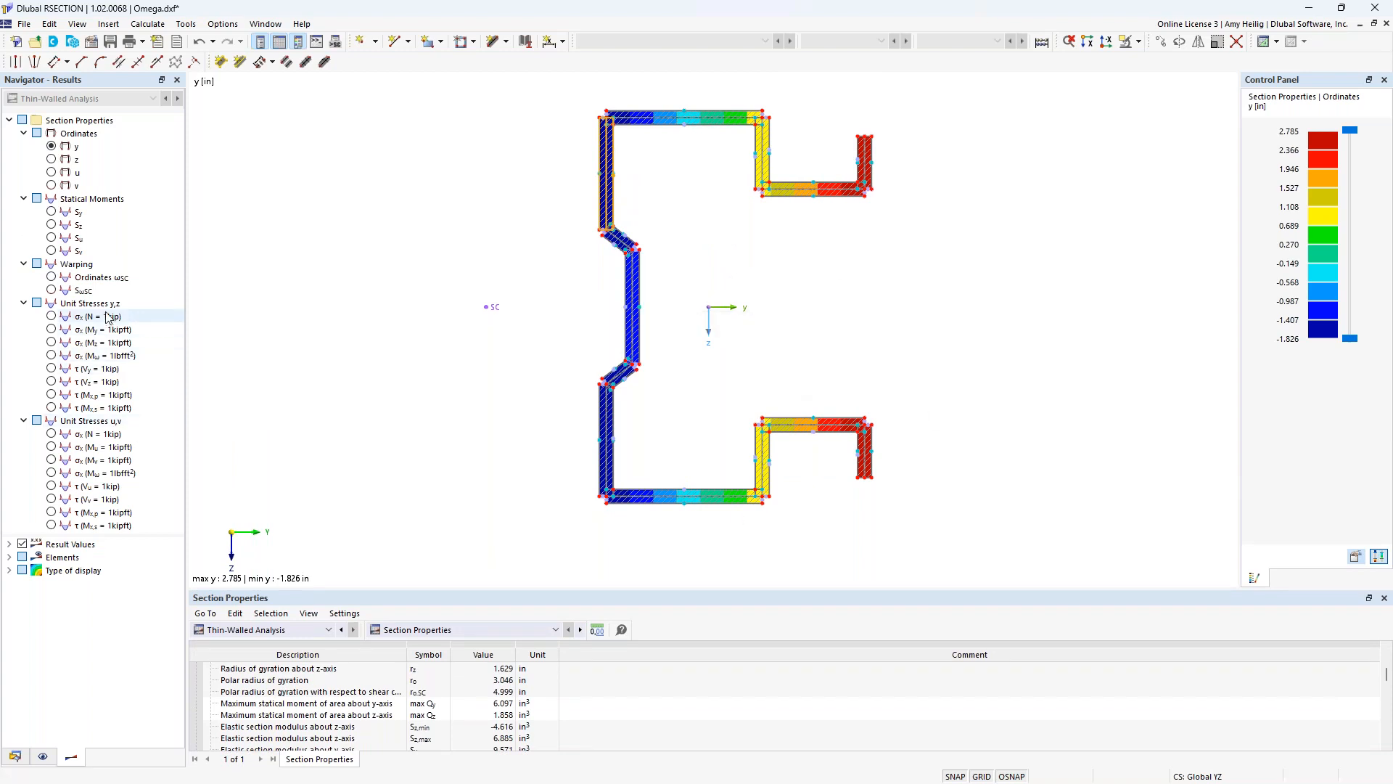
pyautogui.click(52, 317)
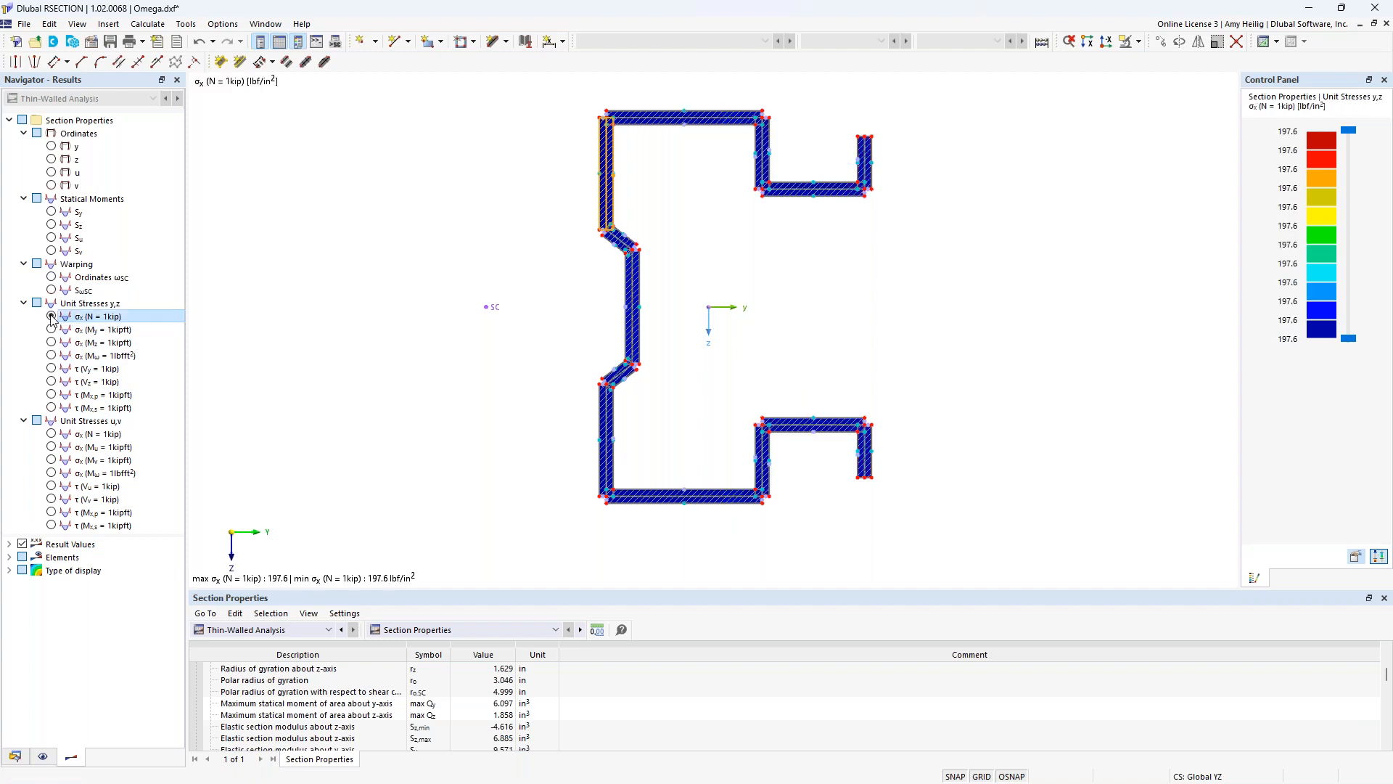
pyautogui.click(53, 330)
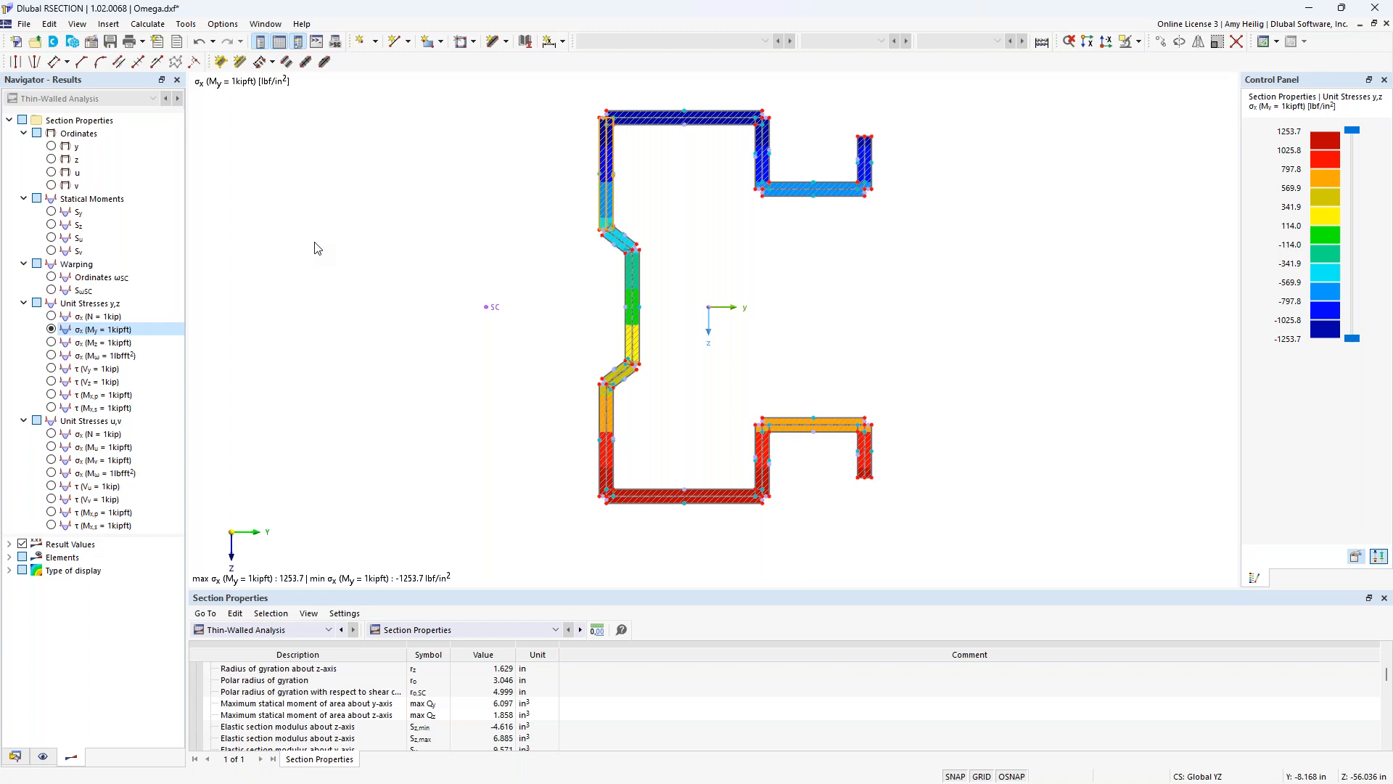
# - Switch to the RFEM model AISI S100 - Start and review the add-ons activated in its base data
pyautogui.press('super+Tab')
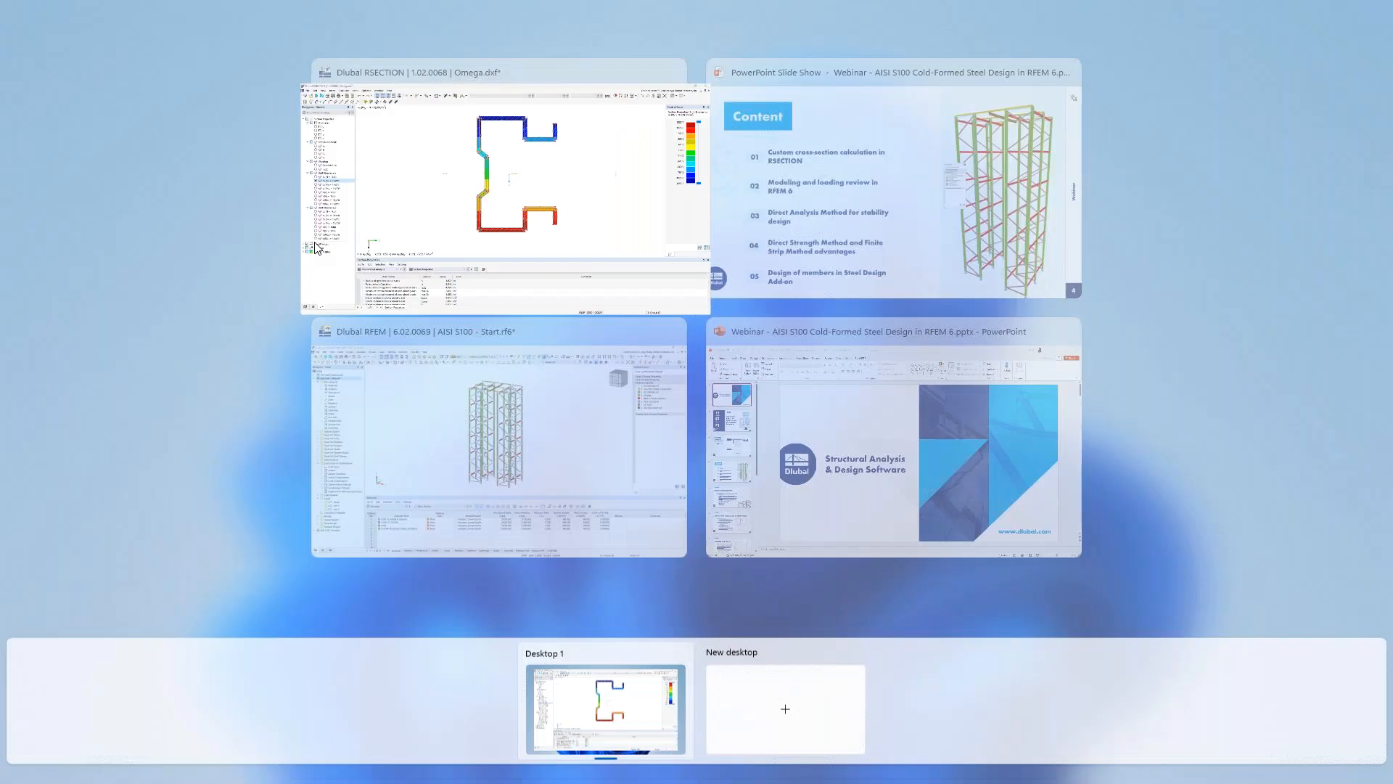
pyautogui.click(418, 424)
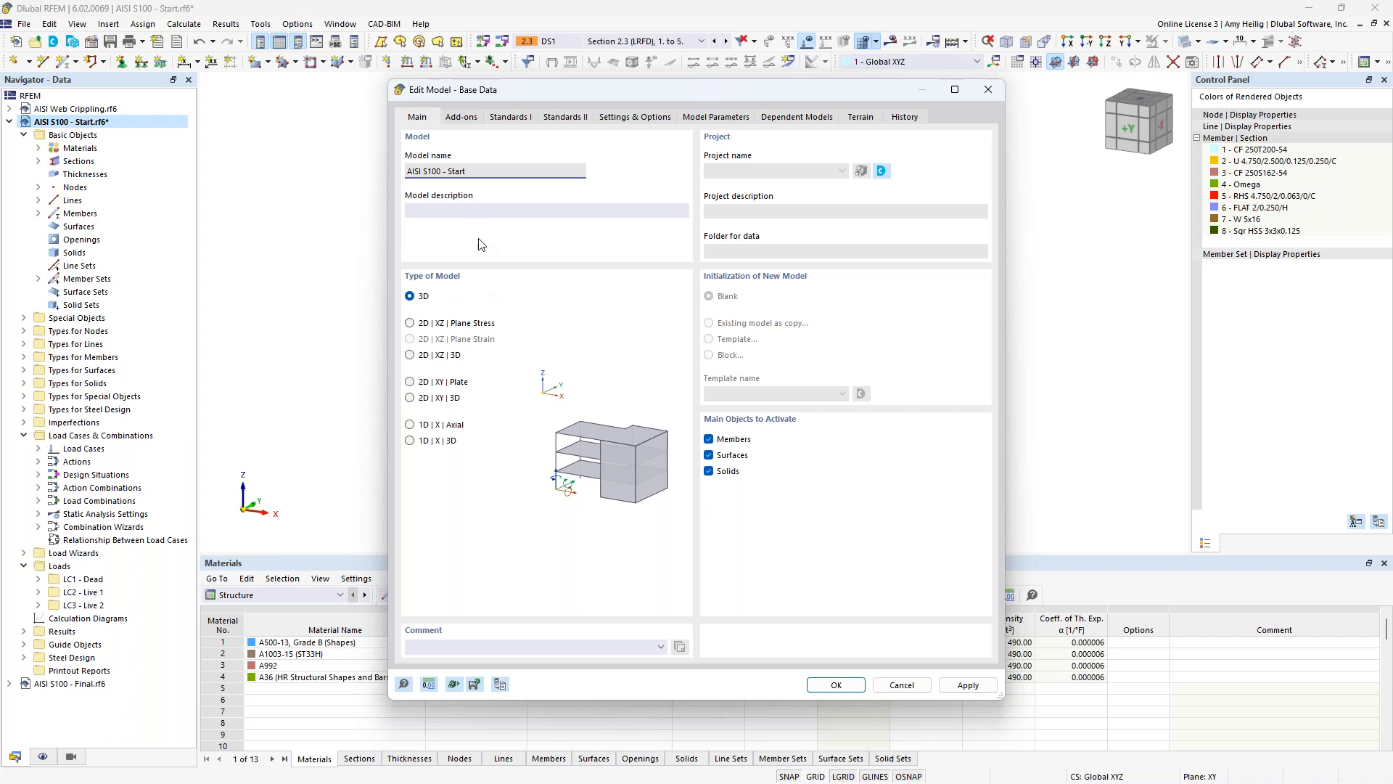
pyautogui.click(462, 118)
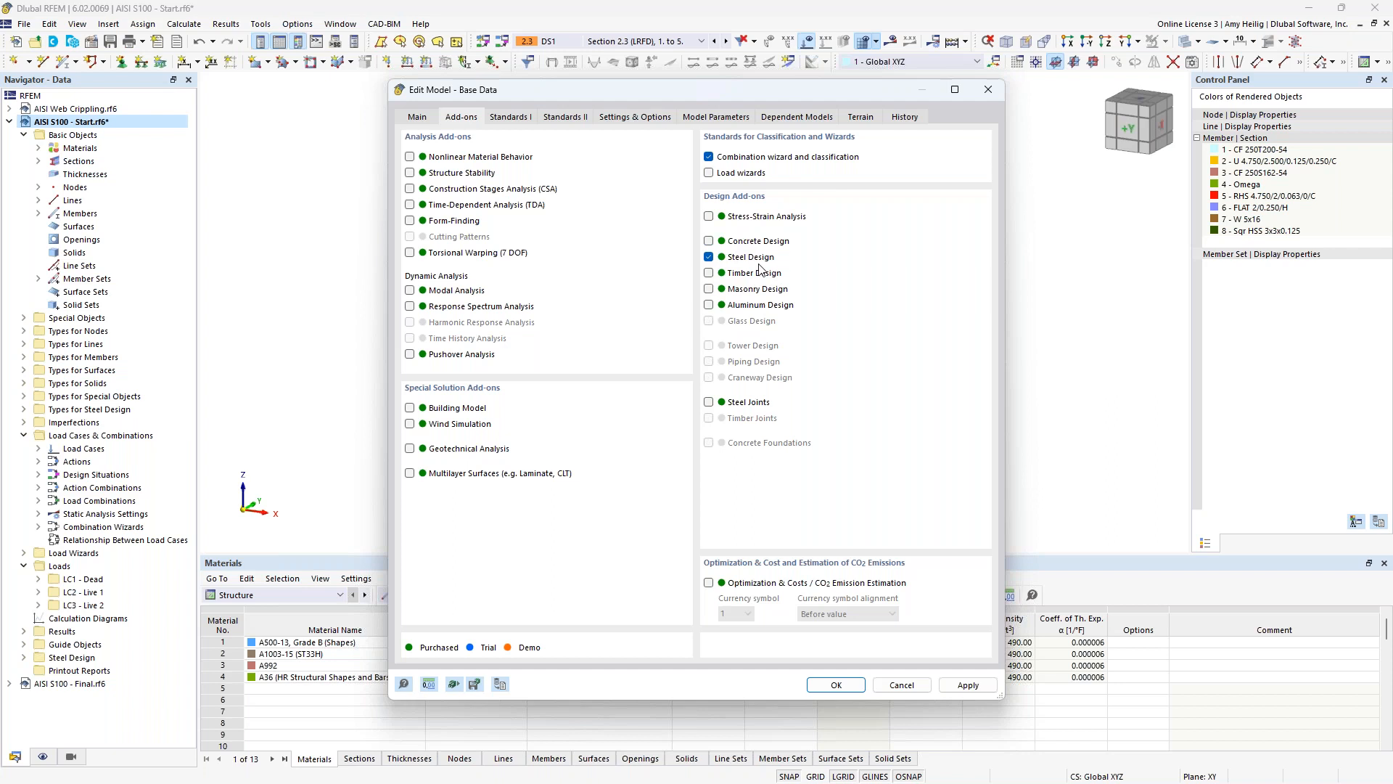
# - Review the standard groups and ASCE 7 editions available for load case classification and combinations, keeping ASCE 7 2022
pyautogui.click(511, 118)
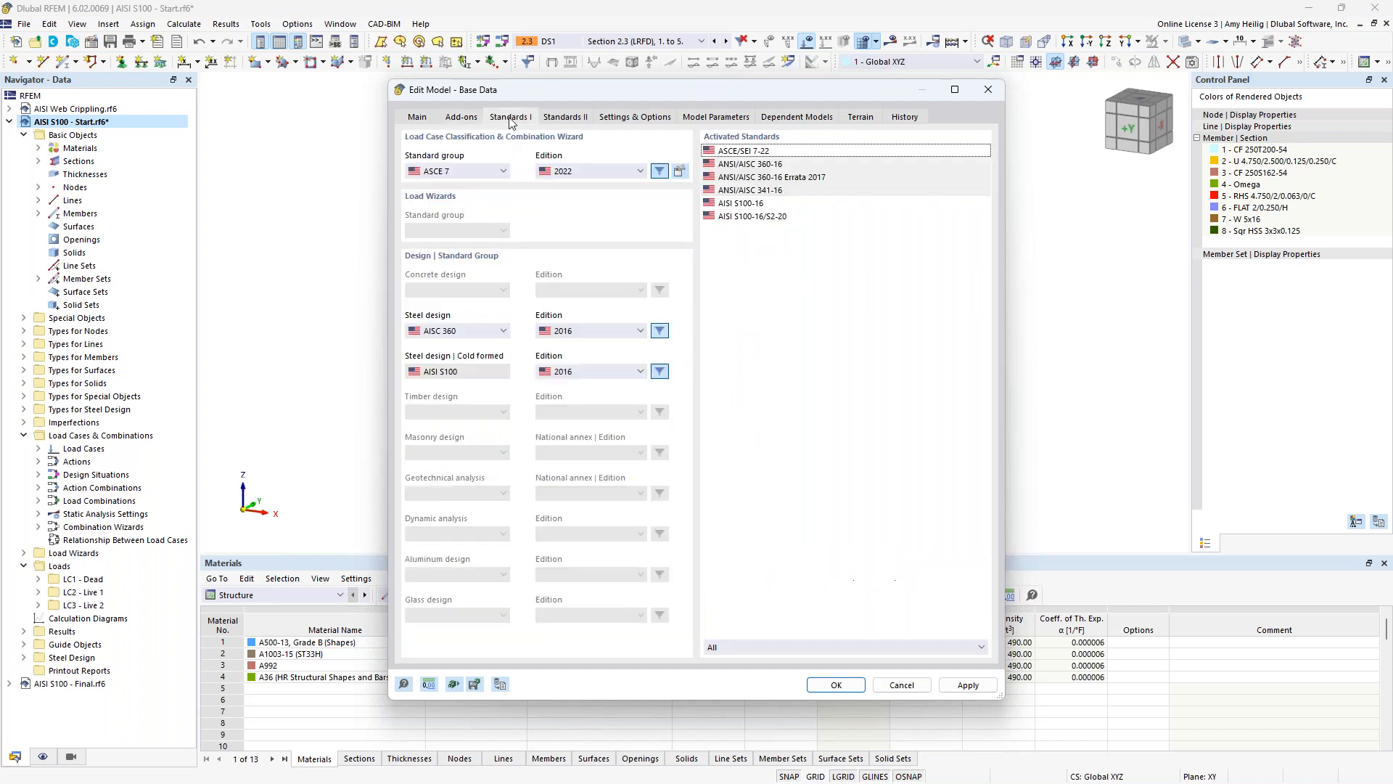
pyautogui.click(503, 172)
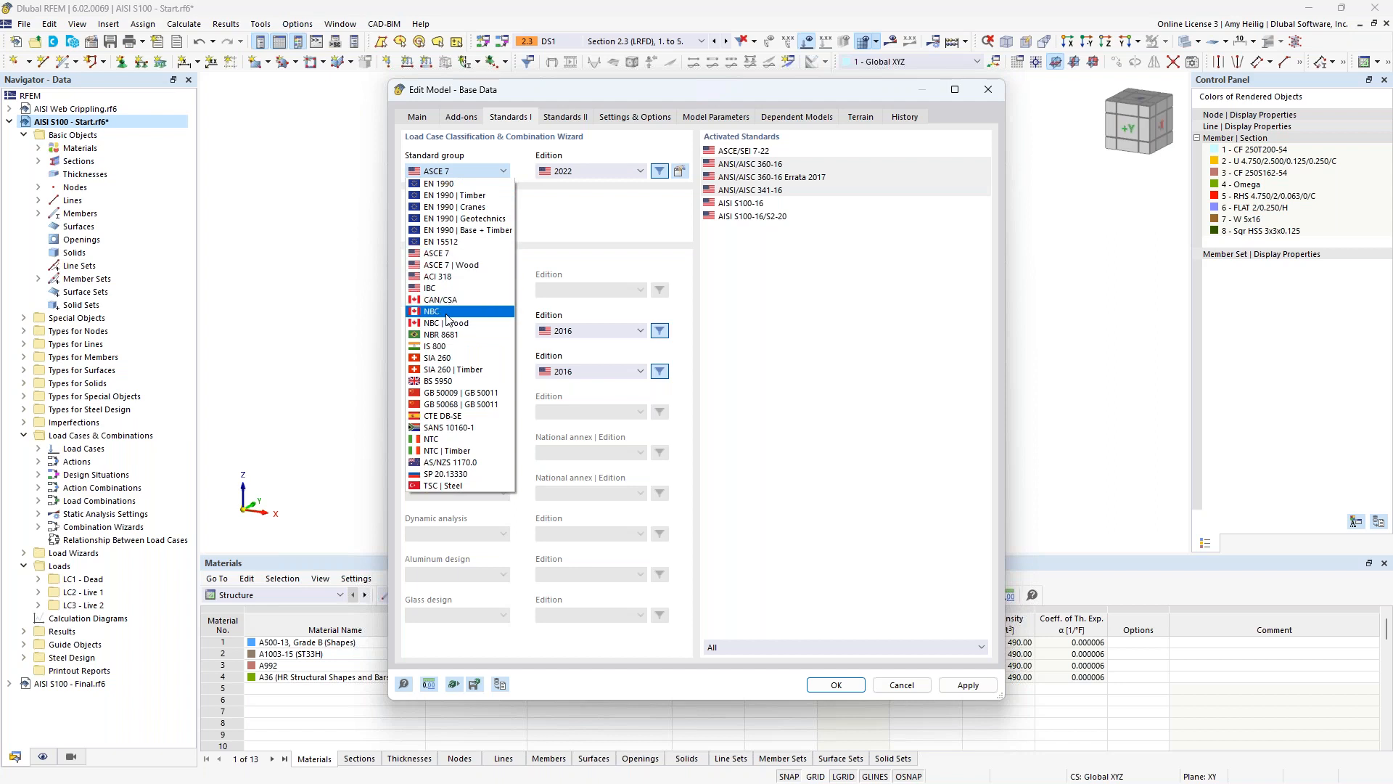
pyautogui.click(572, 245)
pyautogui.click(579, 172)
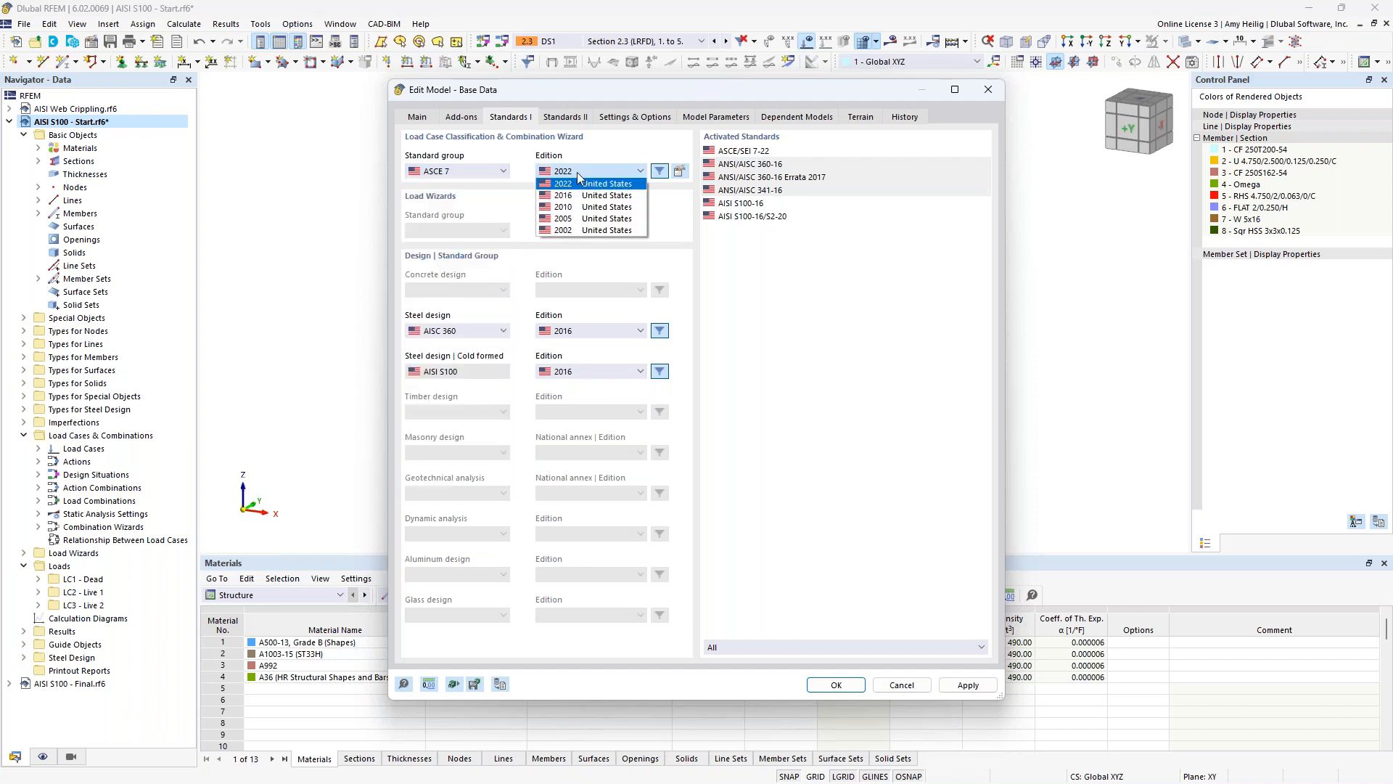
pyautogui.click(667, 212)
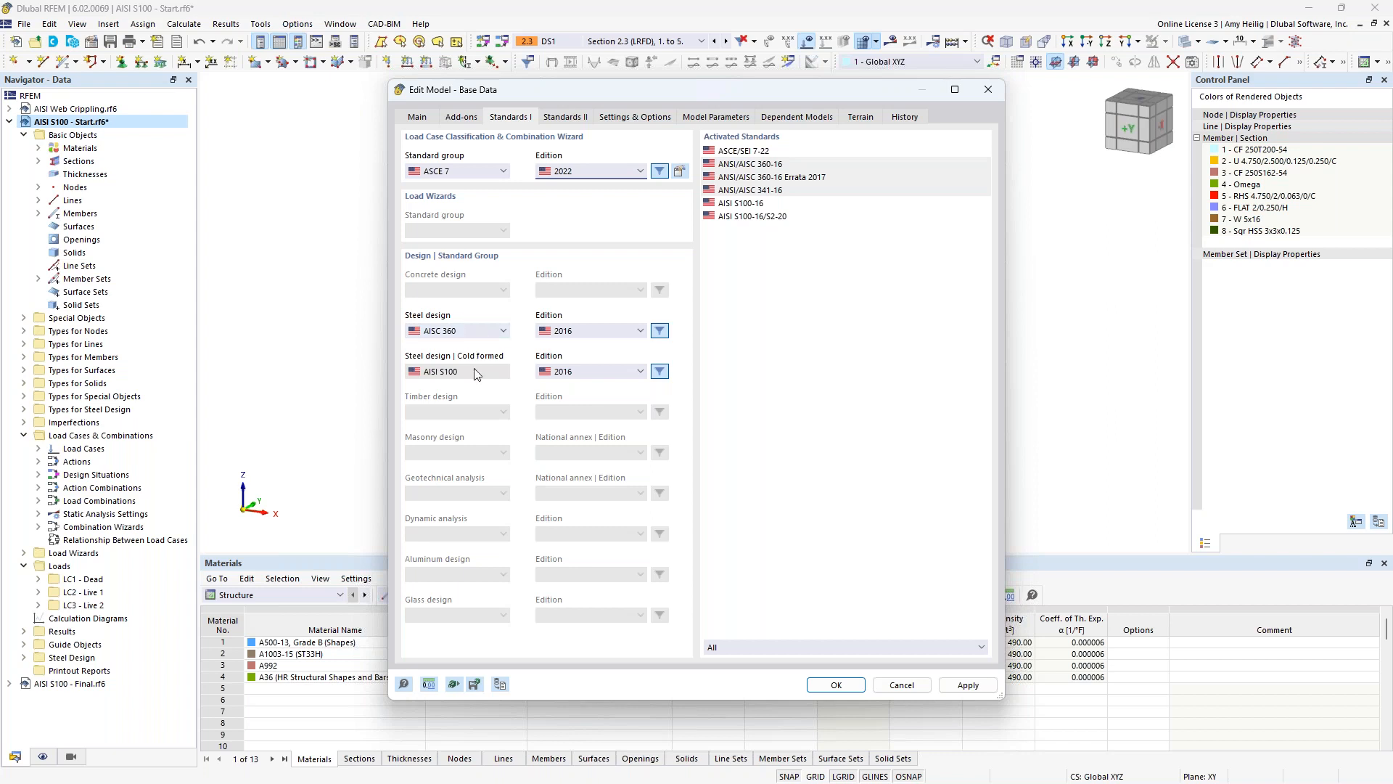
# - Try CSA S16 as the steel design standard, switch back to AISC 360 and discard the base data changes
pyautogui.click(472, 332)
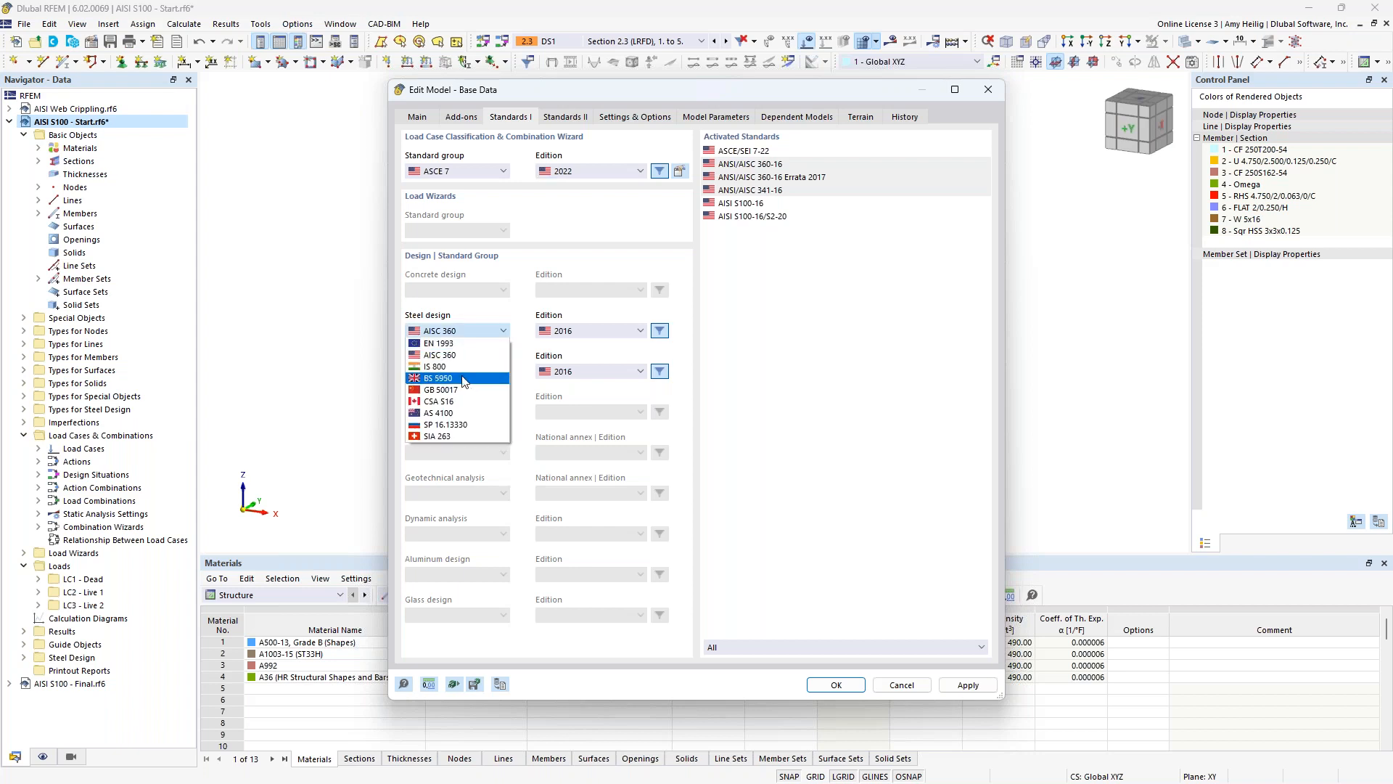
pyautogui.click(457, 403)
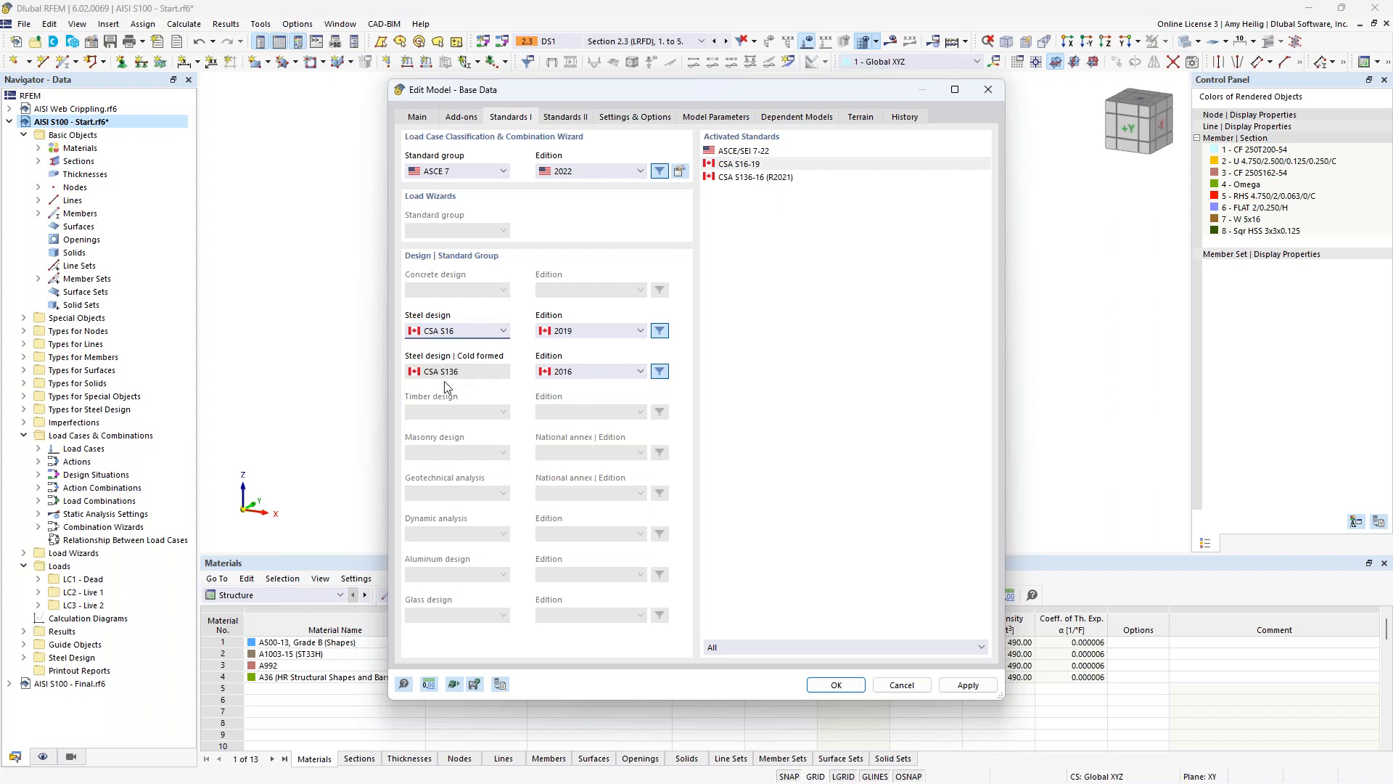
pyautogui.click(464, 332)
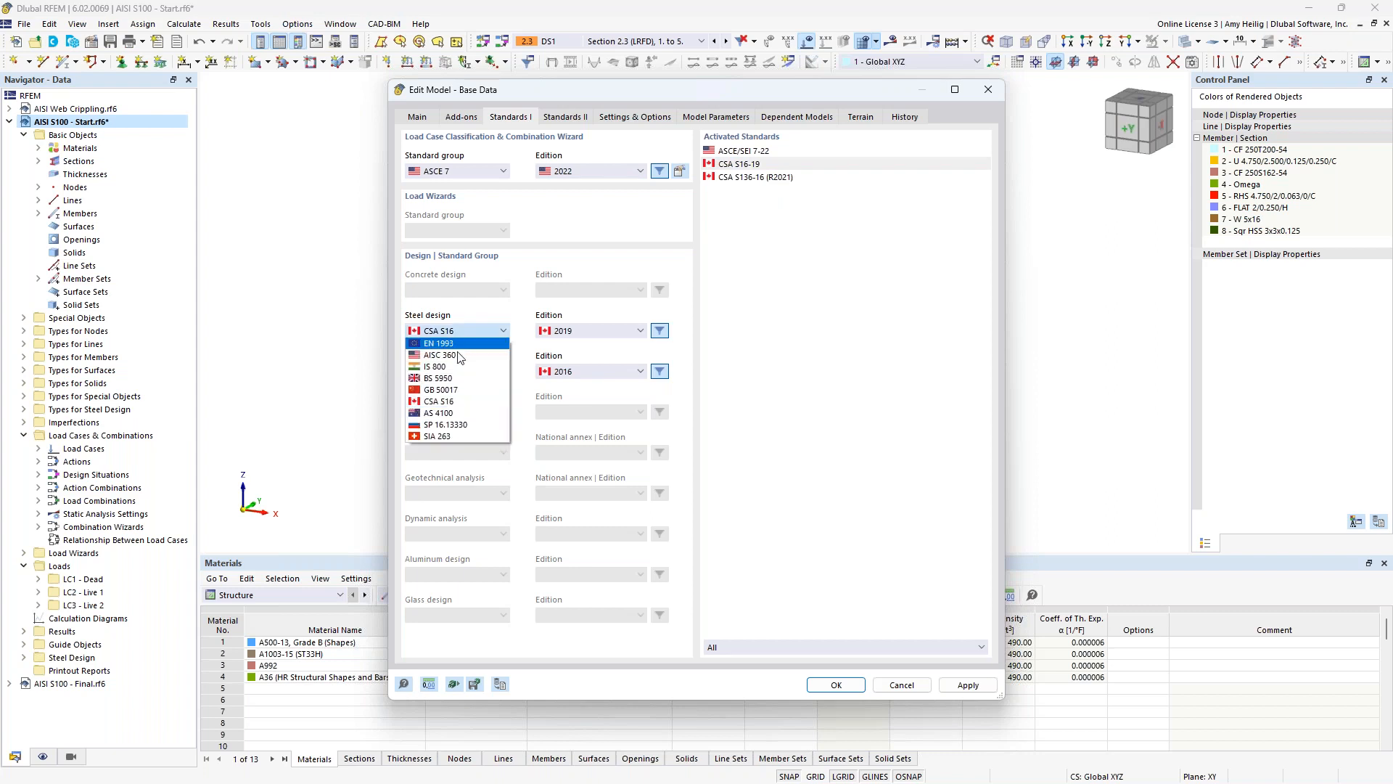
pyautogui.click(458, 356)
pyautogui.click(902, 685)
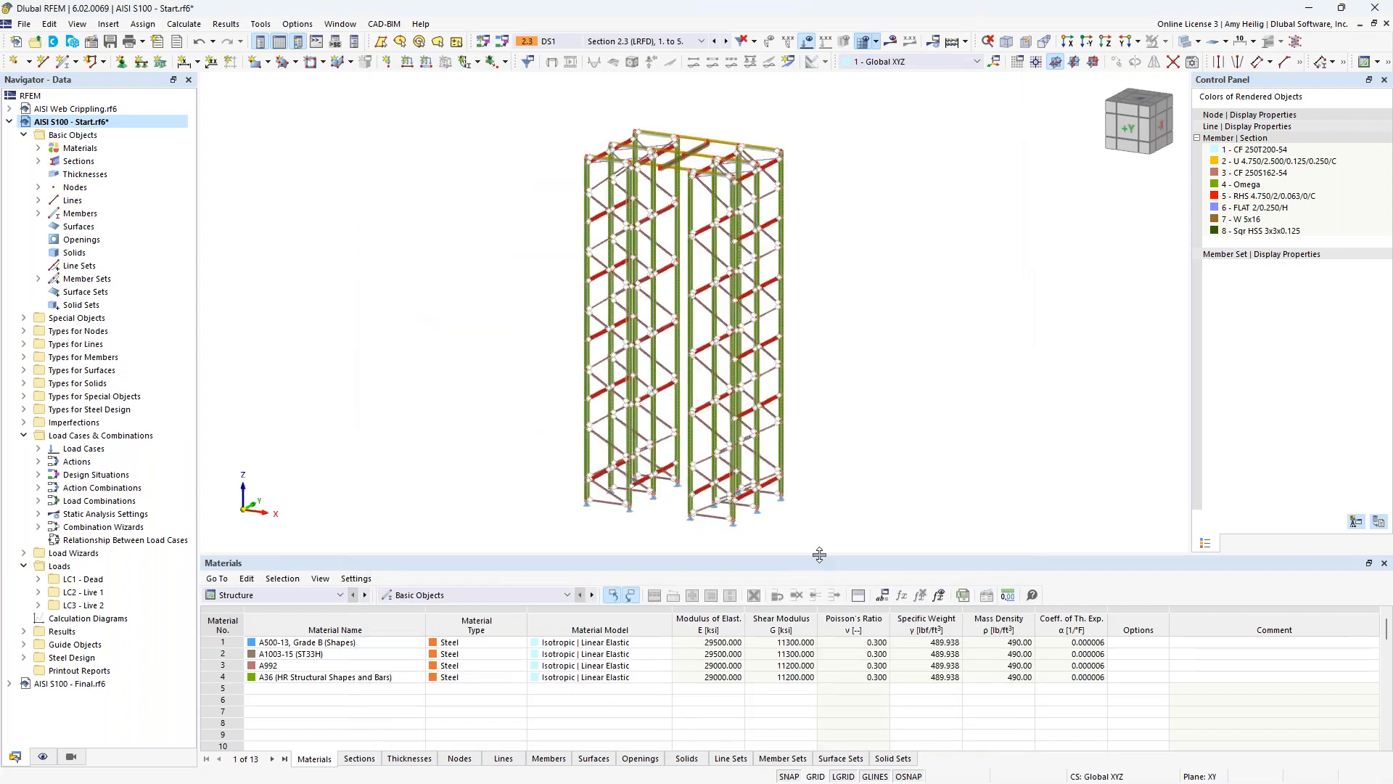
# - Enlarge the model view, open the model's sections for editing and review sections CF 250S162-54 and Omega
pyautogui.moveTo(819, 554); pyautogui.dragTo(820, 607)
pyautogui.scroll(2, 815, 482)
pyautogui.scroll(-1, 860, 498)
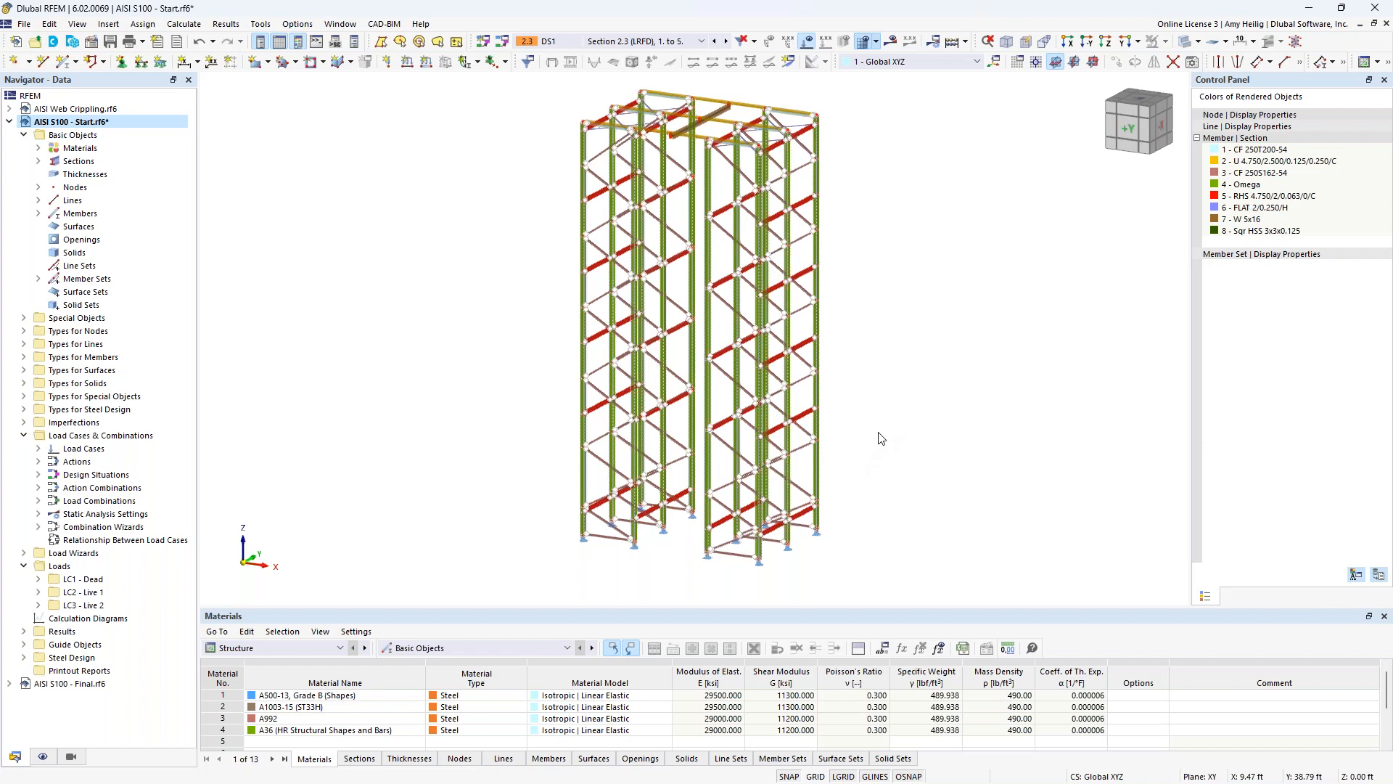
pyautogui.click(38, 161)
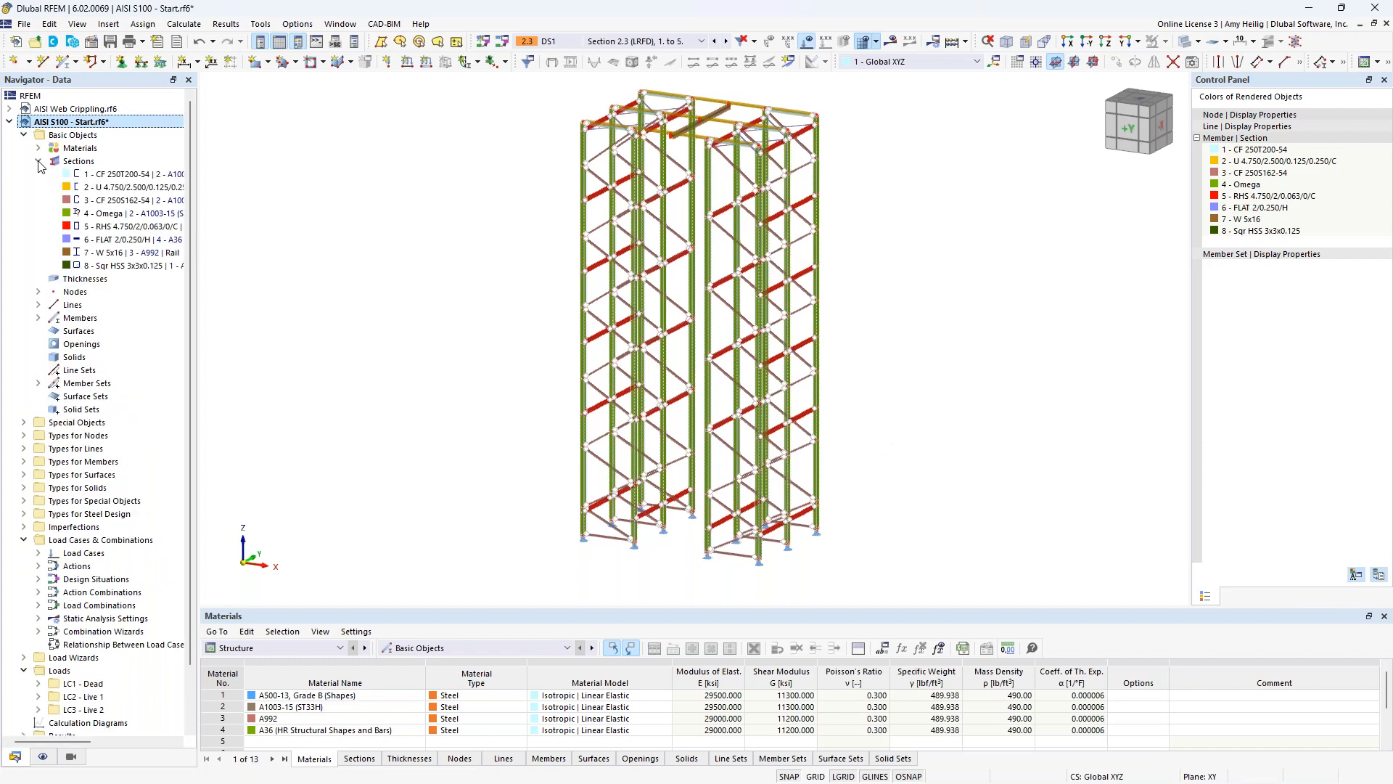
pyautogui.rightClick(80, 168)
pyautogui.click(117, 180)
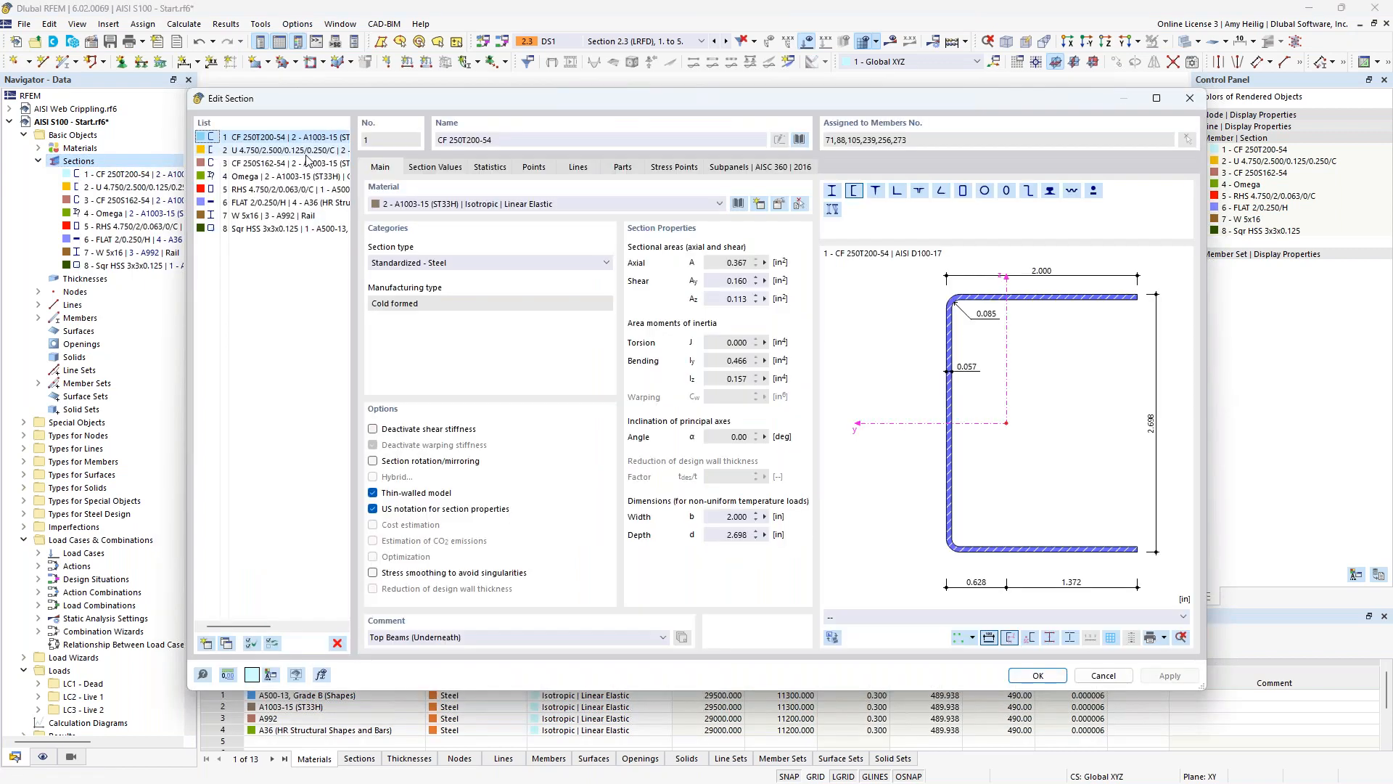
pyautogui.click(268, 164)
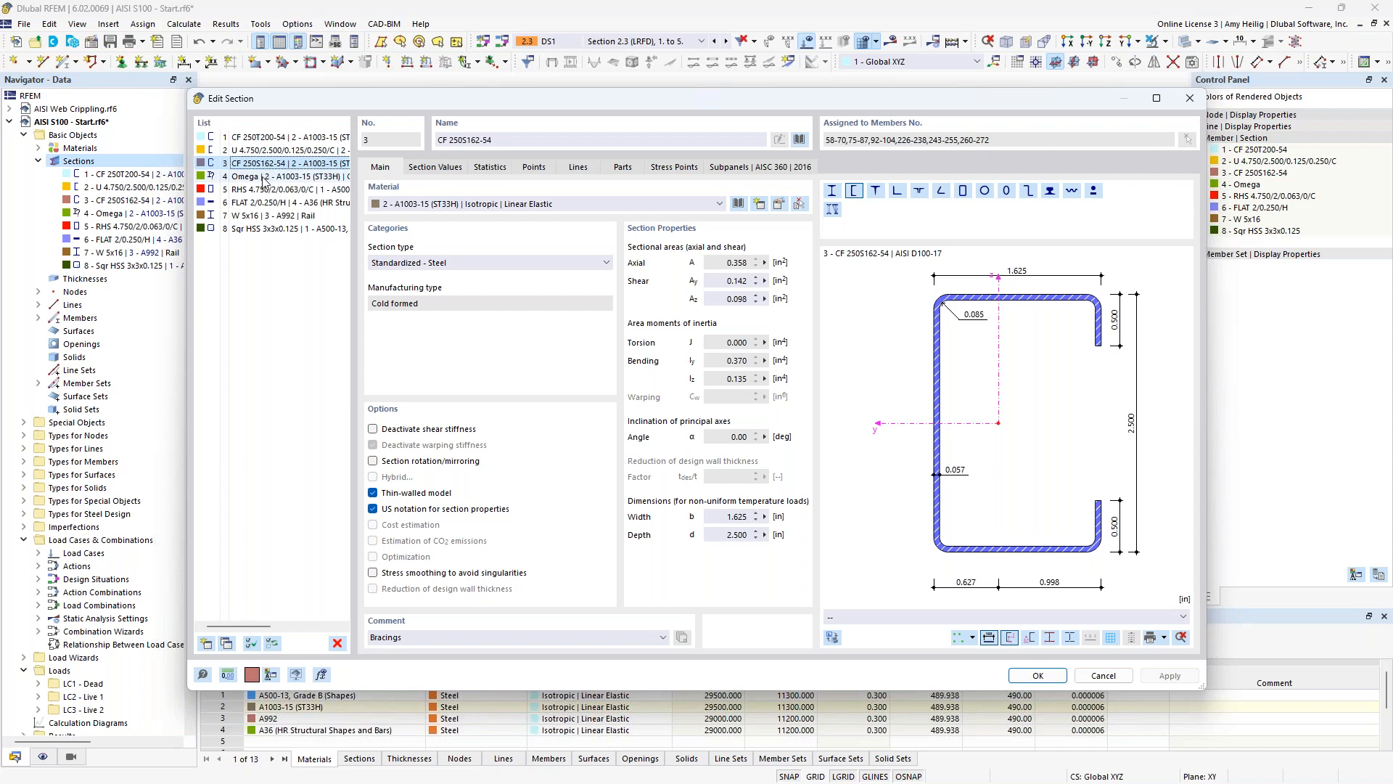
pyautogui.click(261, 178)
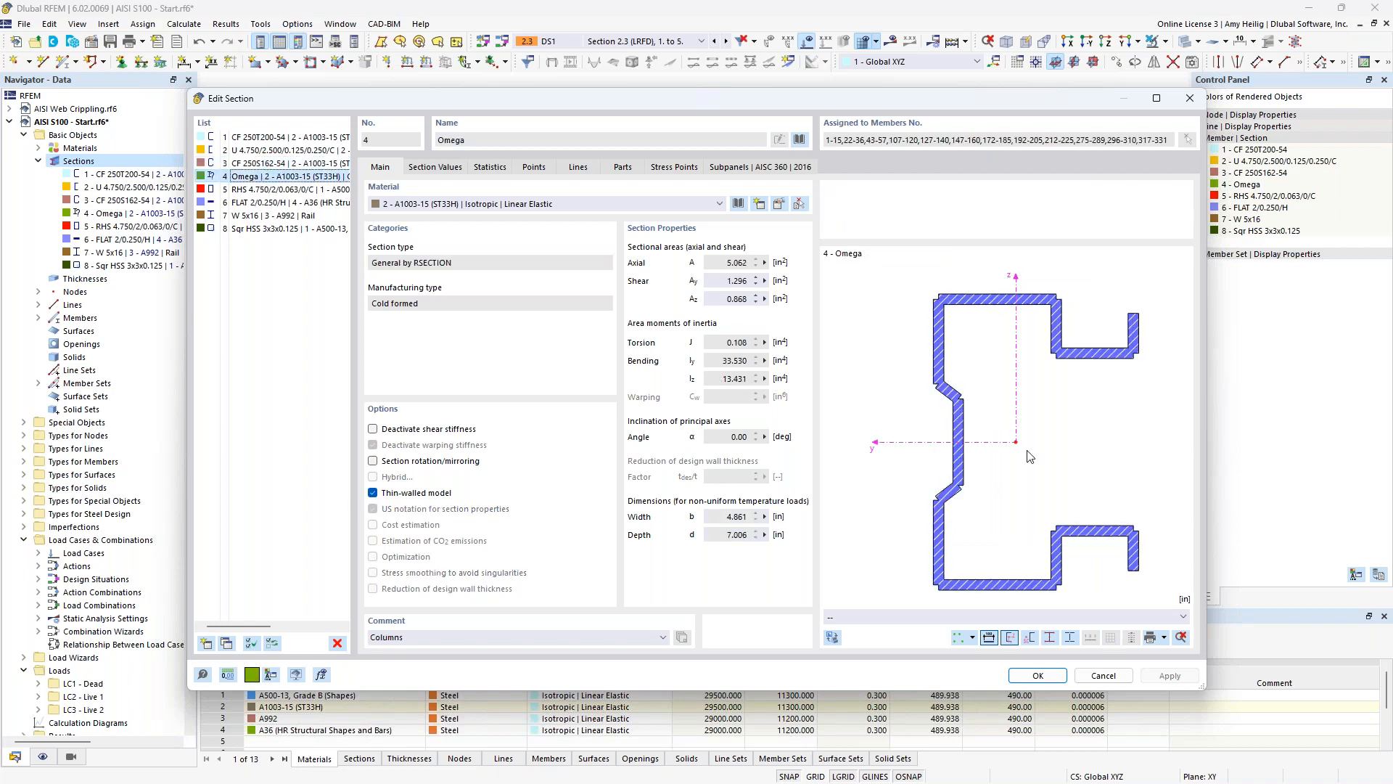
# - Open the standardized channel sections in the section library, filtered by the AISI D100-17 standard
pyautogui.click(799, 140)
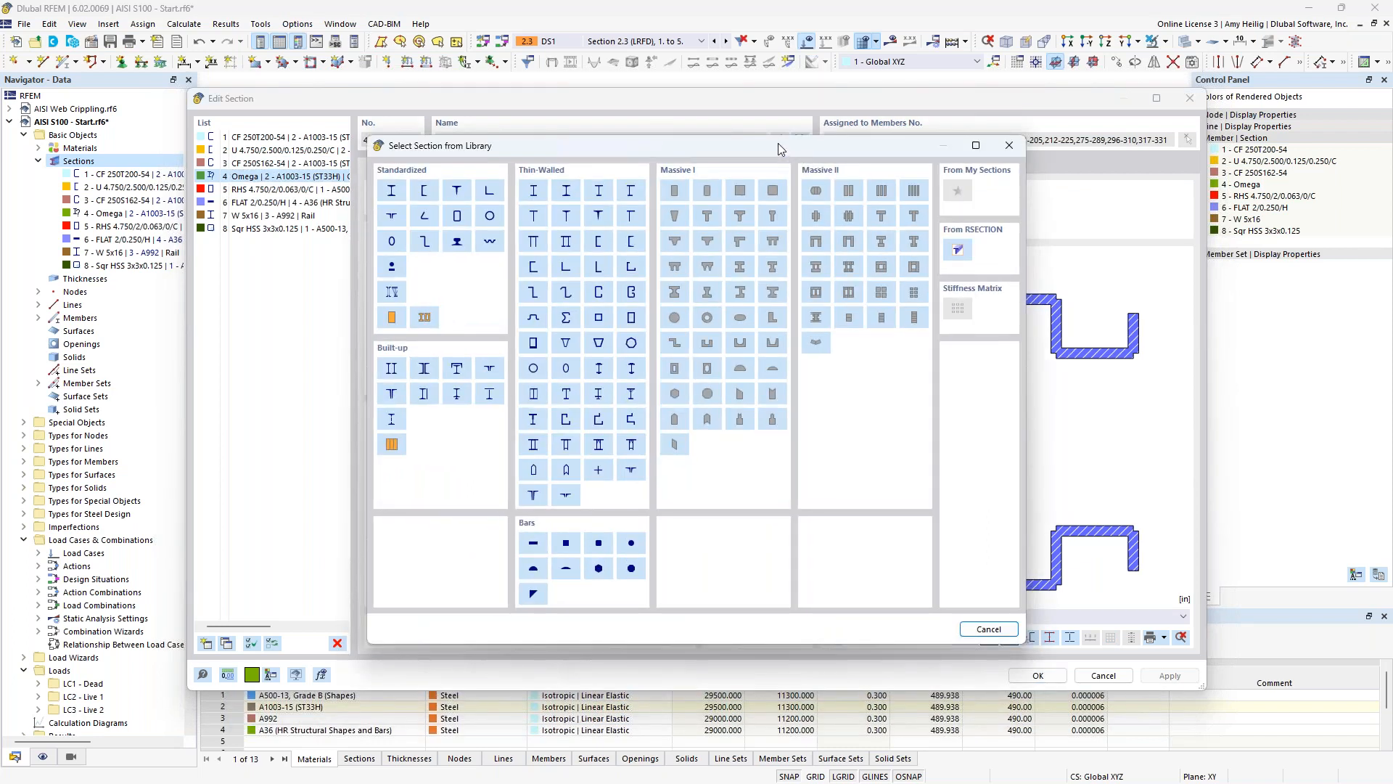
pyautogui.click(426, 191)
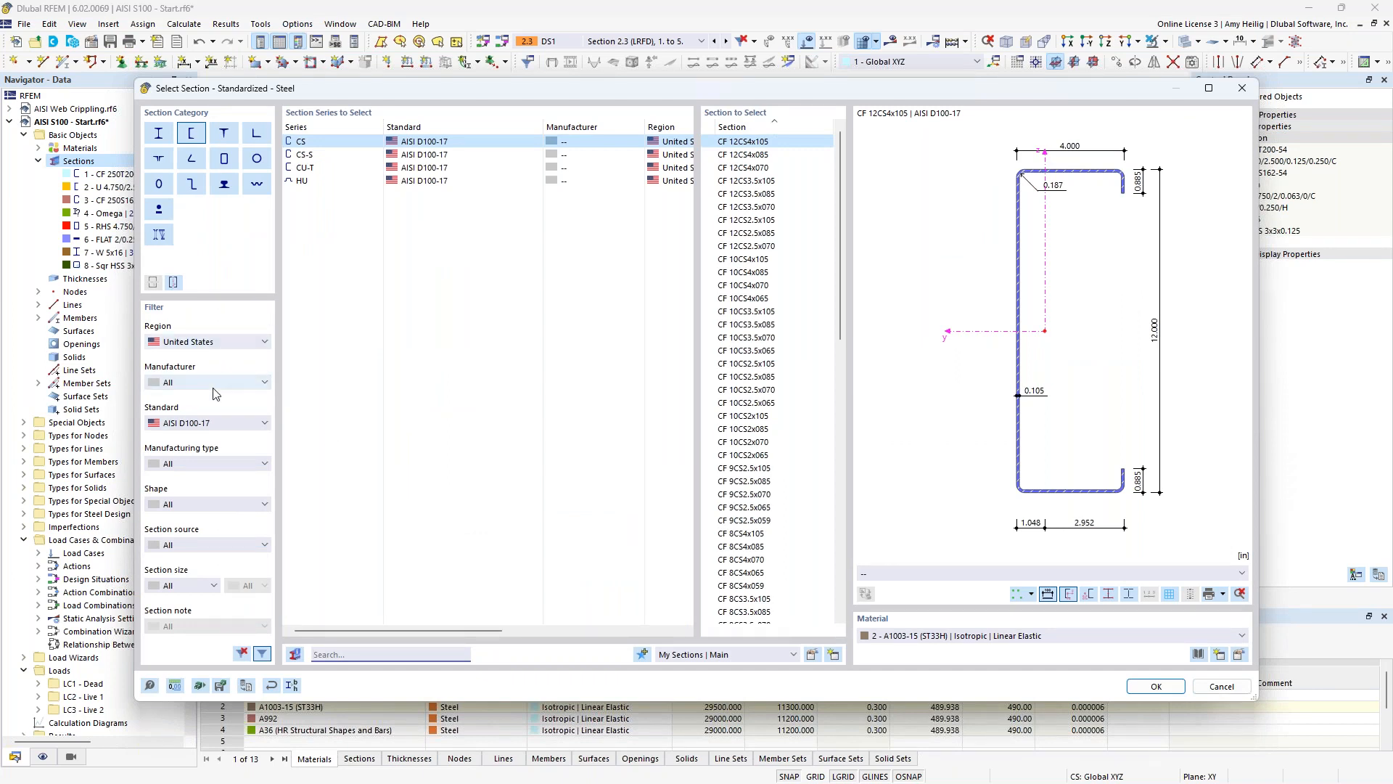
pyautogui.click(214, 423)
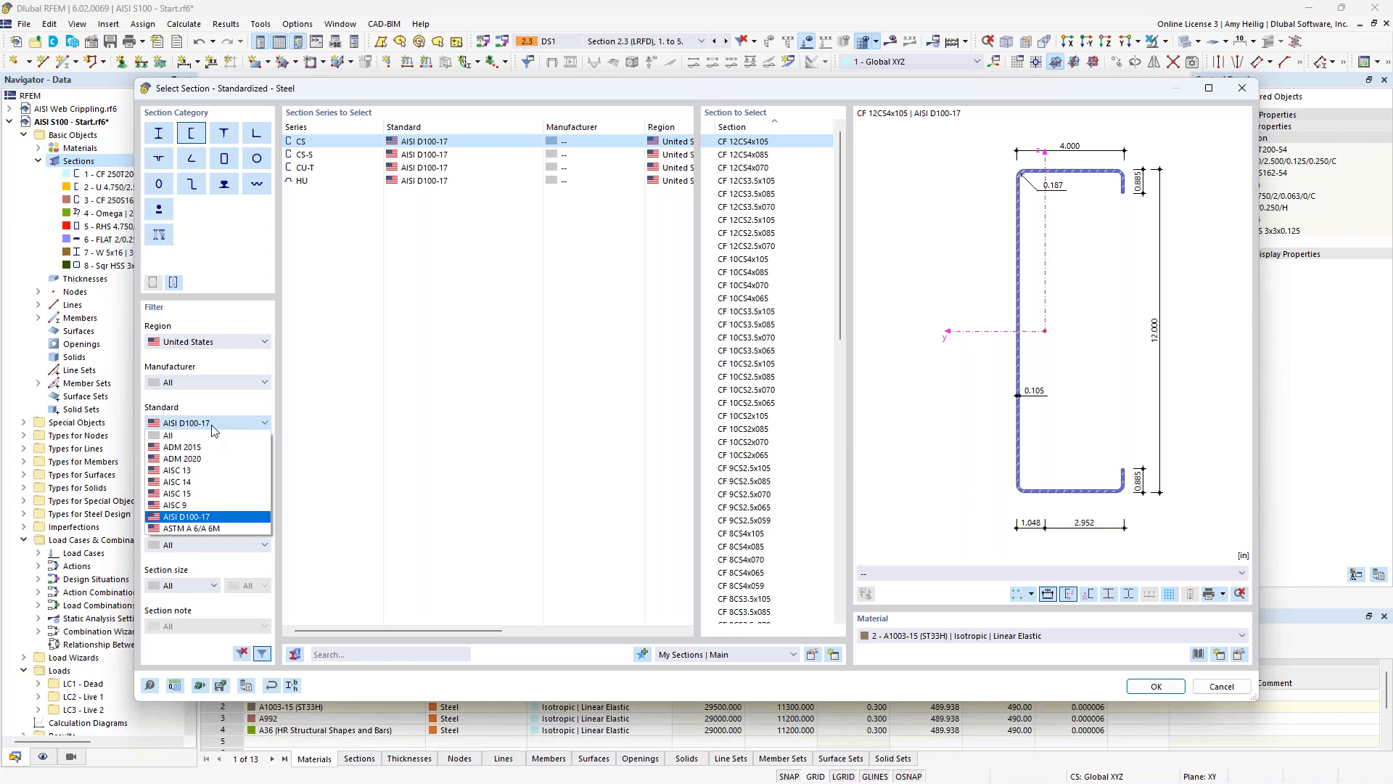
pyautogui.click(190, 517)
# - Browse the CU-T, HU and CS-S cold-formed series and leave the section library without replacing the Omega section
pyautogui.click(305, 155)
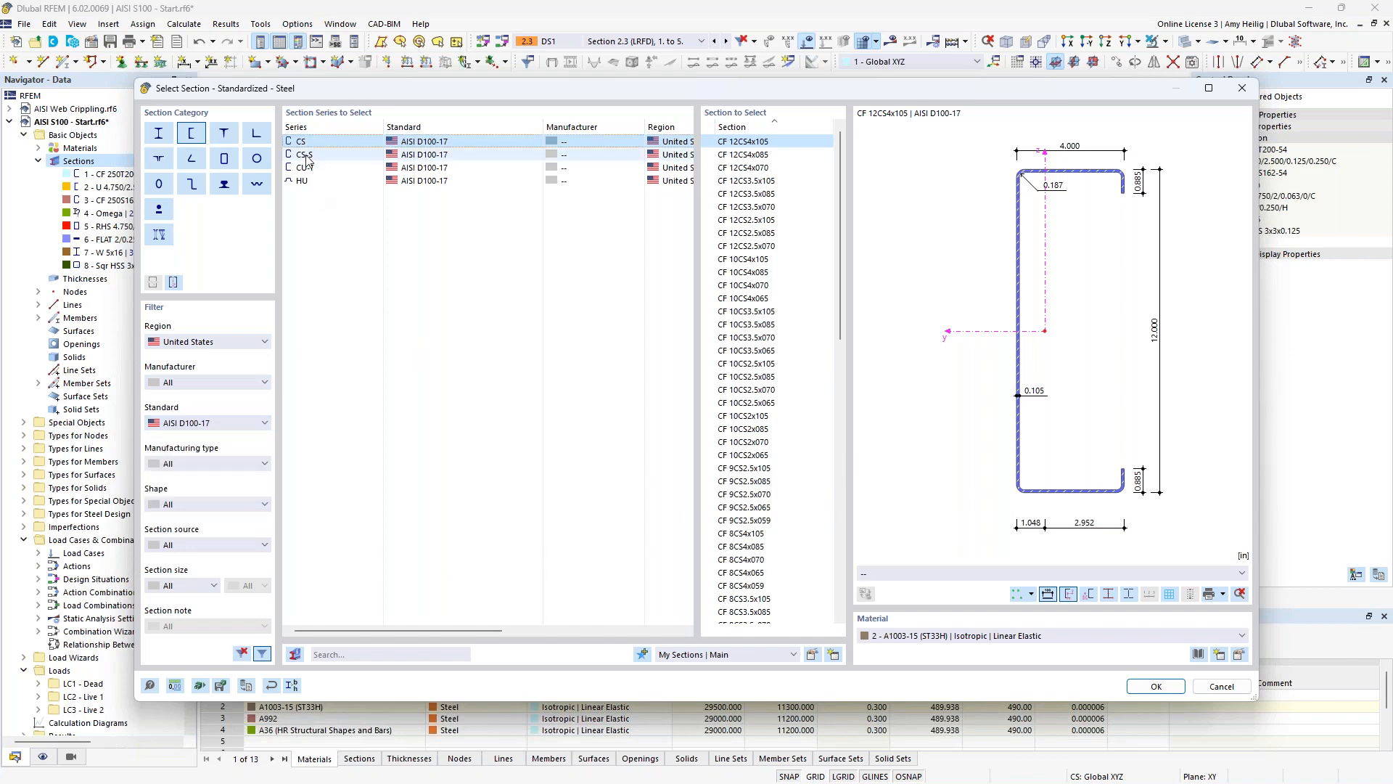
pyautogui.click(307, 168)
pyautogui.click(308, 182)
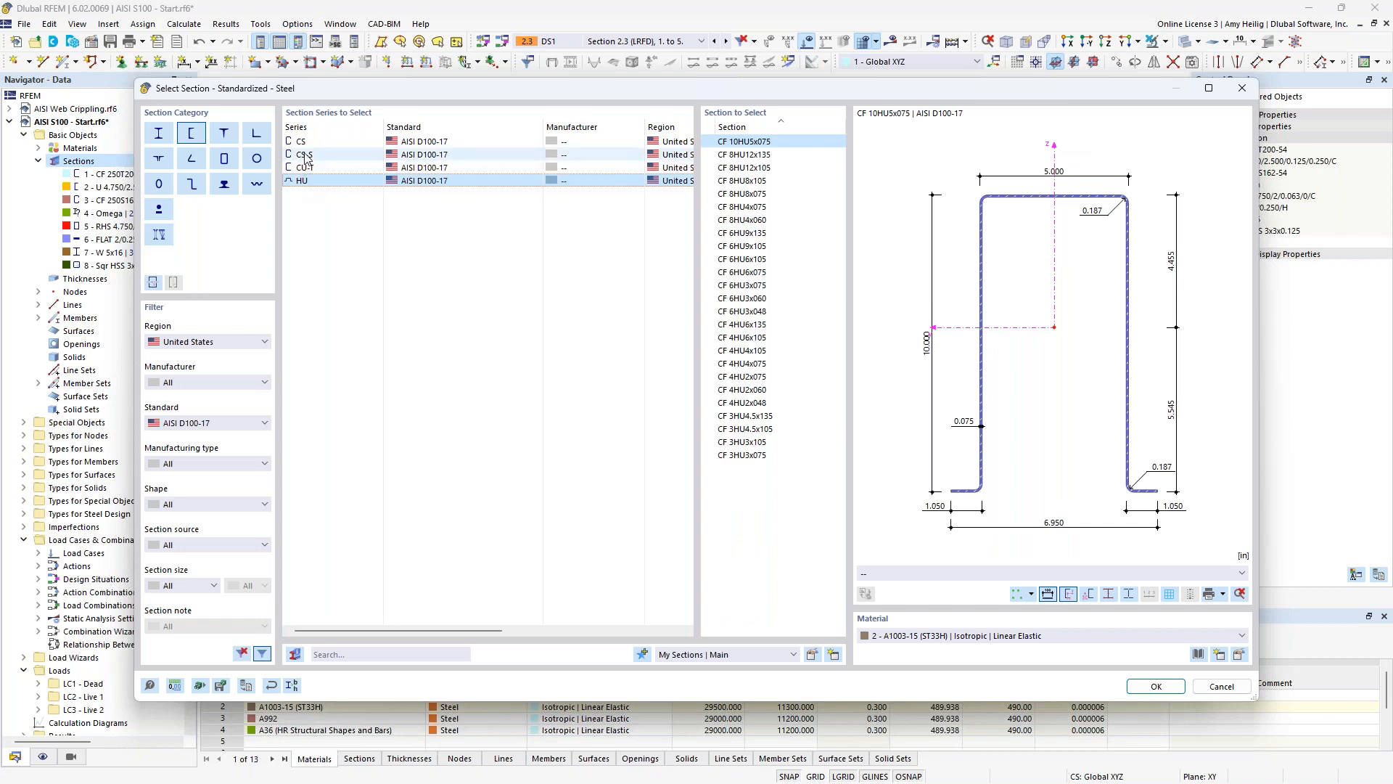
pyautogui.click(305, 155)
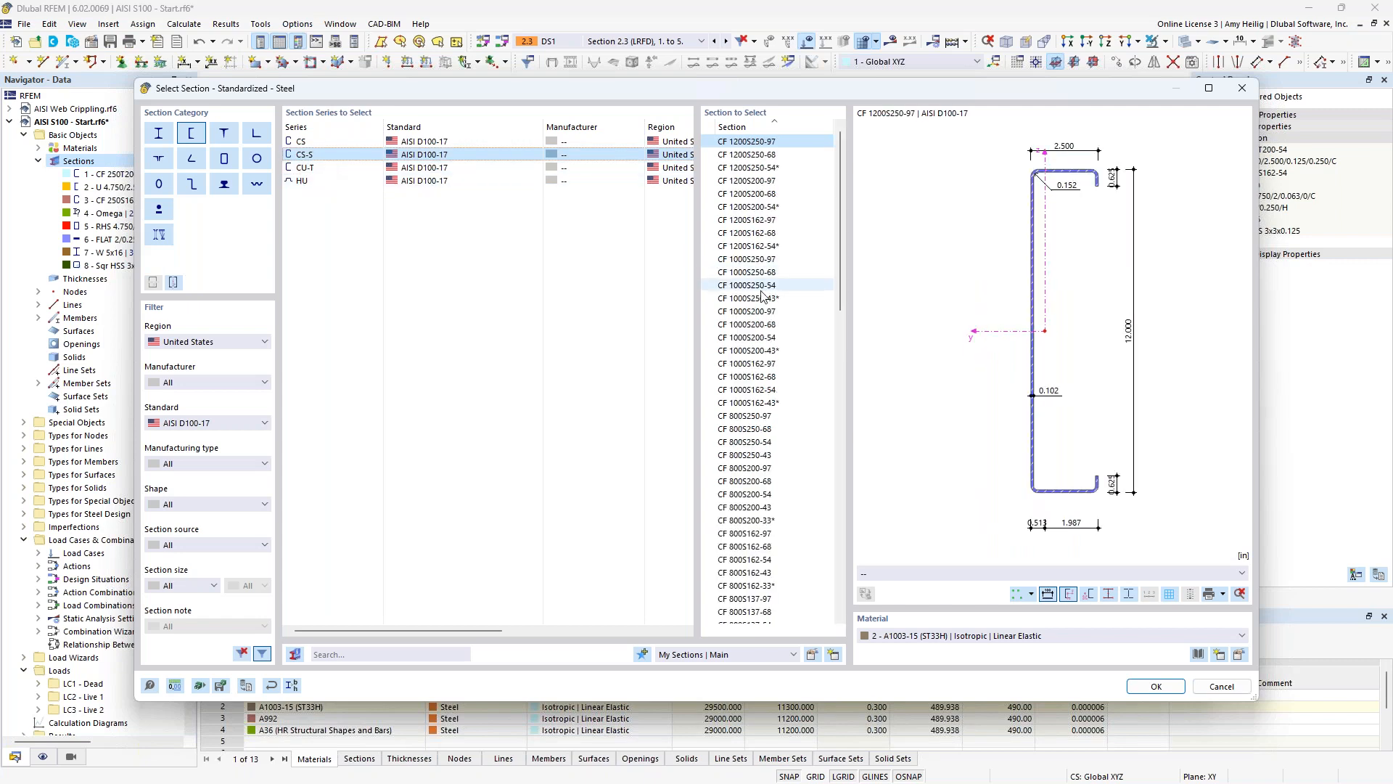
pyautogui.scroll(-5, 752, 361)
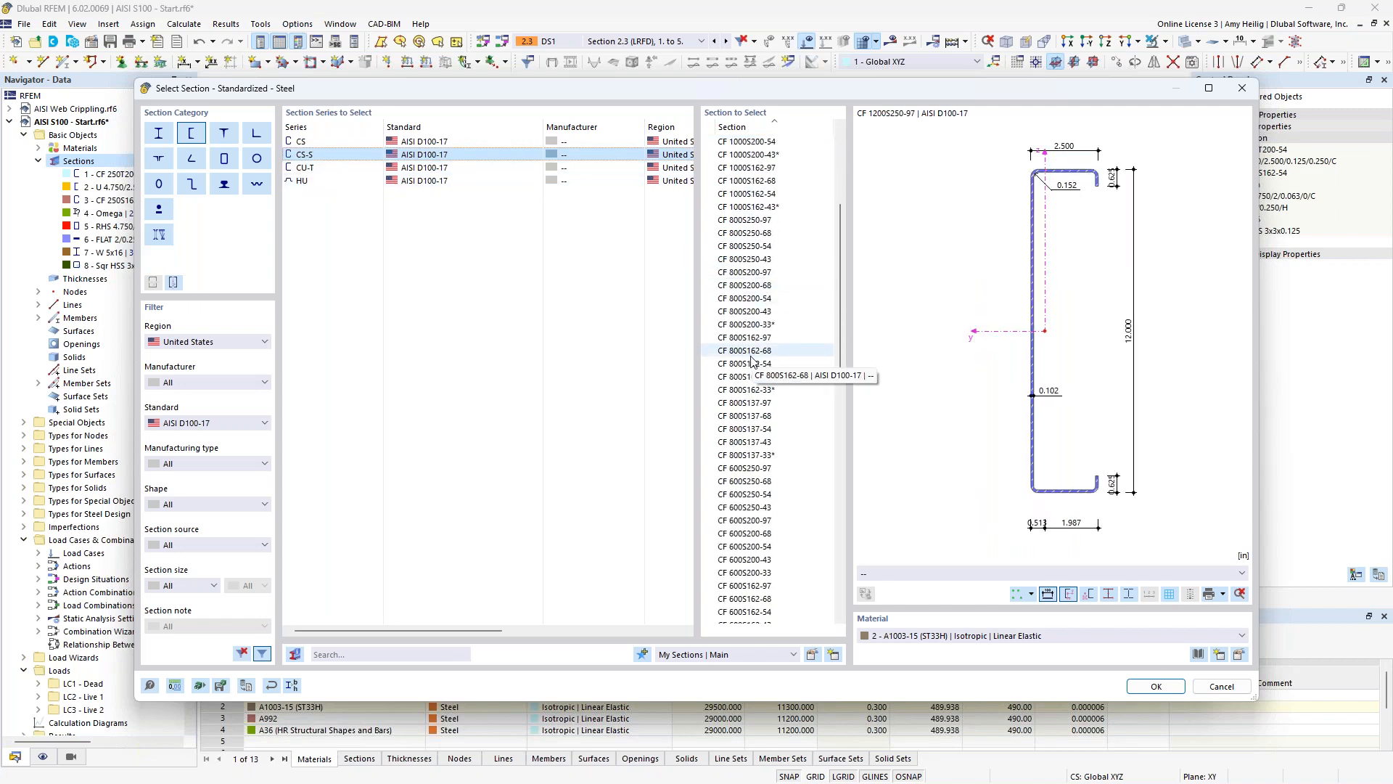
pyautogui.click(1223, 685)
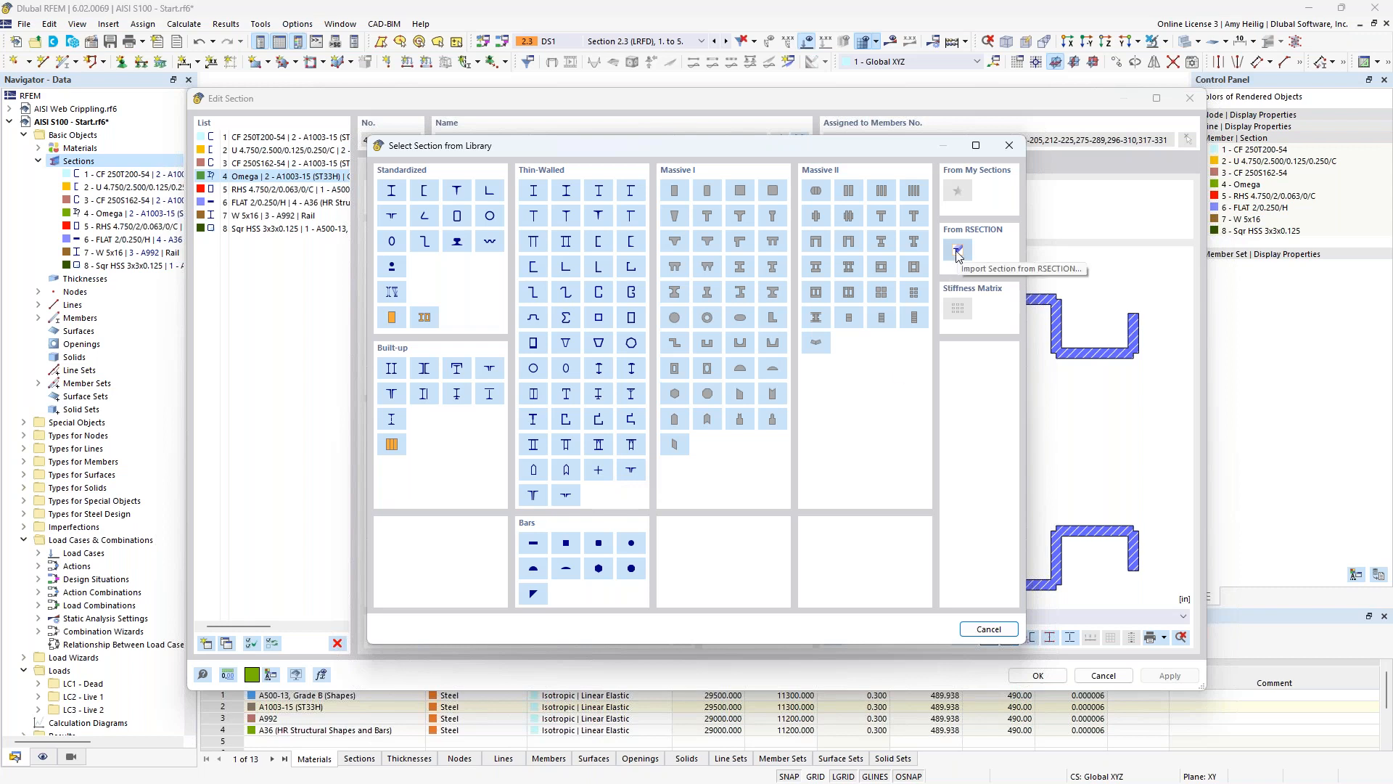
pyautogui.moveTo(930, 149)
pyautogui.mouseDown()
pyautogui.moveTo(802, 138)
pyautogui.moveTo(911, 147)
pyautogui.mouseUp()
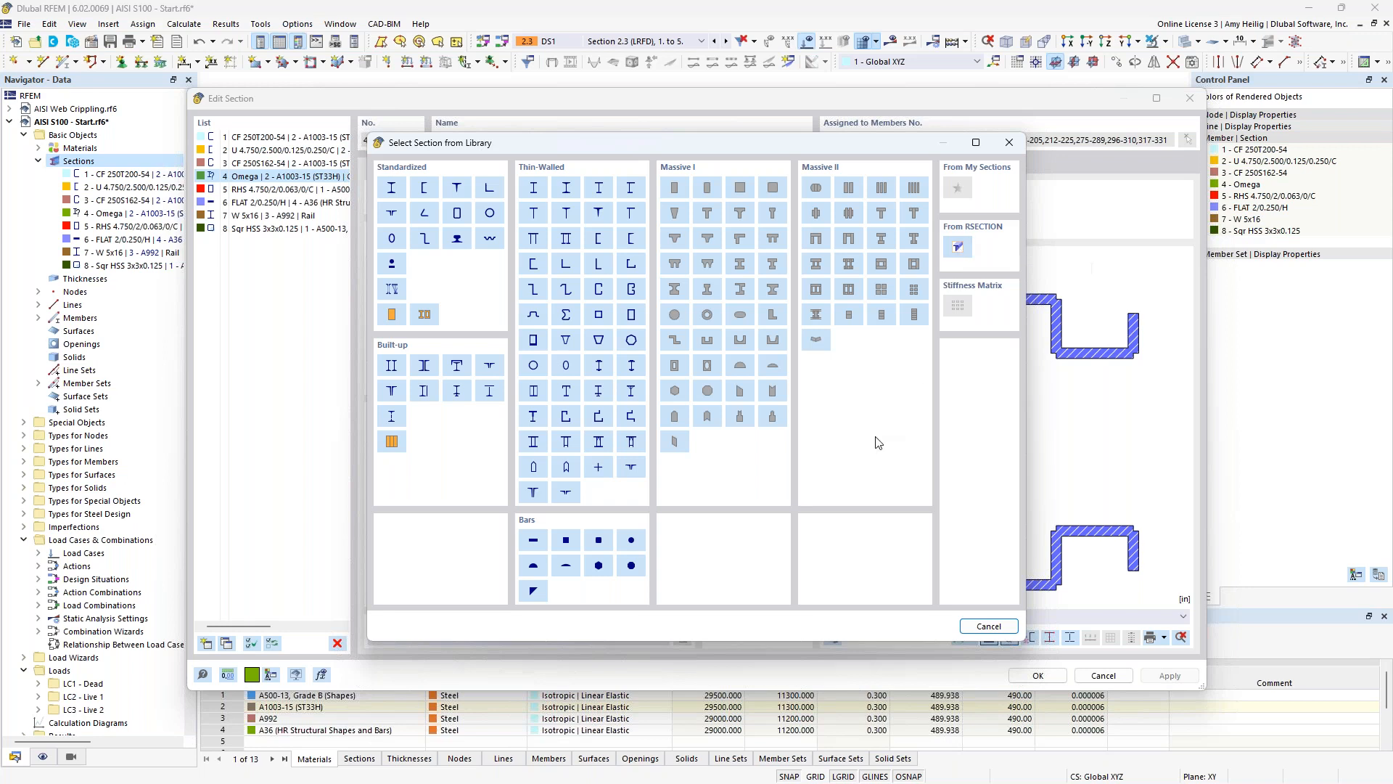
pyautogui.click(1002, 627)
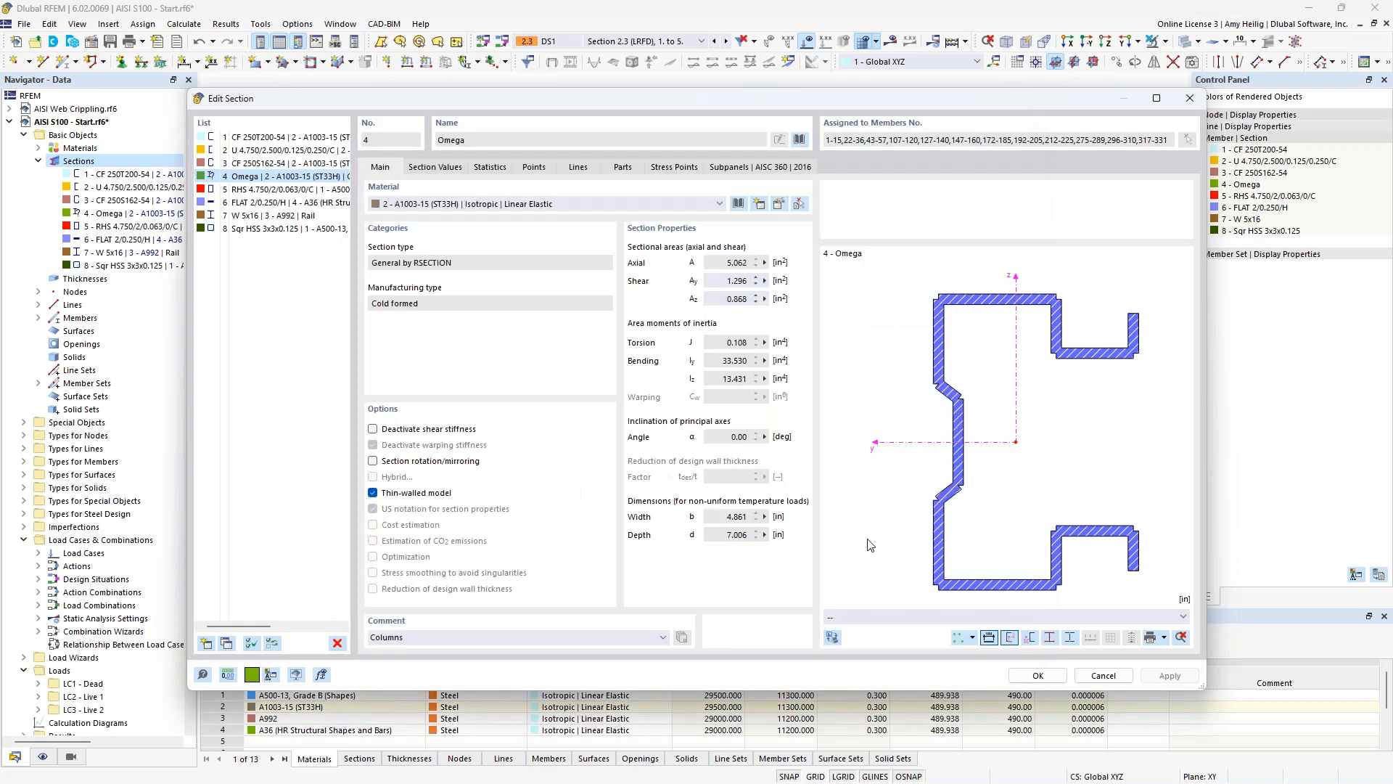
# - Browse the AISI S100-16 steels, including A875-13, for section CF 250T200-54 without changing anything, then list the model's materials
pyautogui.click(270, 138)
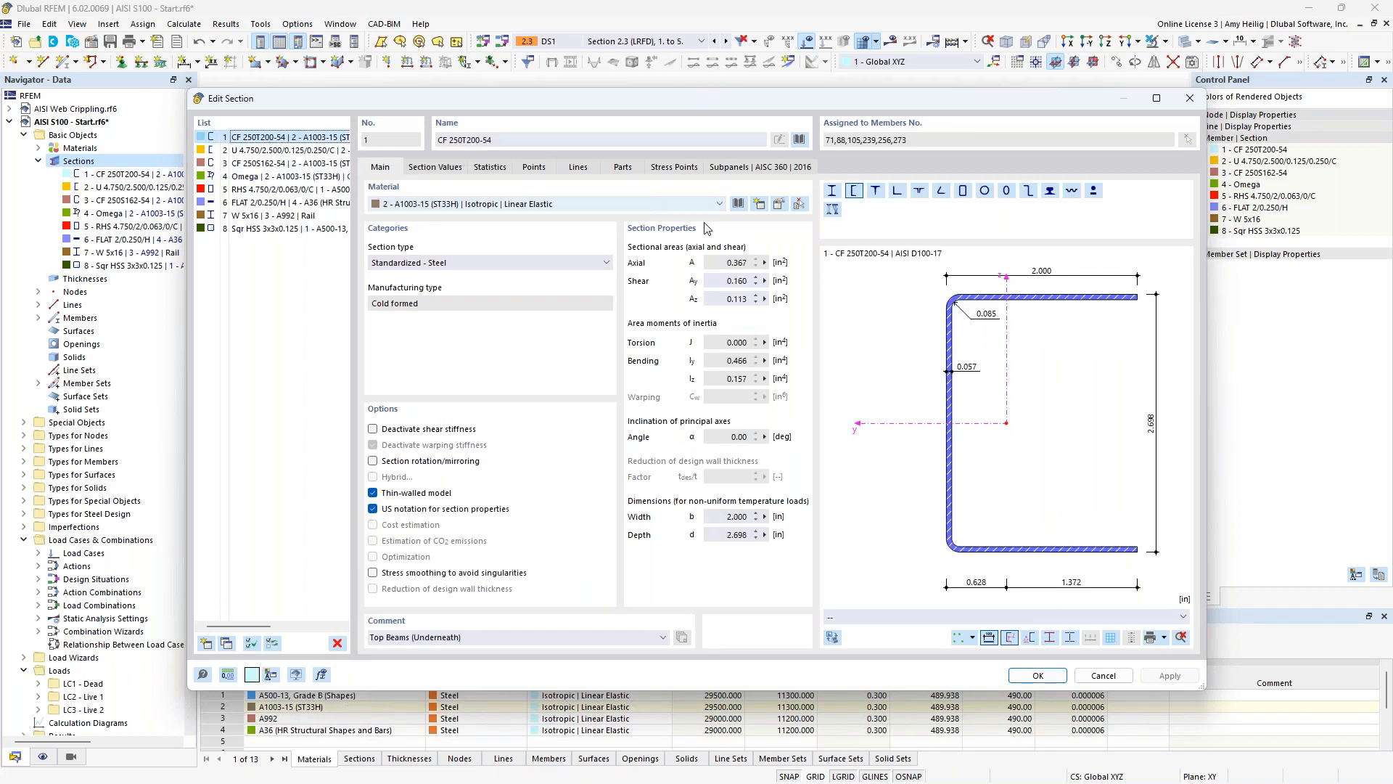
pyautogui.click(738, 204)
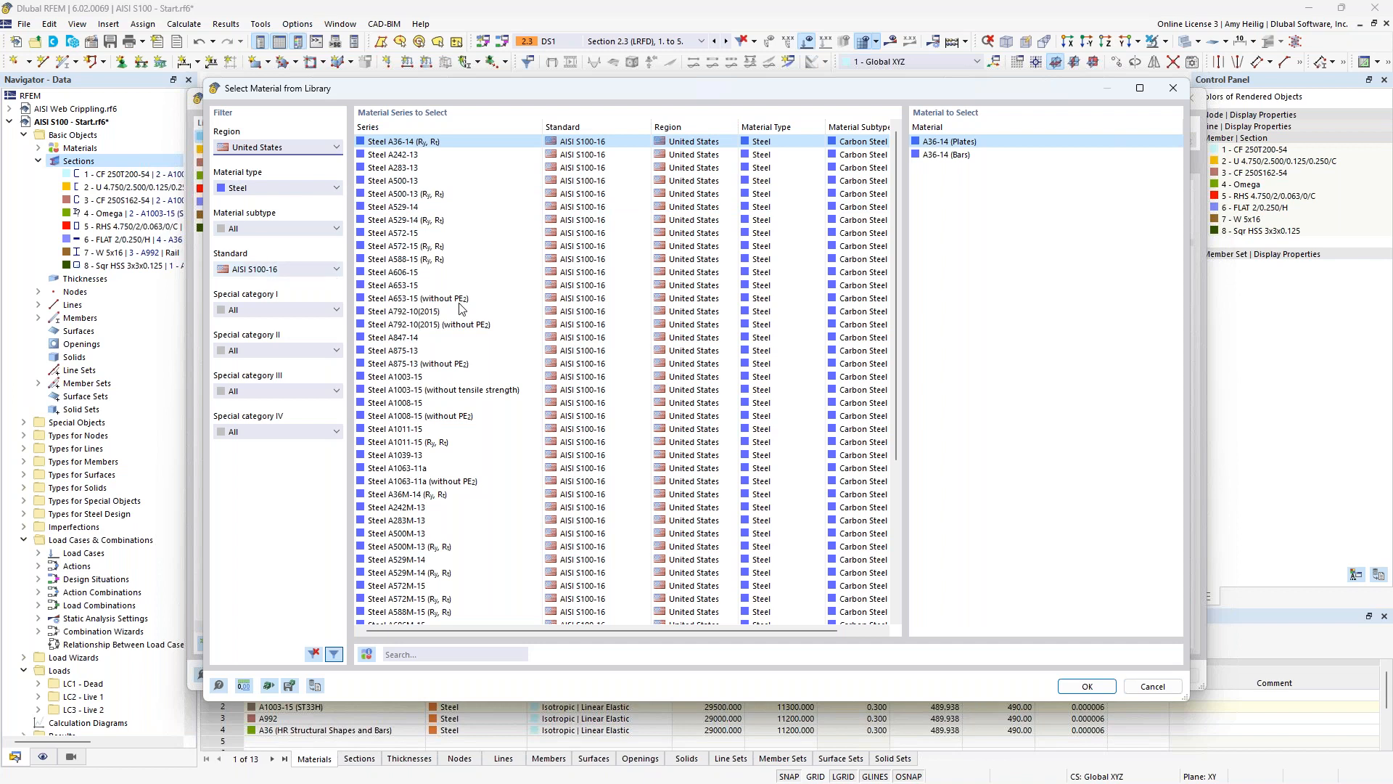
pyautogui.click(407, 246)
pyautogui.click(425, 312)
pyautogui.click(426, 352)
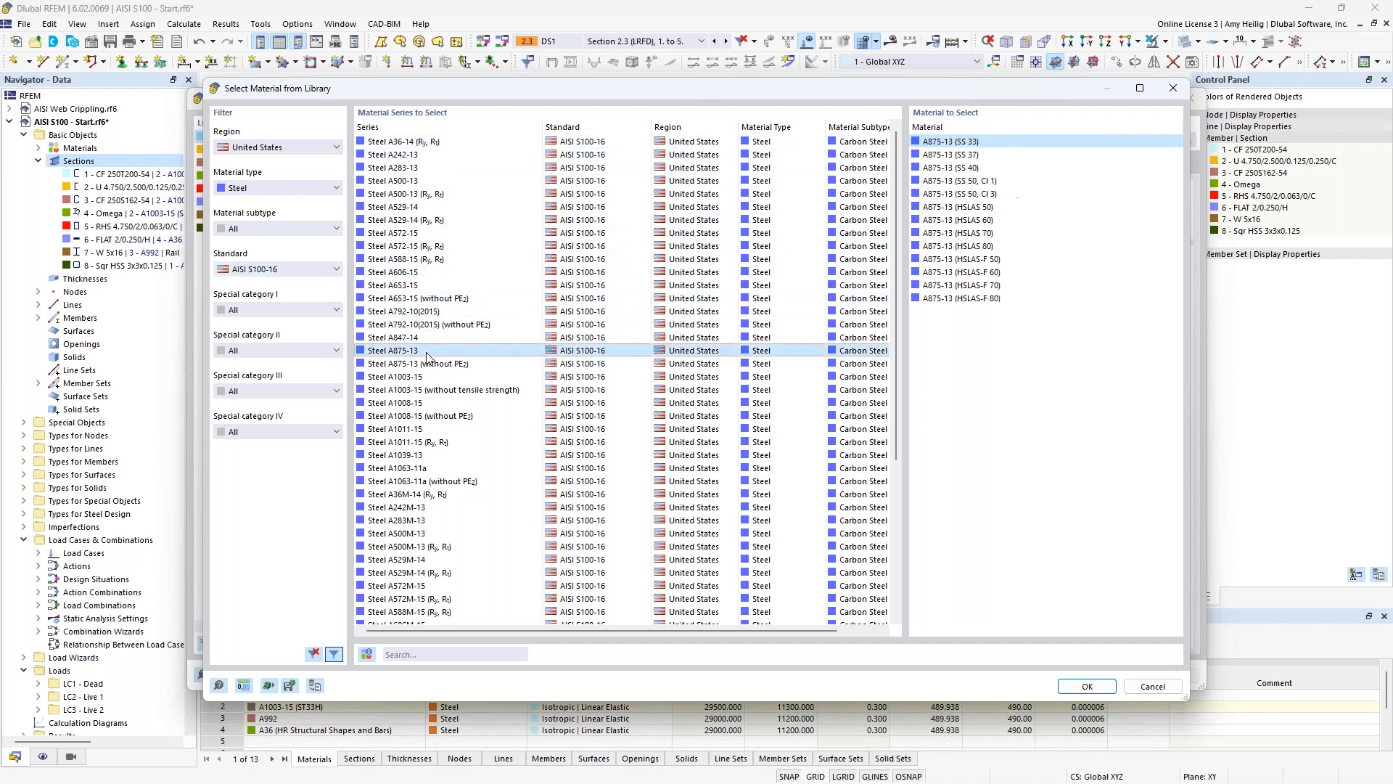
pyautogui.click(1153, 686)
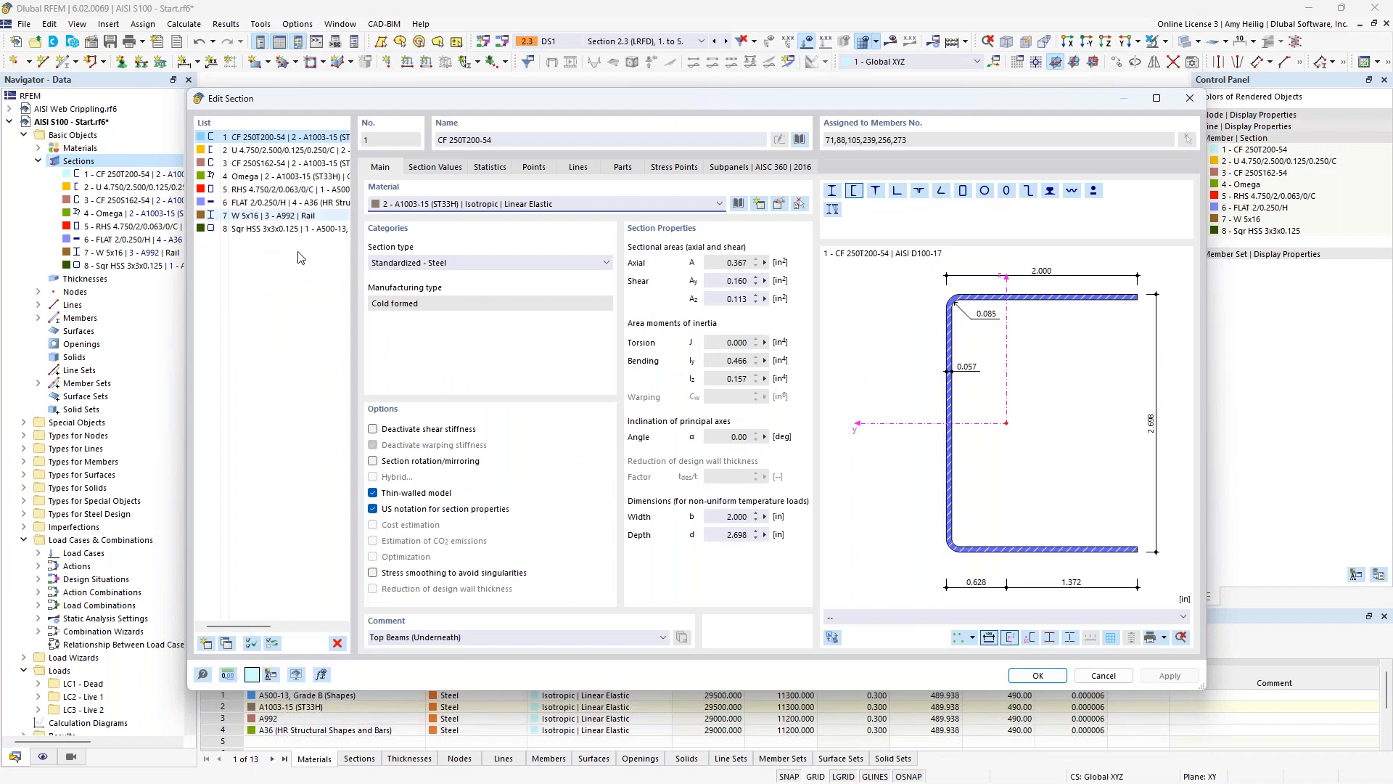
pyautogui.click(1104, 676)
pyautogui.click(38, 148)
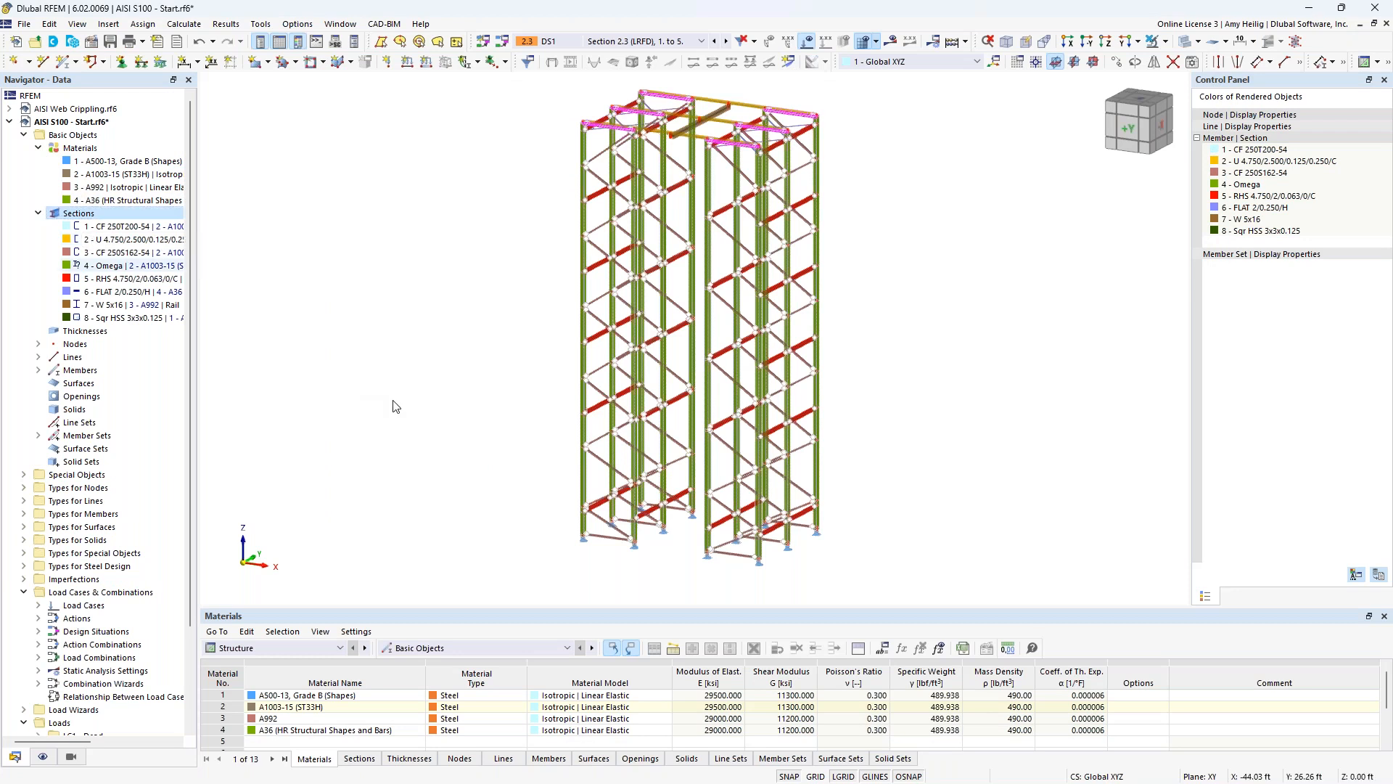
# - Highlight all members using the Omega section, examine the section's shape at a column top, and close the material settings unchanged
pyautogui.click(116, 265)
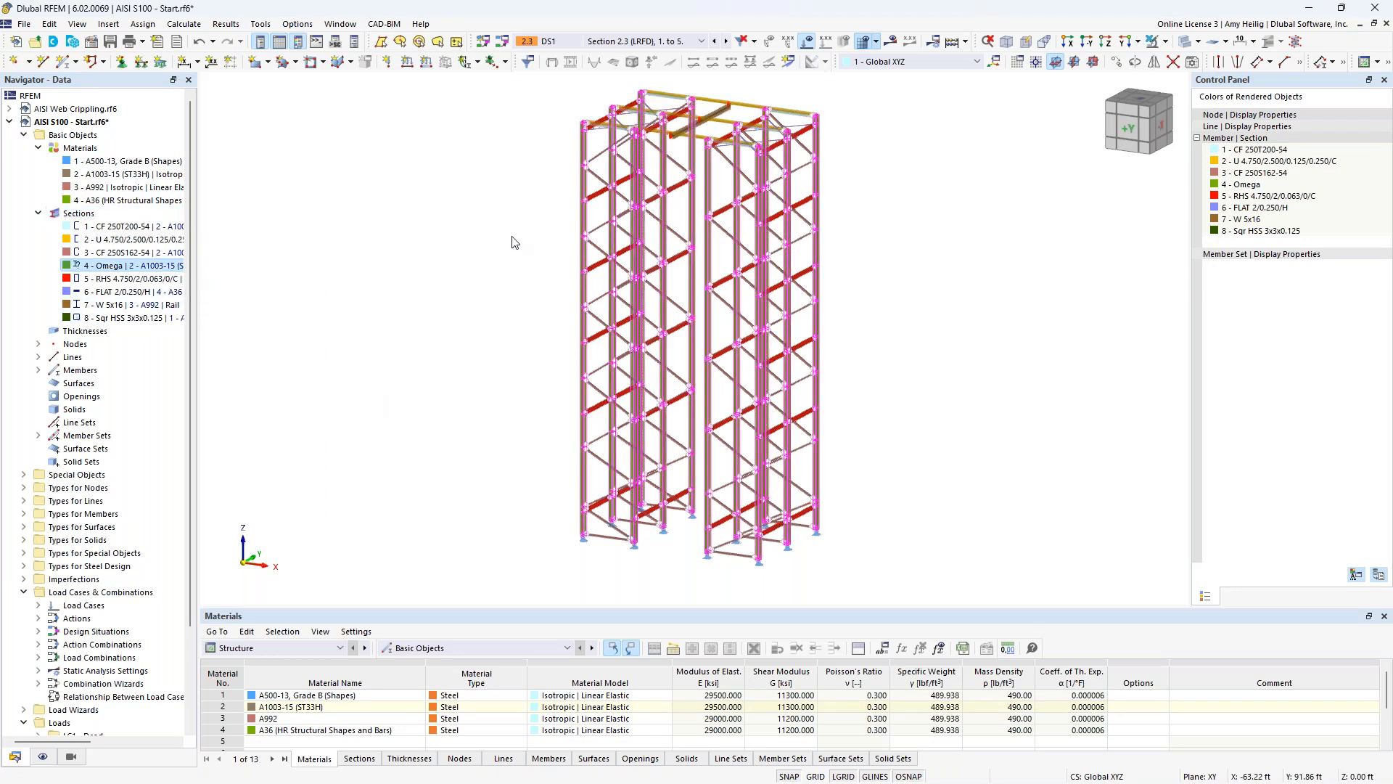
pyautogui.keyDown('ctrl'); pyautogui.moveTo(515, 213); pyautogui.dragTo(535, 261, button='middle'); pyautogui.keyUp('ctrl')
pyautogui.scroll(5, 579, 150)
pyautogui.scroll(5, 594, 164)
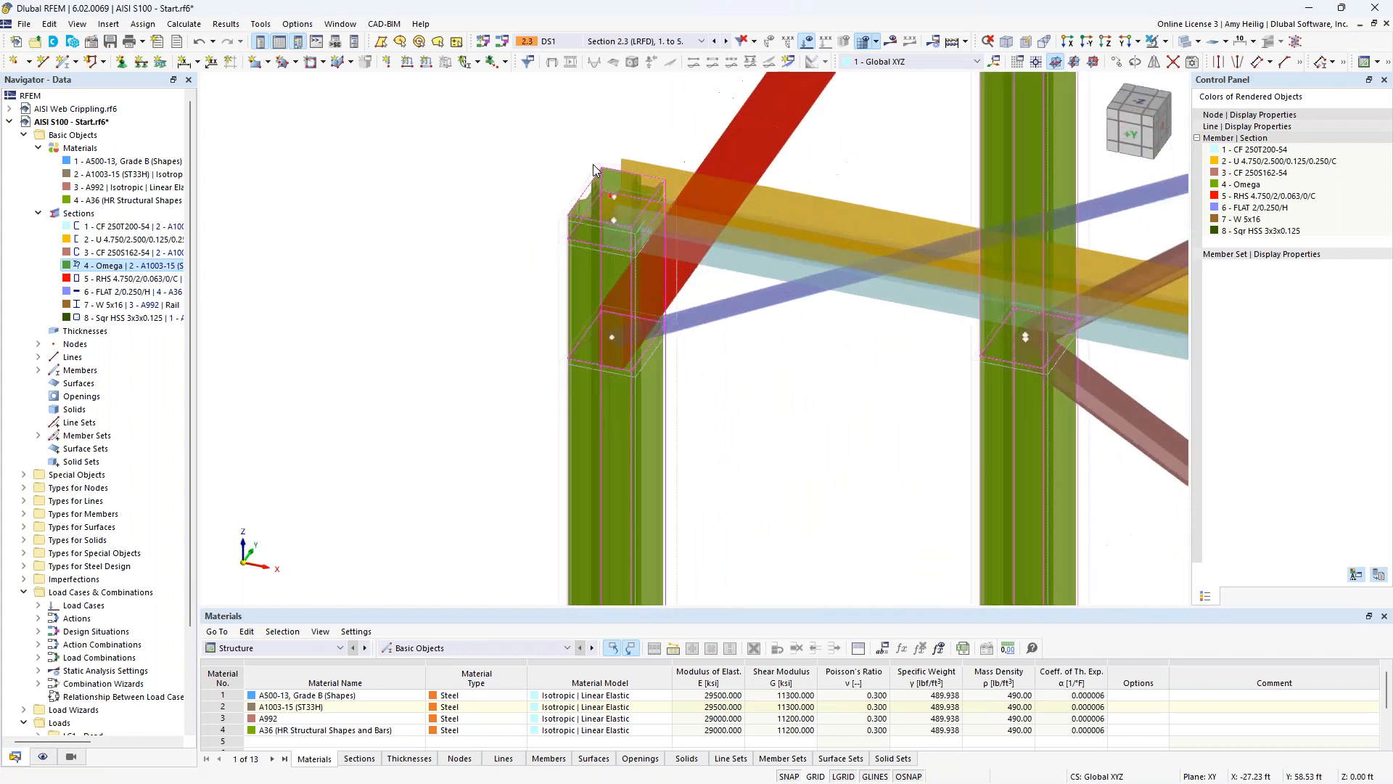
pyautogui.click(472, 147)
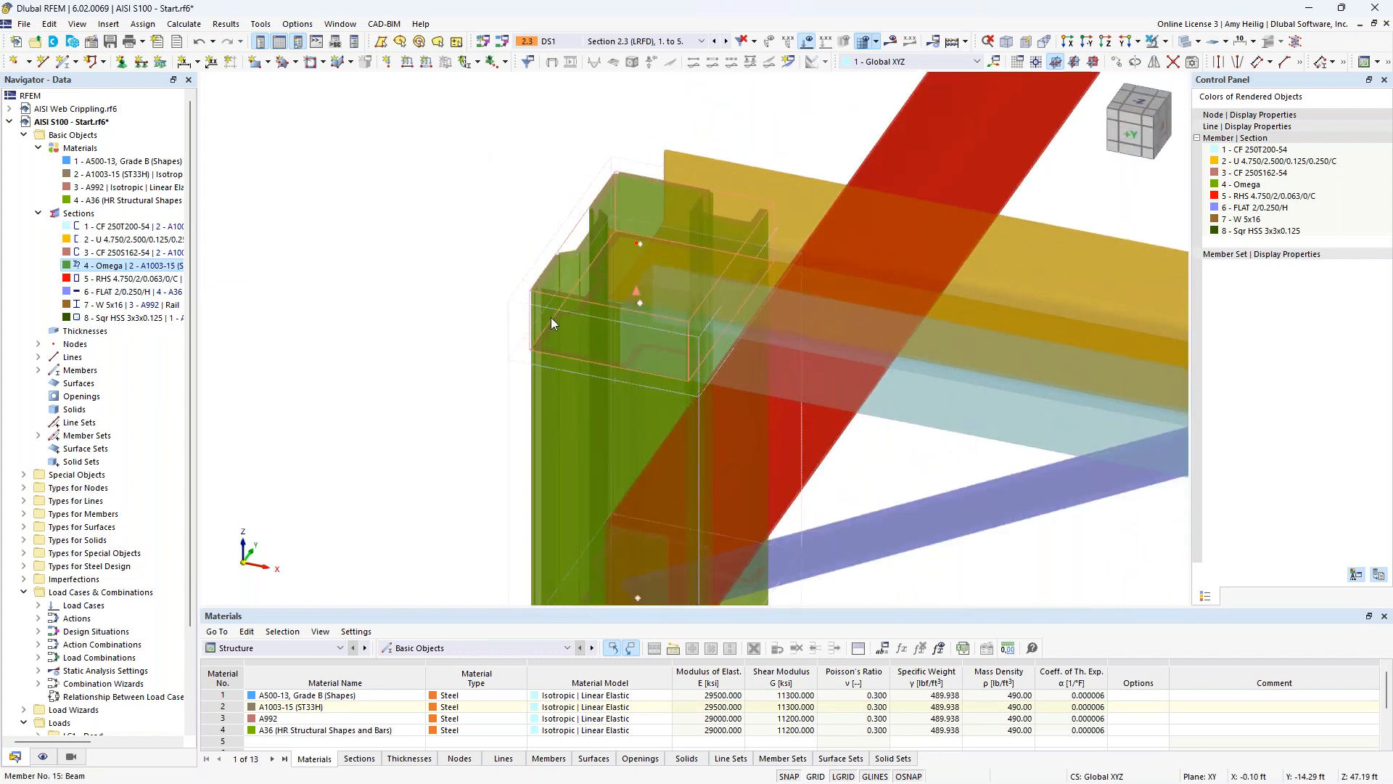
pyautogui.click(131, 266)
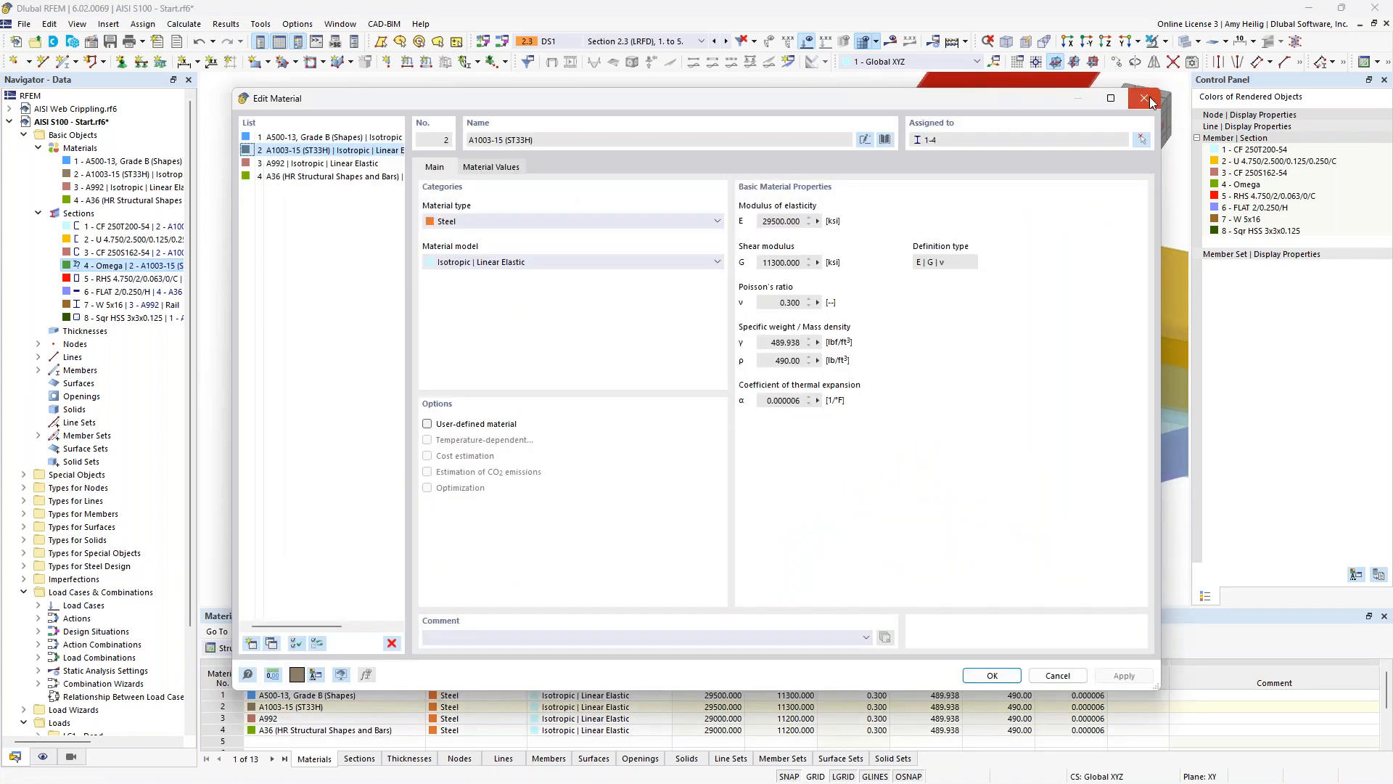
pyautogui.click(1145, 98)
# - Isolate the topmost Omega column member to examine its cross-section, and restore the visibility of the whole model
pyautogui.click(1161, 41)
pyautogui.click(1219, 62)
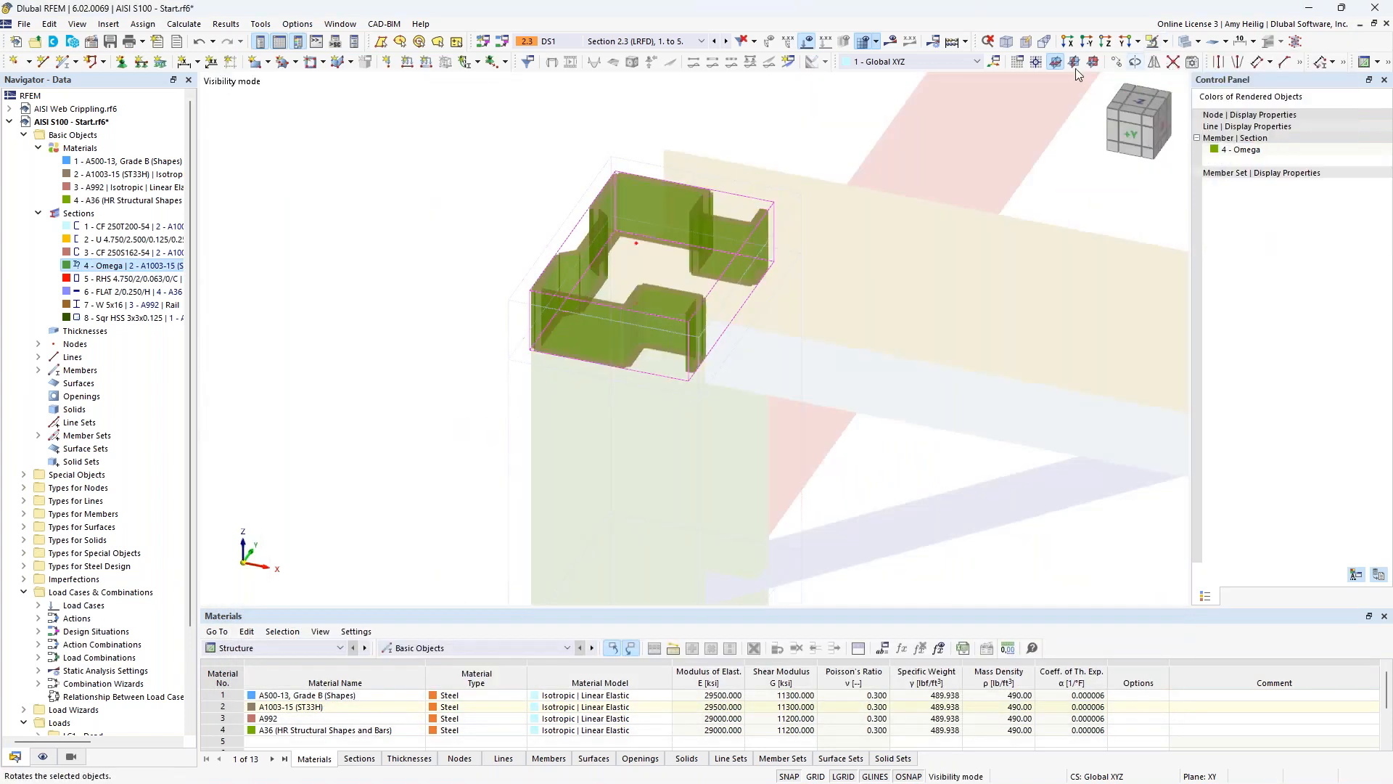
pyautogui.click(463, 148)
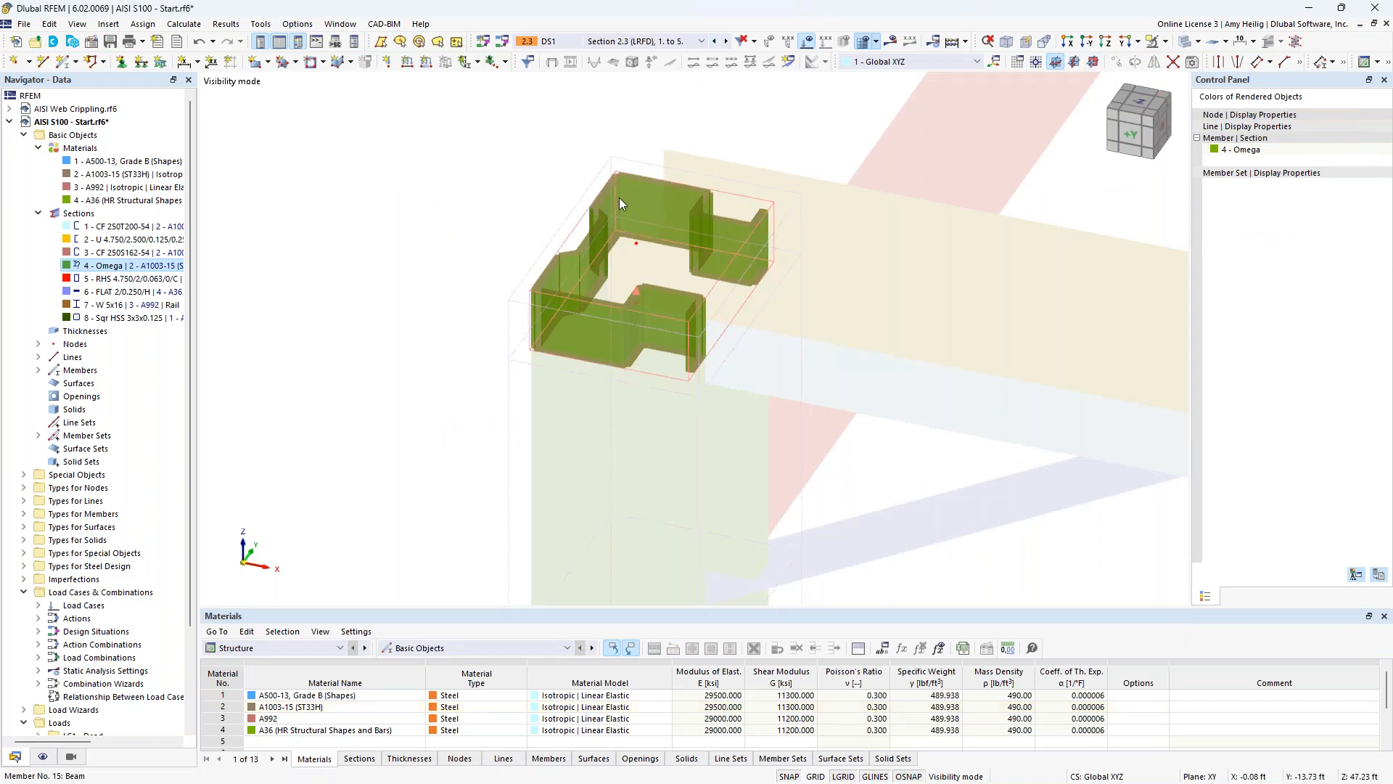
pyautogui.click(1165, 41)
pyautogui.click(1175, 73)
pyautogui.scroll(-5, 852, 274)
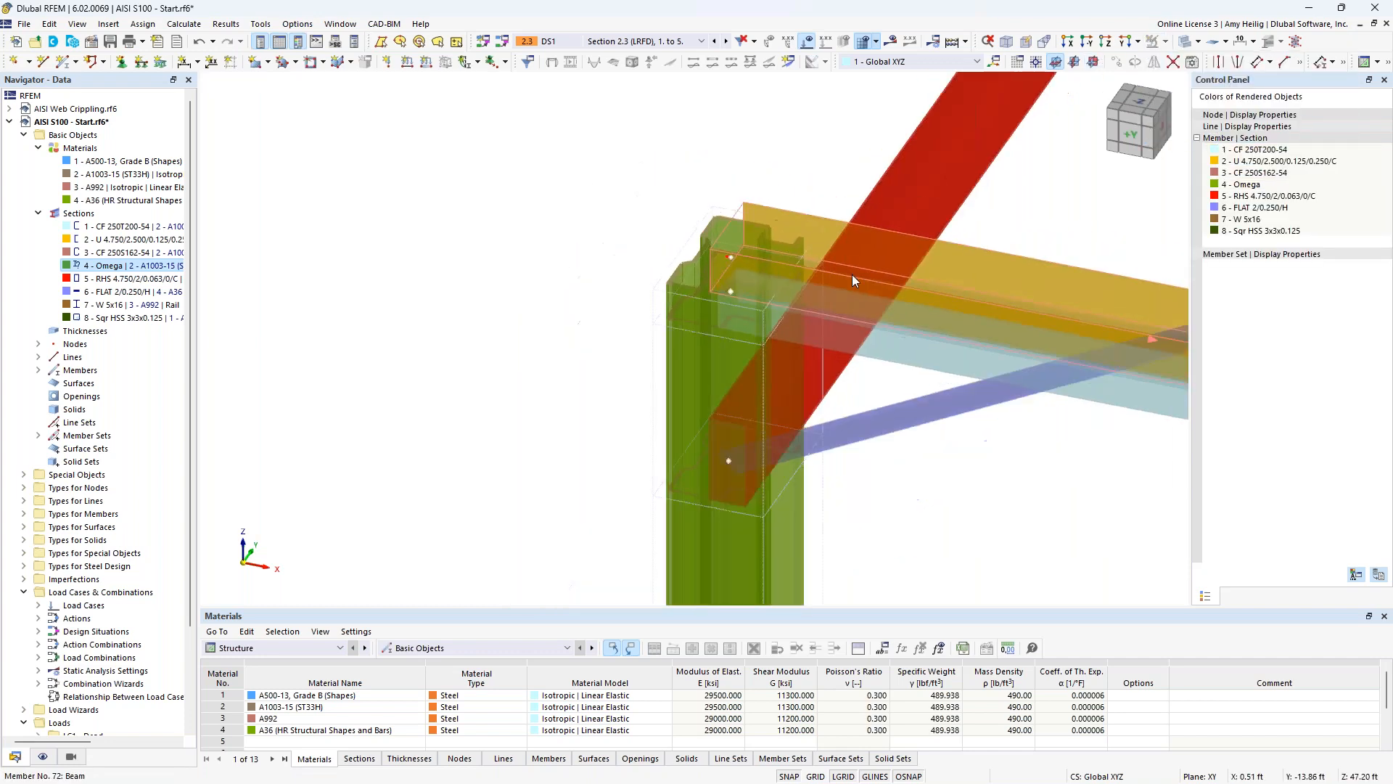
pyautogui.scroll(-1, 852, 275)
# - Select four consecutive Omega members at a corner column's base and view the member set creation option without creating a set
pyautogui.moveTo(769, 533); pyautogui.dragTo(455, 192, button='middle')
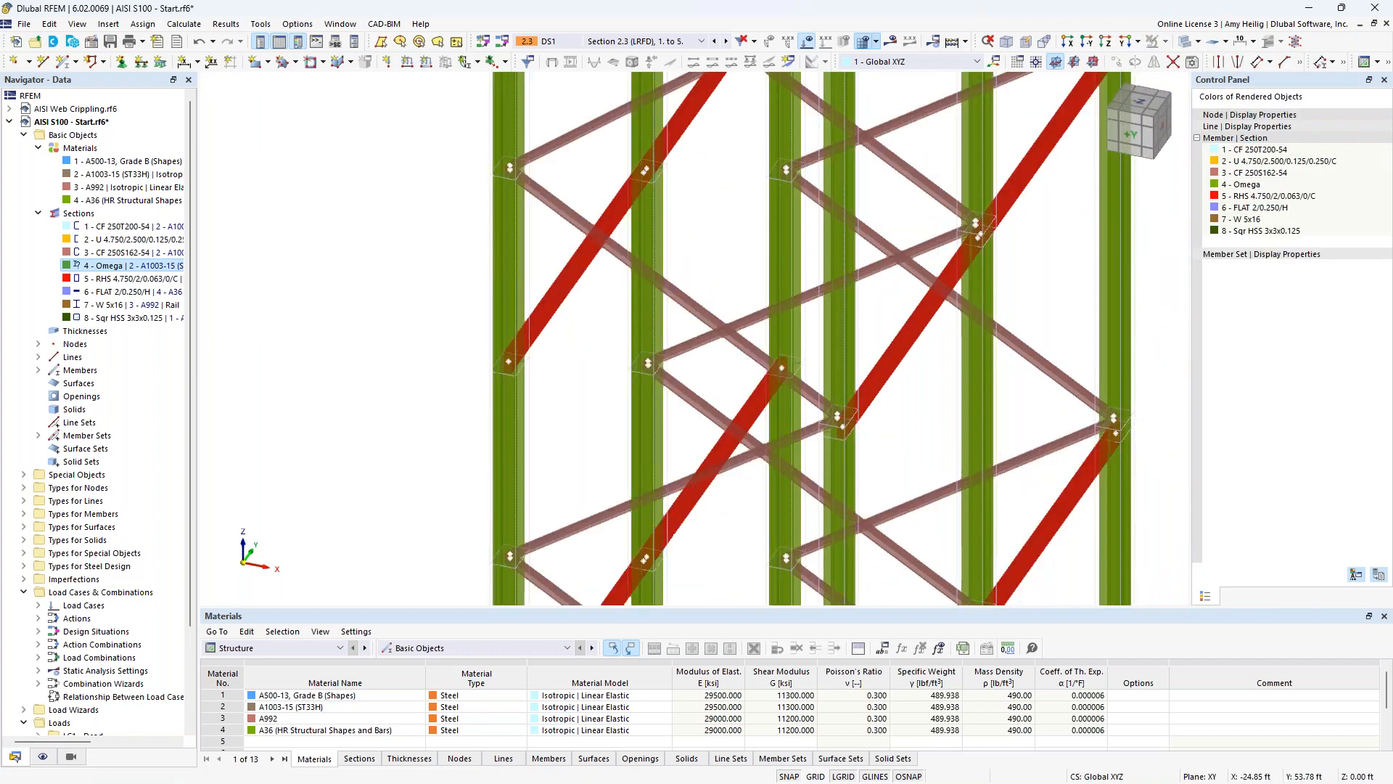
pyautogui.scroll(-3, 455, 192)
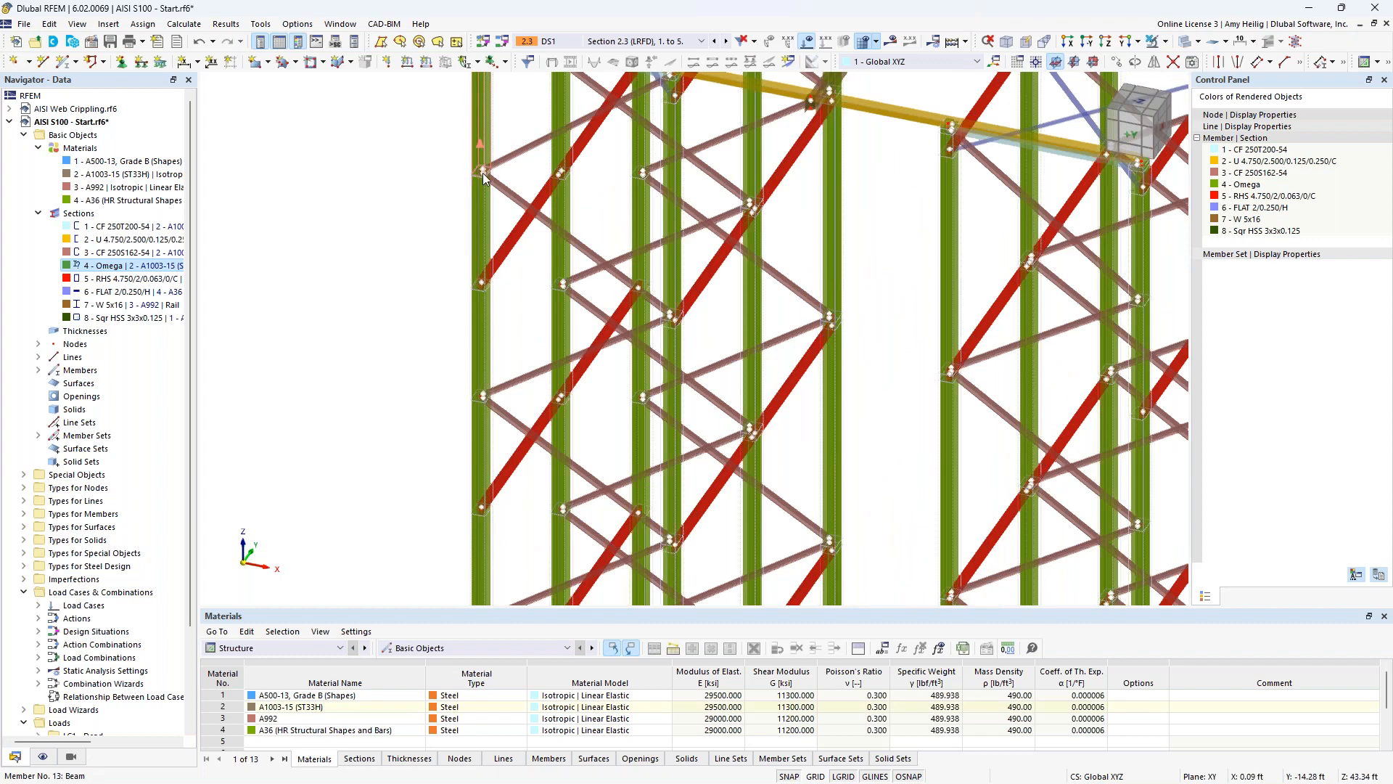
pyautogui.scroll(-4, 507, 324)
pyautogui.moveTo(544, 425); pyautogui.dragTo(613, 275, button='middle')
pyautogui.scroll(-3, 613, 275)
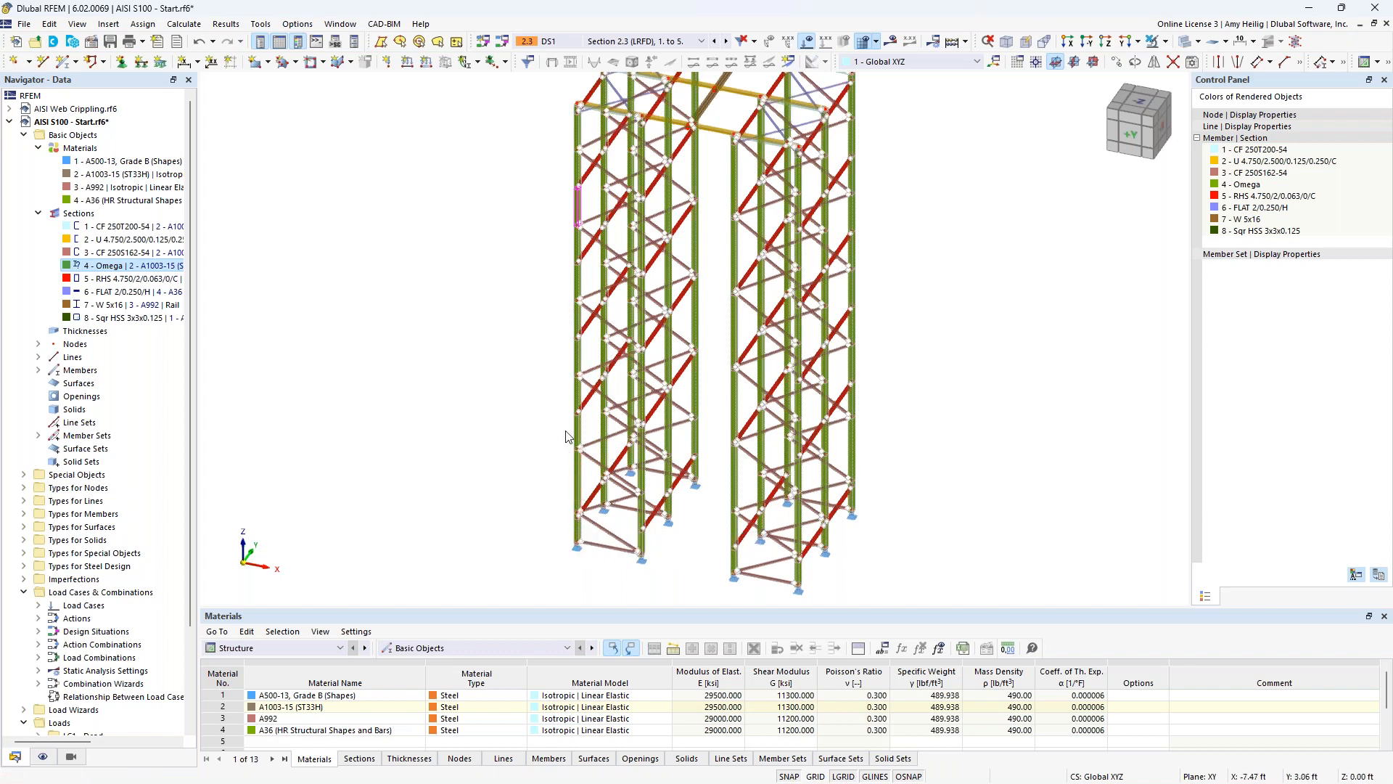
pyautogui.scroll(6, 559, 540)
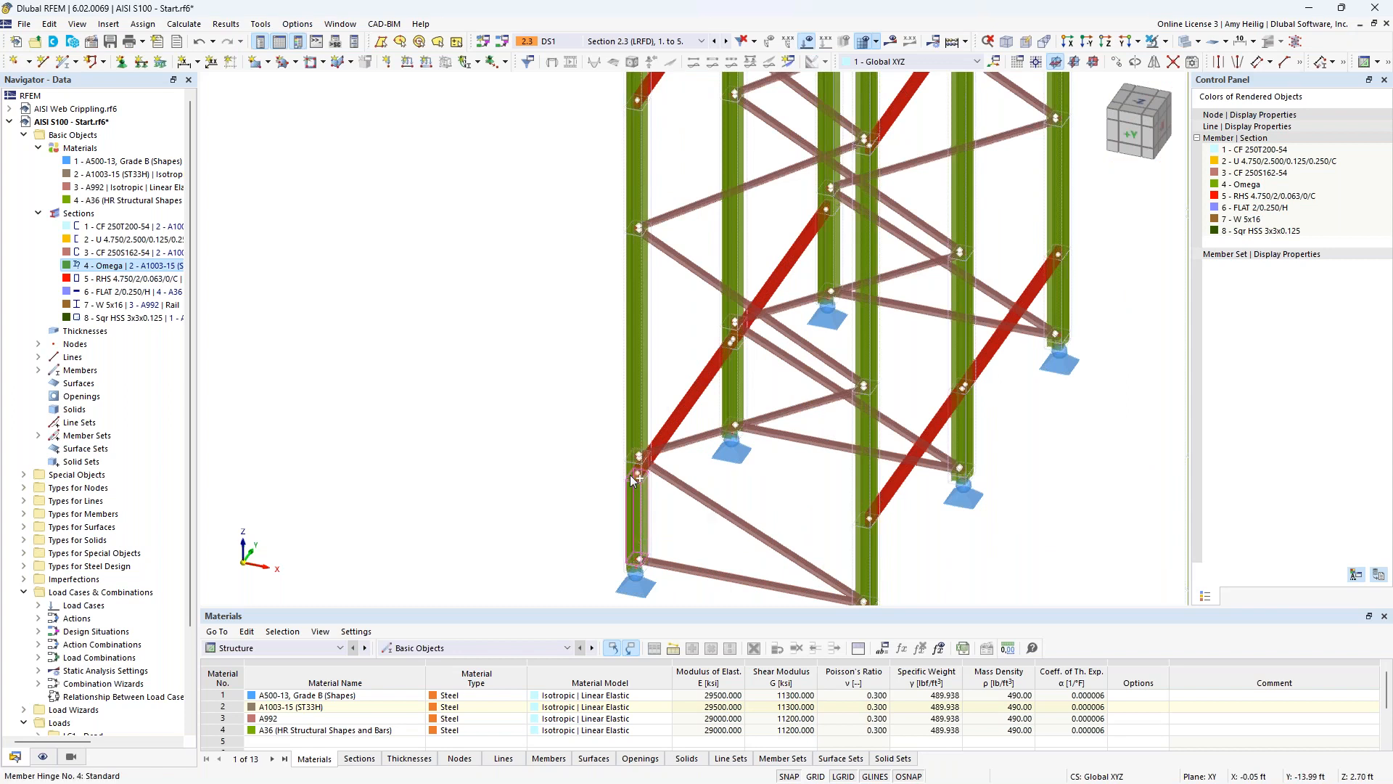
pyautogui.rightClick(637, 200)
pyautogui.moveTo(685, 266)
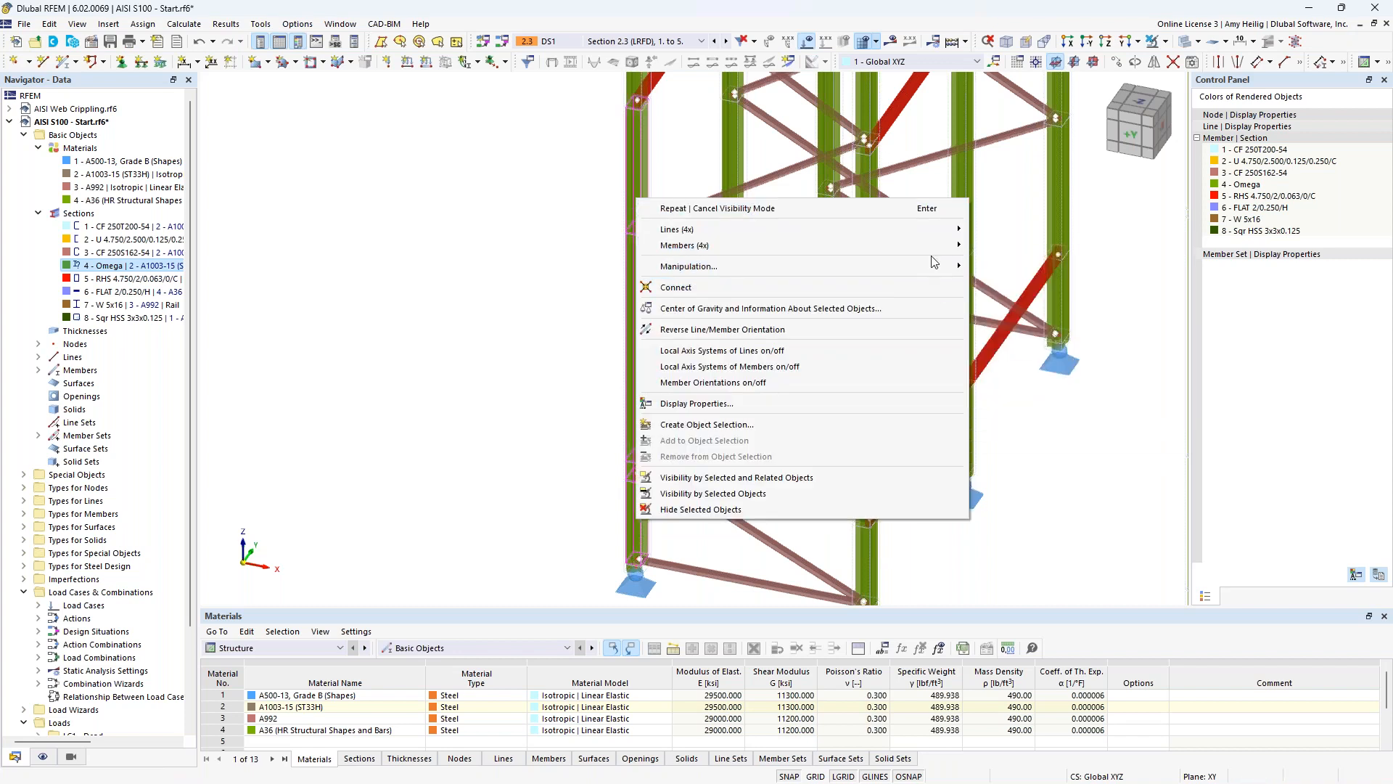
pyautogui.moveTo(945, 249)
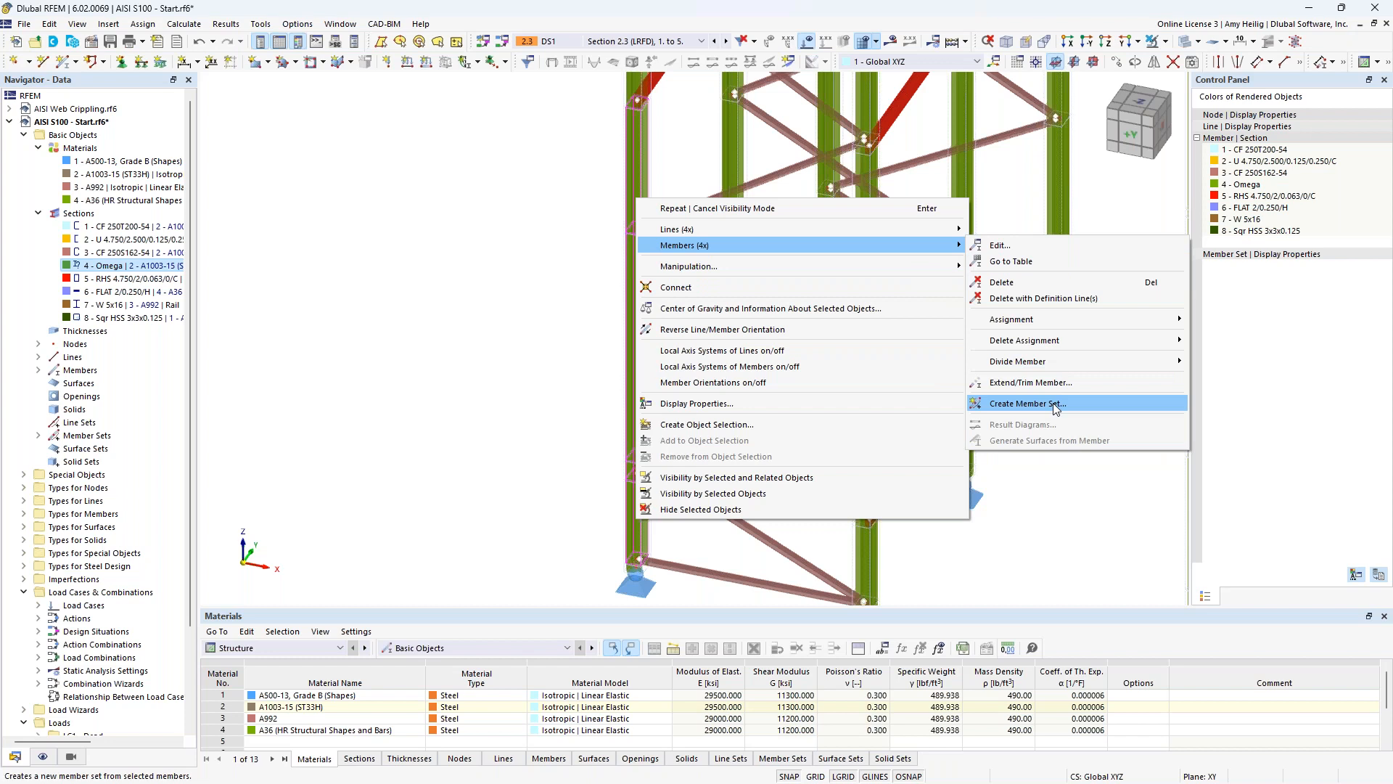
pyautogui.click(467, 314)
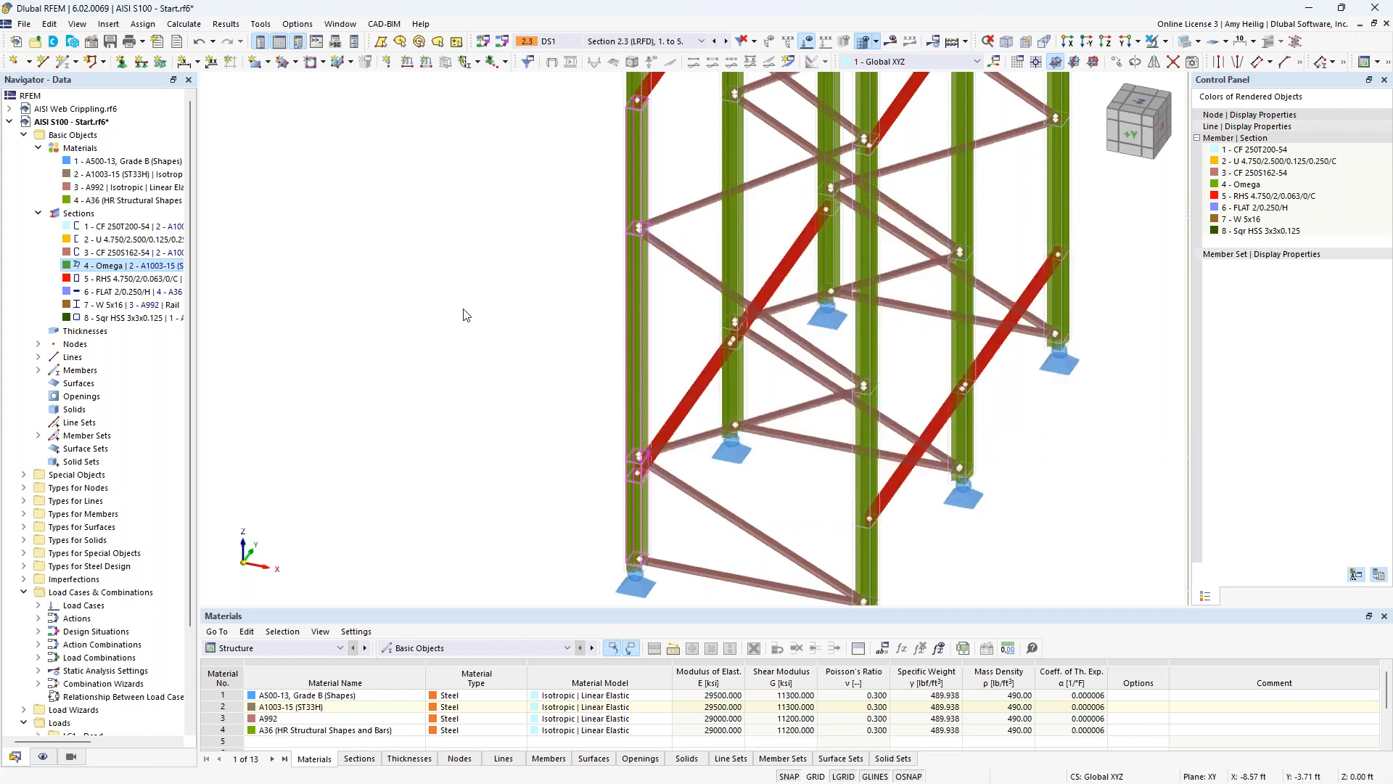
# - List the model's member sets and highlight the columns belonging to sets 1, 3 and 4
pyautogui.click(34, 213)
pyautogui.click(38, 148)
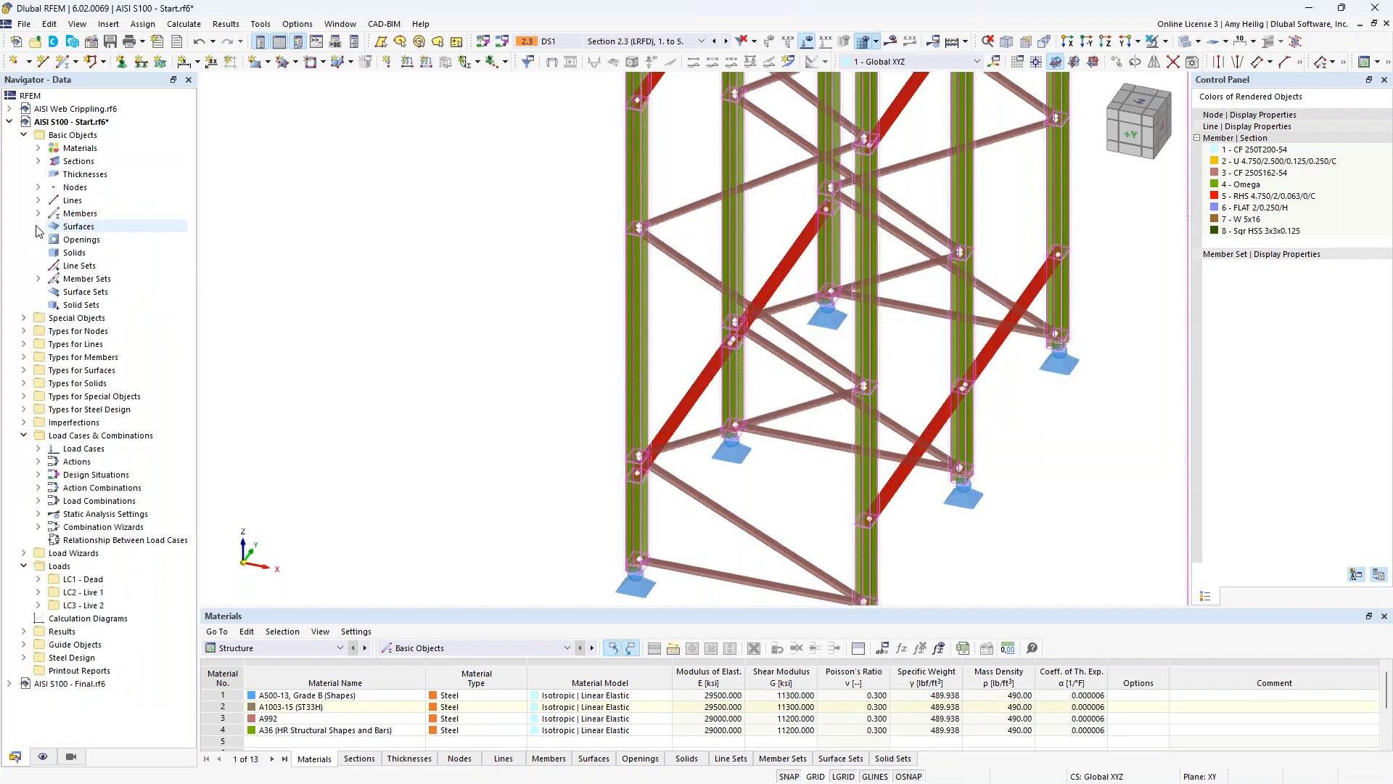
pyautogui.click(38, 279)
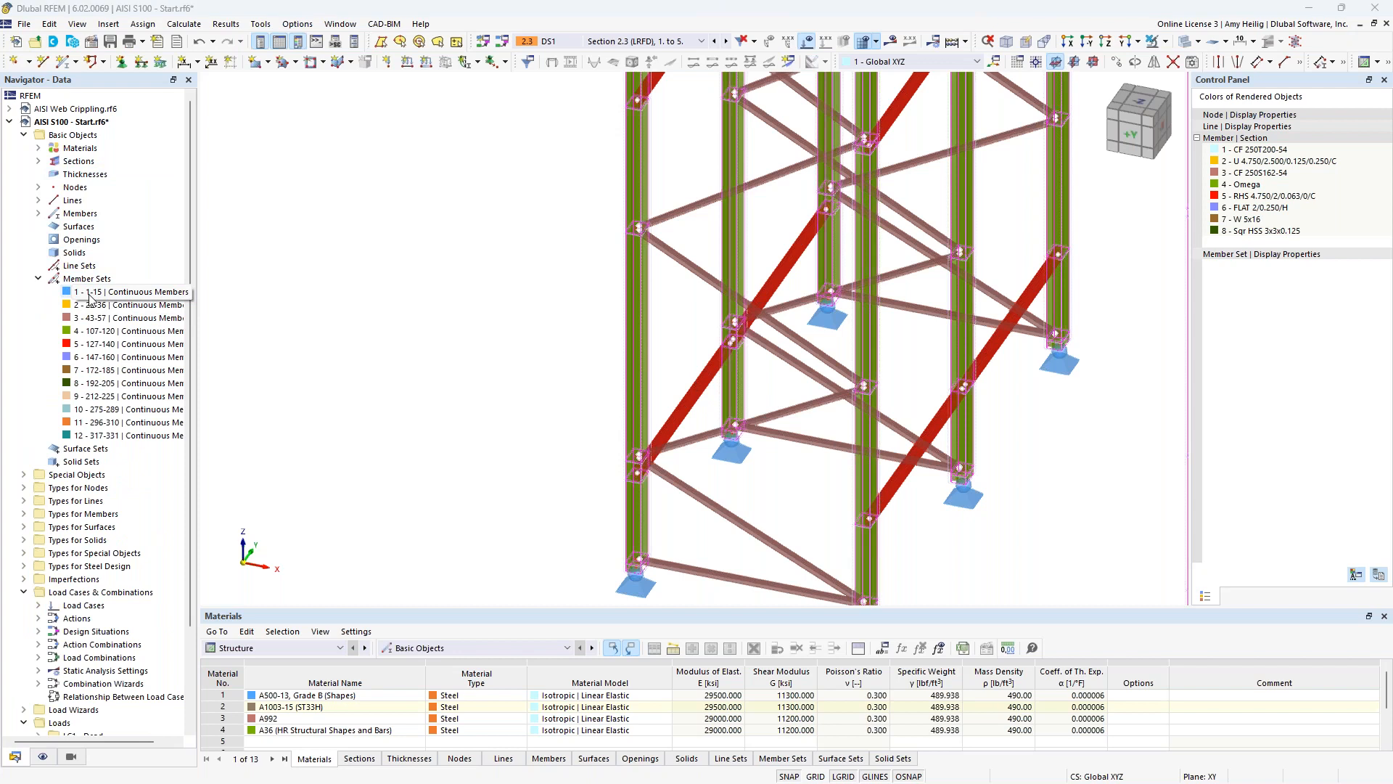
pyautogui.scroll(-6, 624, 440)
pyautogui.moveTo(544, 394); pyautogui.dragTo(502, 474, button='middle')
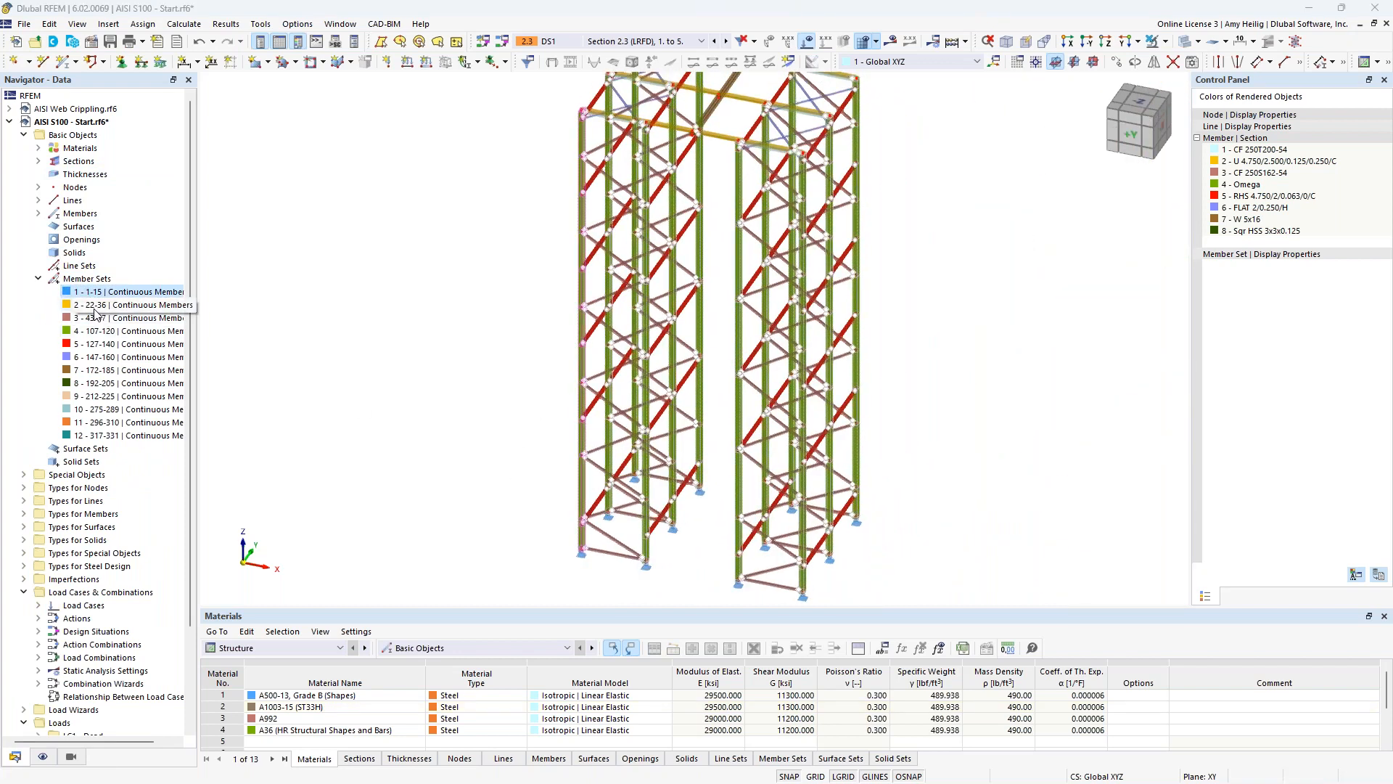
pyautogui.click(98, 318)
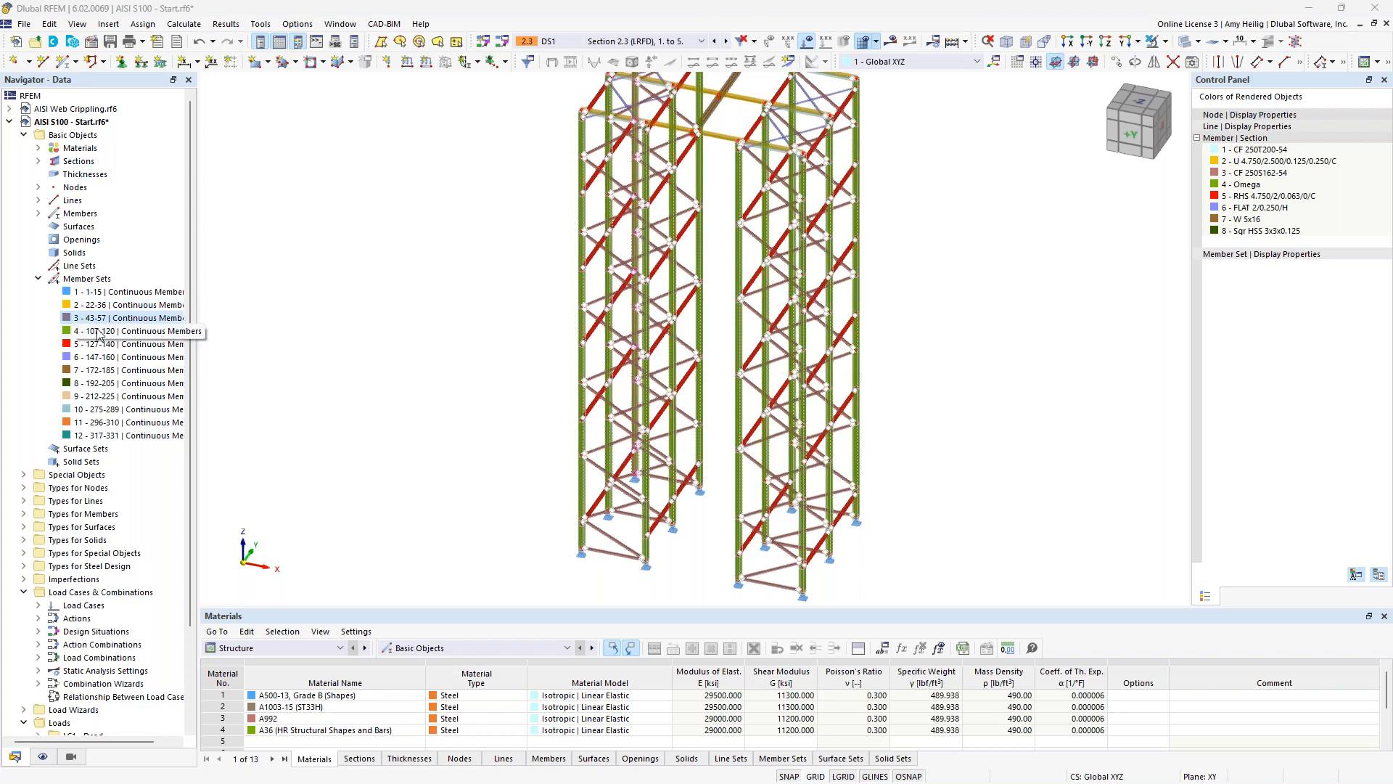
pyautogui.click(100, 333)
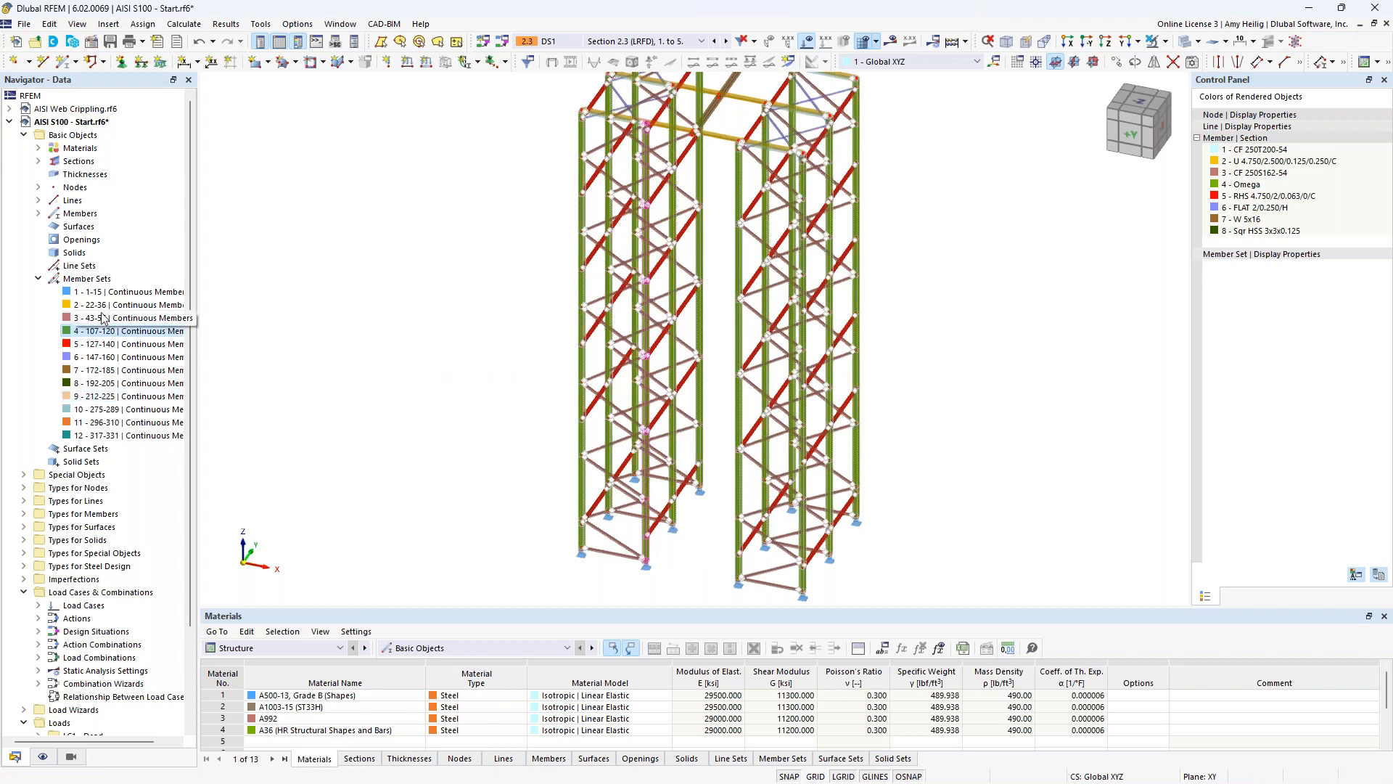
pyautogui.click(38, 280)
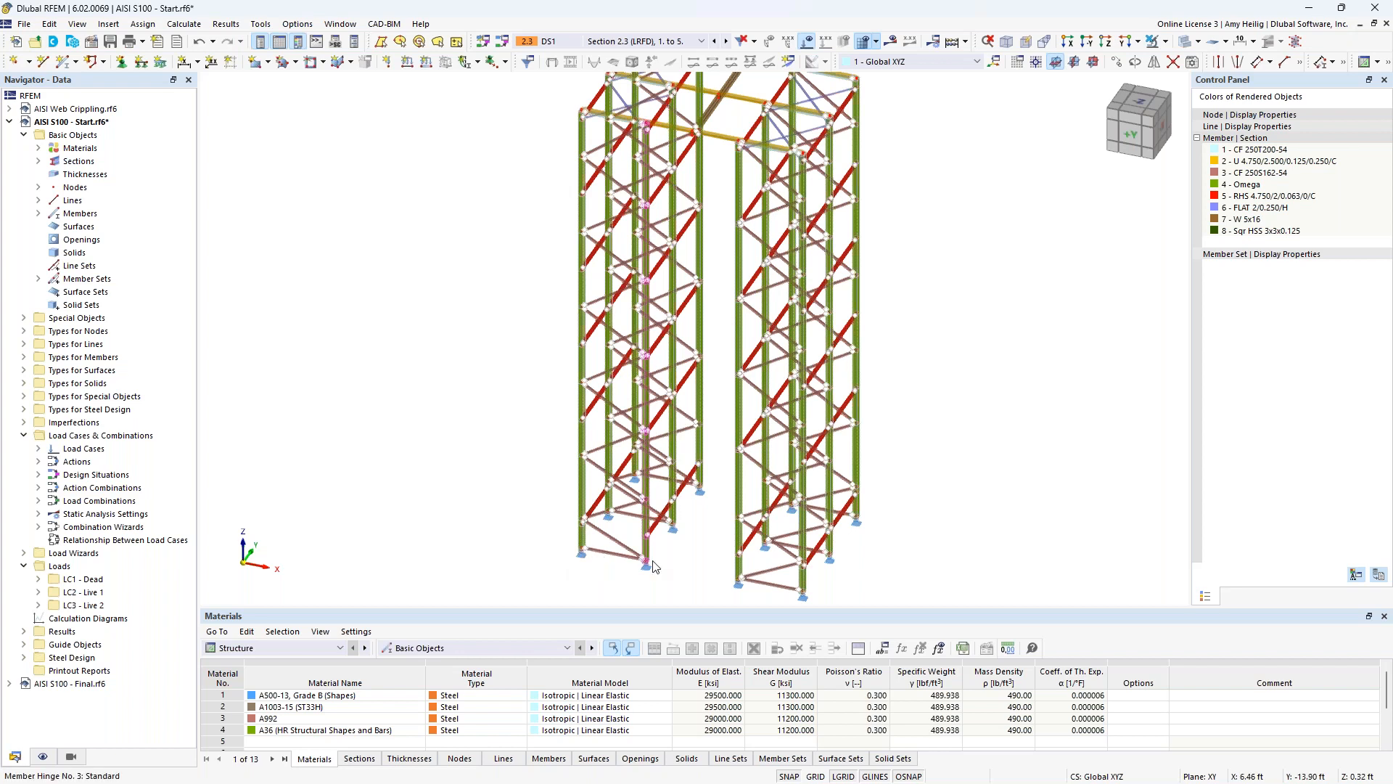
# - List the member hinge types and review the conditions of hinges 1 and 2 without changing them
pyautogui.scroll(5, 594, 564)
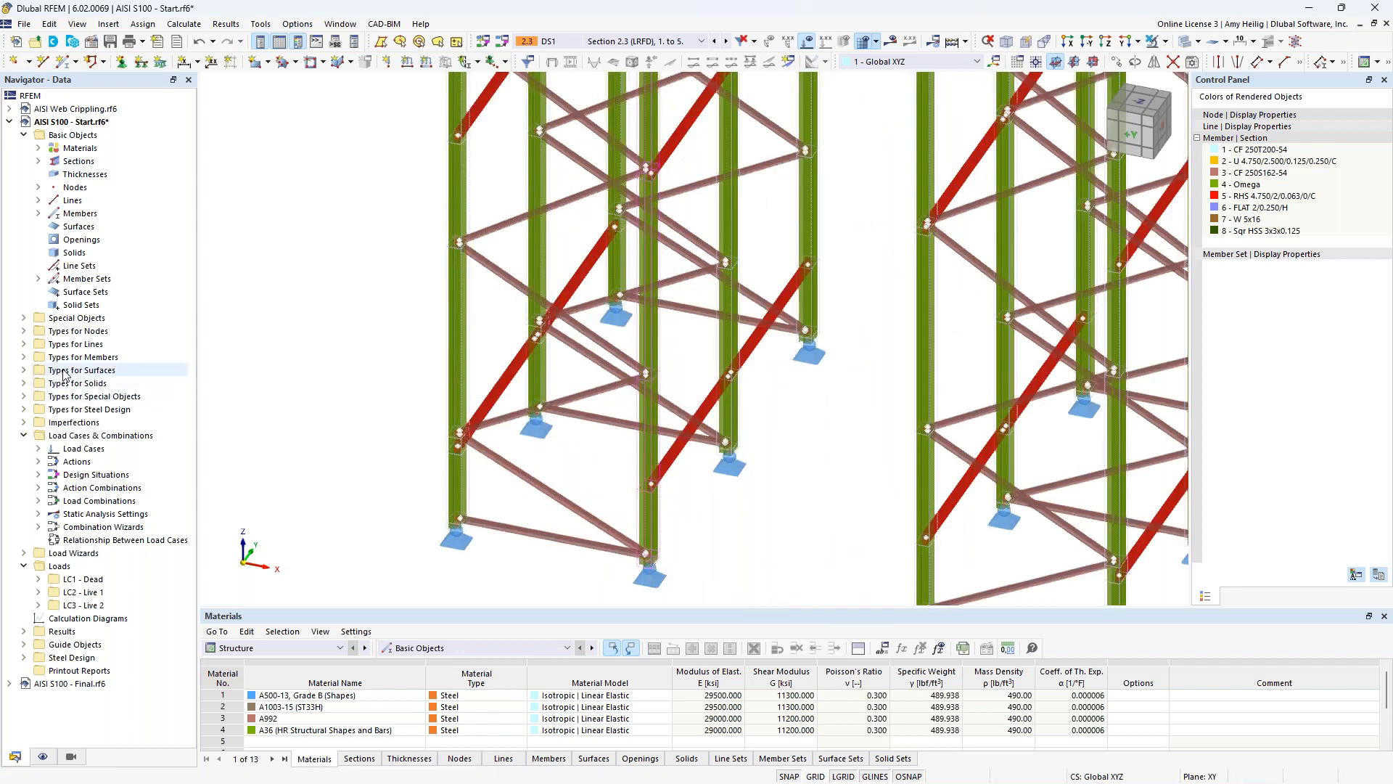
pyautogui.click(24, 357)
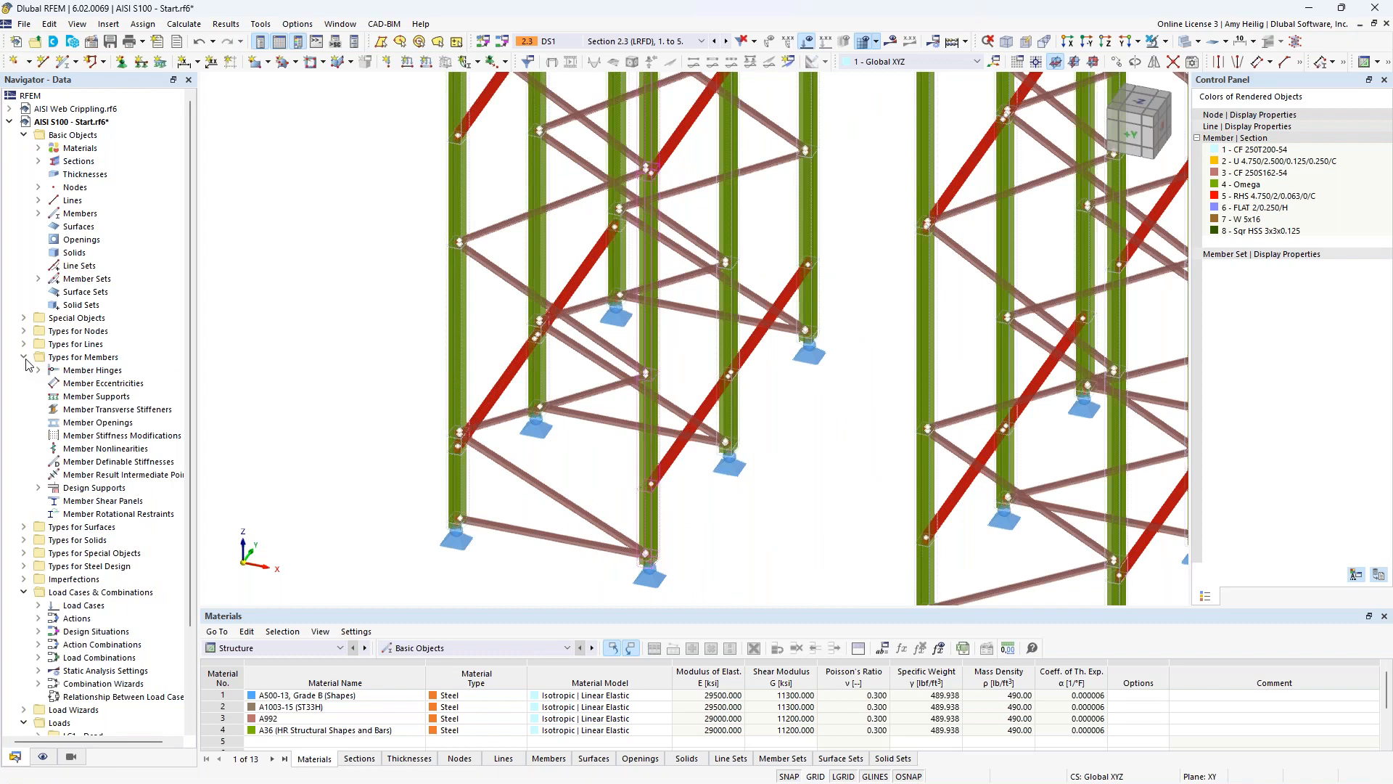
pyautogui.click(38, 371)
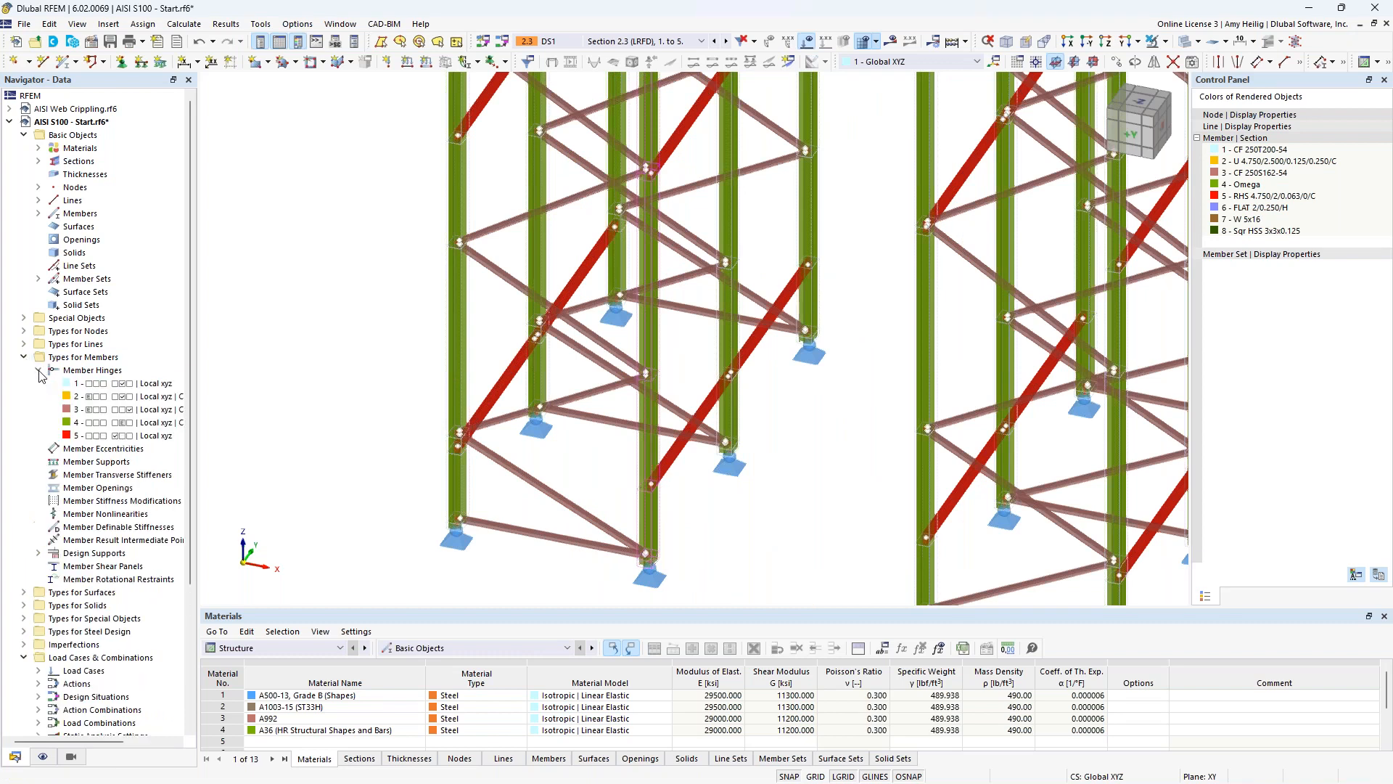
pyautogui.rightClick(85, 374)
pyautogui.click(123, 385)
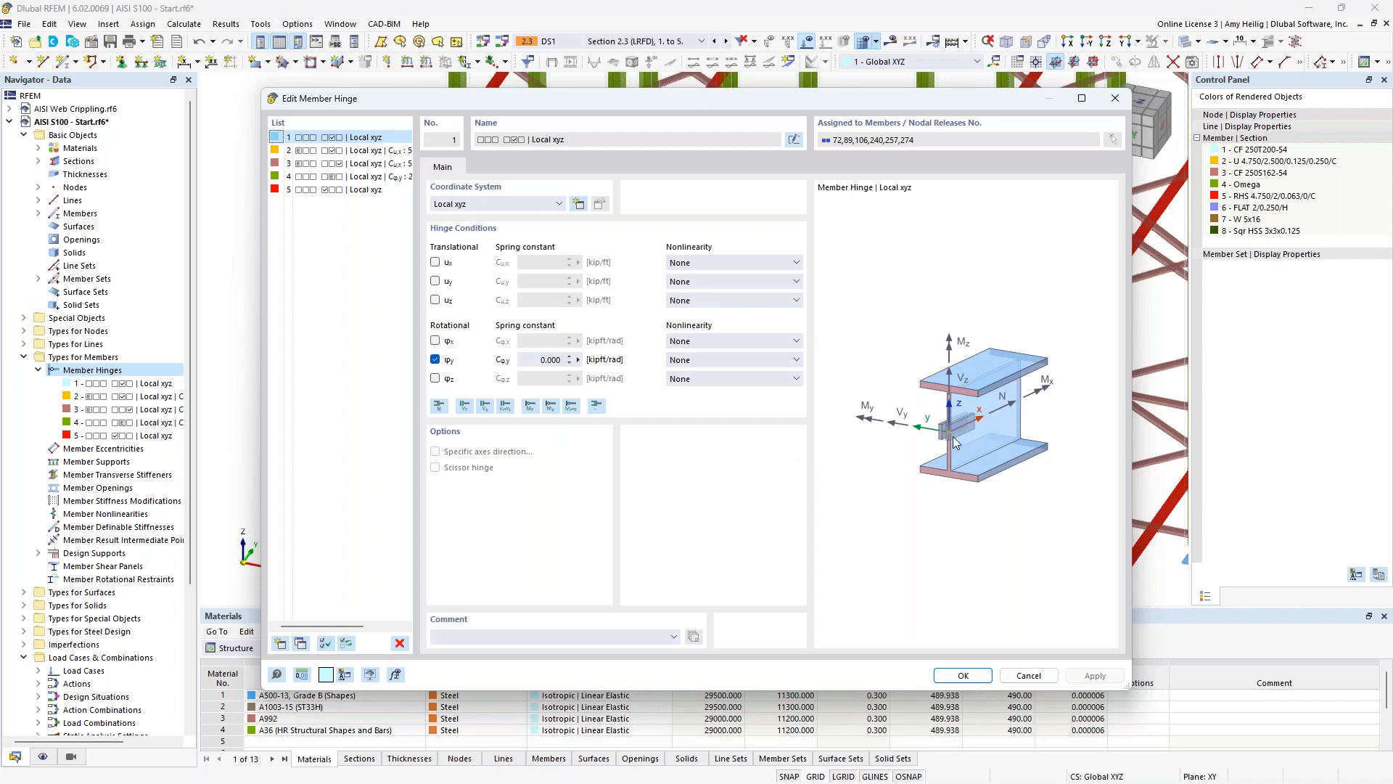
pyautogui.click(338, 155)
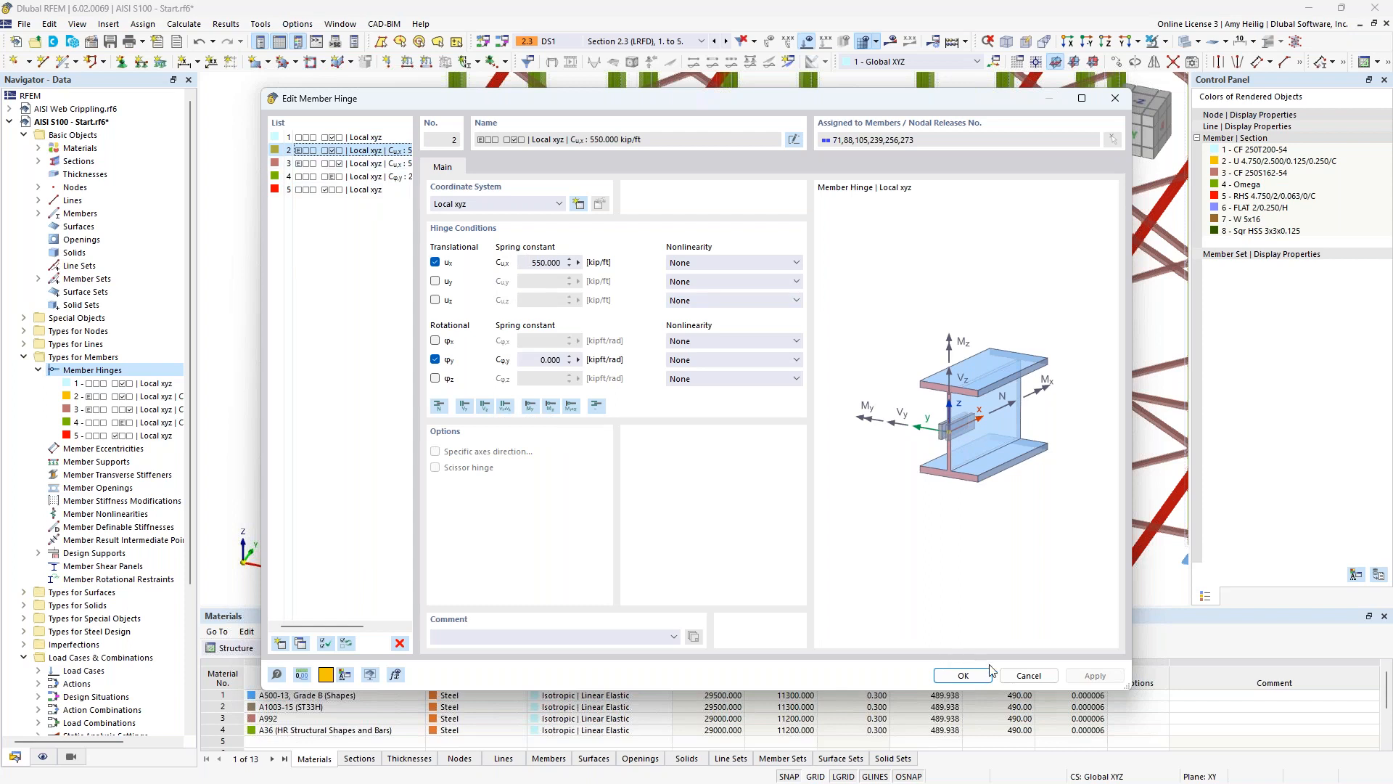
pyautogui.click(1029, 675)
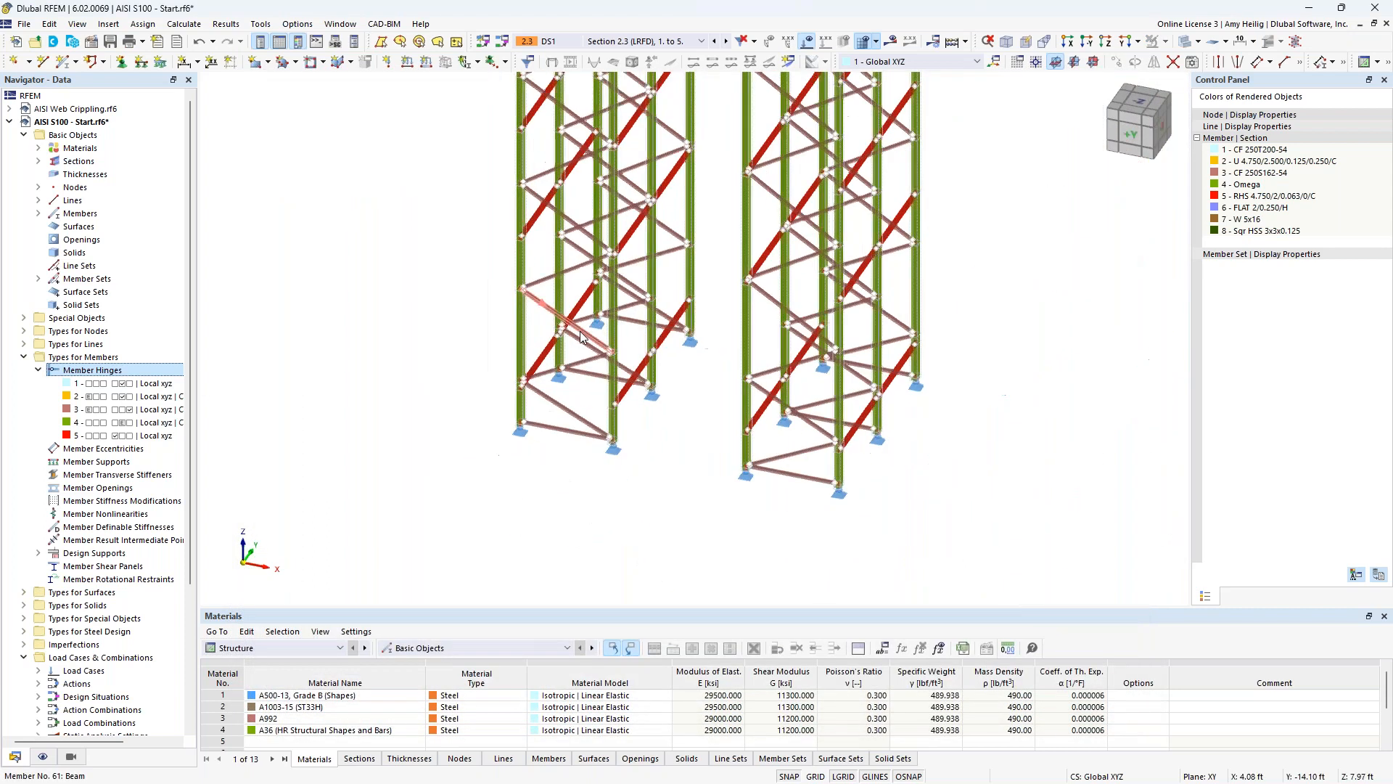
# - Highlight in the full rack model where member hinges 1 and 3 are assigned
pyautogui.scroll(-2, 603, 314)
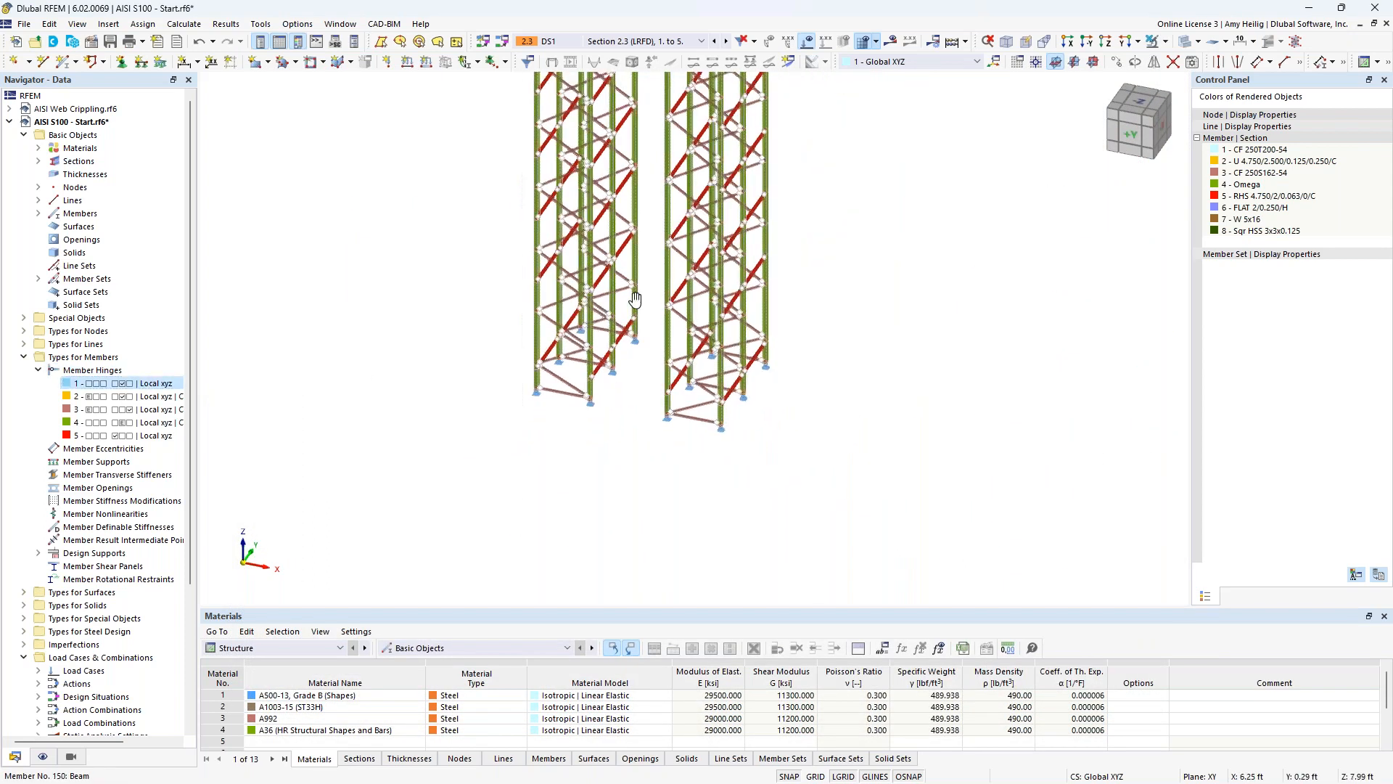
pyautogui.moveTo(632, 296); pyautogui.dragTo(654, 446, button='middle')
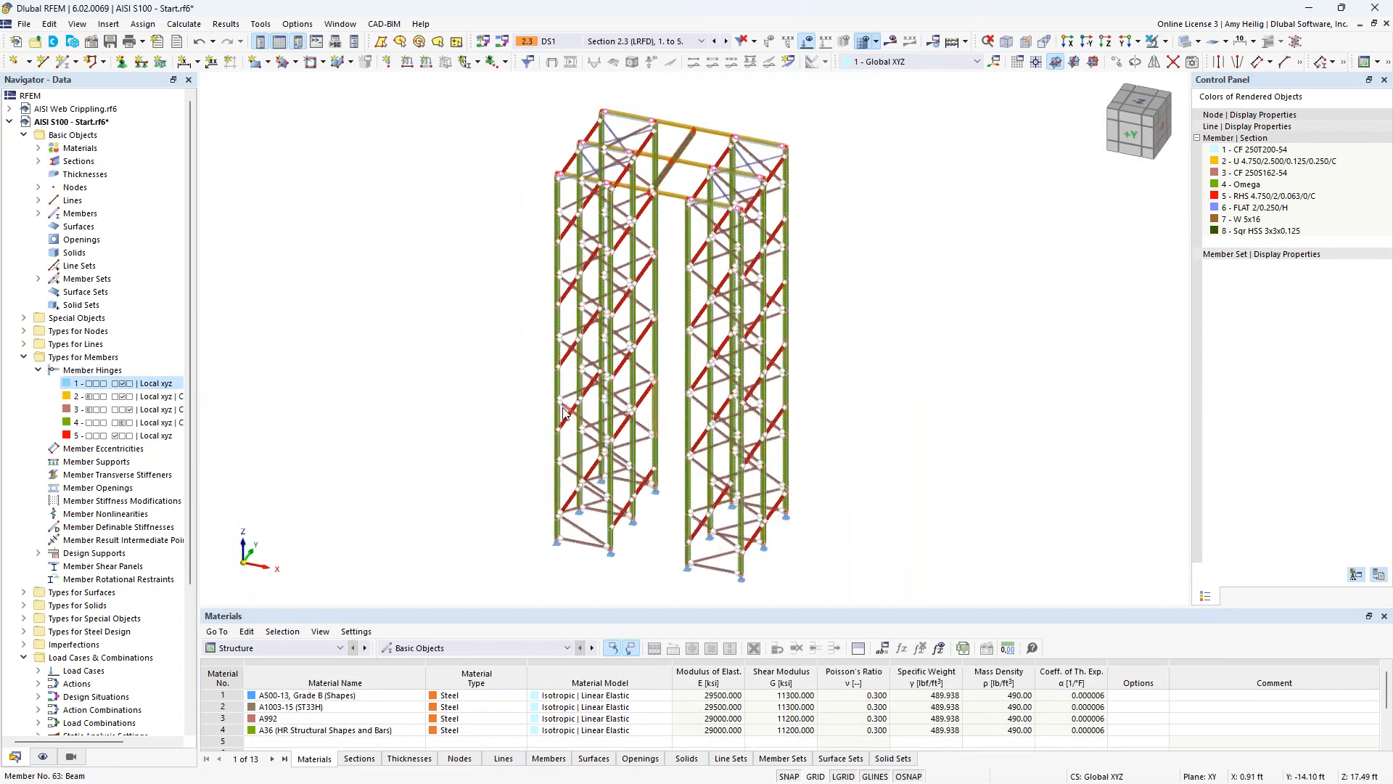
pyautogui.click(148, 410)
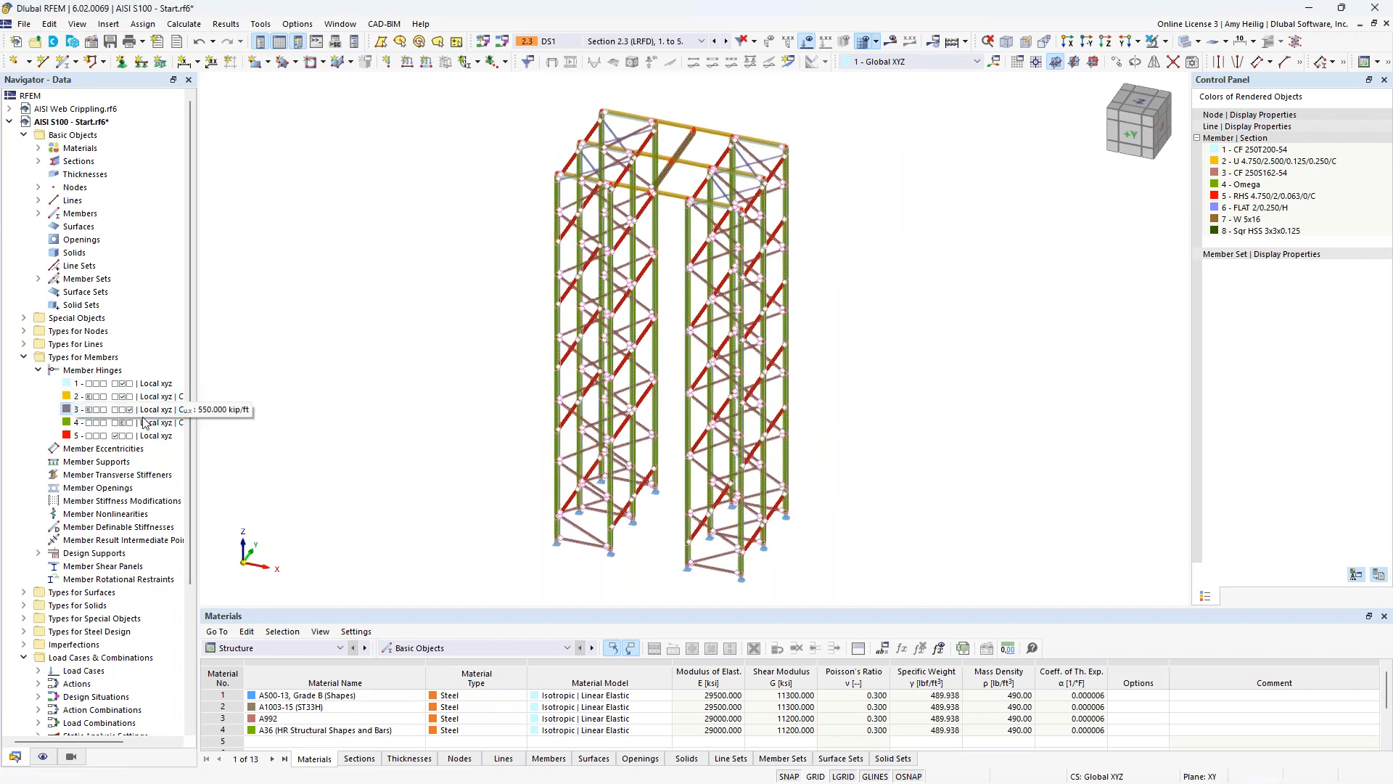
pyautogui.click(38, 371)
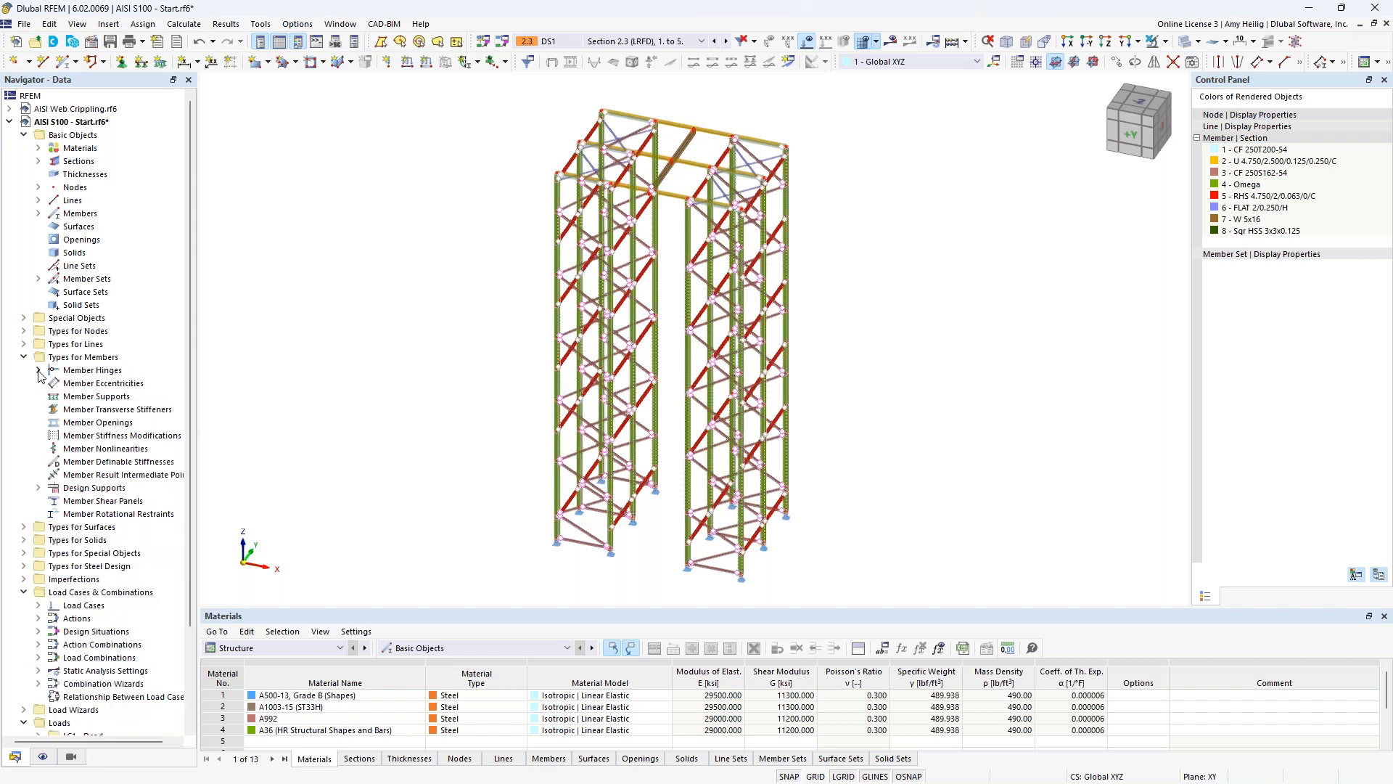
# - Open the nodal support definition assigned to node 49 at the front column base
pyautogui.moveTo(504, 536); pyautogui.dragTo(488, 491, button='middle')
pyautogui.scroll(6, 621, 579)
pyautogui.scroll(2, 621, 585)
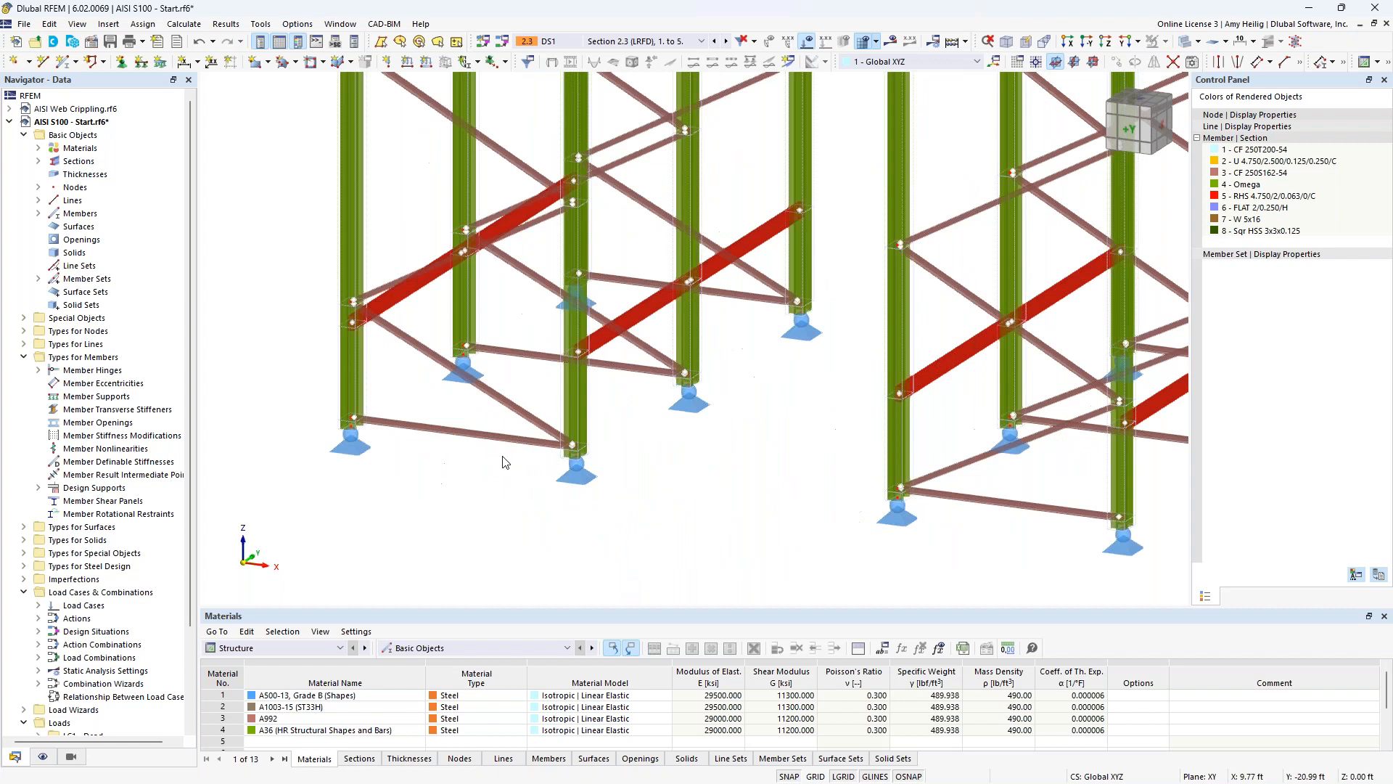
pyautogui.click(122, 65)
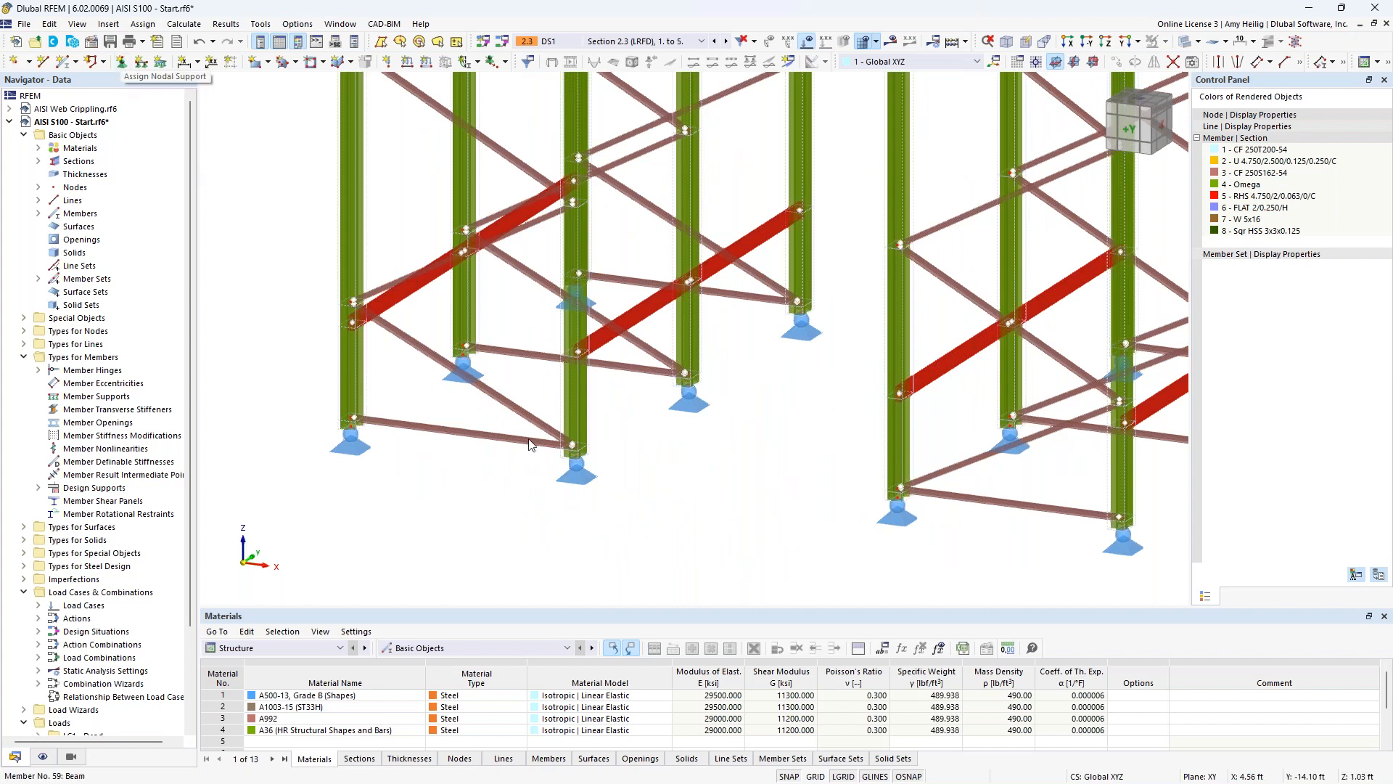
pyautogui.click(579, 480)
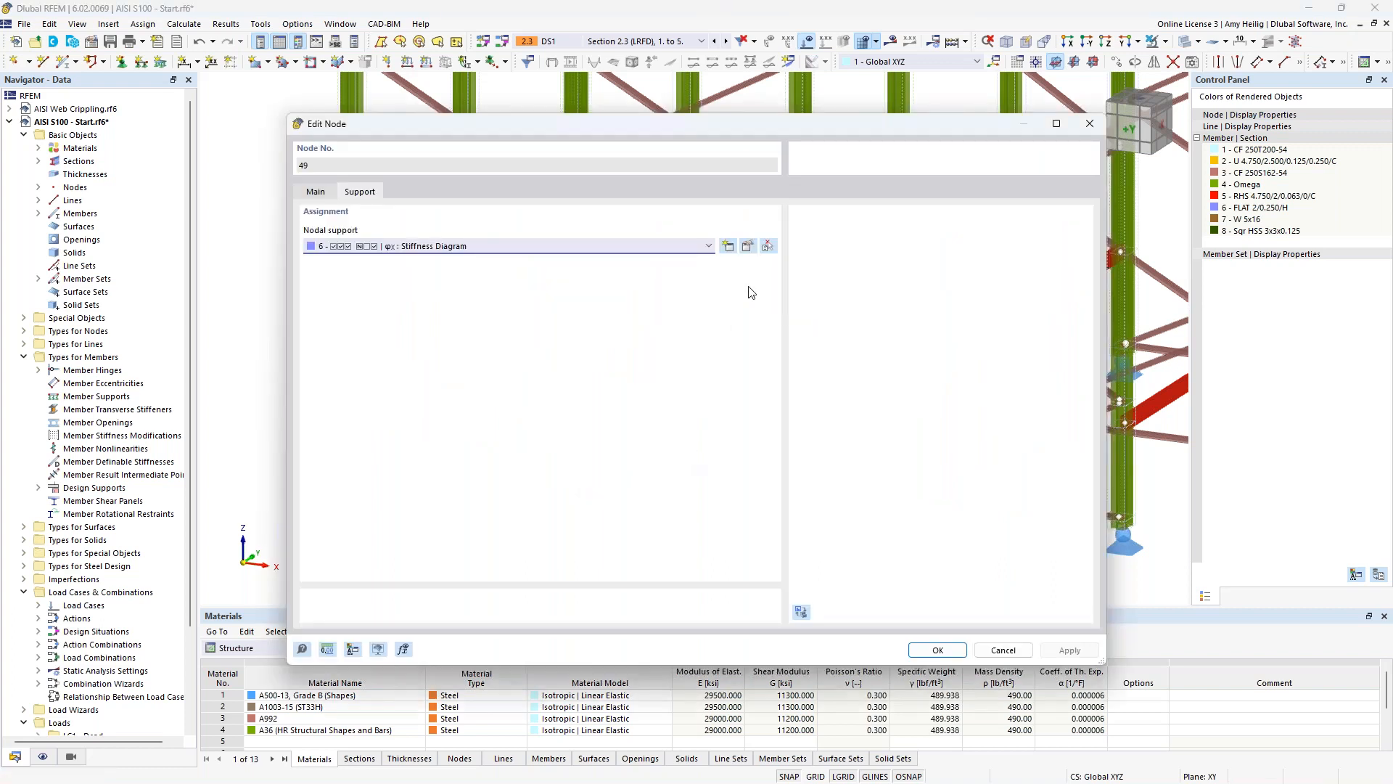
pyautogui.click(749, 249)
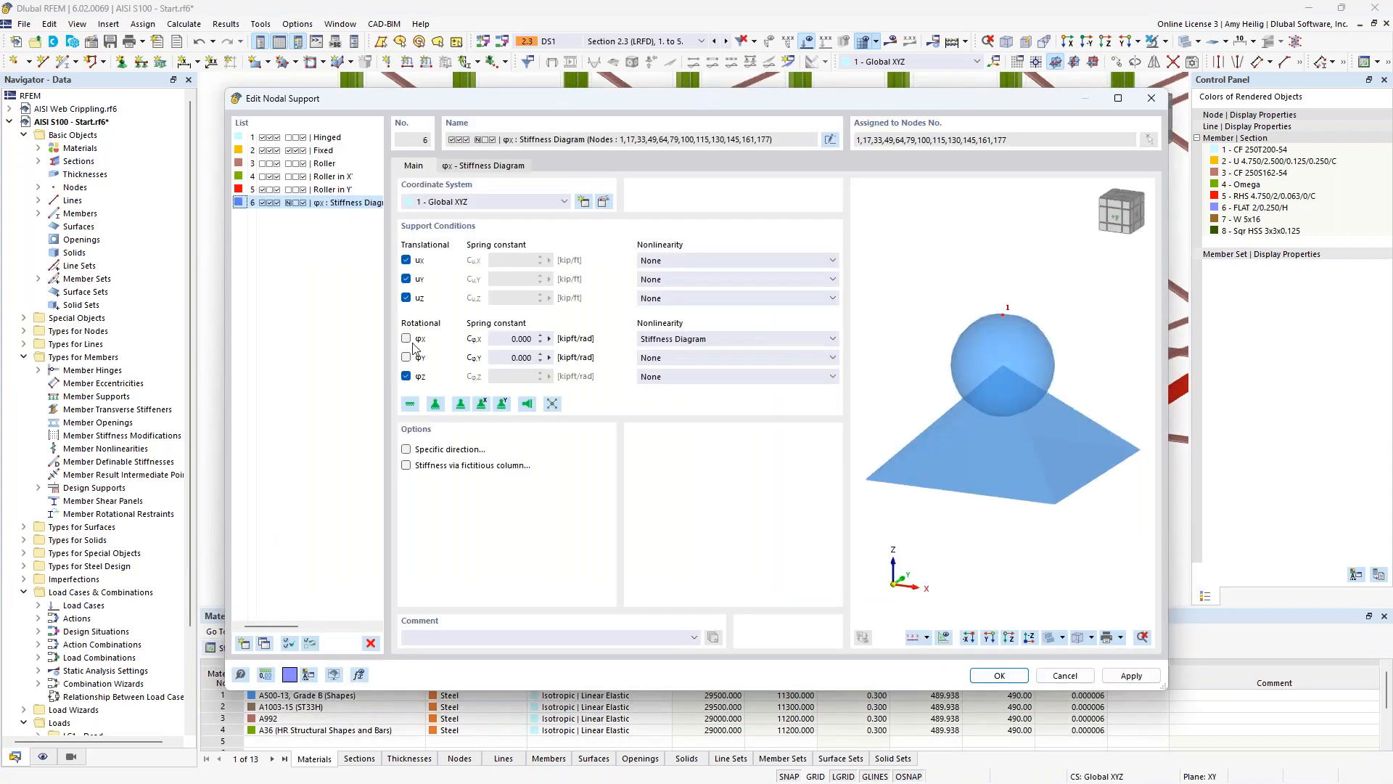
pyautogui.moveTo(485, 99); pyautogui.dragTo(590, 92)
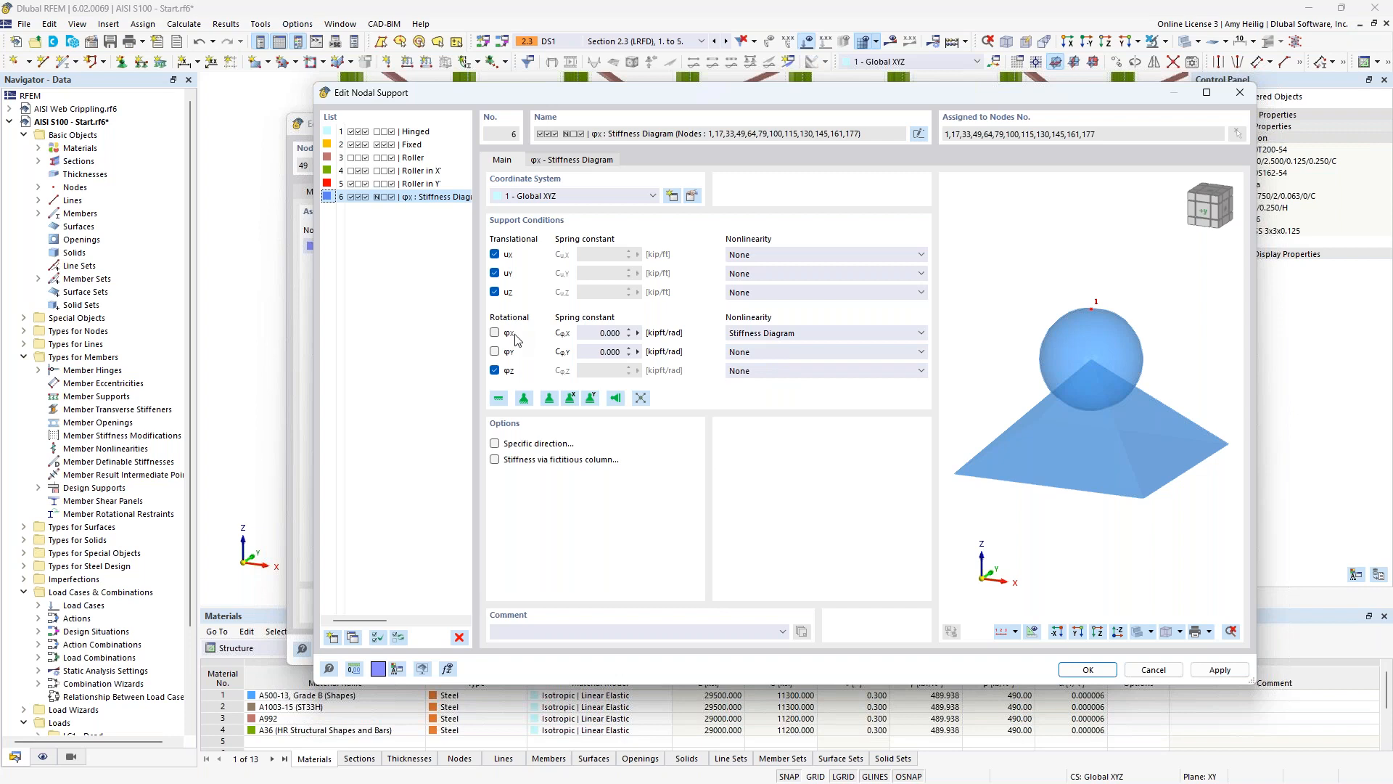
# - Review the nonlinearity options and stiffness diagram for the support's φX rotation and close the support and node settings without changes
pyautogui.click(753, 334)
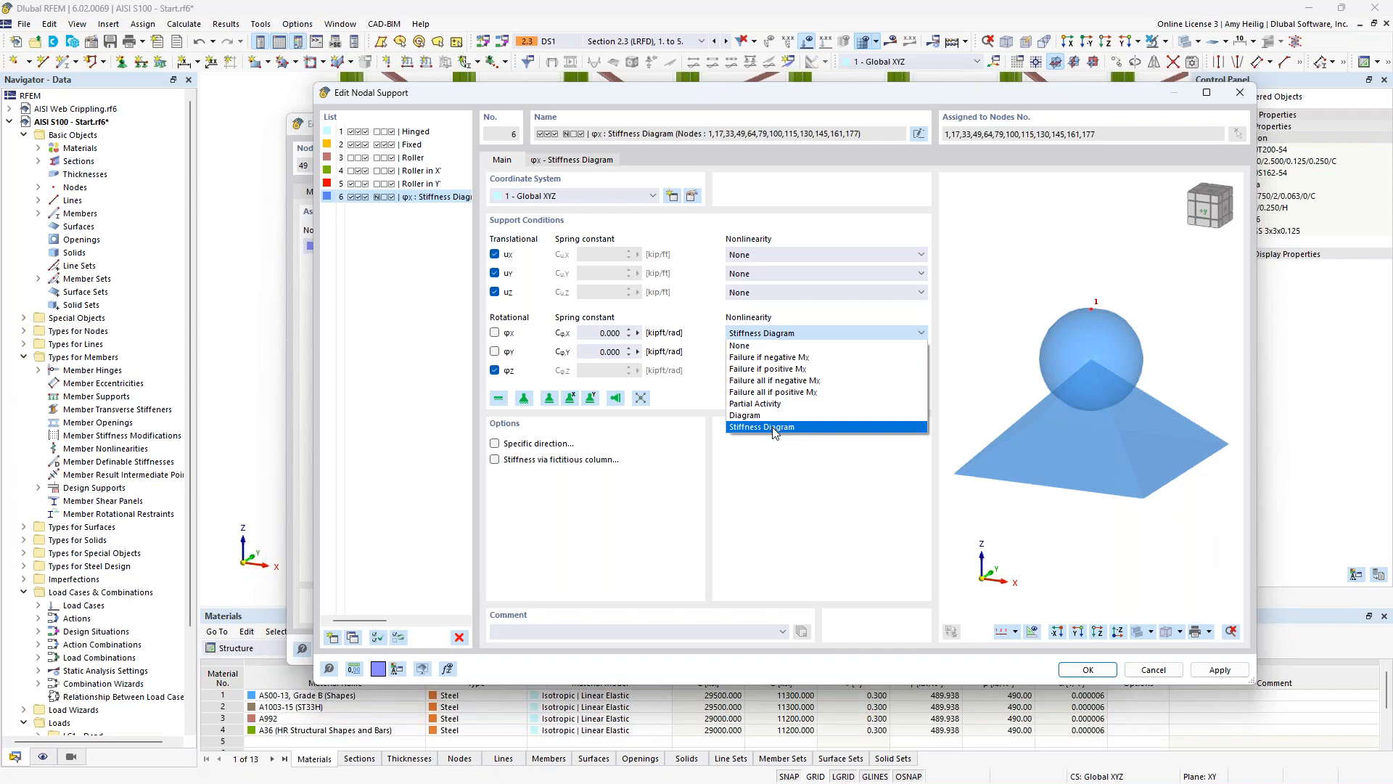
pyautogui.click(782, 463)
pyautogui.click(580, 161)
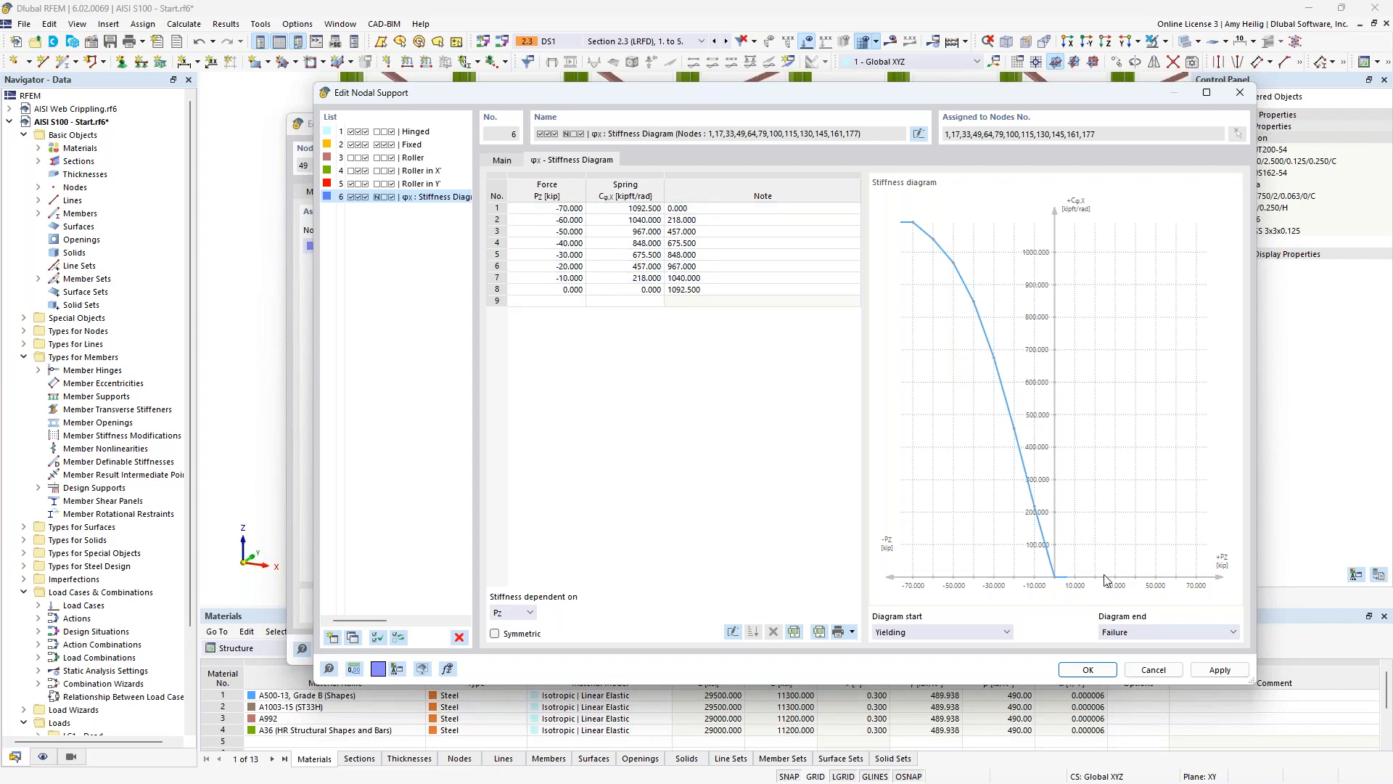
pyautogui.click(1155, 669)
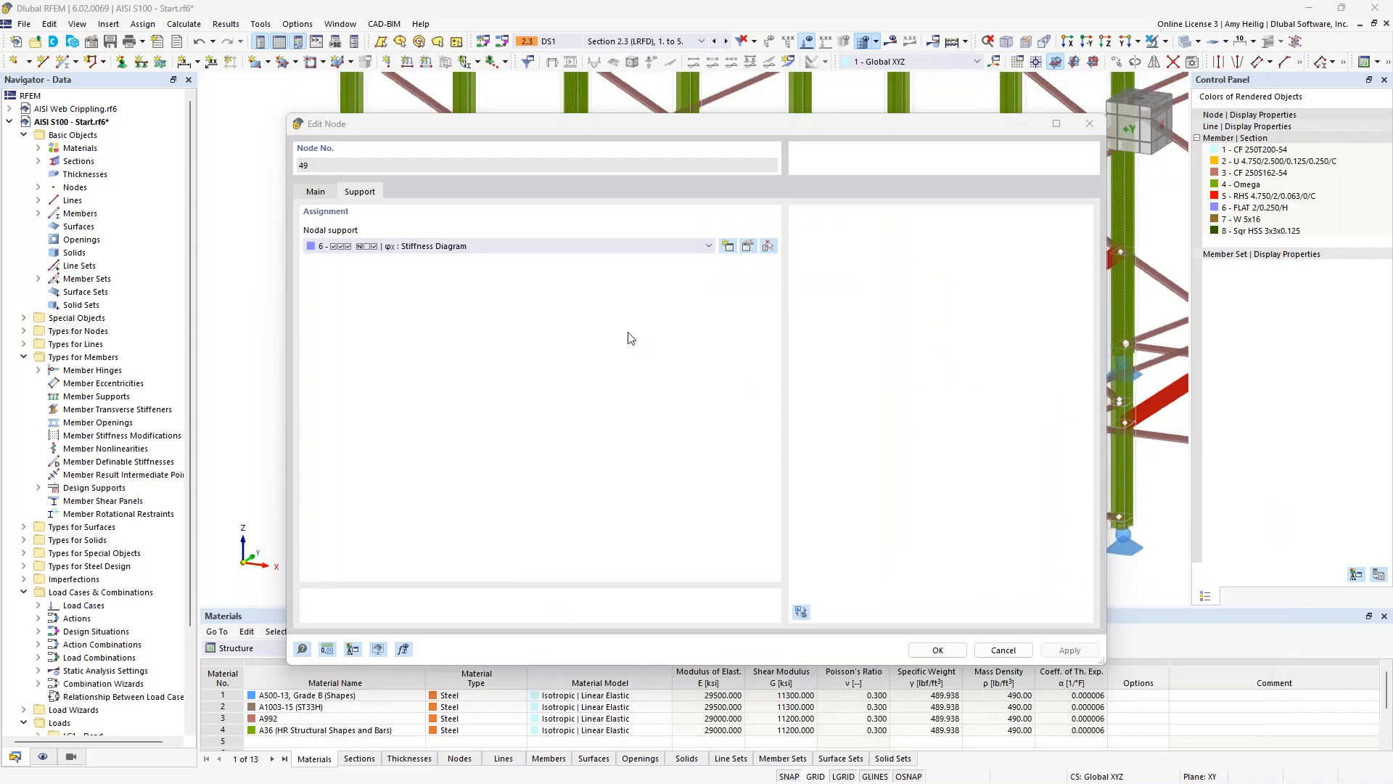
pyautogui.click(1004, 650)
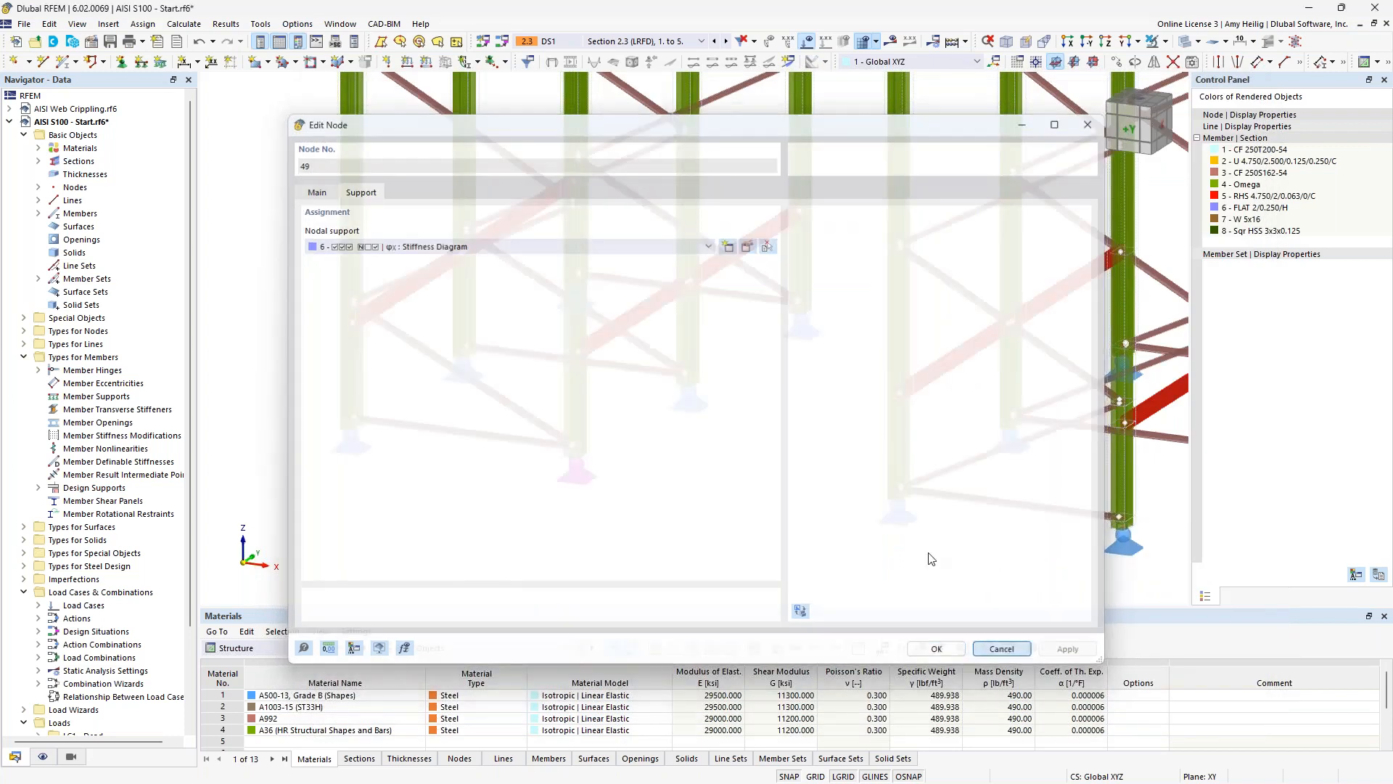
# - Activate load case LC1 Dead and review its self-weight settings and available action categories
pyautogui.scroll(-1, 751, 449)
pyautogui.click(722, 476)
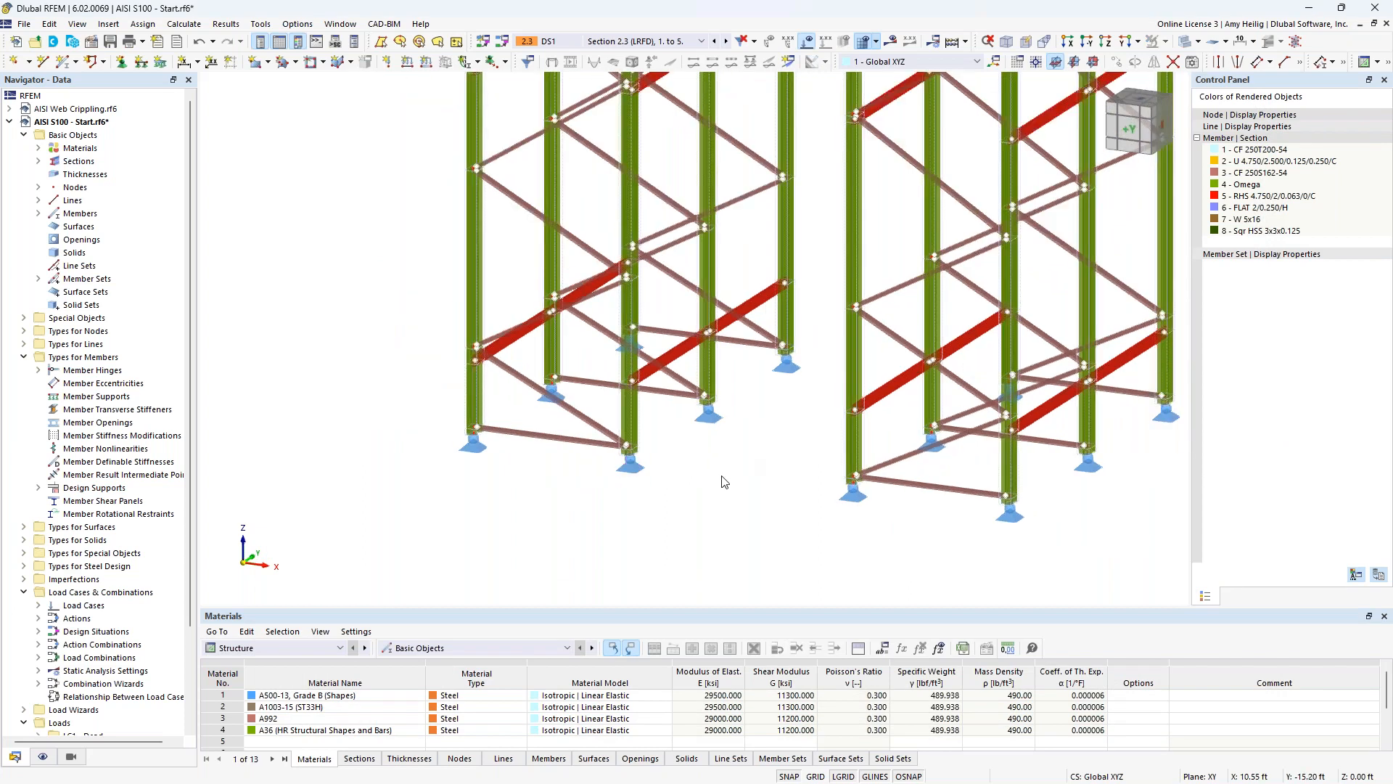
pyautogui.scroll(-5, 724, 472)
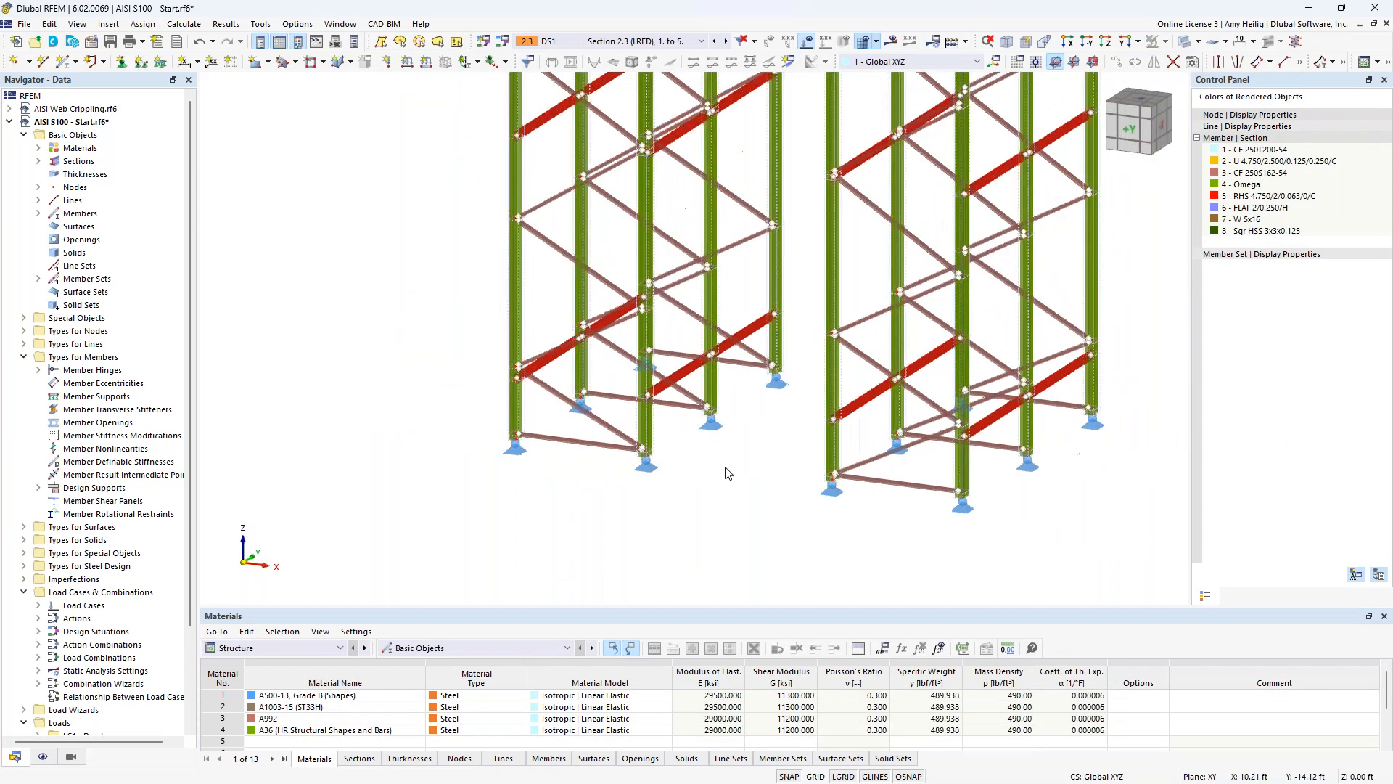
pyautogui.moveTo(742, 406); pyautogui.dragTo(678, 489, button='middle')
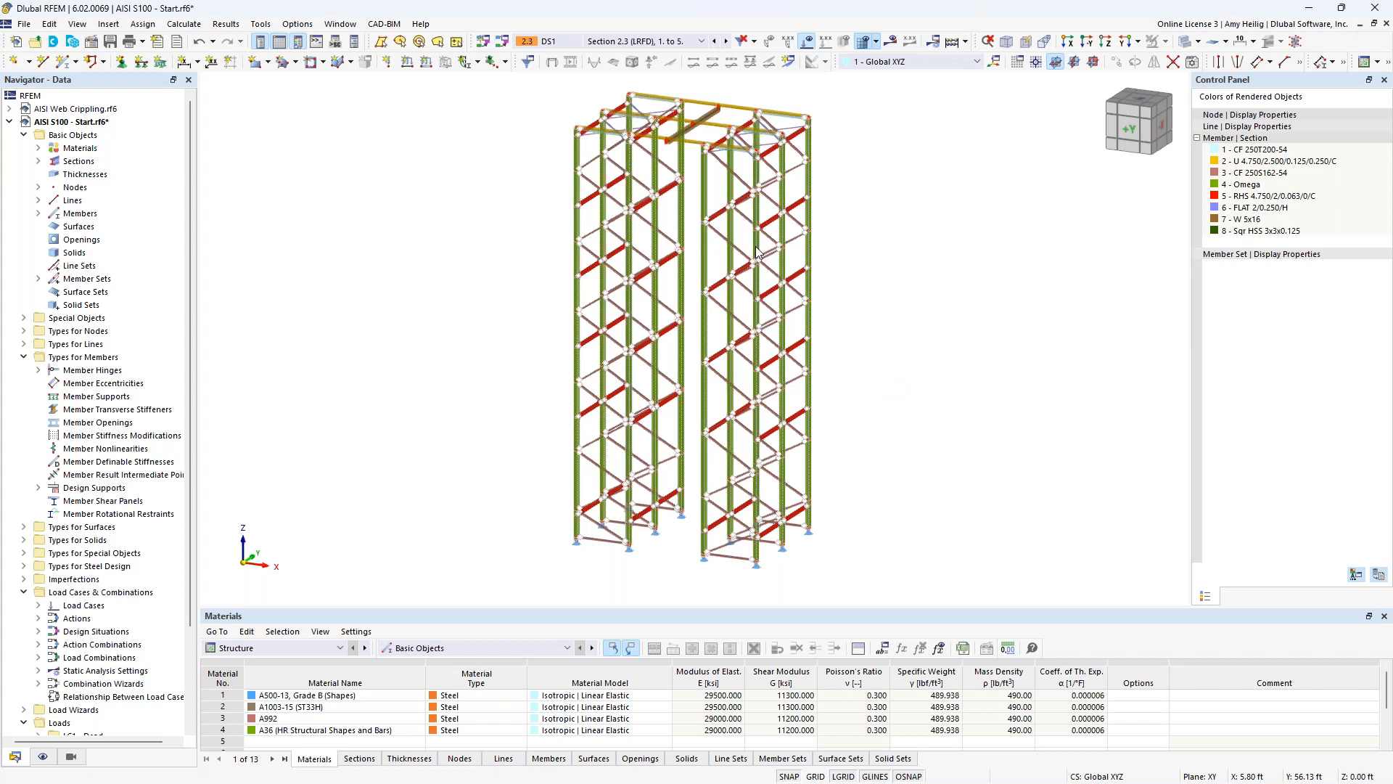
pyautogui.click(608, 43)
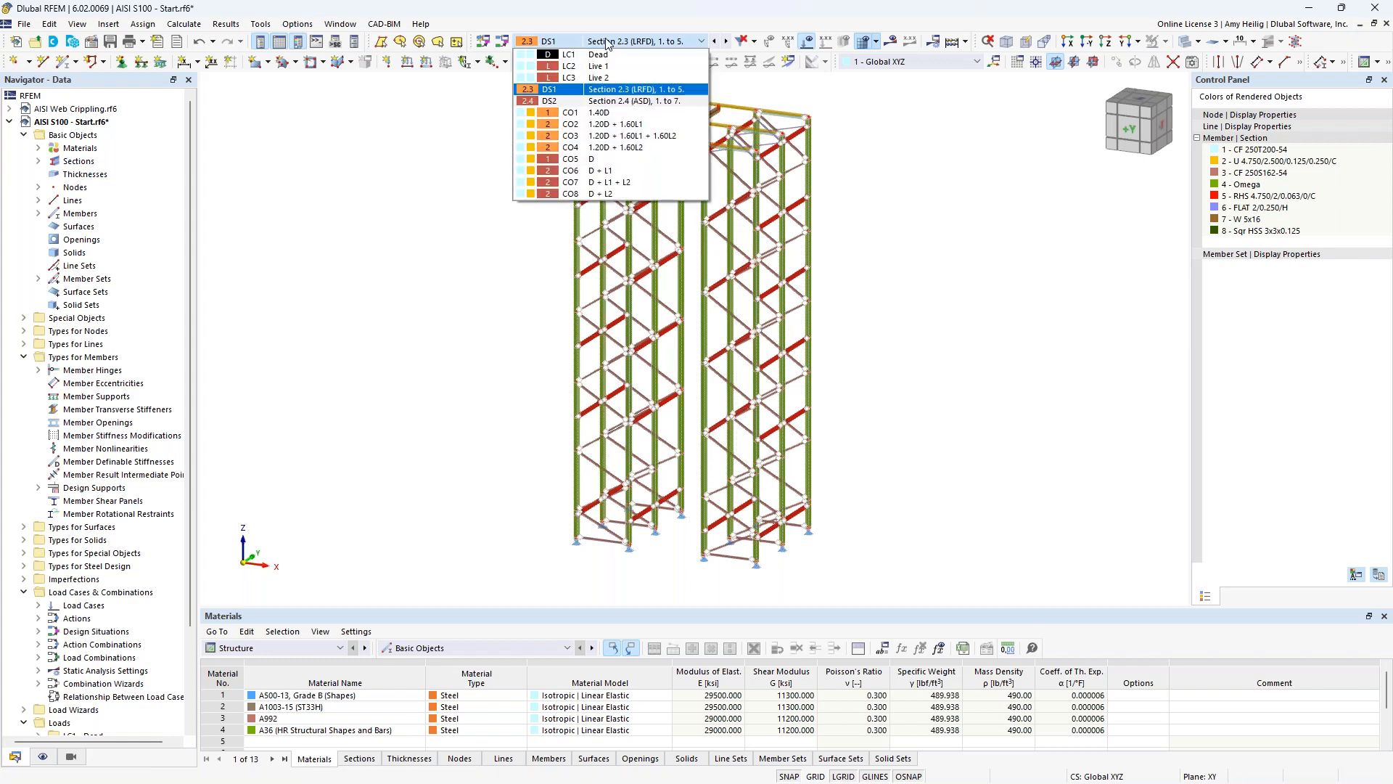
pyautogui.click(609, 56)
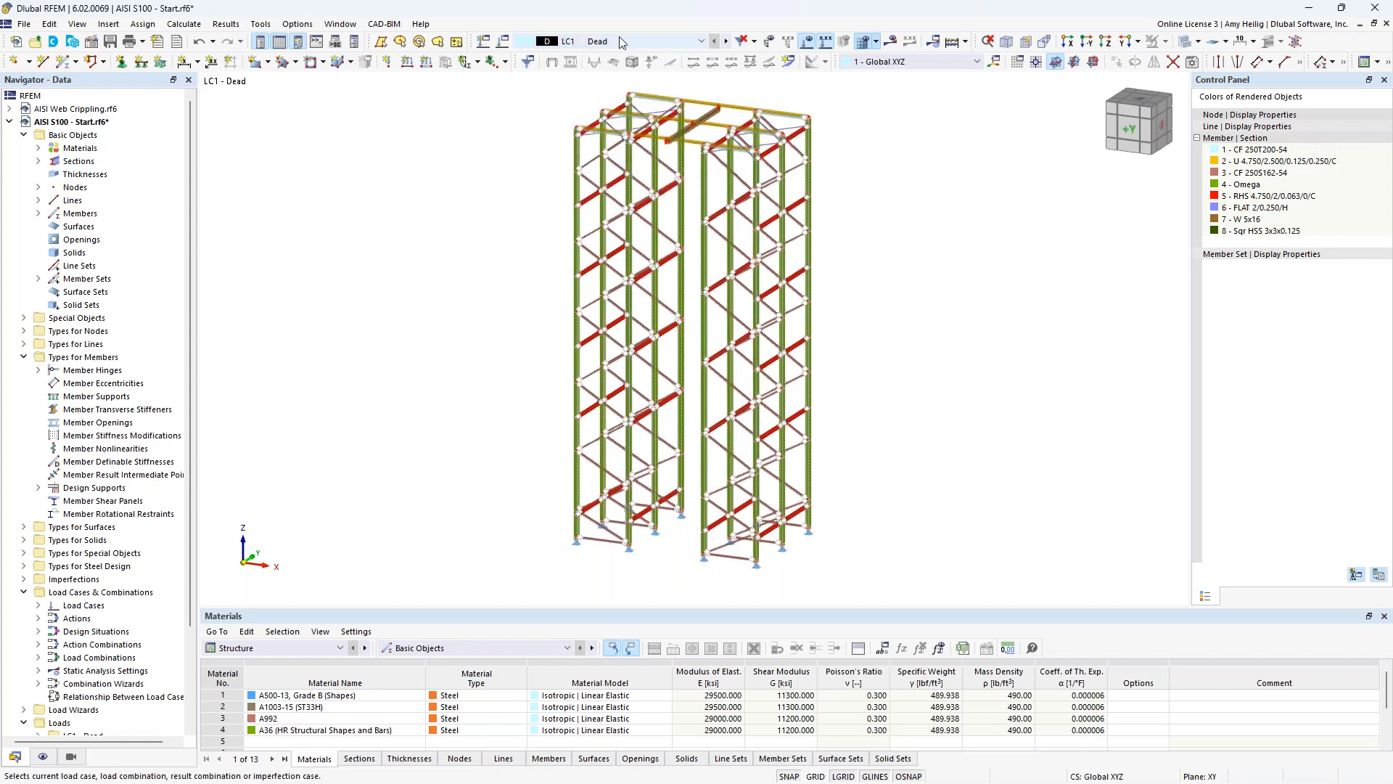
pyautogui.click(503, 45)
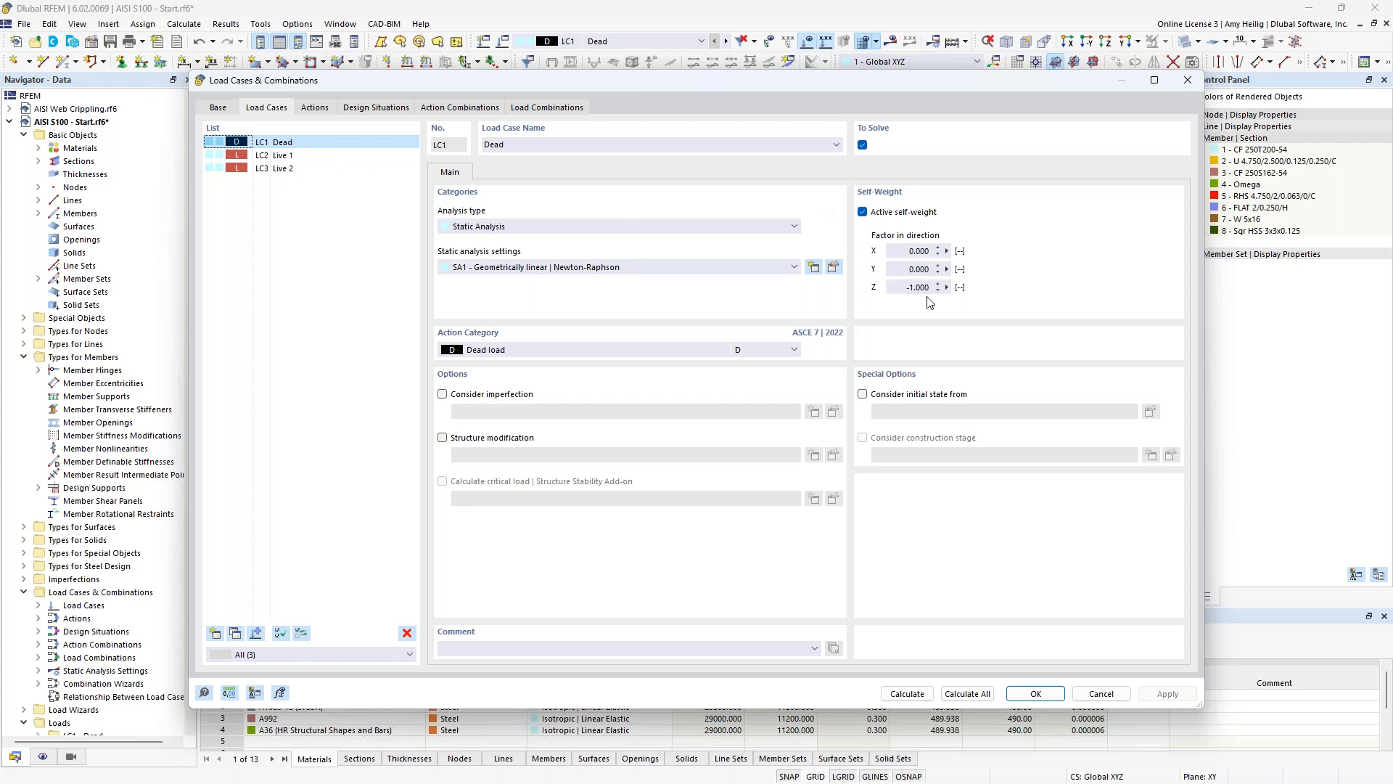
pyautogui.click(690, 350)
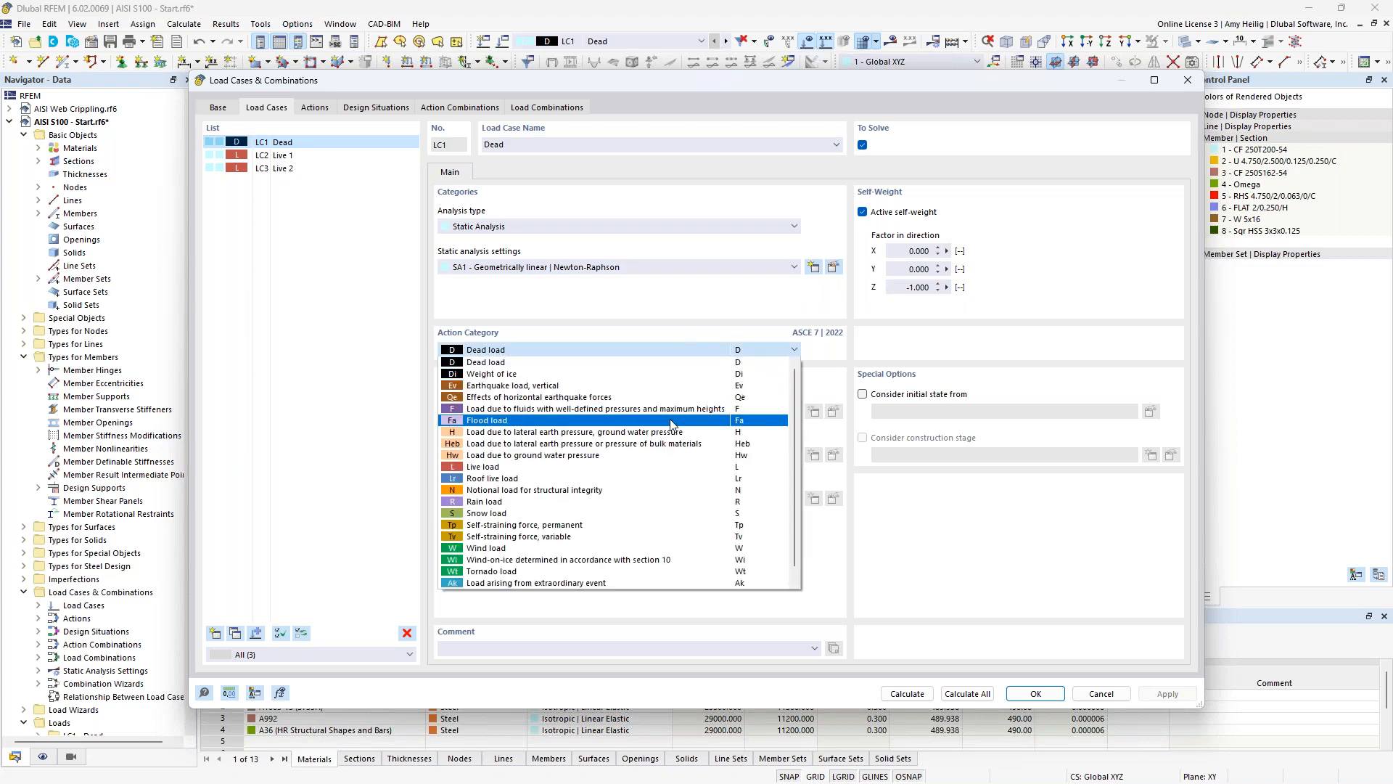
pyautogui.click(644, 299)
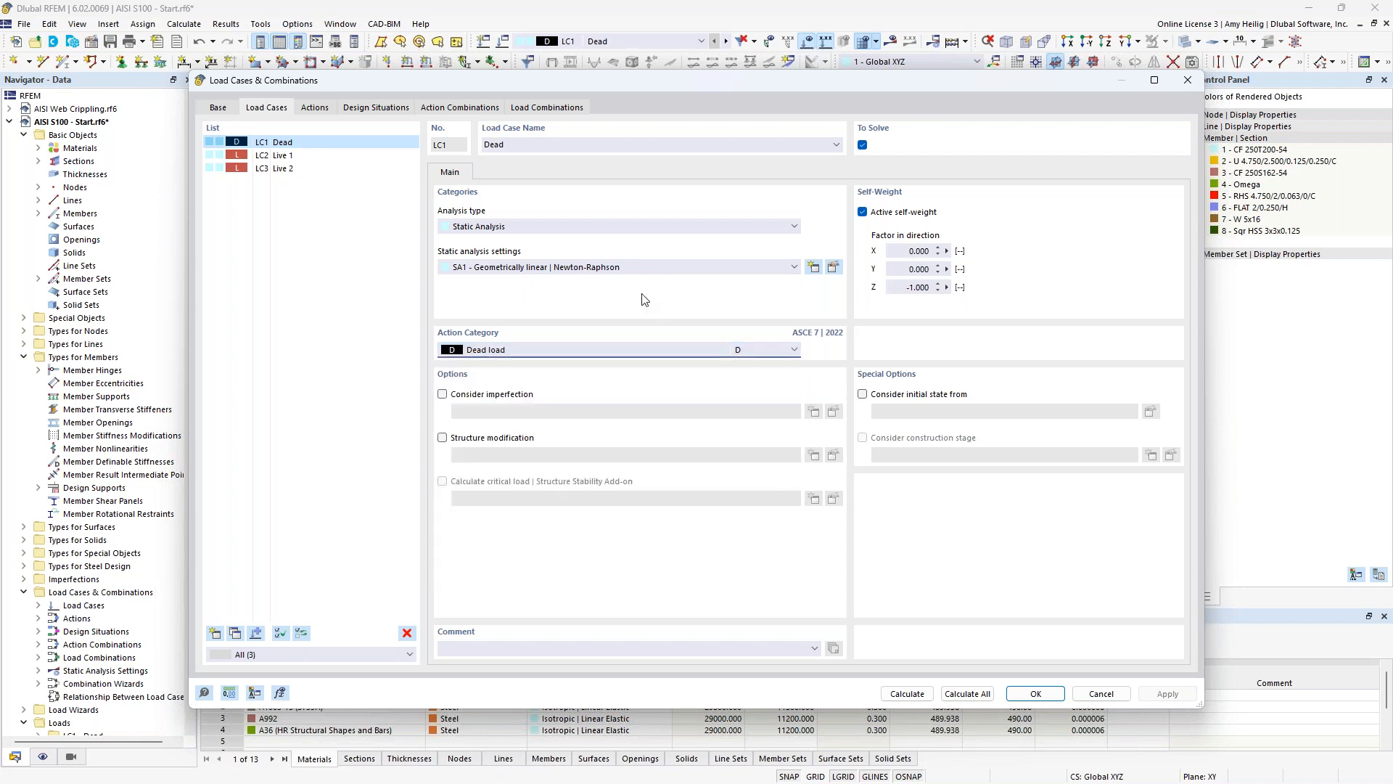
# - Review the available standard groups for load case classification and the combination wizard, keeping ASCE 7
pyautogui.click(219, 107)
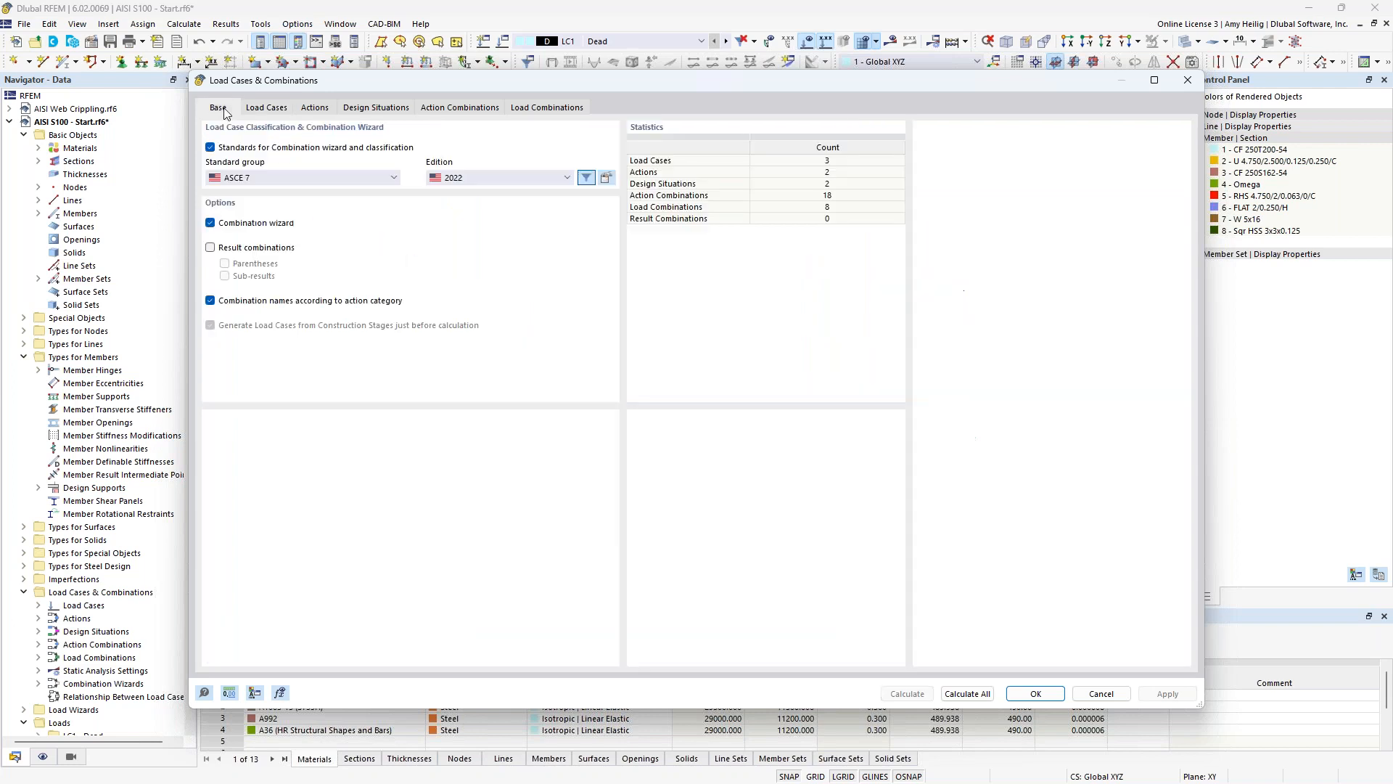
pyautogui.click(281, 178)
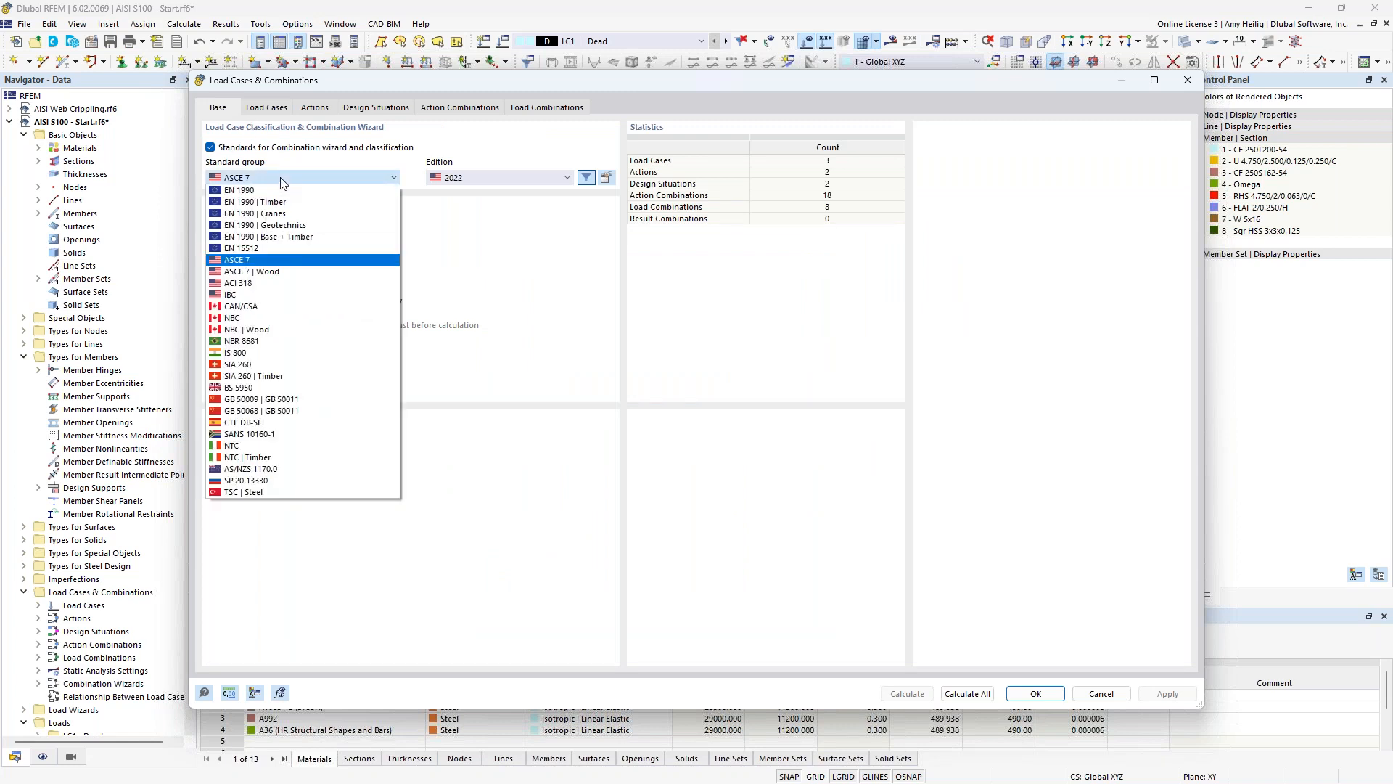
pyautogui.click(457, 262)
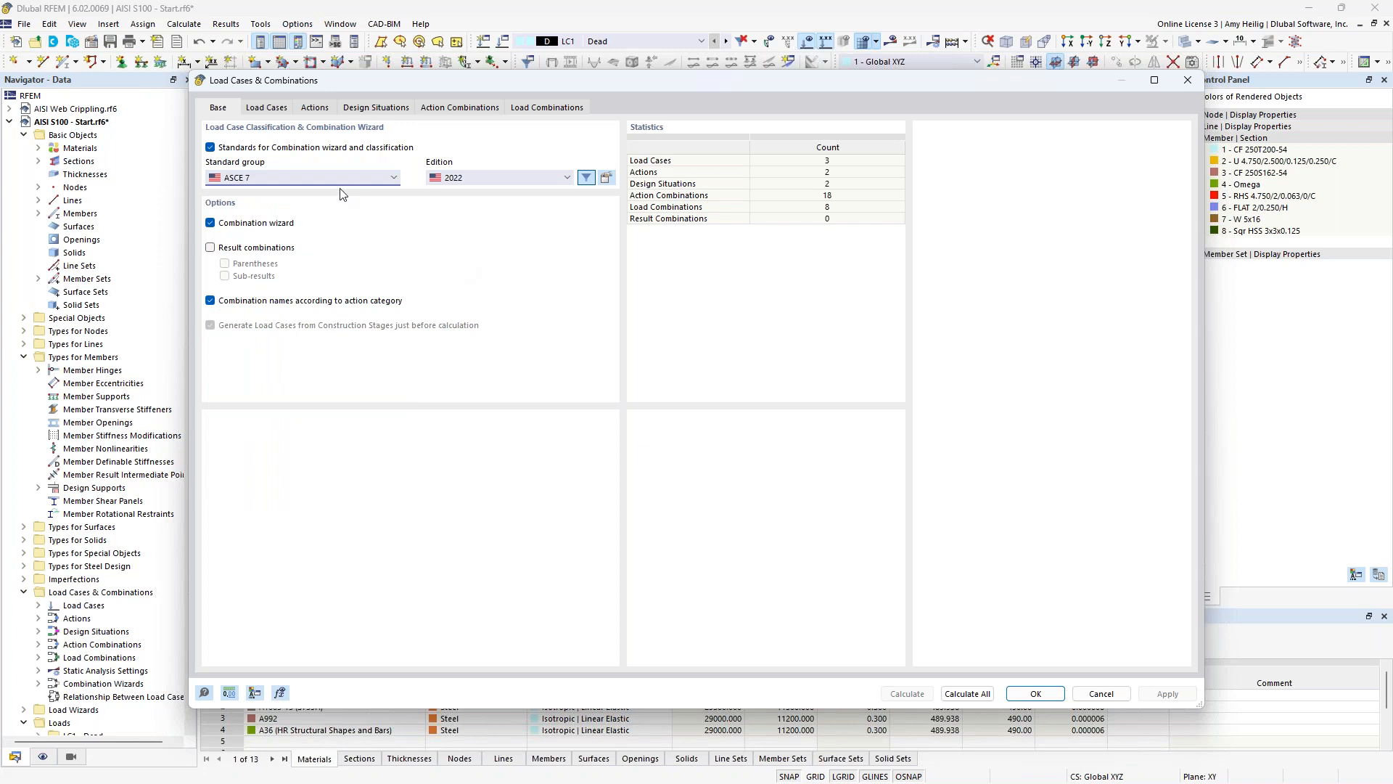
# - Review the settings of load cases LC2 Live 1 and LC3 Live 2, and close the load case definitions
pyautogui.click(267, 108)
pyautogui.click(280, 157)
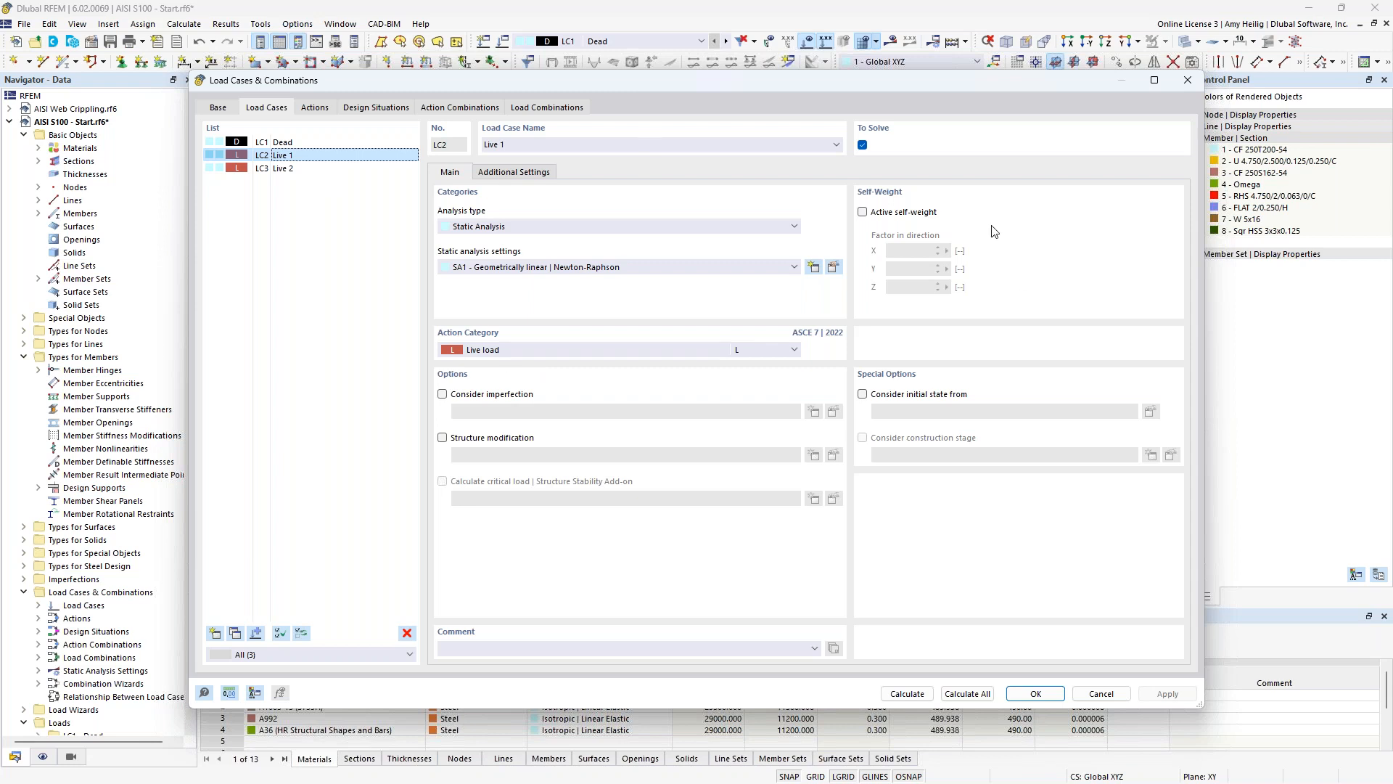
pyautogui.click(279, 171)
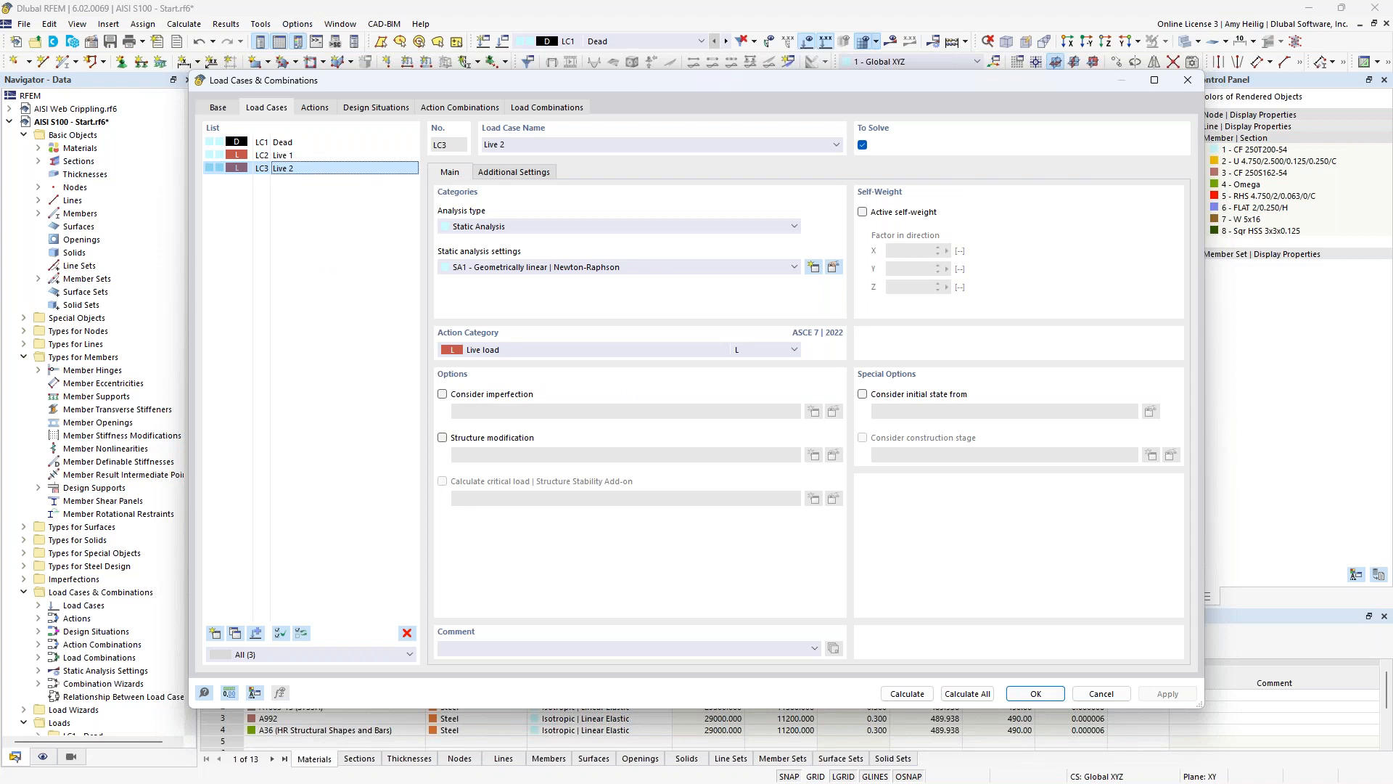
pyautogui.click(1036, 694)
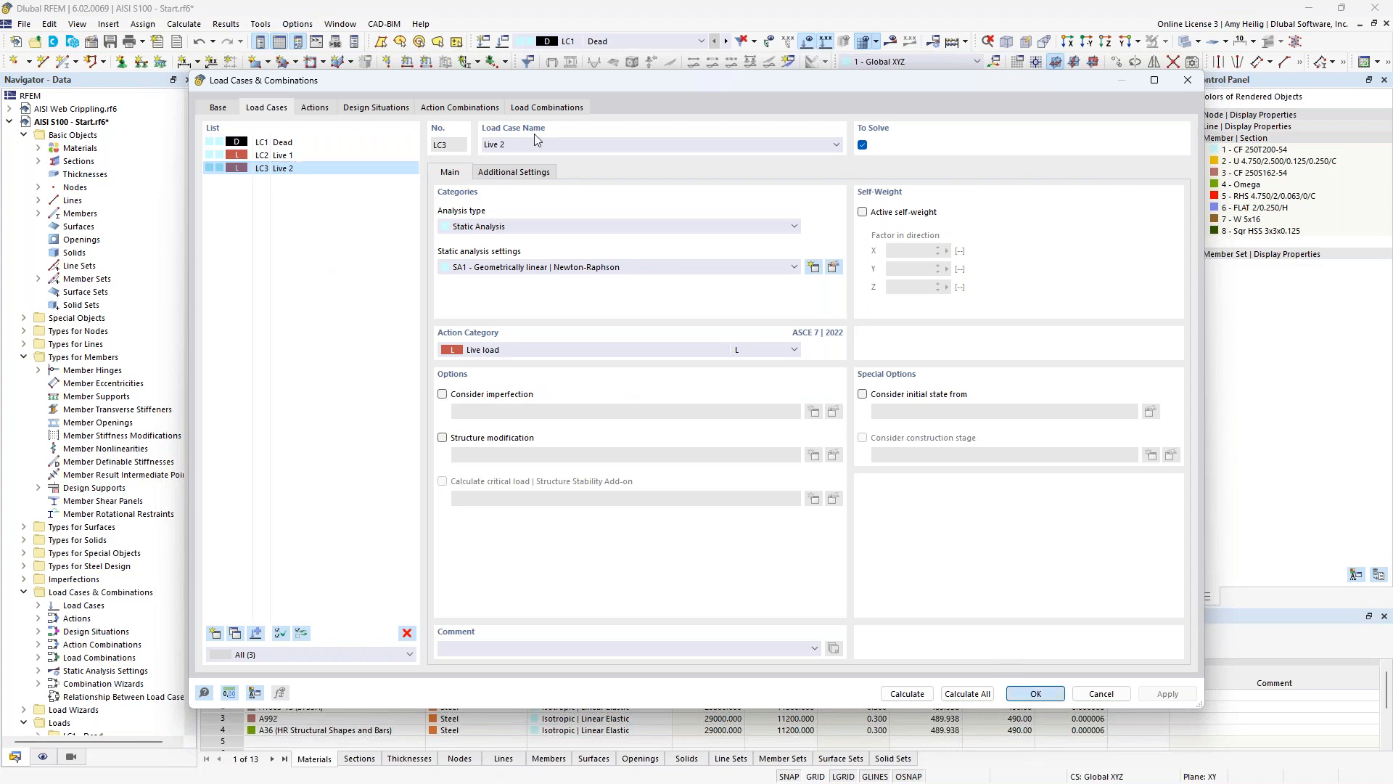
# - Display load case LC1 Dead on the full rack model
pyautogui.click(608, 42)
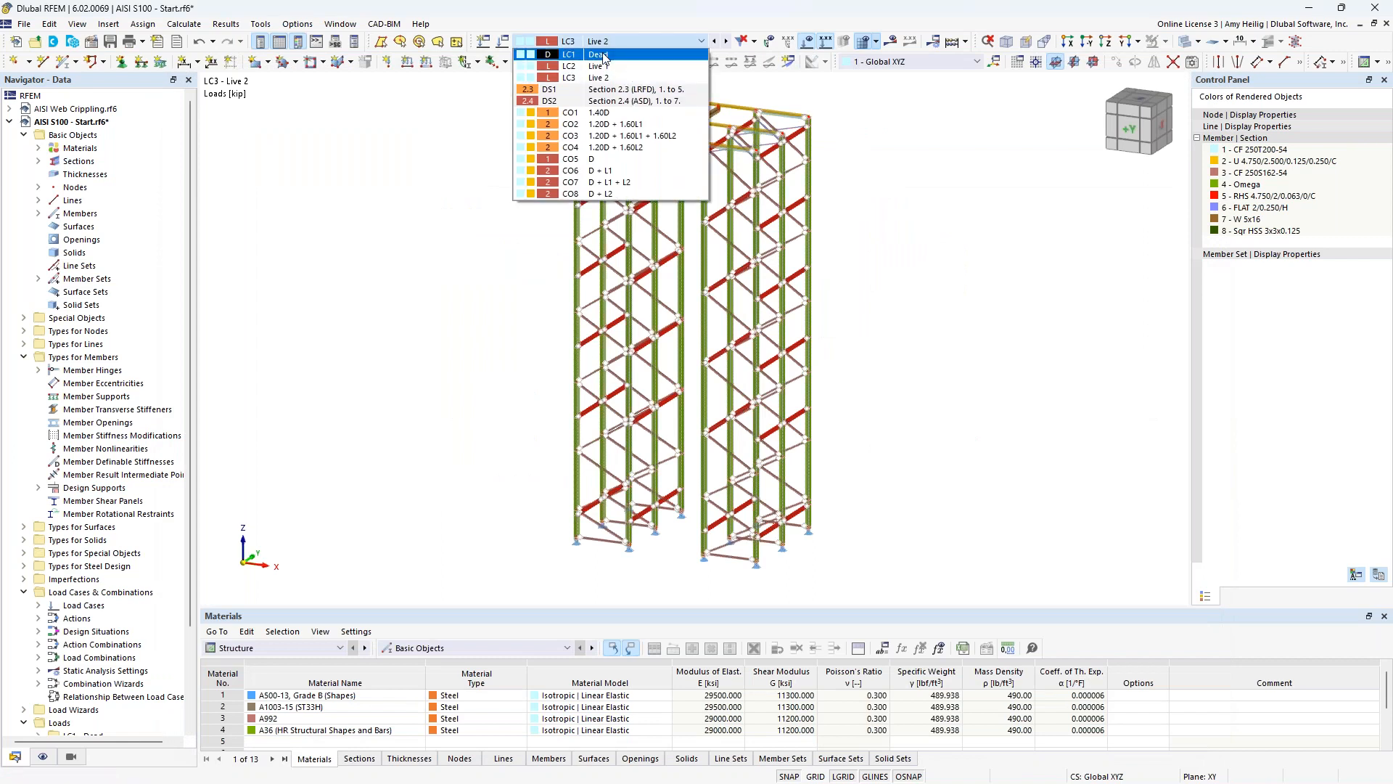
pyautogui.click(603, 53)
pyautogui.moveTo(884, 305); pyautogui.dragTo(854, 329, button='middle')
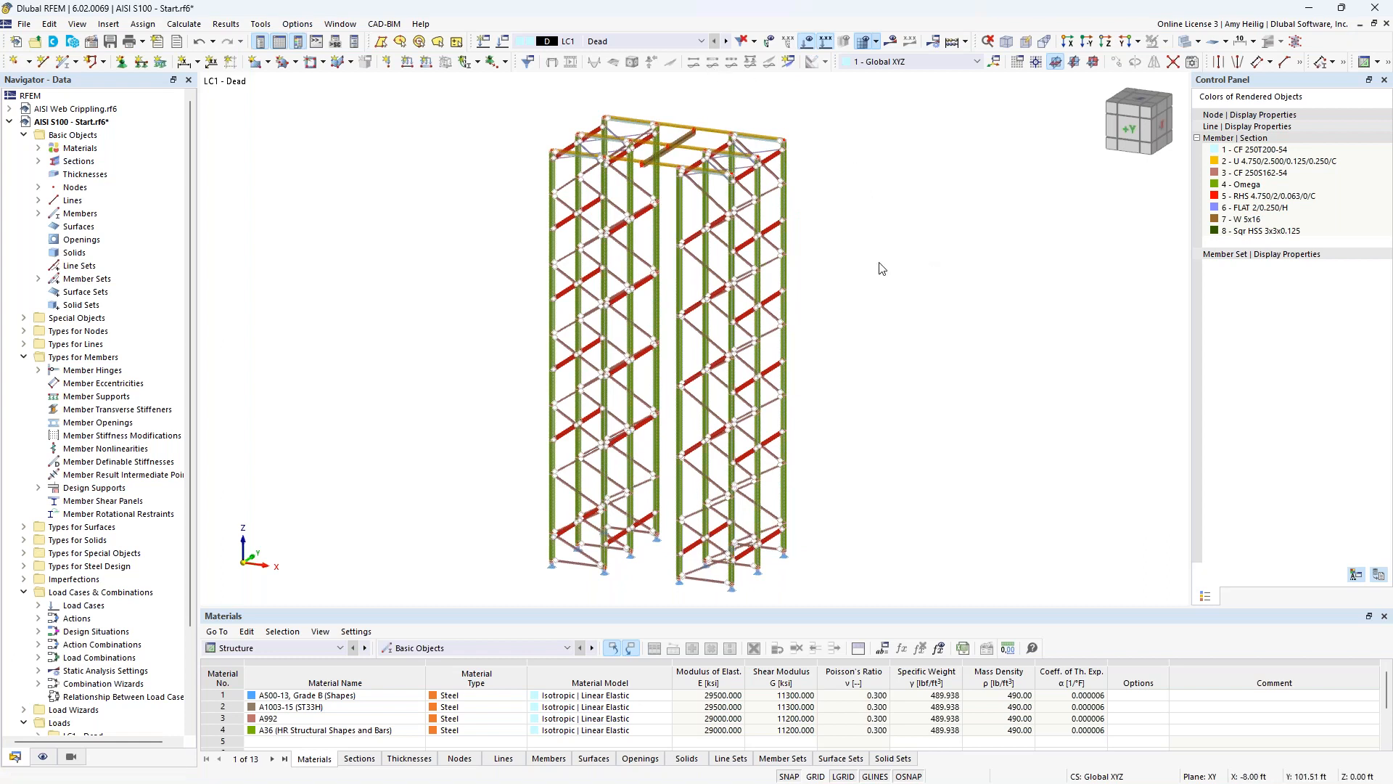
# - Show the LC2 Live 1 loads and switch the rack model to a wireframe display
pyautogui.click(725, 41)
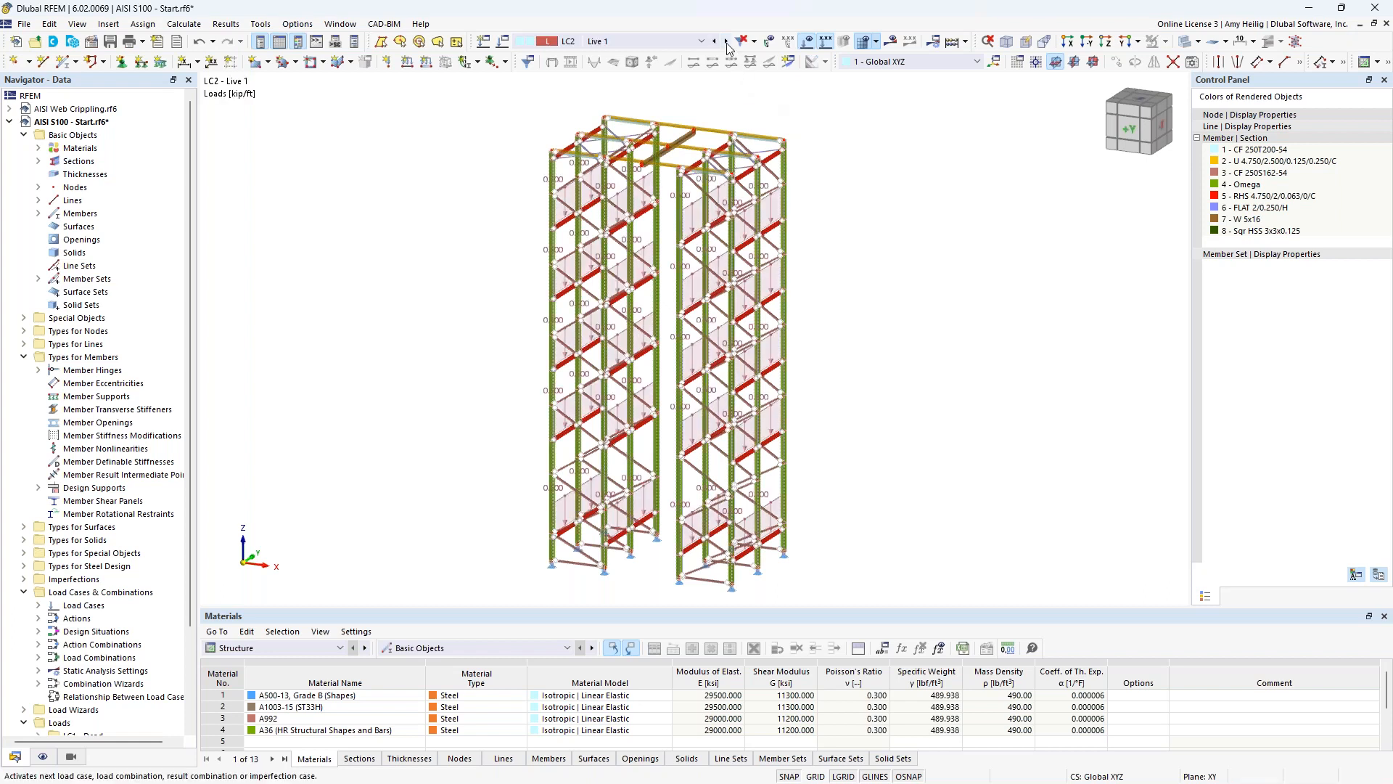
pyautogui.keyDown('ctrl'); pyautogui.moveTo(894, 330); pyautogui.dragTo(874, 314, button='middle'); pyautogui.keyUp('ctrl')
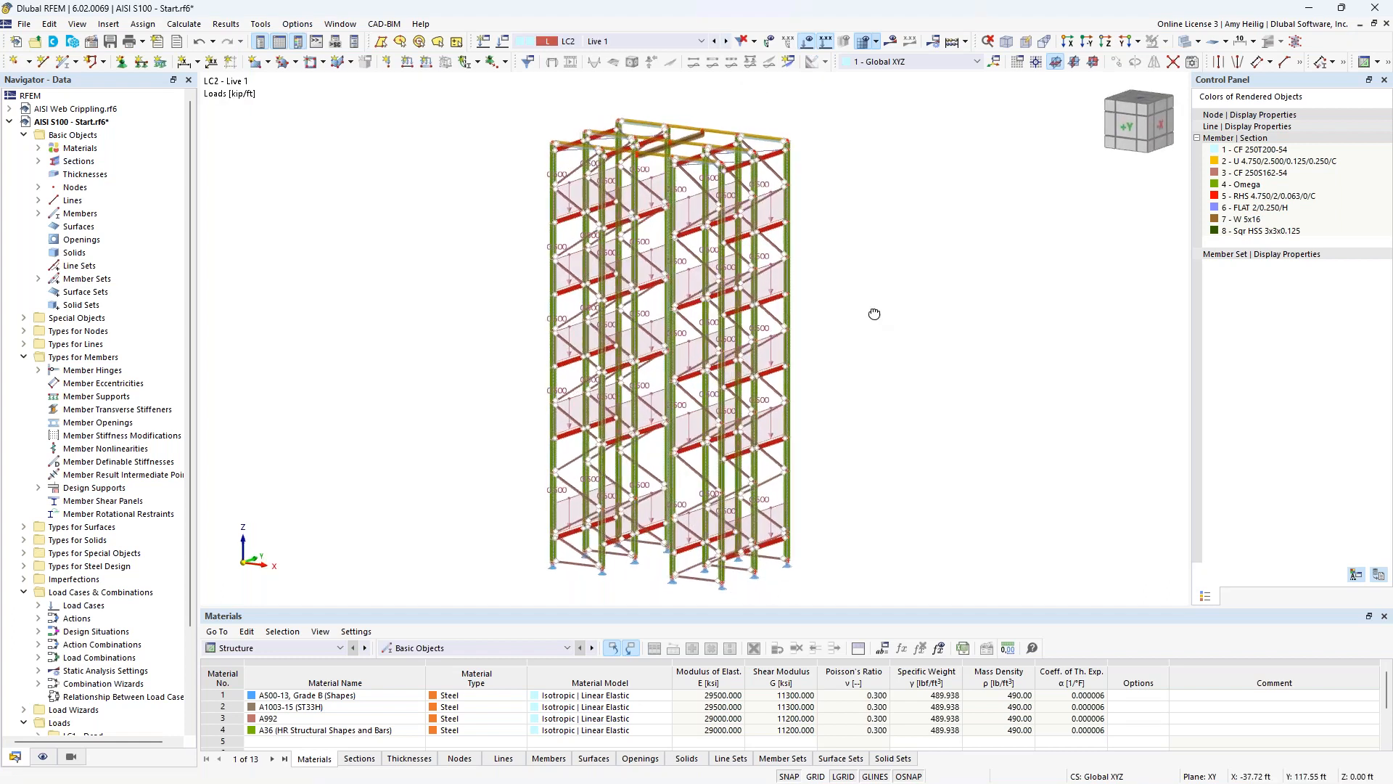
pyautogui.click(1183, 42)
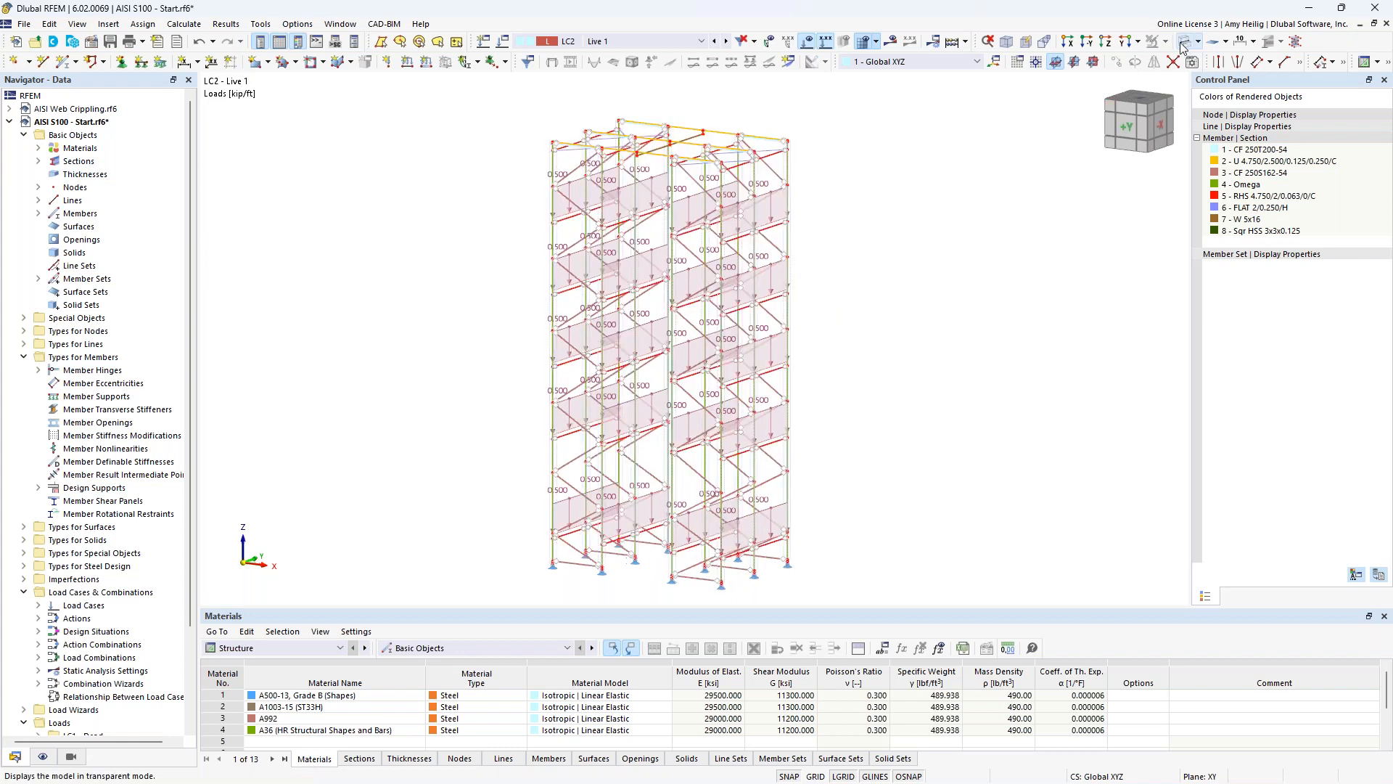
# - Open the Live 1 uniform load on member 315, at the topmost loaded beam level, for editing
pyautogui.scroll(3, 826, 288)
pyautogui.moveTo(830, 281)
pyautogui.keyDown('ctrl'); pyautogui.mouseDown(button='middle')
pyautogui.moveTo(877, 264)
pyautogui.moveTo(841, 267)
pyautogui.mouseUp(button='middle'); pyautogui.keyUp('ctrl')
pyautogui.scroll(3, 841, 267)
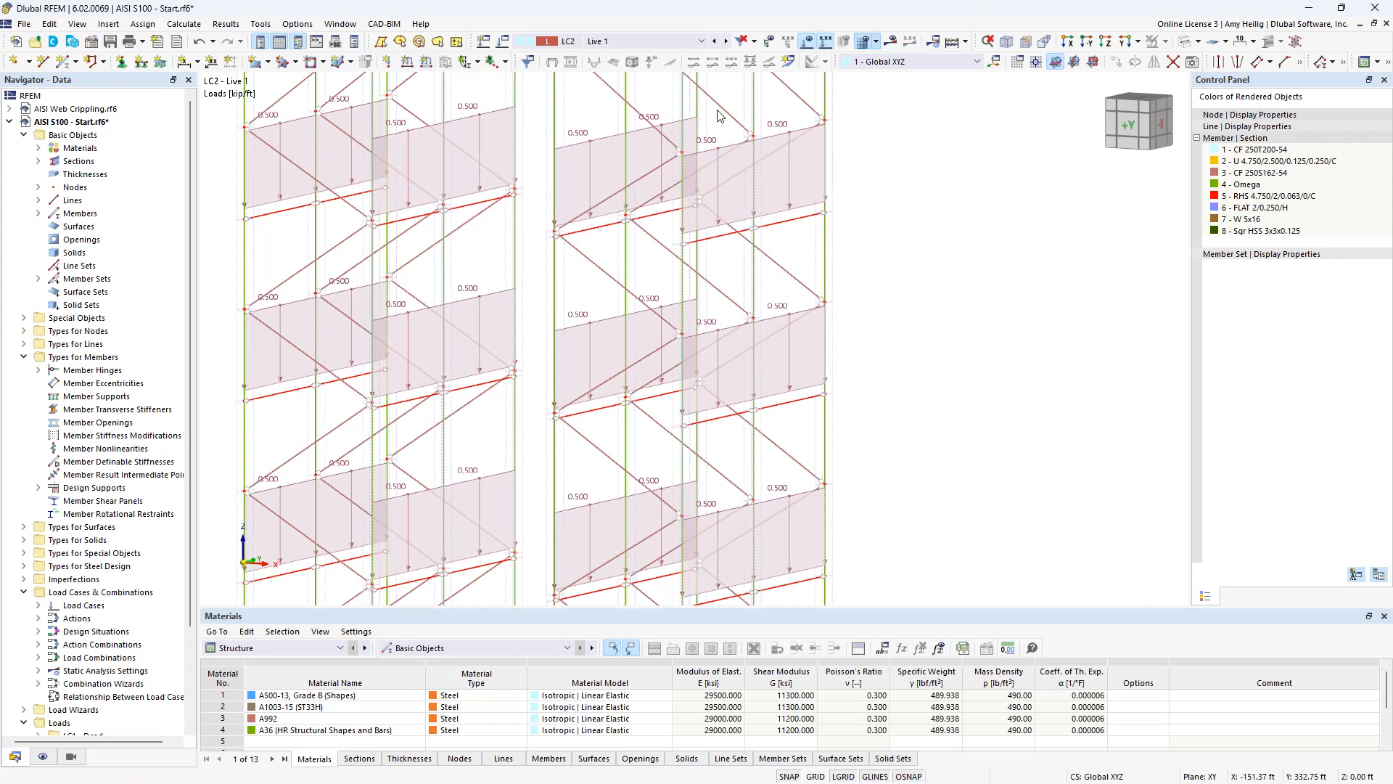
pyautogui.click(774, 131)
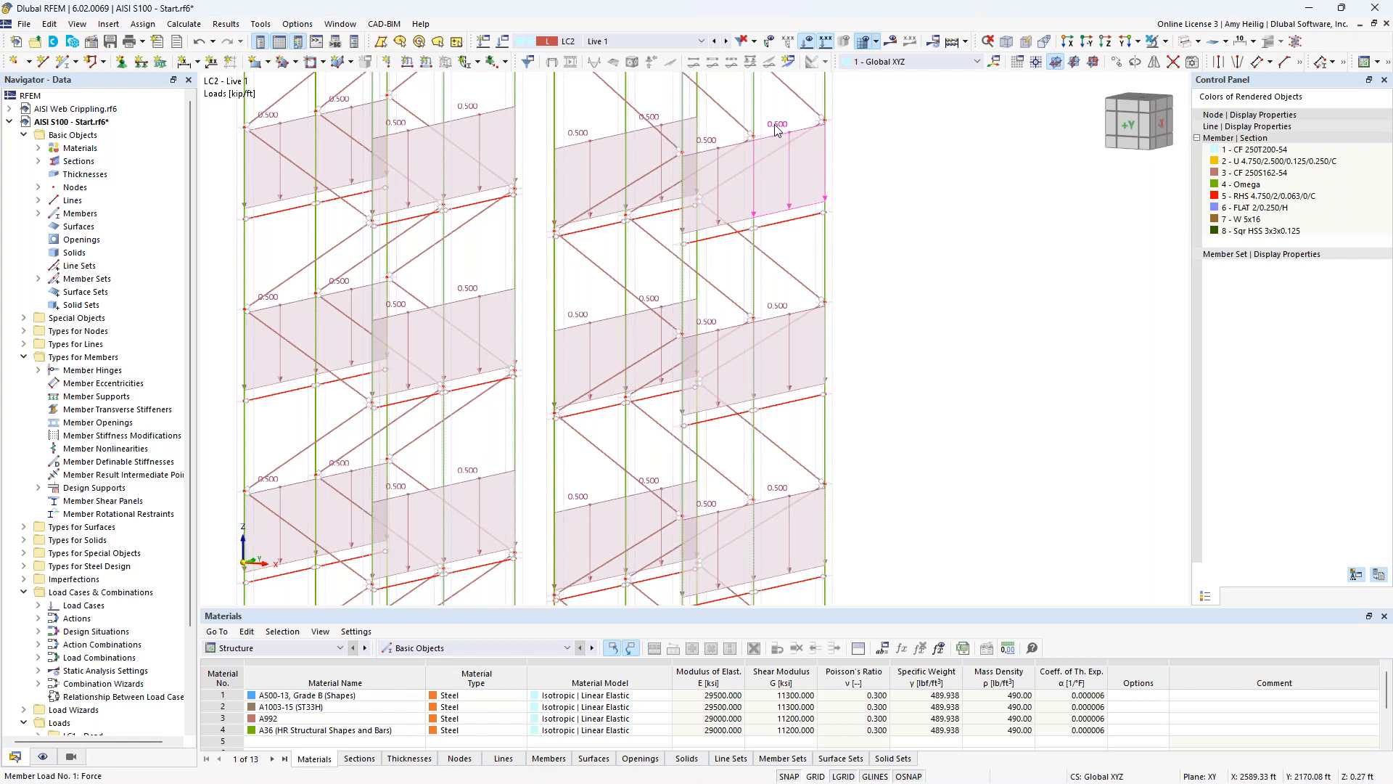
pyautogui.doubleClick(775, 131)
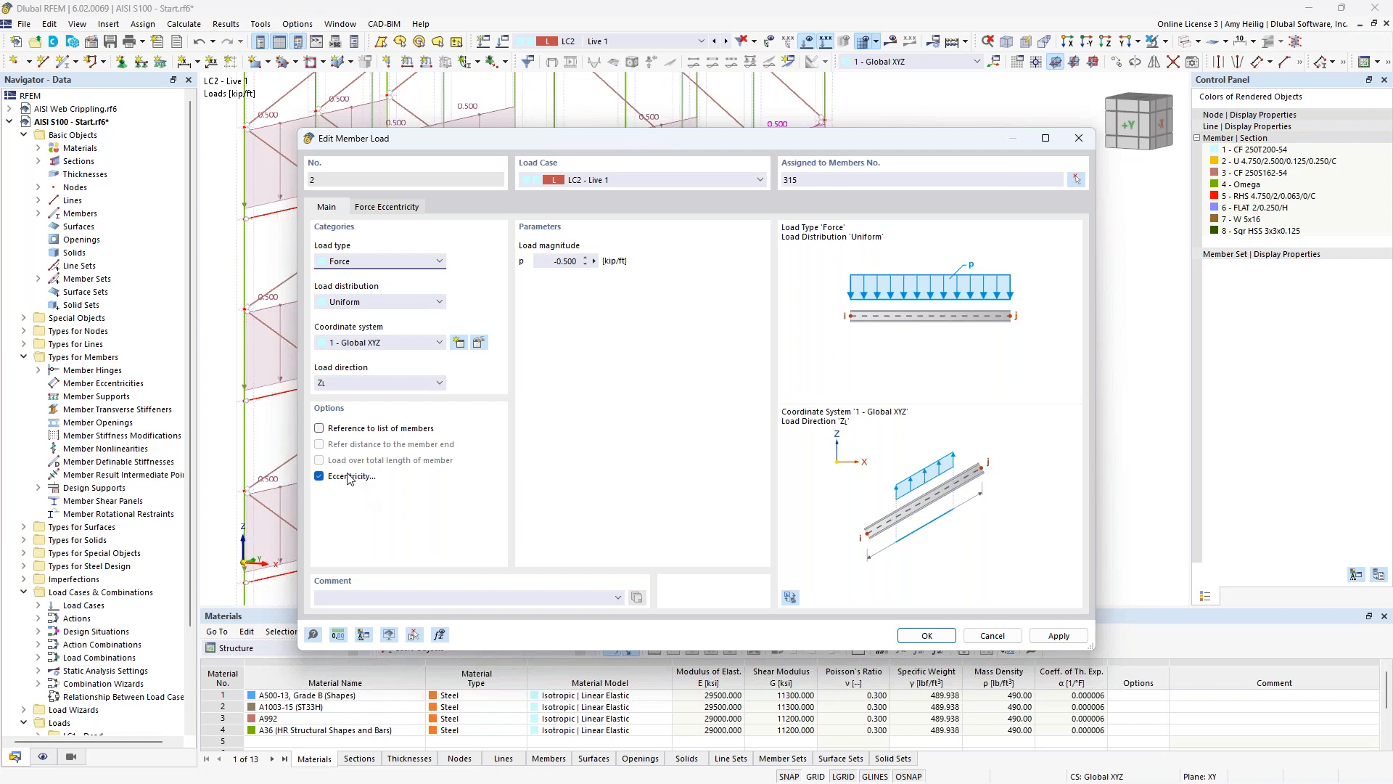
# - Review the member load's force eccentricity and main settings, close it without changes, and return to the full rack
pyautogui.click(388, 208)
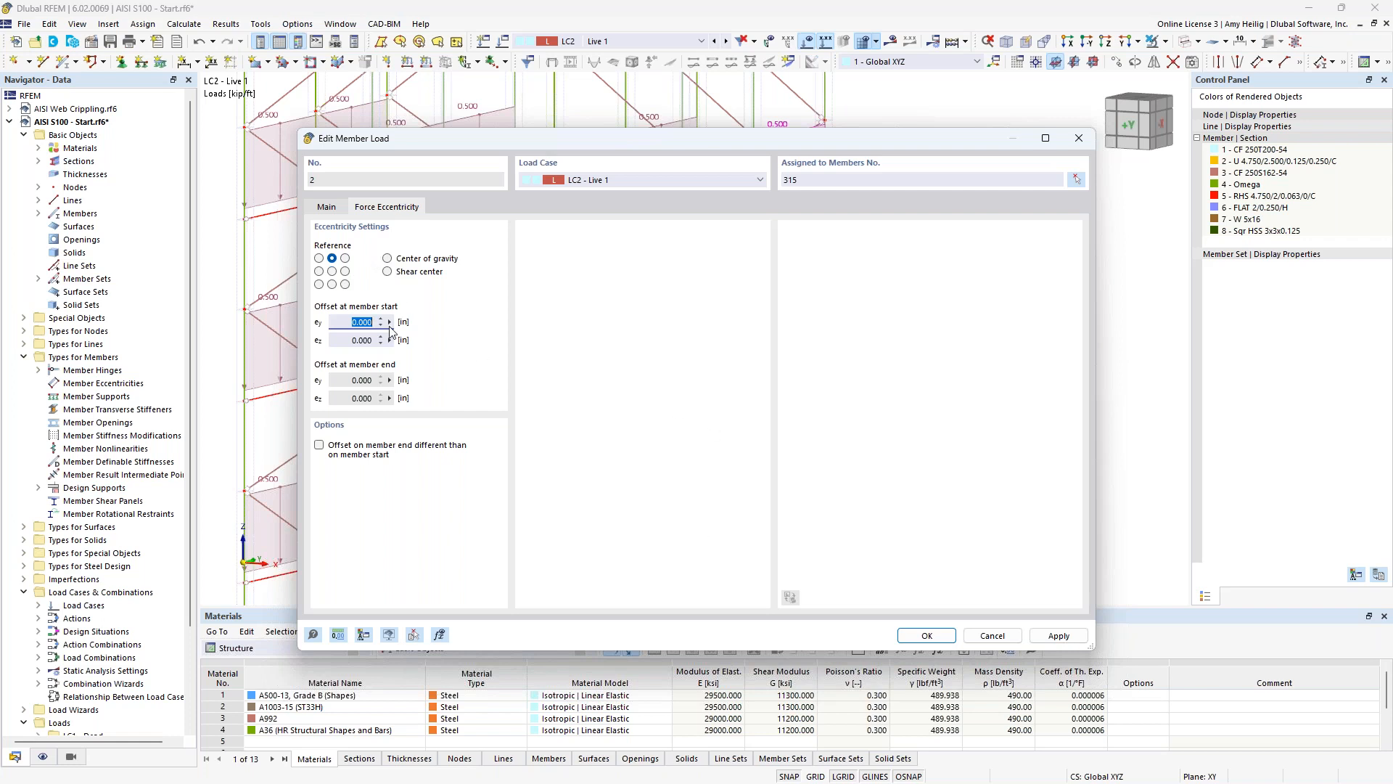
pyautogui.click(327, 208)
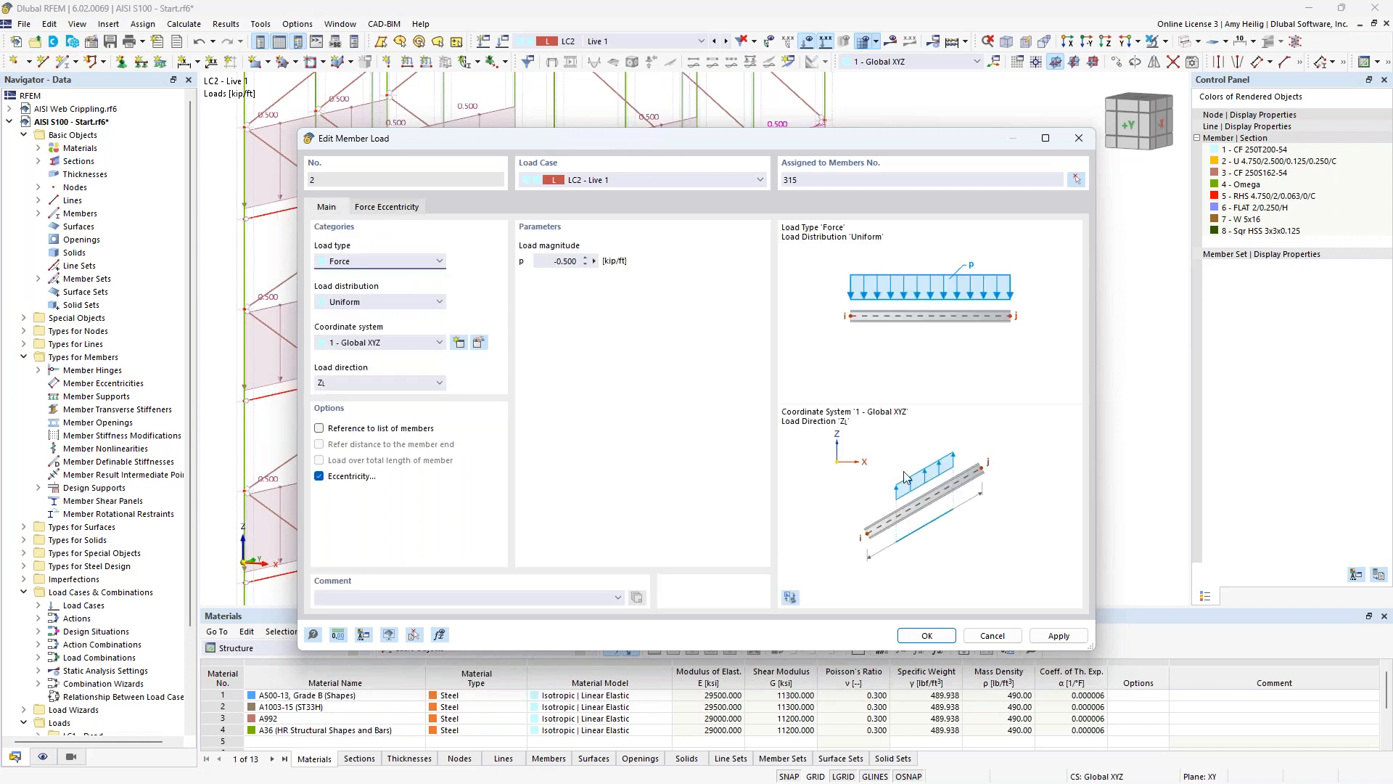
pyautogui.click(977, 636)
pyautogui.scroll(-5, 562, 307)
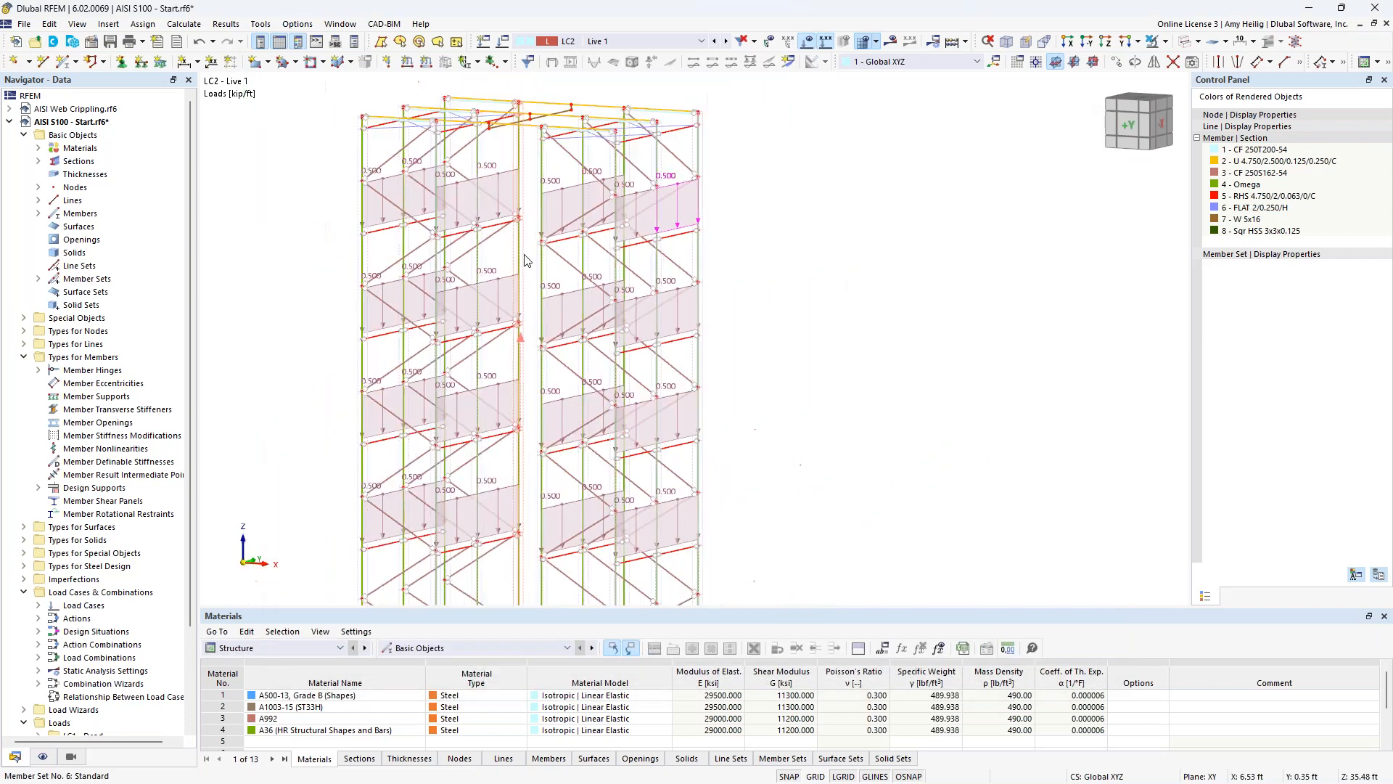
pyautogui.scroll(-3, 562, 307)
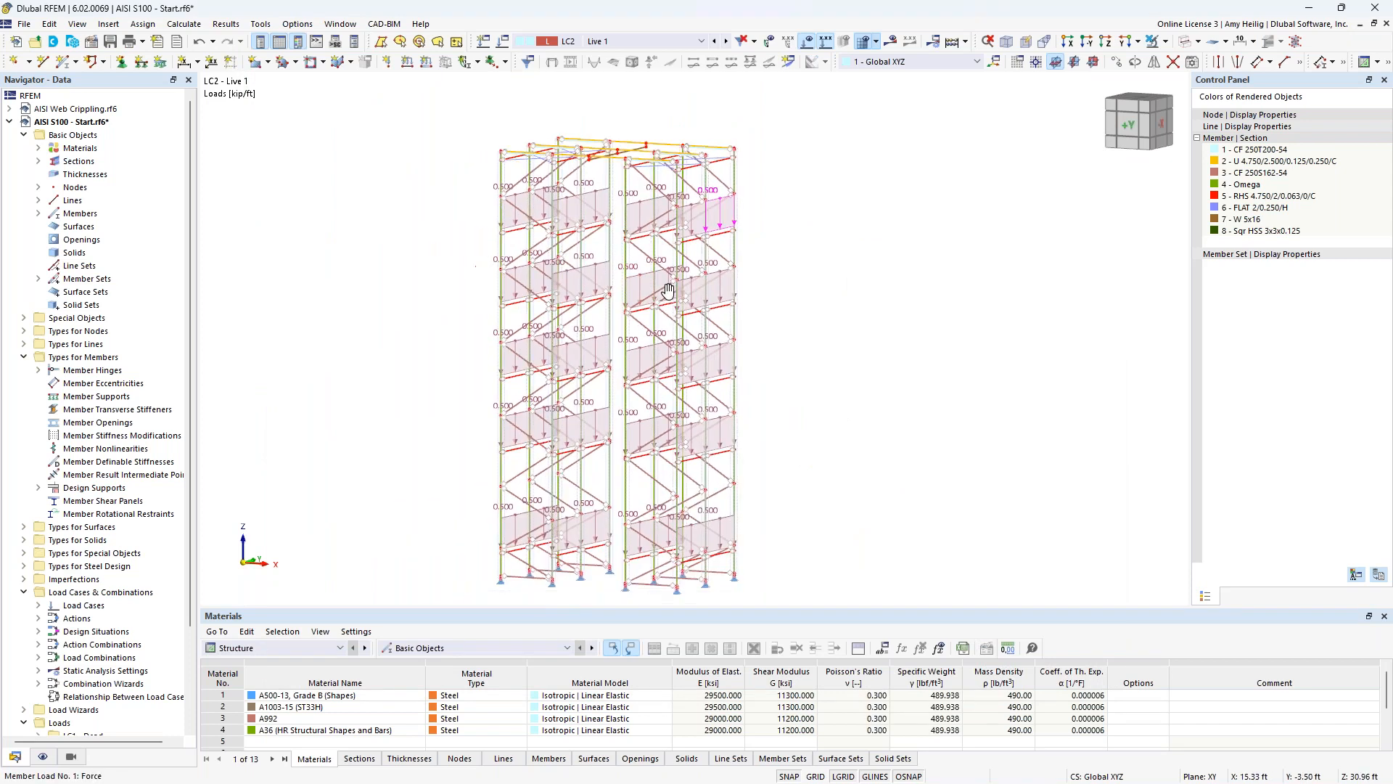
# - Display load case LC3 Live 2 and examine its nodal load at the top of the rack
pyautogui.click(726, 42)
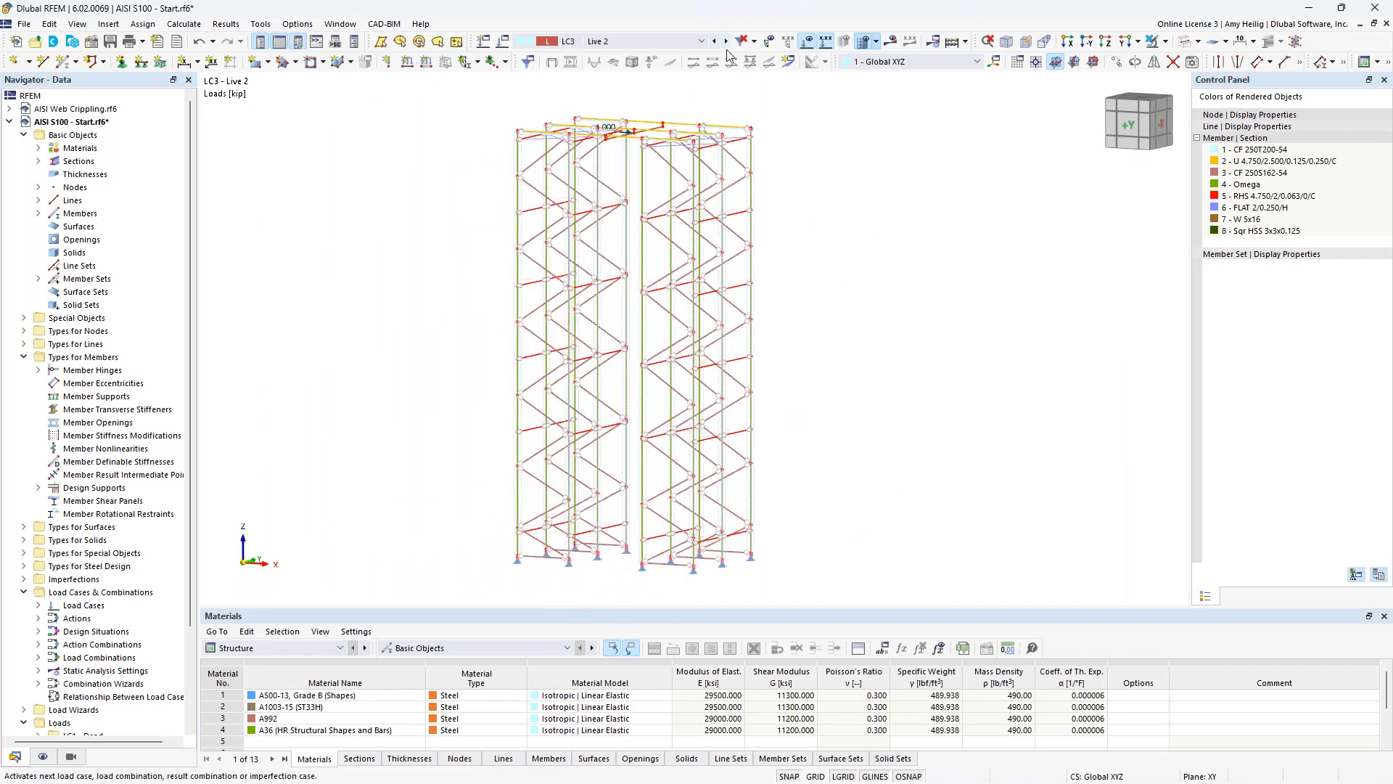
pyautogui.keyDown('ctrl'); pyautogui.moveTo(818, 241); pyautogui.dragTo(841, 282, button='middle'); pyautogui.keyUp('ctrl')
pyautogui.scroll(5, 630, 141)
pyautogui.scroll(5, 629, 145)
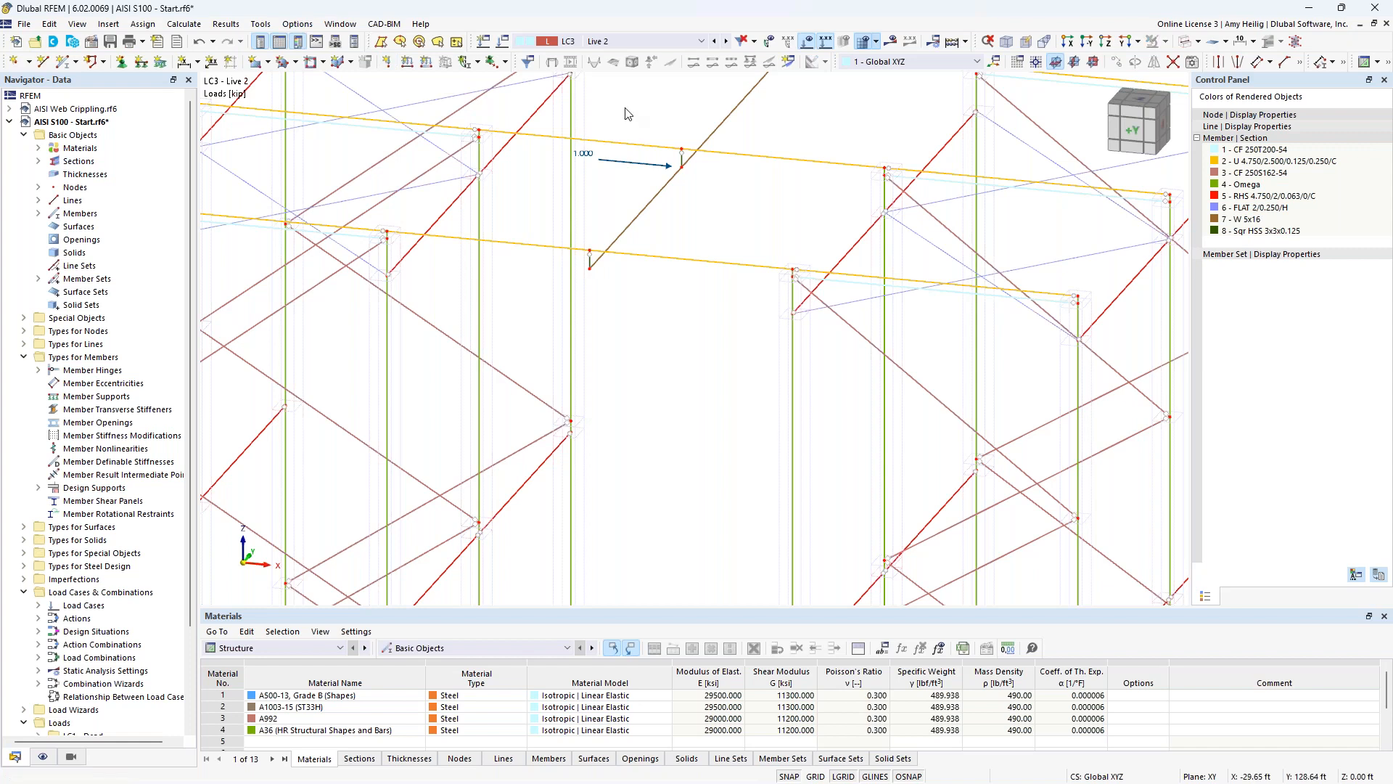
# - Open the load cases and combinations settings and review the ASCE 7 combination rules for design situation DS1, Section 2.3 (LRFD)
pyautogui.click(504, 48)
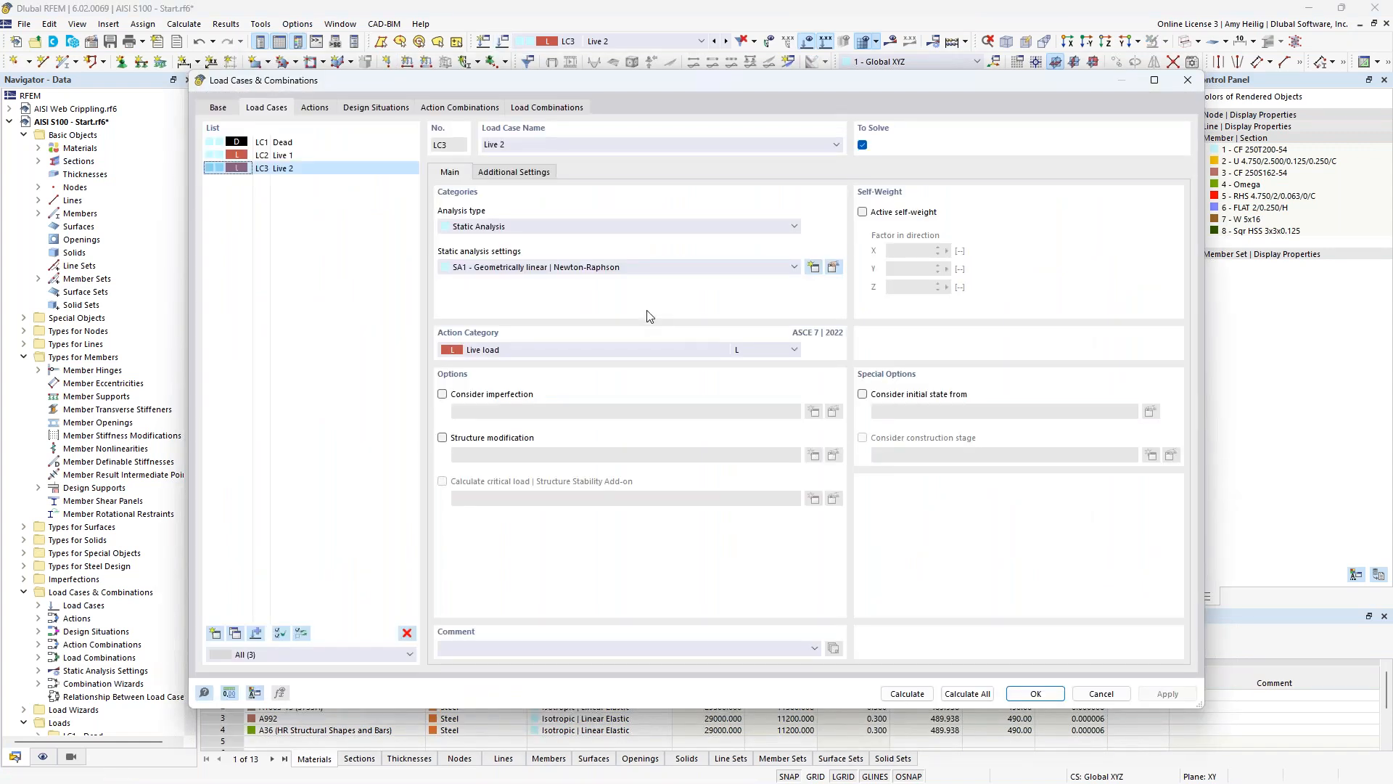
pyautogui.click(358, 109)
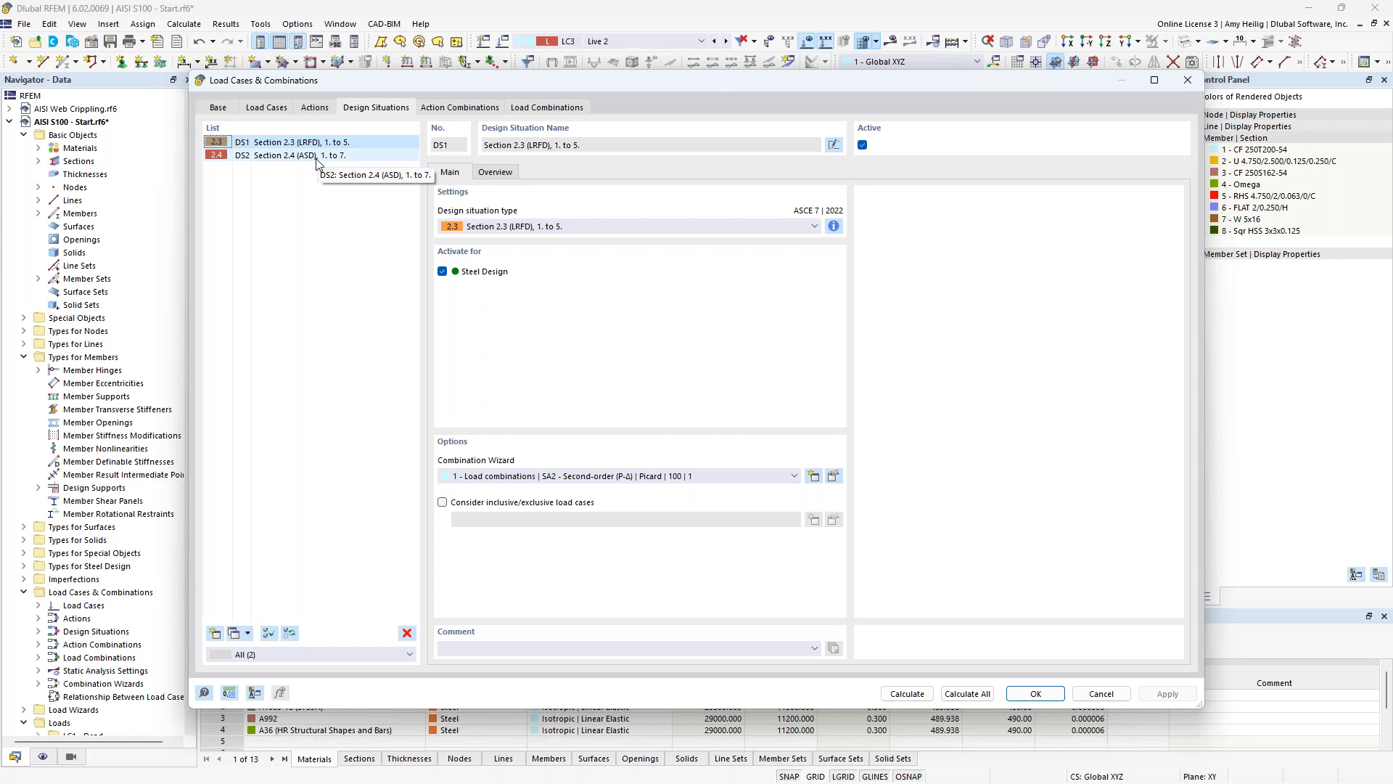
pyautogui.click(834, 226)
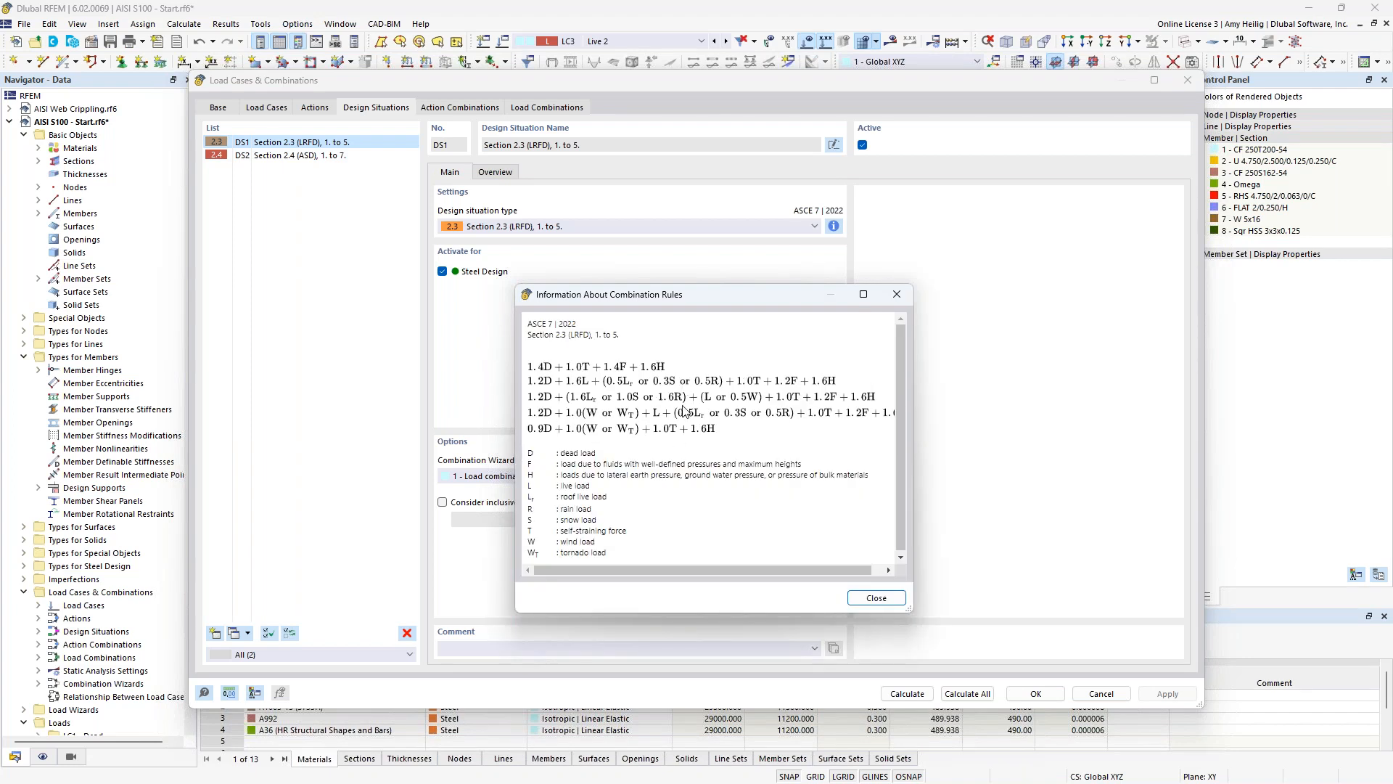
pyautogui.click(896, 297)
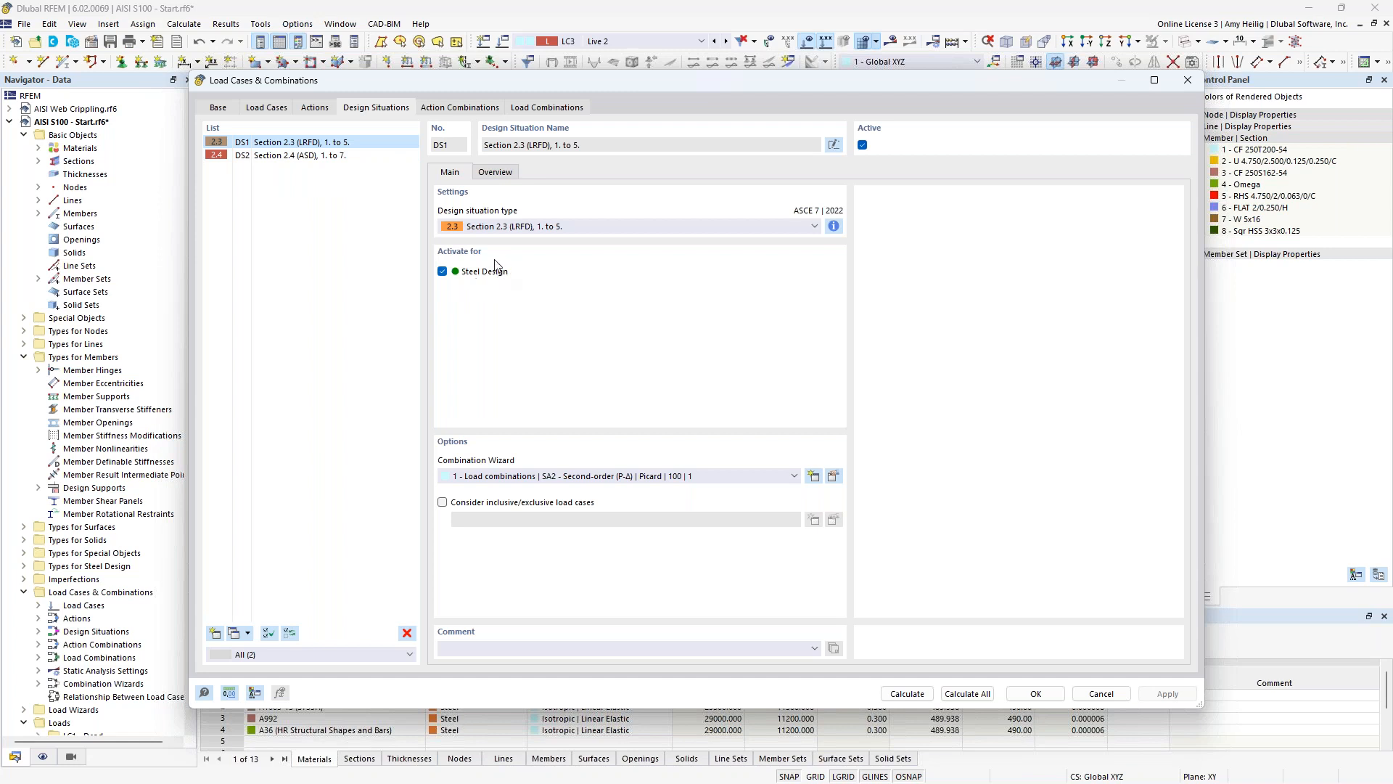
# - Review design situation DS2, Section 2.4 (ASD), and the generated load combinations, including CO5
pyautogui.click(340, 155)
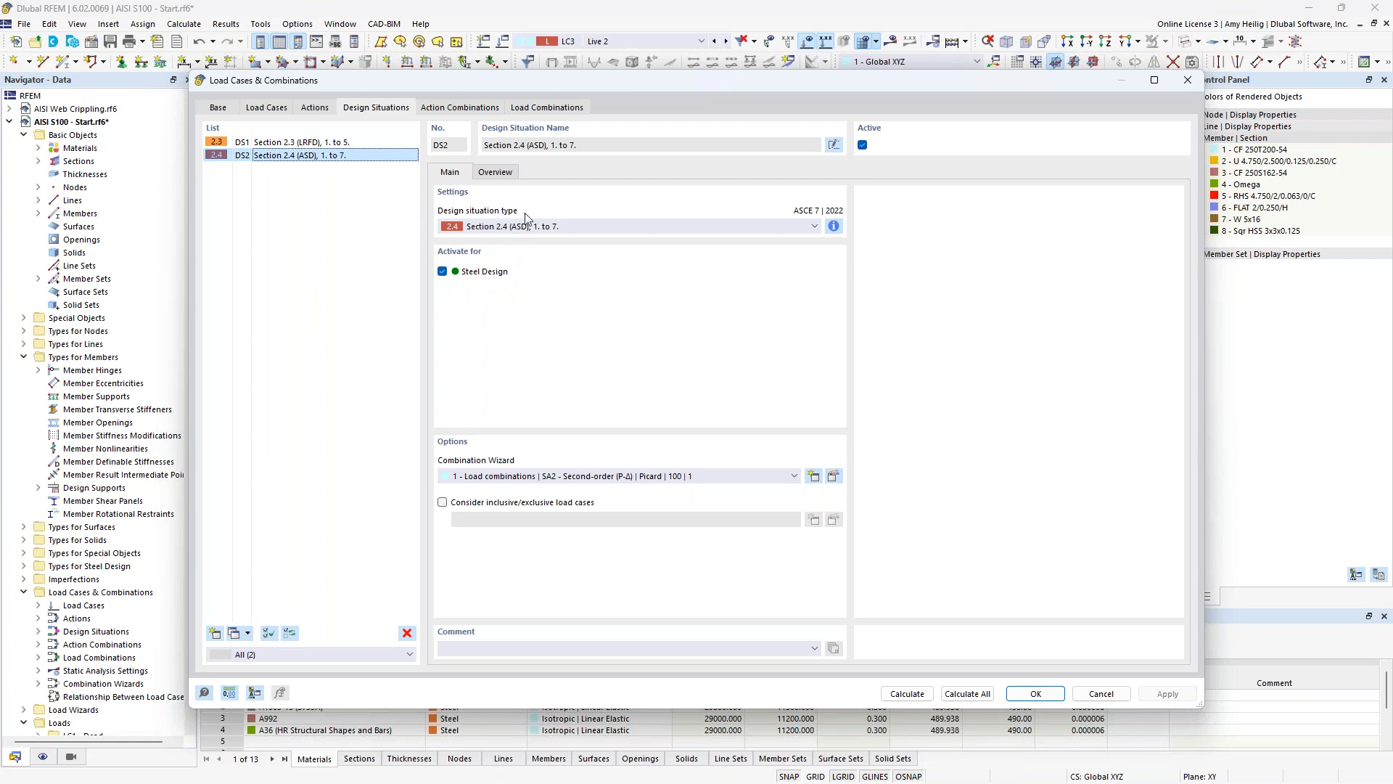
pyautogui.click(552, 107)
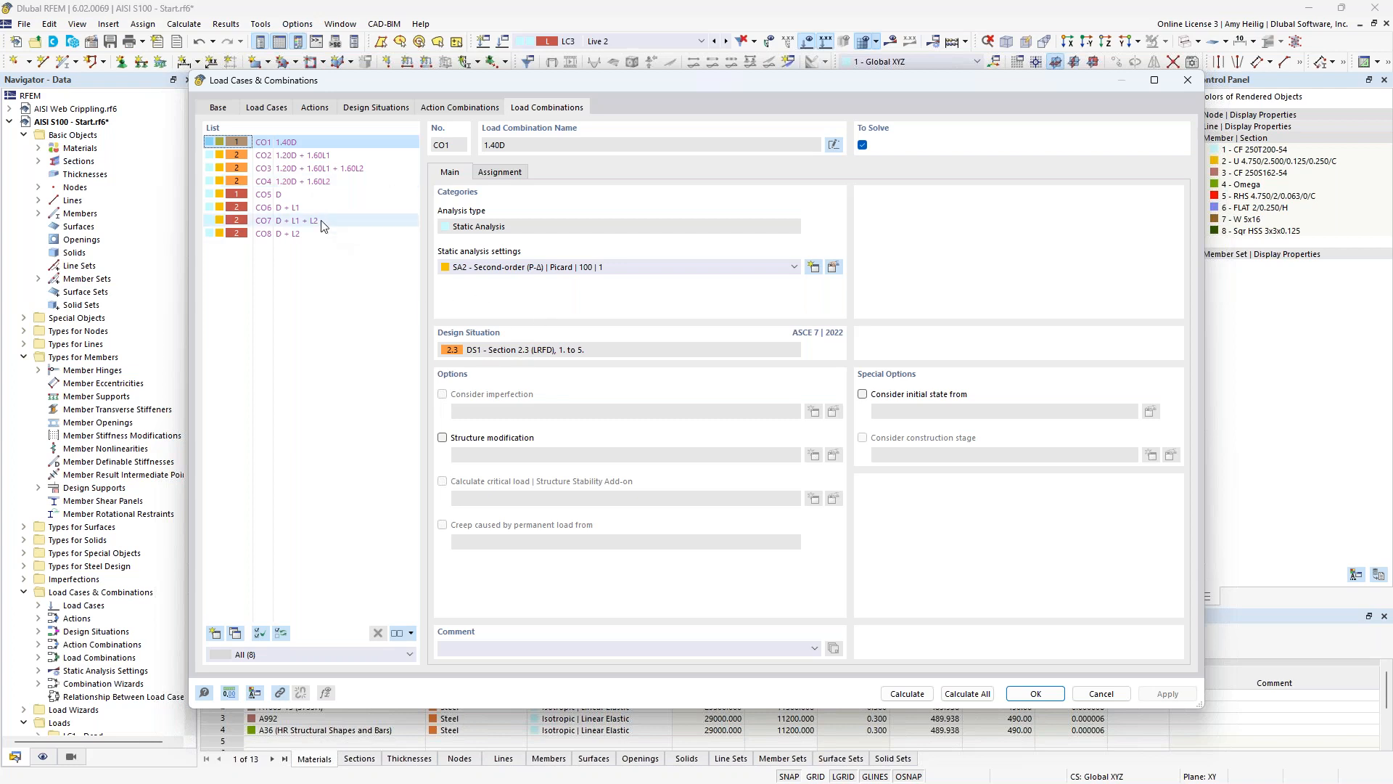
pyautogui.click(279, 195)
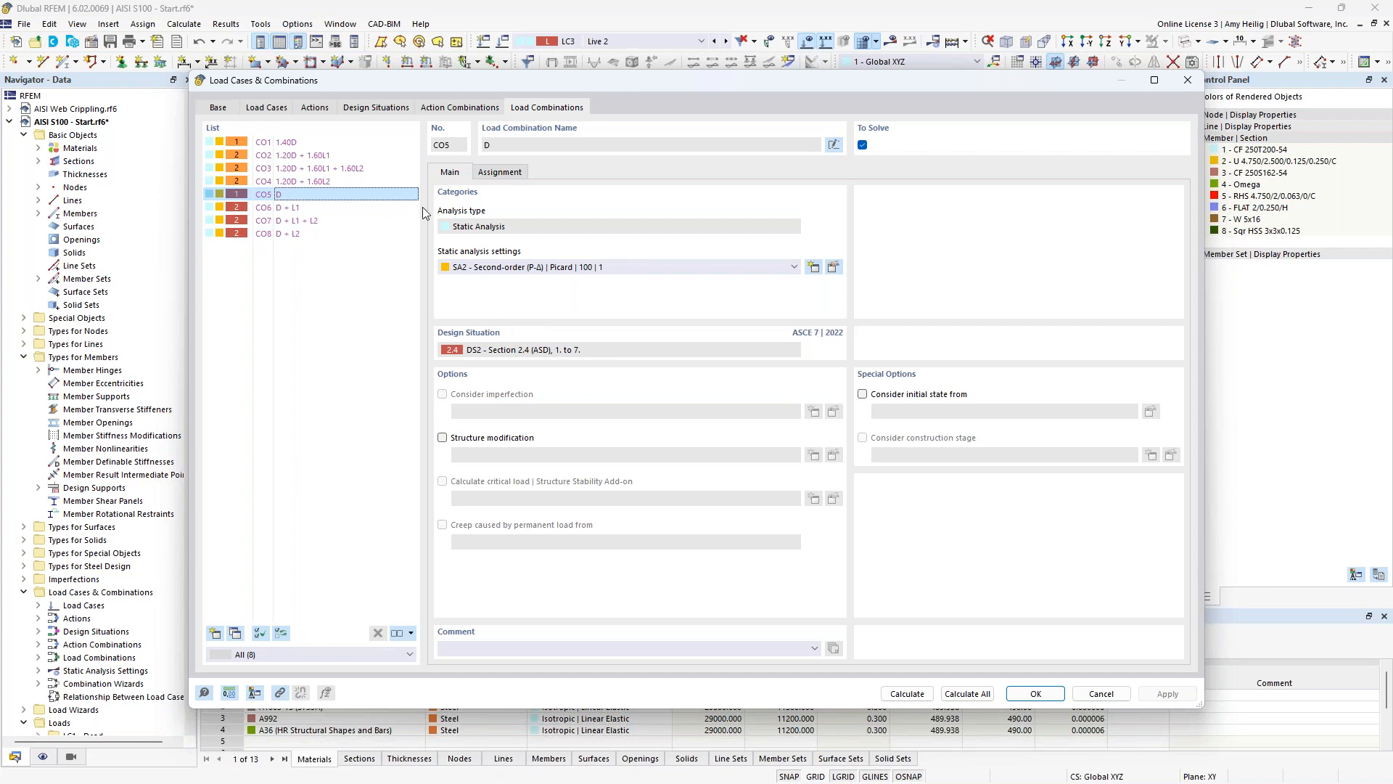
# - Review the static analysis and imperfection options in DS1's combination wizard, keeping SA2 Second-order (P-Δ), and close the wizard
pyautogui.click(385, 109)
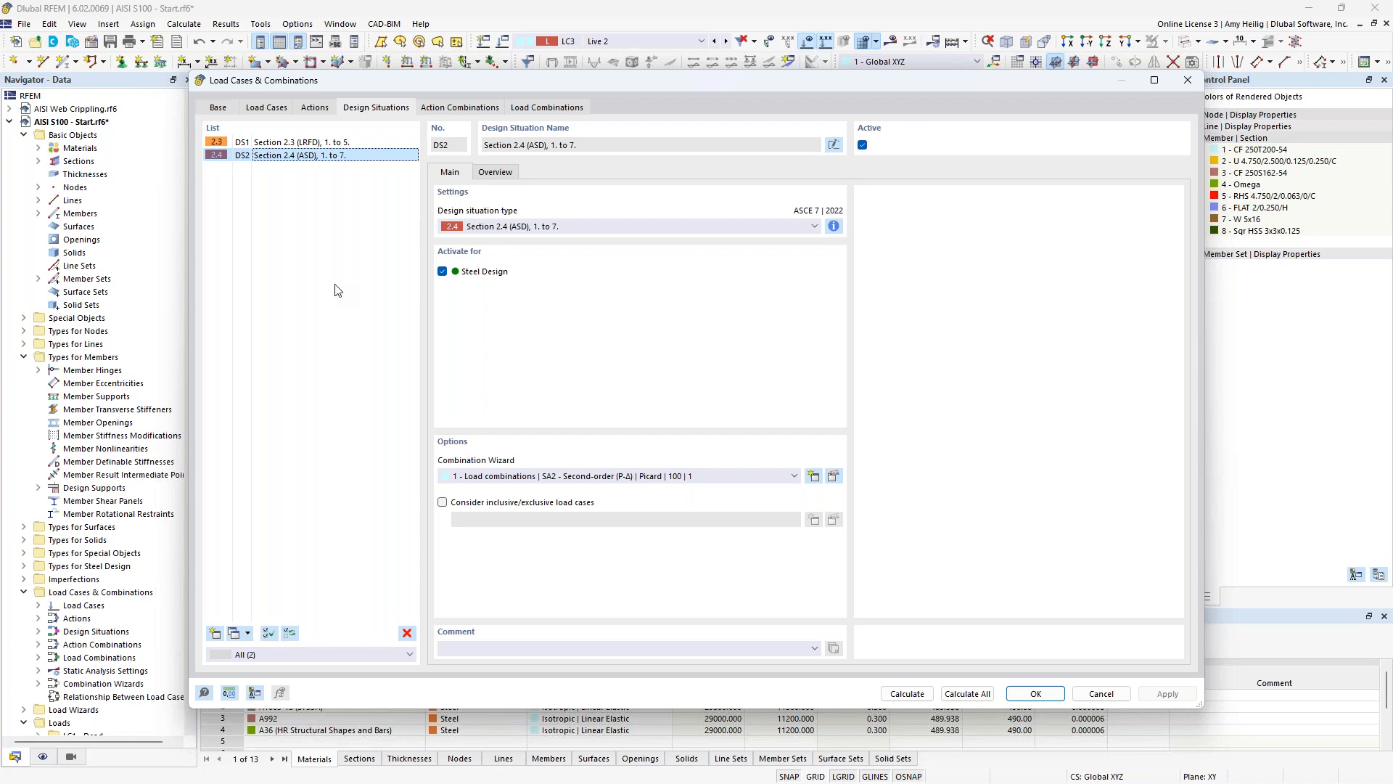
pyautogui.click(331, 144)
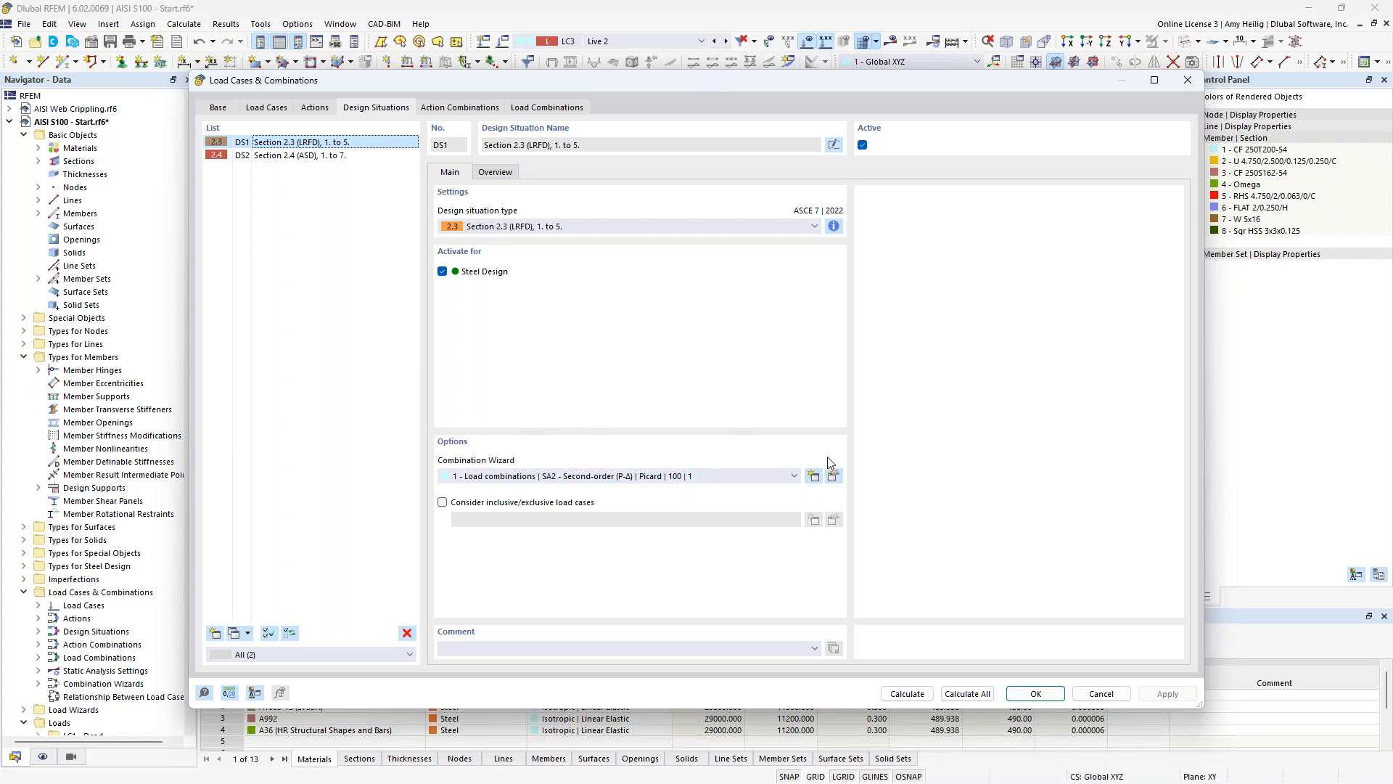
pyautogui.click(834, 477)
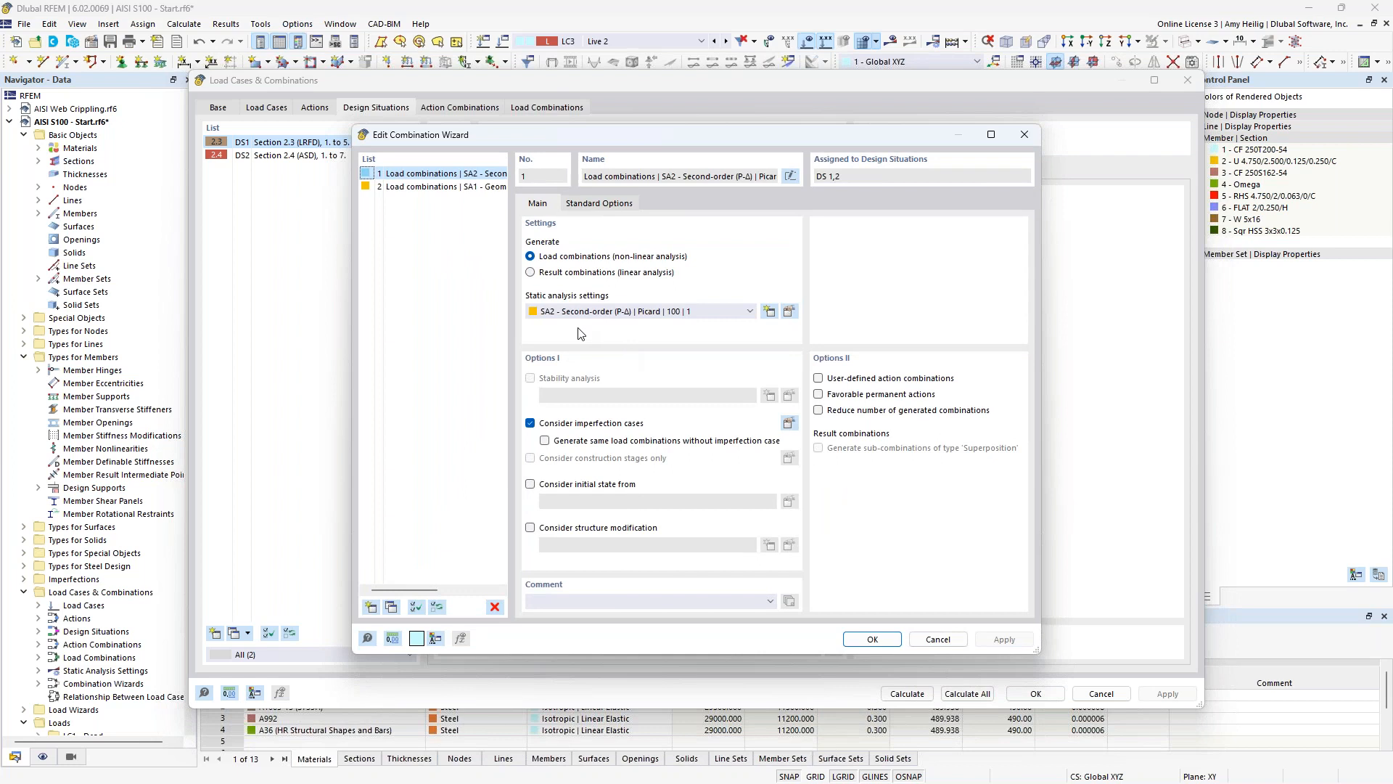
pyautogui.click(603, 313)
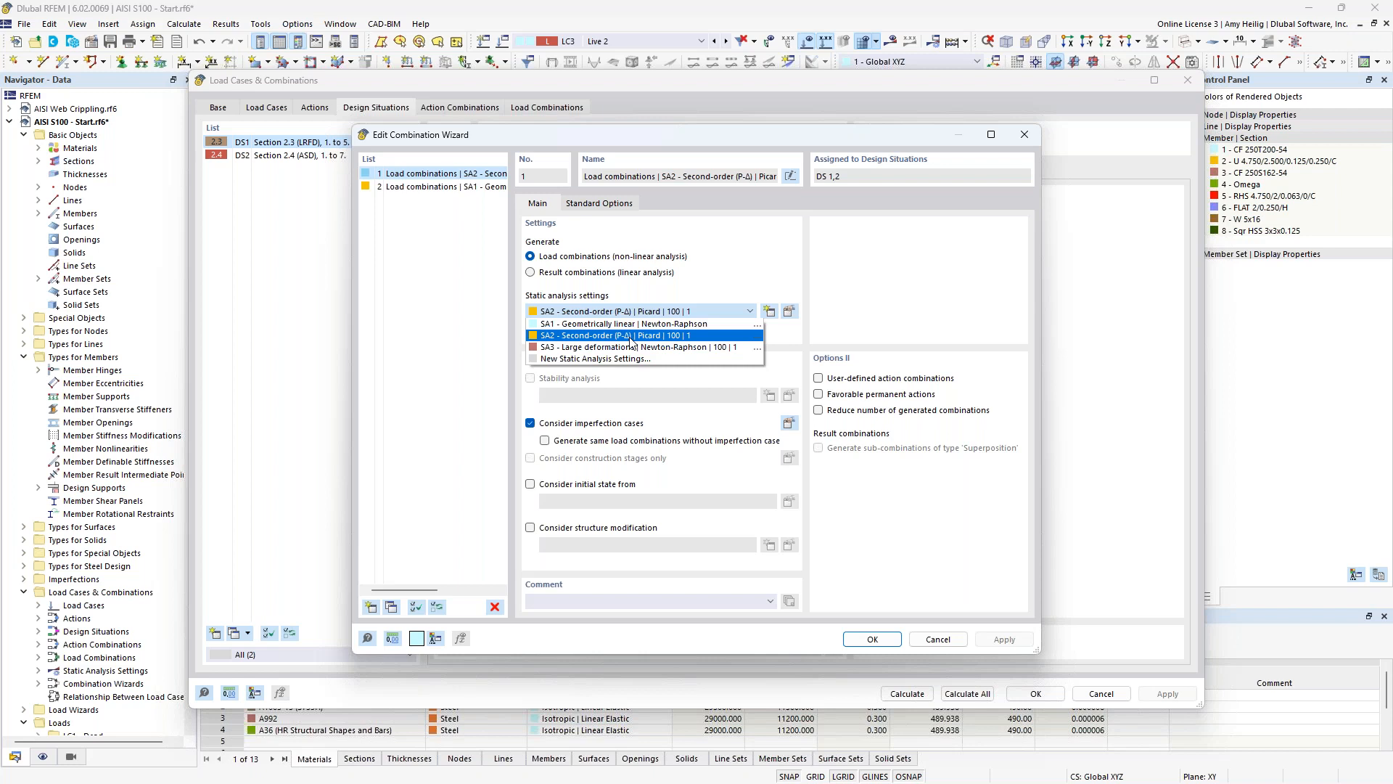
pyautogui.click(715, 284)
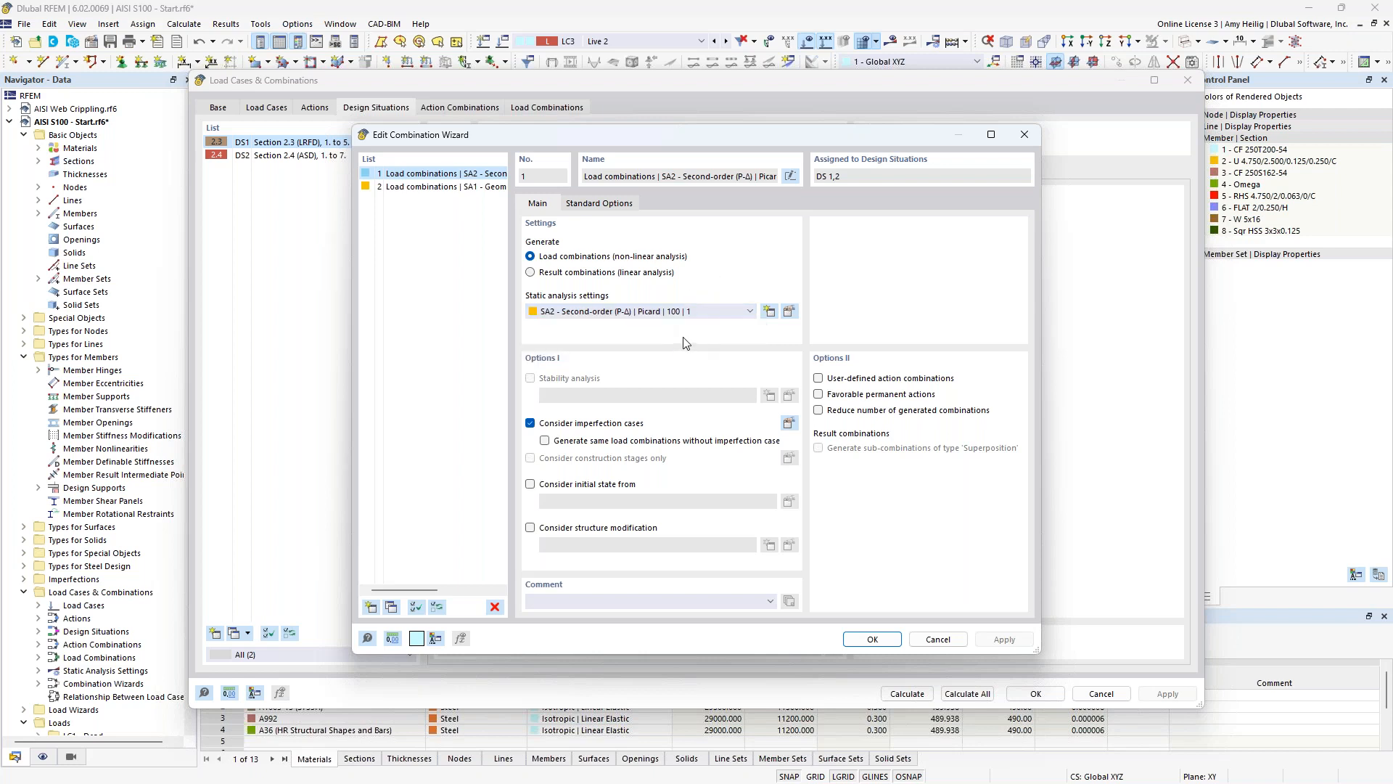
pyautogui.click(873, 640)
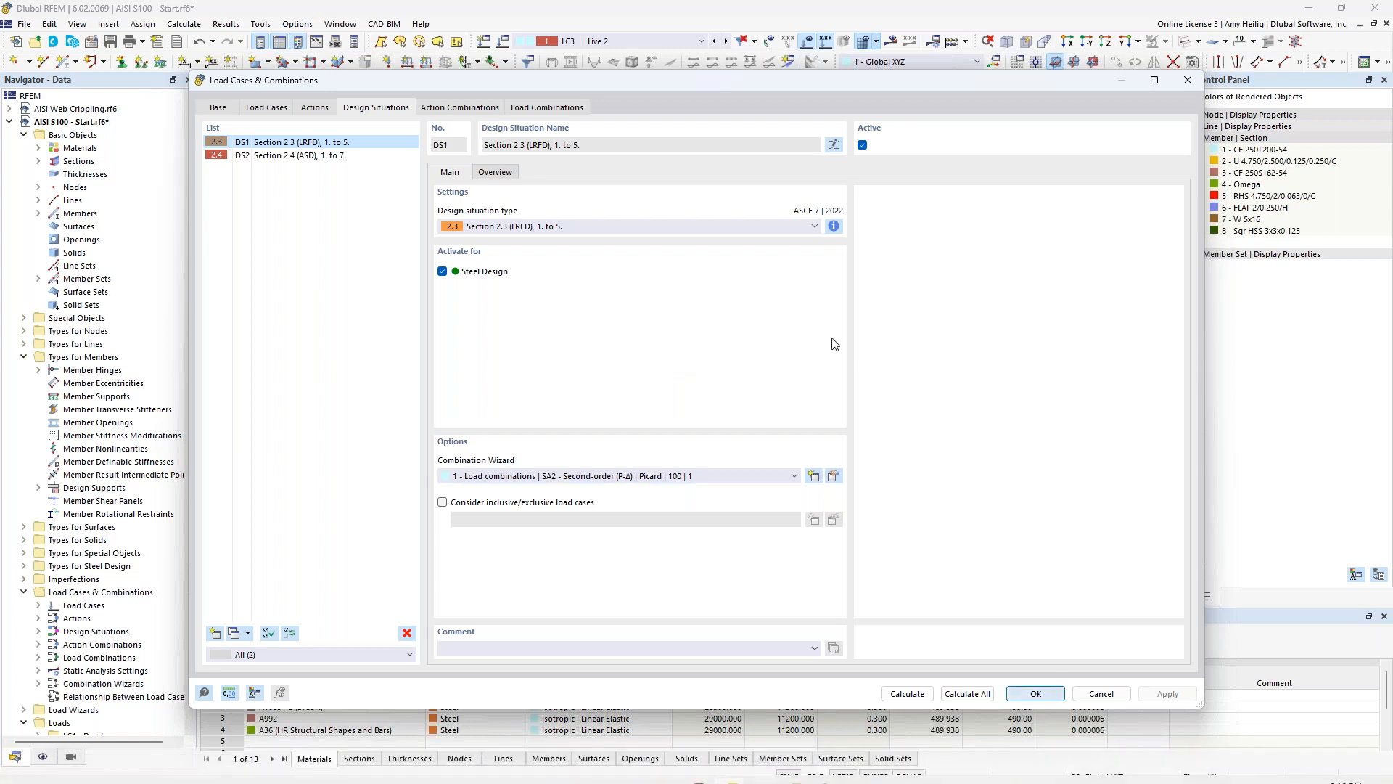
# - Redisplay load case LC3 Live 2 on the rack with the load combinations settings closed
pyautogui.click(609, 42)
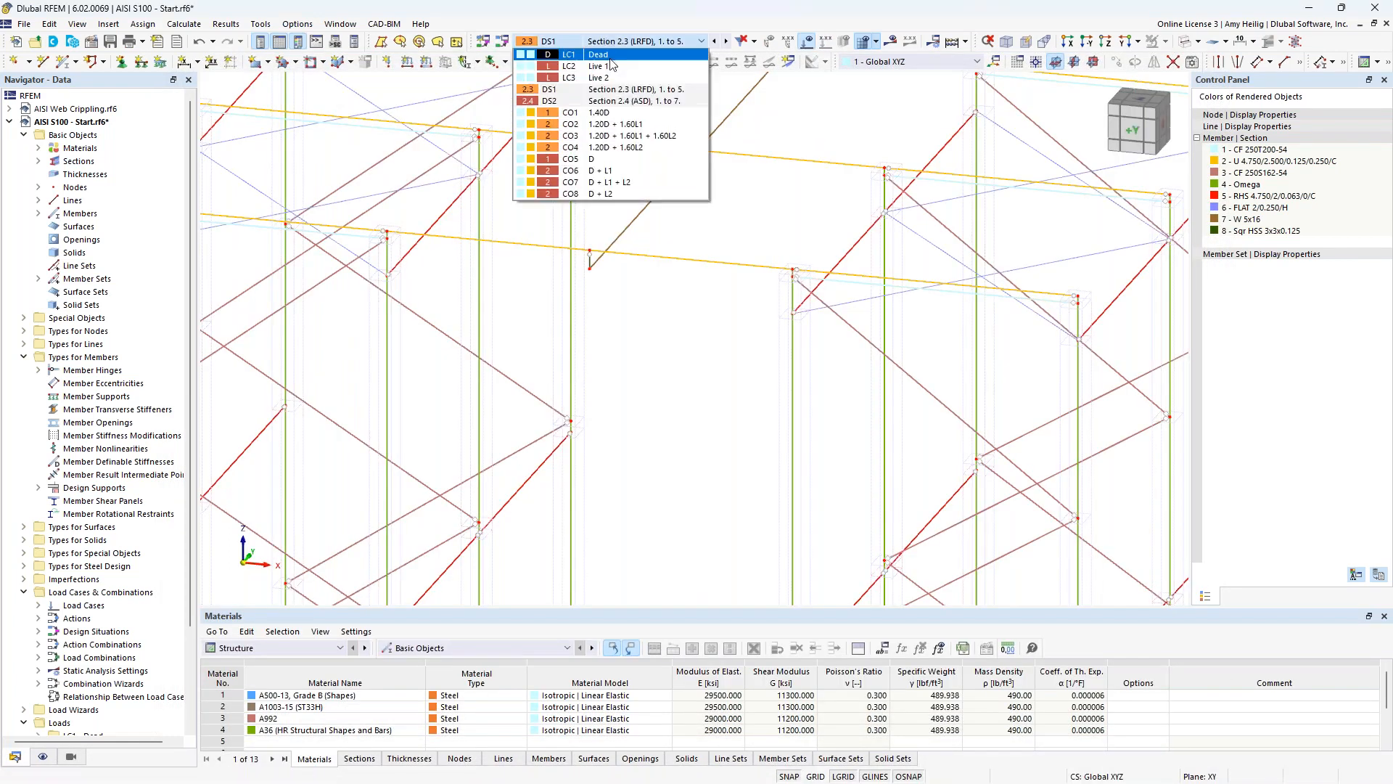
pyautogui.click(596, 78)
pyautogui.scroll(-5, 740, 203)
pyautogui.scroll(-2, 740, 203)
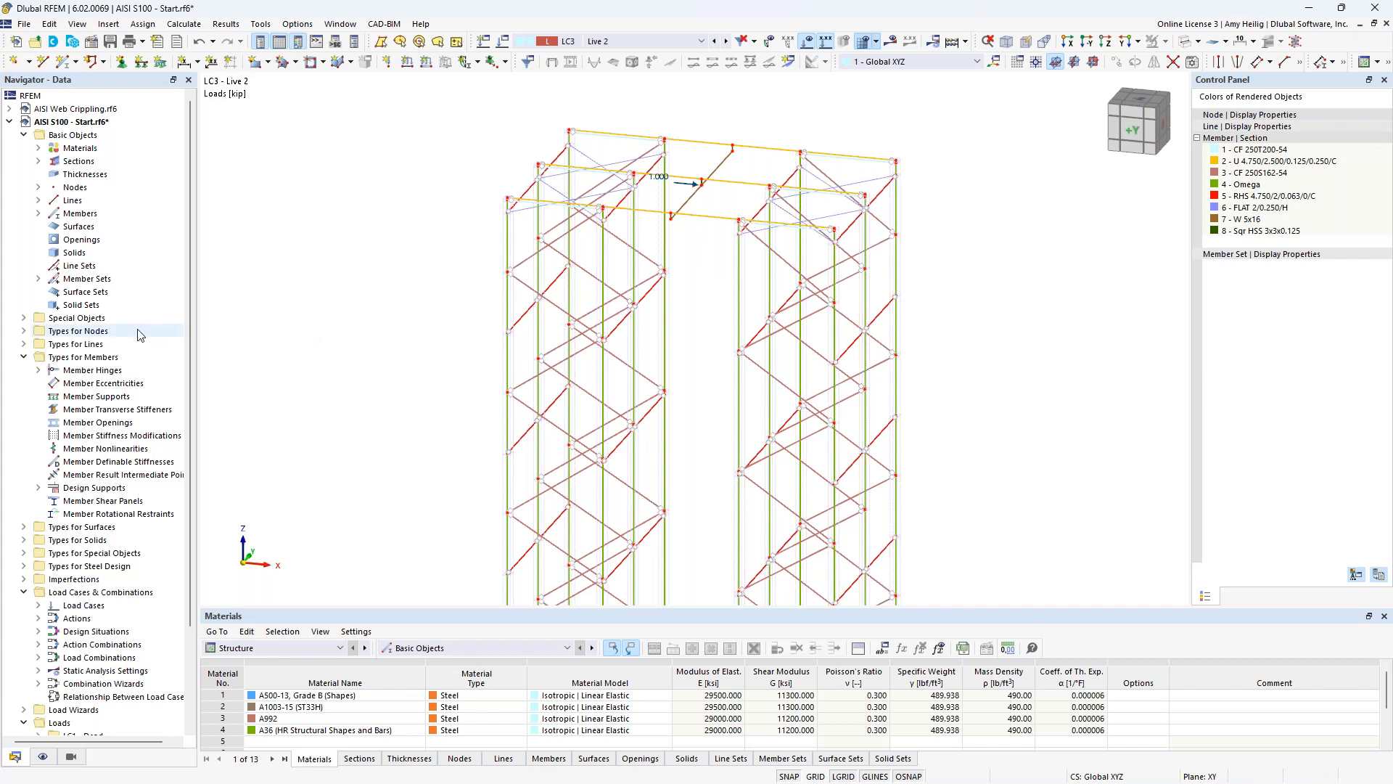
# - Isolate all twelve continuous member sets with their related objects and turn off the display of hidden objects in the background
pyautogui.click(38, 278)
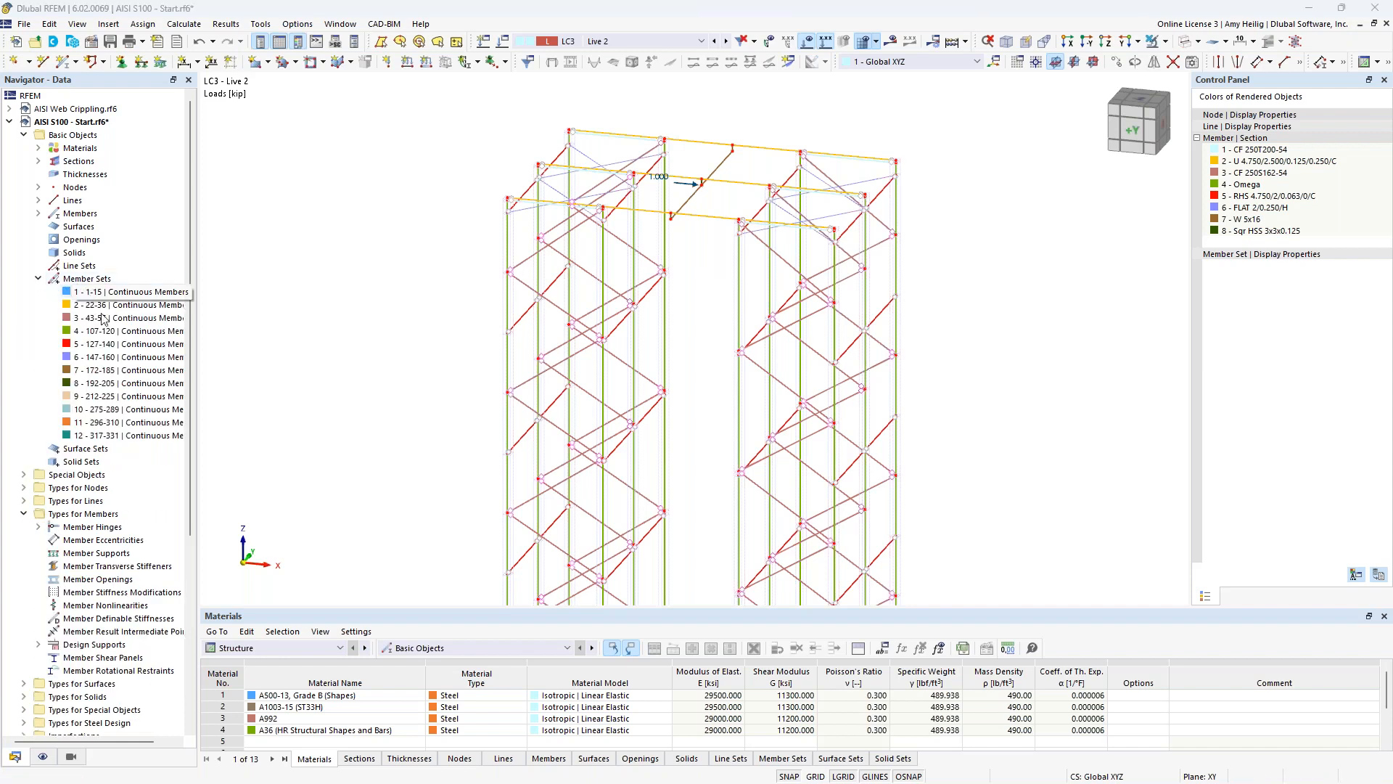
pyautogui.keyDown('shift'); pyautogui.click(145, 436); pyautogui.keyUp('shift')
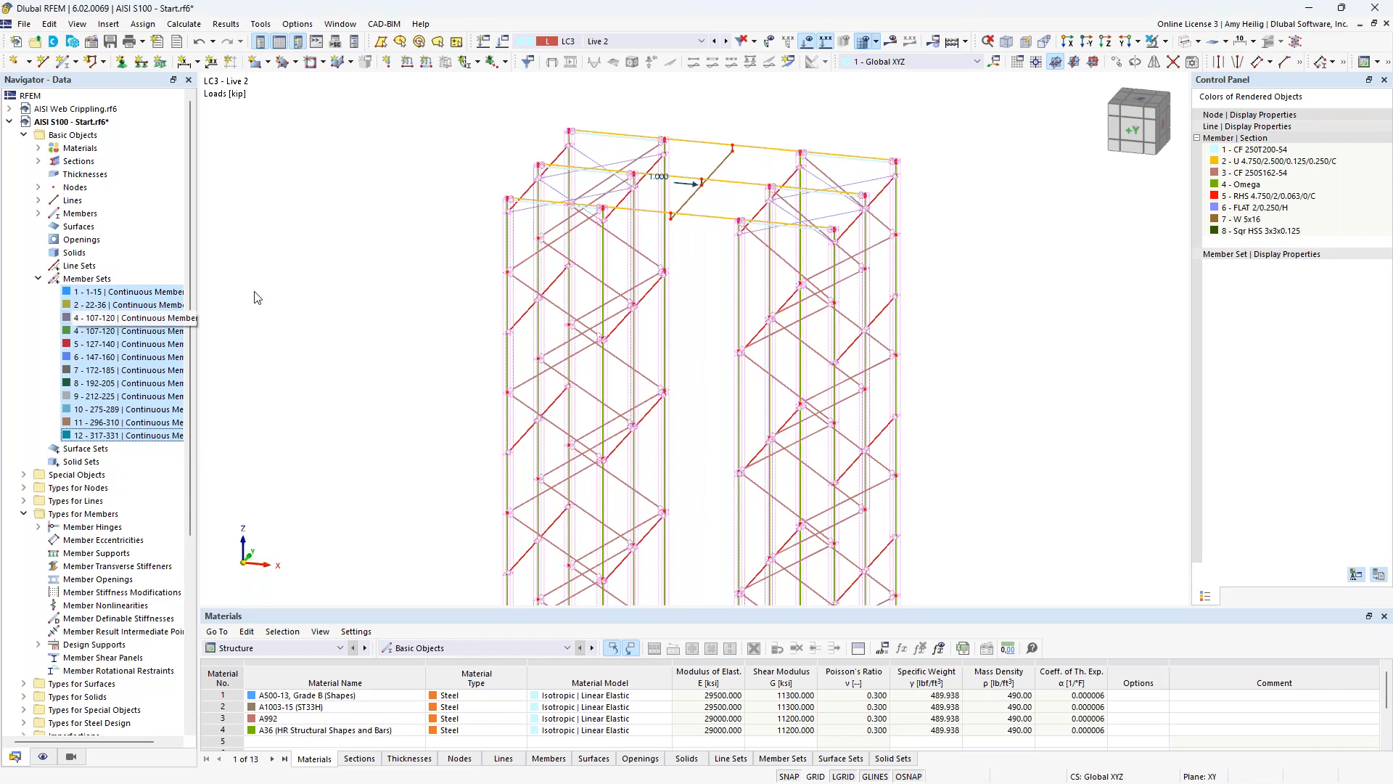
pyautogui.click(1153, 41)
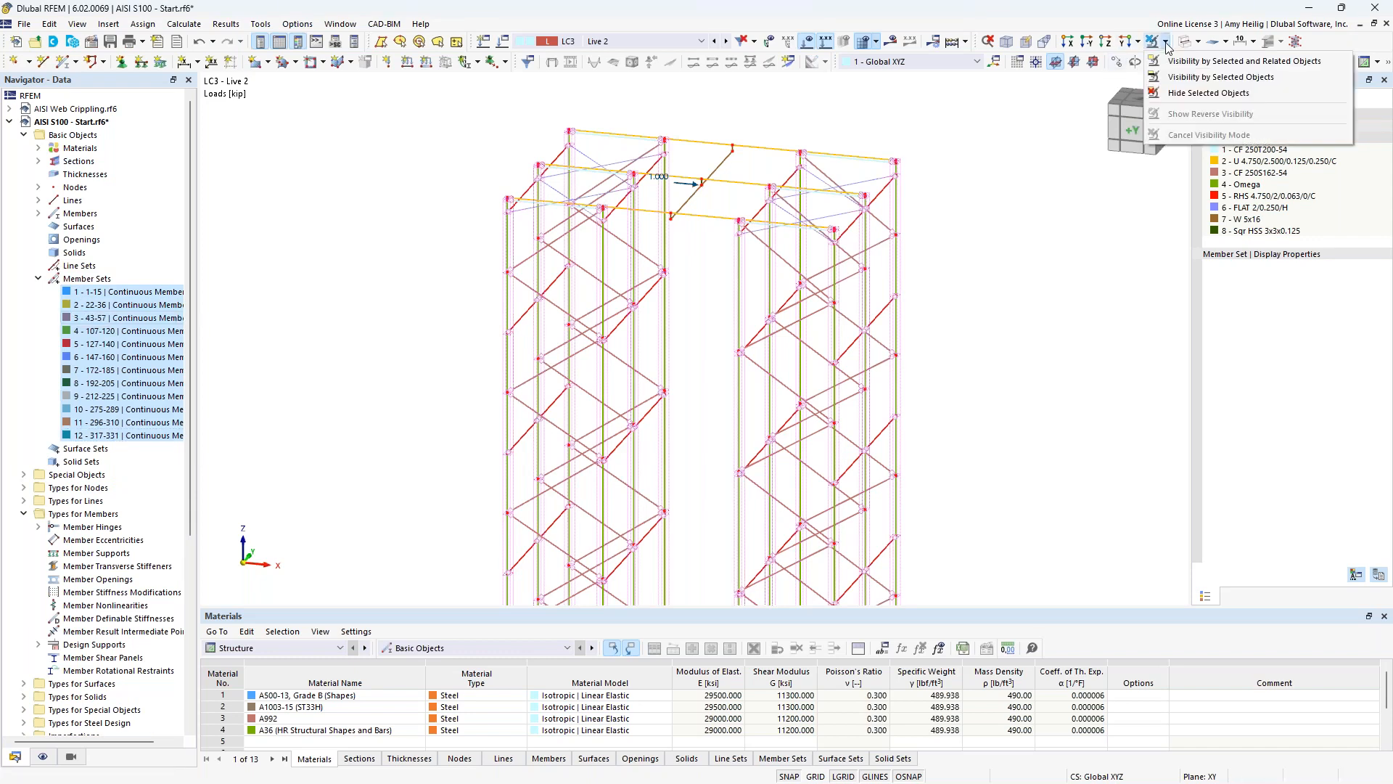
pyautogui.click(1190, 57)
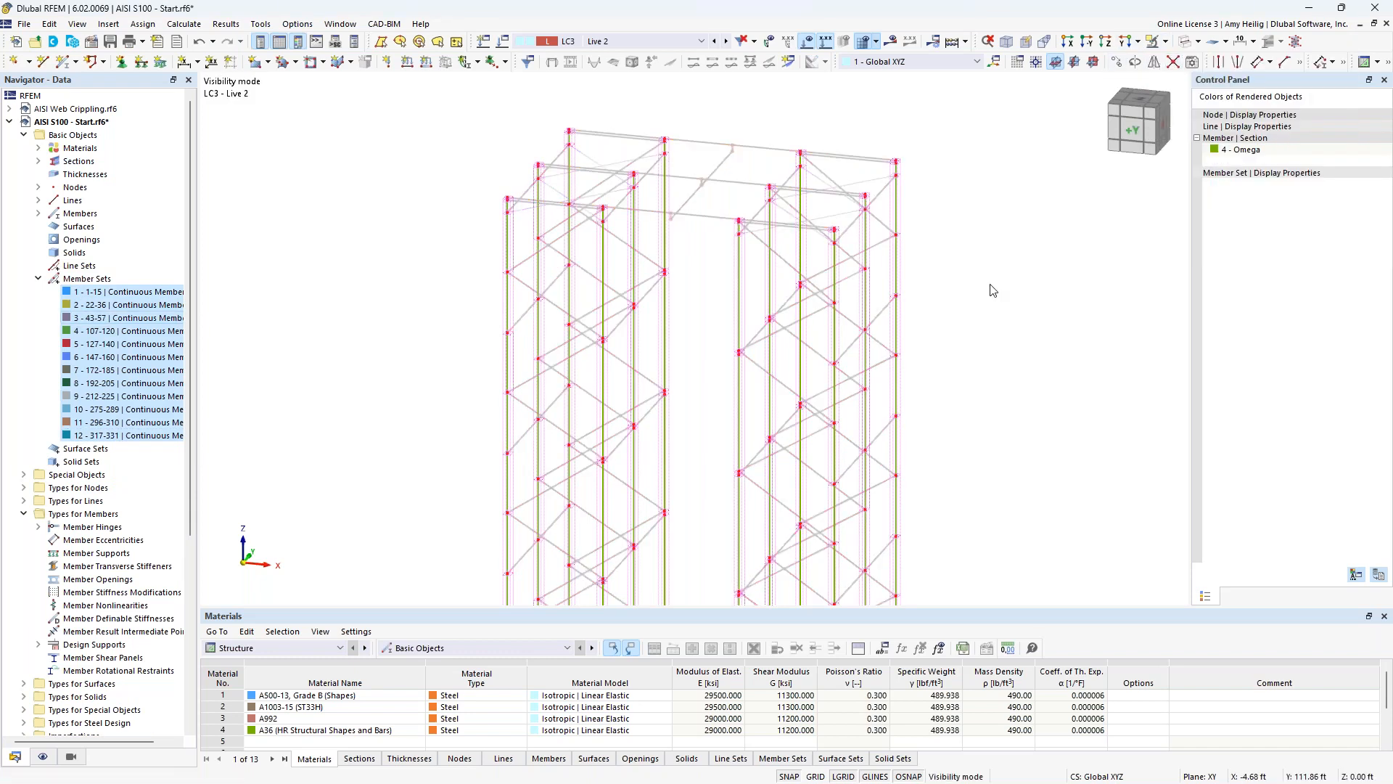
pyautogui.rightClick(978, 261)
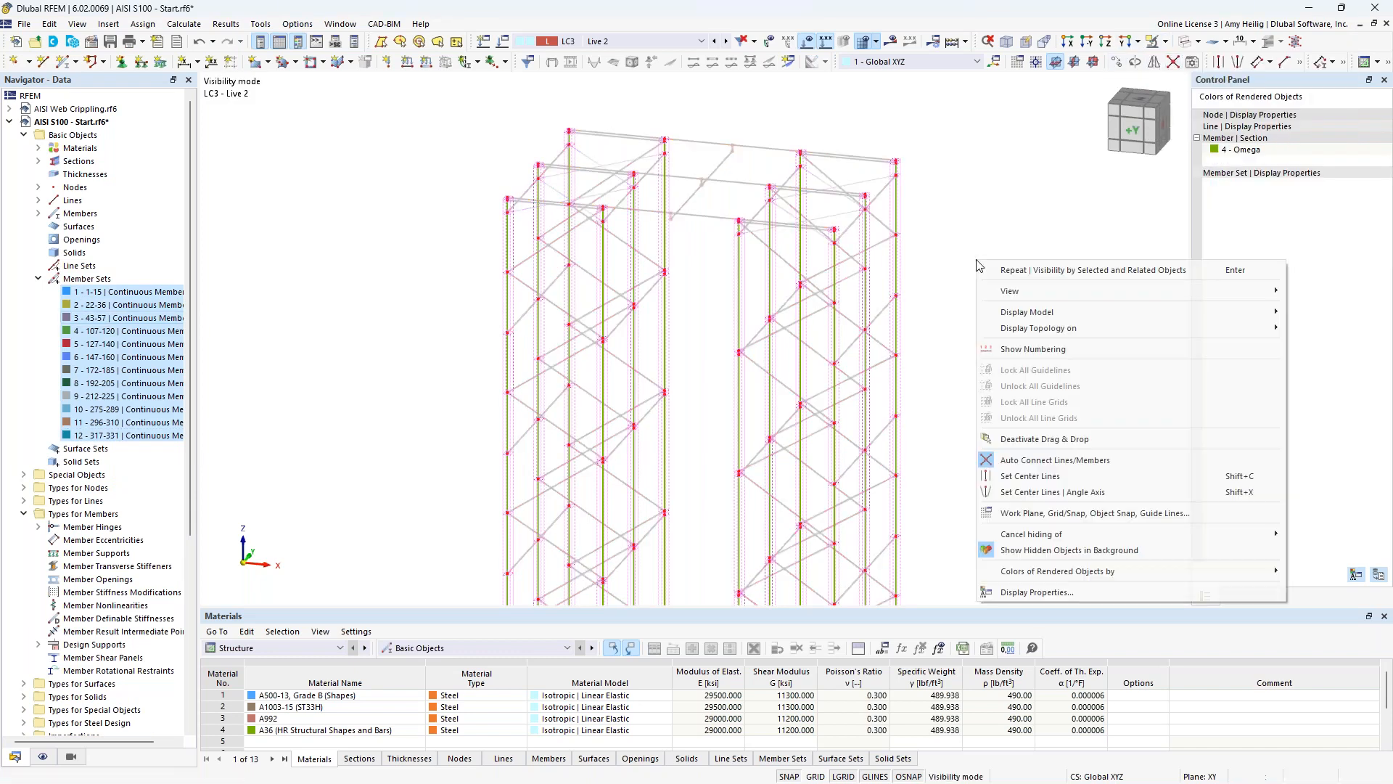
pyautogui.click(1038, 550)
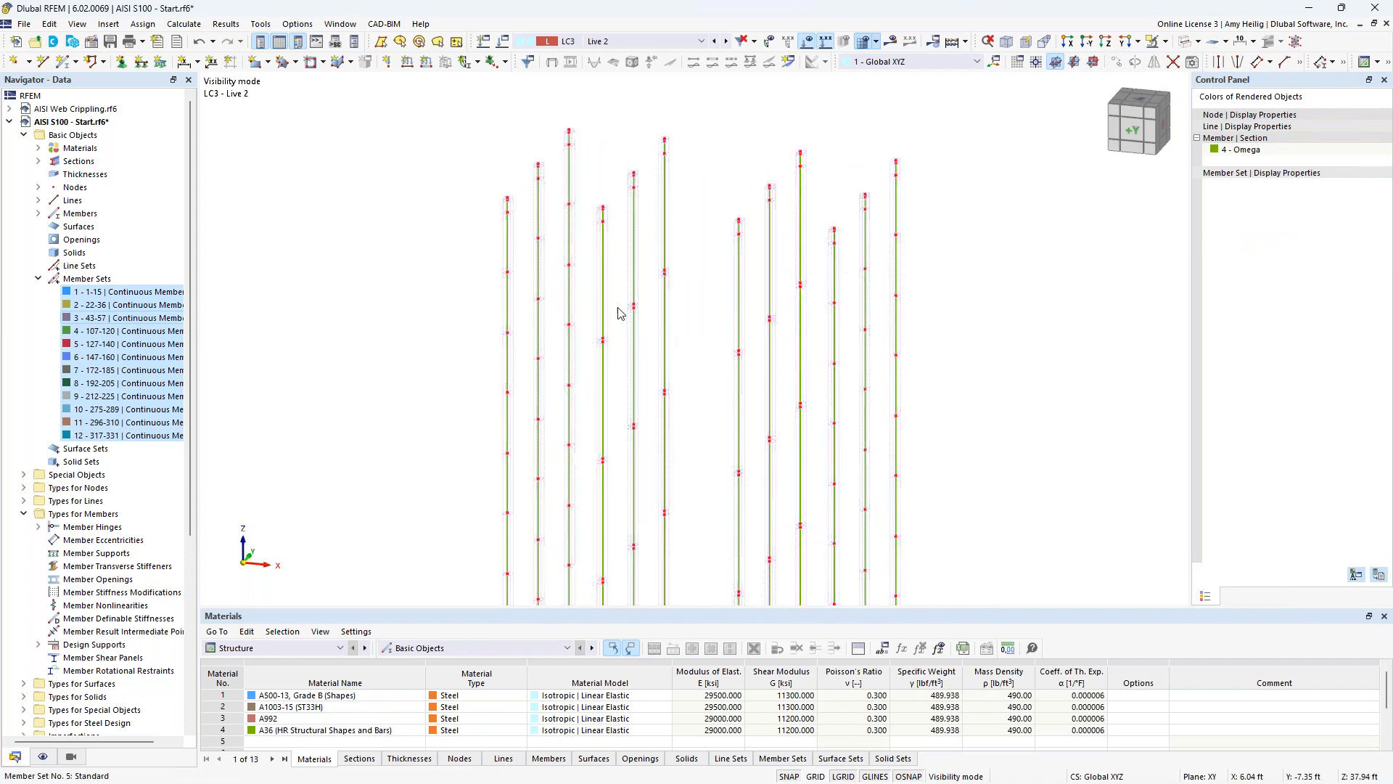
# - Turn on the members' local axis systems and view the isolated uprights in elevation along the Y axis
pyautogui.rightClick(602, 289)
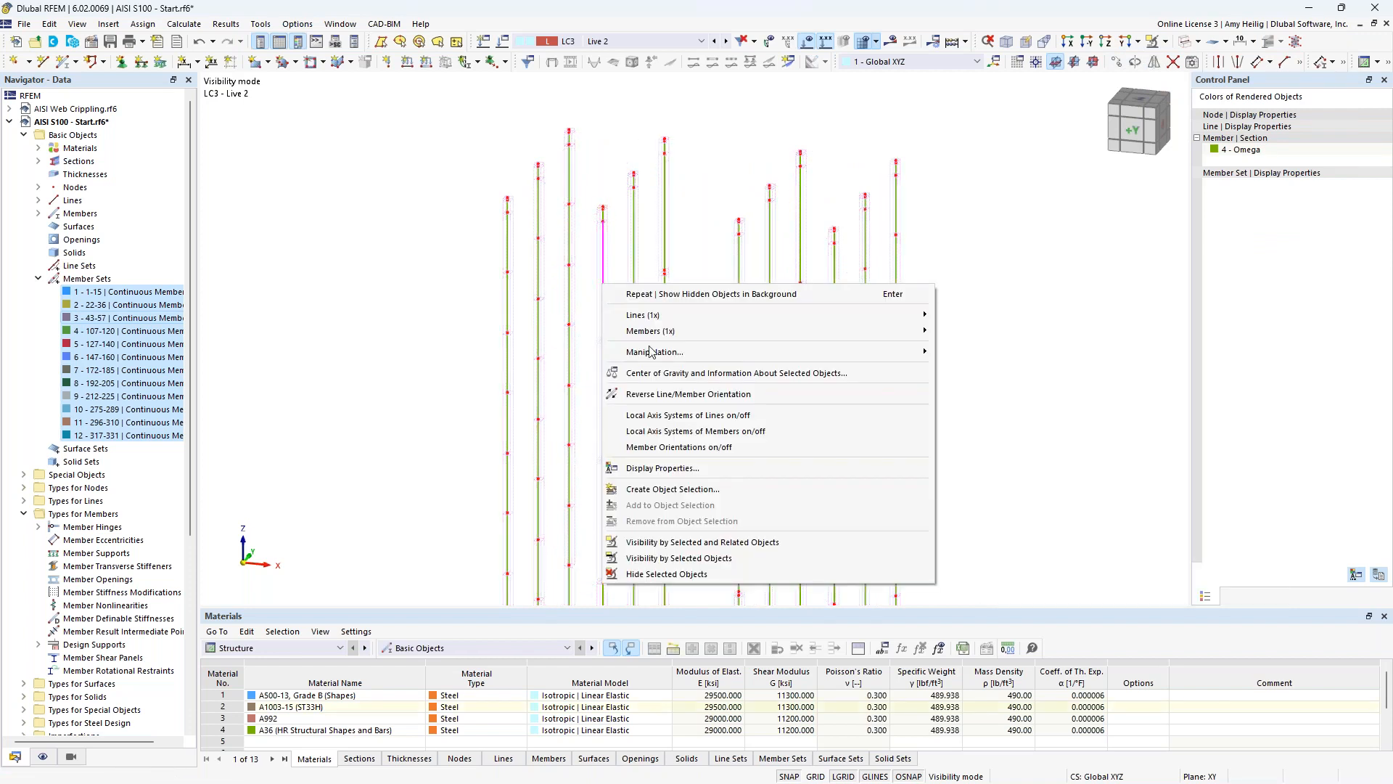
pyautogui.click(665, 434)
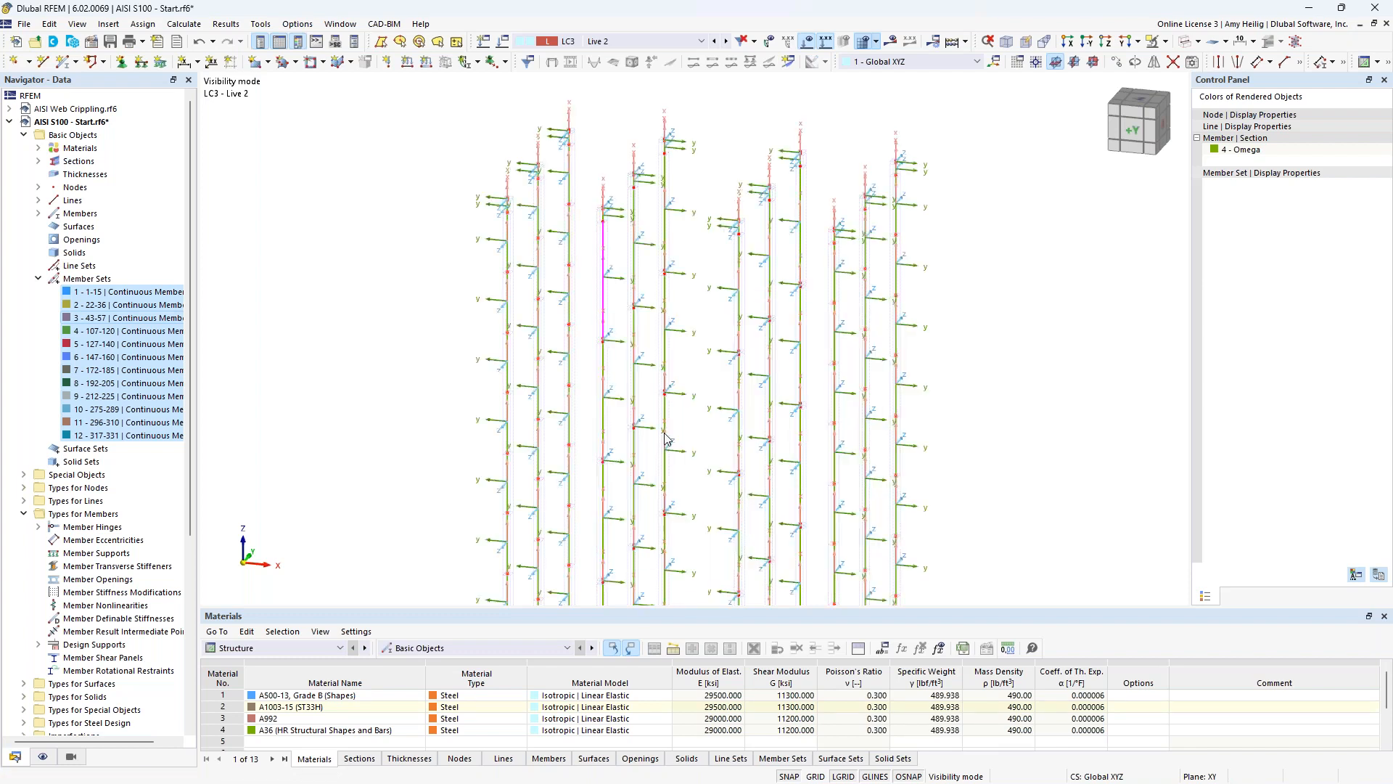
pyautogui.scroll(-2, 700, 393)
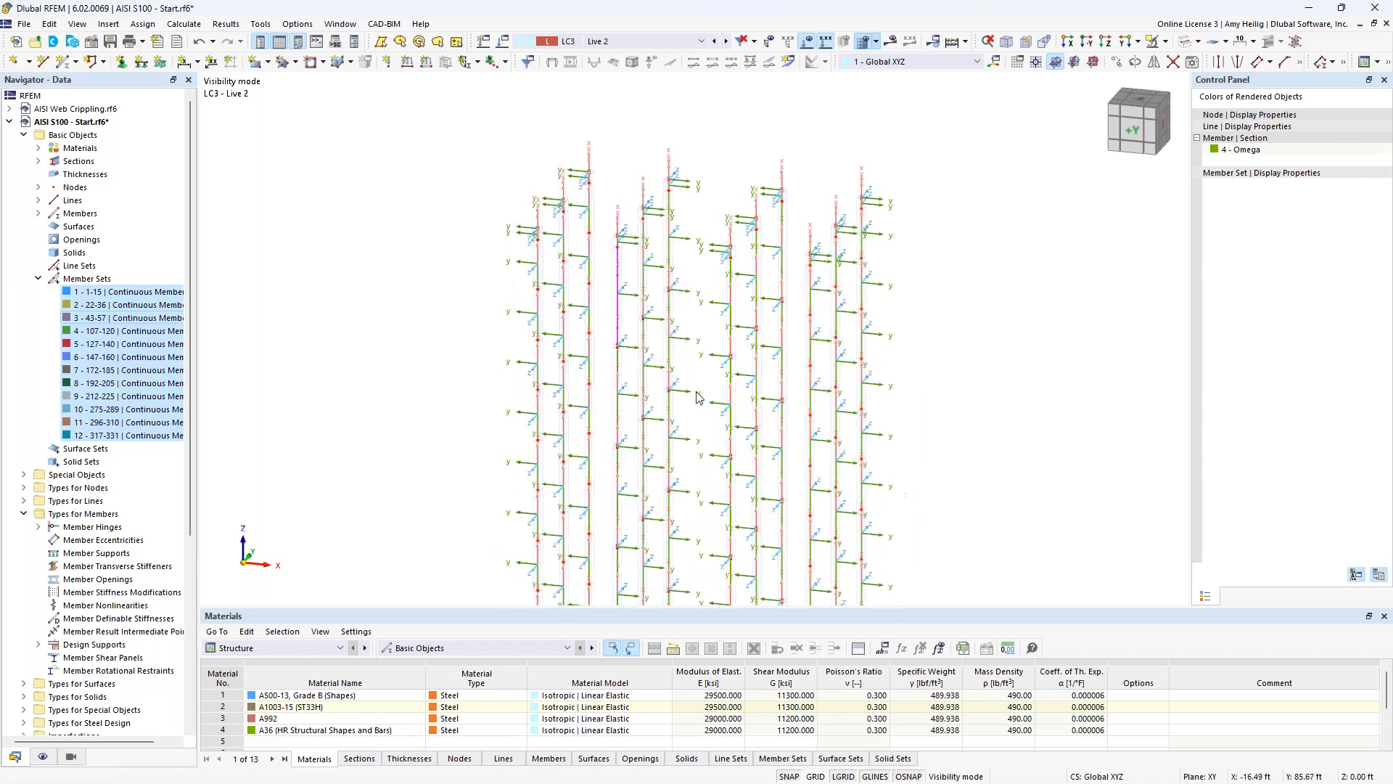
pyautogui.keyDown('ctrl'); pyautogui.moveTo(700, 393); pyautogui.dragTo(709, 385, button='middle'); pyautogui.keyUp('ctrl')
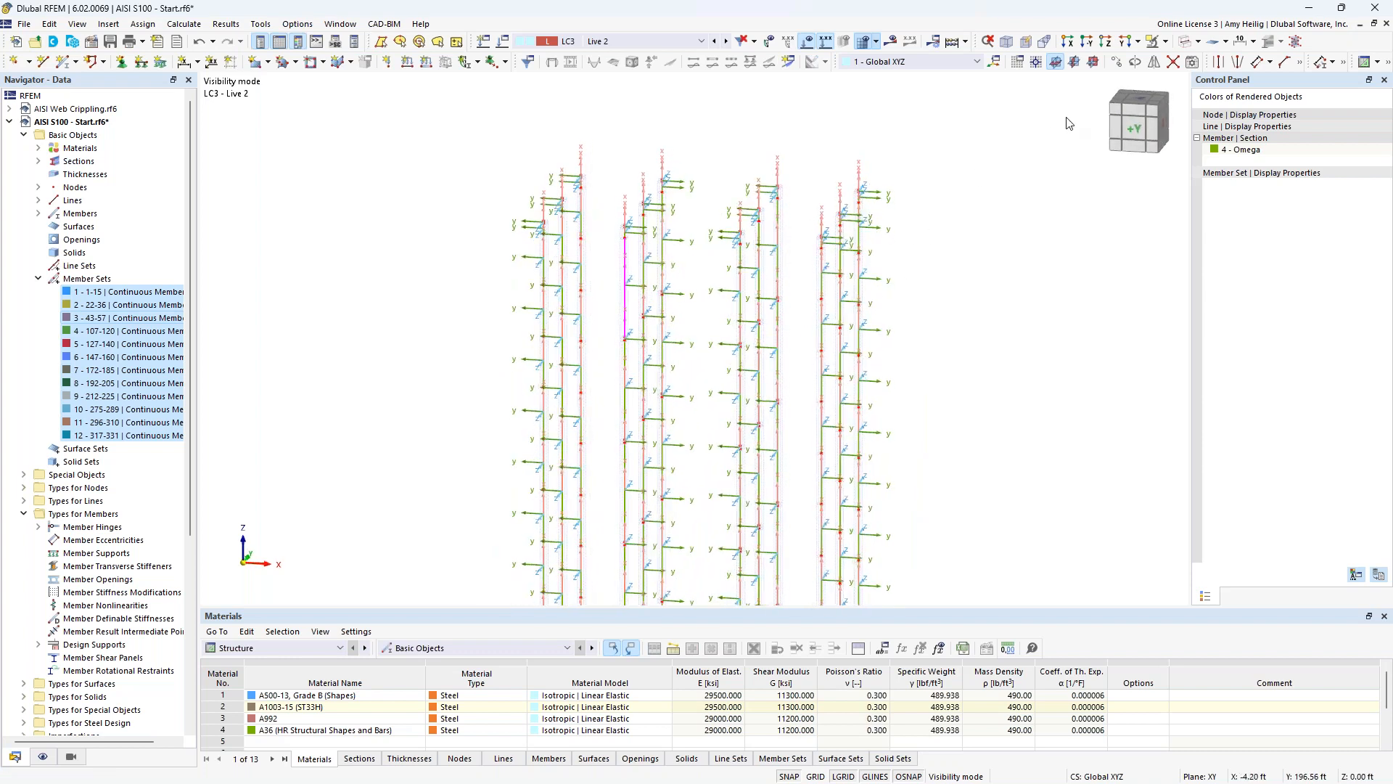
pyautogui.click(1138, 42)
pyautogui.click(1154, 106)
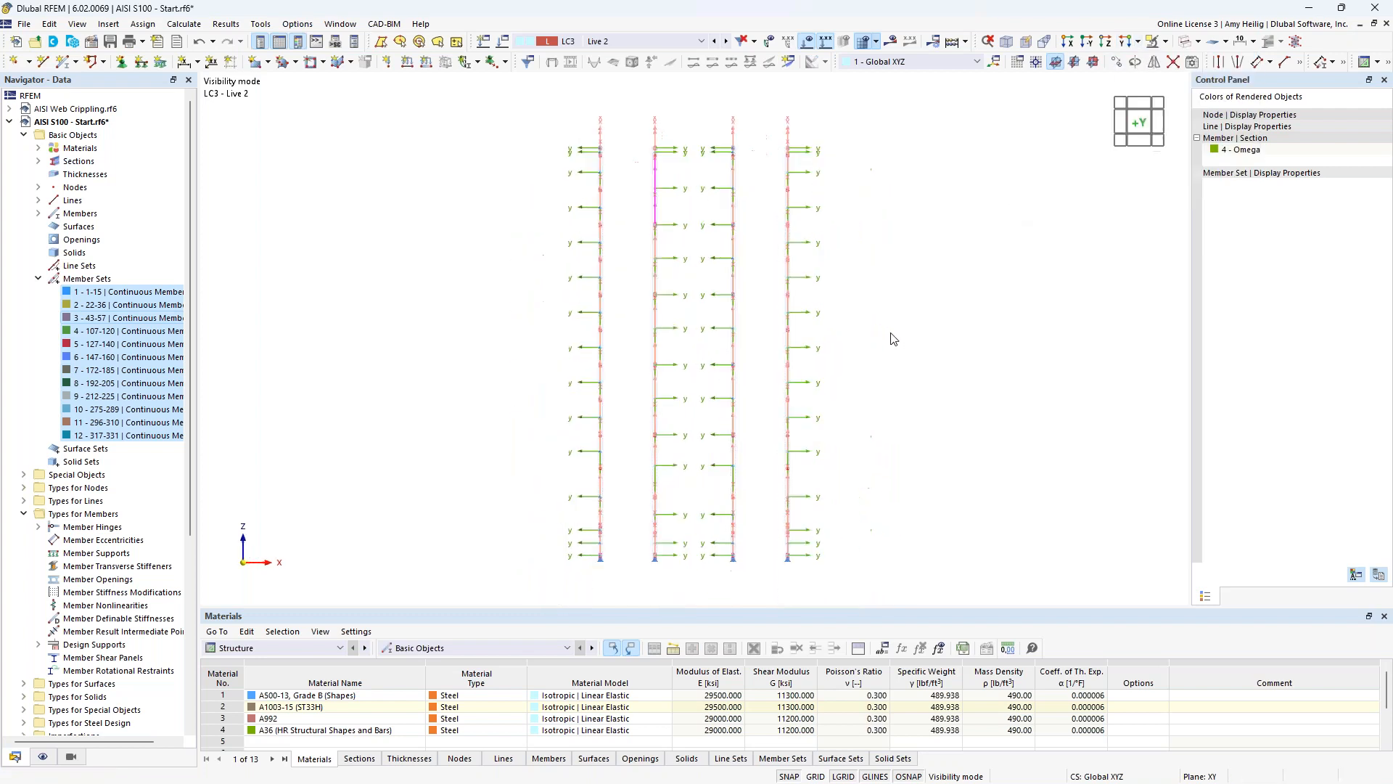
# - Create two imperfection cases, naming IC1 "Imp. X" and its copy IC2 "Imp. Y"
pyautogui.click(38, 279)
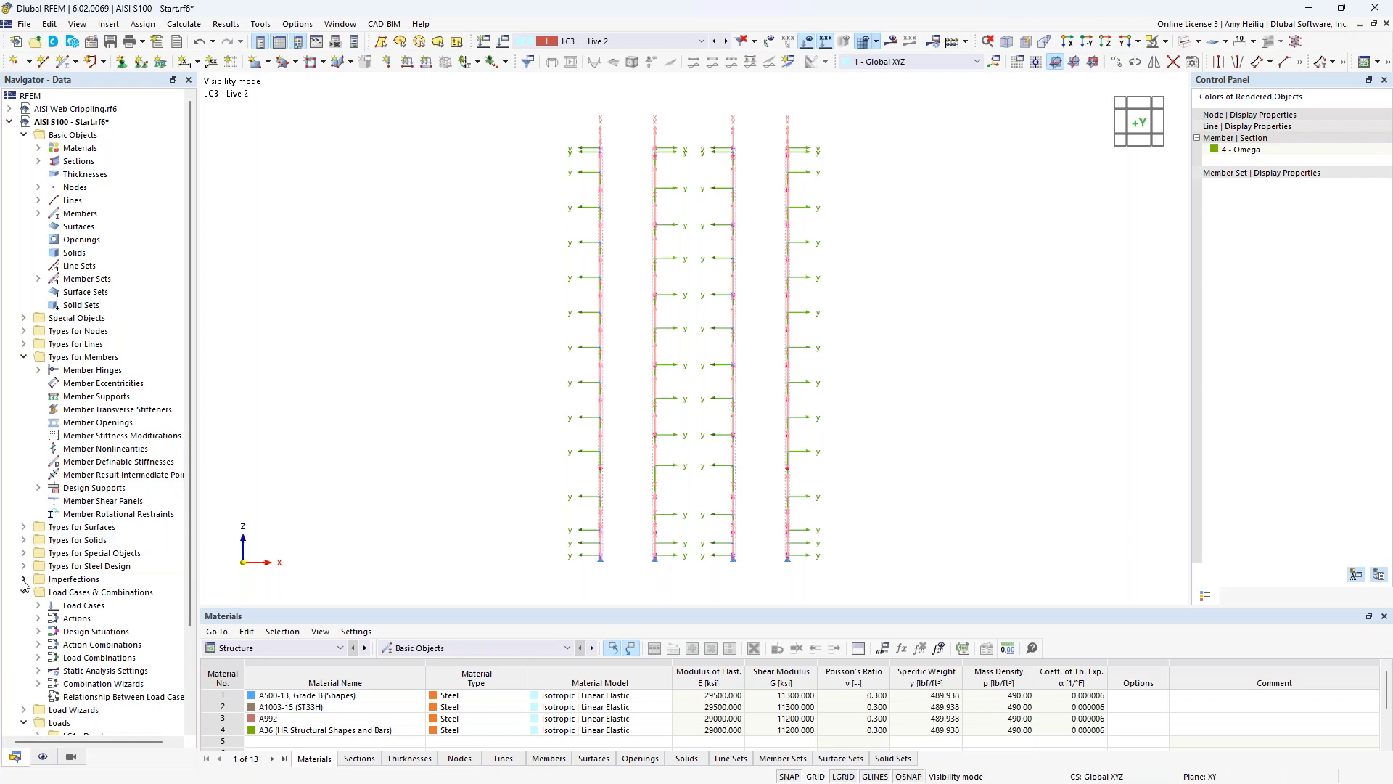
pyautogui.click(24, 357)
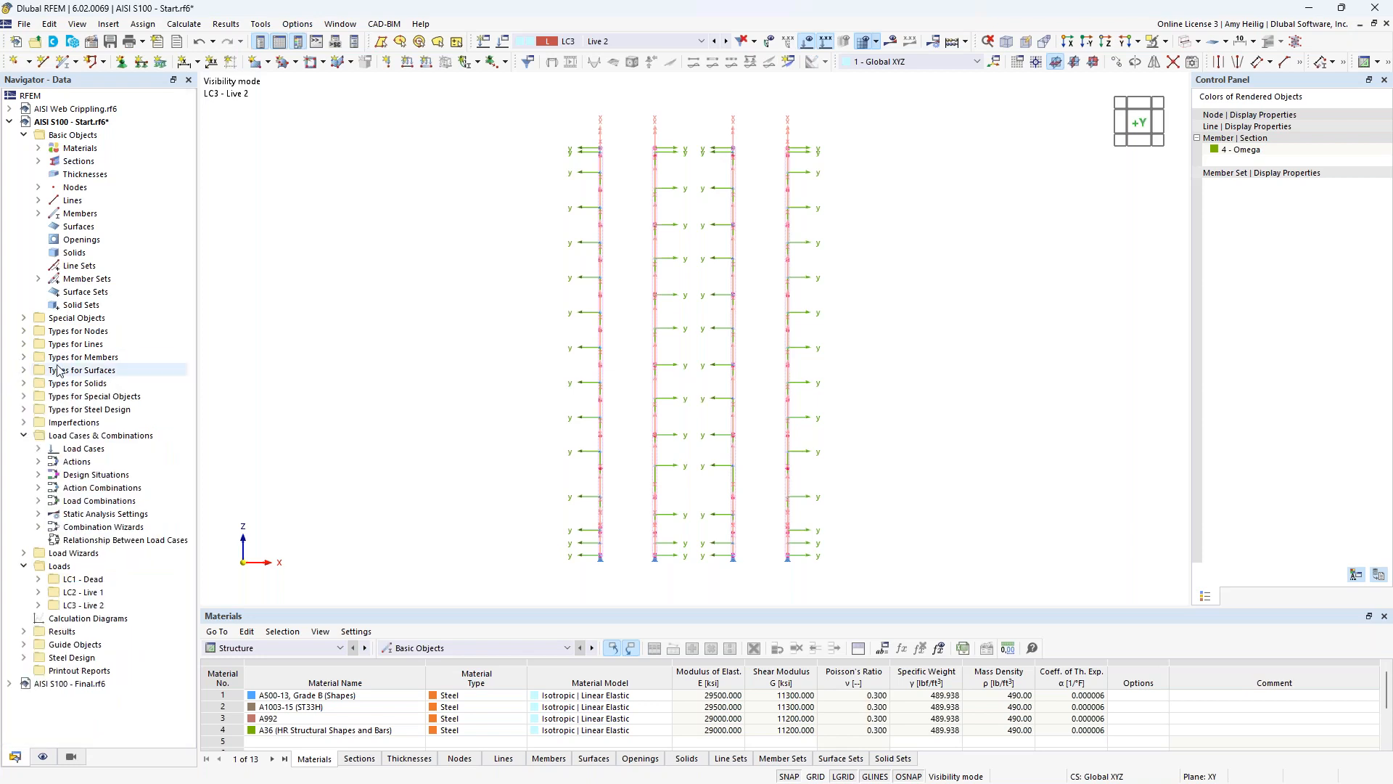
pyautogui.click(25, 422)
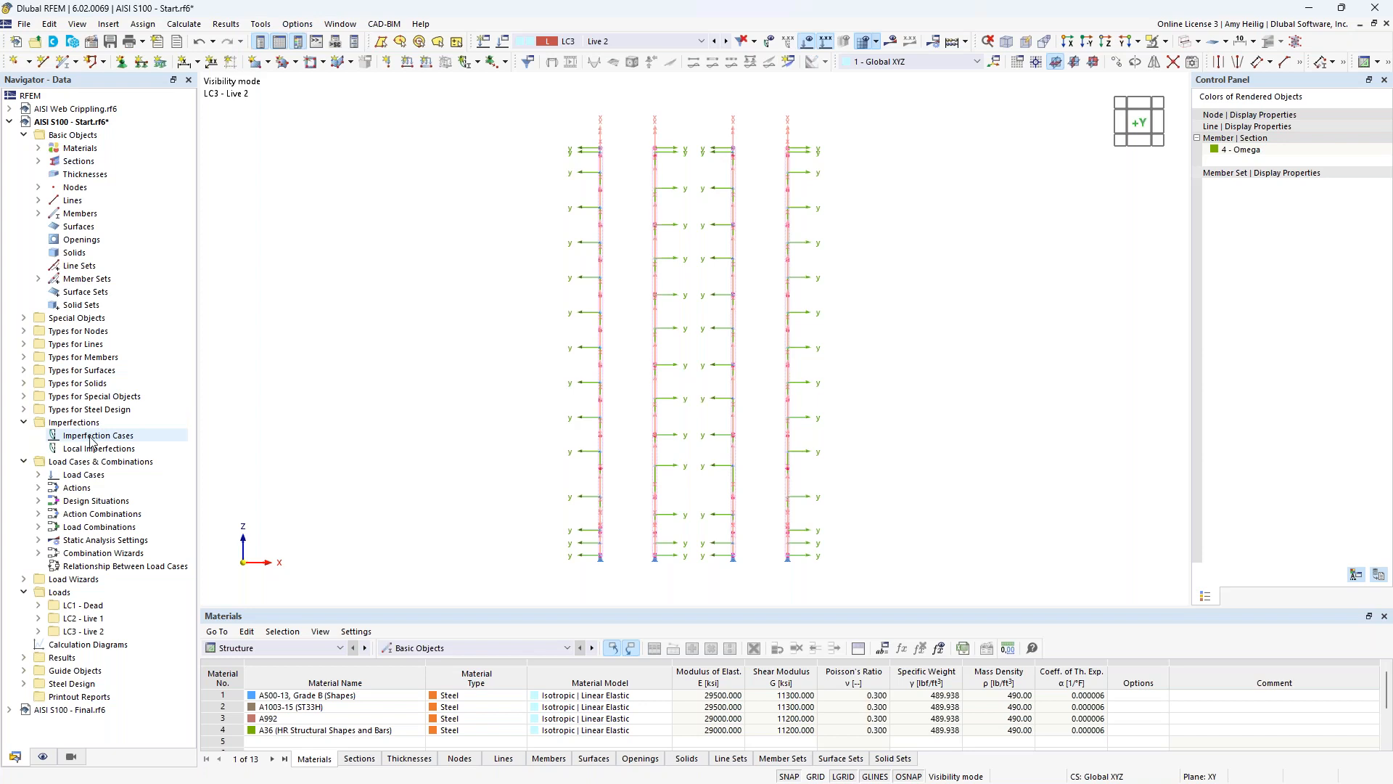
pyautogui.rightClick(90, 439)
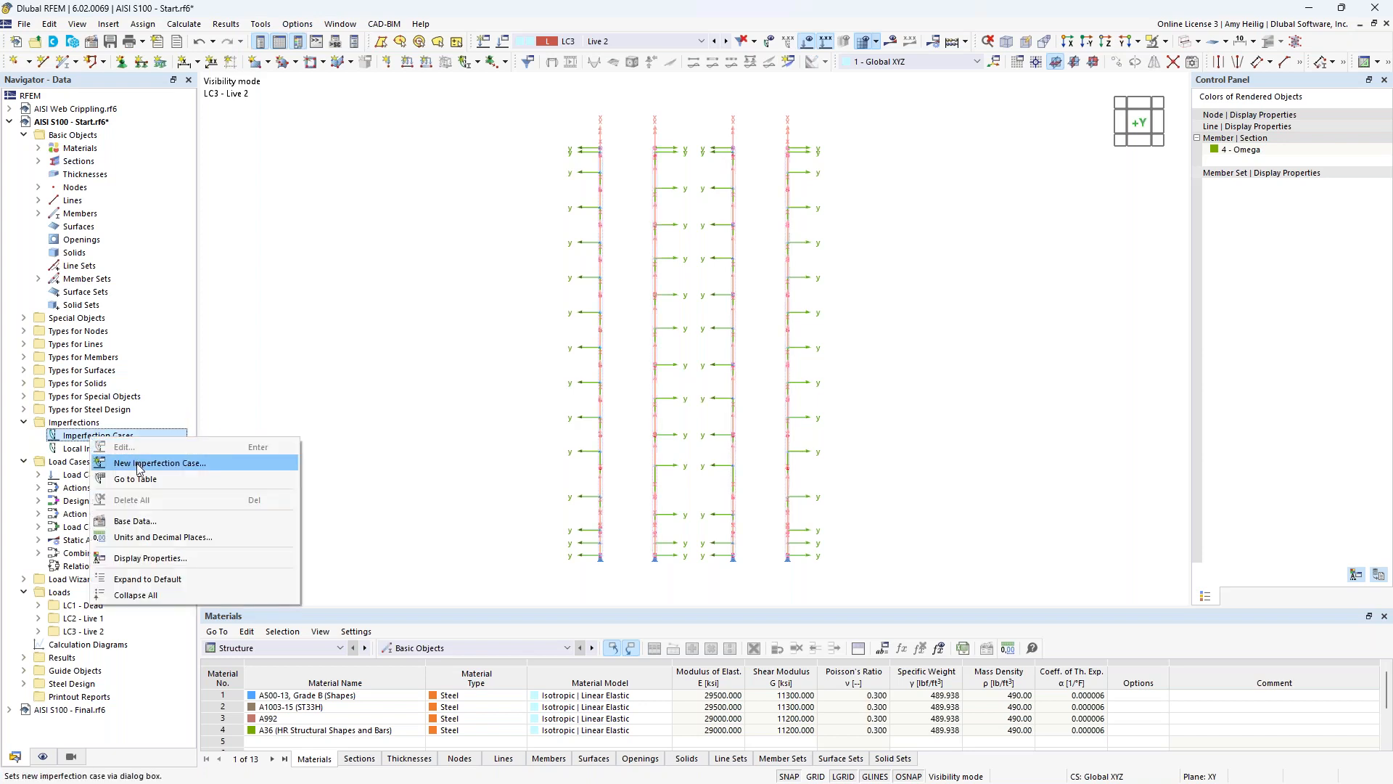
pyautogui.click(138, 465)
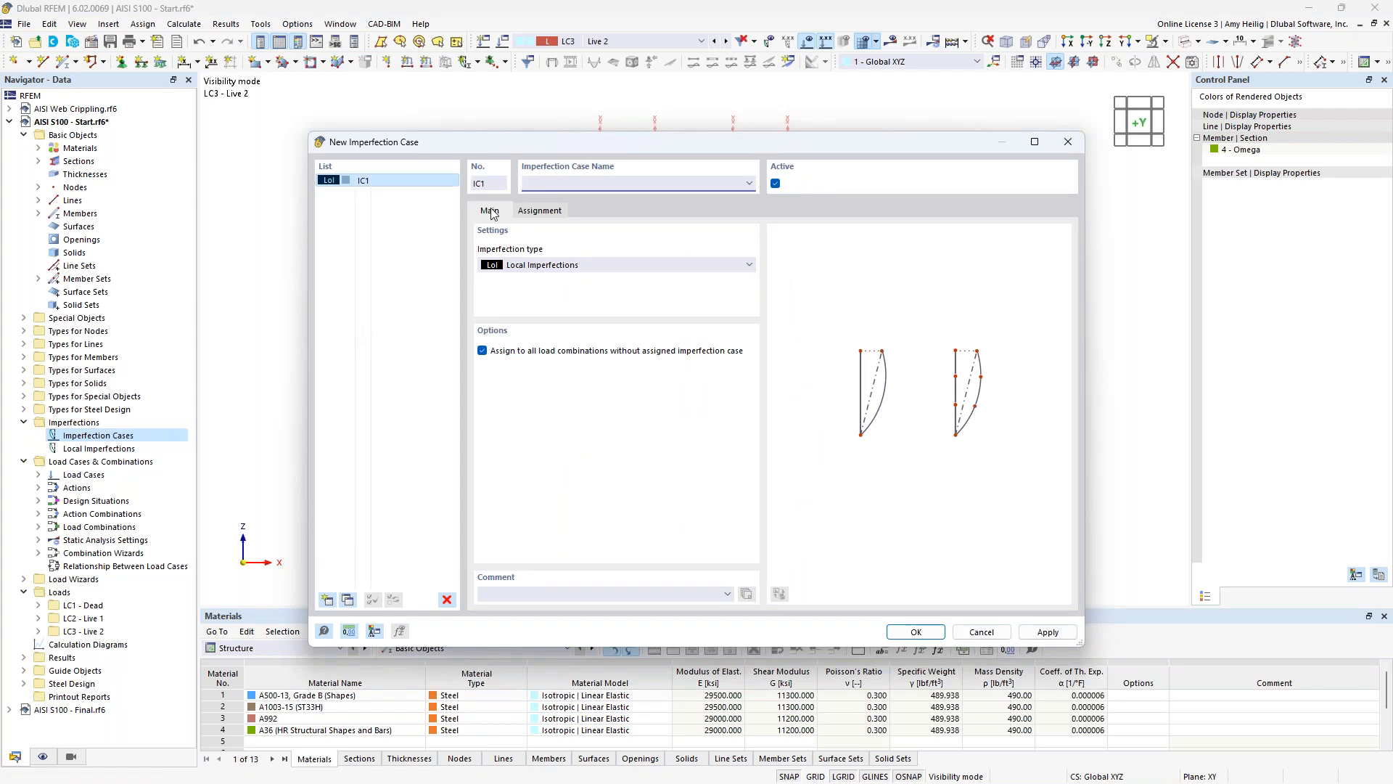
pyautogui.moveTo(534, 142); pyautogui.dragTo(778, 328)
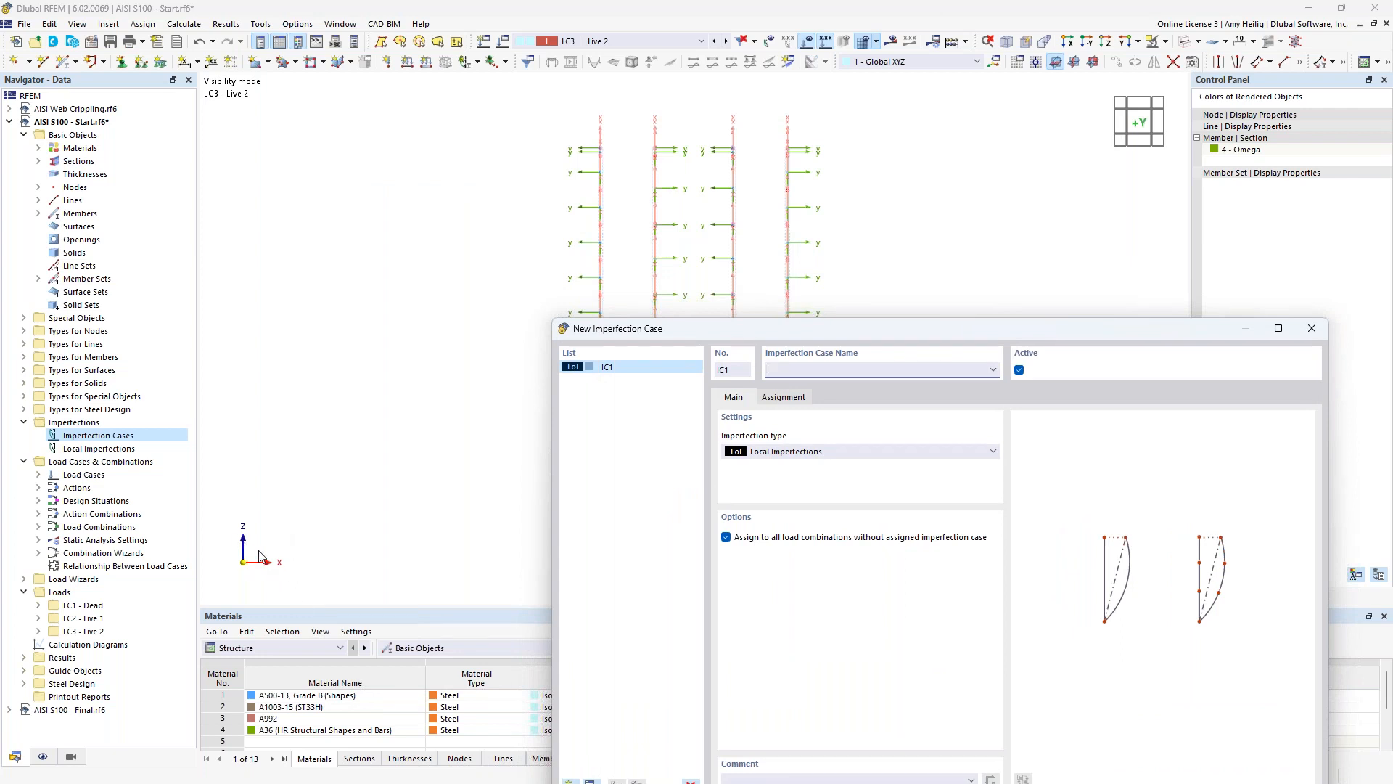
pyautogui.moveTo(743, 330); pyautogui.dragTo(512, 139)
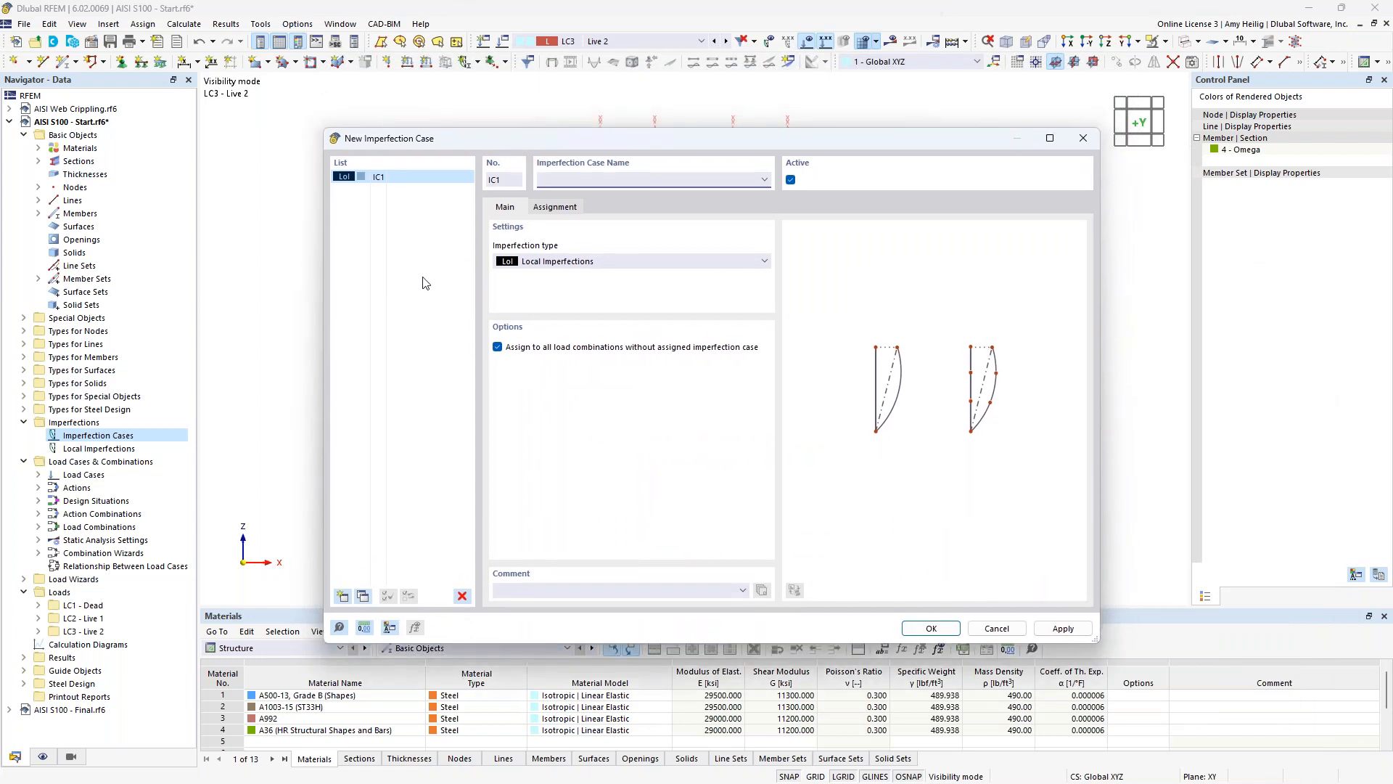
pyautogui.write('Imp')
pyautogui.click(363, 596)
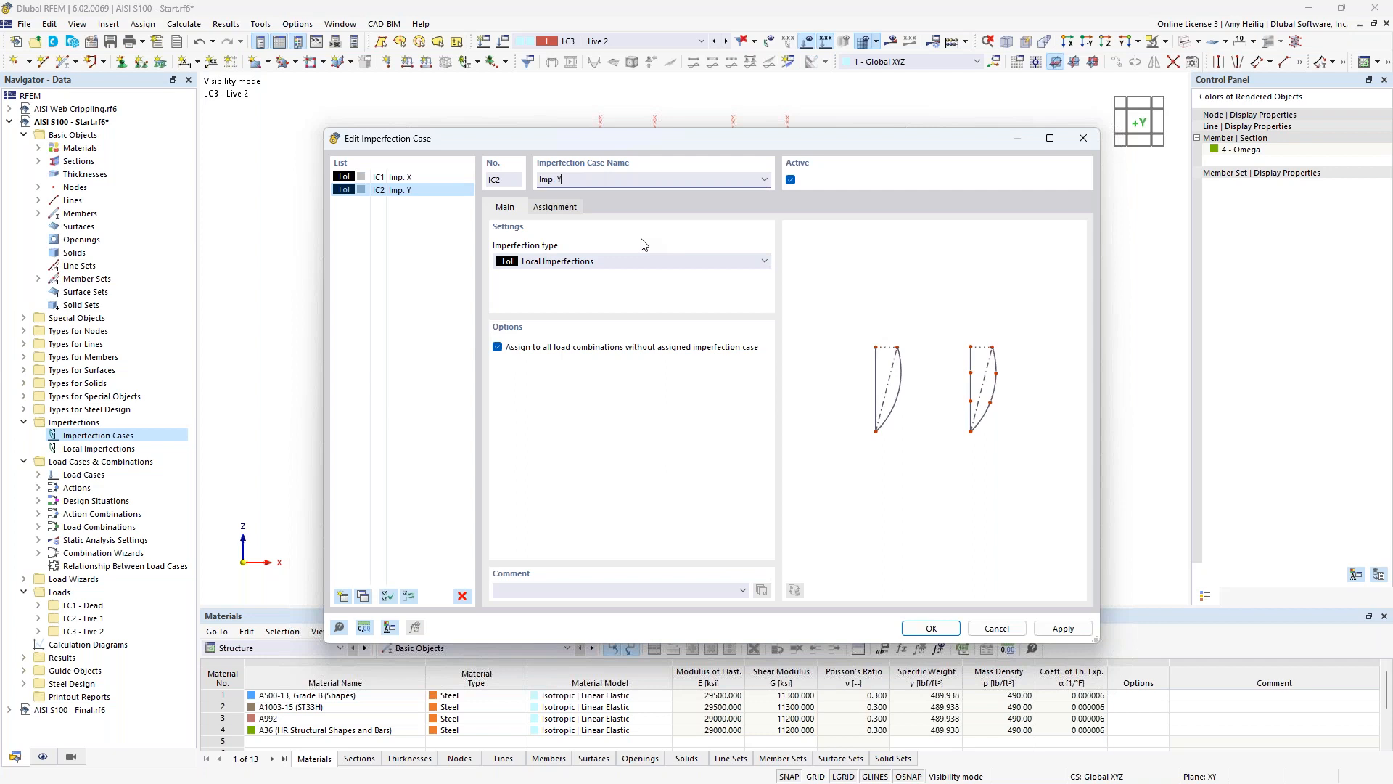
# - Keep Local Imperfections as the type for Imp. Y, review the load combinations assigned to both imperfection cases, and confirm them
pyautogui.click(573, 263)
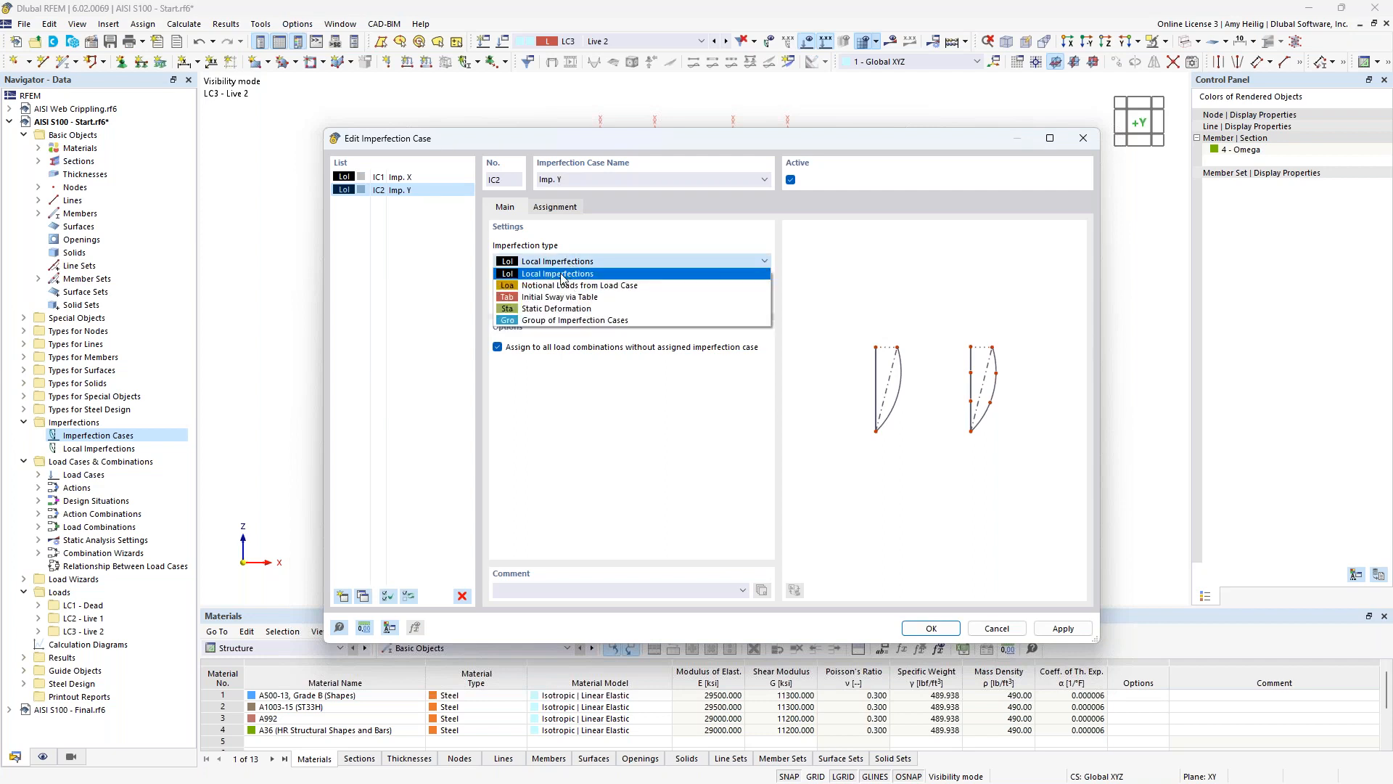
pyautogui.click(593, 250)
pyautogui.click(555, 208)
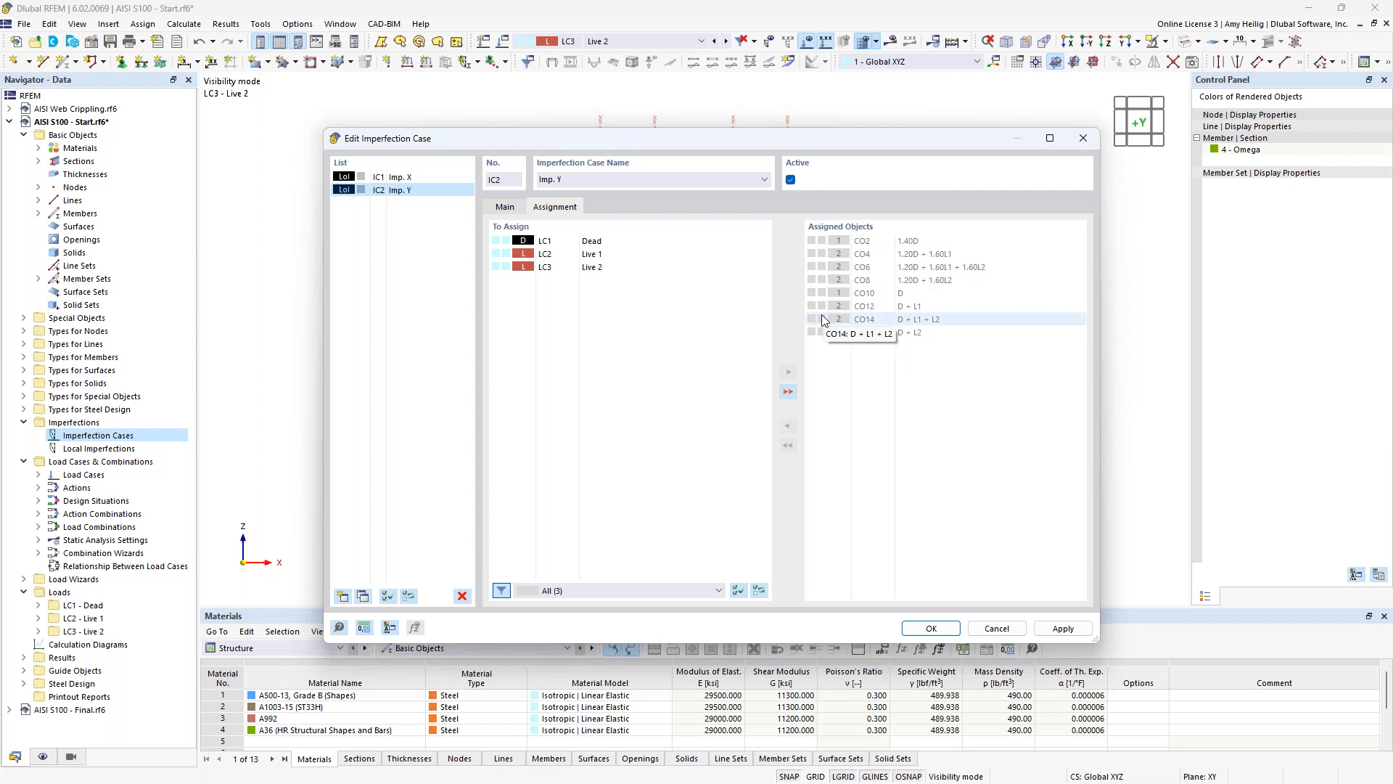
pyautogui.click(396, 179)
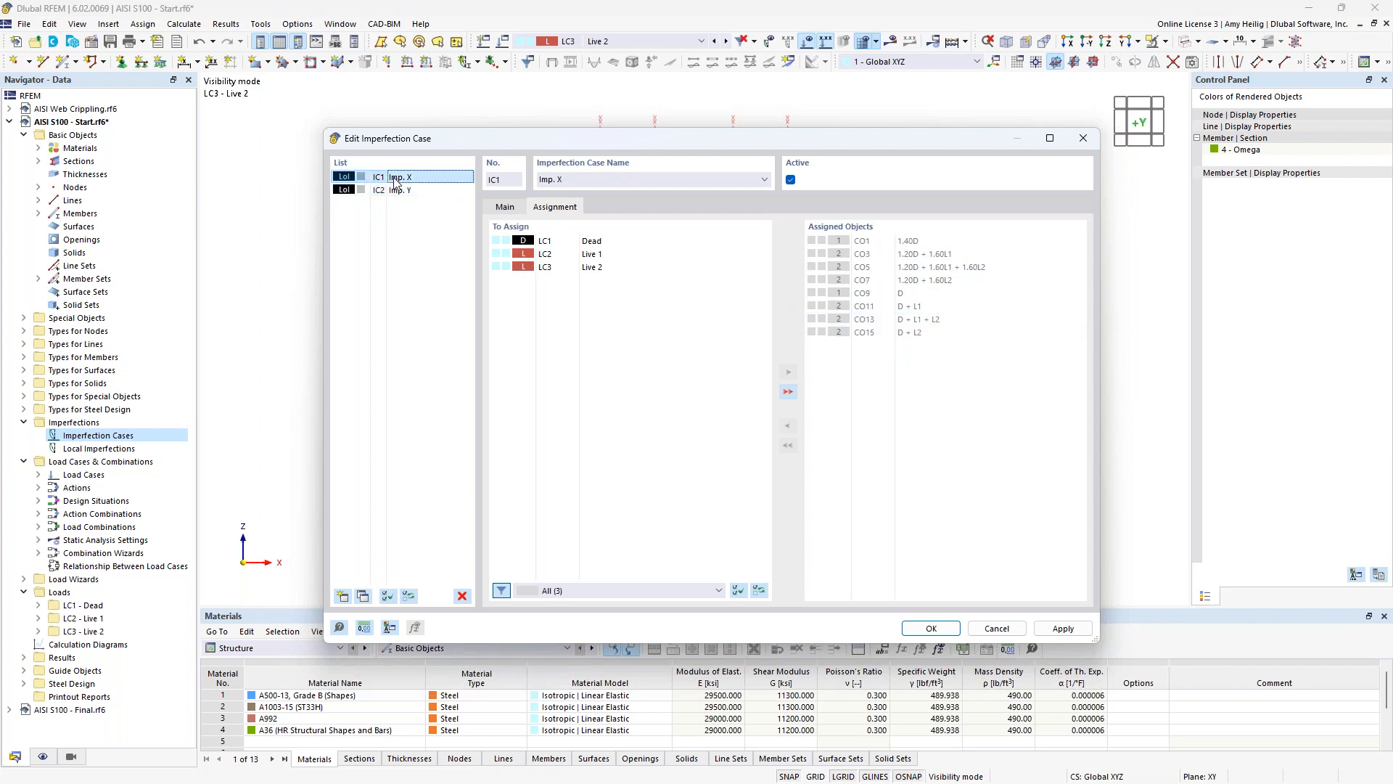
pyautogui.click(914, 629)
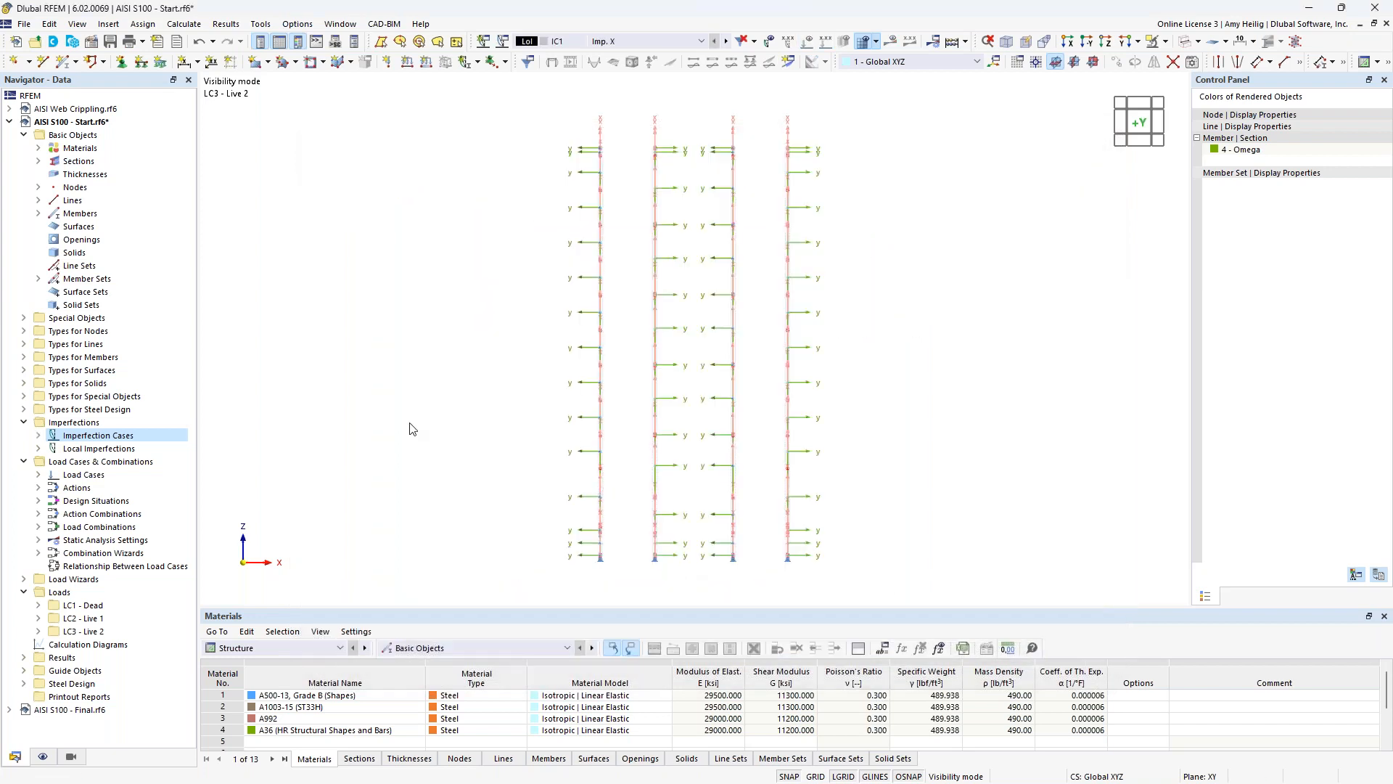
# - Start a new member set imperfection under IC1 - Imp. X as an Initial Sway with definition type AISI S100-16 | Current
pyautogui.click(39, 448)
pyautogui.click(39, 436)
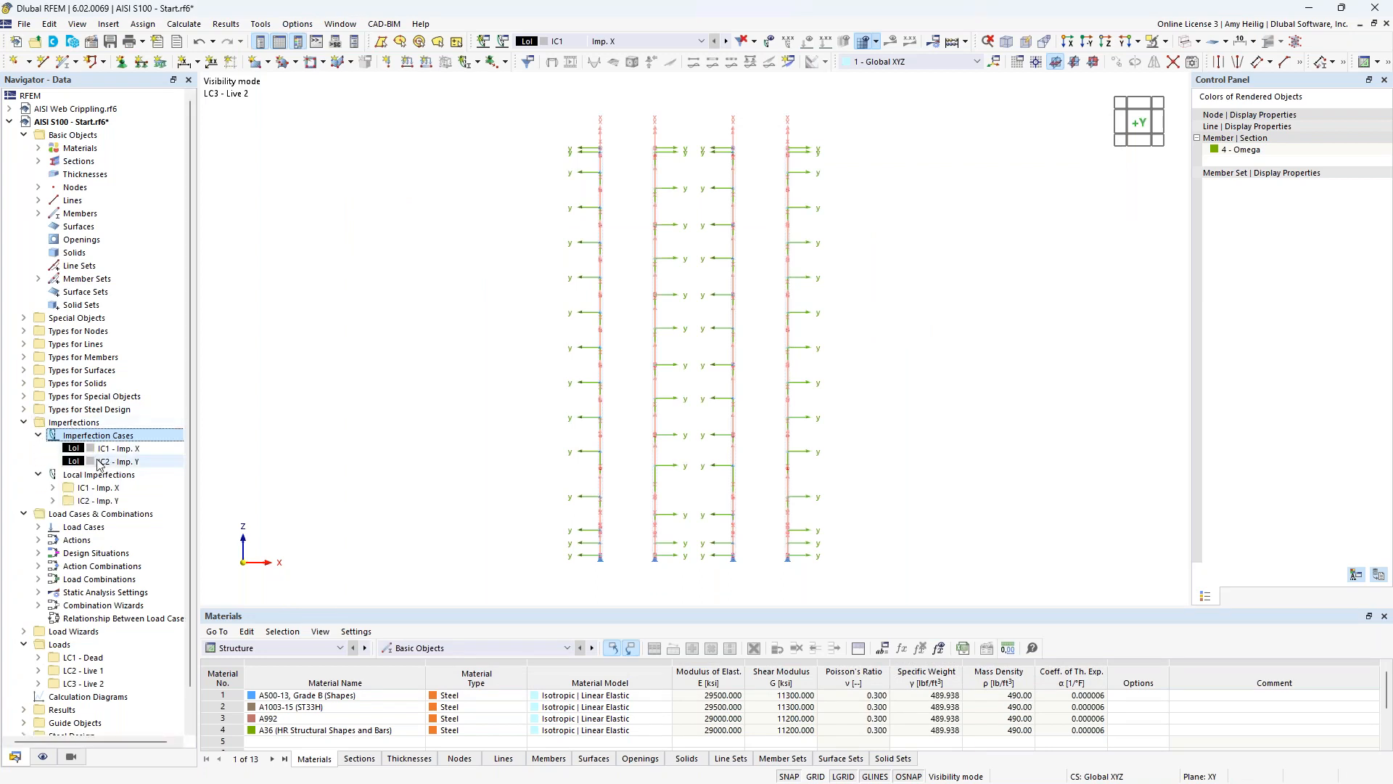
pyautogui.click(52, 488)
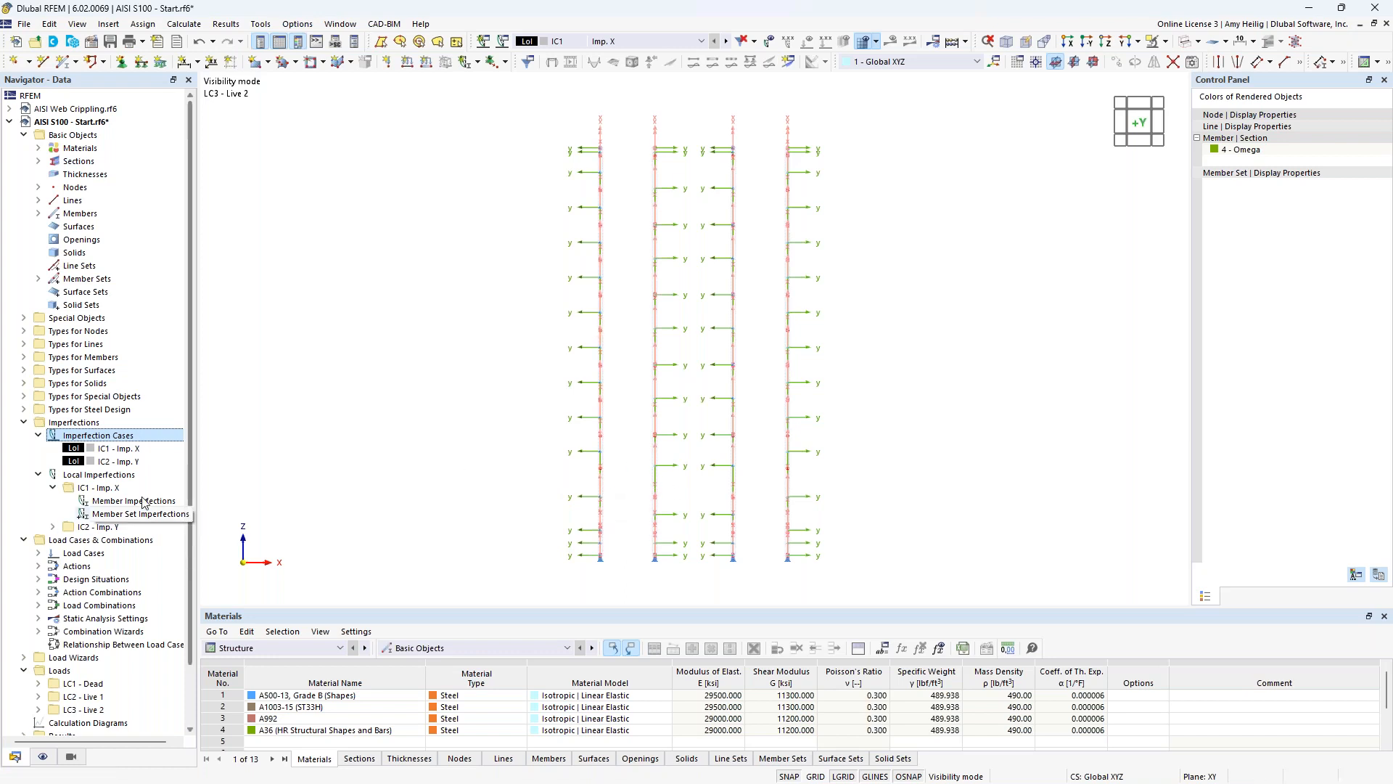
pyautogui.rightClick(111, 520)
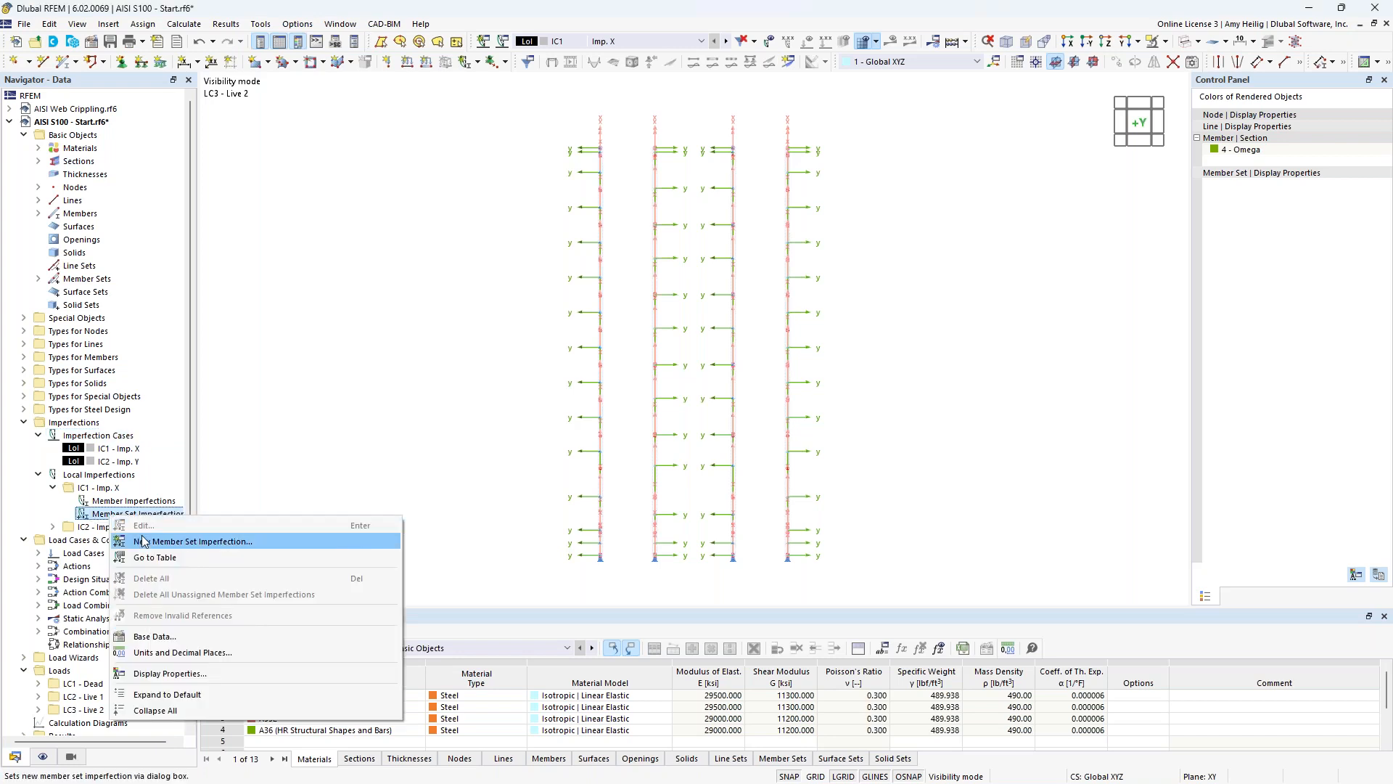
pyautogui.click(149, 541)
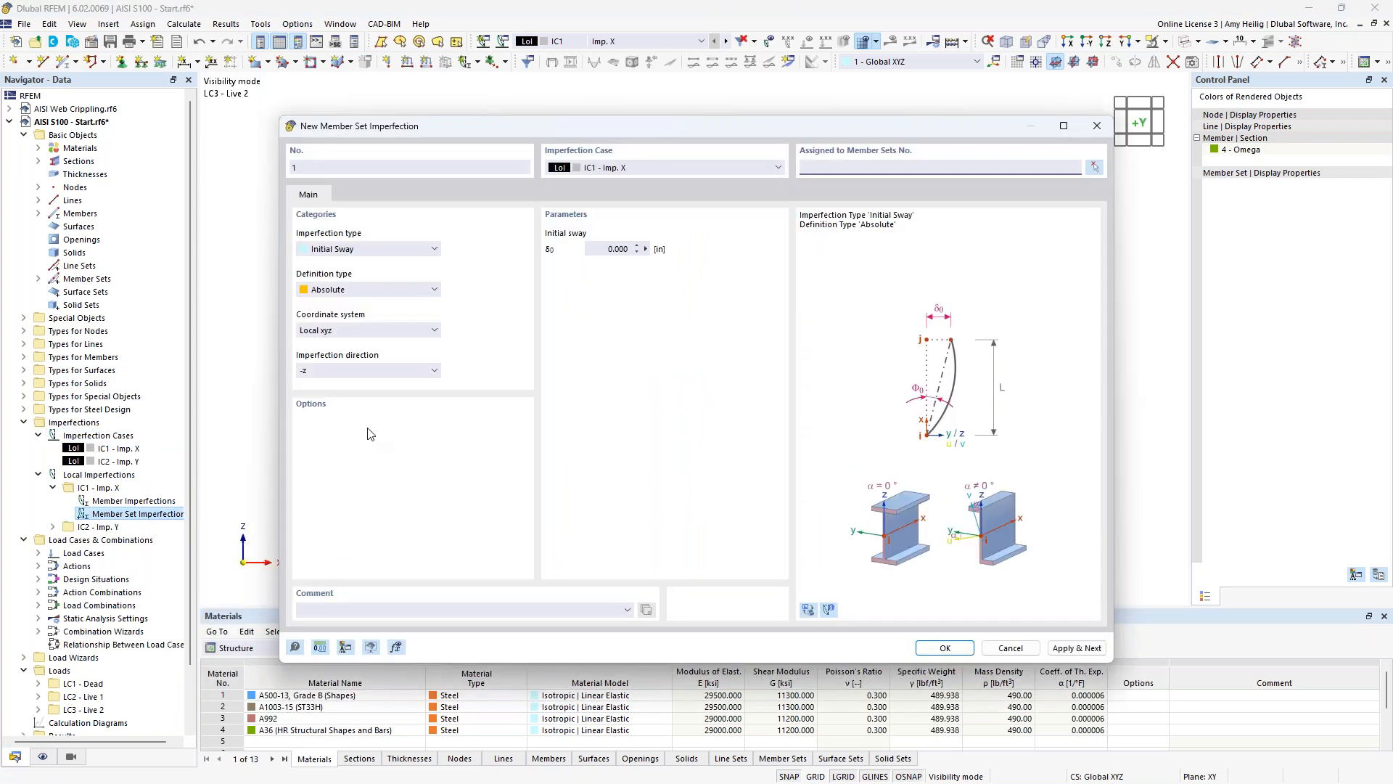
pyautogui.click(362, 291)
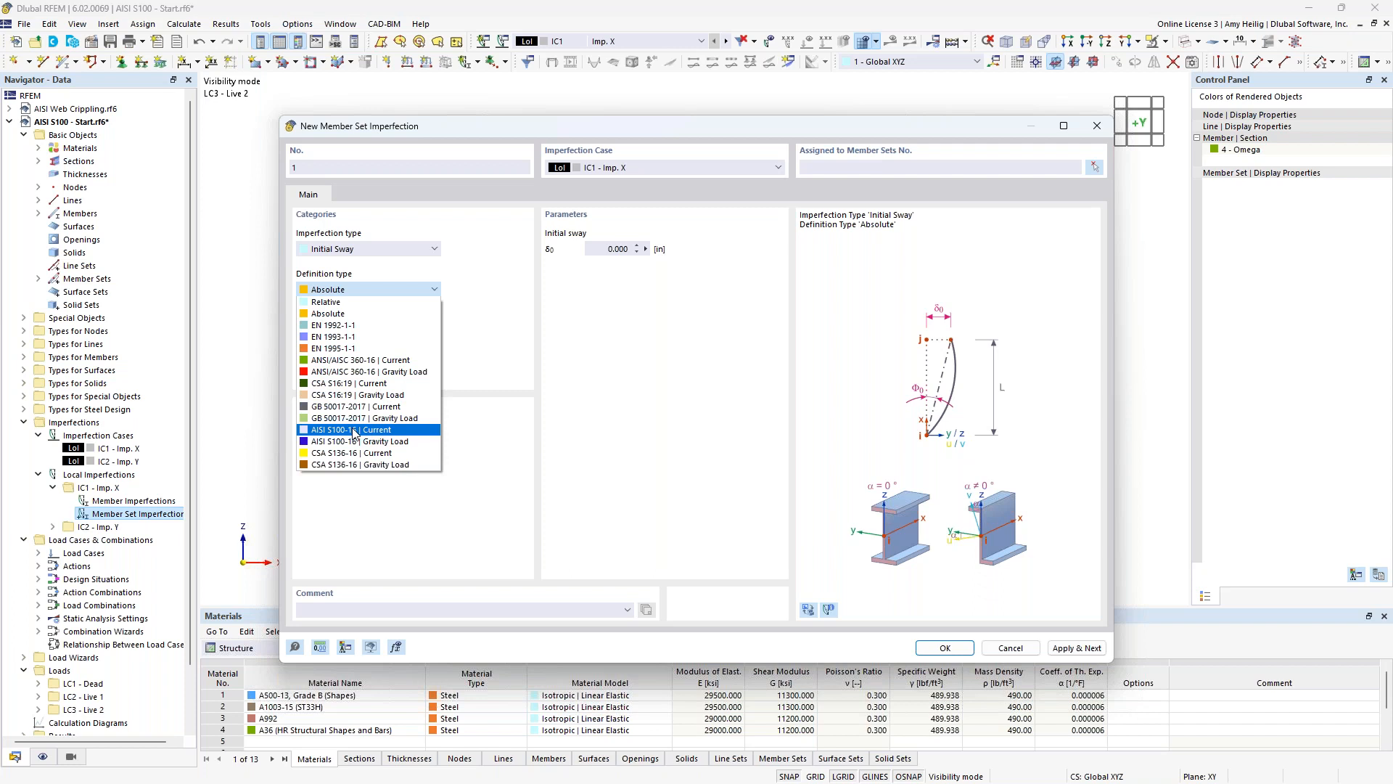
pyautogui.click(355, 431)
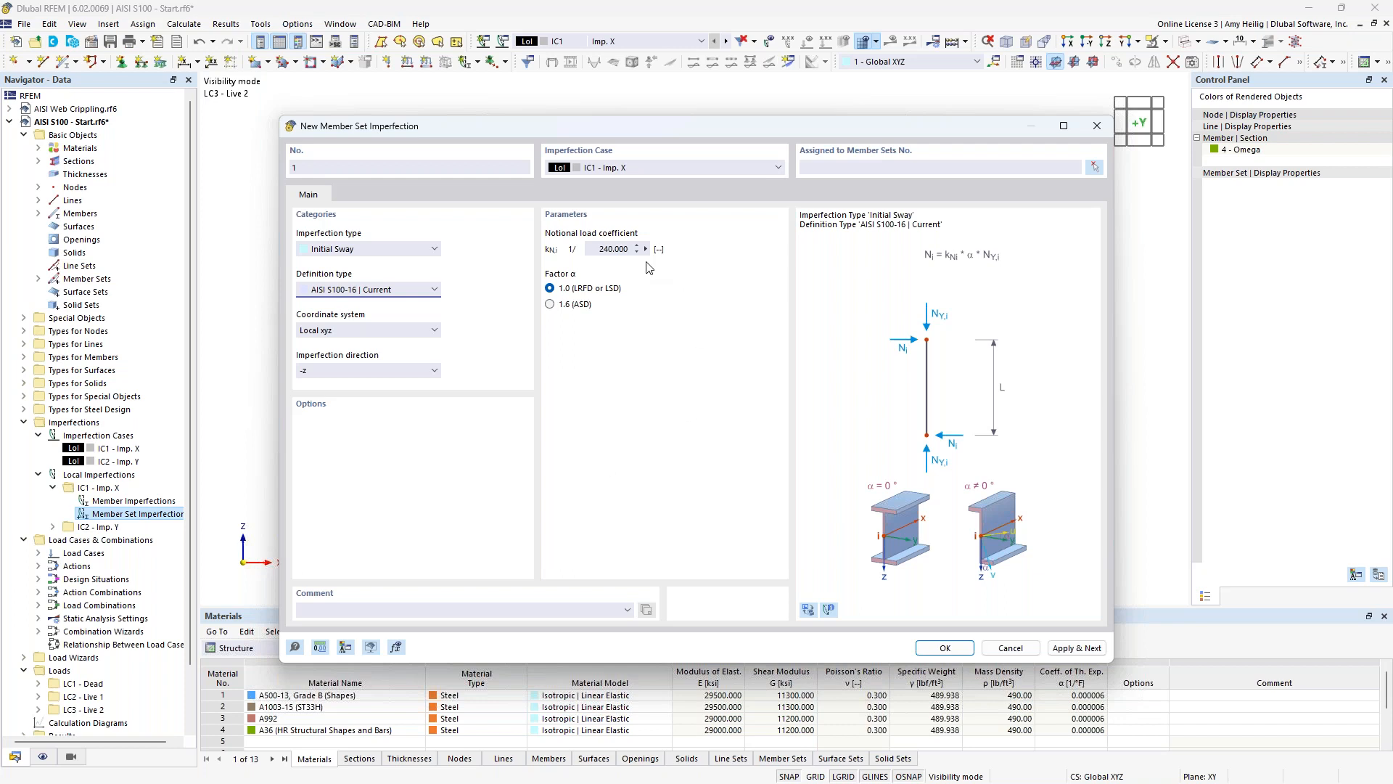
pyautogui.click(830, 607)
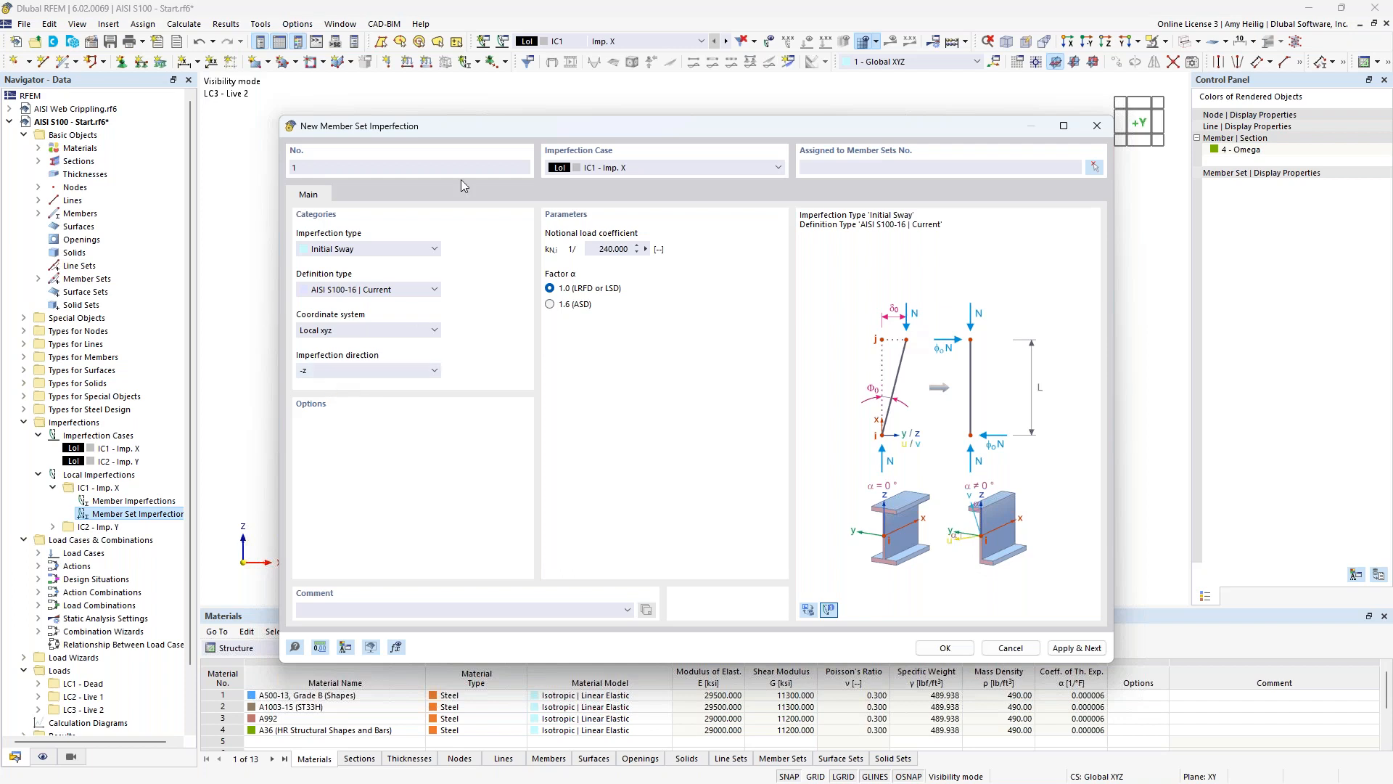
# - Set the imperfection direction to local -y, assign it to member sets 1-3 and 7-9, and apply it
pyautogui.moveTo(460, 131); pyautogui.dragTo(553, 280)
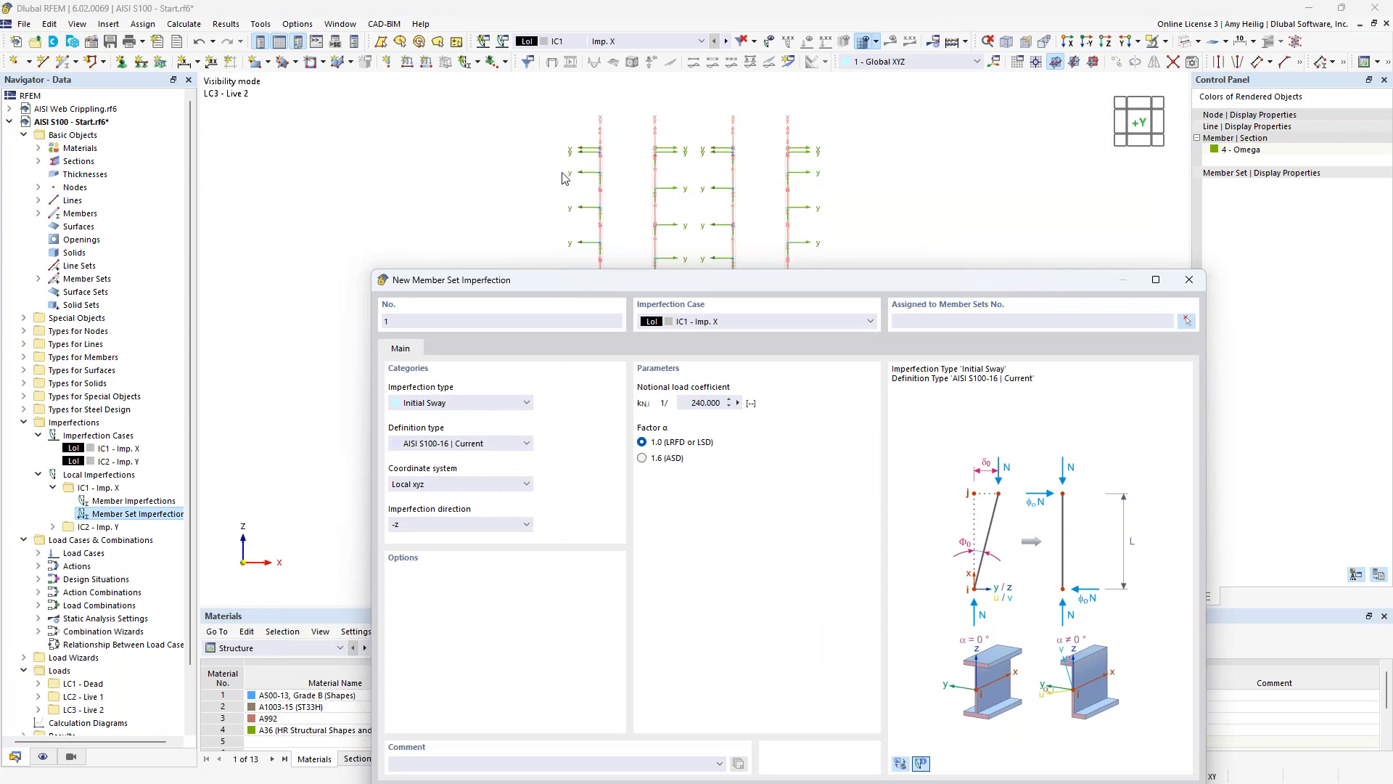
pyautogui.moveTo(589, 280); pyautogui.dragTo(598, 183)
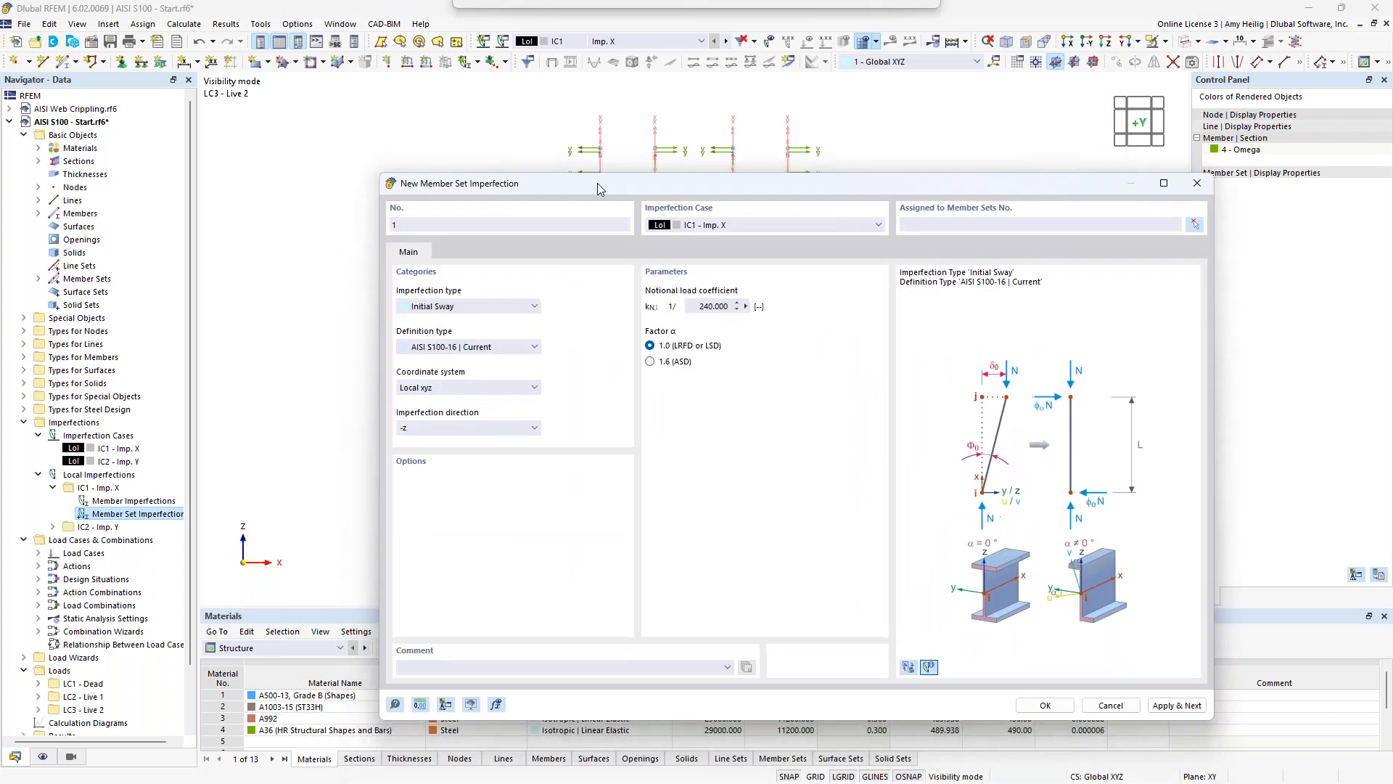
pyautogui.click(536, 428)
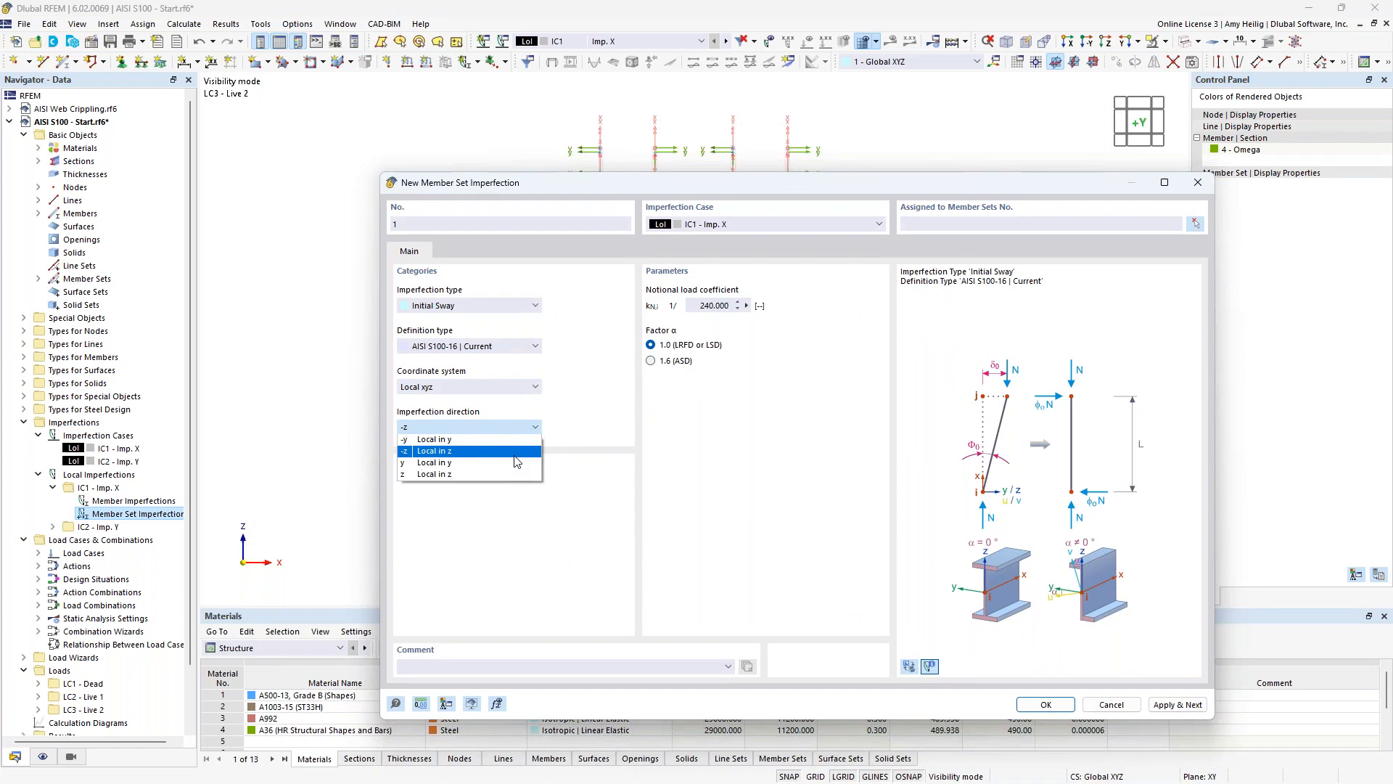
pyautogui.click(501, 440)
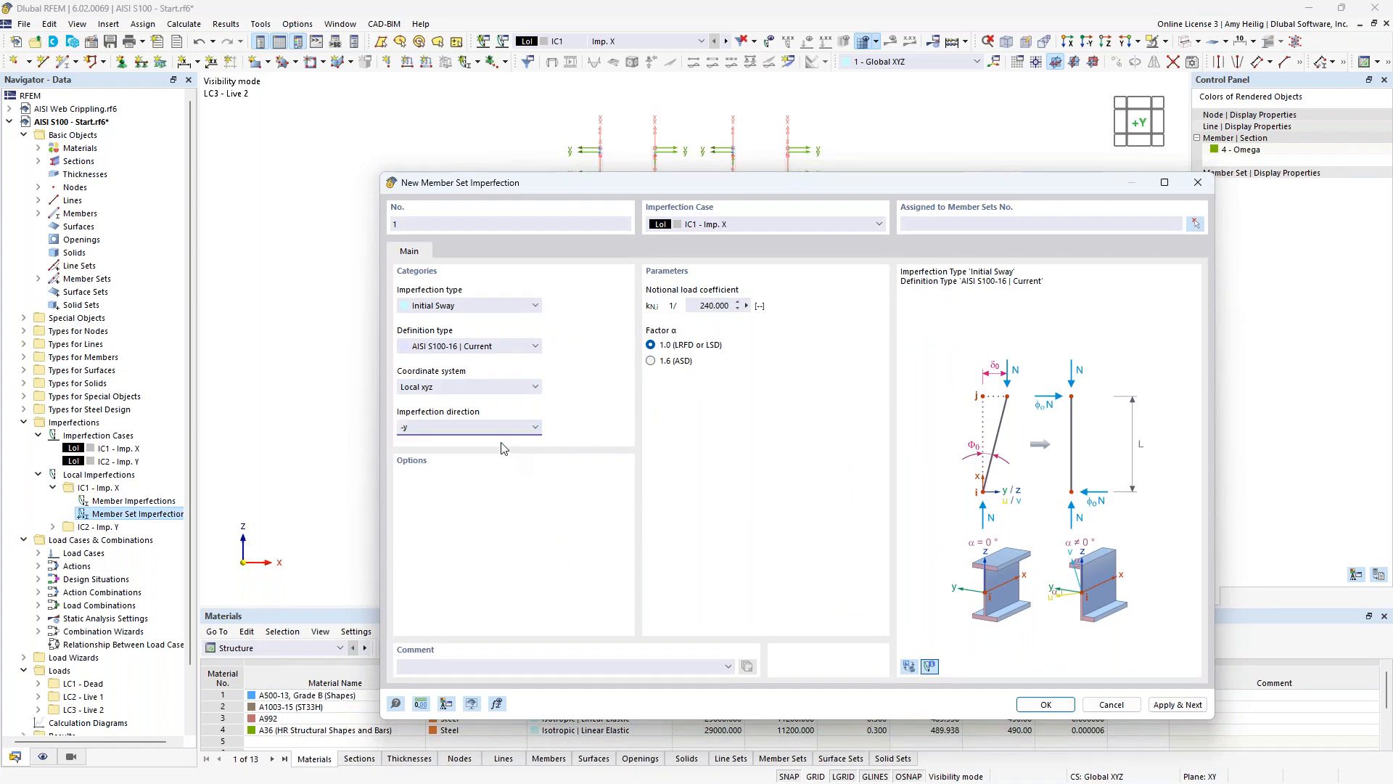
pyautogui.click(1195, 224)
pyautogui.moveTo(617, 296); pyautogui.dragTo(573, 269)
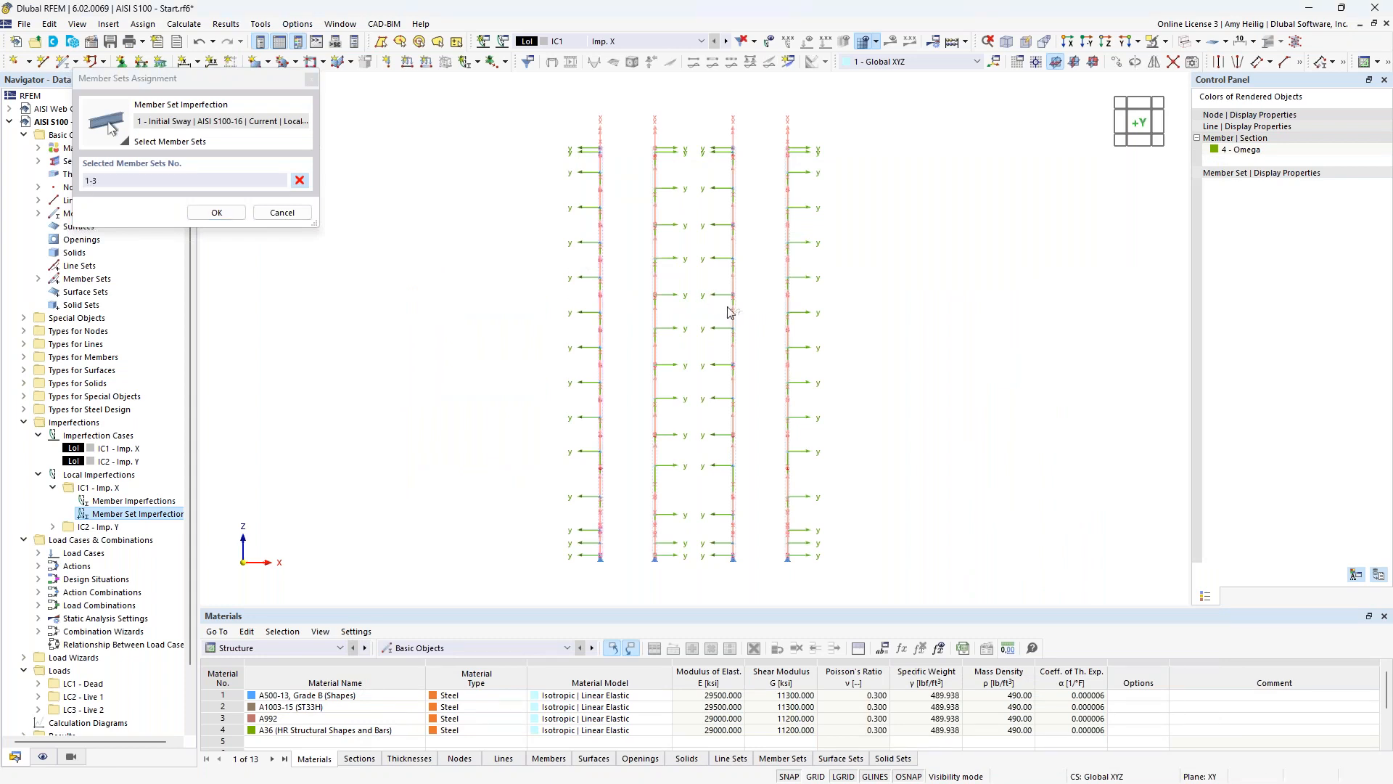
pyautogui.moveTo(751, 323); pyautogui.dragTo(717, 301)
pyautogui.click(218, 212)
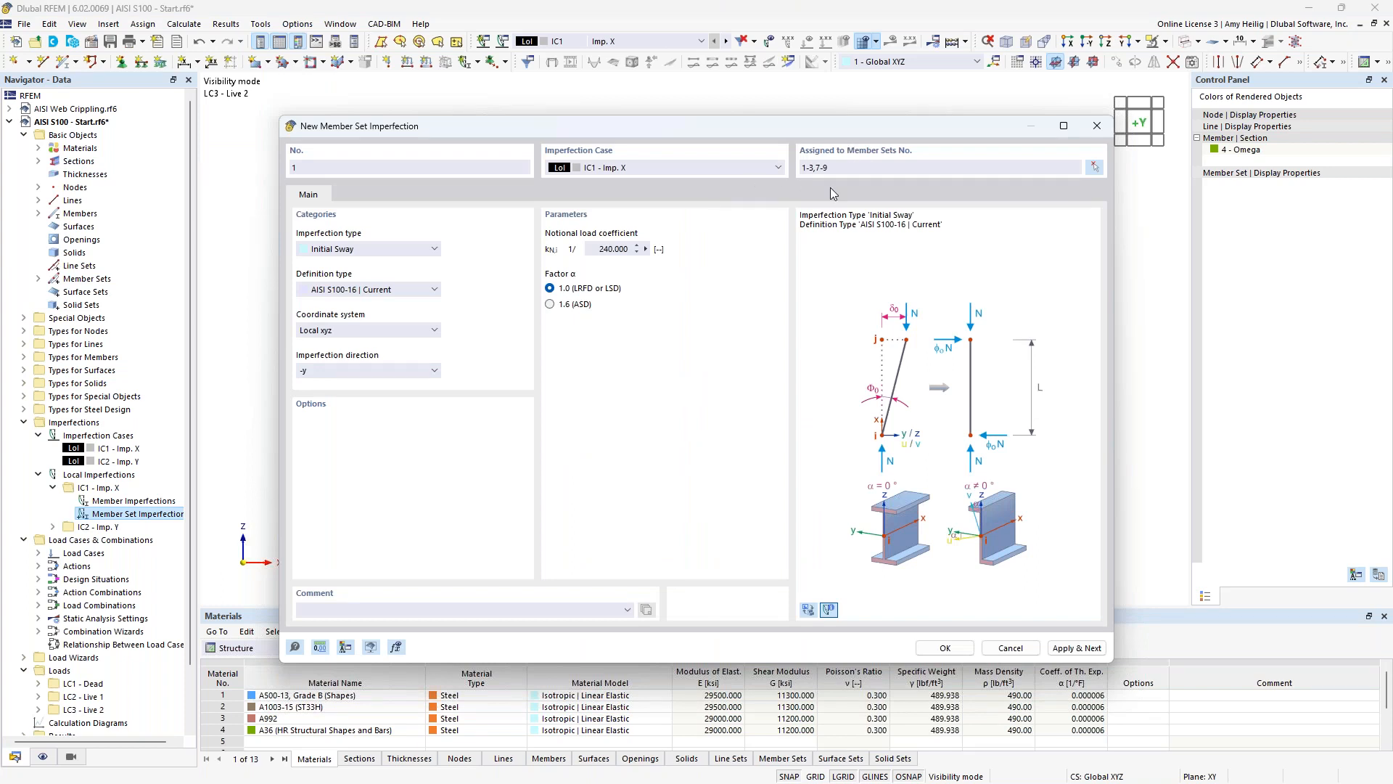
pyautogui.click(1061, 652)
# - Define a second IC1 member set imperfection in the local y direction and assign it to member sets 4-6 and 10-12
pyautogui.click(395, 369)
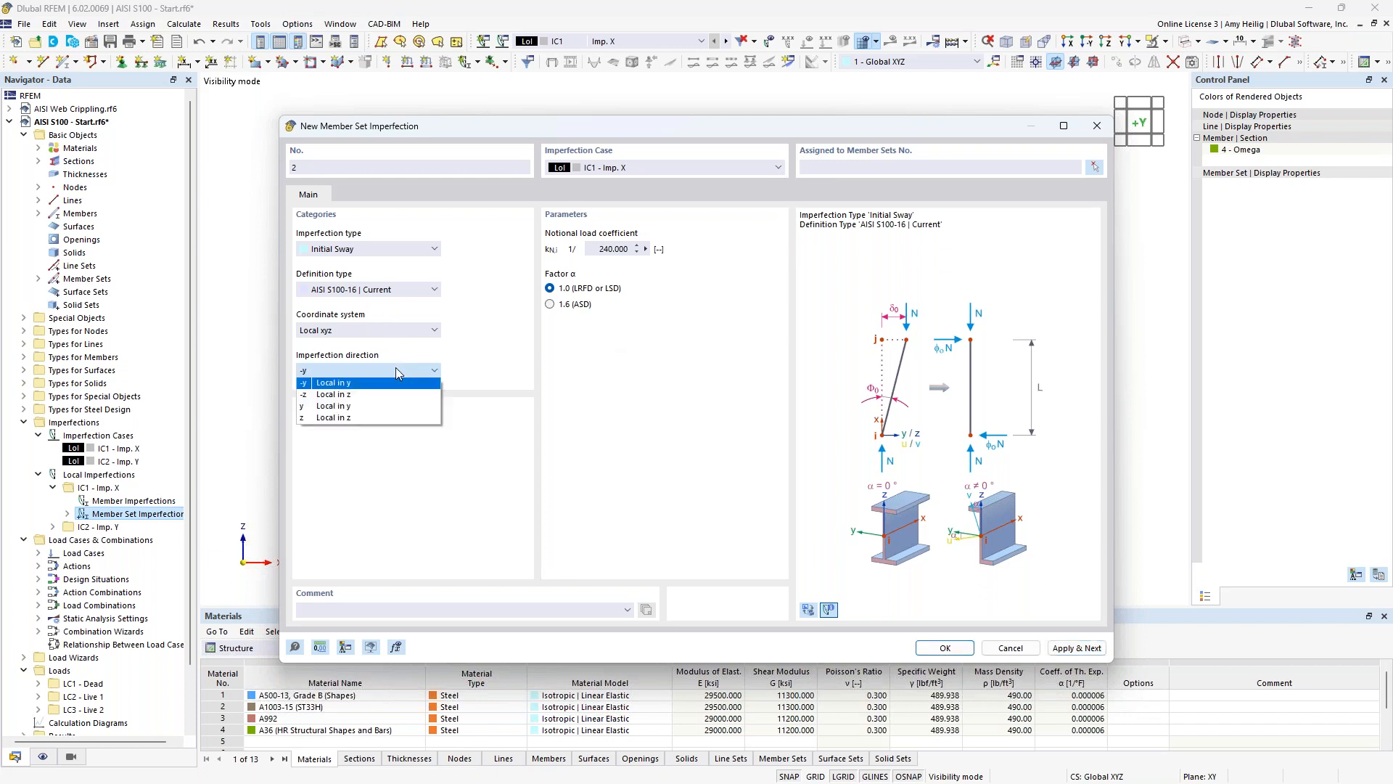
pyautogui.click(398, 408)
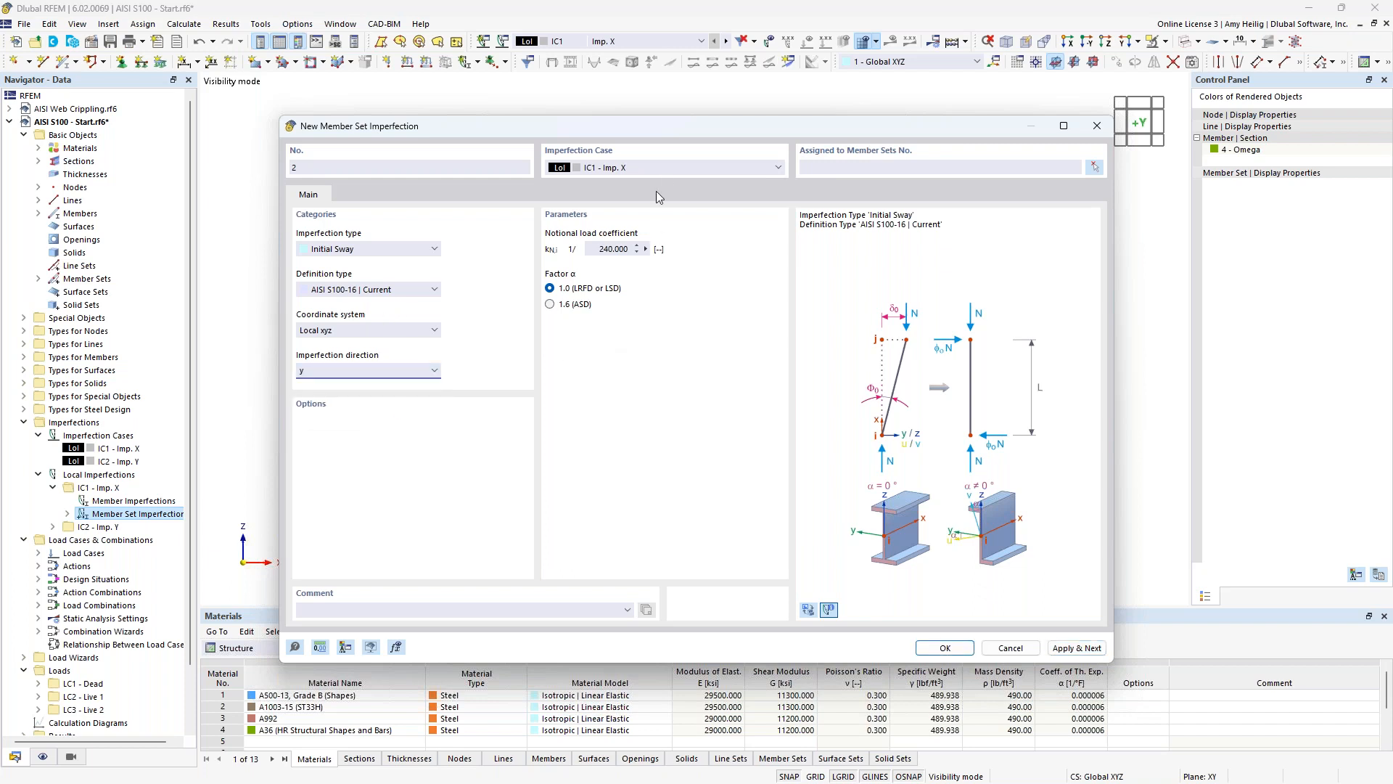
pyautogui.moveTo(664, 136); pyautogui.dragTo(668, 105)
pyautogui.click(1102, 155)
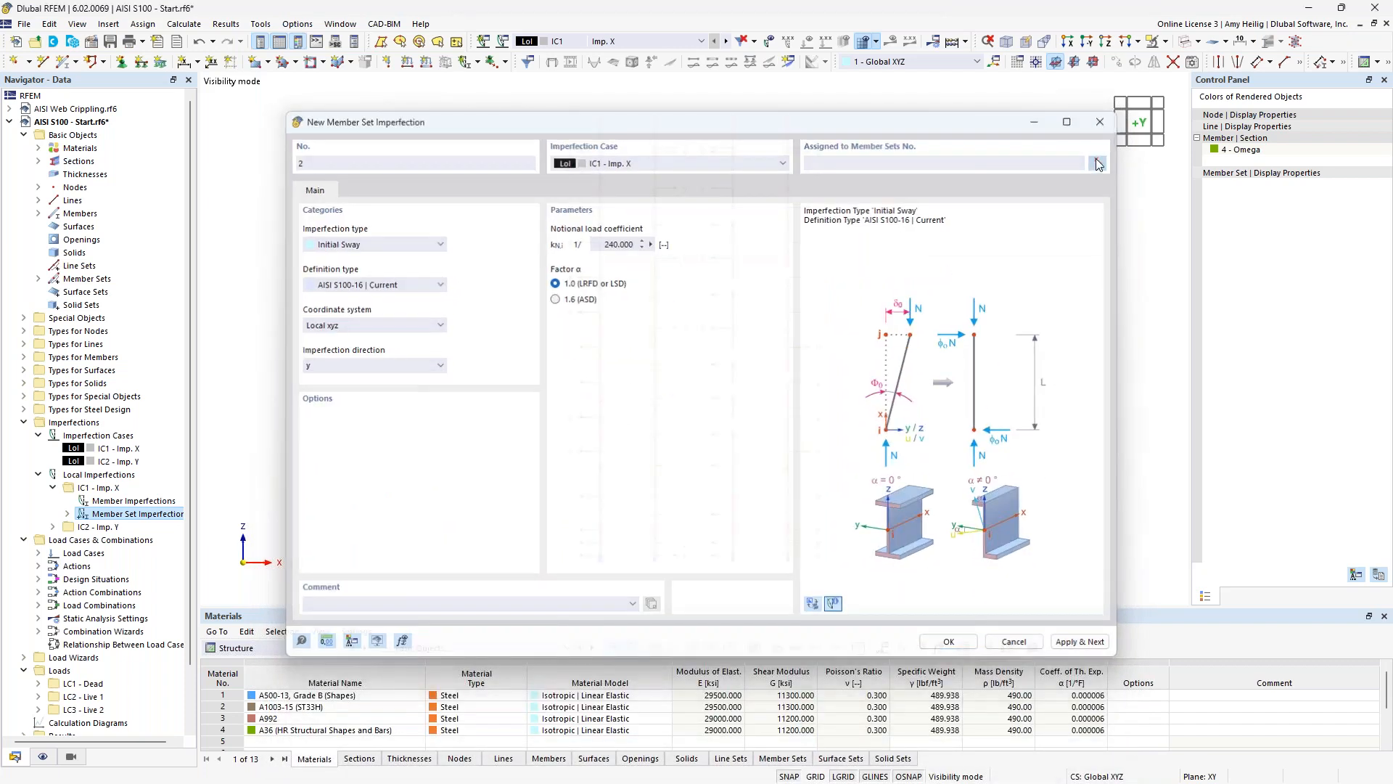
pyautogui.moveTo(674, 283); pyautogui.dragTo(639, 266)
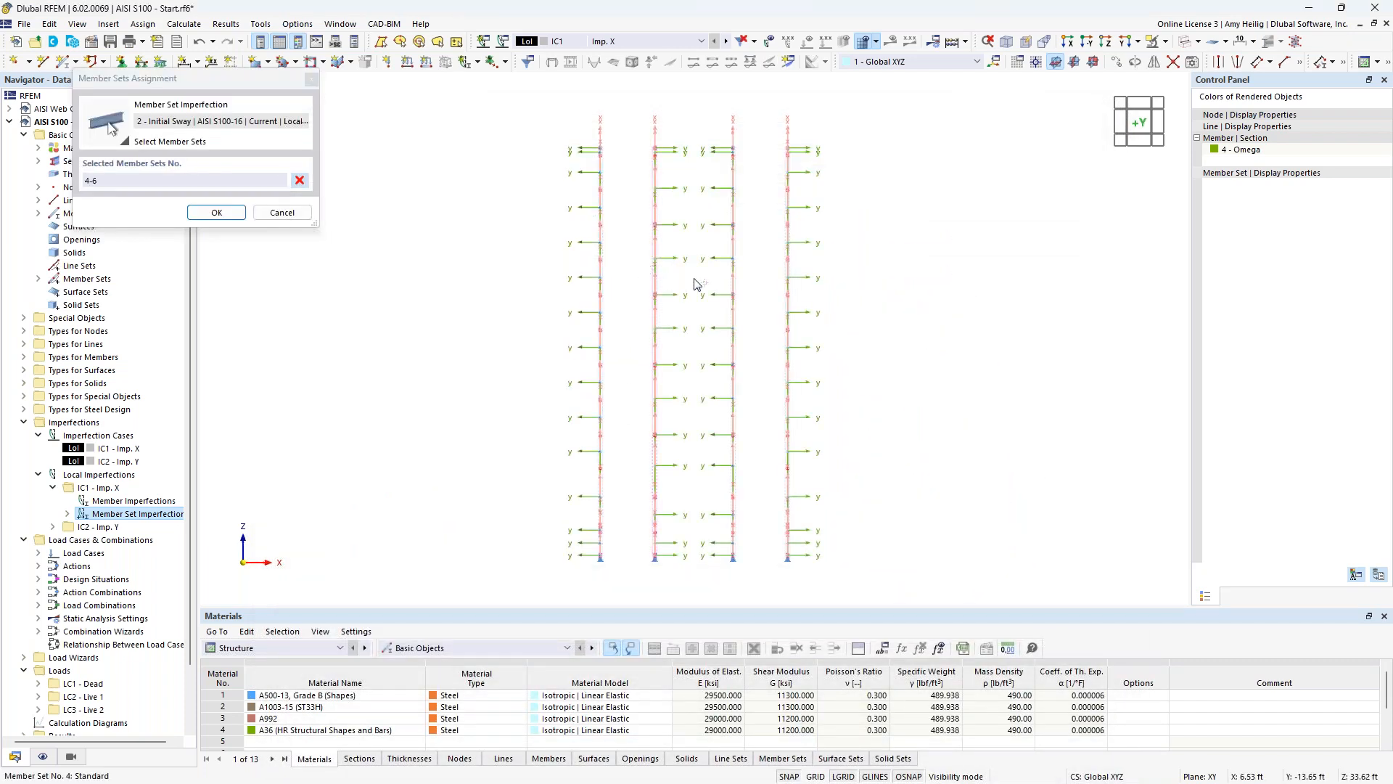
pyautogui.moveTo(816, 311); pyautogui.dragTo(771, 280)
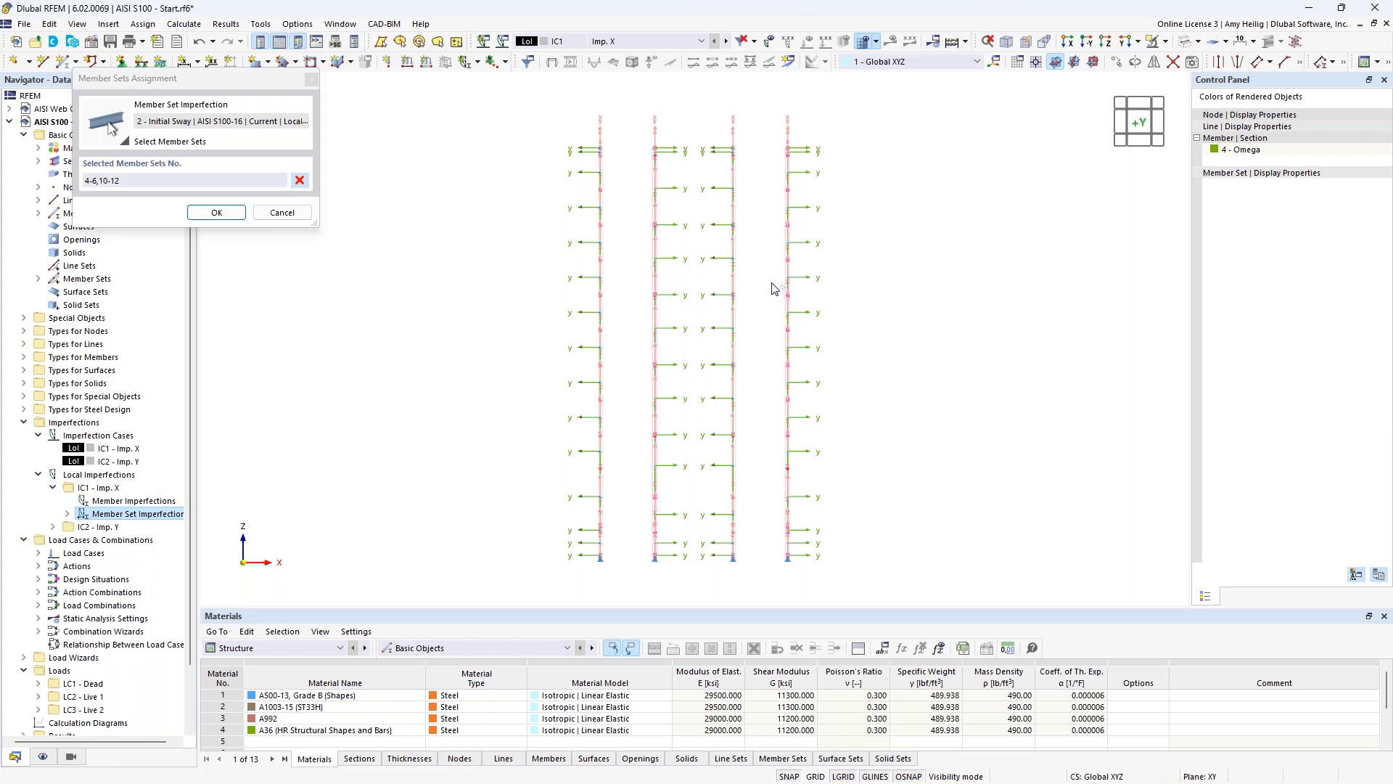
pyautogui.click(218, 213)
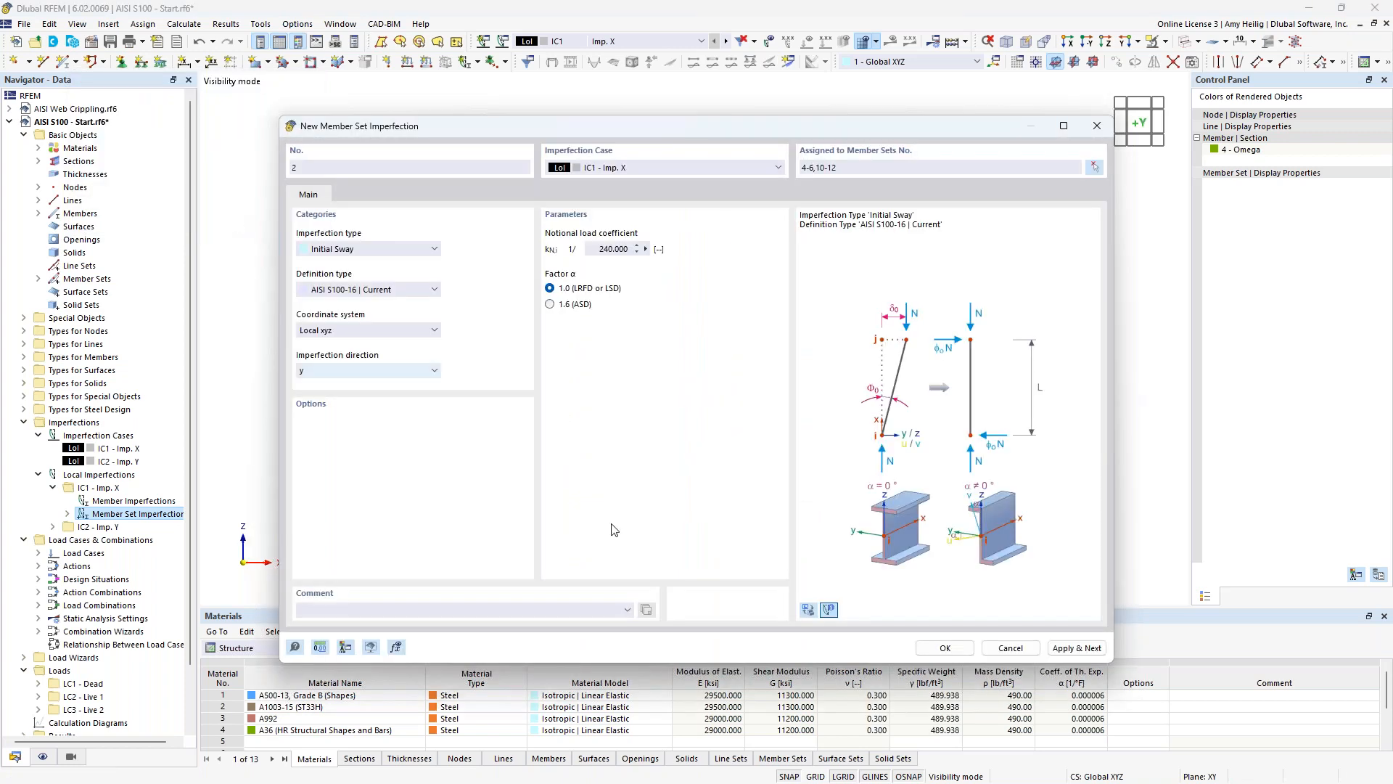
pyautogui.press('Return')
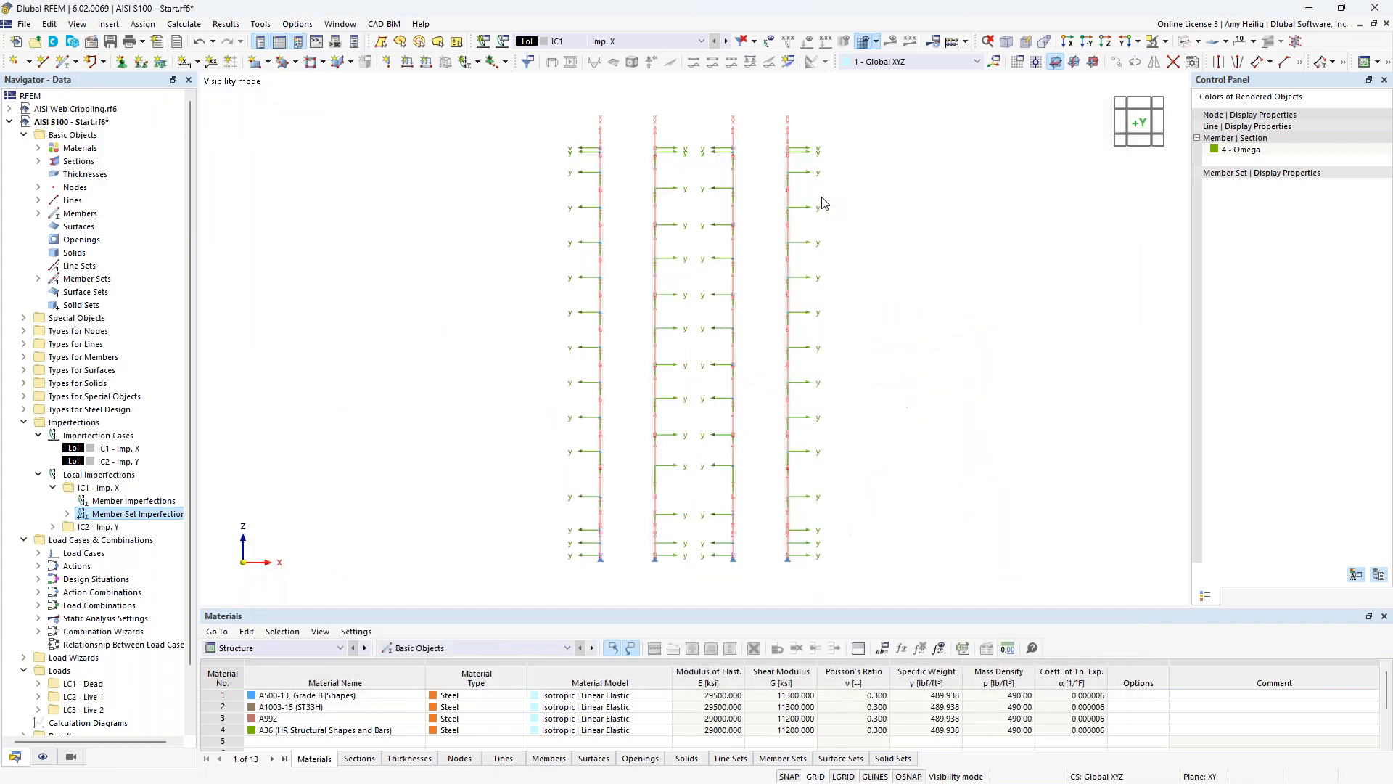
# - Display the IC1 - Imp. X imperfections on the uprights for inspection and switch the active case to IC2 - Imp. Y
pyautogui.click(770, 41)
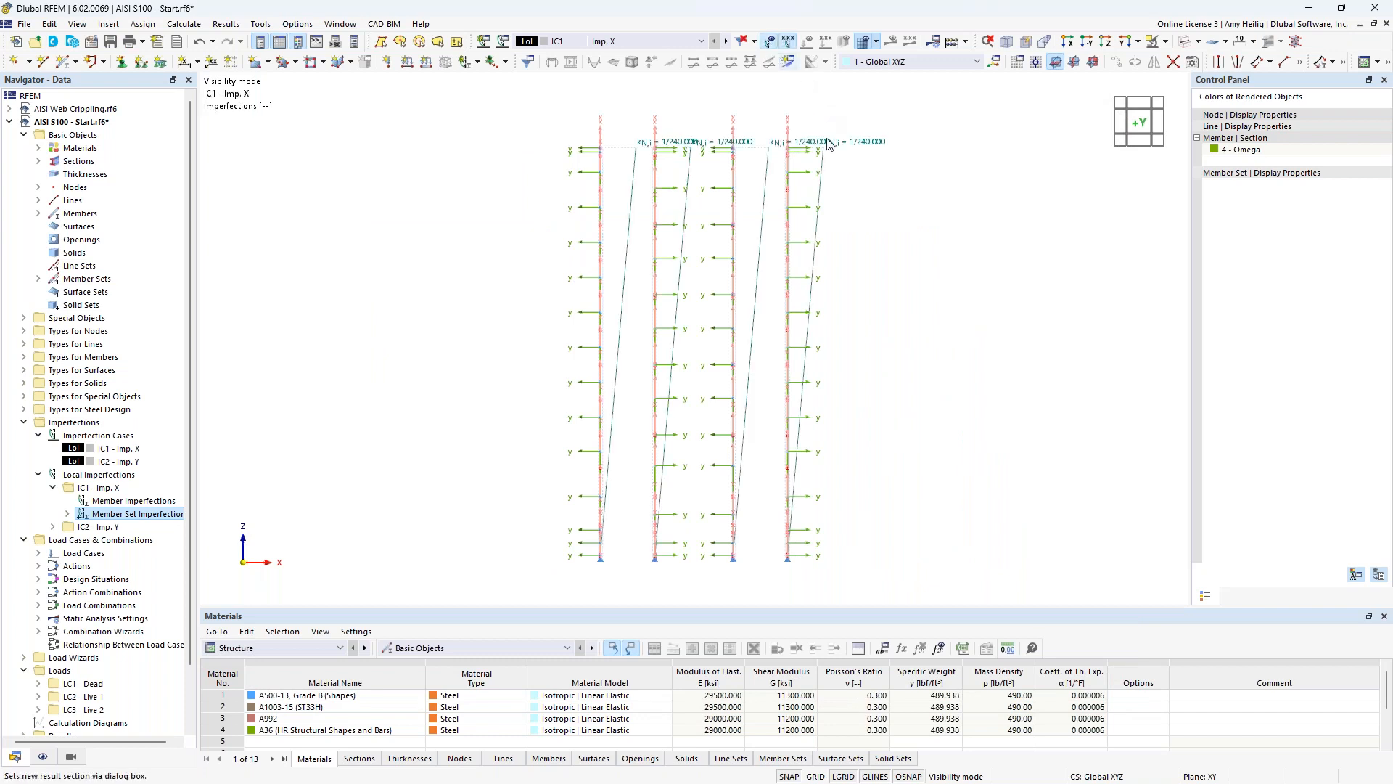
pyautogui.moveTo(911, 228)
pyautogui.keyDown('ctrl'); pyautogui.mouseDown(button='middle')
pyautogui.moveTo(887, 277)
pyautogui.moveTo(917, 286)
pyautogui.moveTo(893, 283)
pyautogui.moveTo(931, 236)
pyautogui.moveTo(901, 236)
pyautogui.mouseUp(button='middle'); pyautogui.keyUp('ctrl')
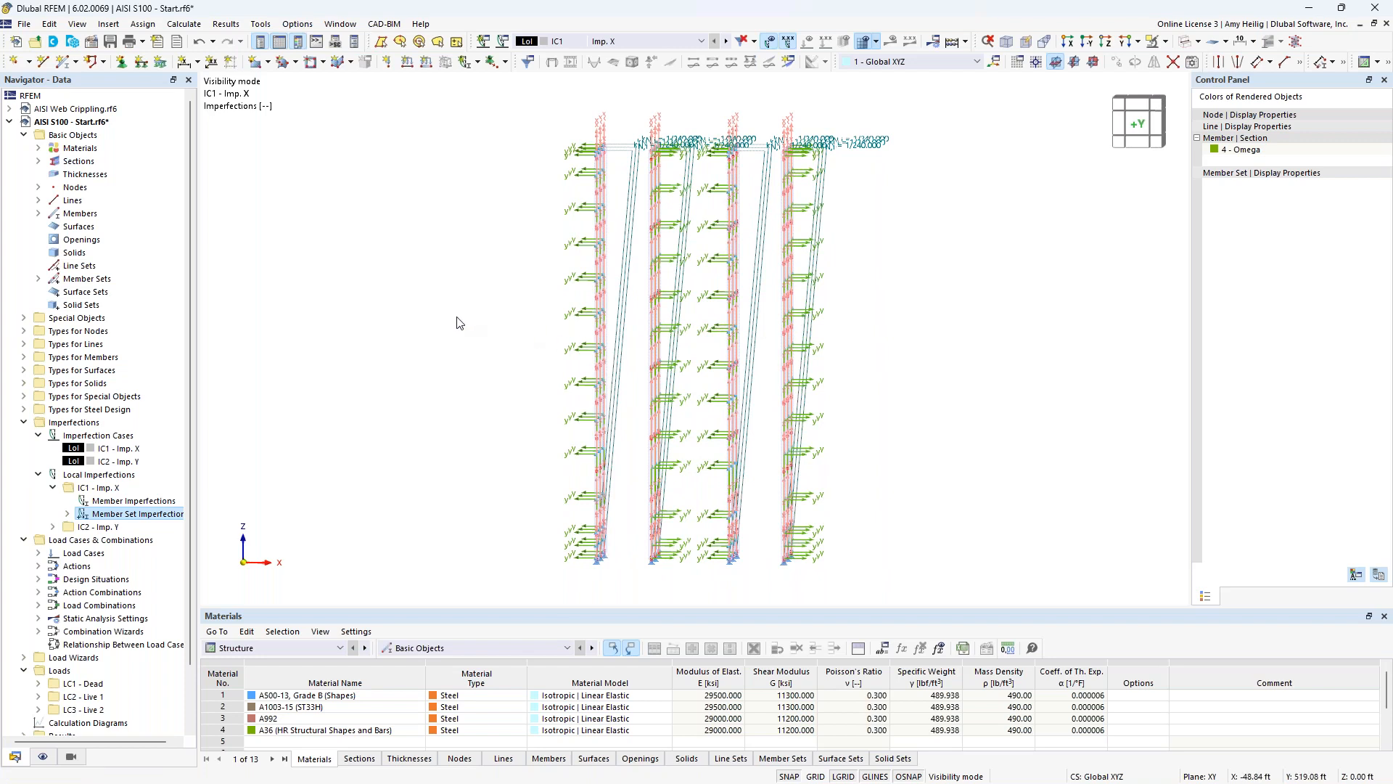
pyautogui.click(726, 41)
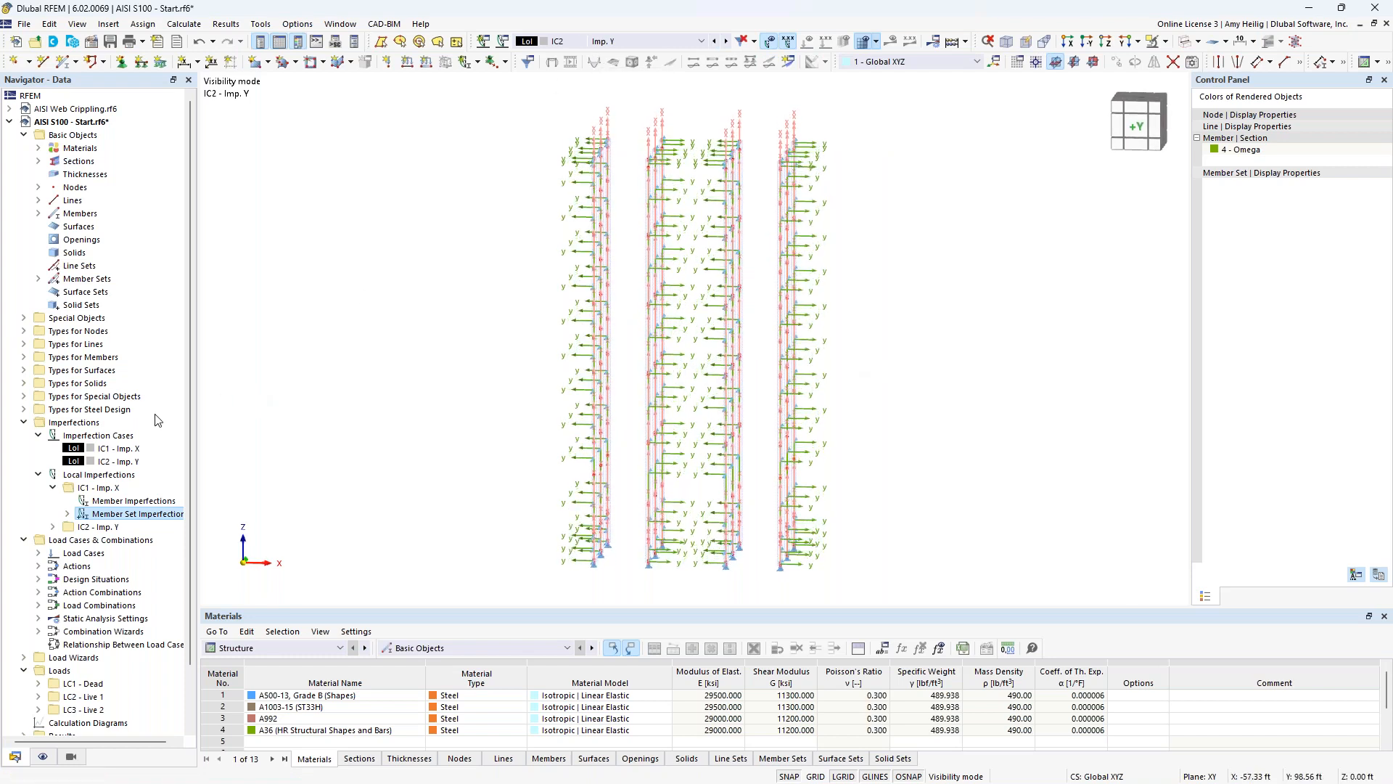
# - Start a new member set imperfection under IC2 - Imp. Y with definition type AISI S100-16 | Current
pyautogui.click(53, 527)
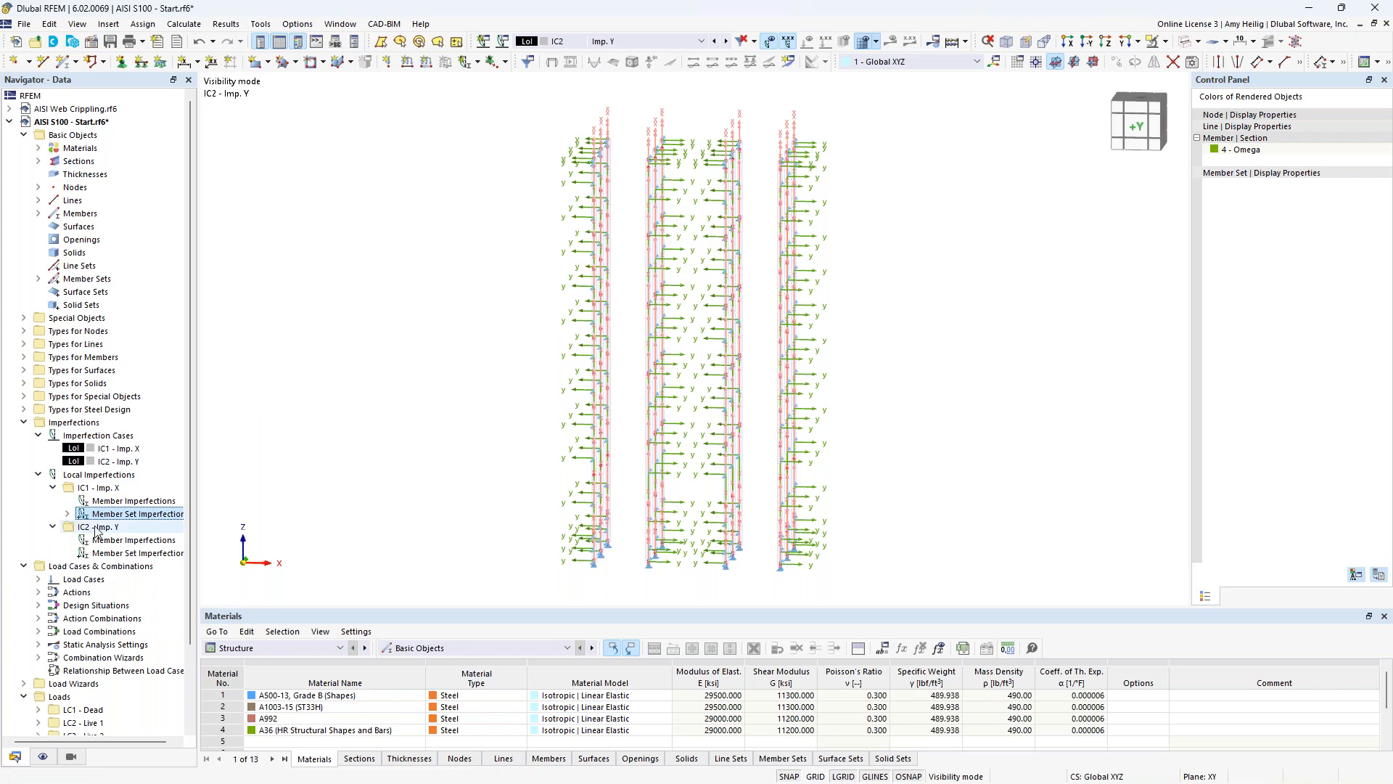
pyautogui.rightClick(117, 553)
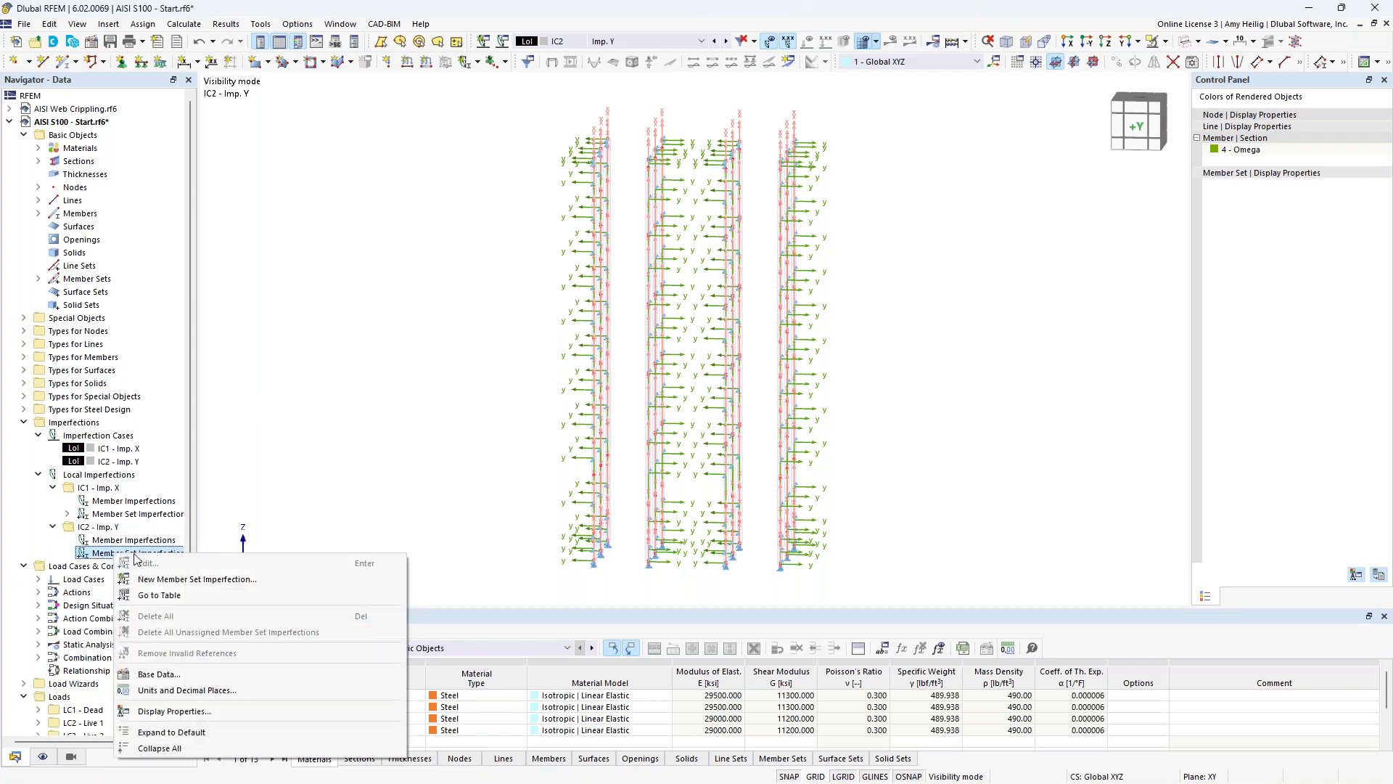
pyautogui.click(163, 581)
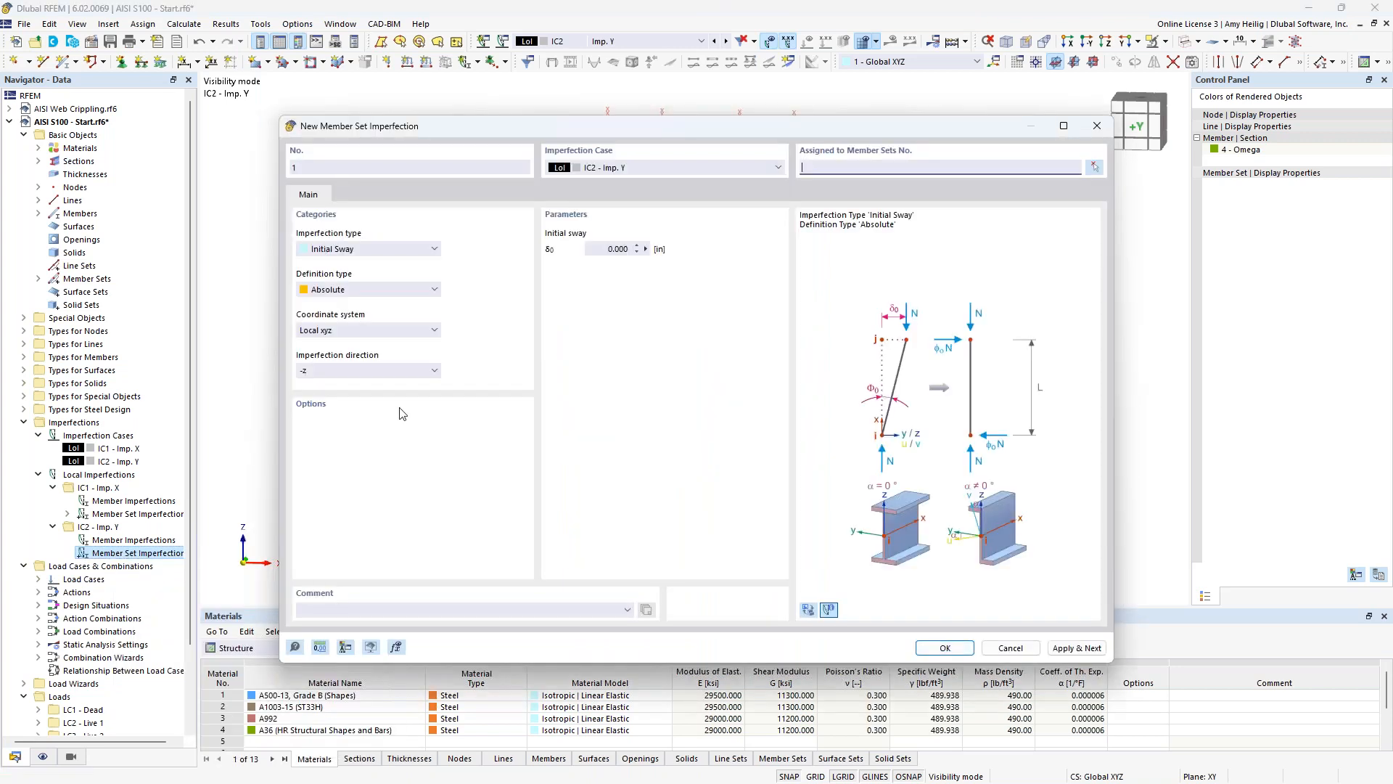
pyautogui.click(367, 290)
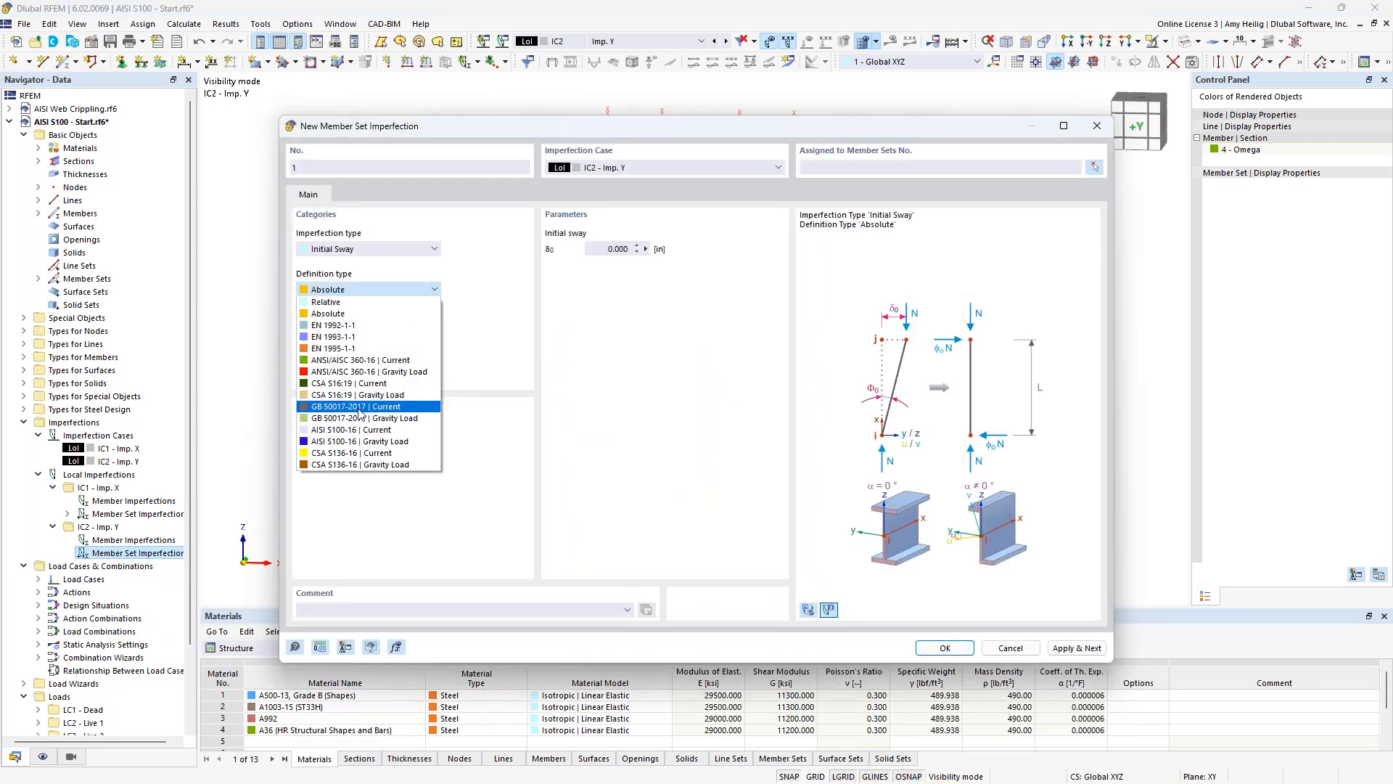
pyautogui.click(358, 431)
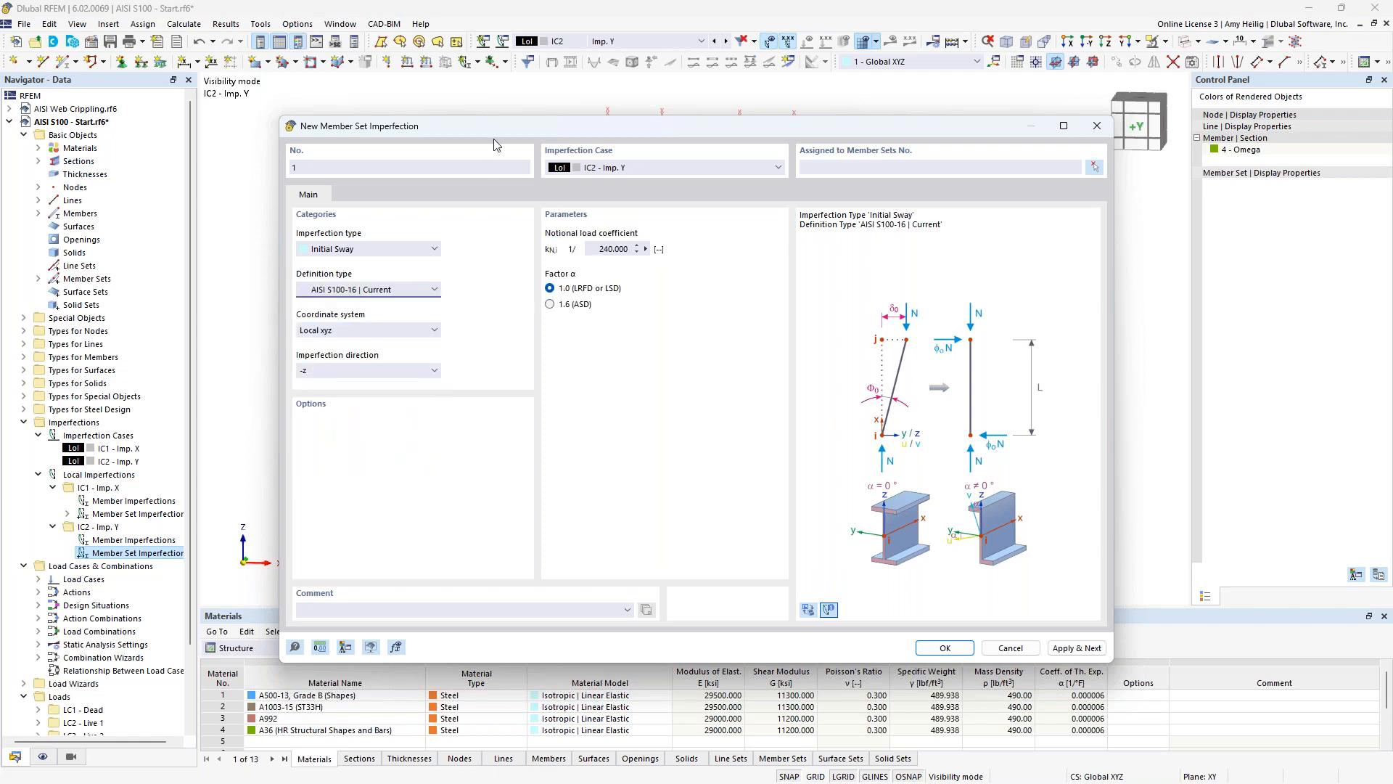
pyautogui.moveTo(497, 129); pyautogui.dragTo(534, 195)
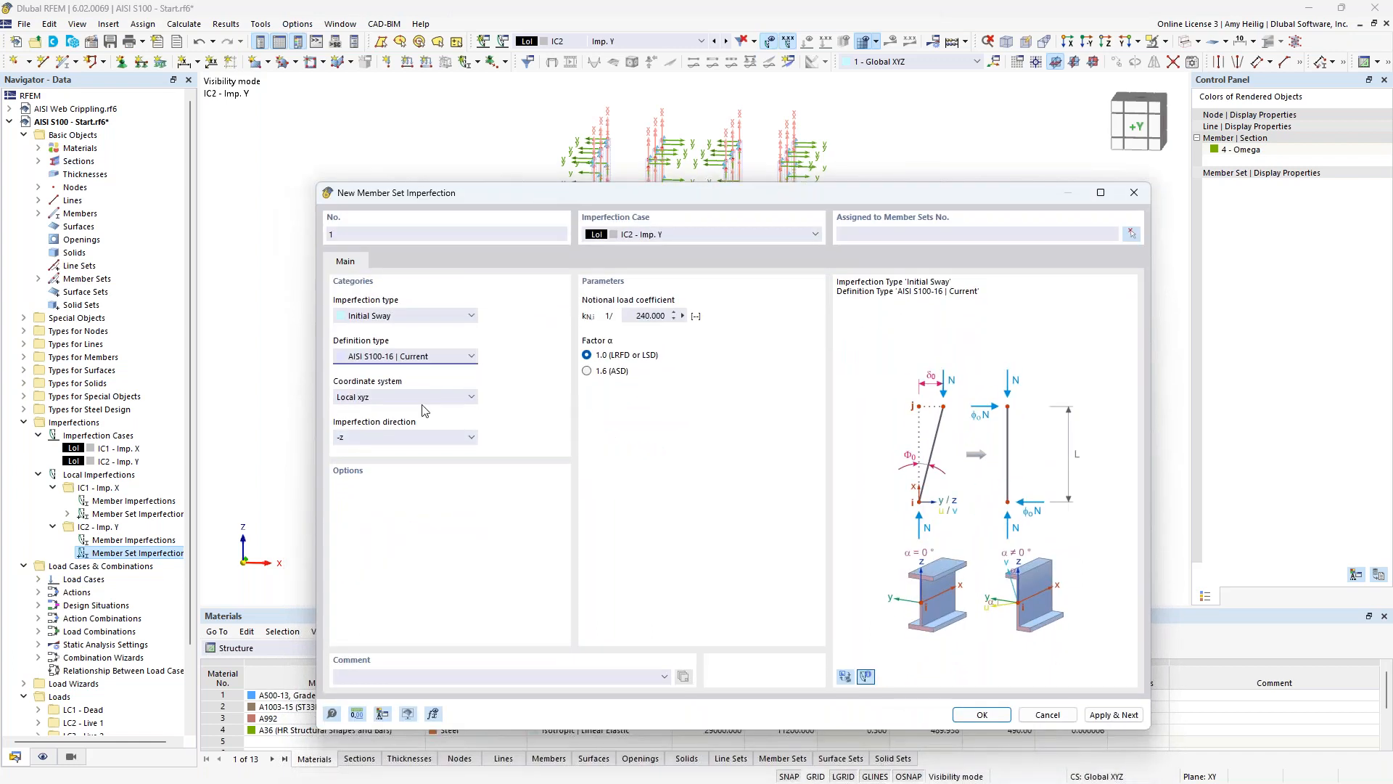
# - Start the graphical assignment of upright member sets to the IC2 initial sway imperfection
pyautogui.click(1132, 235)
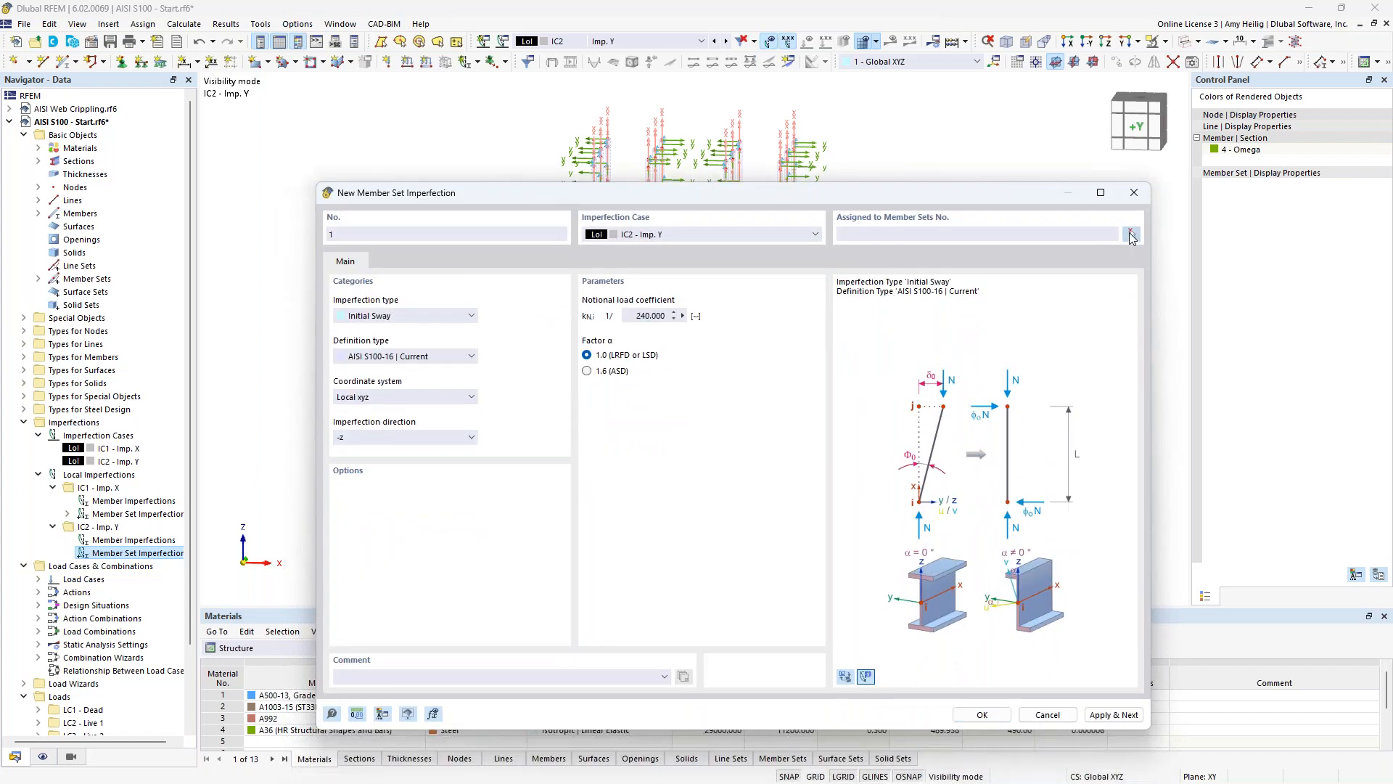
pyautogui.scroll(4, 616, 316)
pyautogui.moveTo(623, 319); pyautogui.dragTo(625, 334, button='middle')
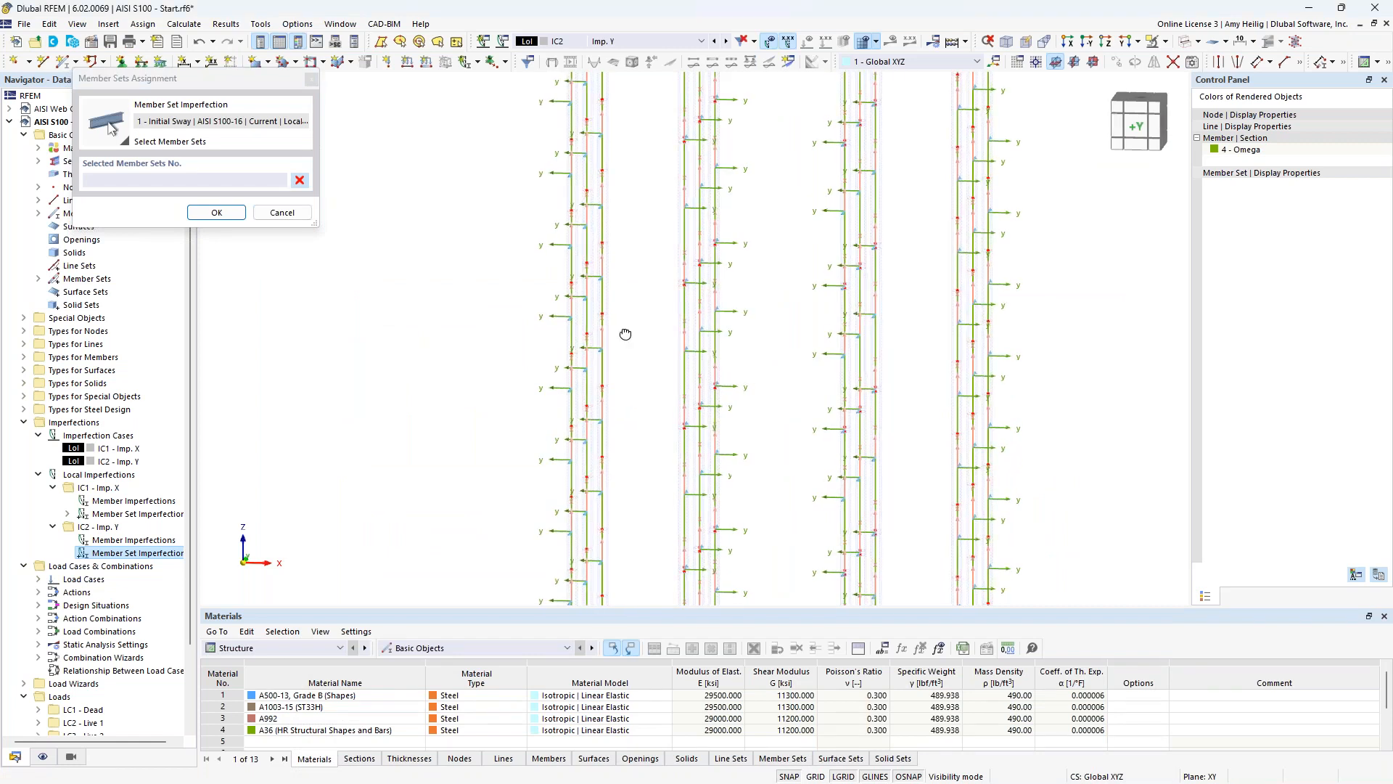
# - Assign member sets 1-3 and 7-9 to the -z initial sway imperfection of IC2 - Imp. Y and apply it
pyautogui.moveTo(632, 329); pyautogui.dragTo(541, 282)
pyautogui.moveTo(908, 405); pyautogui.dragTo(810, 338)
pyautogui.click(217, 213)
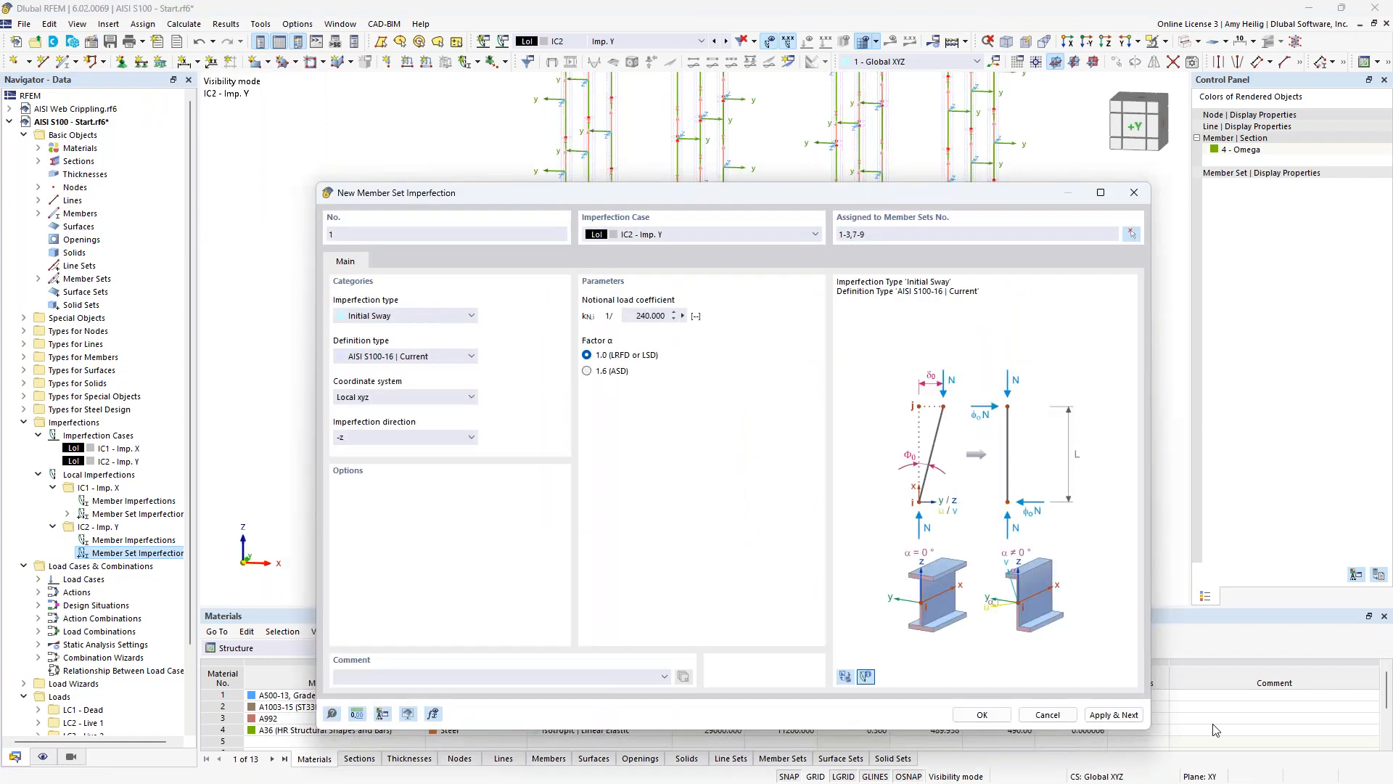
pyautogui.click(1115, 714)
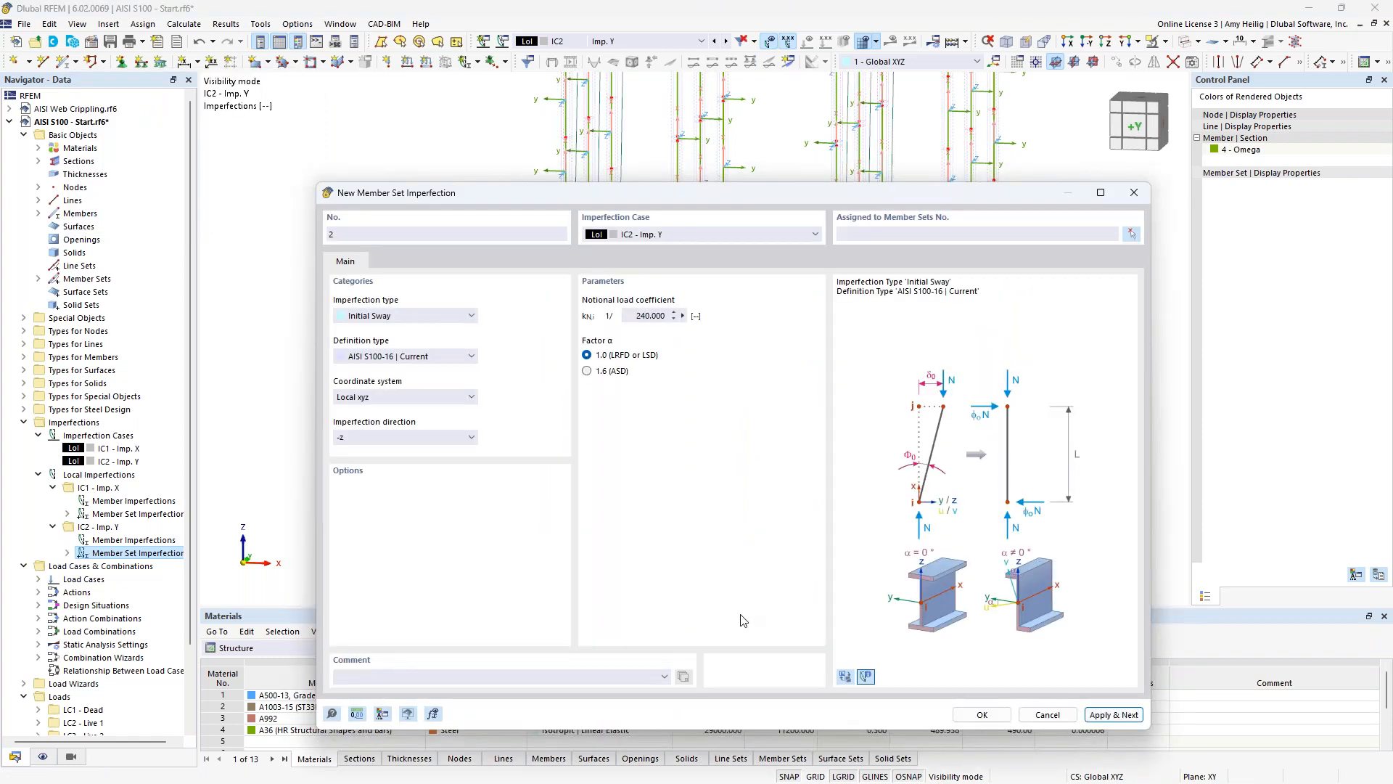
# - Create a second IC2 initial sway imperfection in local z direction, assigned to member sets 4-6 and 10-12
pyautogui.click(420, 438)
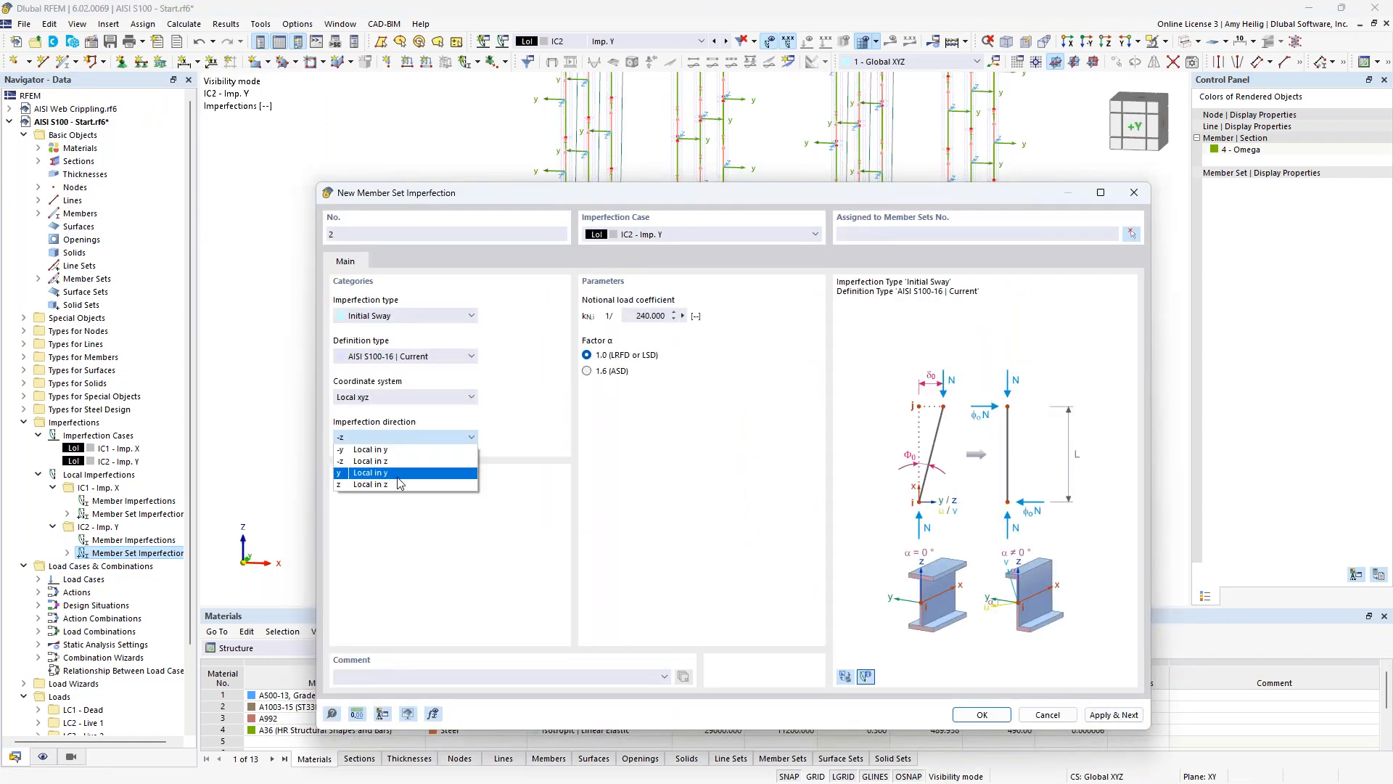
pyautogui.click(398, 491)
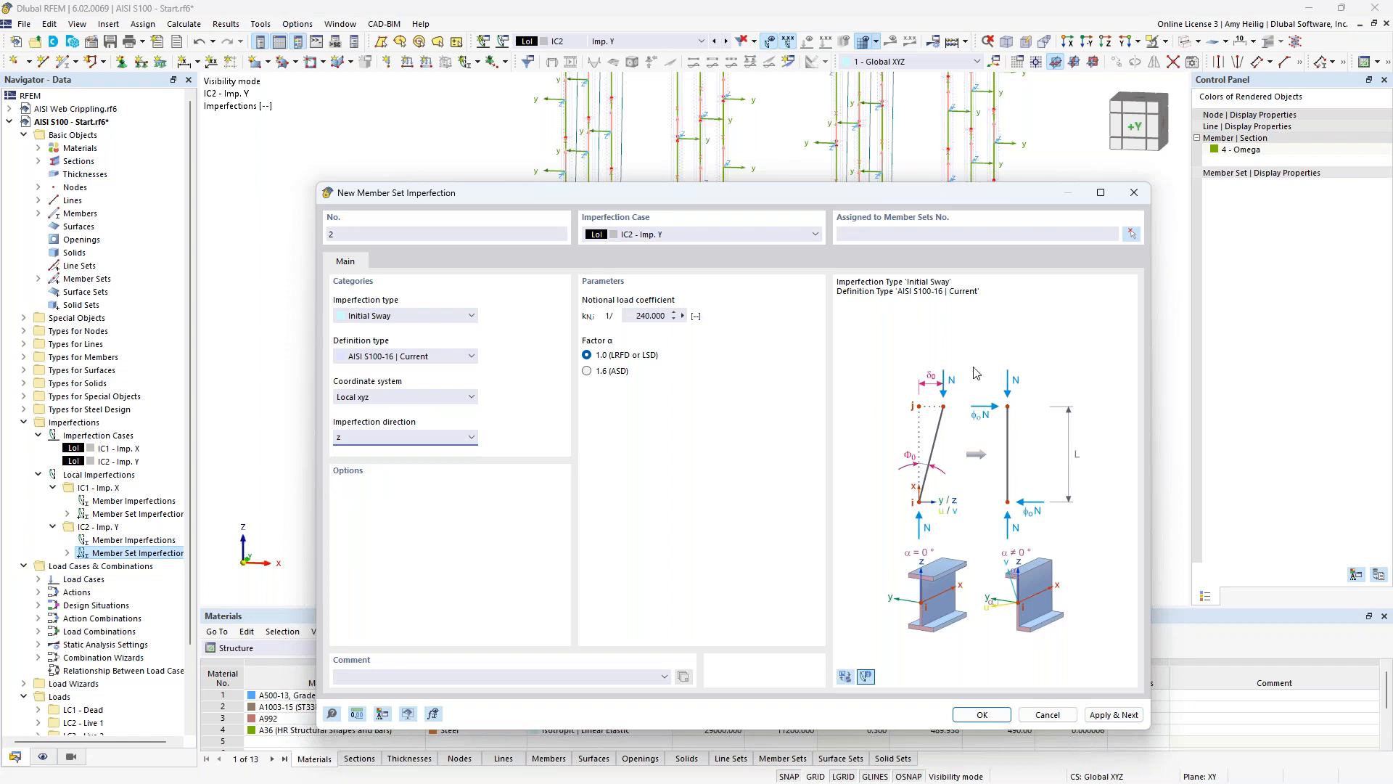
pyautogui.click(1132, 233)
pyautogui.moveTo(762, 294); pyautogui.dragTo(658, 228)
pyautogui.moveTo(1067, 331); pyautogui.dragTo(941, 278)
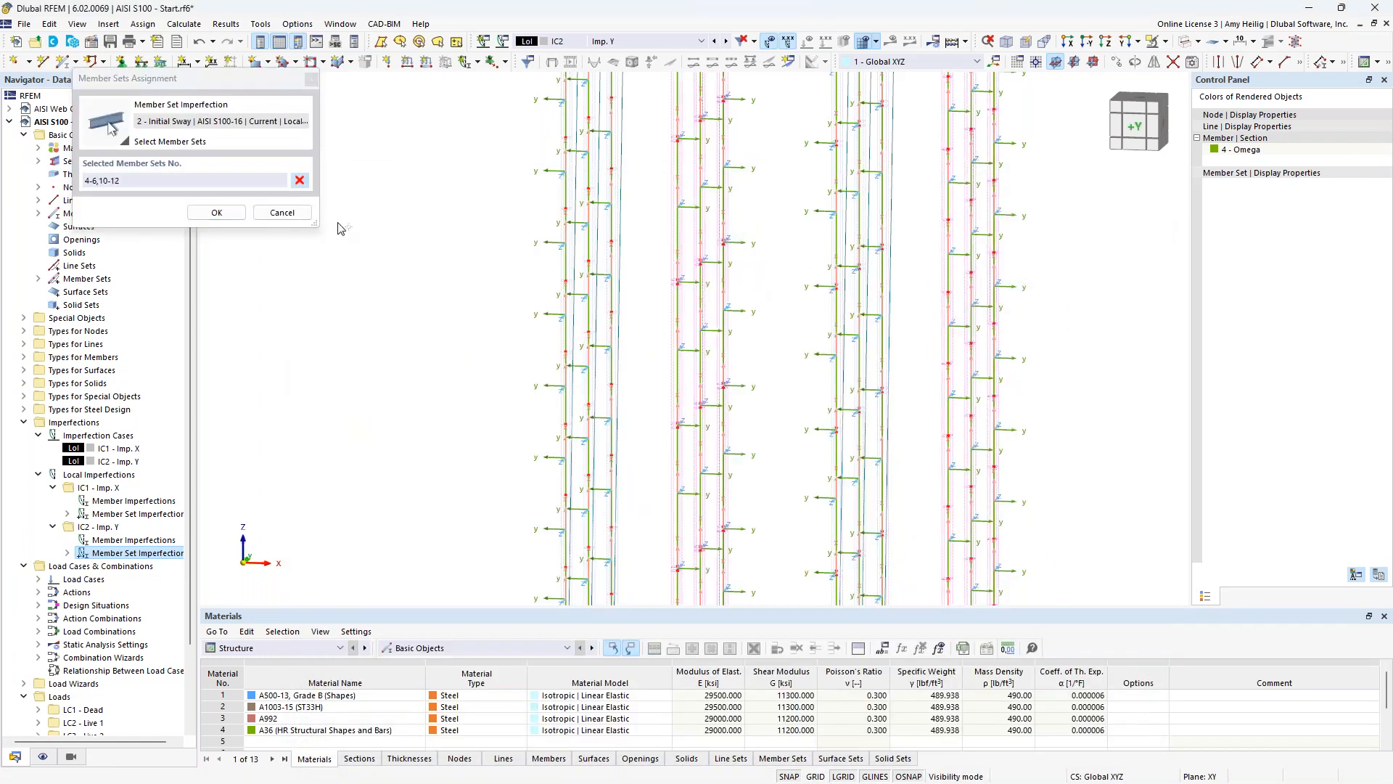
pyautogui.click(216, 212)
pyautogui.click(981, 714)
# - Switch off the display of the members' local axis systems in the model
pyautogui.scroll(-5, 709, 280)
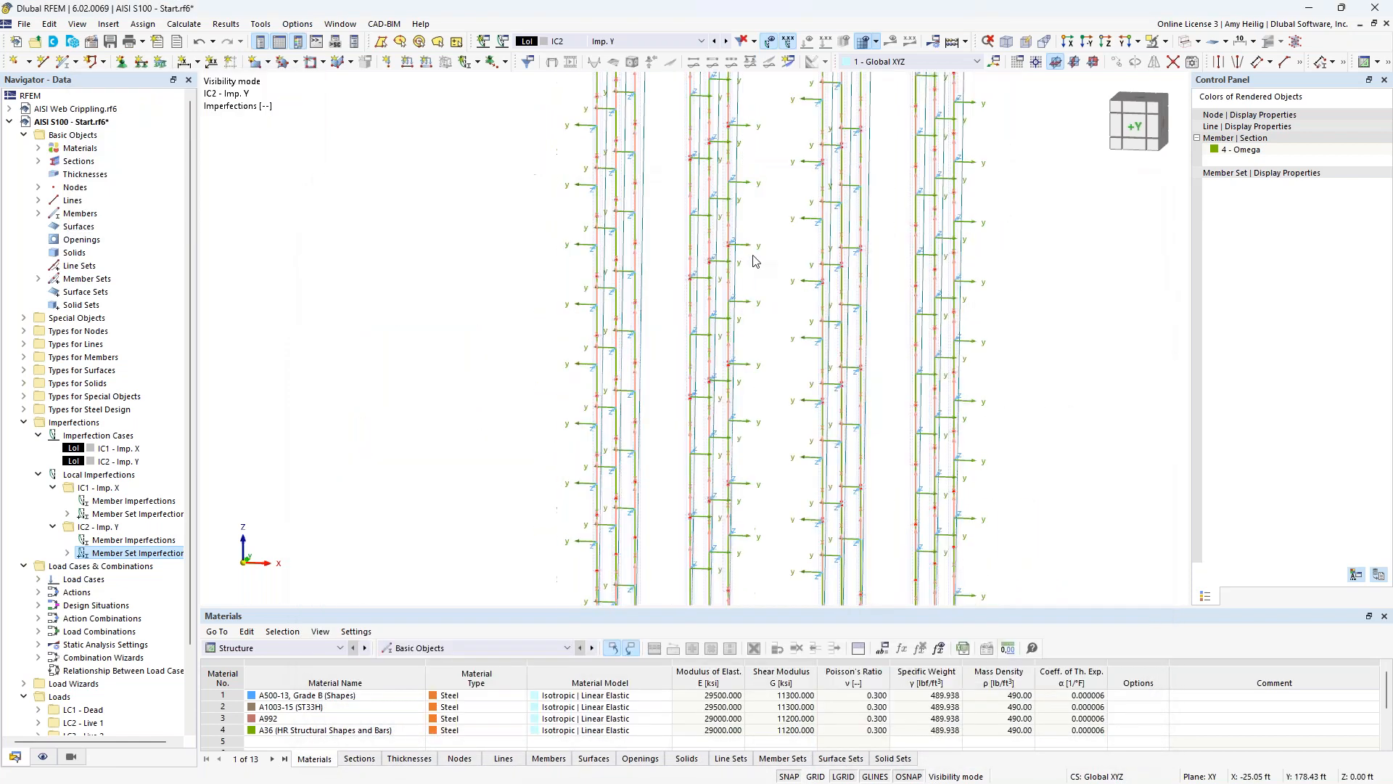
pyautogui.keyDown('ctrl'); pyautogui.moveTo(709, 281); pyautogui.dragTo(820, 376, button='middle'); pyautogui.keyUp('ctrl')
pyautogui.scroll(1, 820, 376)
pyautogui.rightClick(821, 380)
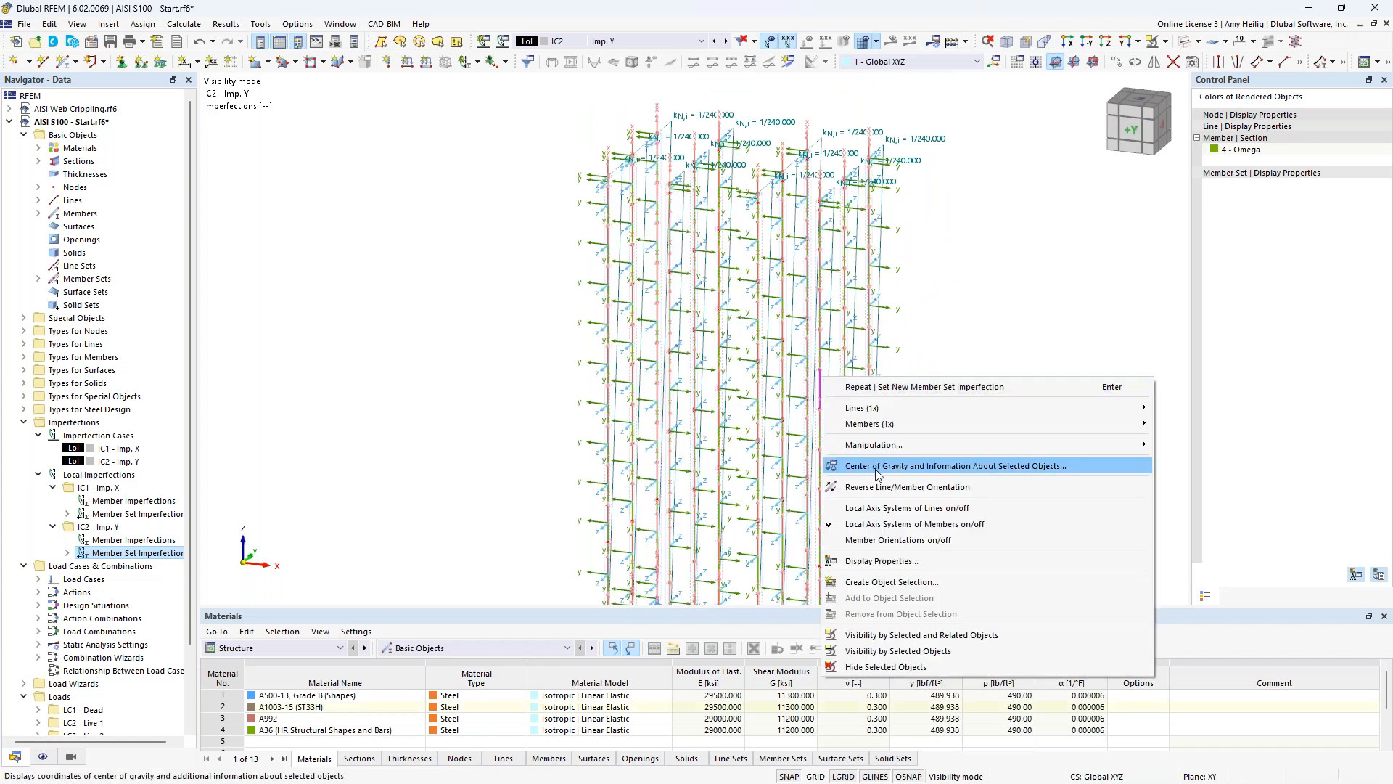
pyautogui.click(860, 524)
# - Cancel the visibility mode to bring back the complete structure
pyautogui.keyDown('ctrl'); pyautogui.moveTo(929, 274); pyautogui.dragTo(976, 243, button='middle'); pyautogui.keyUp('ctrl')
pyautogui.scroll(-2, 981, 244)
pyautogui.moveTo(997, 324); pyautogui.dragTo(851, 324, button='middle')
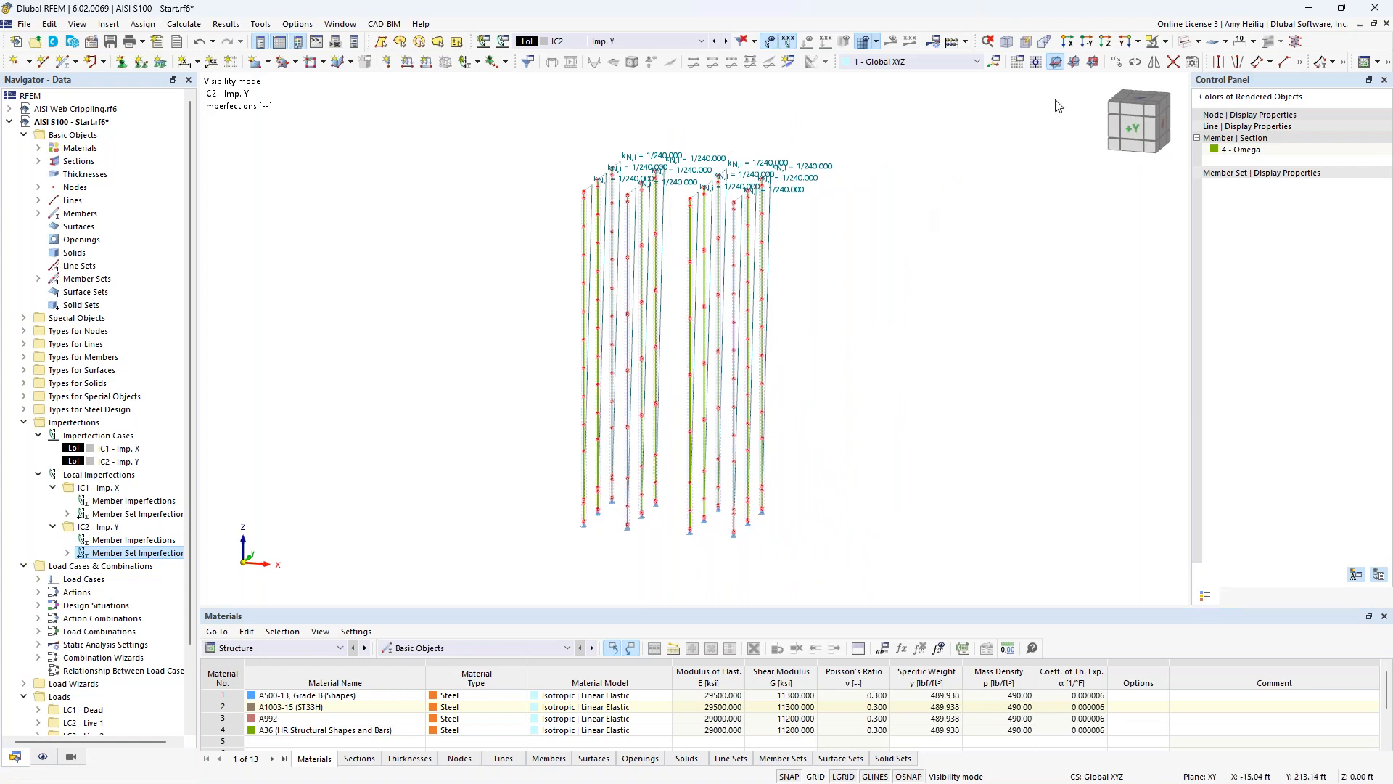
pyautogui.click(1166, 41)
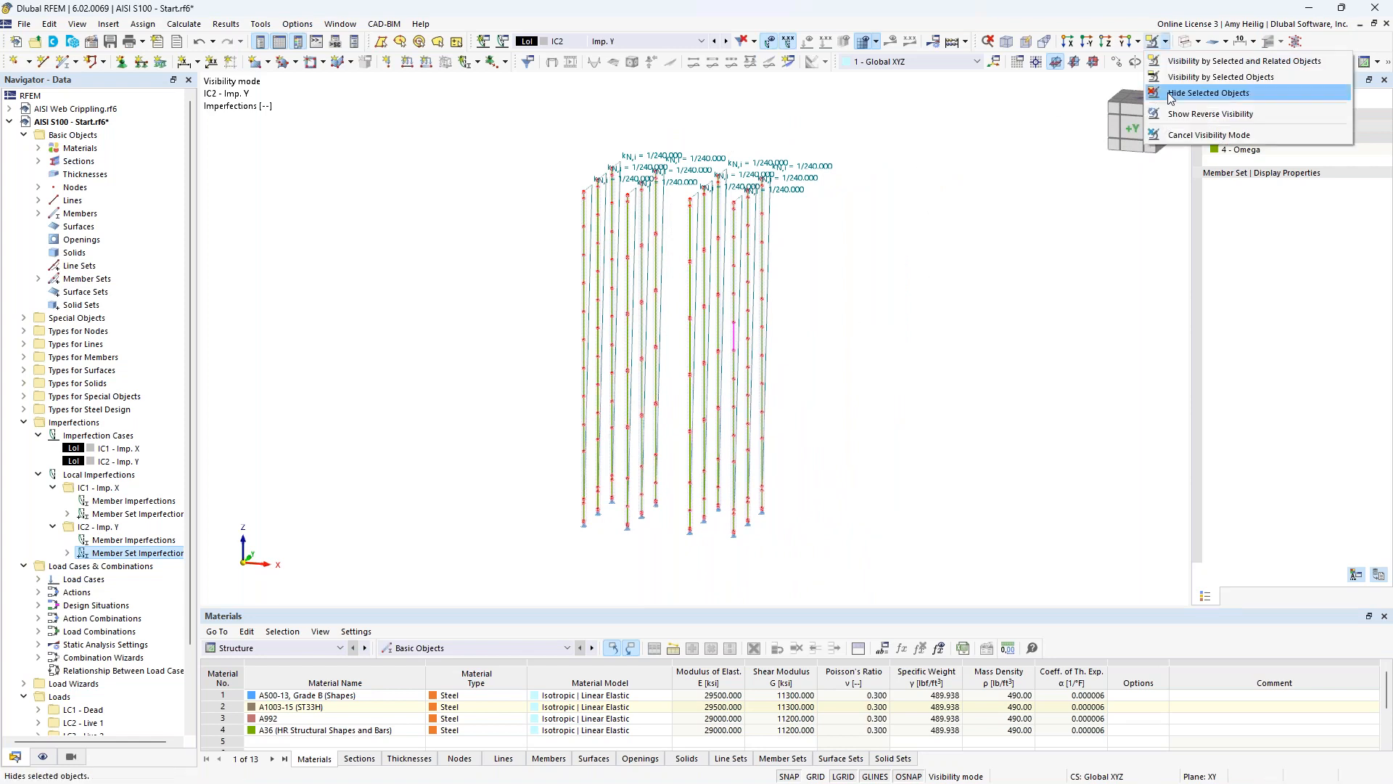
pyautogui.click(1166, 134)
# - Turn off the imperfection display and make LC1 - Dead the current load case
pyautogui.click(771, 42)
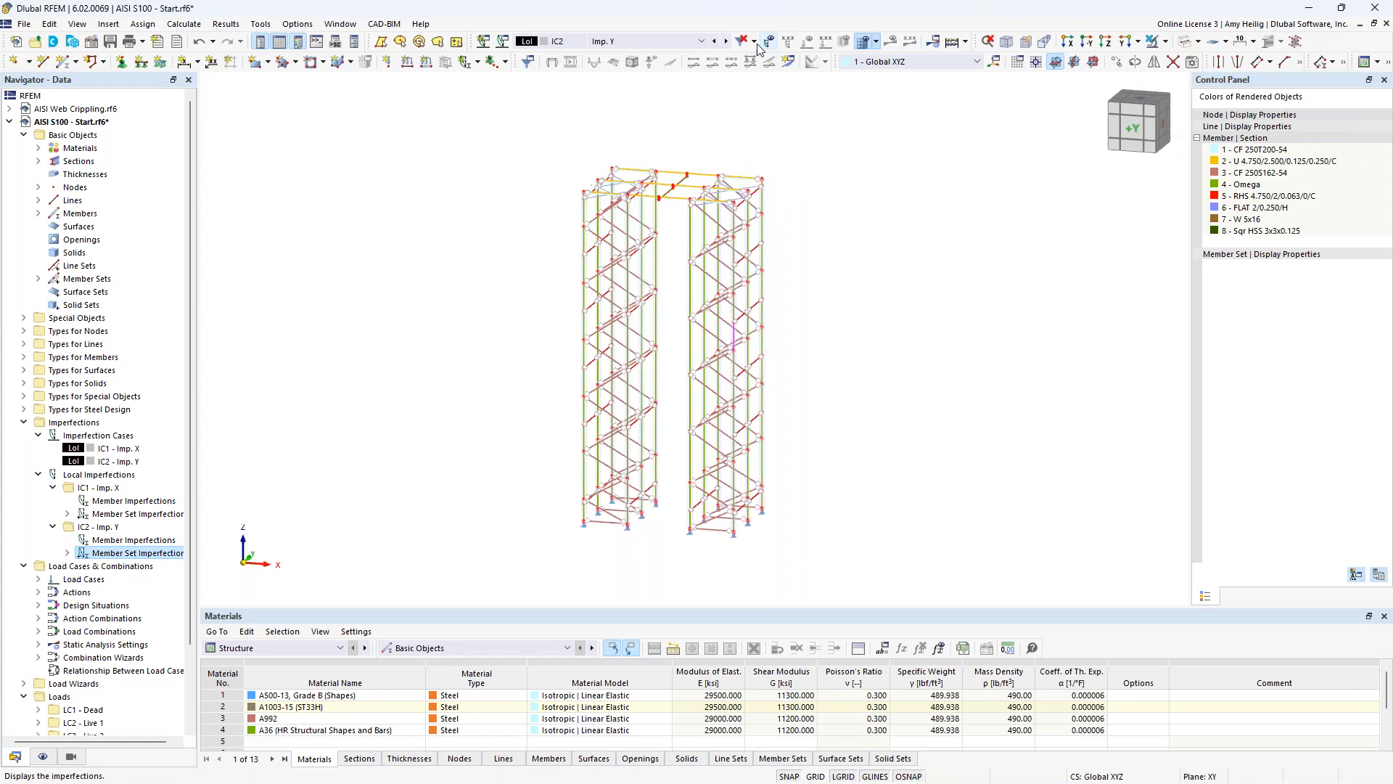
pyautogui.click(646, 42)
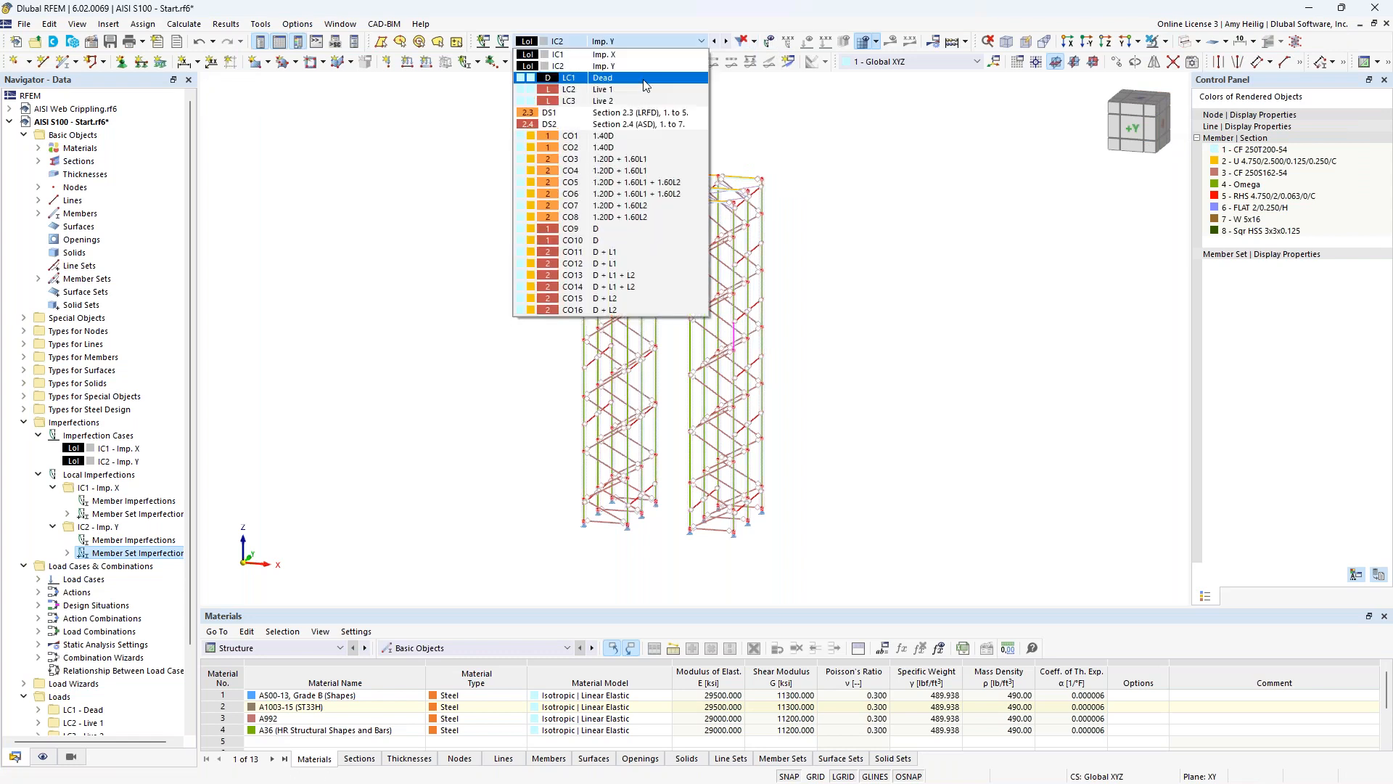
pyautogui.click(644, 79)
# - Duplicate the second-order (P-Δ) combination wizard of design situation DS1 and disable Consider imperfection cases in the copy
pyautogui.click(503, 43)
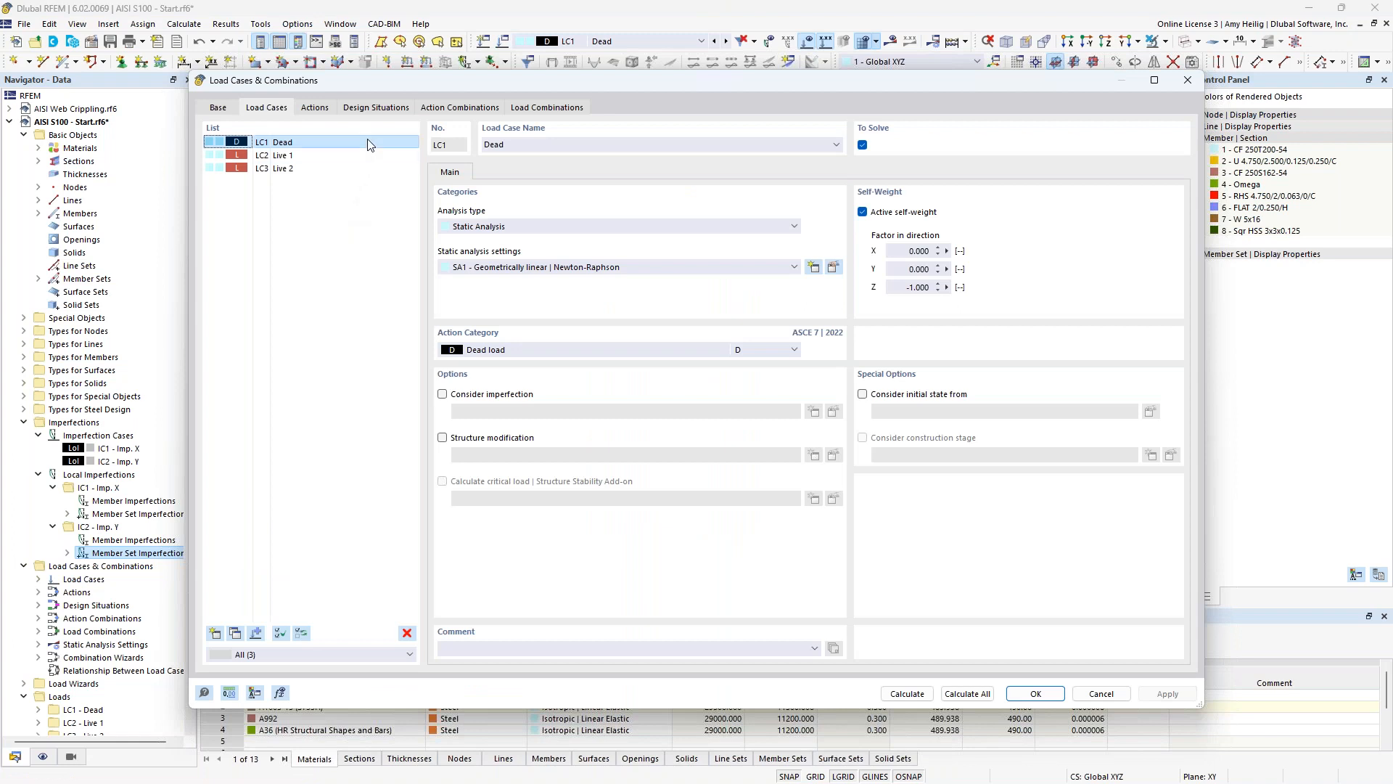
pyautogui.click(374, 109)
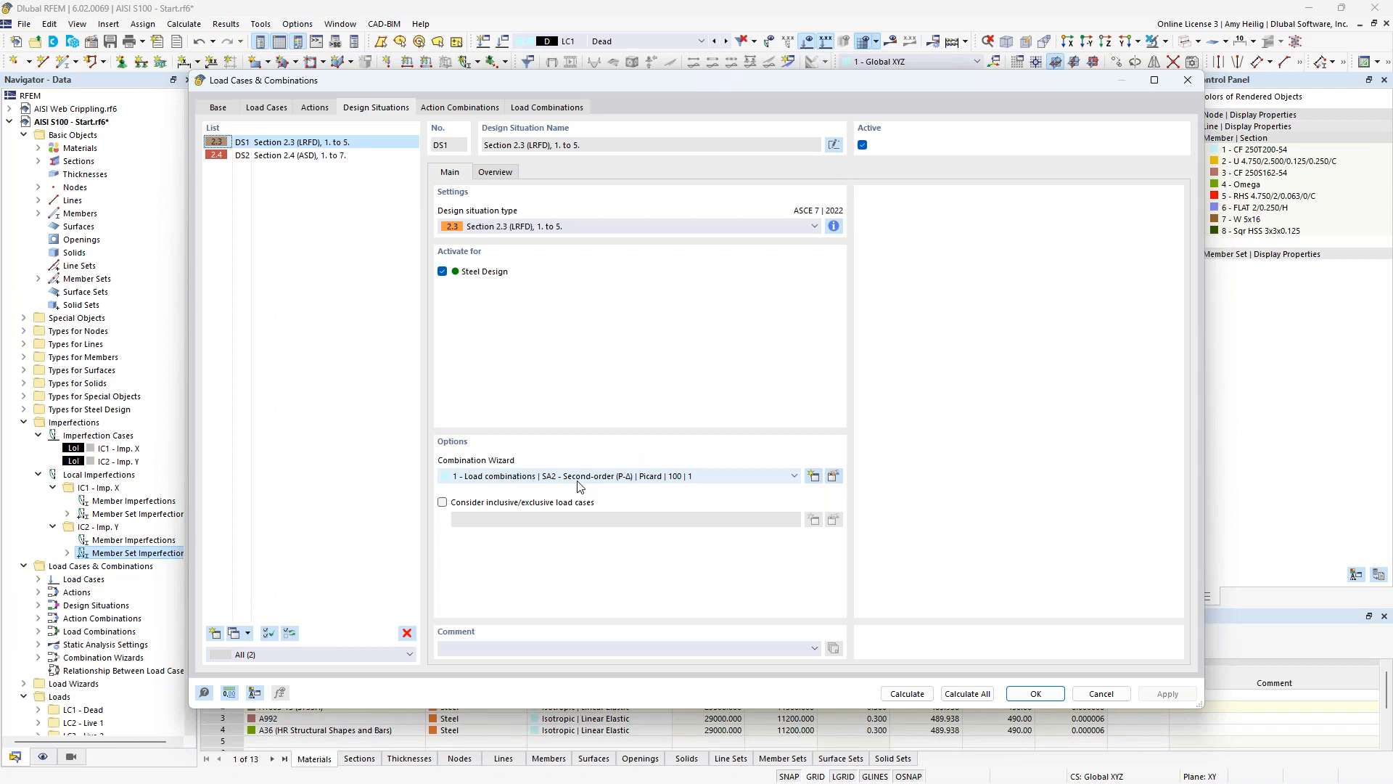
pyautogui.click(833, 477)
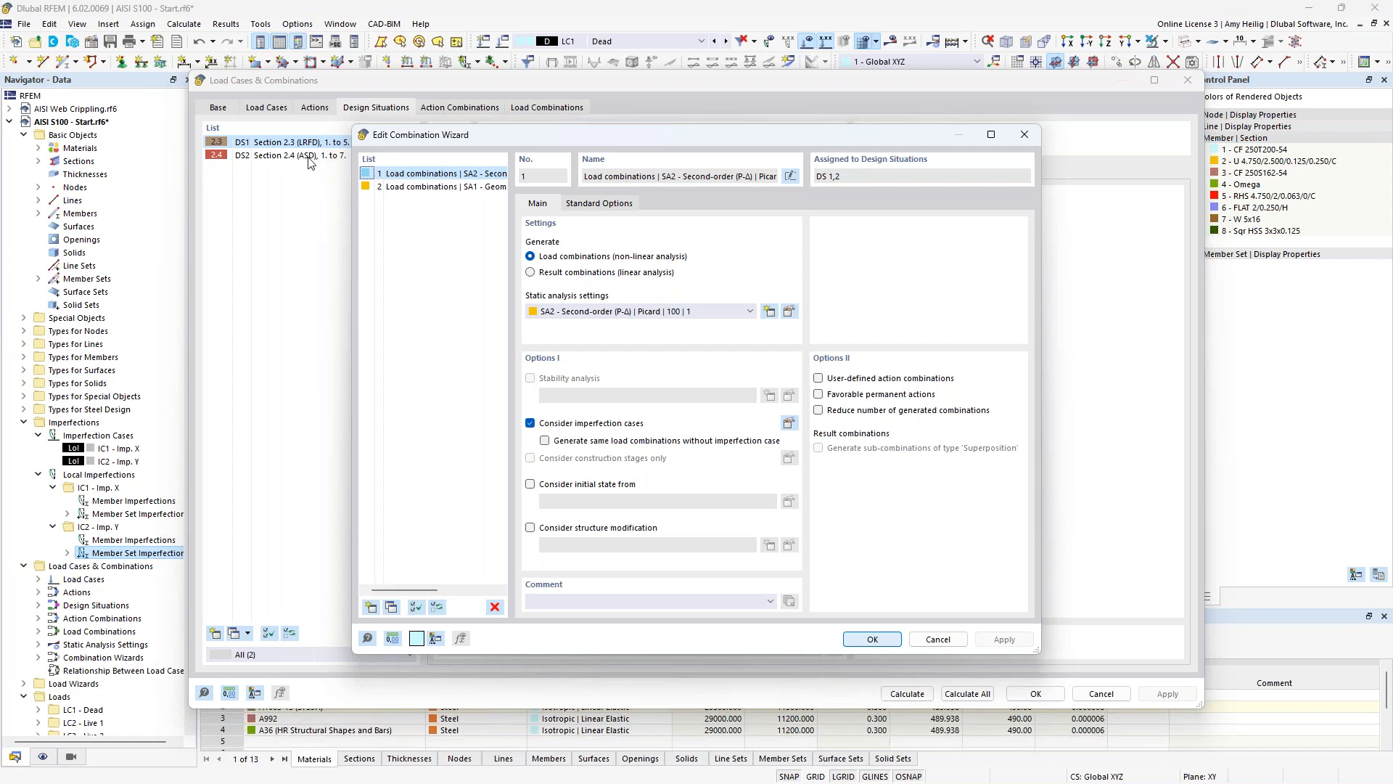
pyautogui.click(392, 606)
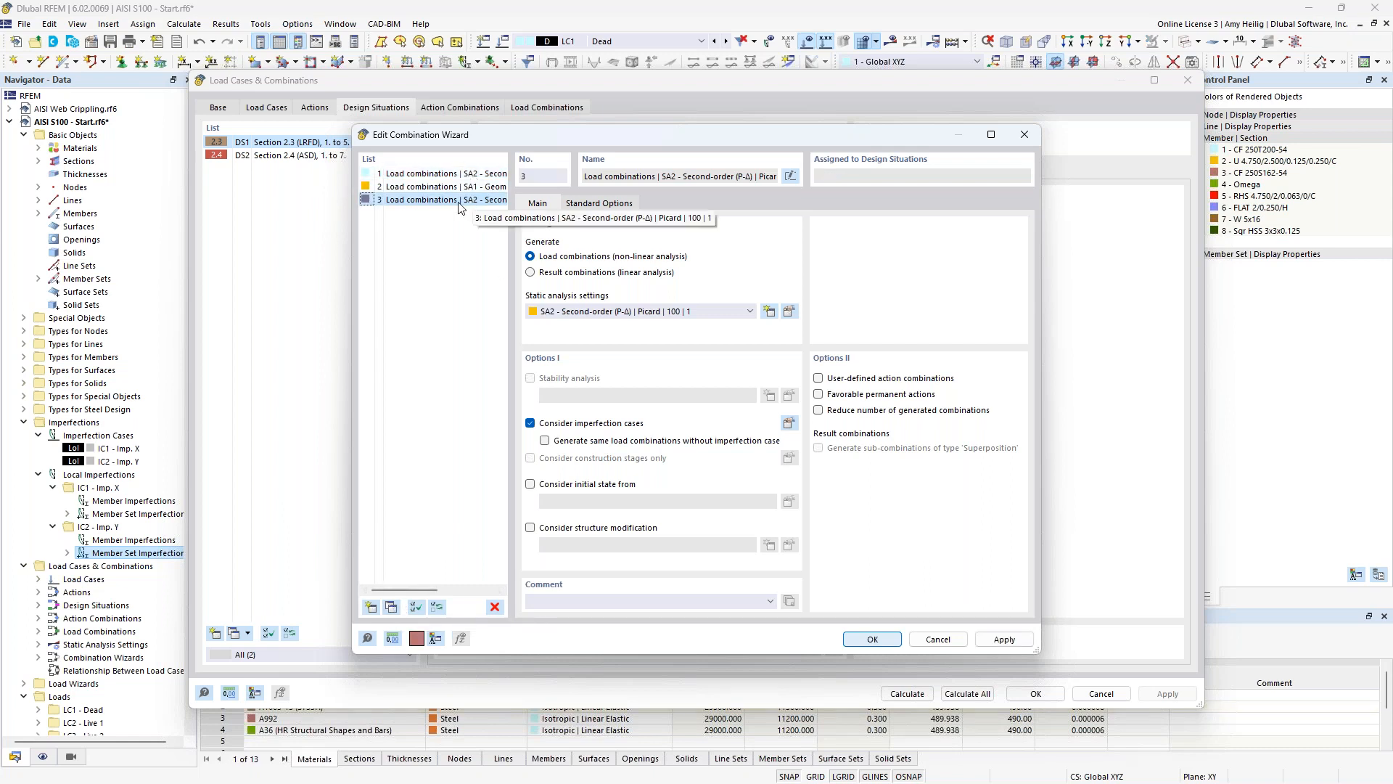
pyautogui.click(532, 425)
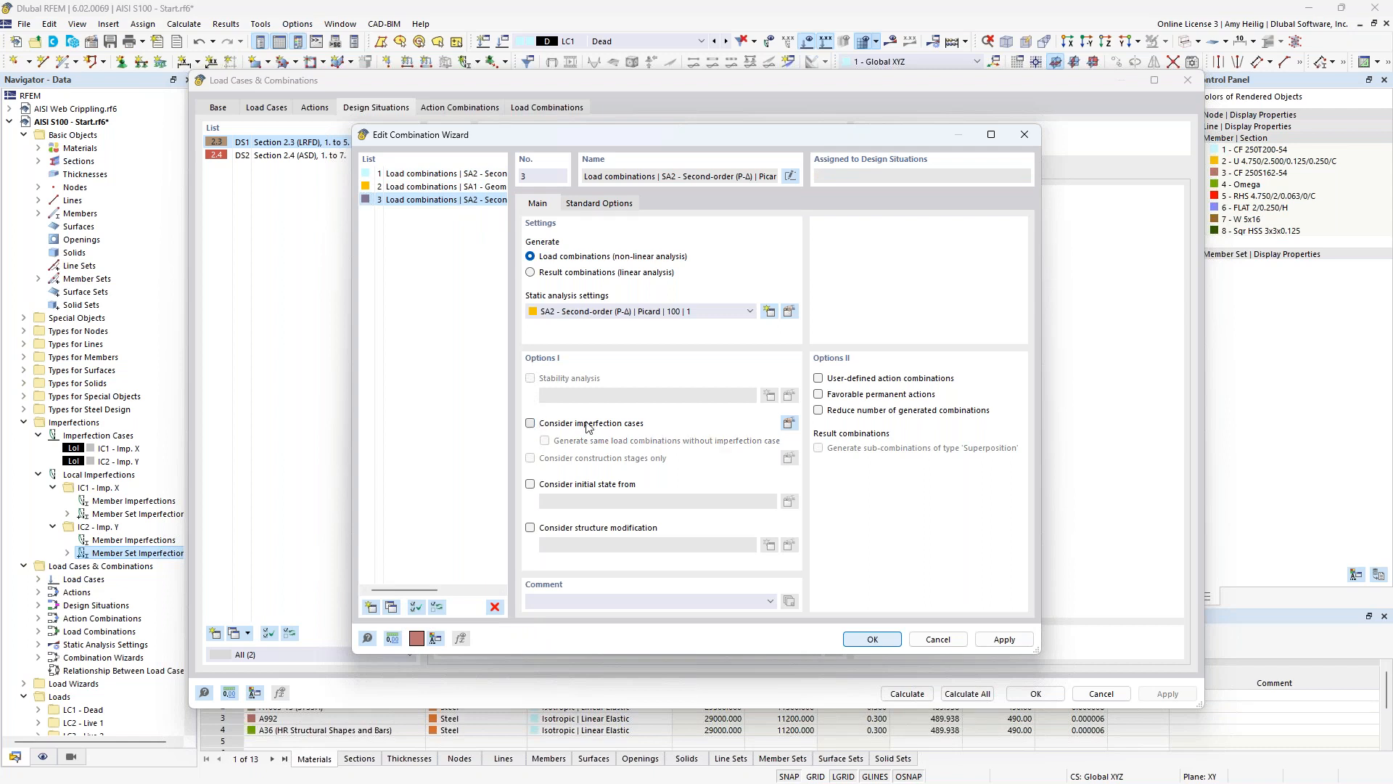
pyautogui.click(877, 639)
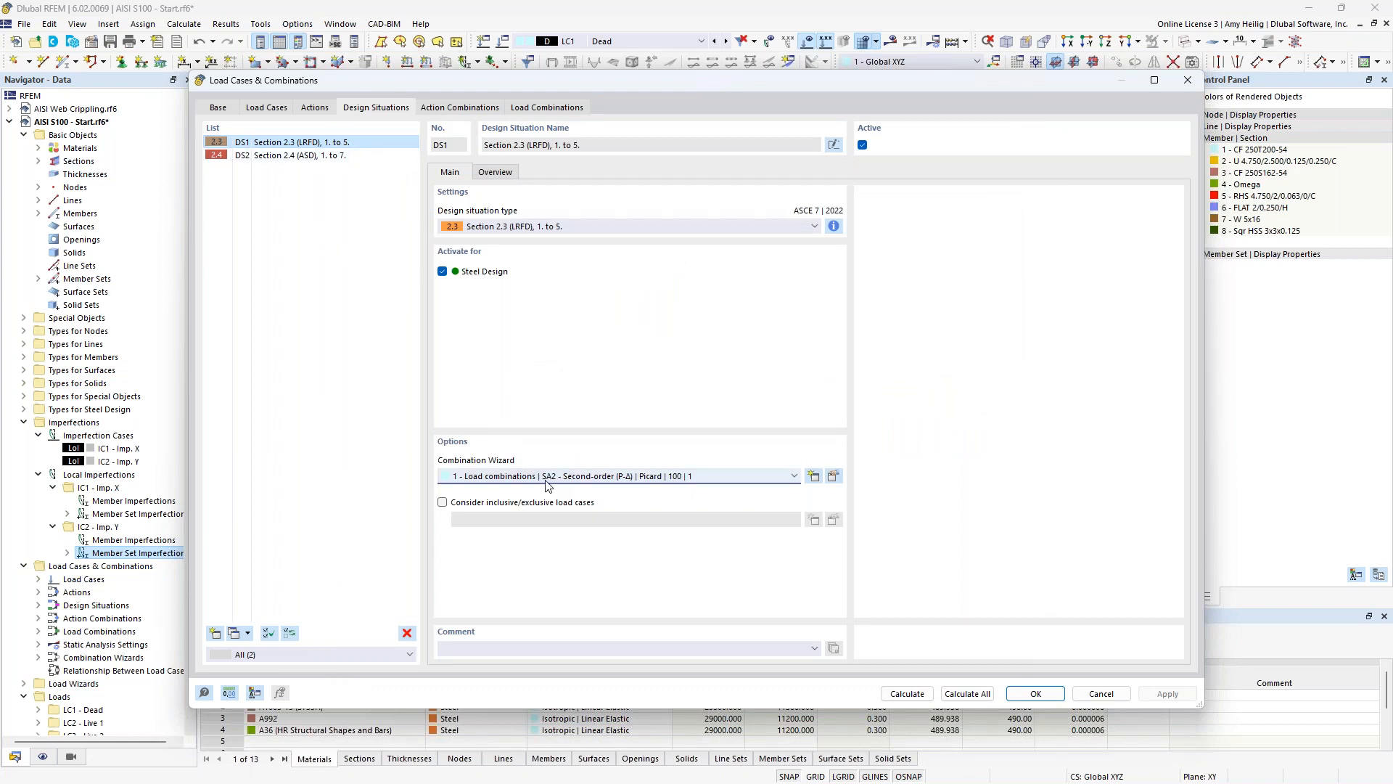
# - Assign combination wizard 3 (SA2 - Second-order P-Δ) to design situation DS2, Section 2.4 (ASD)
pyautogui.click(335, 156)
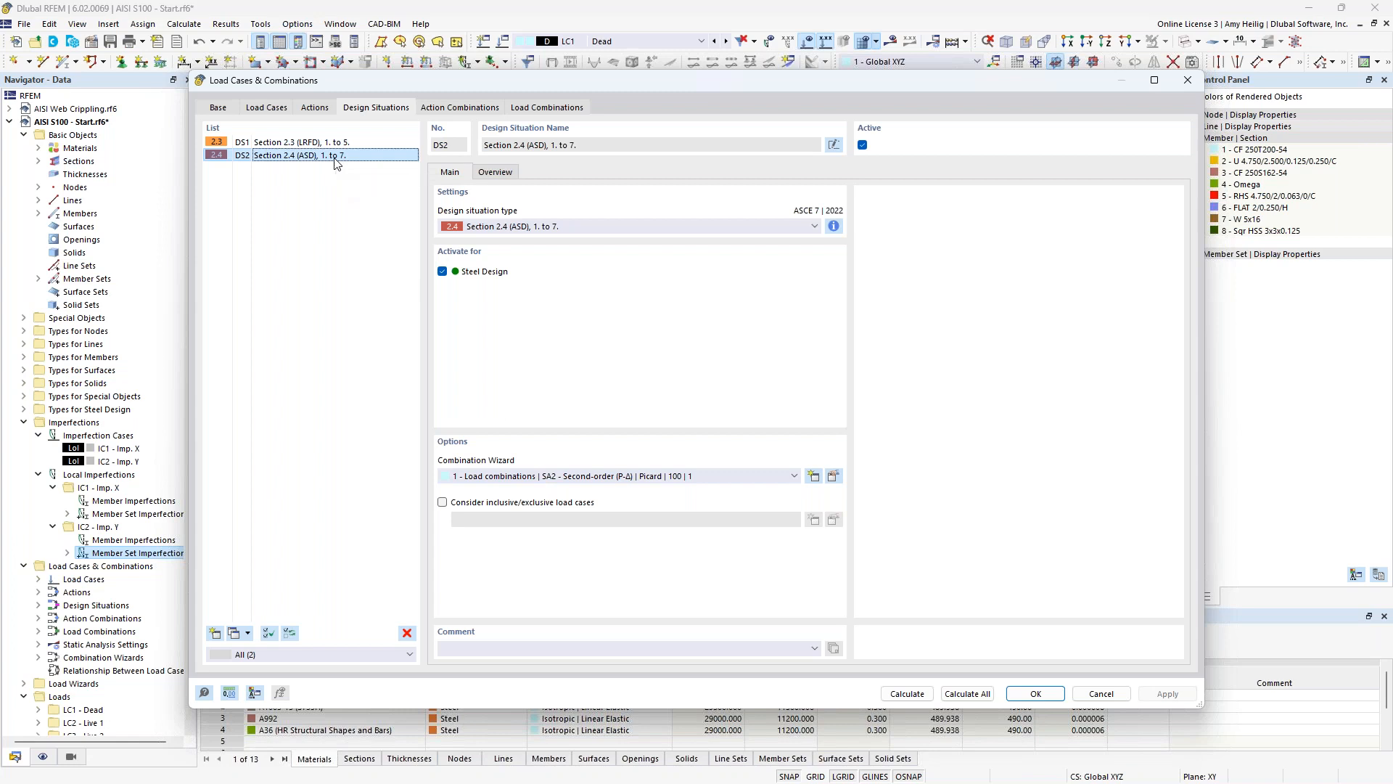
pyautogui.click(599, 476)
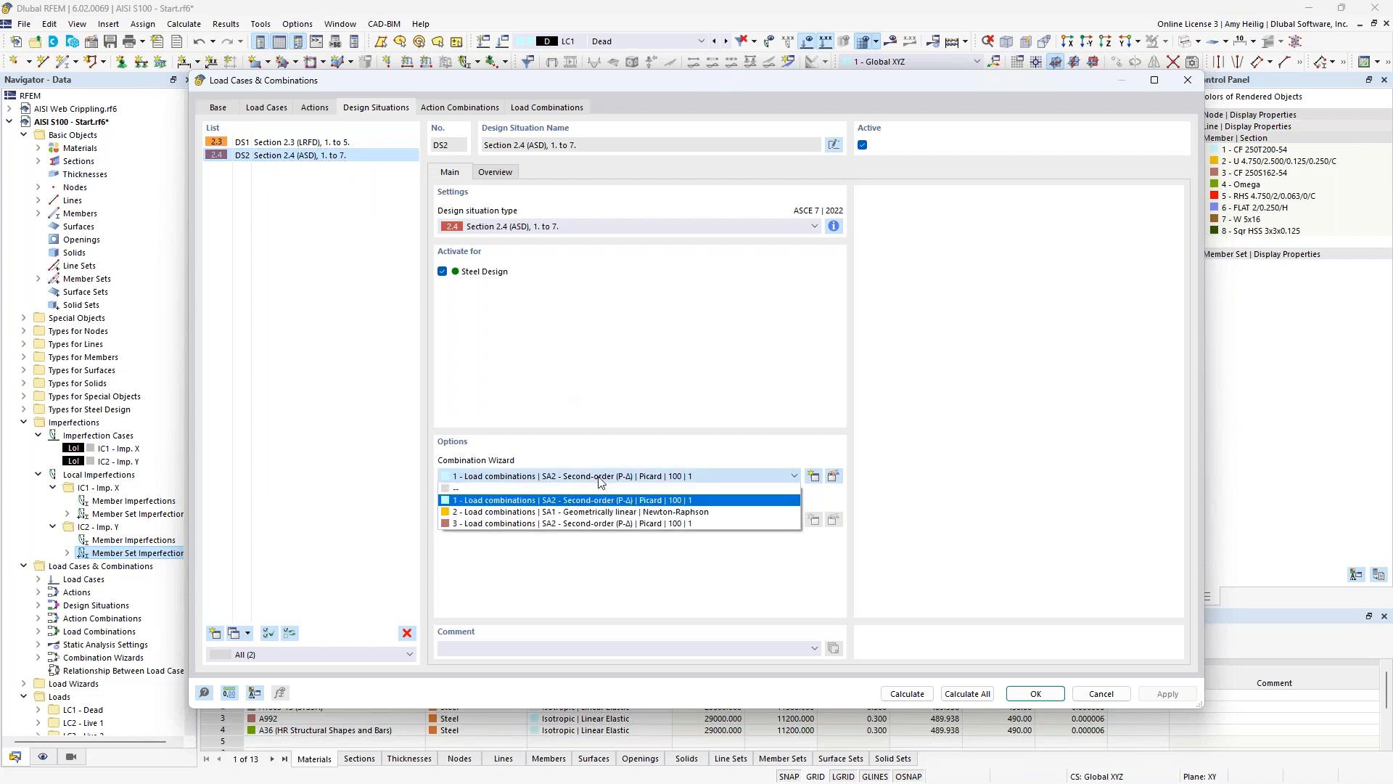
pyautogui.click(597, 523)
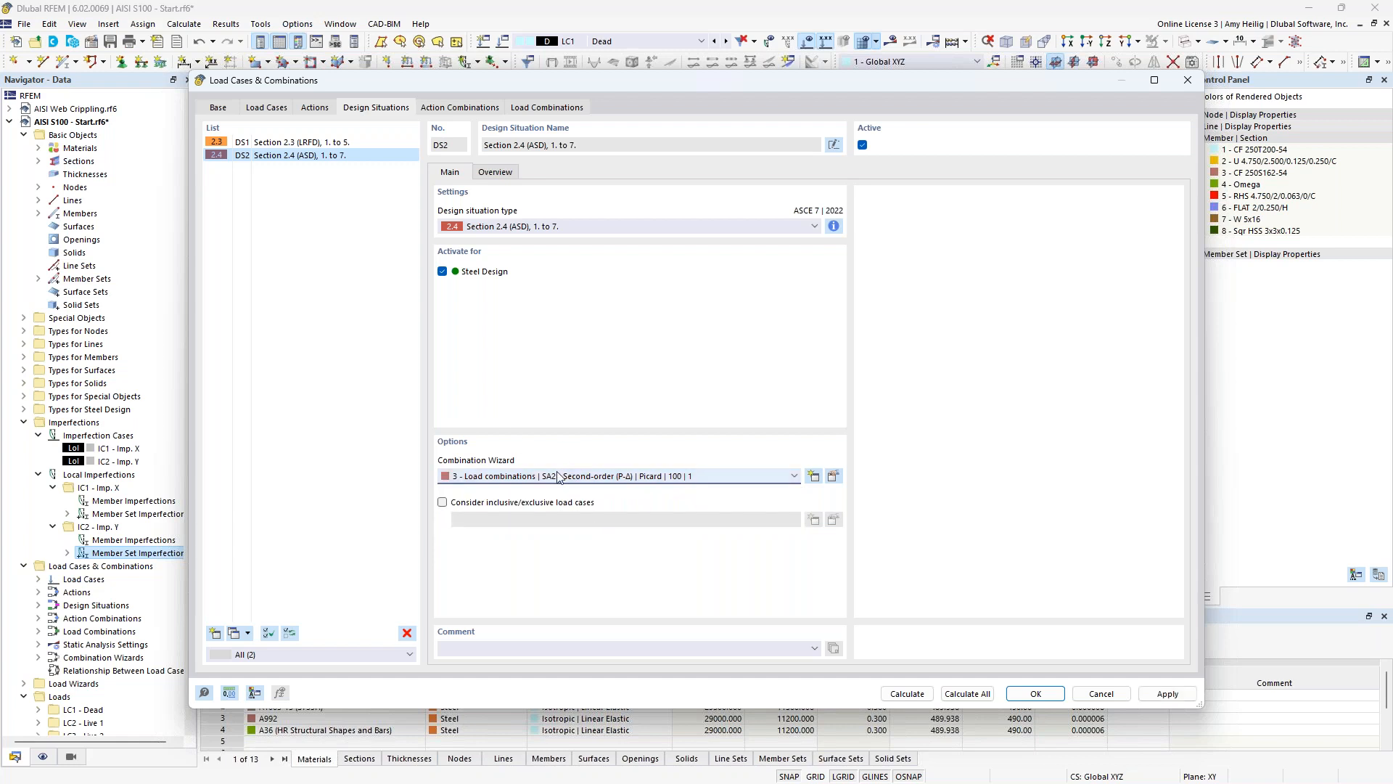
# - Check which imperfection case is considered in load combinations CO1 to CO4 (LRFD) and CO9 to CO12 (ASD)
pyautogui.click(549, 109)
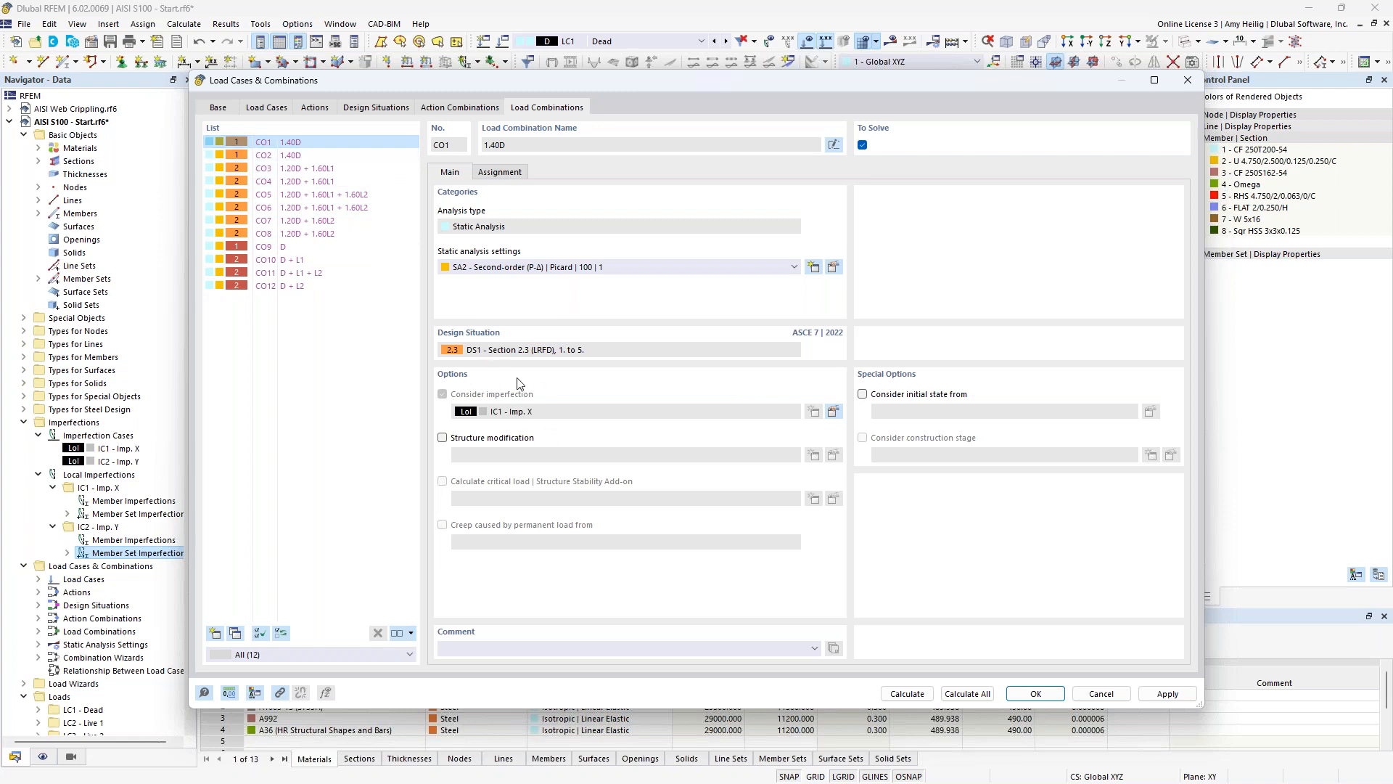
pyautogui.click(294, 156)
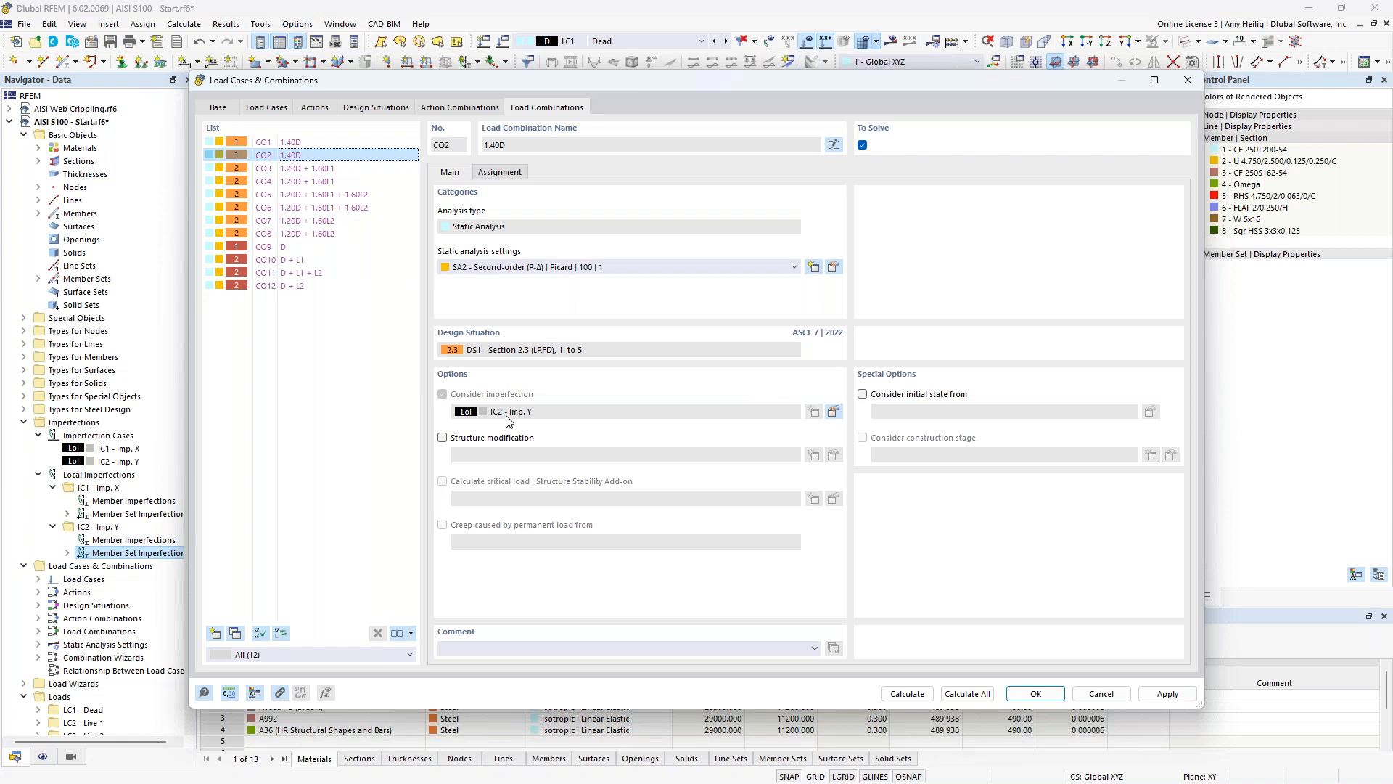
pyautogui.click(334, 169)
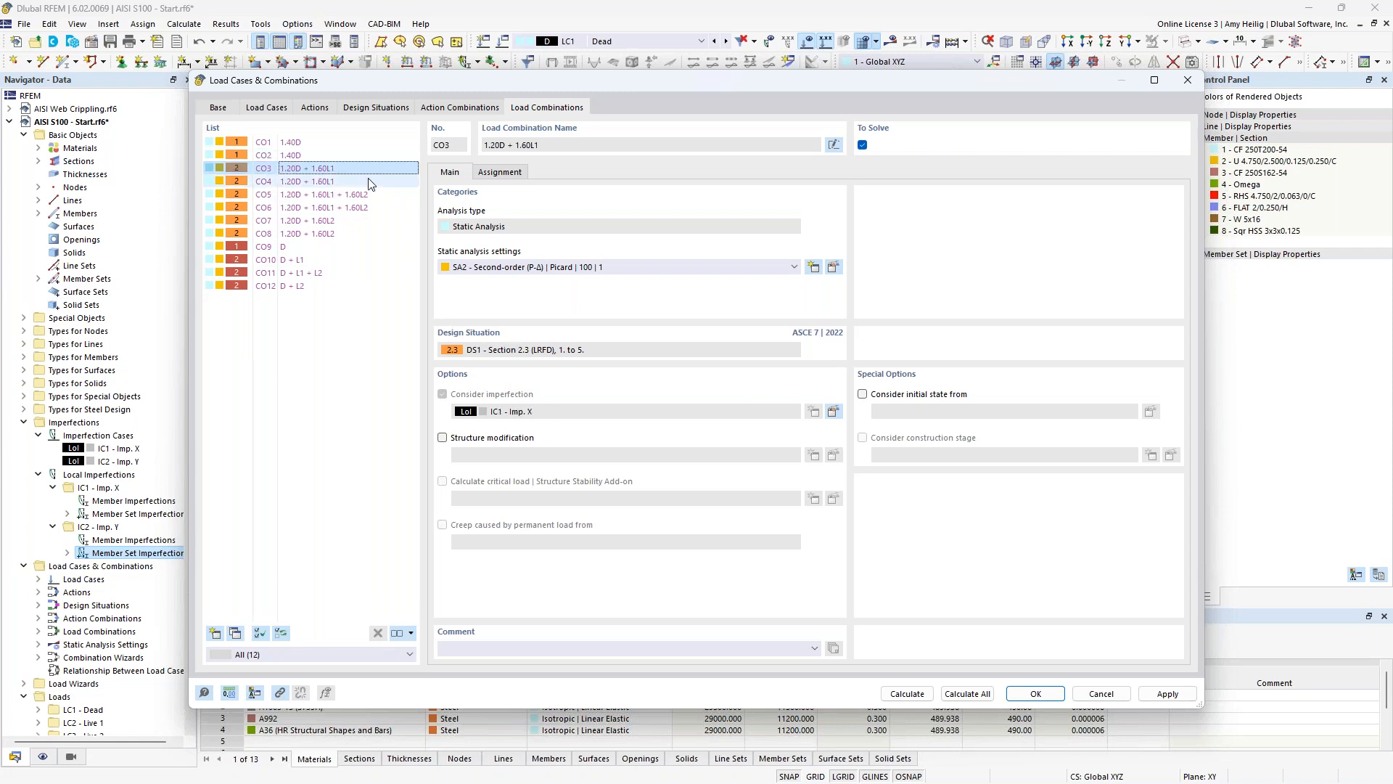
pyautogui.click(342, 182)
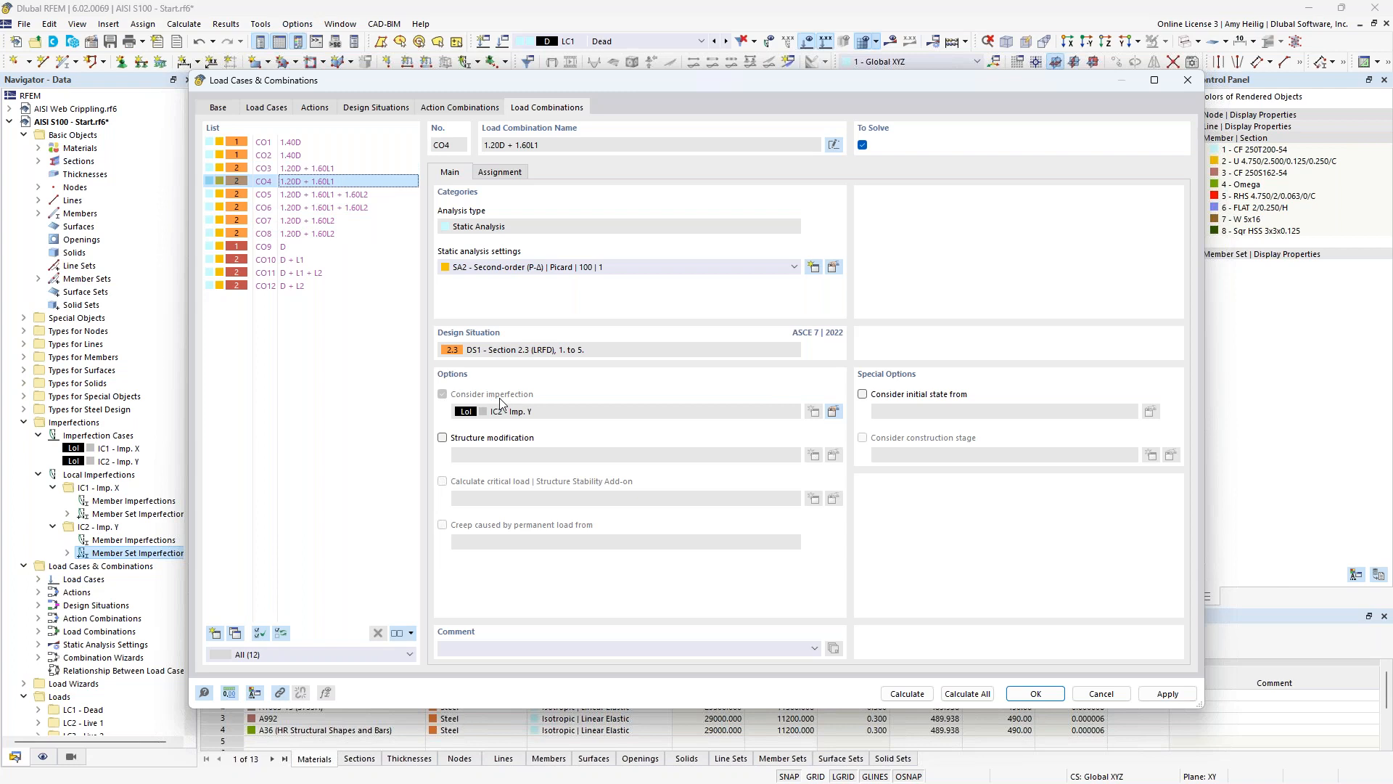
pyautogui.click(288, 248)
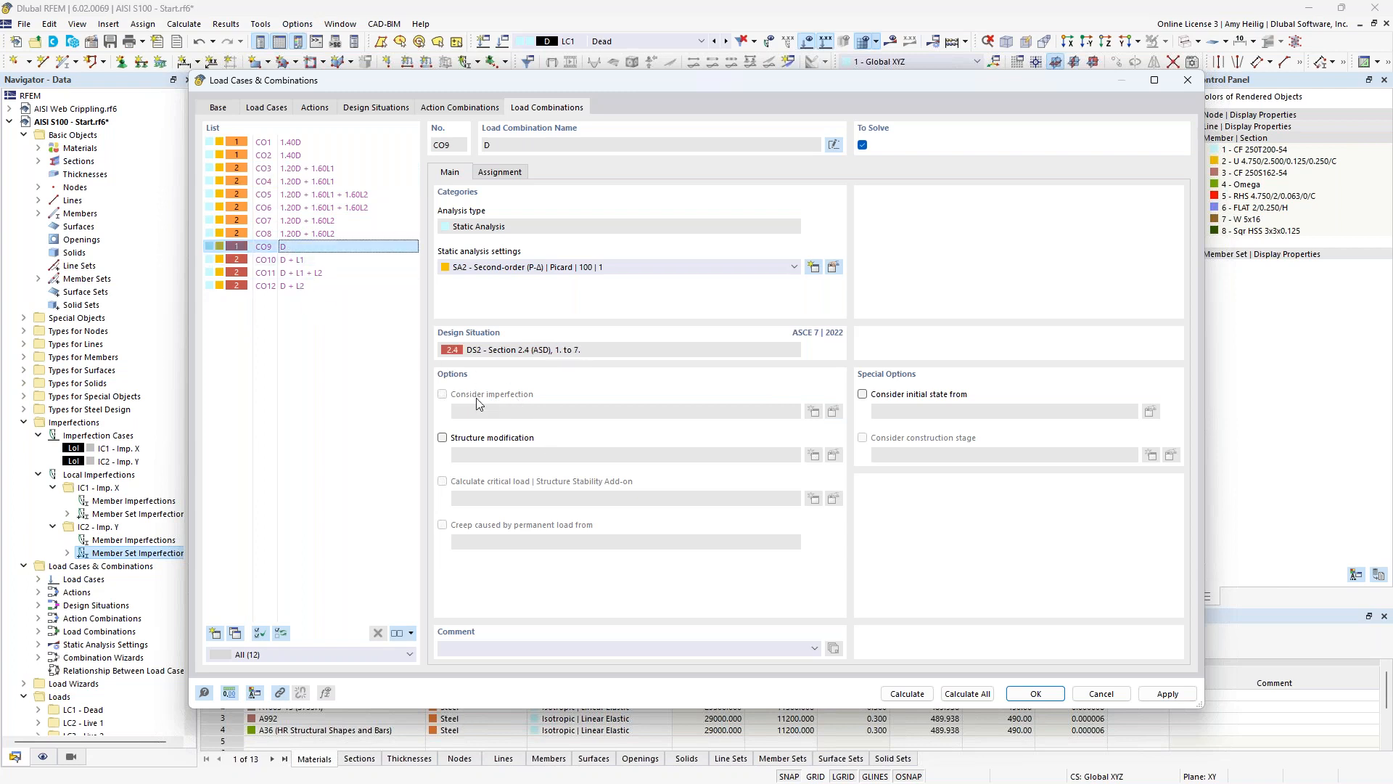
pyautogui.click(316, 261)
pyautogui.click(316, 273)
pyautogui.click(314, 287)
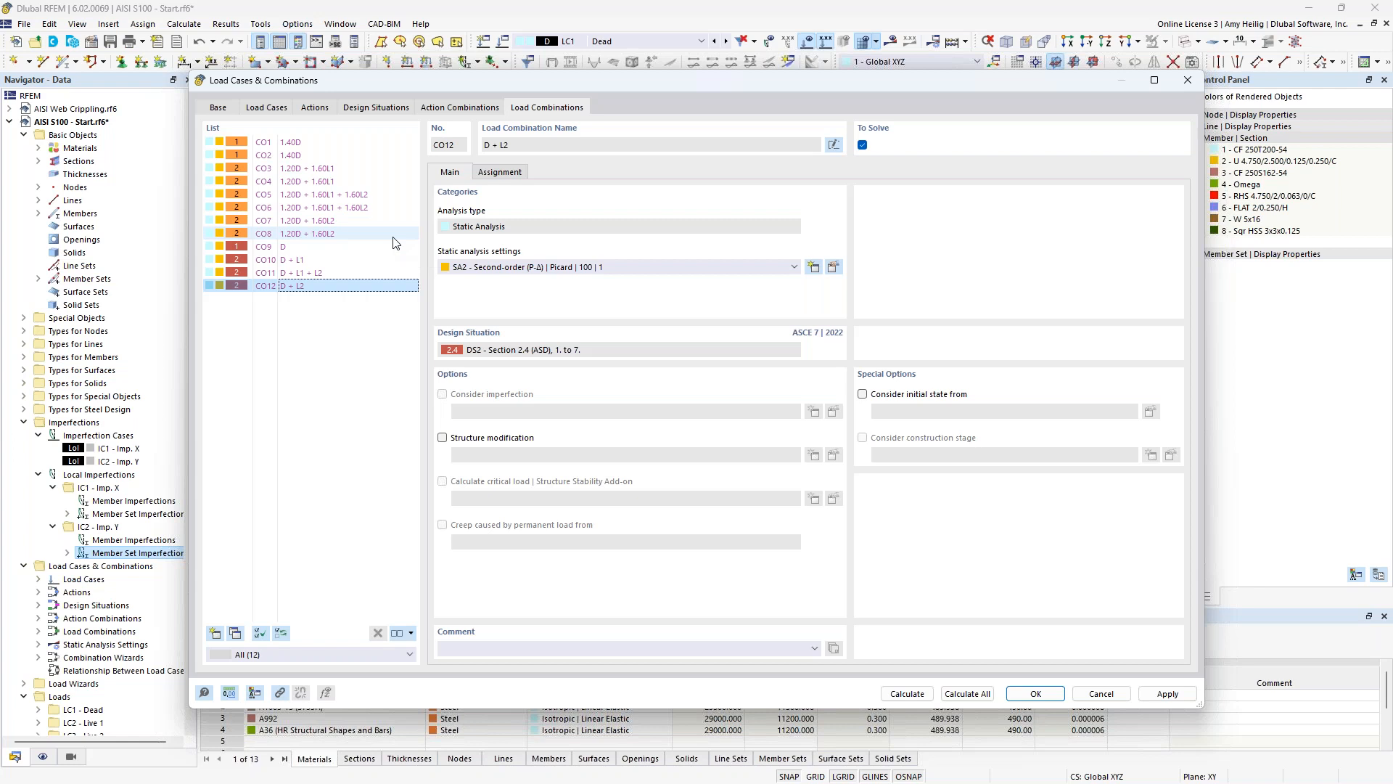
# - Enable Consider structure modification in the combination wizard of DS1 (LRFD) and create a new structure modification for it
pyautogui.click(372, 109)
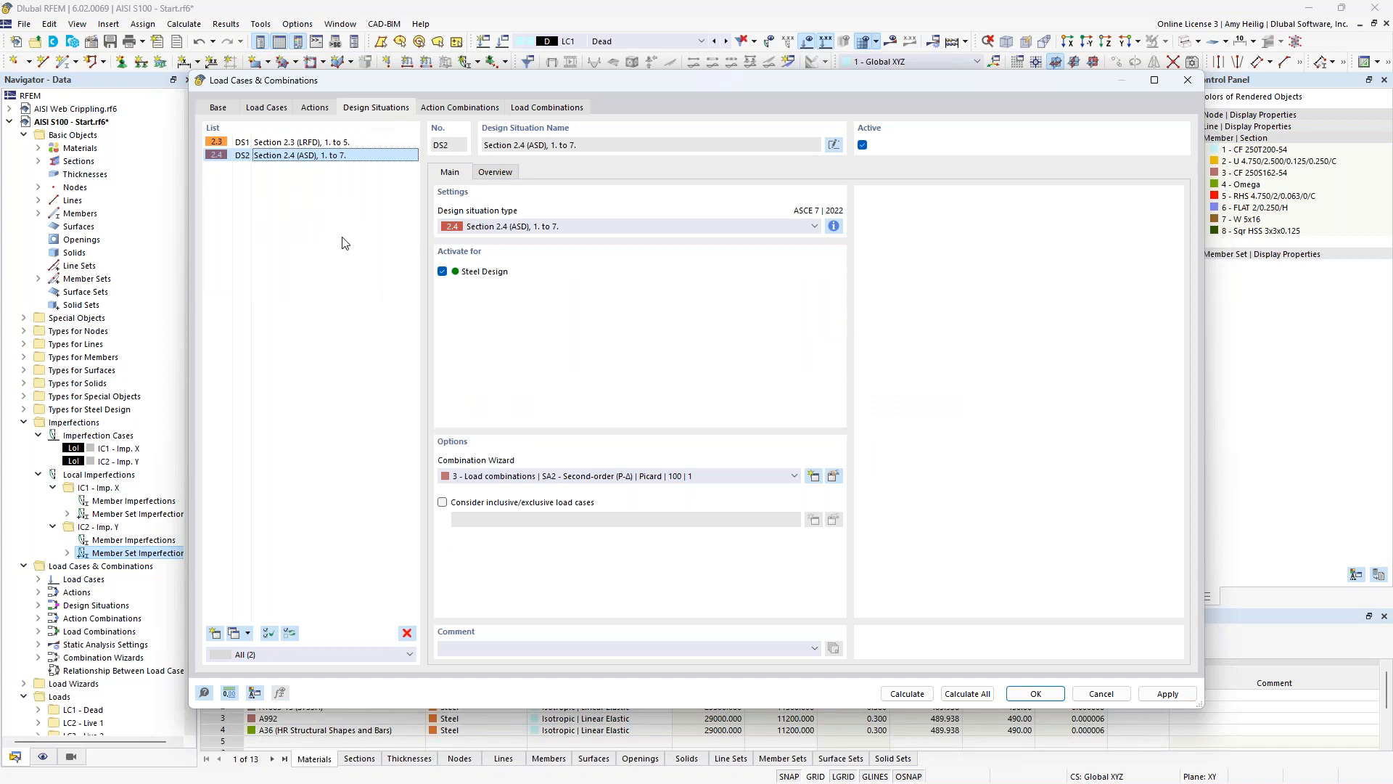
pyautogui.click(331, 143)
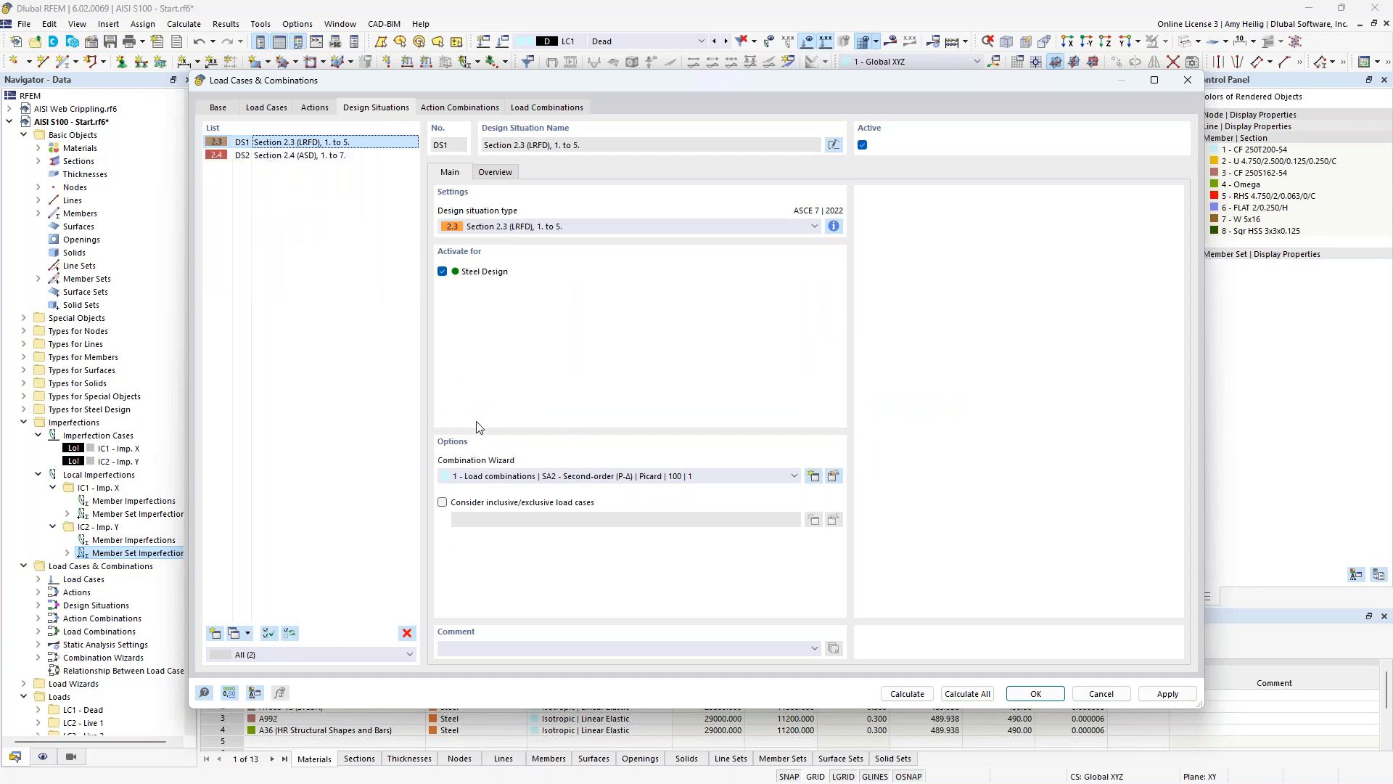
pyautogui.click(831, 476)
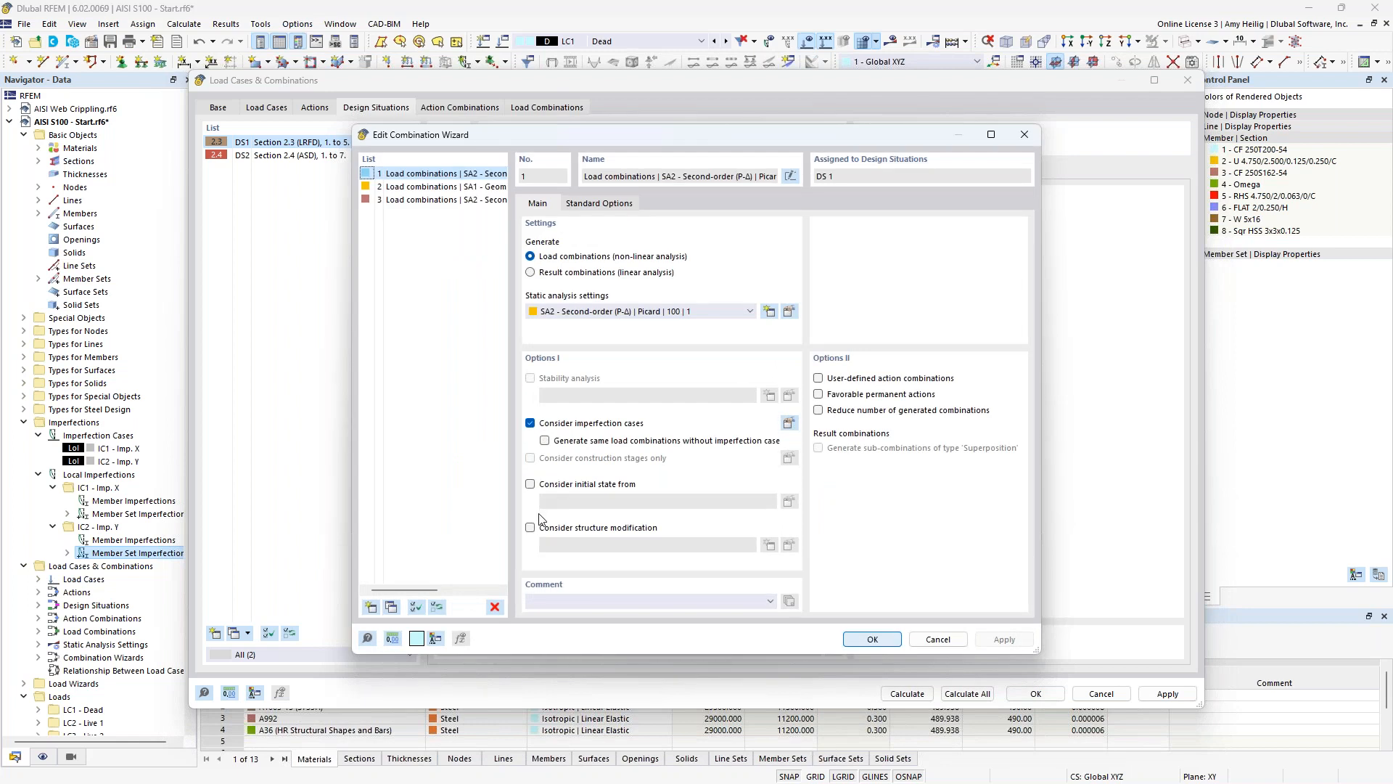
pyautogui.click(530, 528)
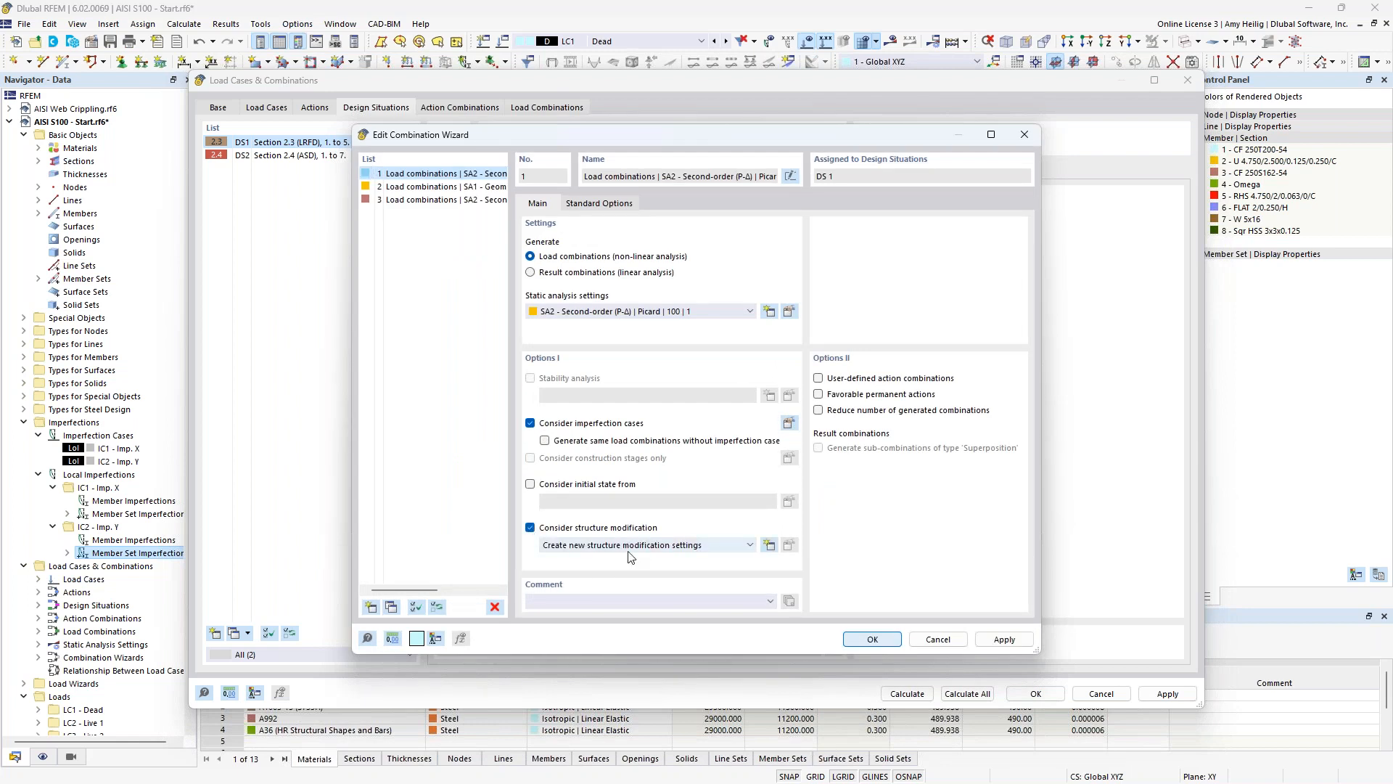
pyautogui.click(769, 545)
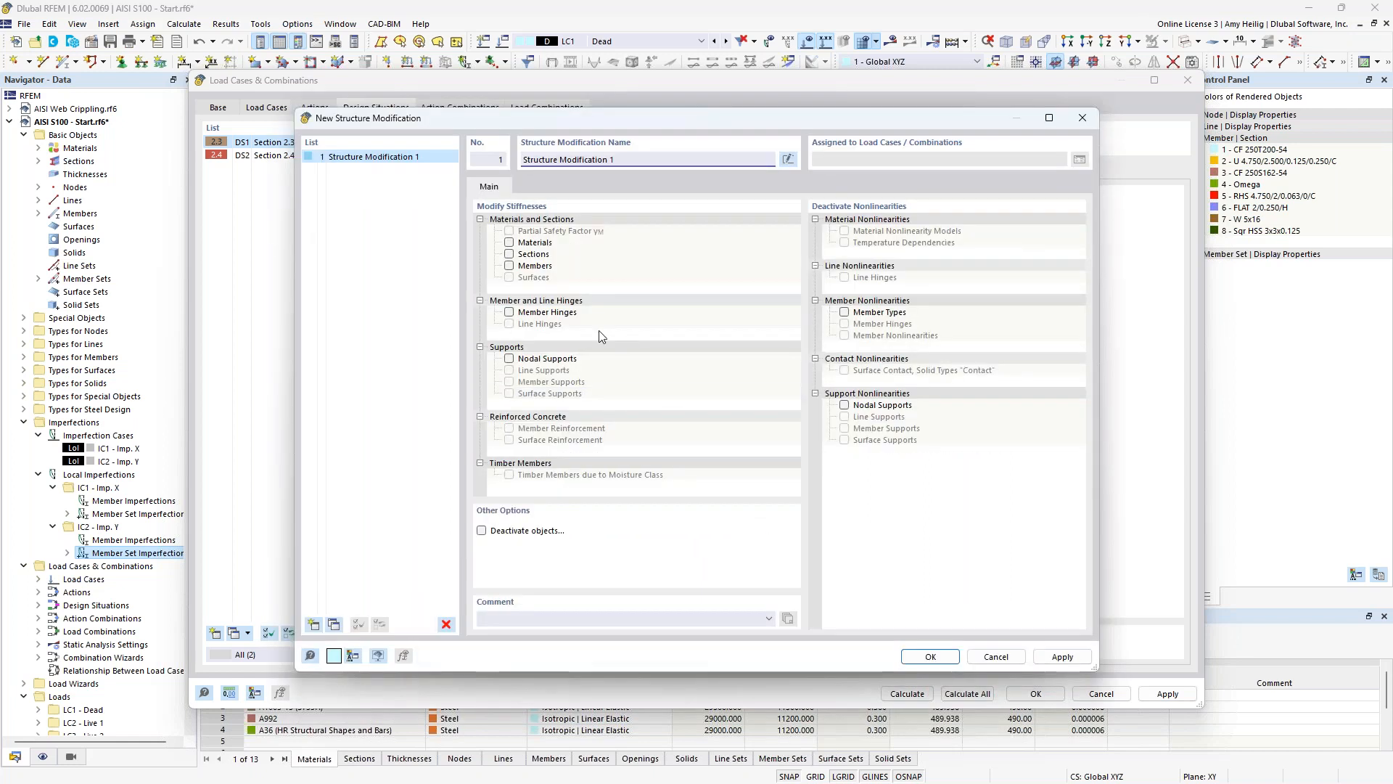
# - Enable member stiffness modification in Structure Modification 1 and create one of type AISI S100-16 C1.1.1.3 | Steel Structures with iterative τb and LRFD
pyautogui.click(510, 266)
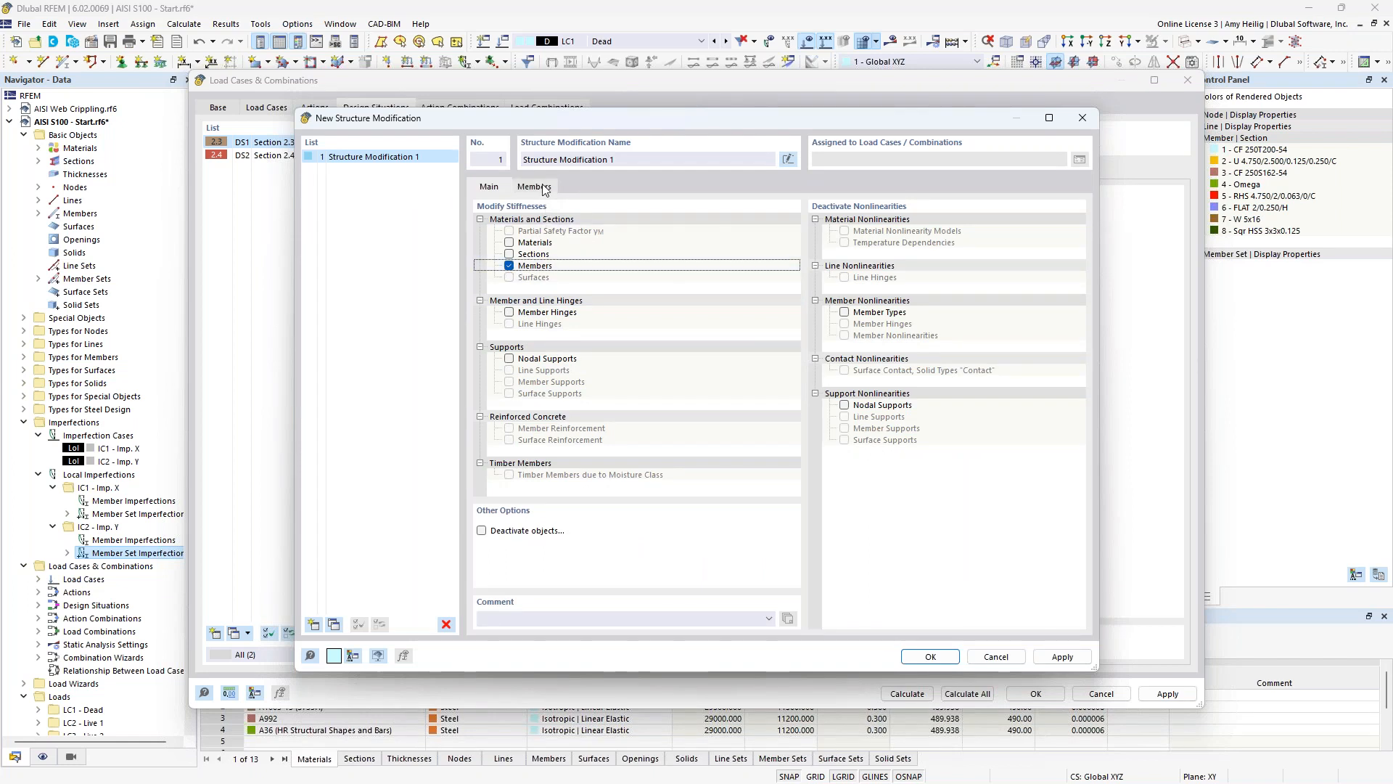
pyautogui.click(536, 187)
pyautogui.click(619, 236)
pyautogui.click(669, 238)
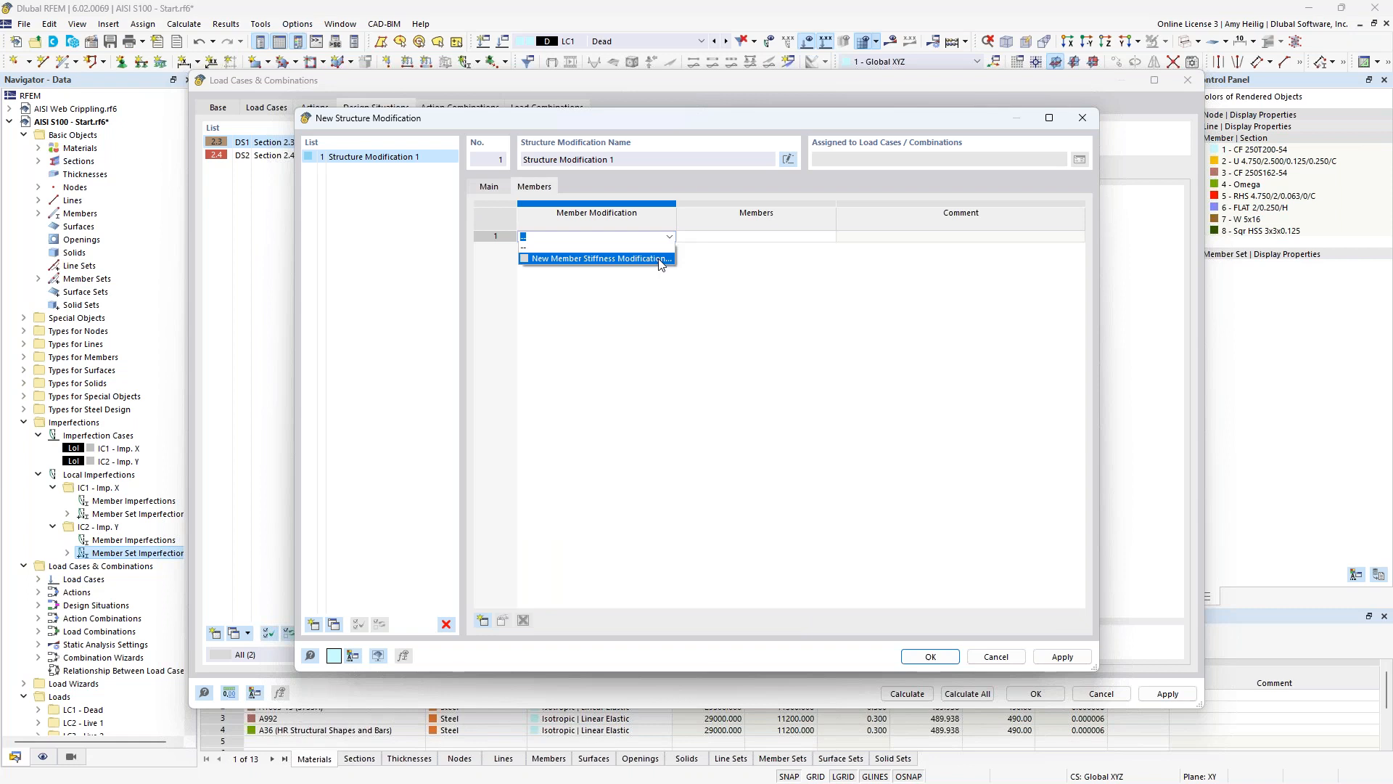
pyautogui.click(661, 259)
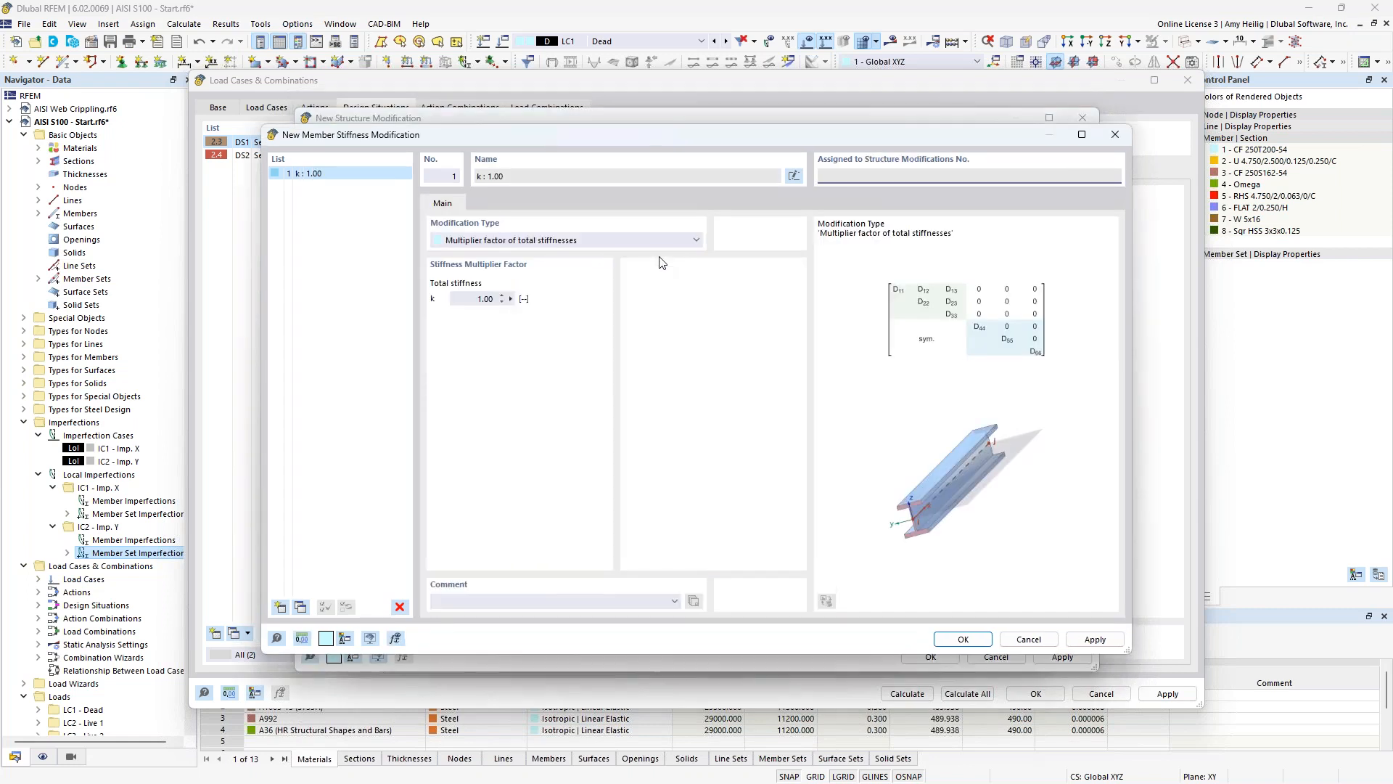
pyautogui.click(664, 242)
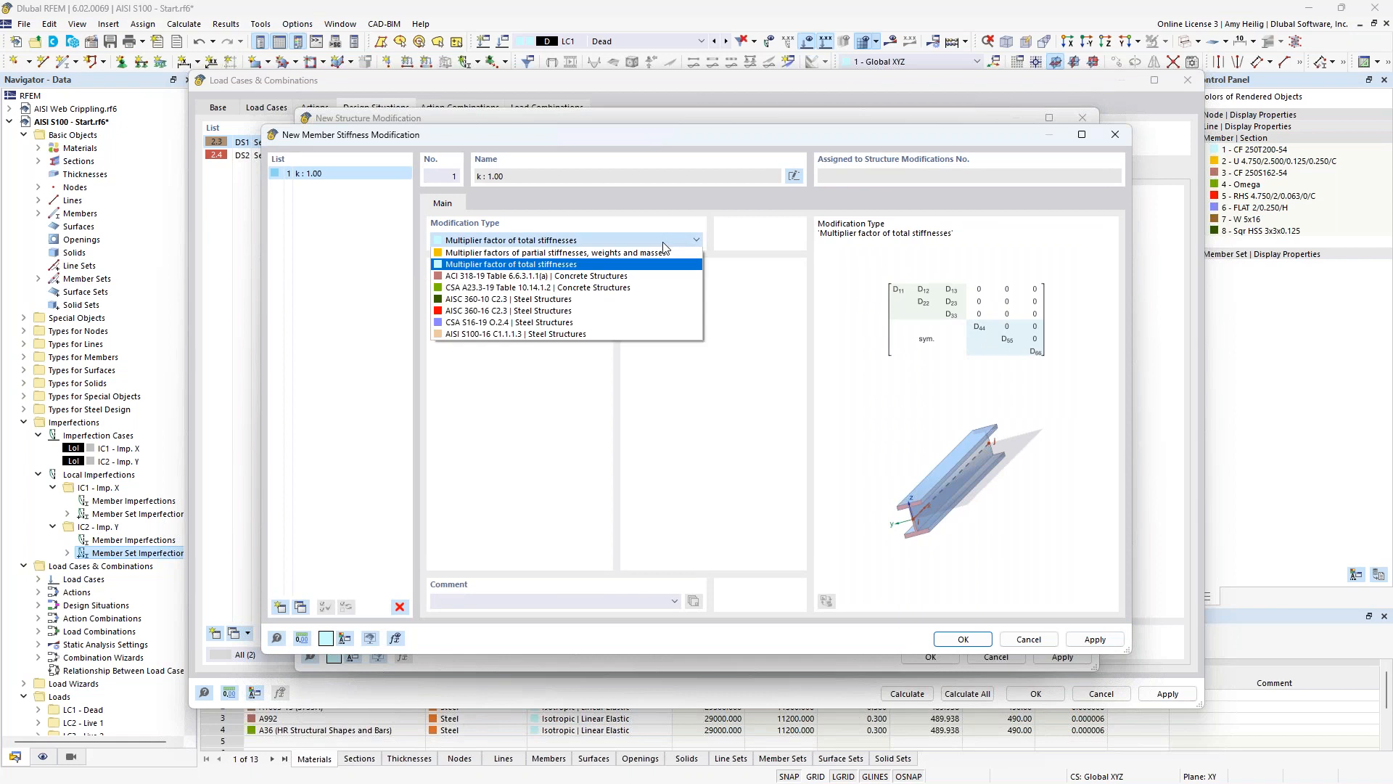
pyautogui.click(610, 333)
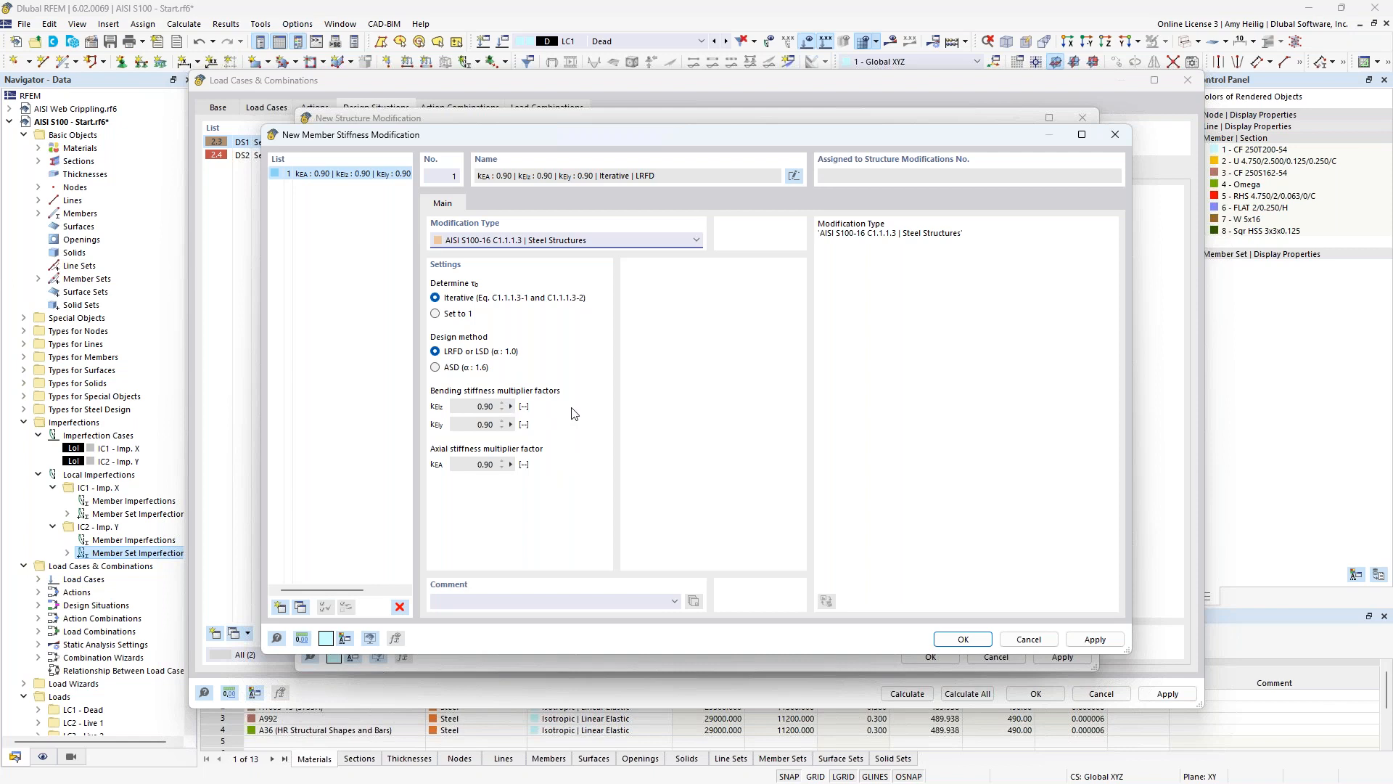
pyautogui.click(963, 639)
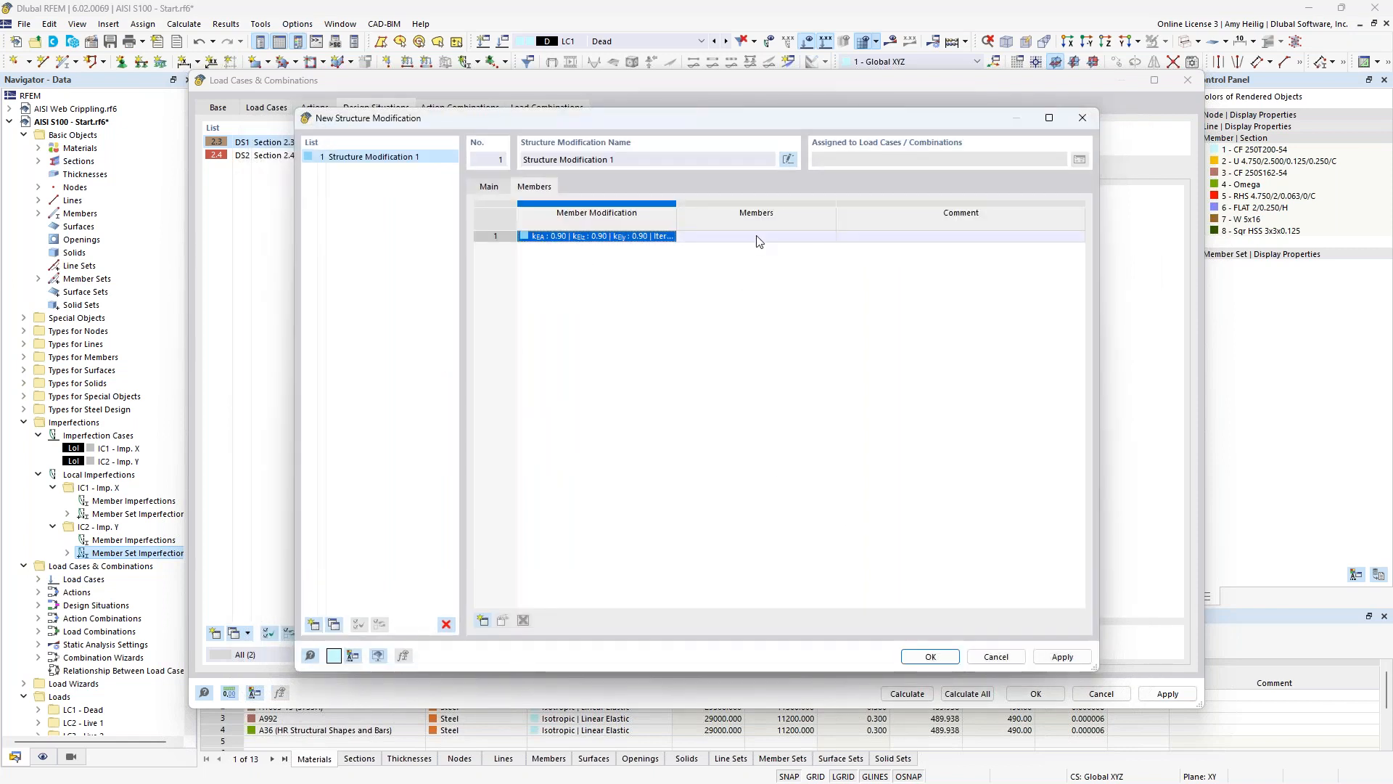
# - Apply the member stiffness modification to all members and confirm Structure Modification 1 in the DS1 combination wizard
pyautogui.click(758, 238)
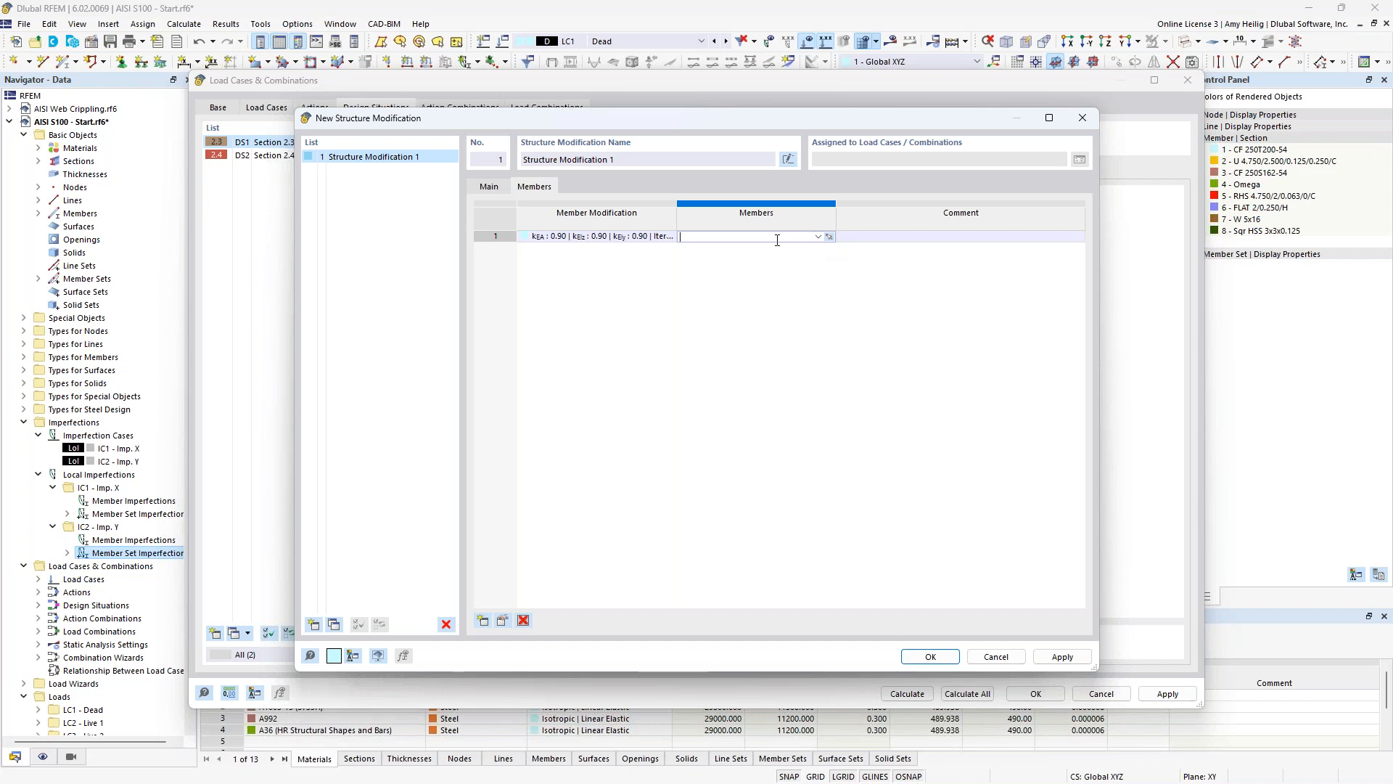
pyautogui.click(817, 237)
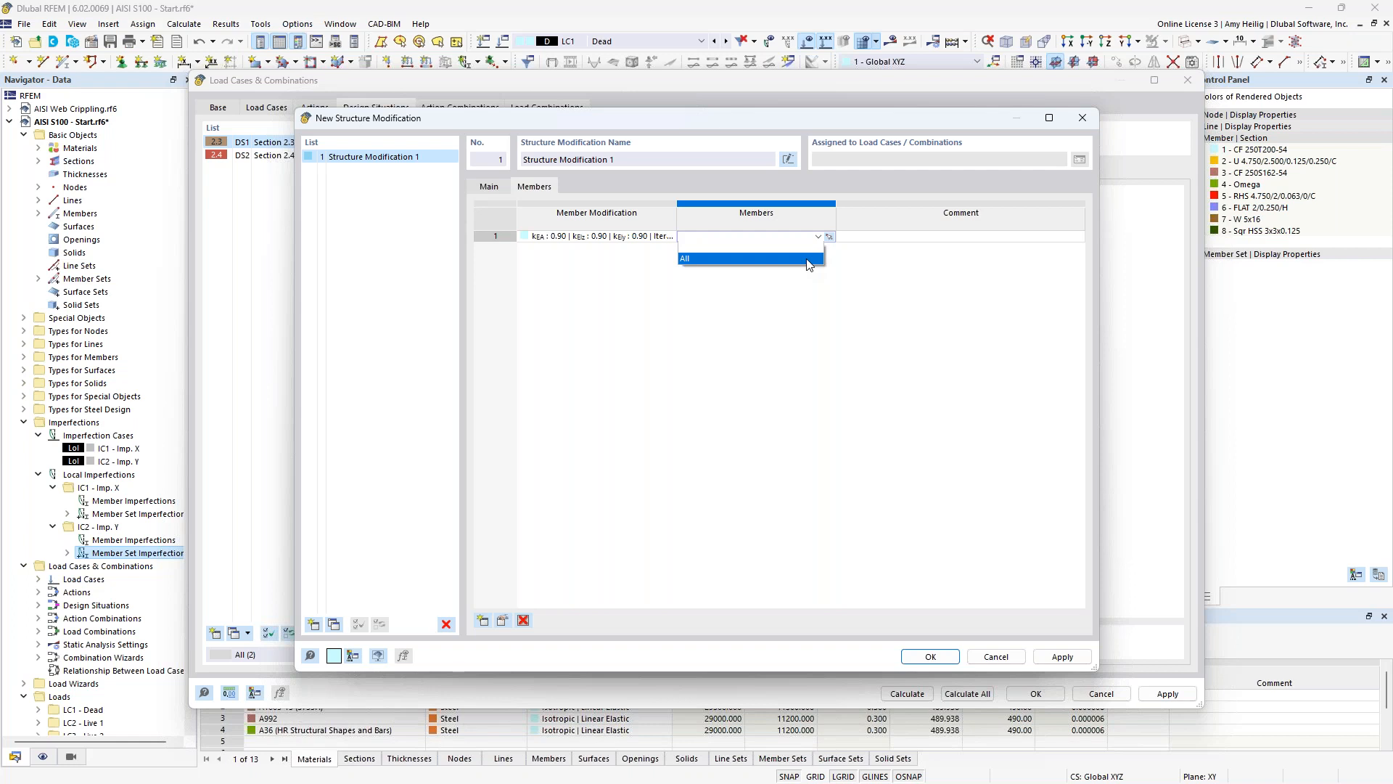
pyautogui.click(810, 259)
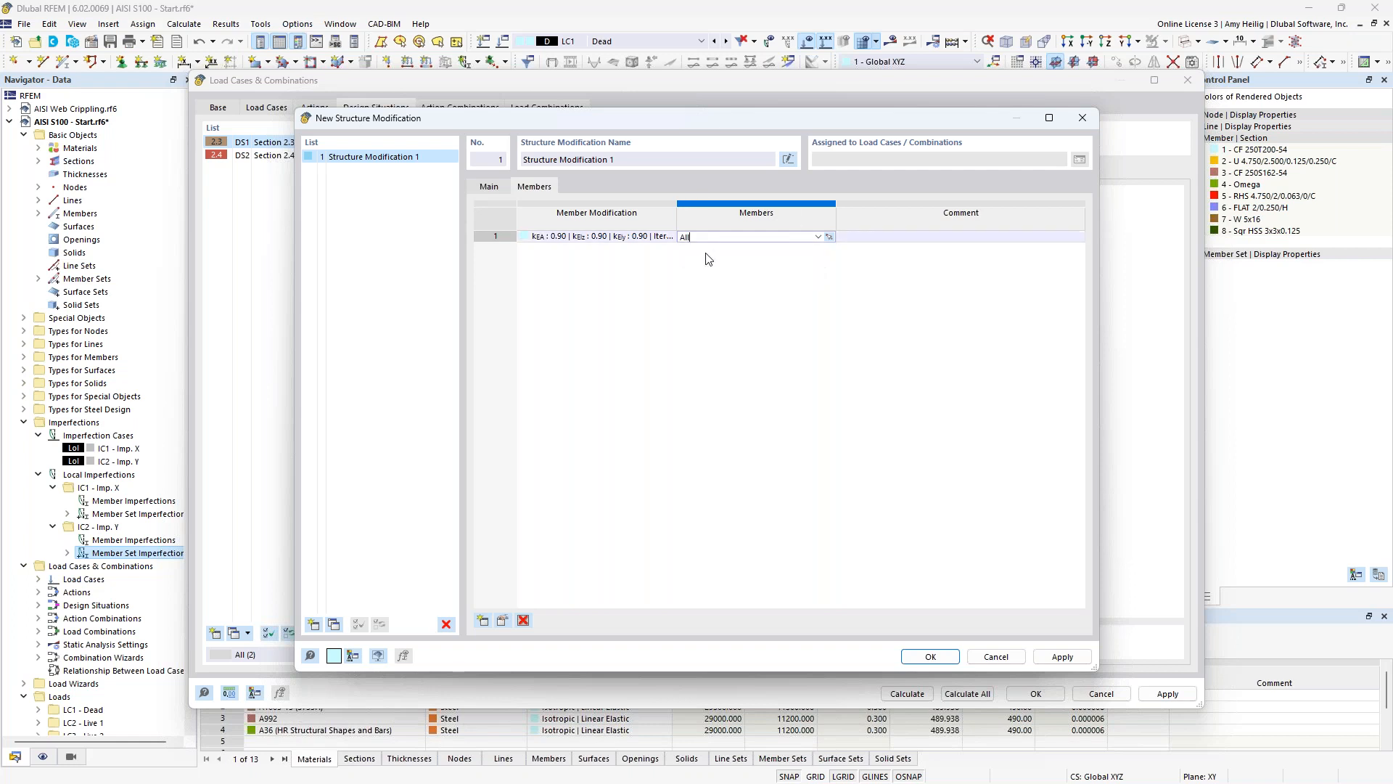
pyautogui.click(938, 657)
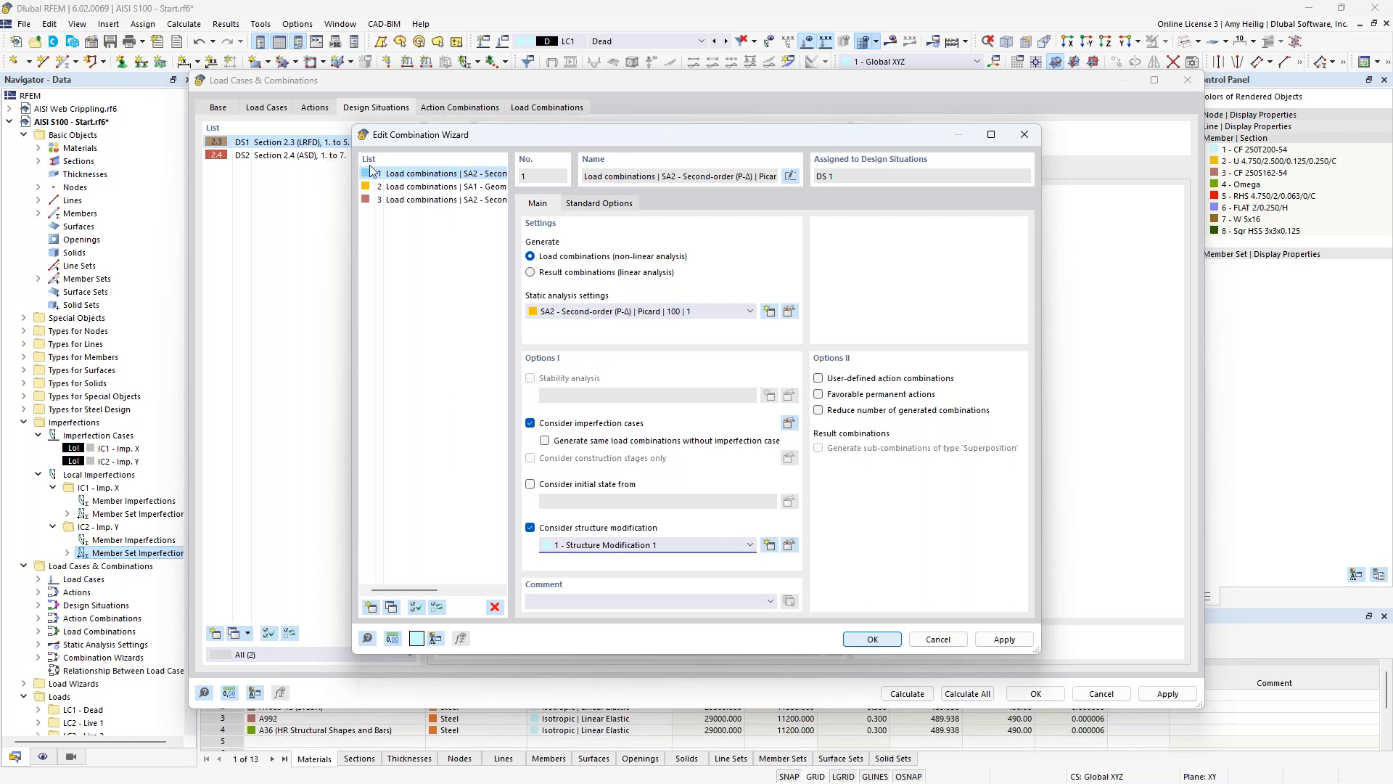
pyautogui.click(421, 202)
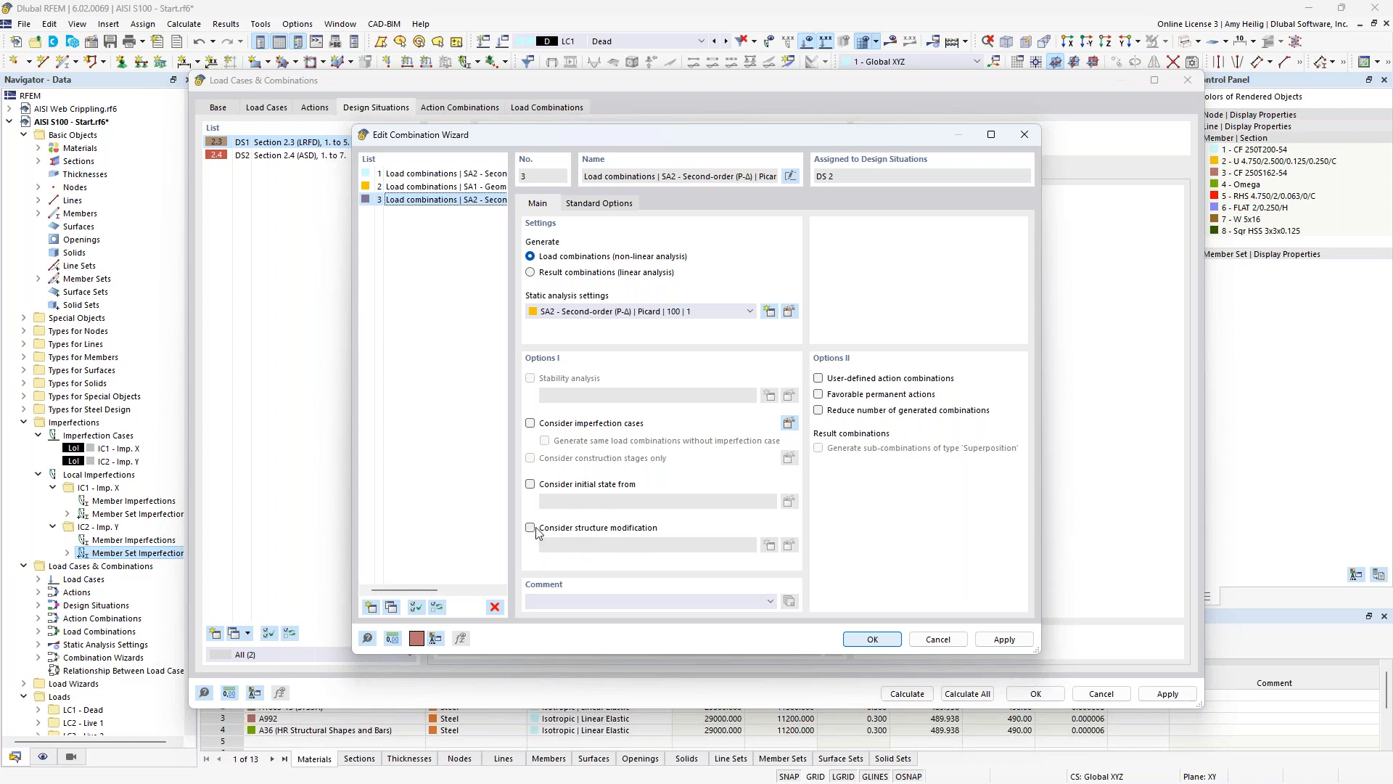
pyautogui.click(869, 639)
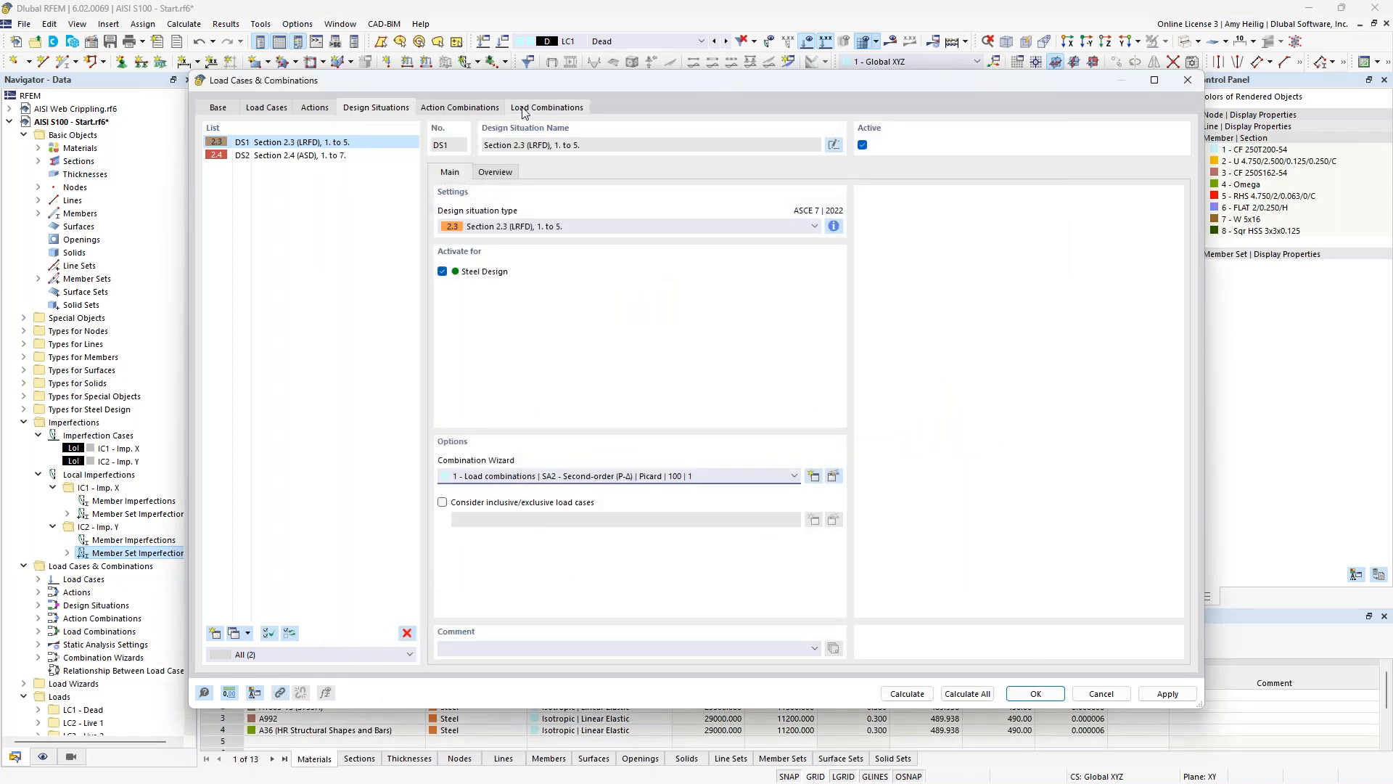
# - Check the structure modification setting in load combinations CO1 to CO3 (LRFD) and CO9 to CO10 (ASD)
pyautogui.click(524, 110)
pyautogui.click(347, 145)
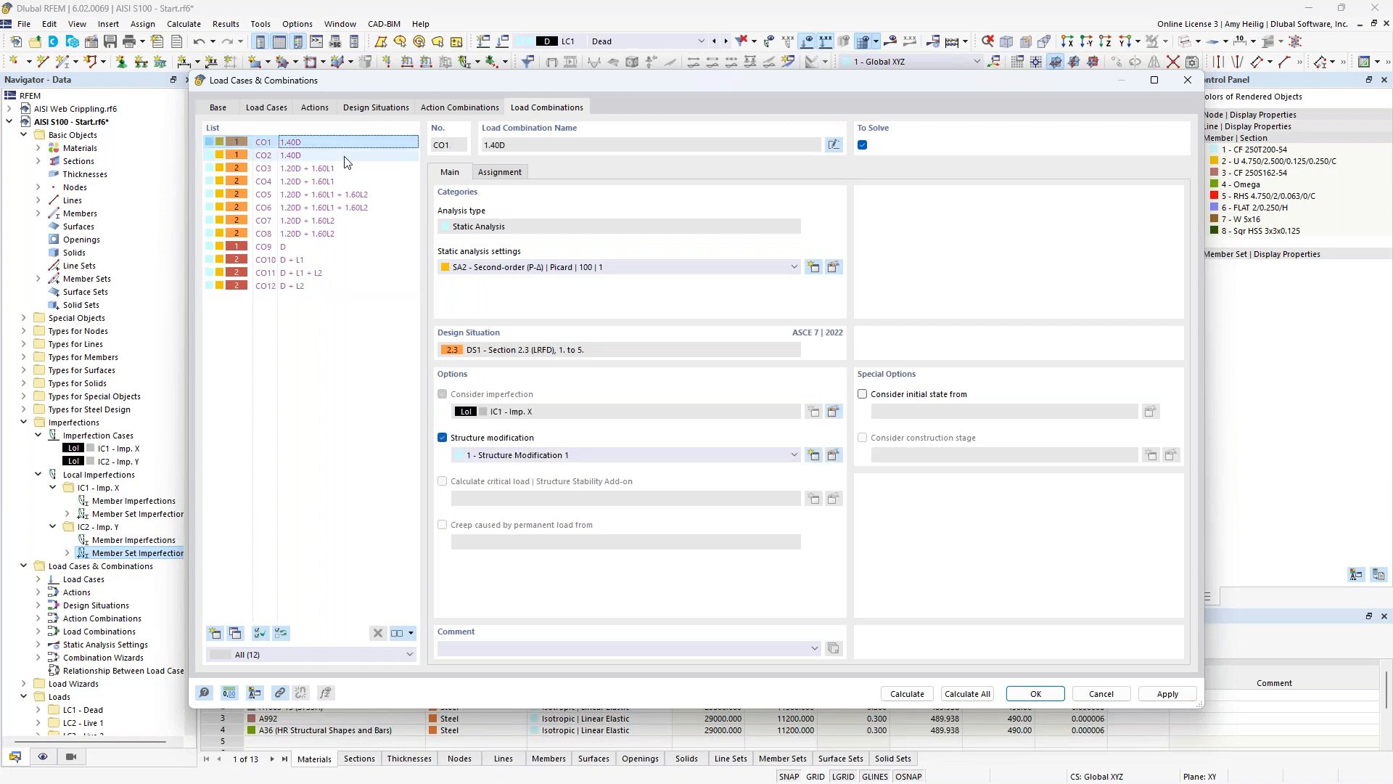
pyautogui.click(347, 155)
pyautogui.click(348, 168)
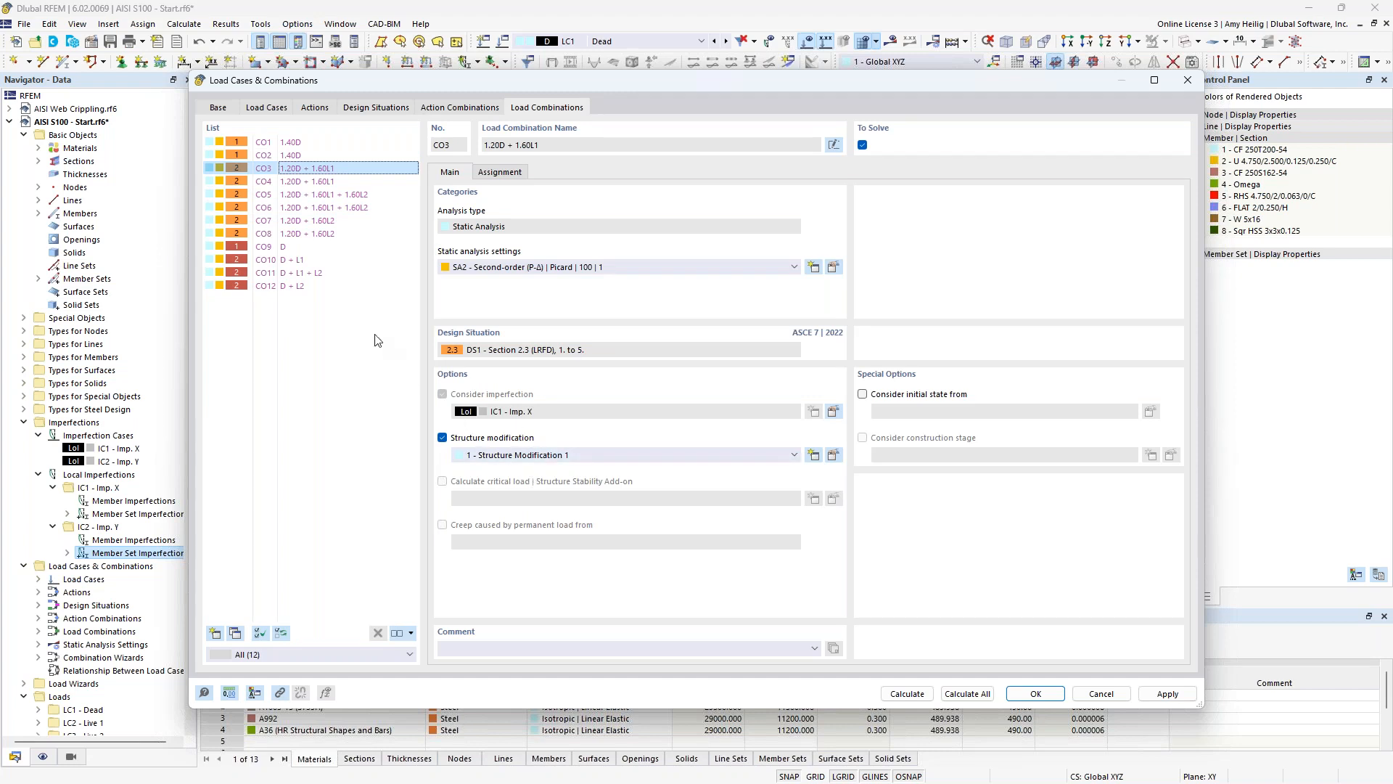
pyautogui.click(312, 247)
pyautogui.click(314, 259)
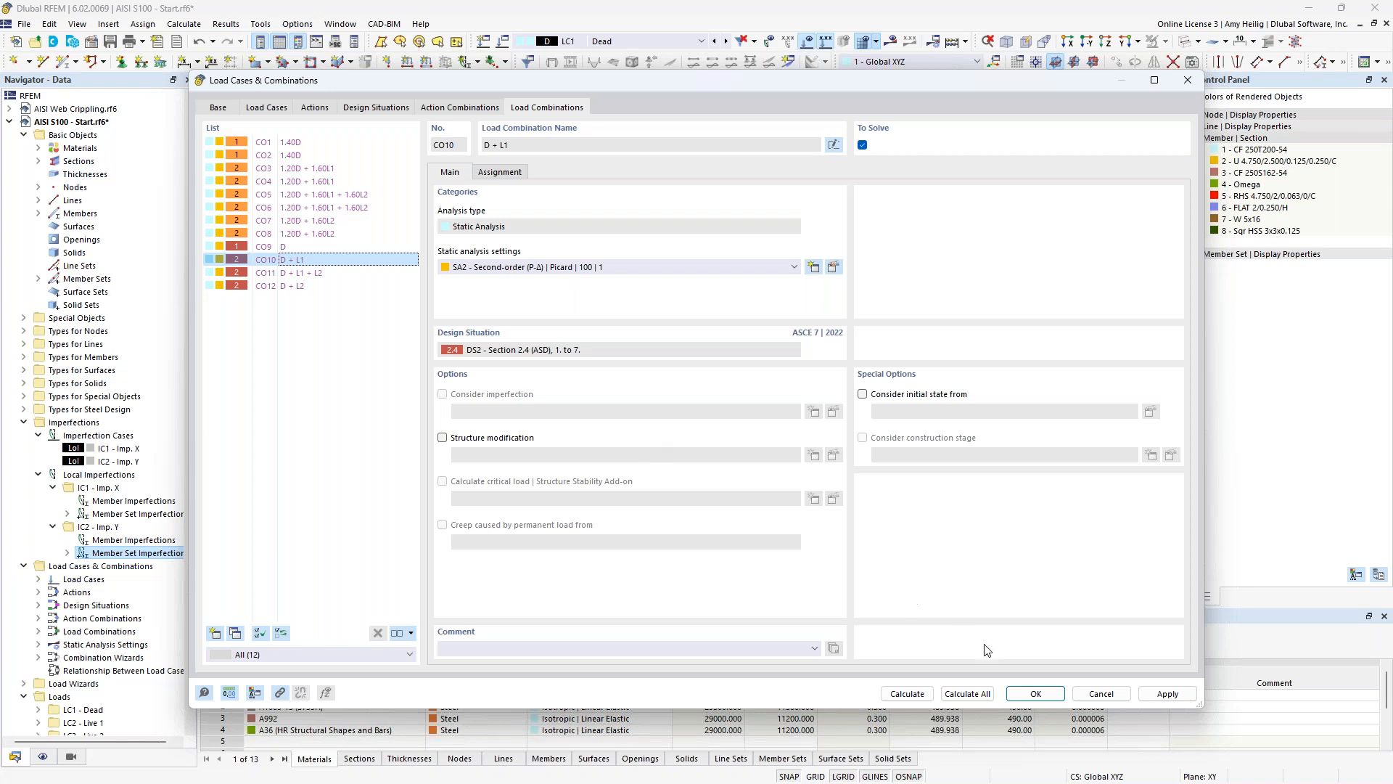
pyautogui.click(1033, 693)
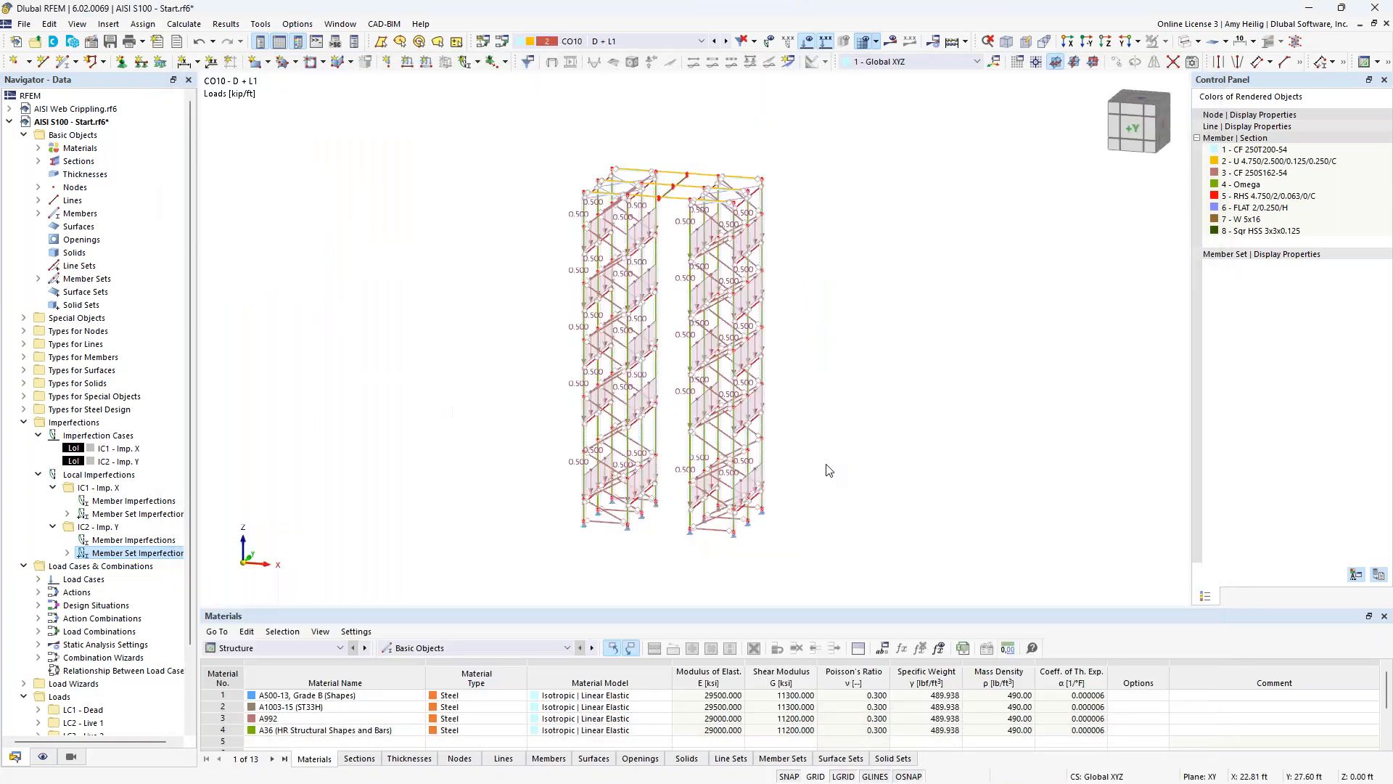
# - Hide the loads on the rack model and switch to the PowerPoint slide show
pyautogui.click(807, 41)
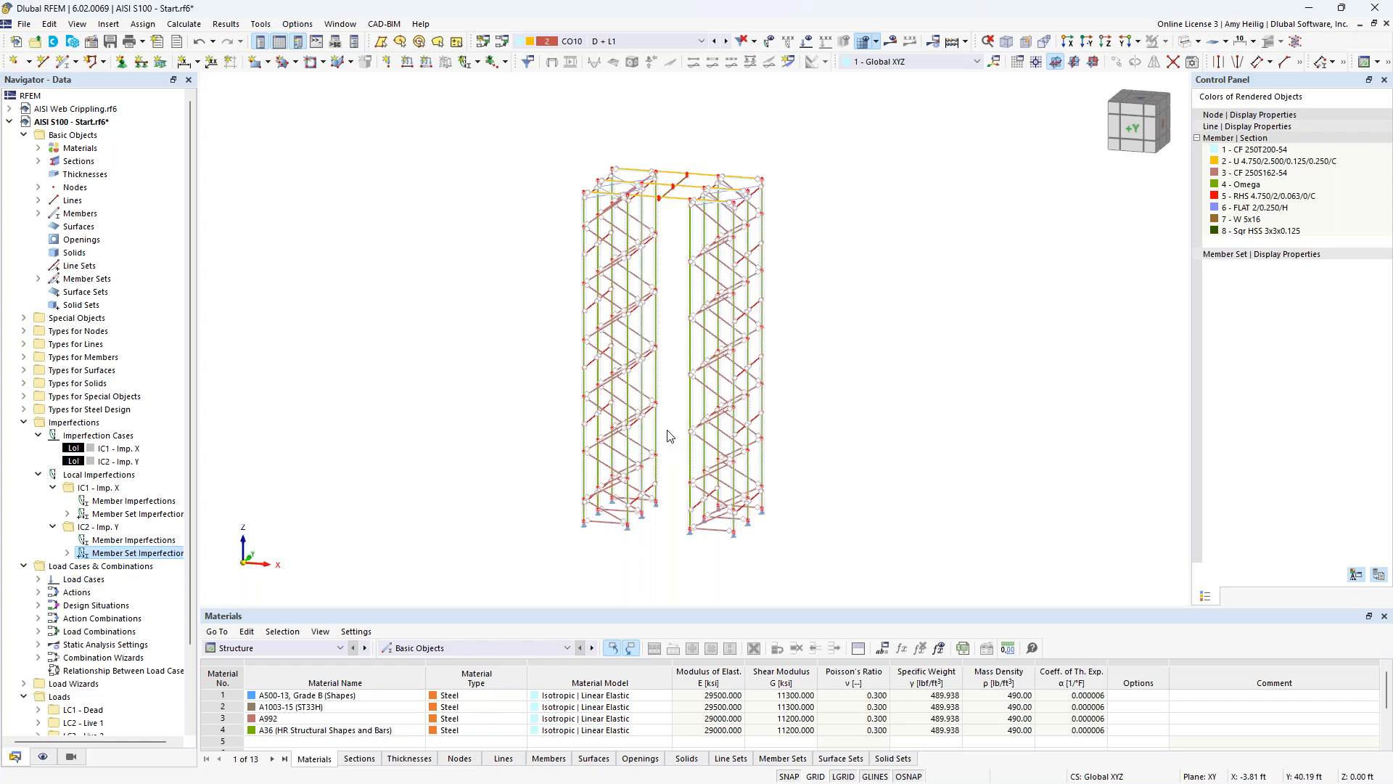
pyautogui.press('super+Tab')
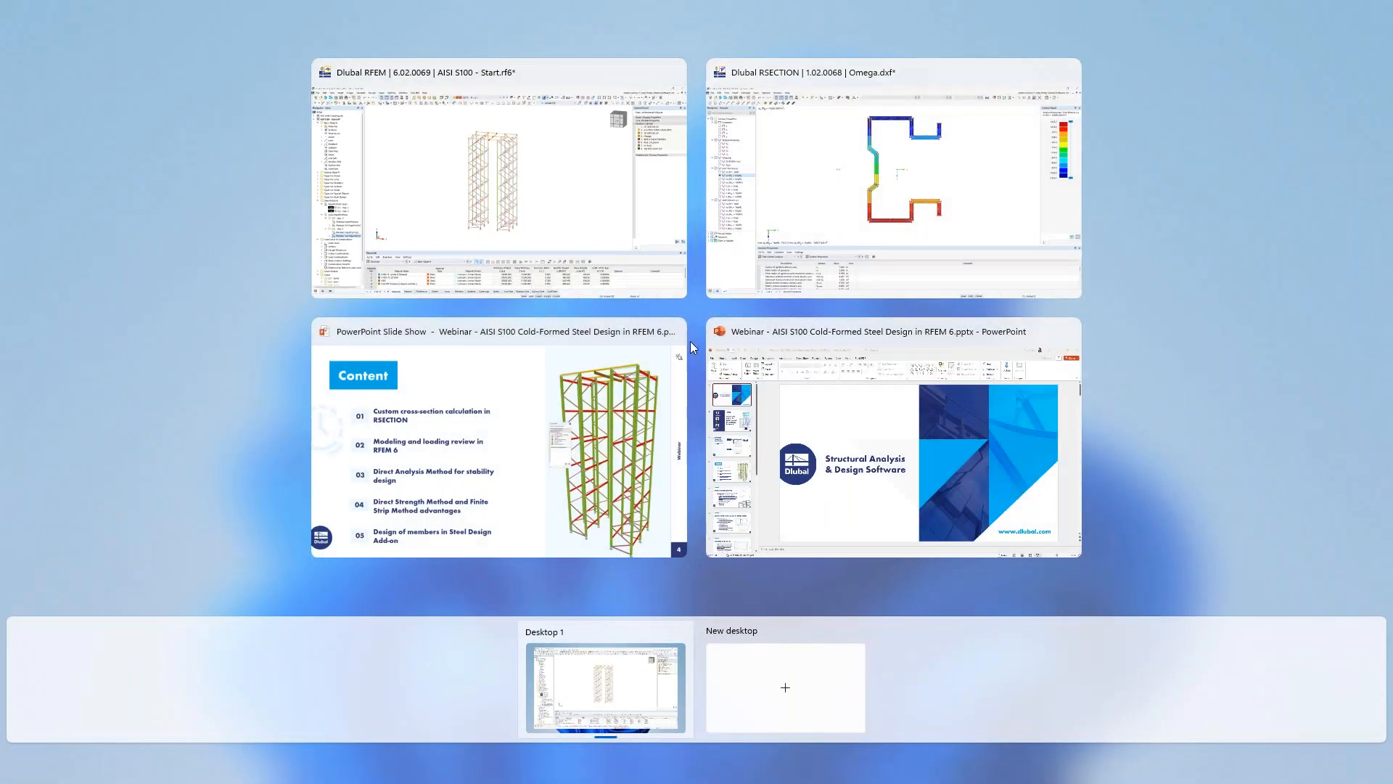
pyautogui.click(616, 409)
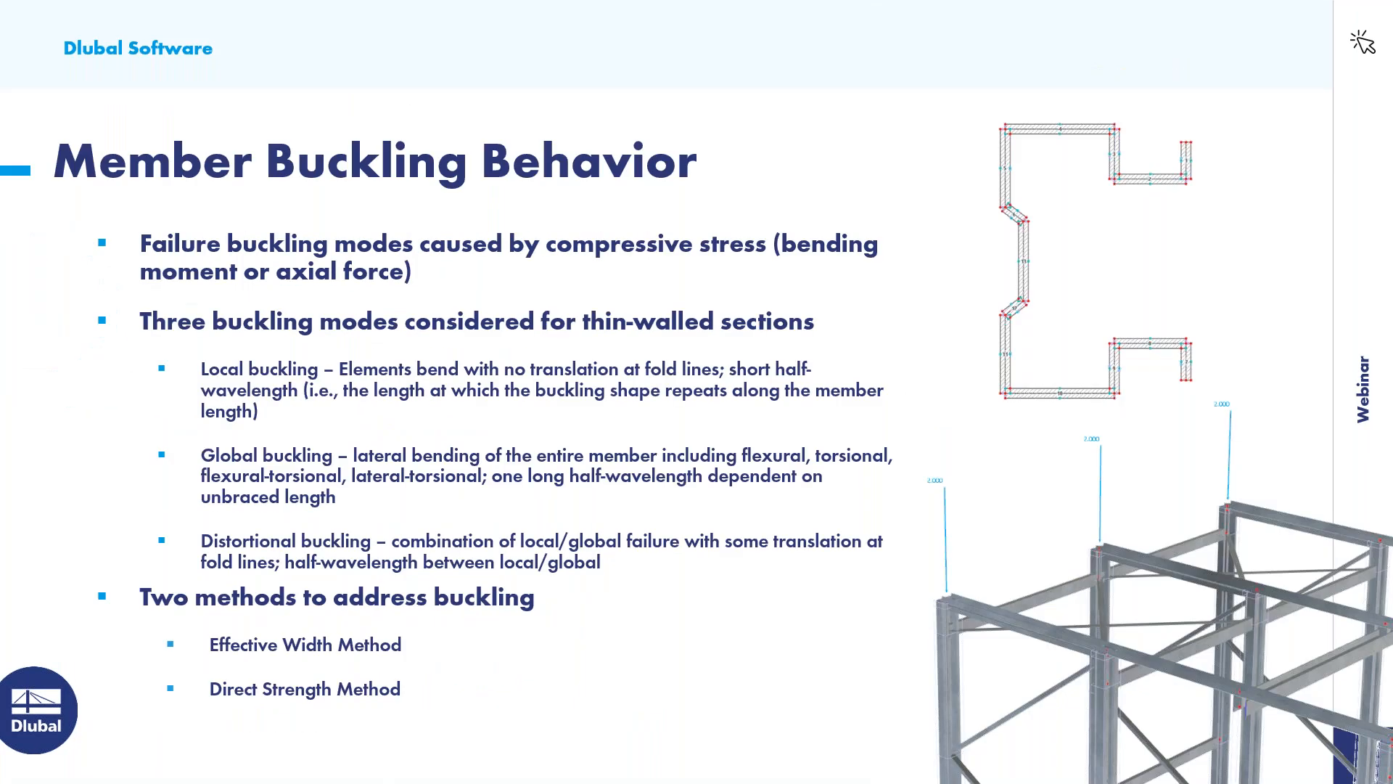
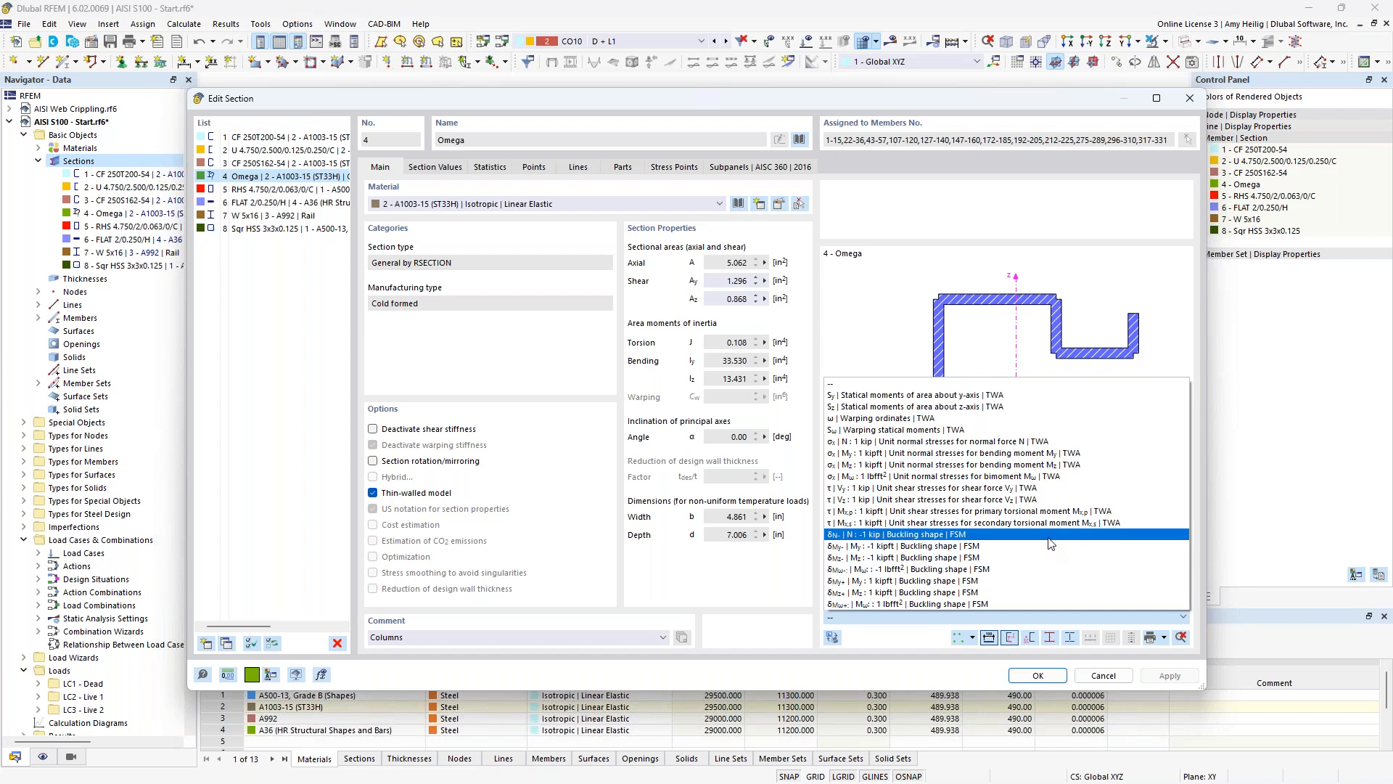
# - Examine the Omega section's FSM buckling shape for N: -1 kip with the local, distortional and global critical load factor curves shown
pyautogui.click(1048, 538)
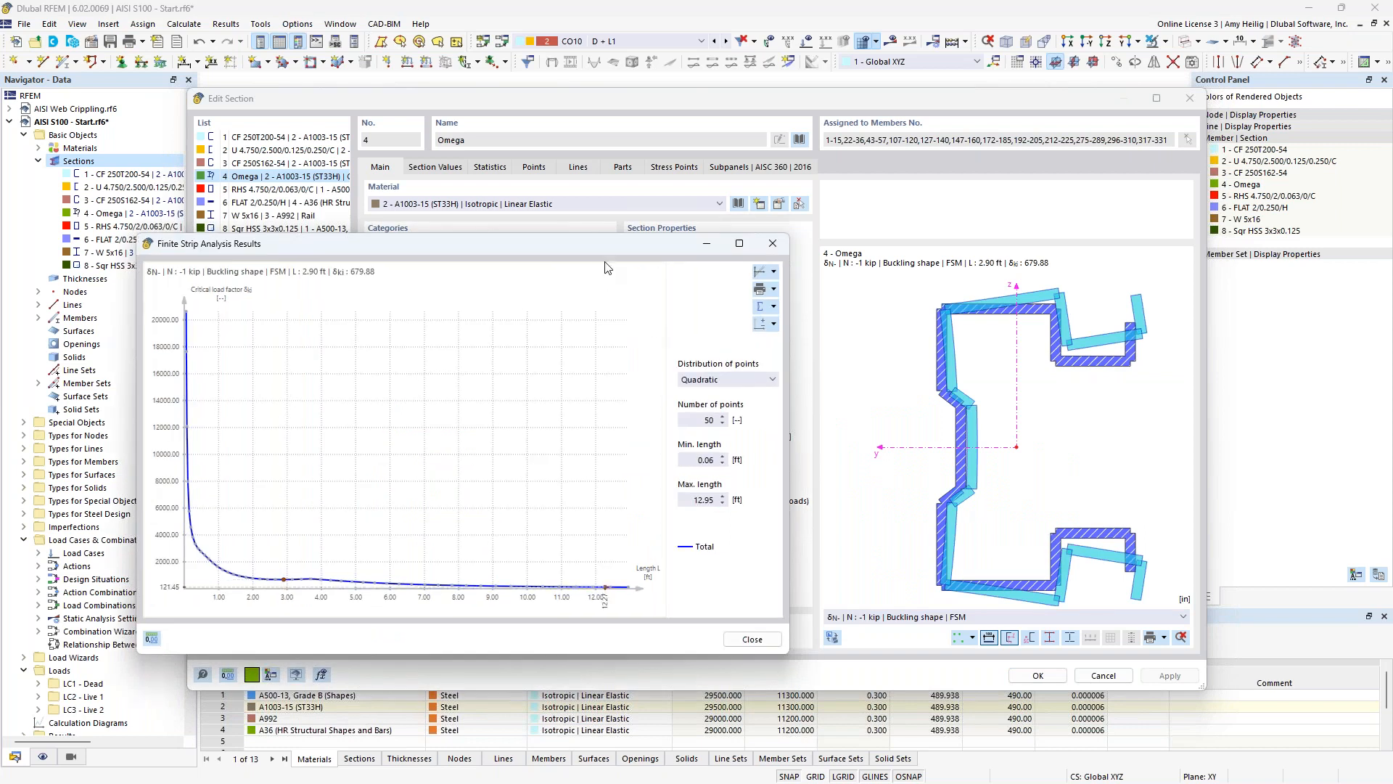
pyautogui.moveTo(627, 251); pyautogui.dragTo(760, 238)
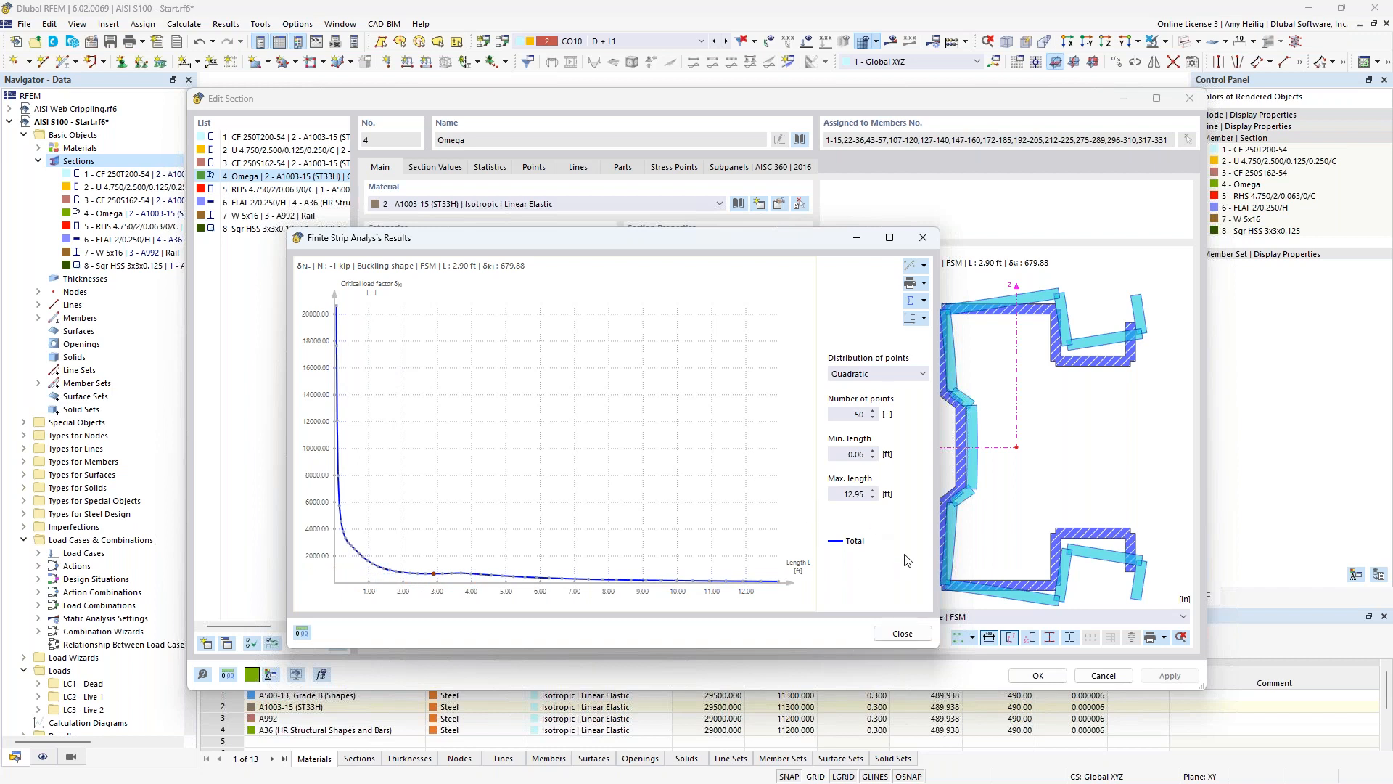
pyautogui.click(923, 303)
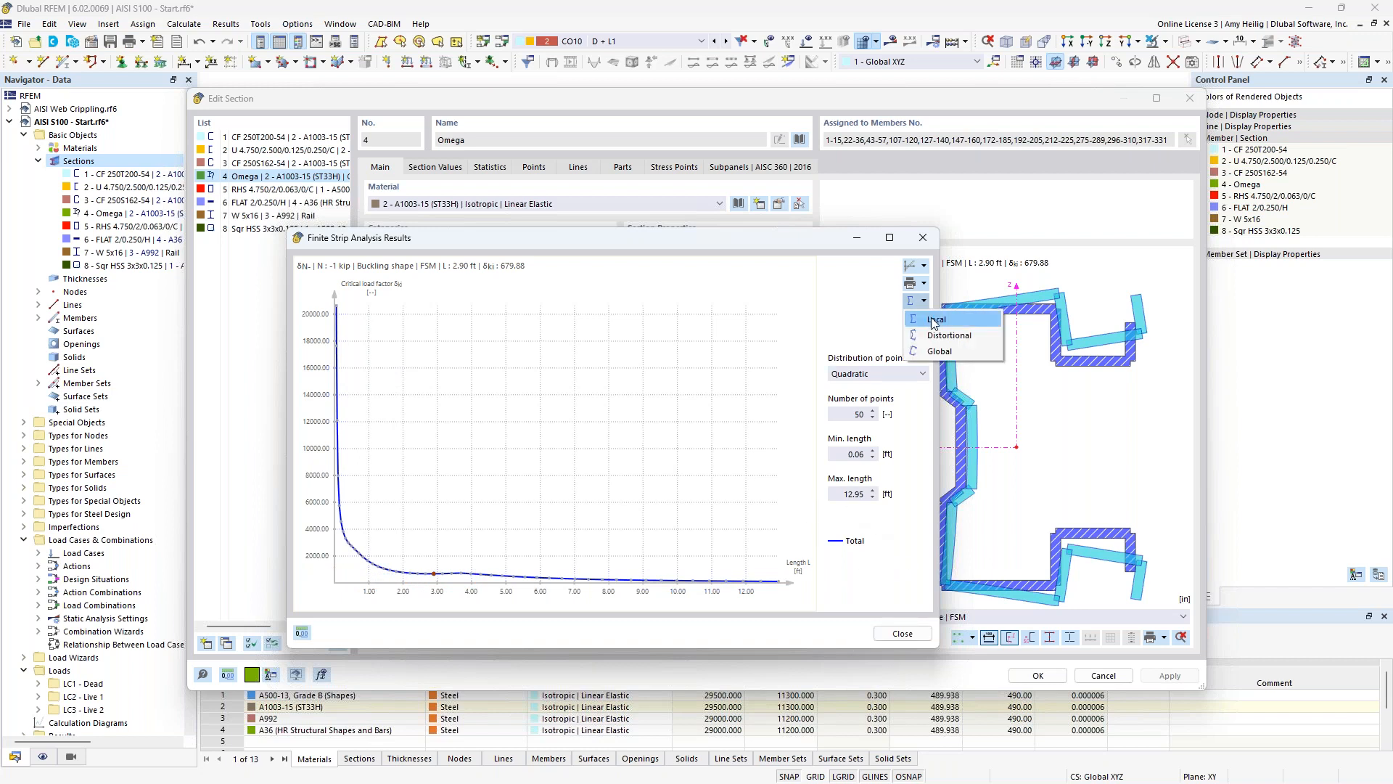
pyautogui.click(944, 319)
pyautogui.click(923, 304)
pyautogui.click(946, 320)
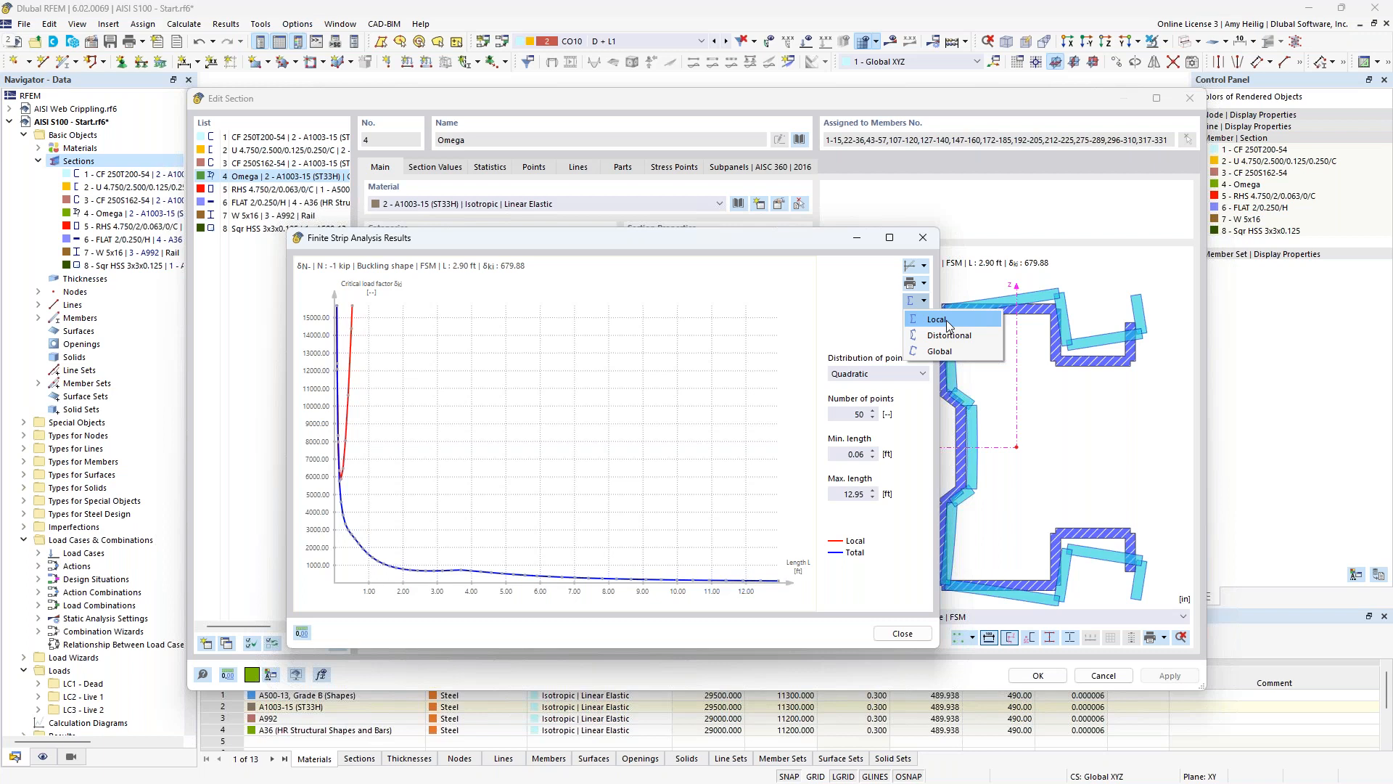
pyautogui.click(947, 336)
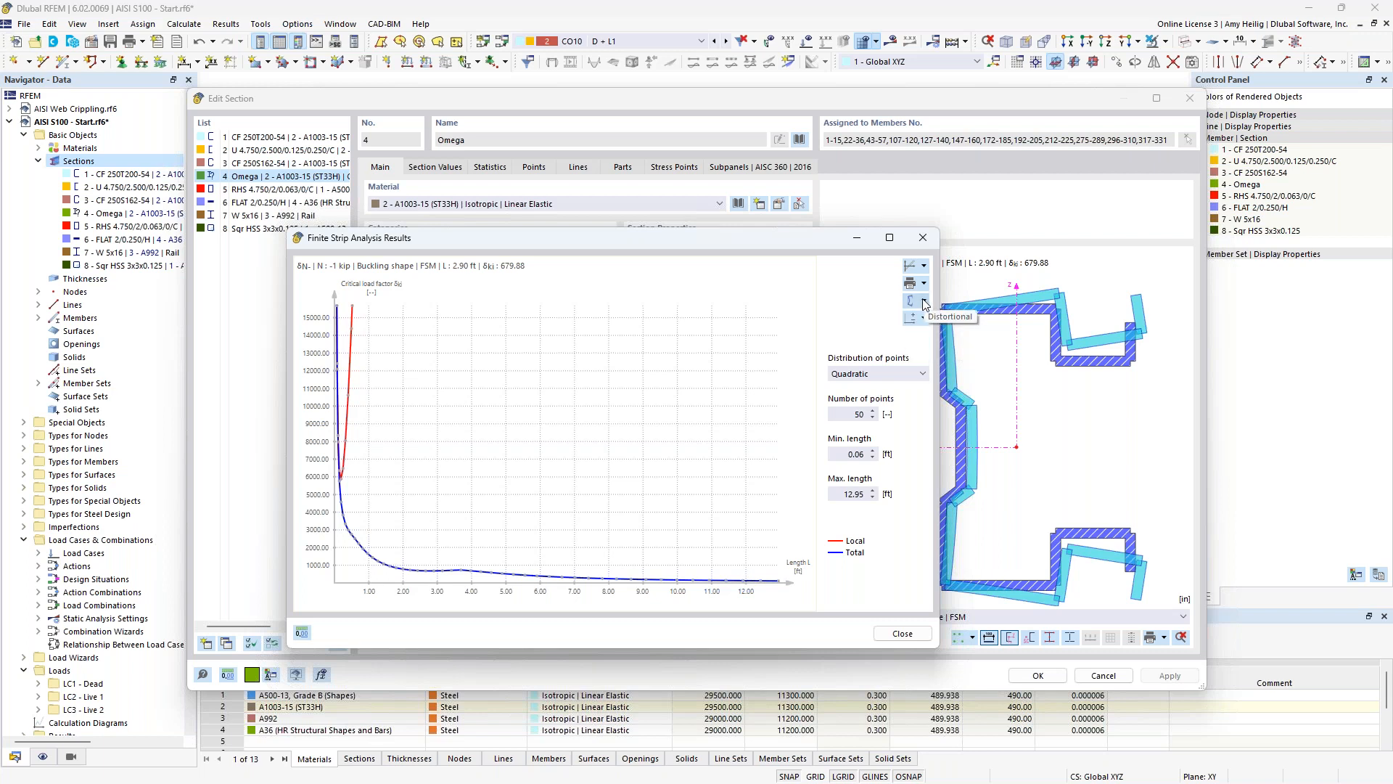
pyautogui.click(924, 300)
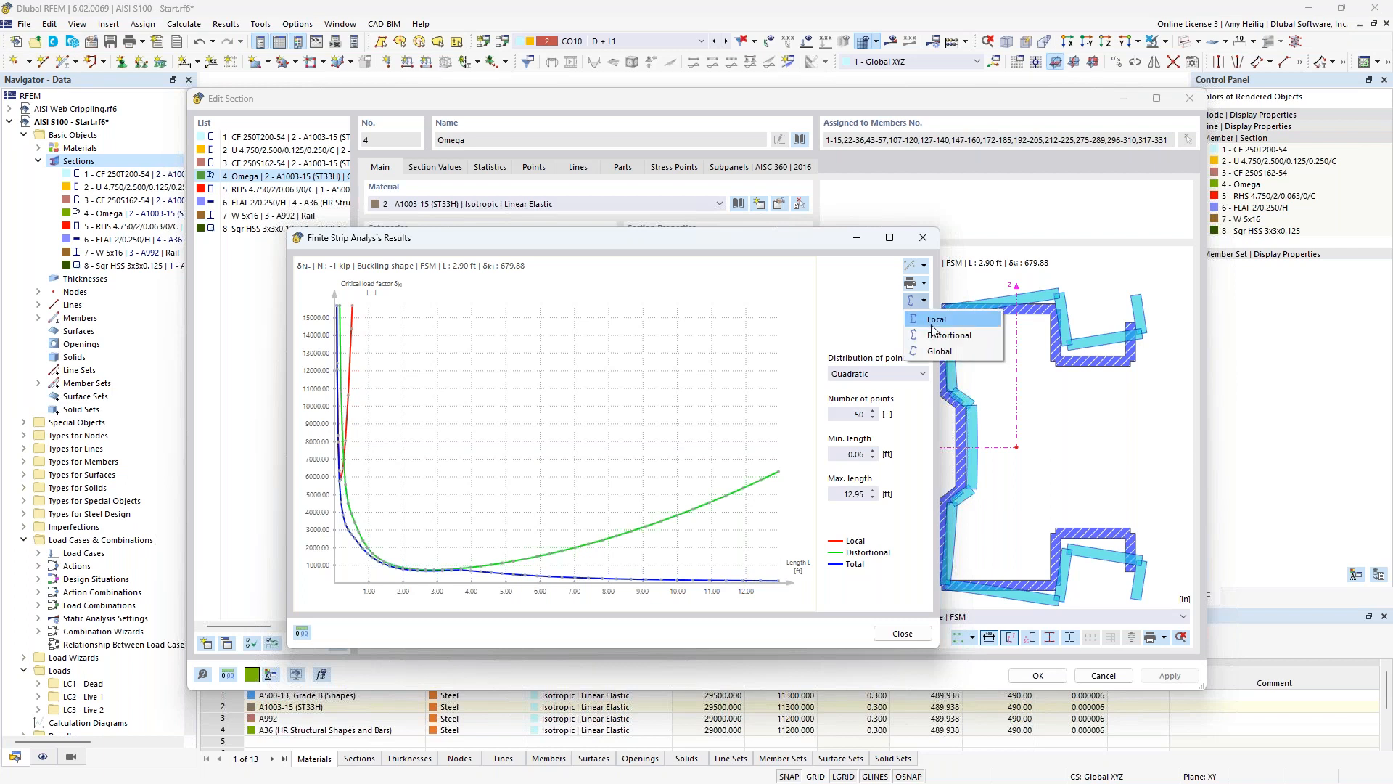
pyautogui.click(935, 353)
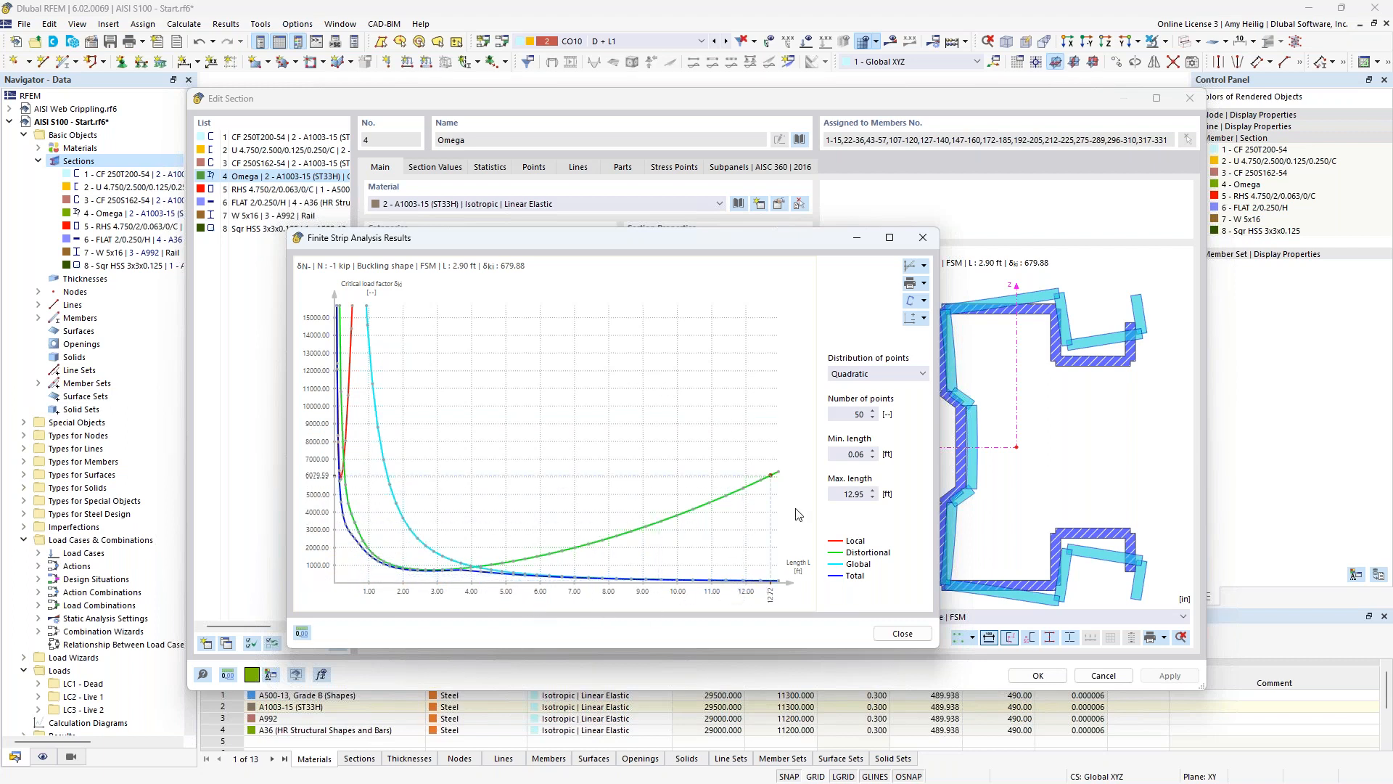
pyautogui.click(900, 634)
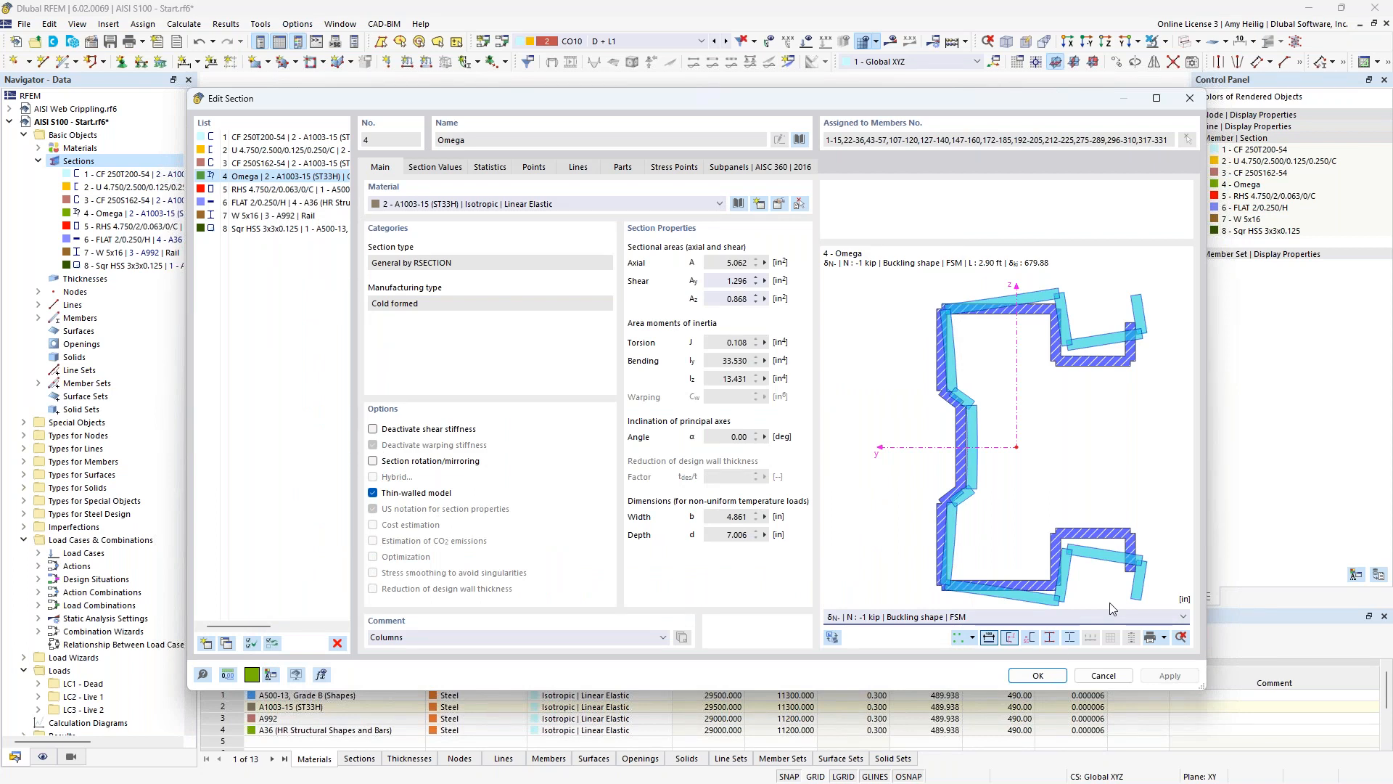
pyautogui.click(1104, 676)
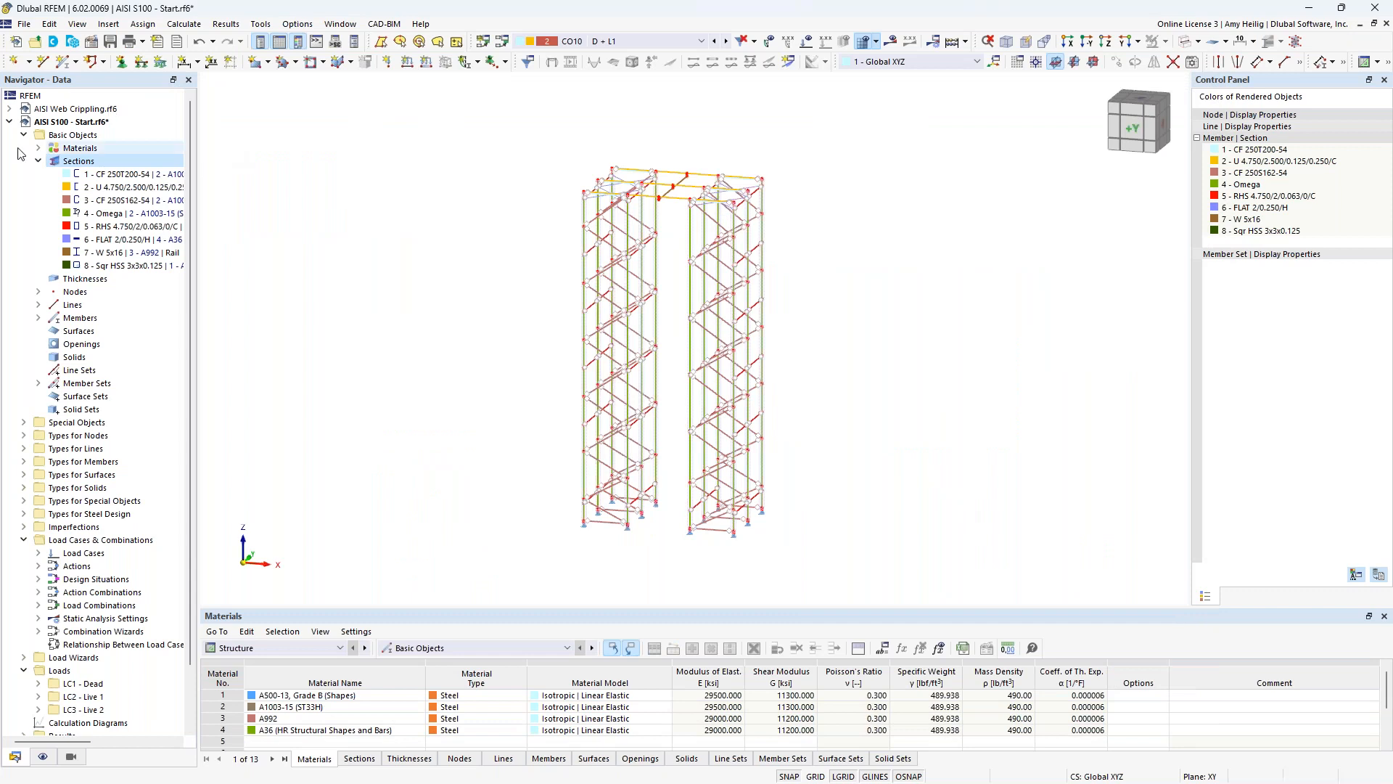
# - Show only the members with section 5 - RHS 4.750/2/0.063/0/C and display the hidden objects in the background
pyautogui.click(38, 162)
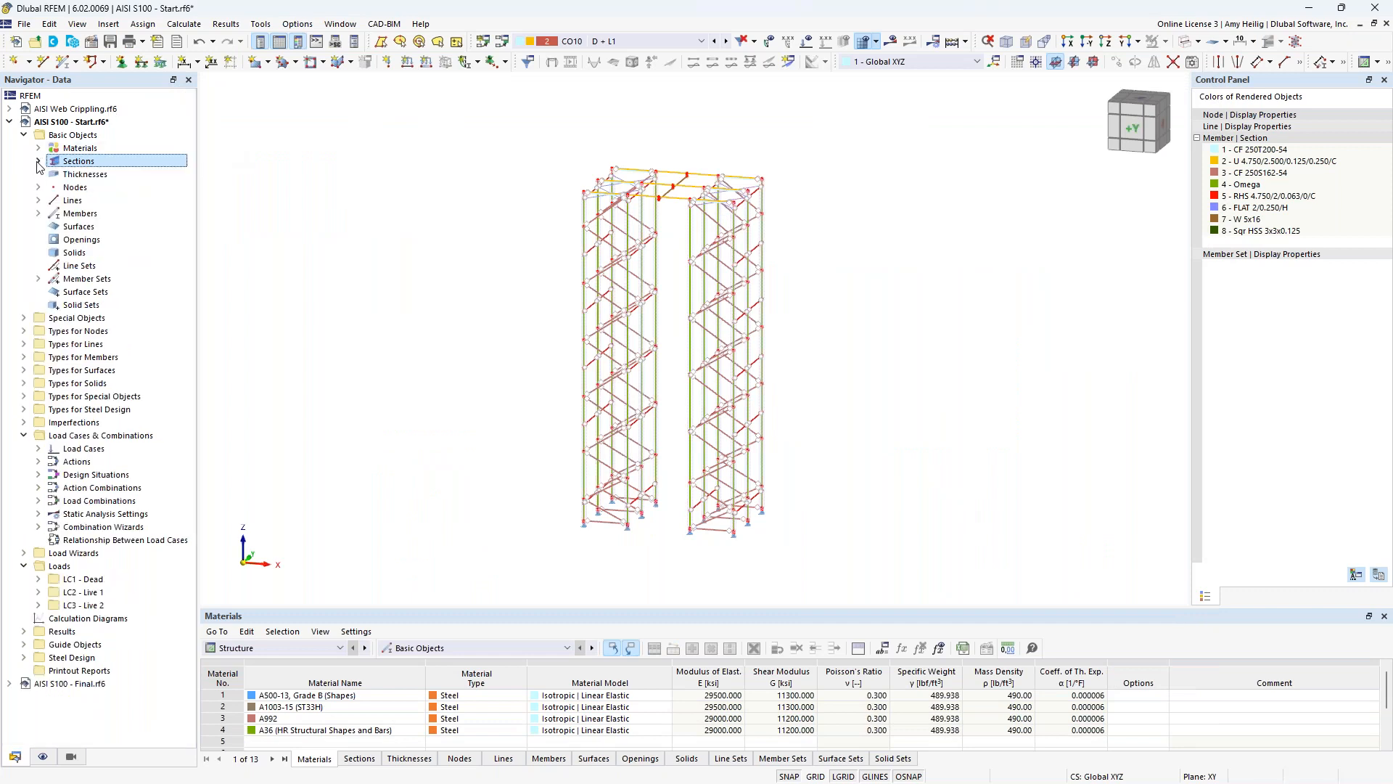
pyautogui.click(71, 757)
pyautogui.click(66, 648)
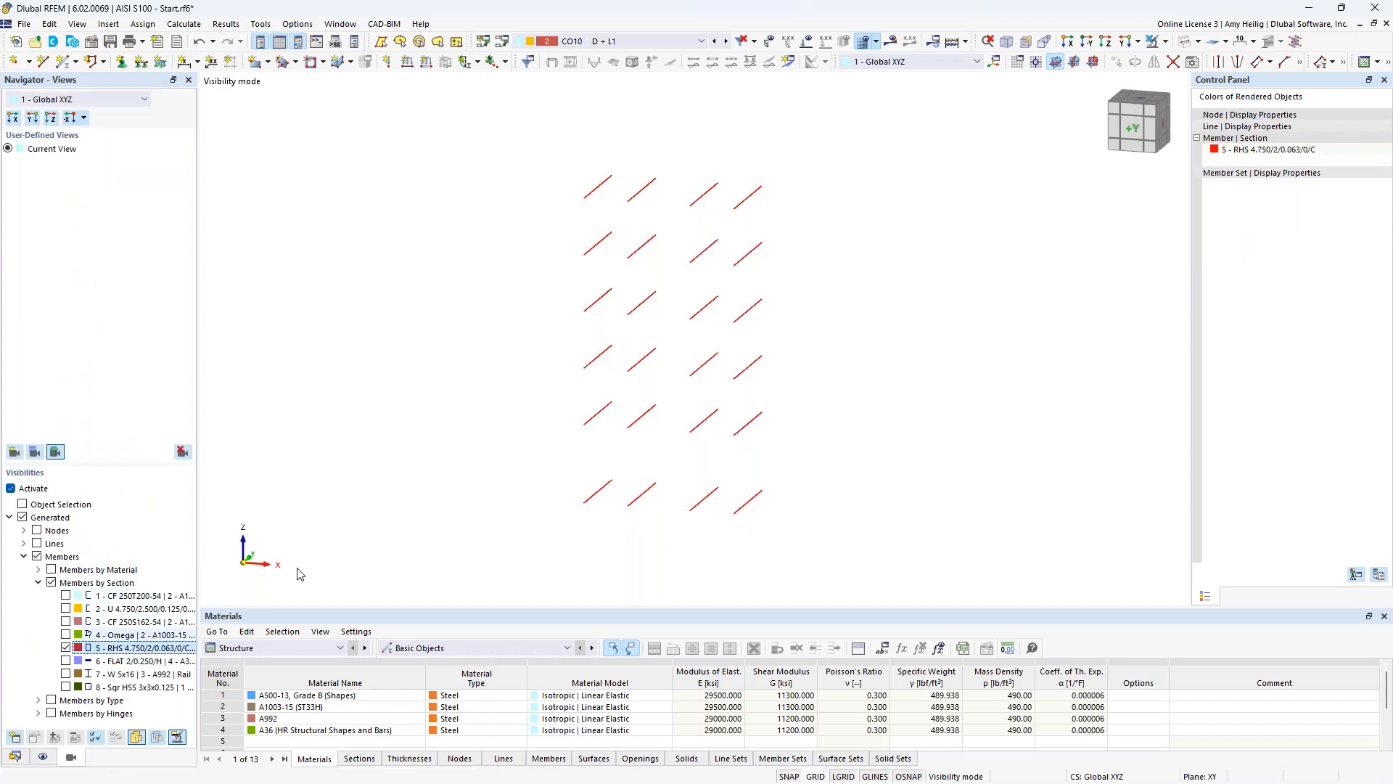
pyautogui.rightClick(942, 223)
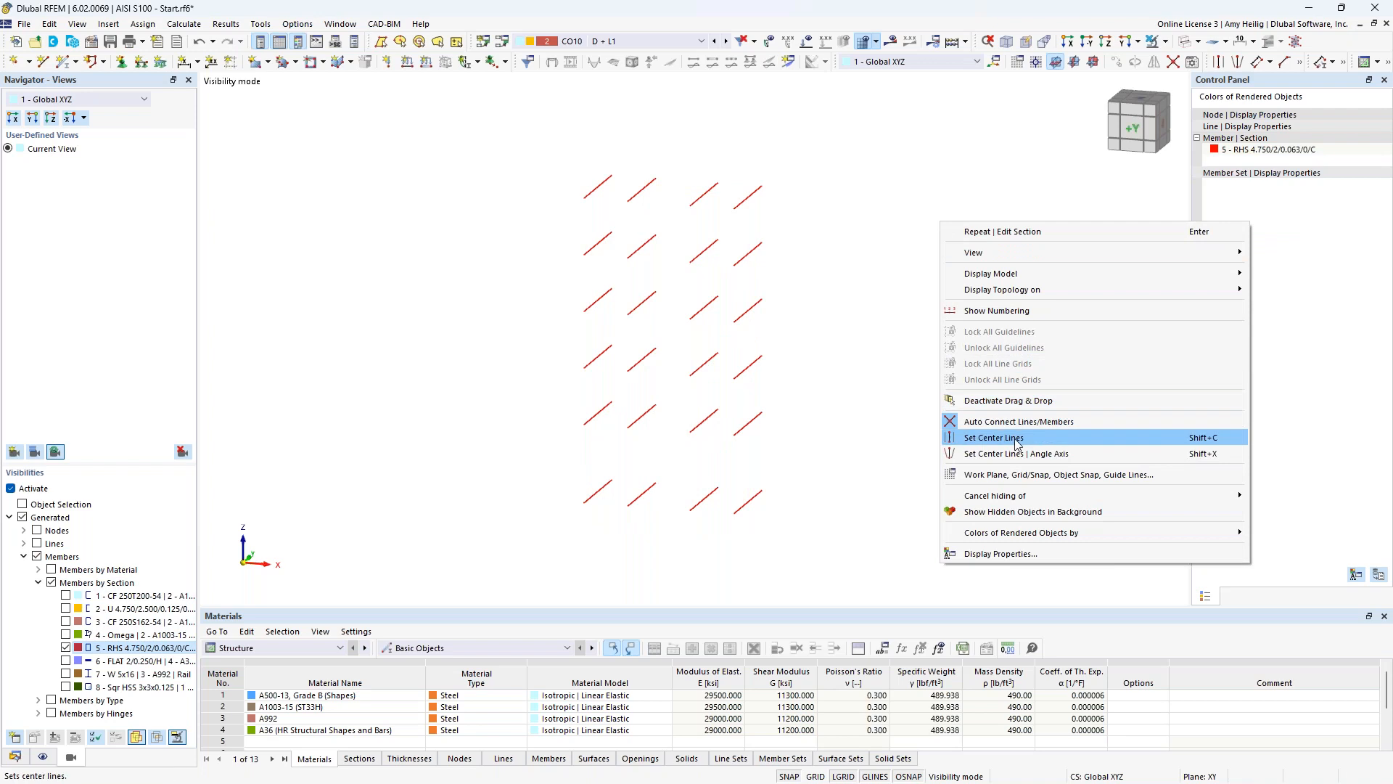
pyautogui.click(1016, 512)
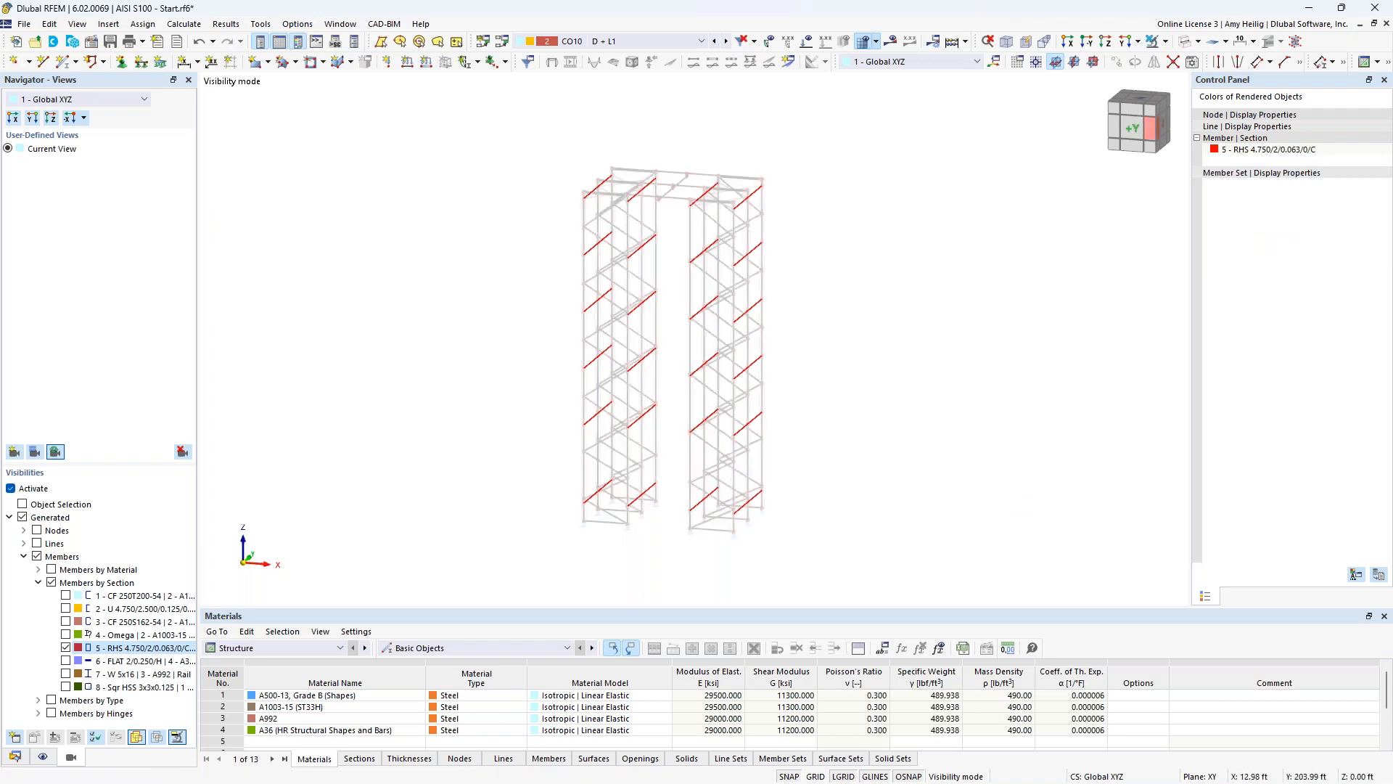
# - Switch the filtered rack model from wireframe to solid rendering
pyautogui.click(1184, 42)
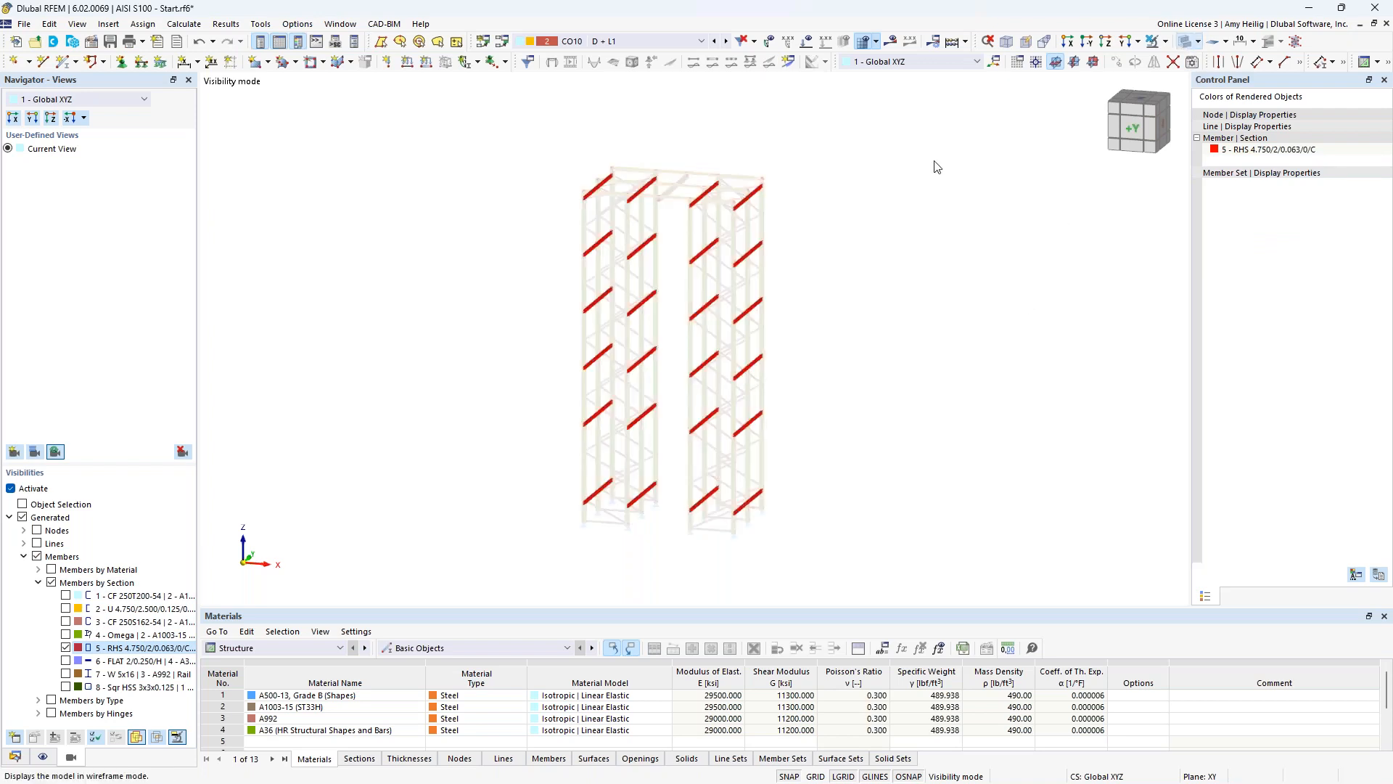
pyautogui.keyDown('ctrl'); pyautogui.moveTo(767, 332); pyautogui.dragTo(720, 325, button='middle'); pyautogui.keyUp('ctrl')
pyautogui.scroll(2, 710, 331)
pyautogui.scroll(8, 710, 330)
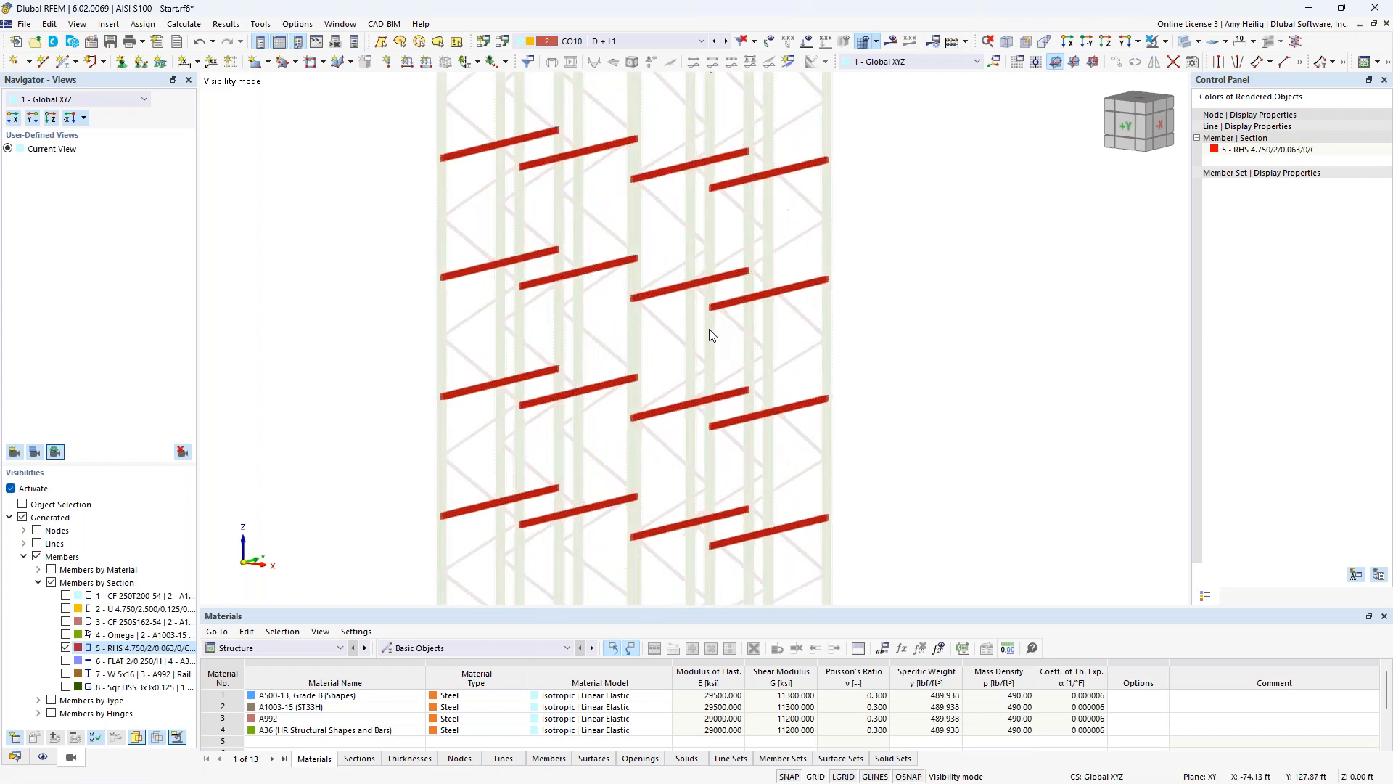
# - Select all RHS 4.750/2/0.063/0/C beams, open them for joint editing and activate their steel design properties
pyautogui.scroll(-1, 707, 331)
pyautogui.moveTo(788, 331)
pyautogui.mouseDown(button='middle')
pyautogui.moveTo(817, 356)
pyautogui.moveTo(788, 343)
pyautogui.mouseUp(button='middle')
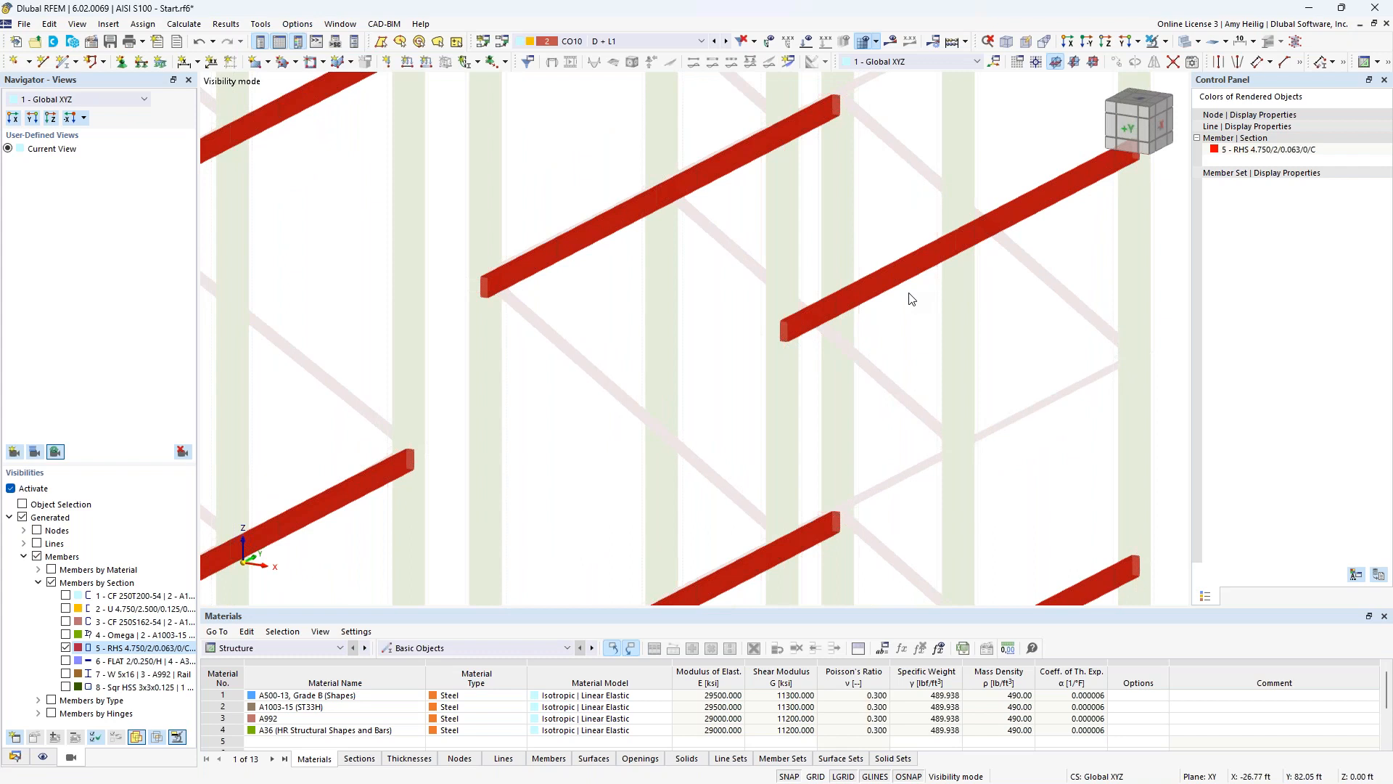
pyautogui.scroll(-8, 911, 299)
pyautogui.moveTo(836, 294); pyautogui.dragTo(784, 298, button='middle')
pyautogui.moveTo(903, 553); pyautogui.dragTo(534, 127)
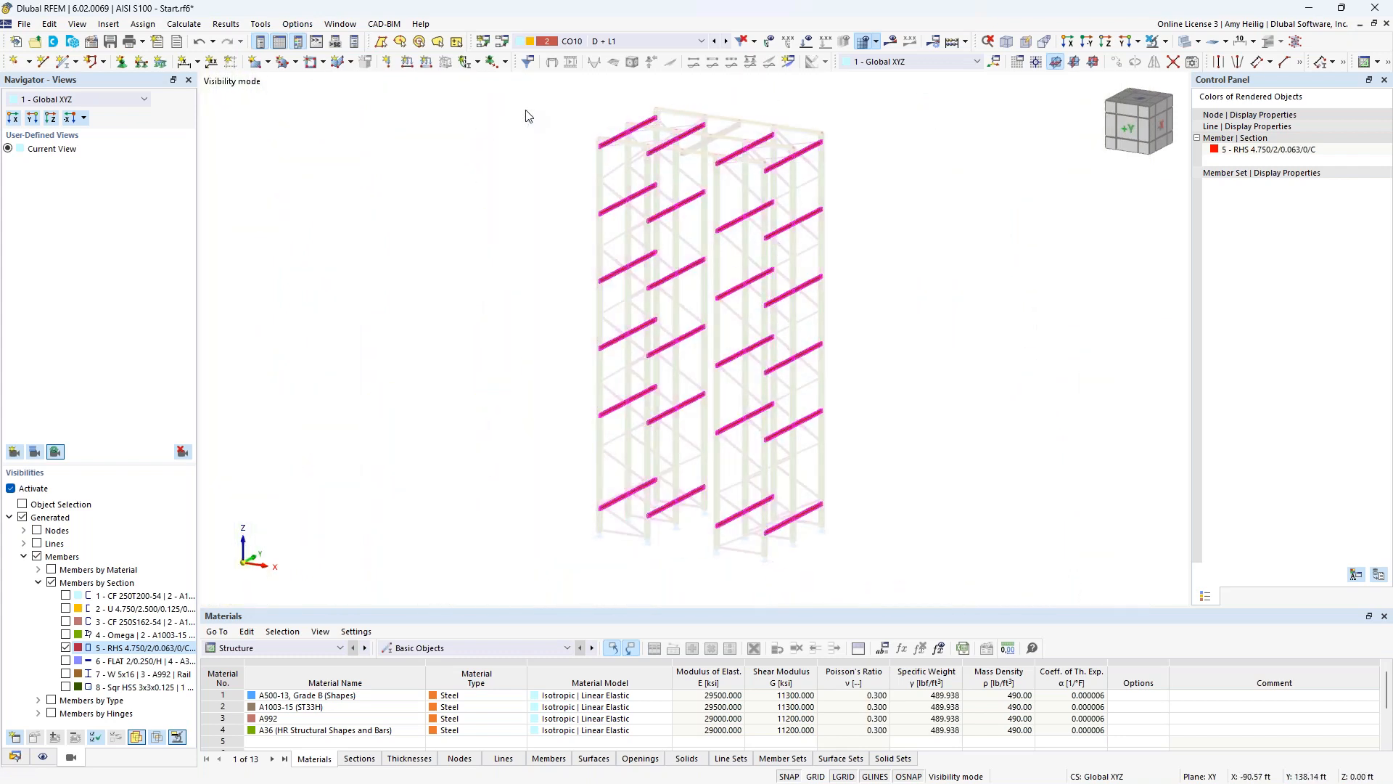
pyautogui.doubleClick(620, 143)
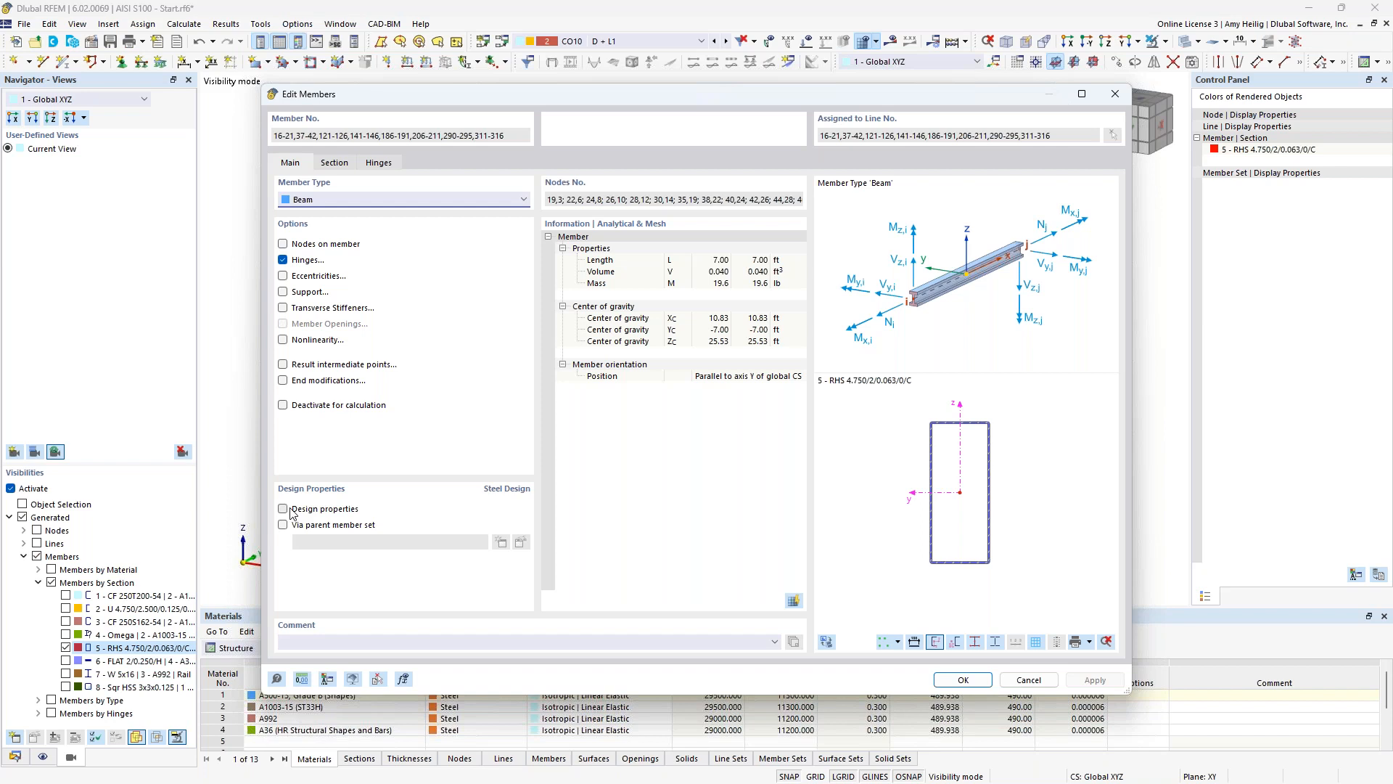
pyautogui.click(299, 512)
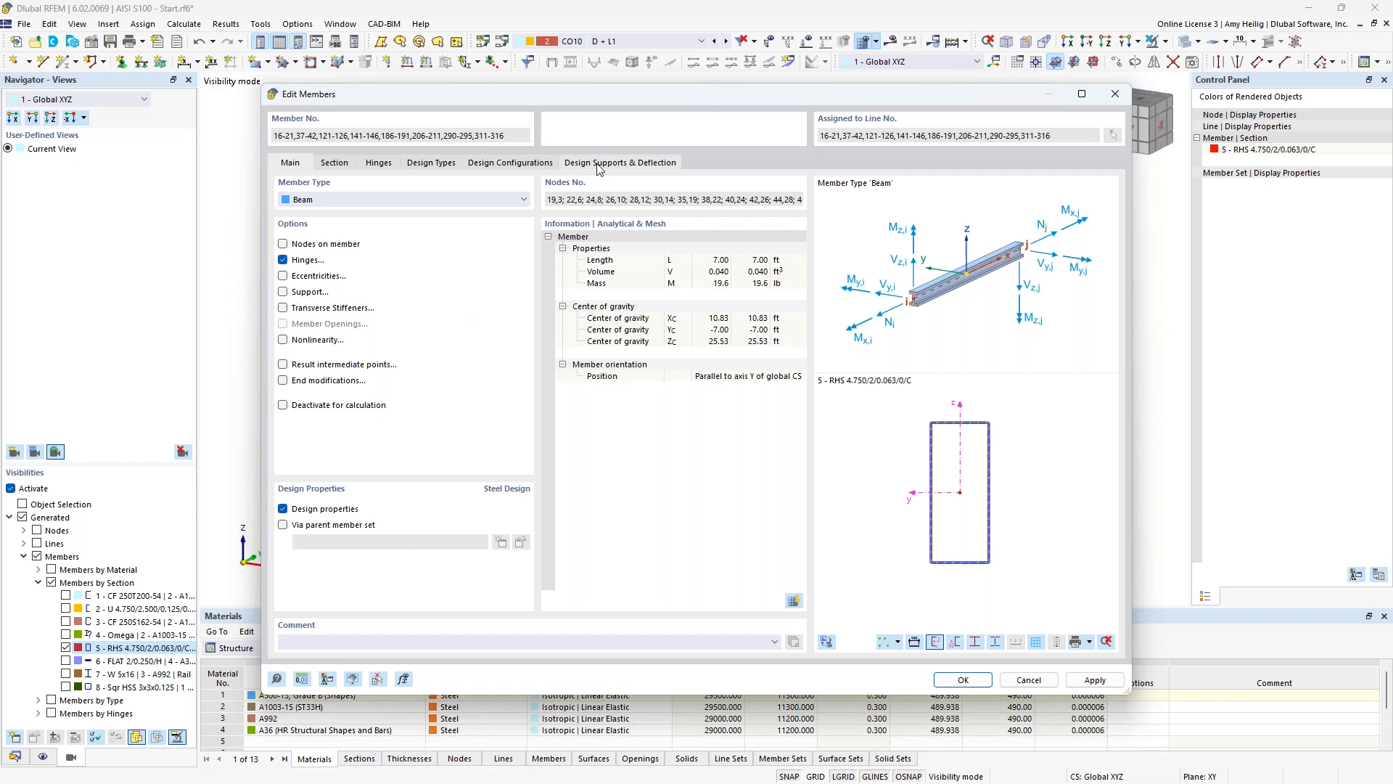
# - Create a new effective lengths definition for the selected beams and preview it on the rendered rack model with surrounding objects shown
pyautogui.click(435, 164)
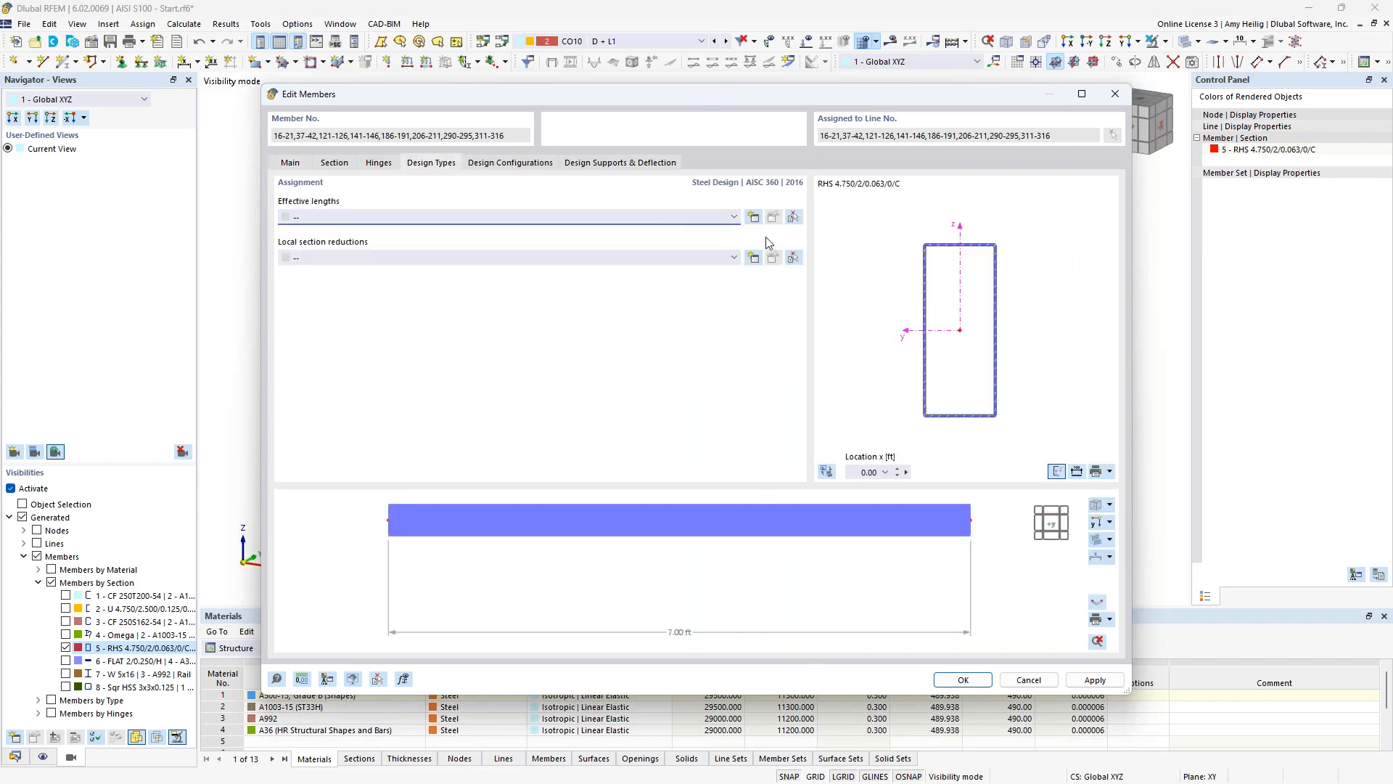
pyautogui.click(754, 217)
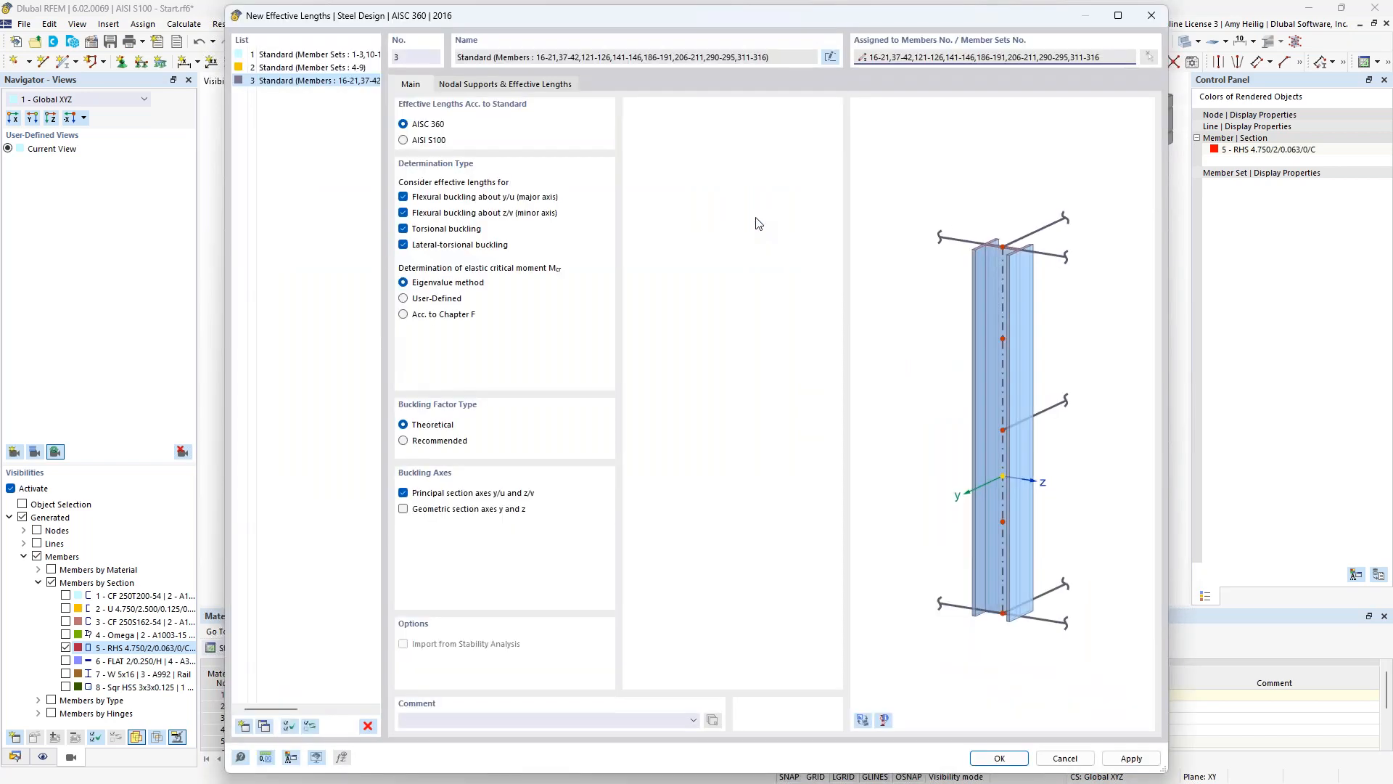
pyautogui.click(863, 718)
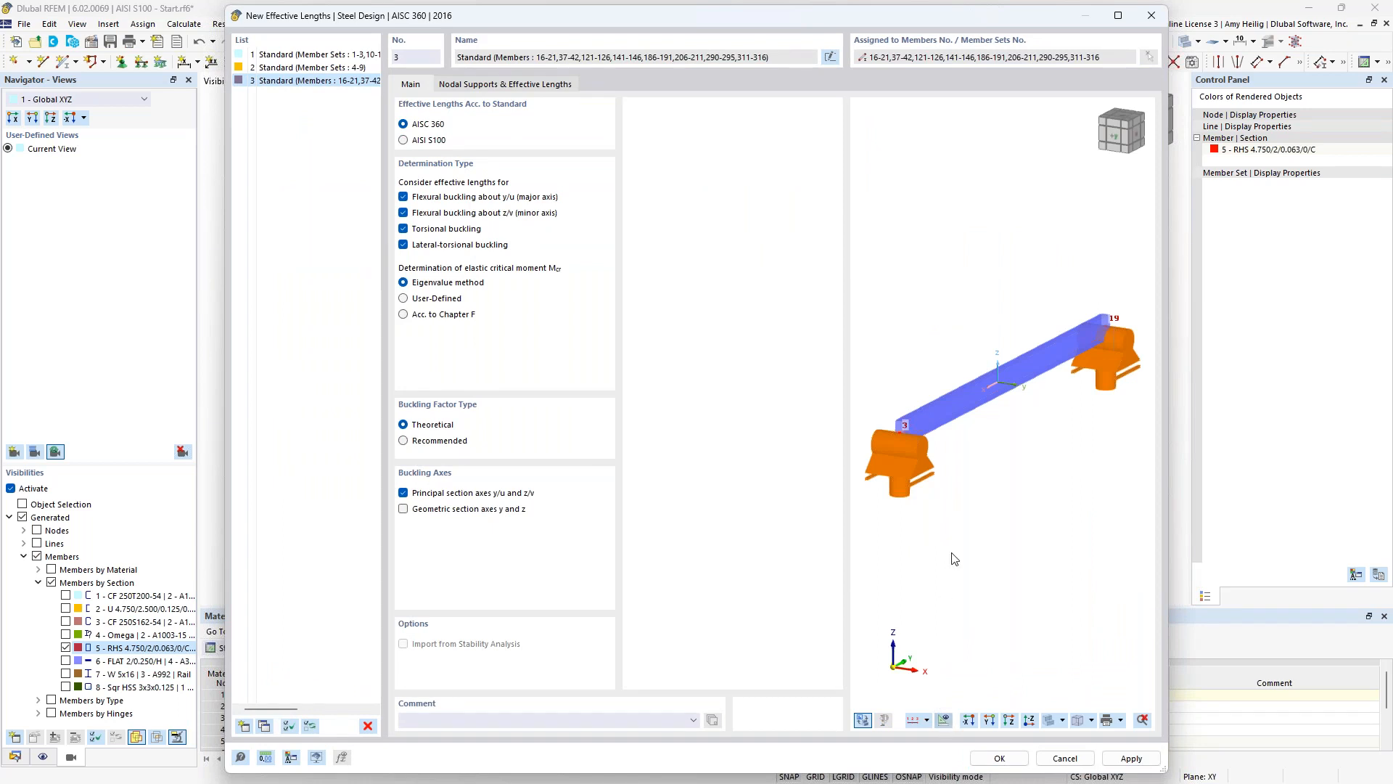
pyautogui.scroll(-3, 969, 441)
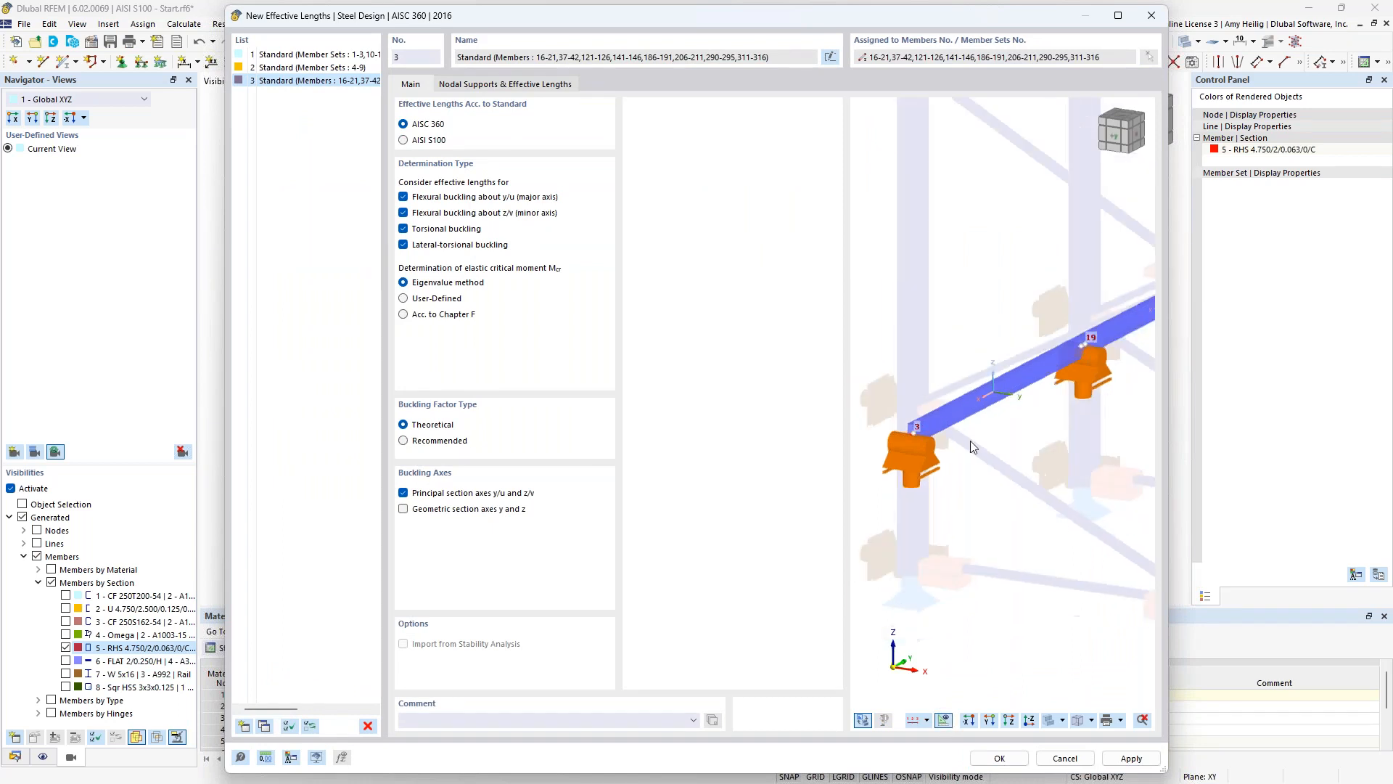
pyautogui.moveTo(1033, 461); pyautogui.dragTo(978, 492, button='middle')
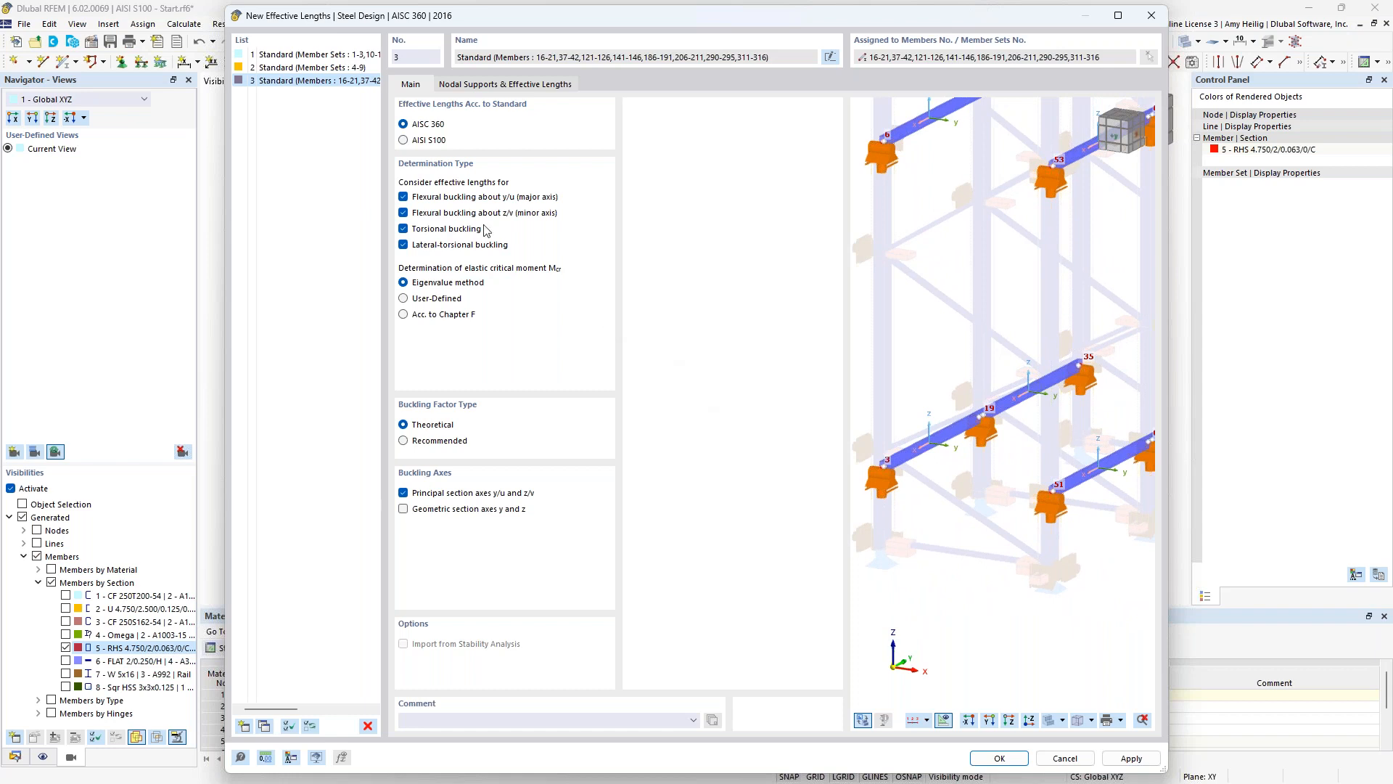
# - Set the effective lengths standard to AISI S100 and switch to the PowerPoint slide on RFEM and stability design
pyautogui.click(404, 141)
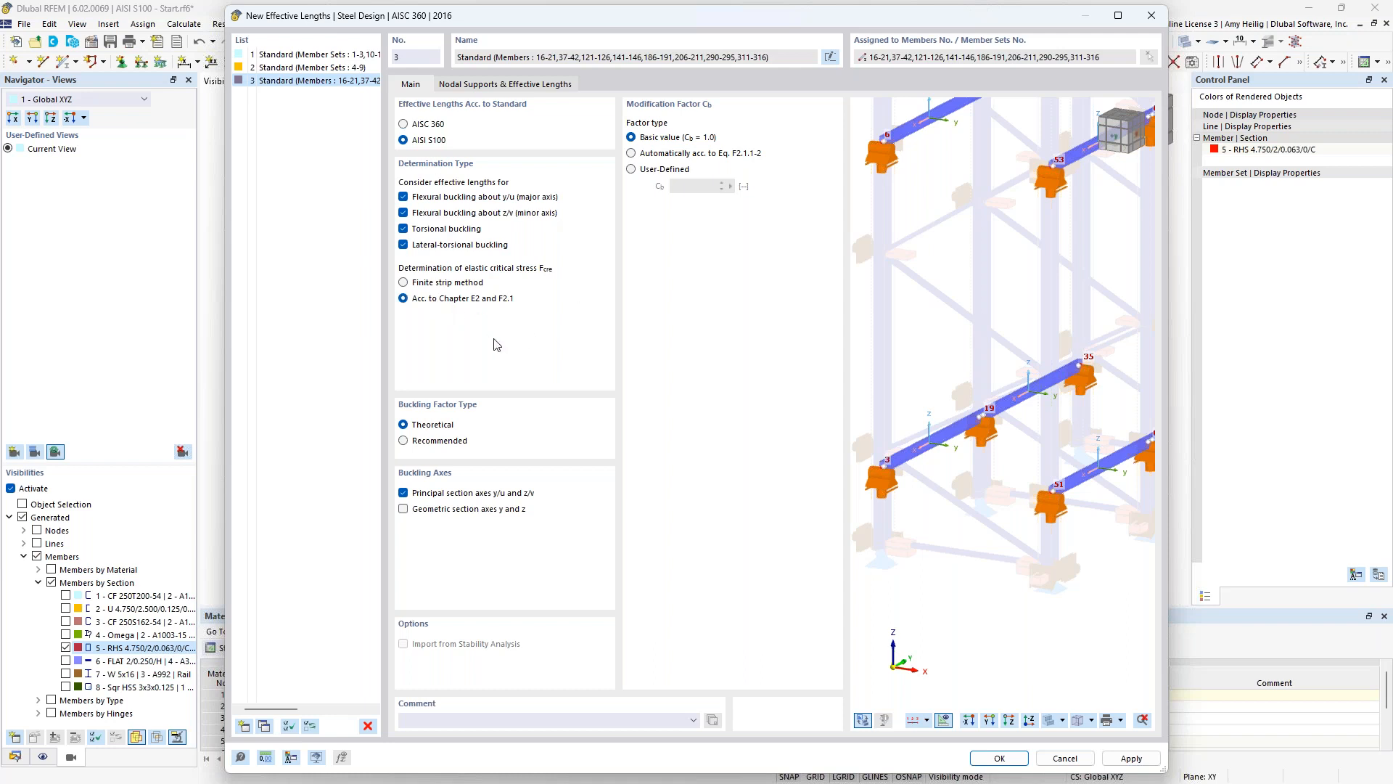
pyautogui.press('super+Tab')
pyautogui.click(780, 252)
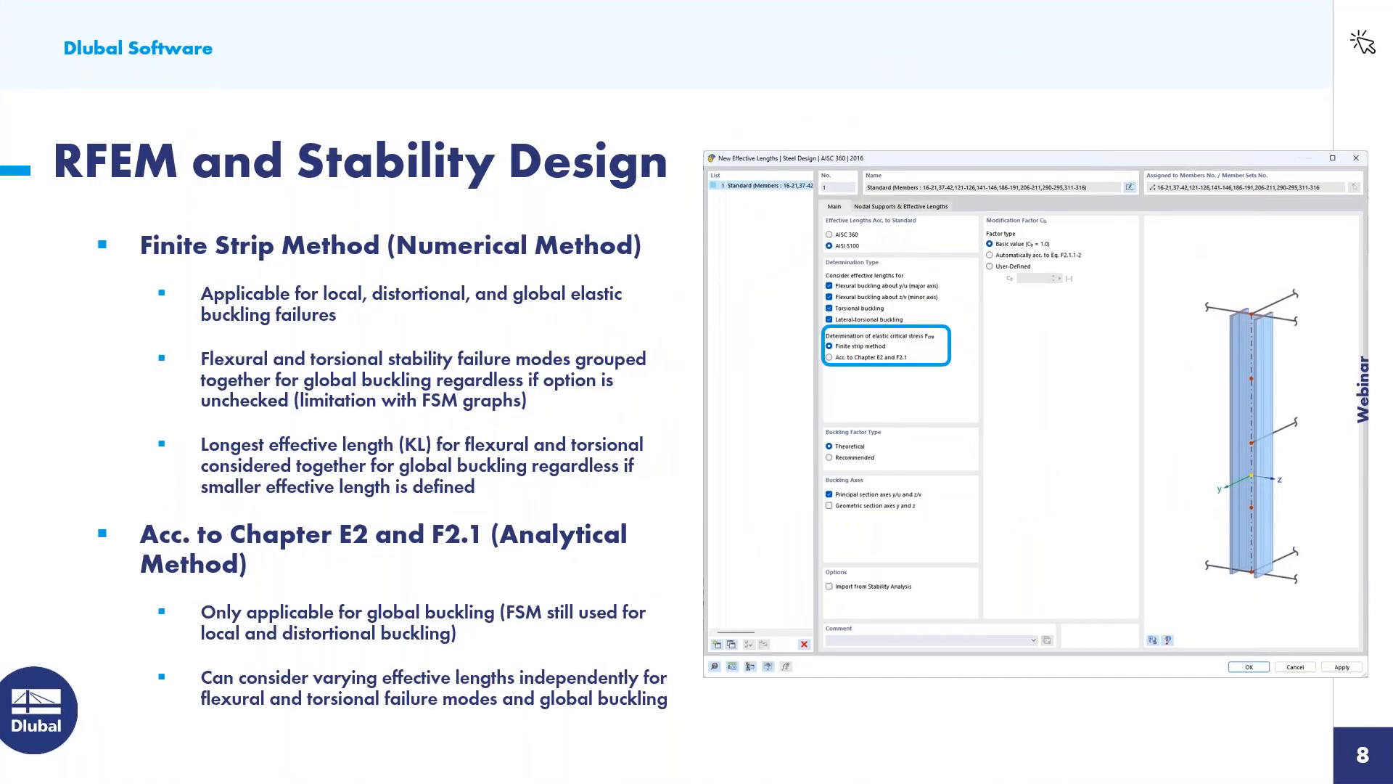
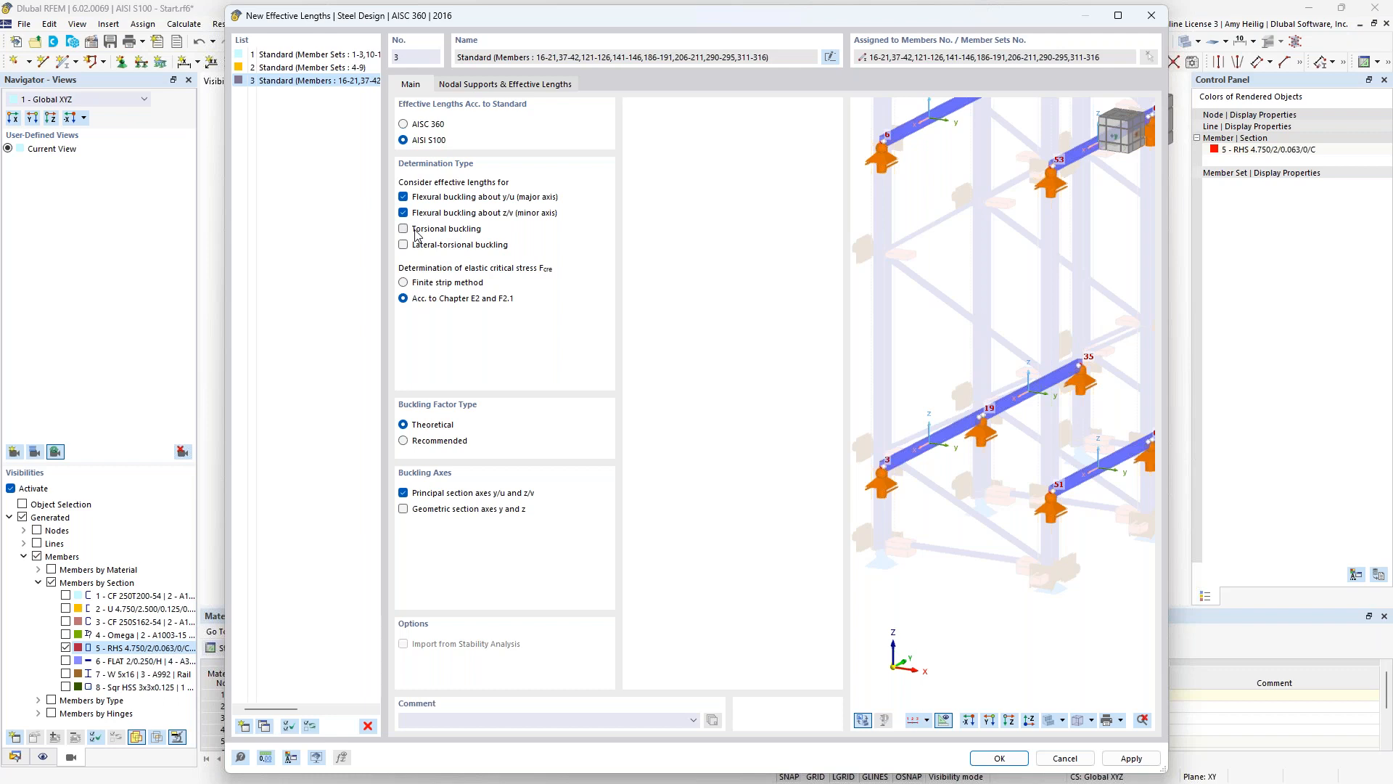
# - Exclude torsional and lateral-torsional buckling, check the beams' nodal supports and length factors, and assign the effective lengths
pyautogui.click(483, 86)
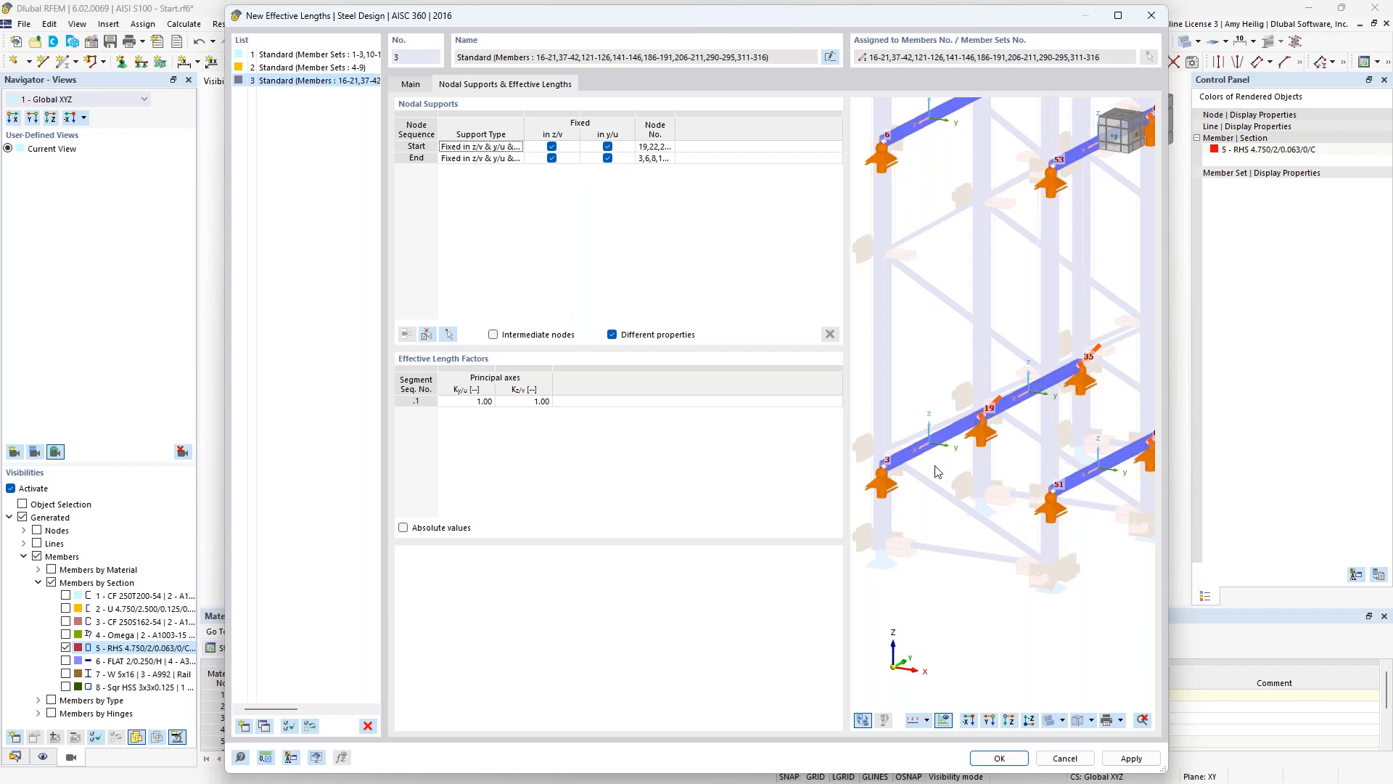
pyautogui.scroll(-5, 1014, 463)
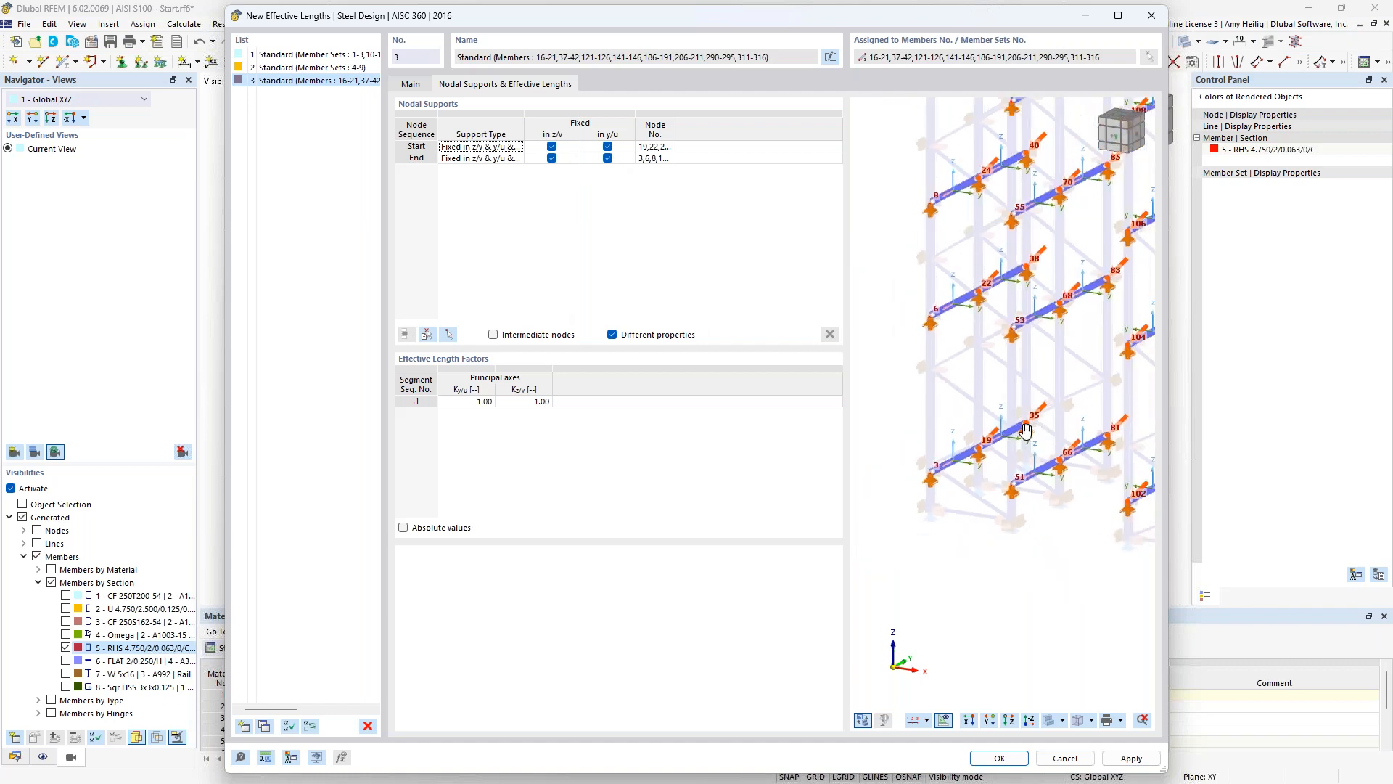
pyautogui.scroll(1, 947, 497)
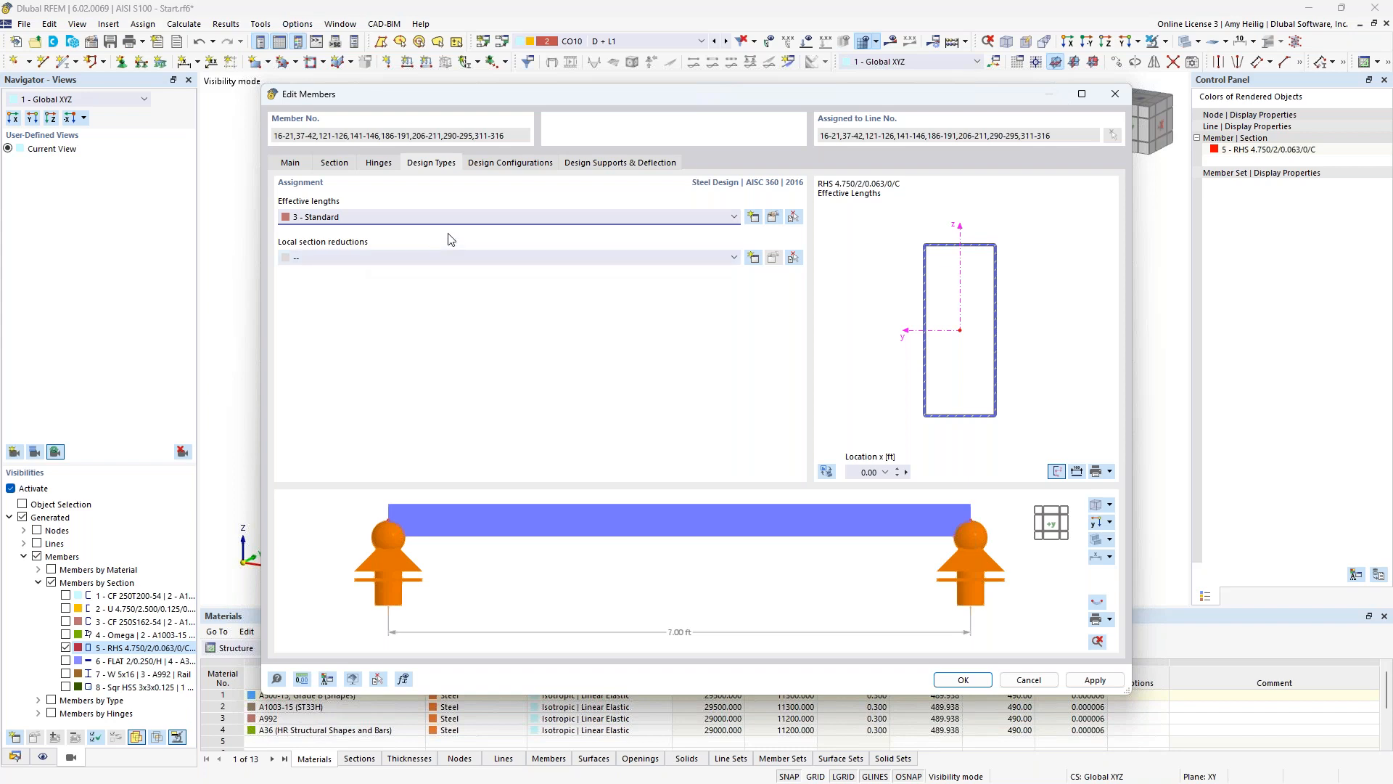
# - Review the parameters of the Default strength configuration and the deflection limits of the Default serviceability configuration
pyautogui.click(506, 163)
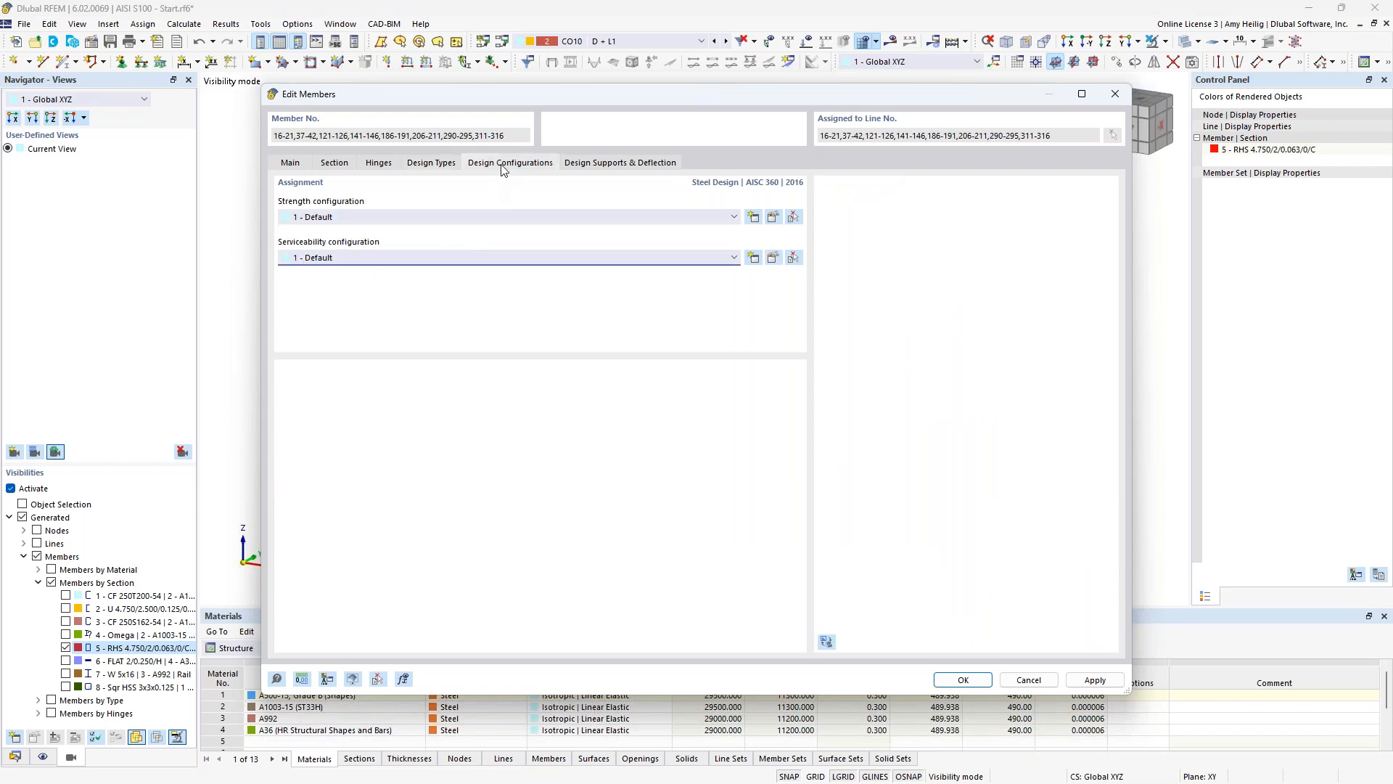
pyautogui.click(774, 218)
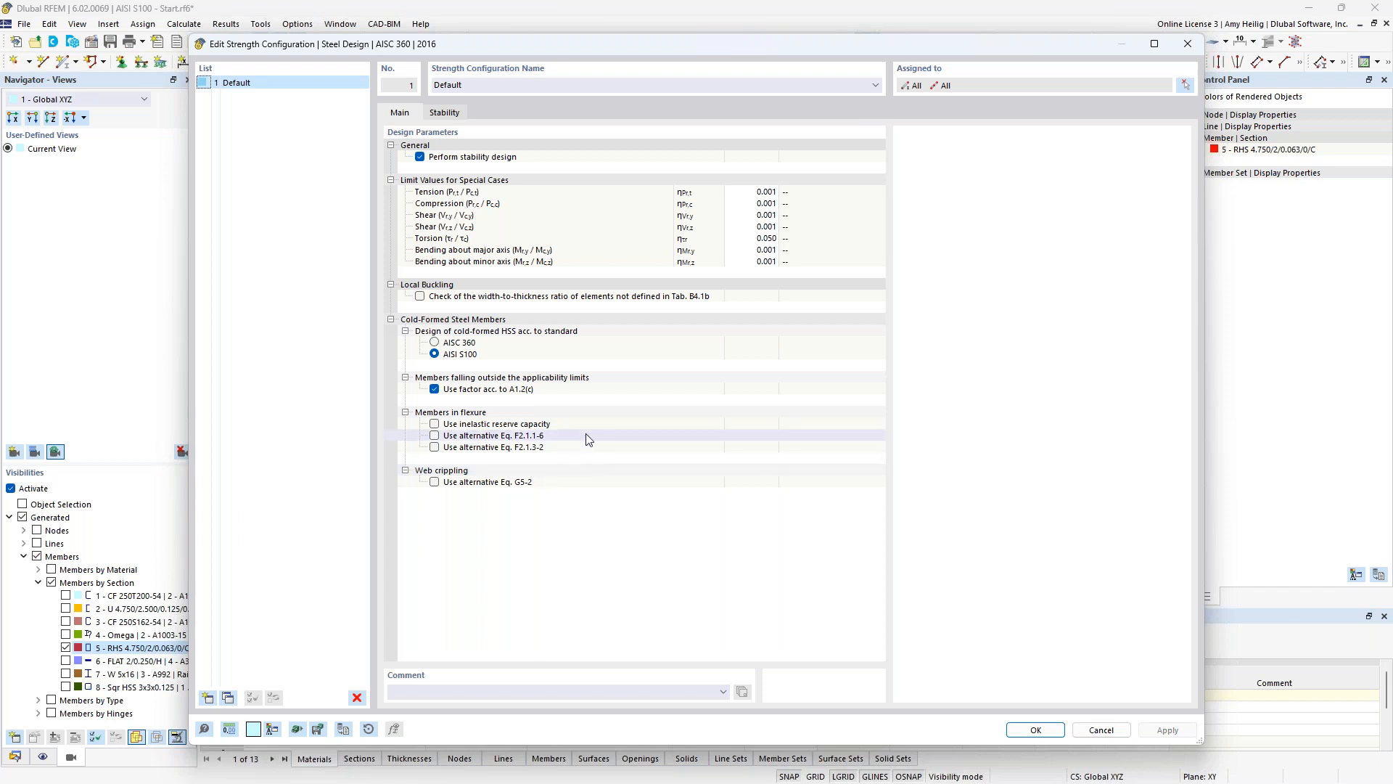
pyautogui.click(1034, 729)
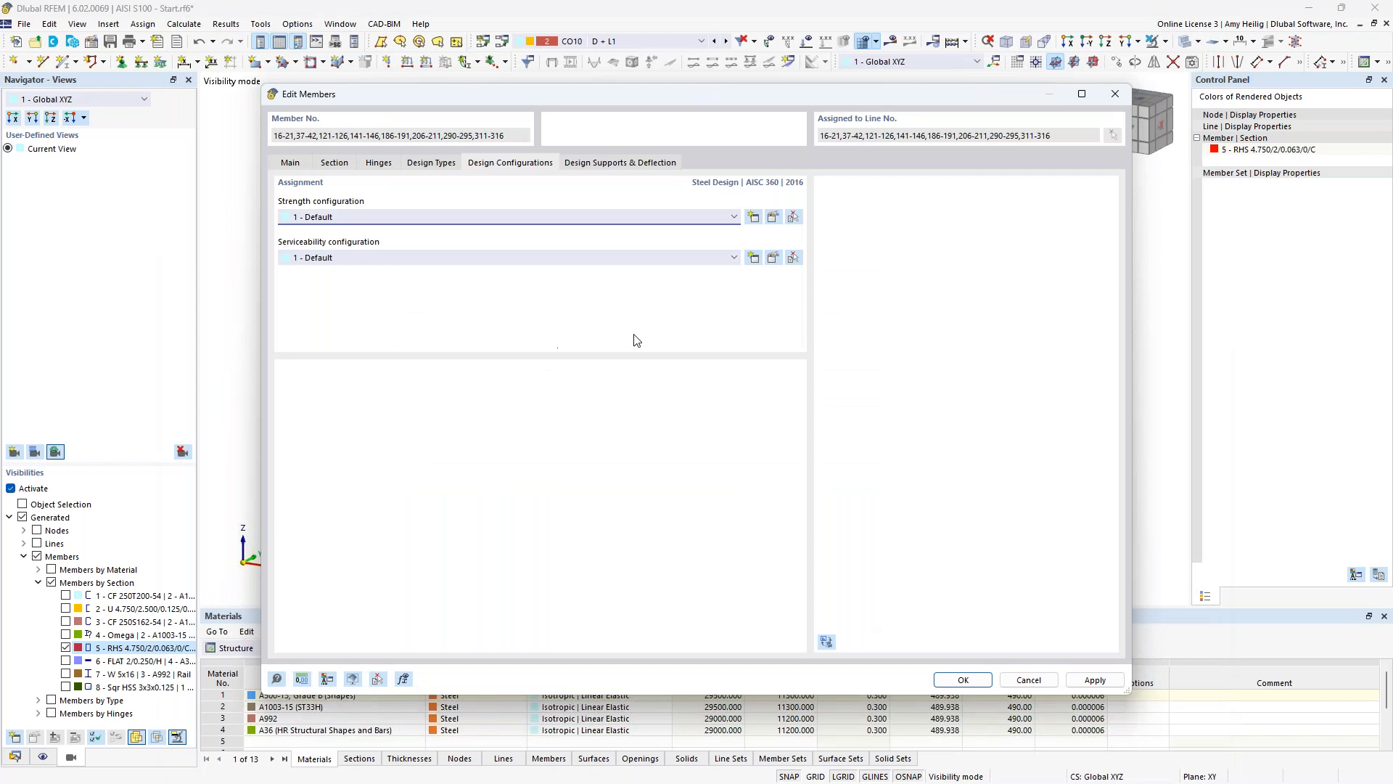
pyautogui.click(774, 259)
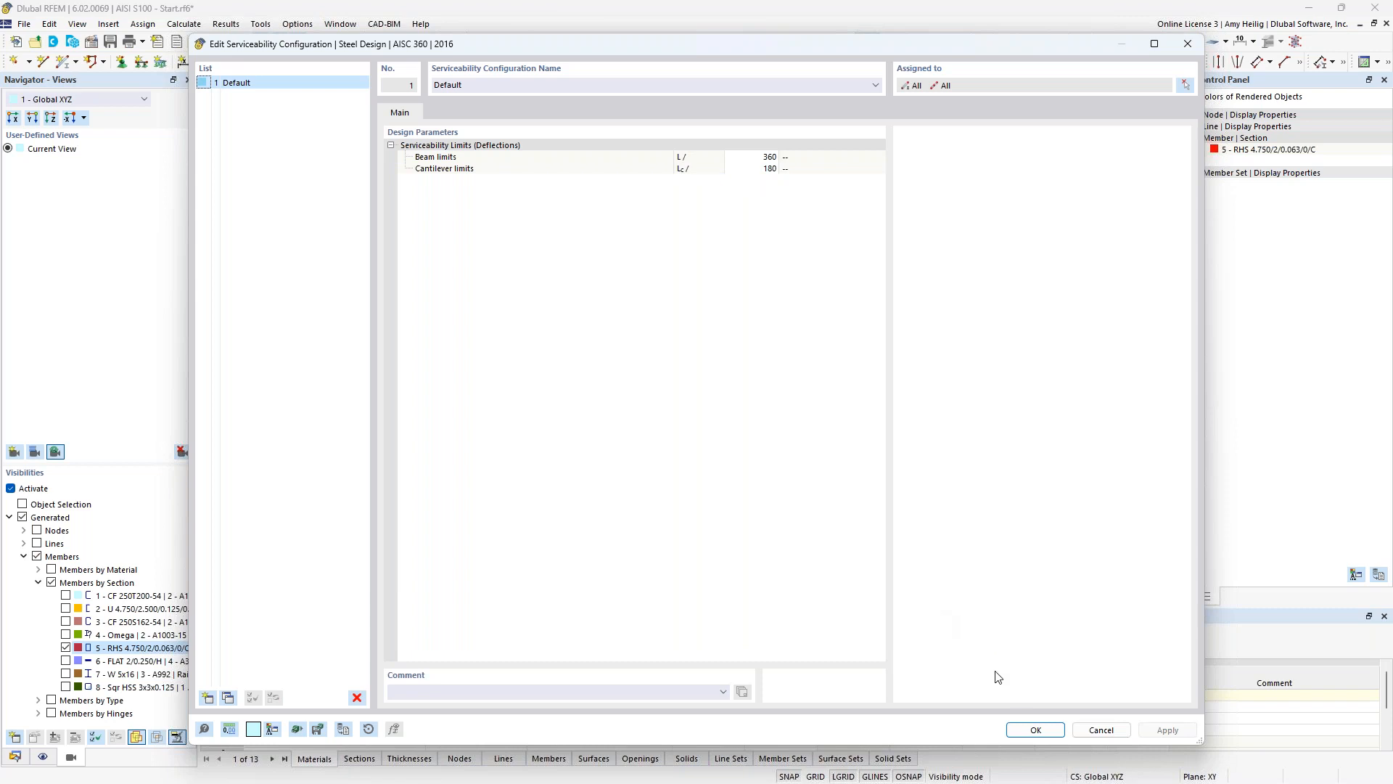
pyautogui.click(1034, 730)
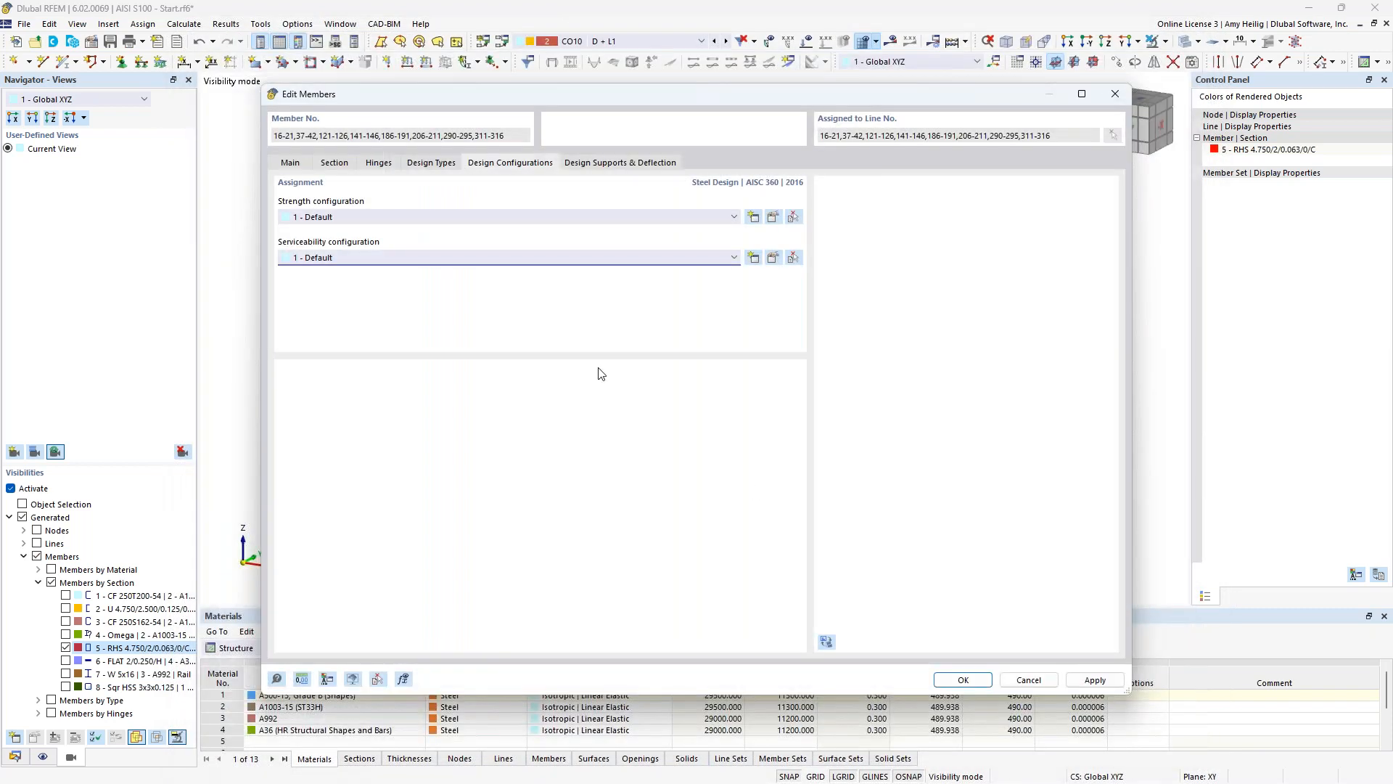
# - Review the beams' design supports and deflection settings, then apply the member edits and clear the selection
pyautogui.click(619, 164)
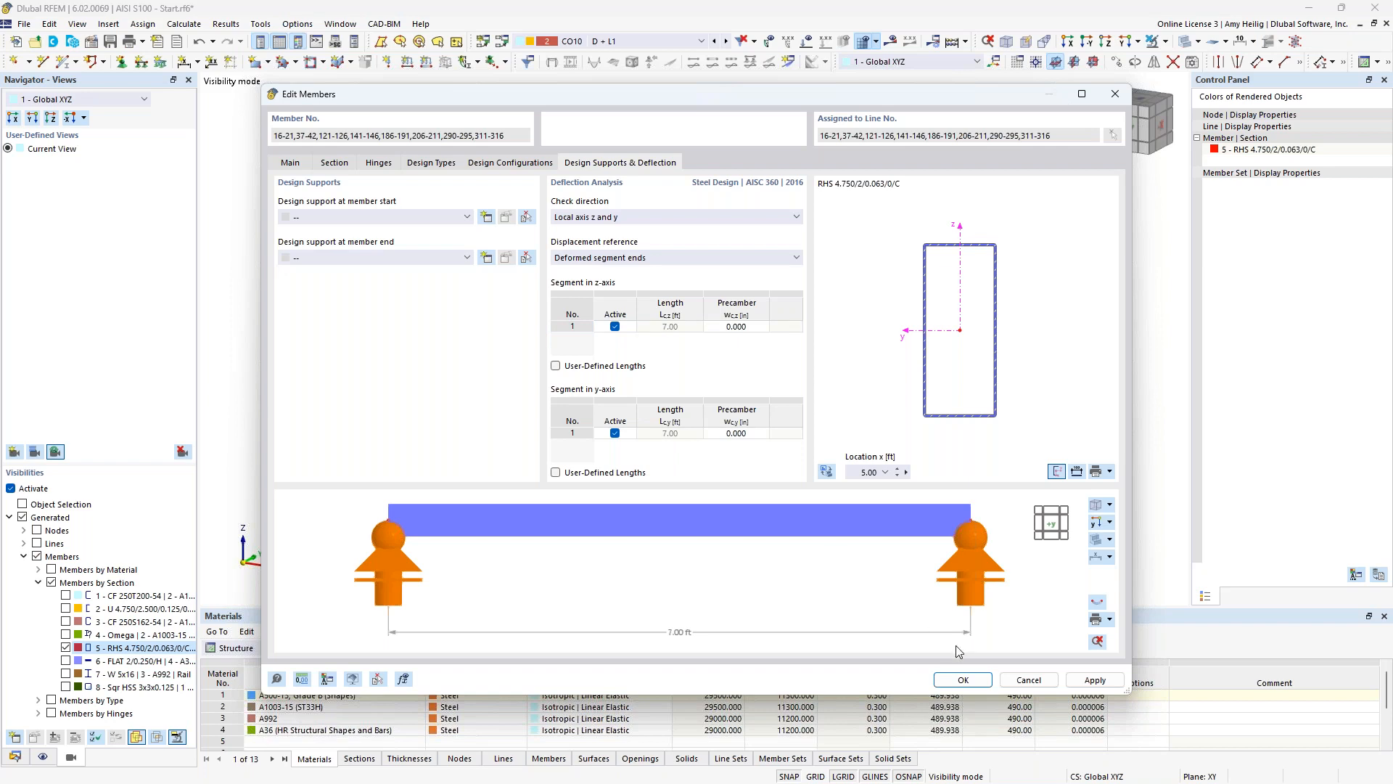
pyautogui.click(961, 681)
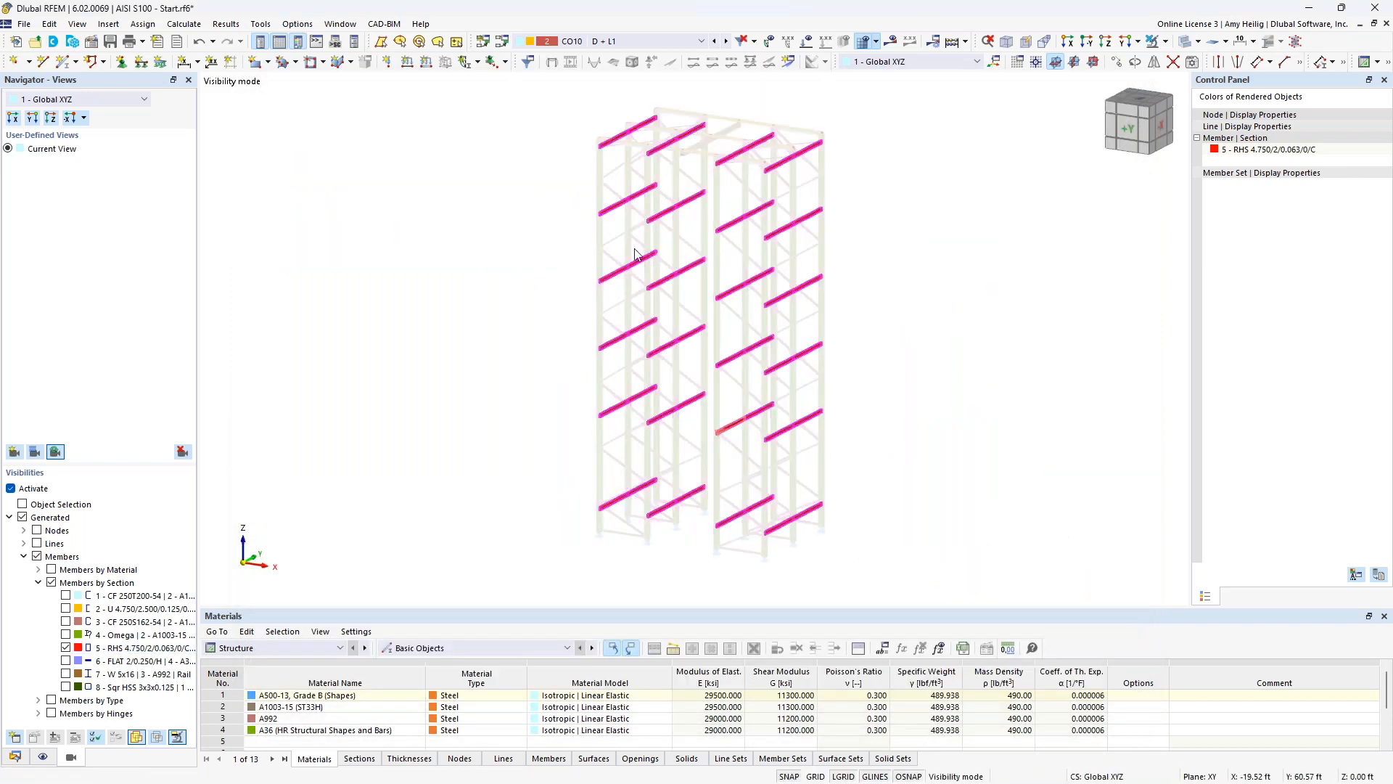
pyautogui.click(562, 299)
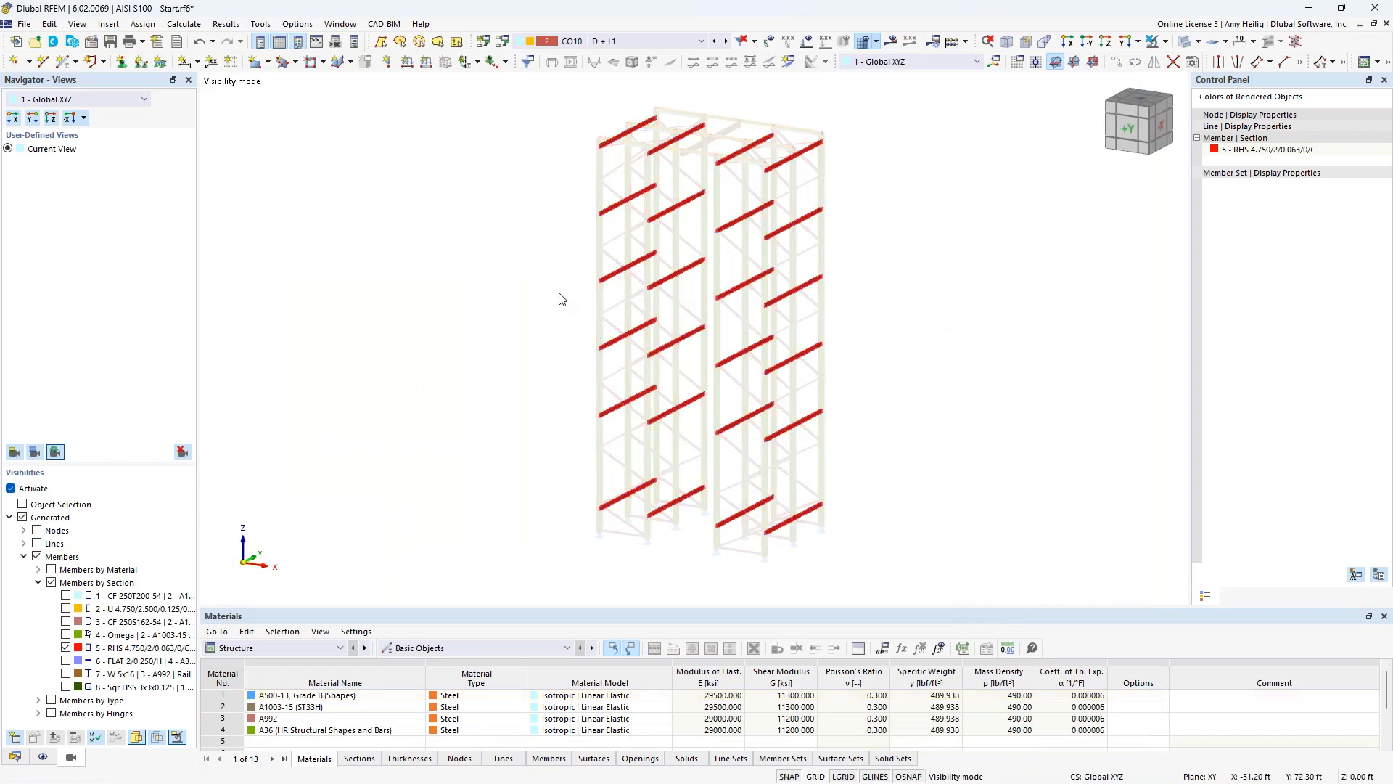
# - Turn off the visibility filter to show the whole rack and open the continuous member sets for editing
pyautogui.click(11, 488)
pyautogui.click(14, 757)
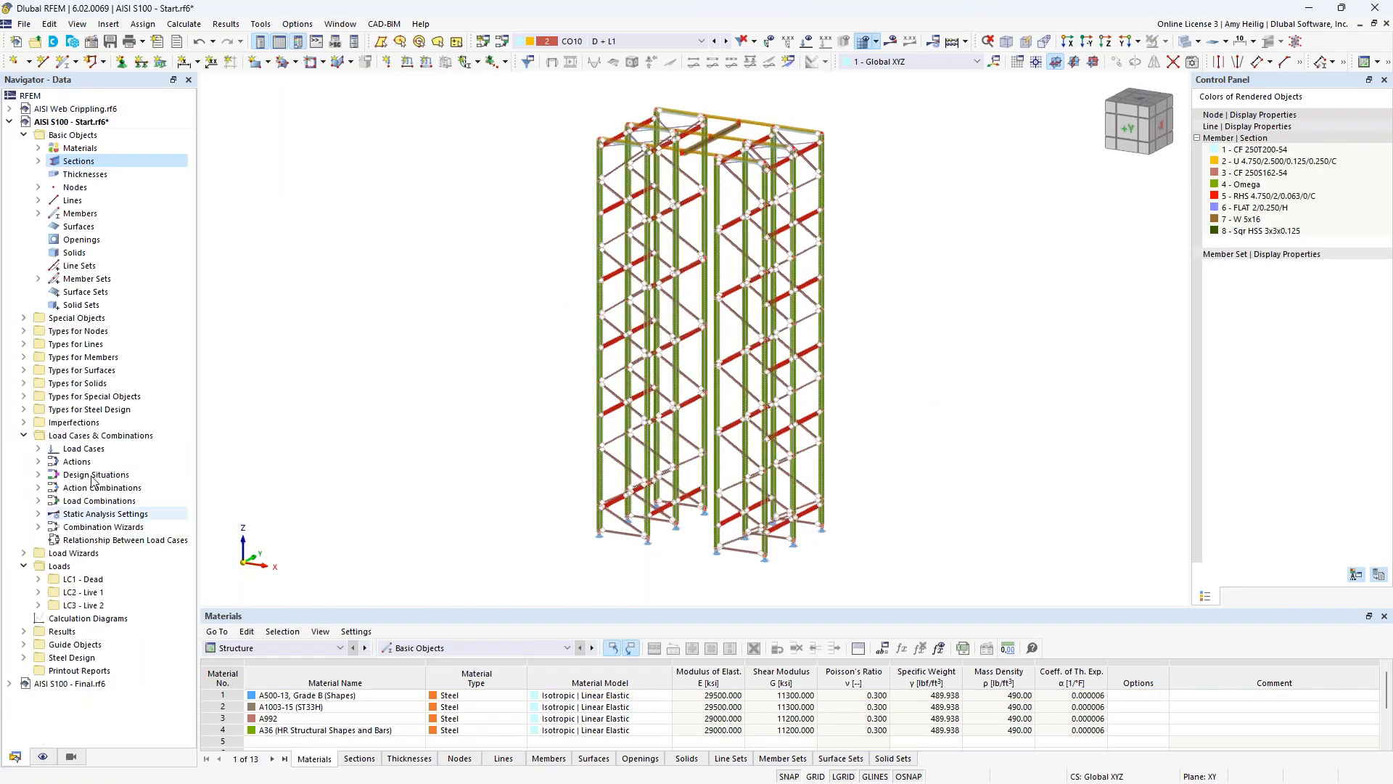
pyautogui.click(39, 280)
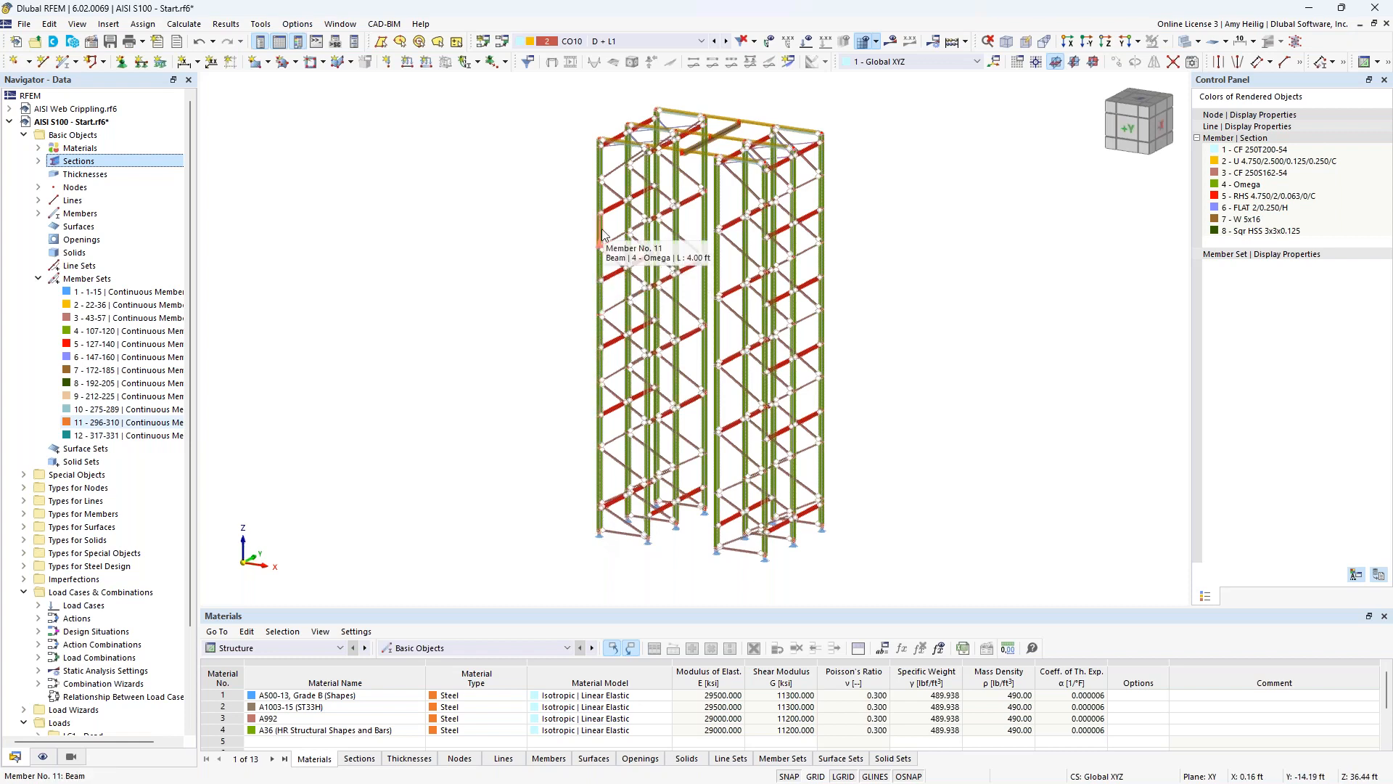
pyautogui.rightClick(106, 278)
pyautogui.click(395, 308)
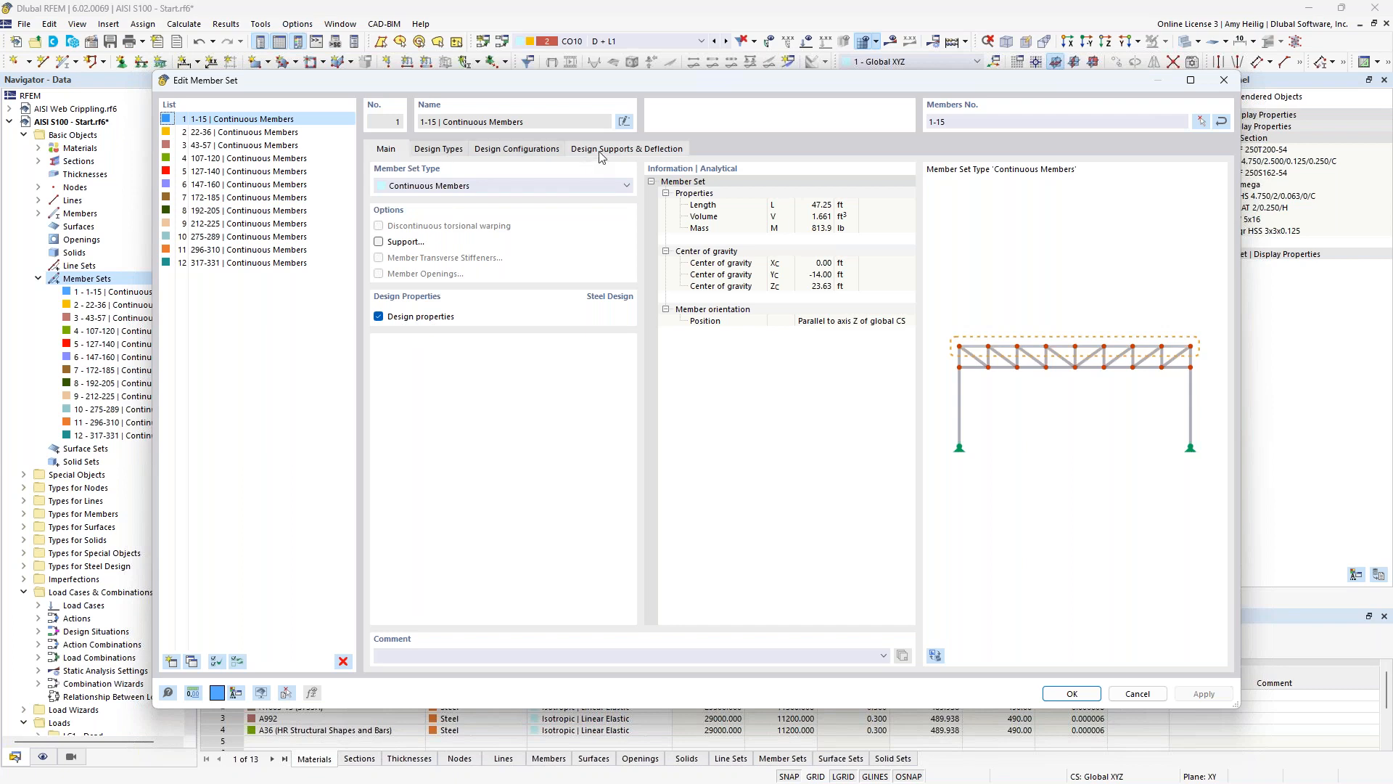
# - Examine the effective lengths settings of member sets 1-3,10-12 and preview them on the rendered rack columns
pyautogui.click(447, 150)
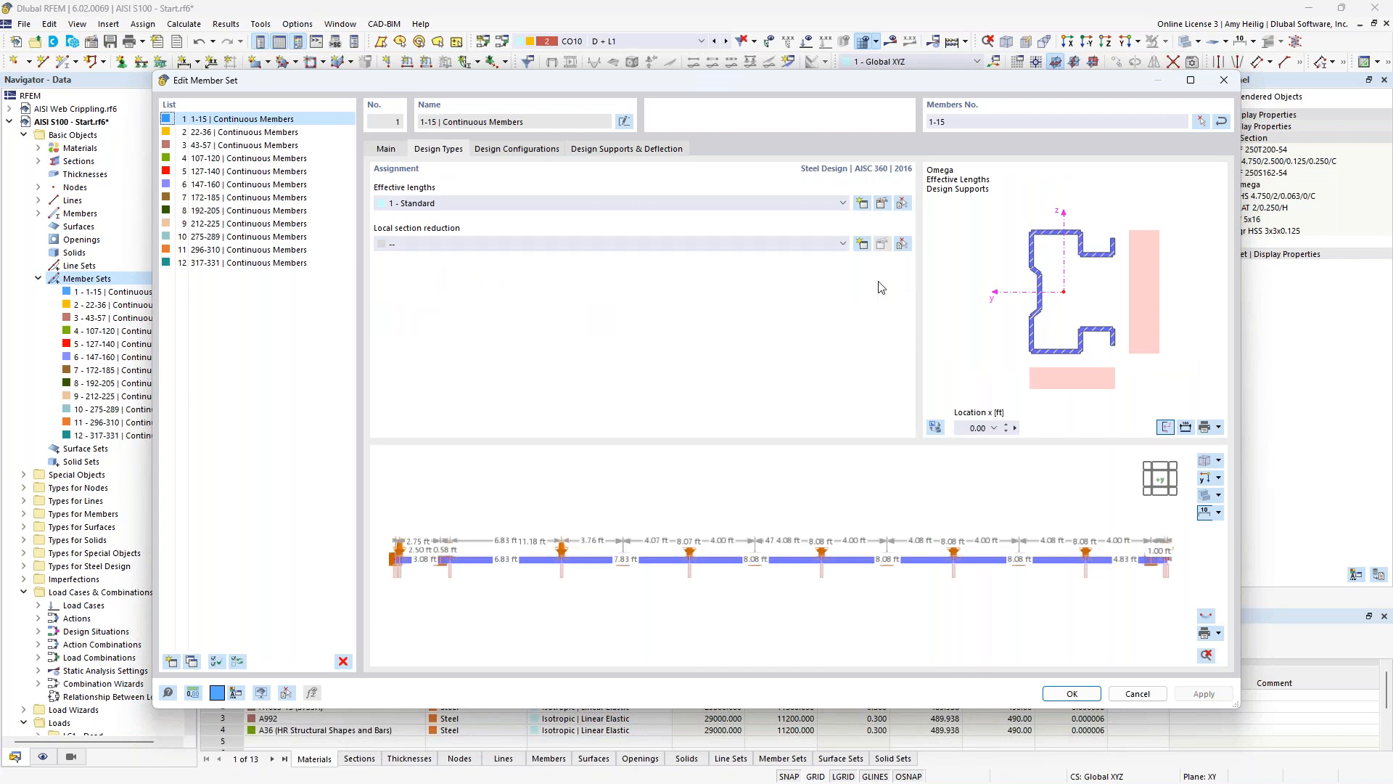
pyautogui.click(882, 205)
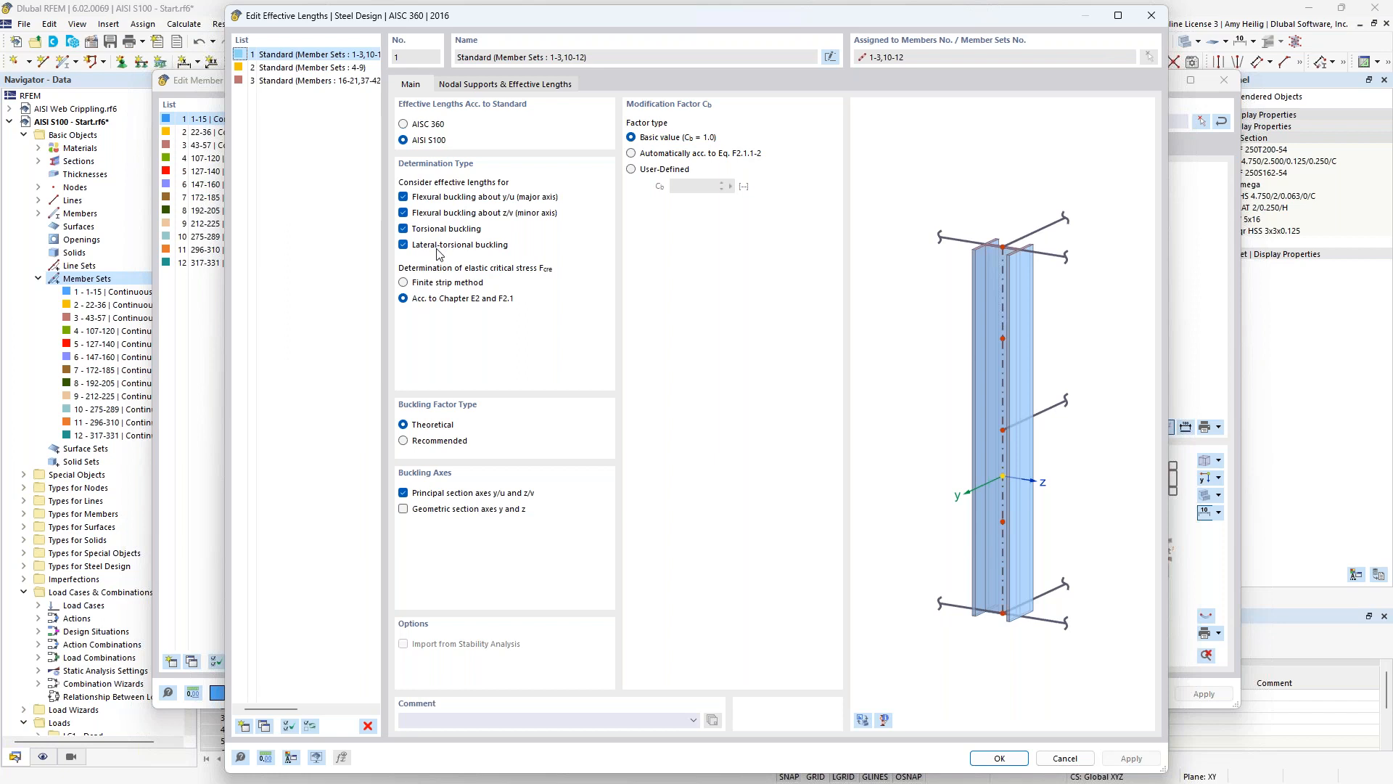
pyautogui.click(863, 720)
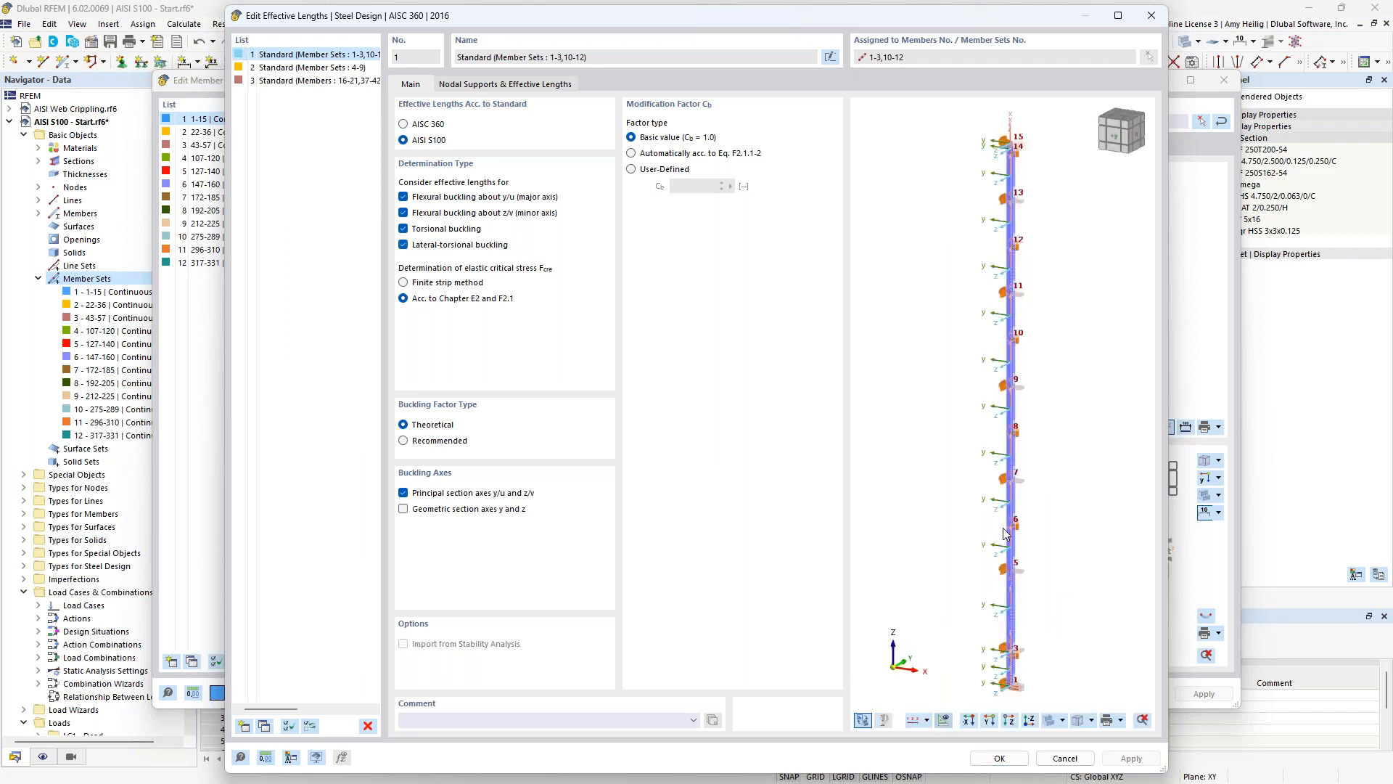
pyautogui.moveTo(956, 460); pyautogui.dragTo(917, 449, button='middle')
pyautogui.moveTo(952, 617); pyautogui.dragTo(950, 603, button='middle')
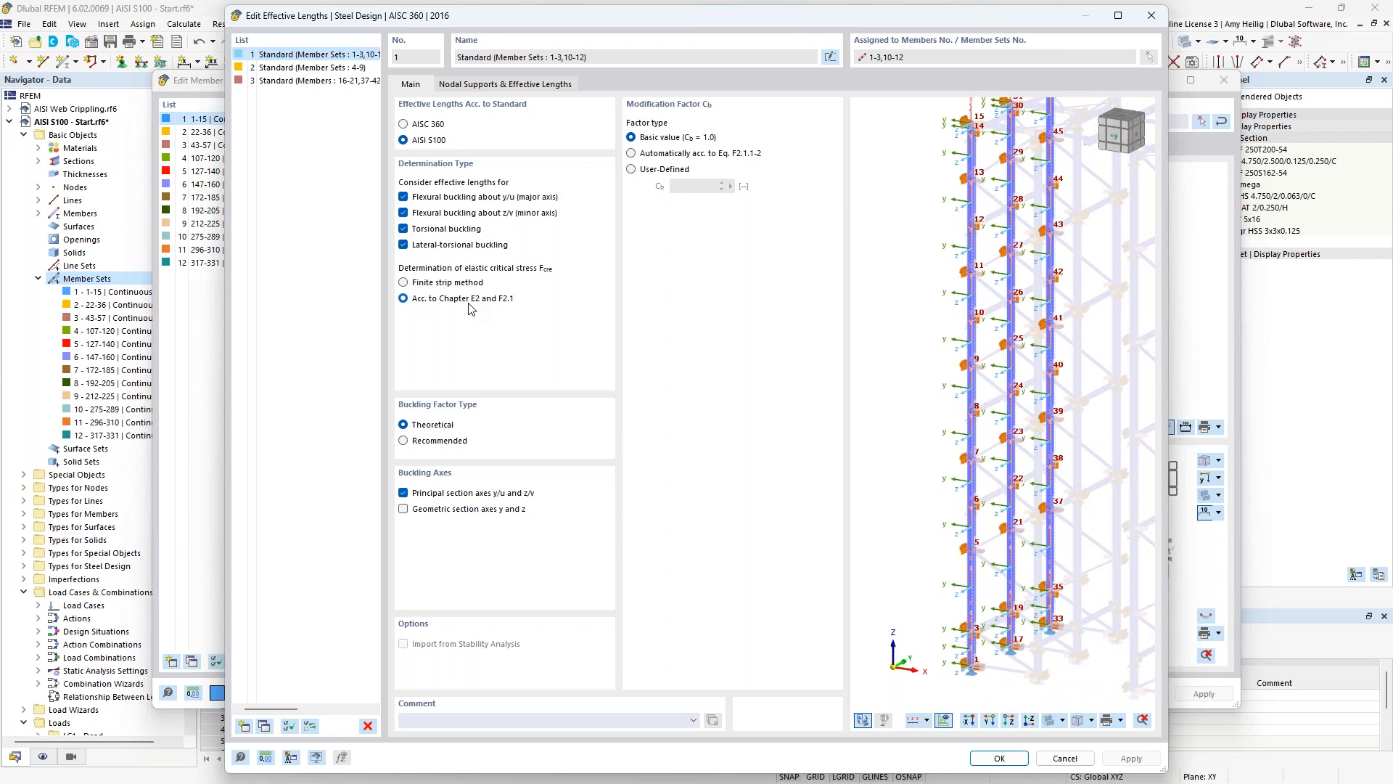
# - Inspect the column sets' nodal supports and effective length factors against the model, then close the definition without changes
pyautogui.click(494, 87)
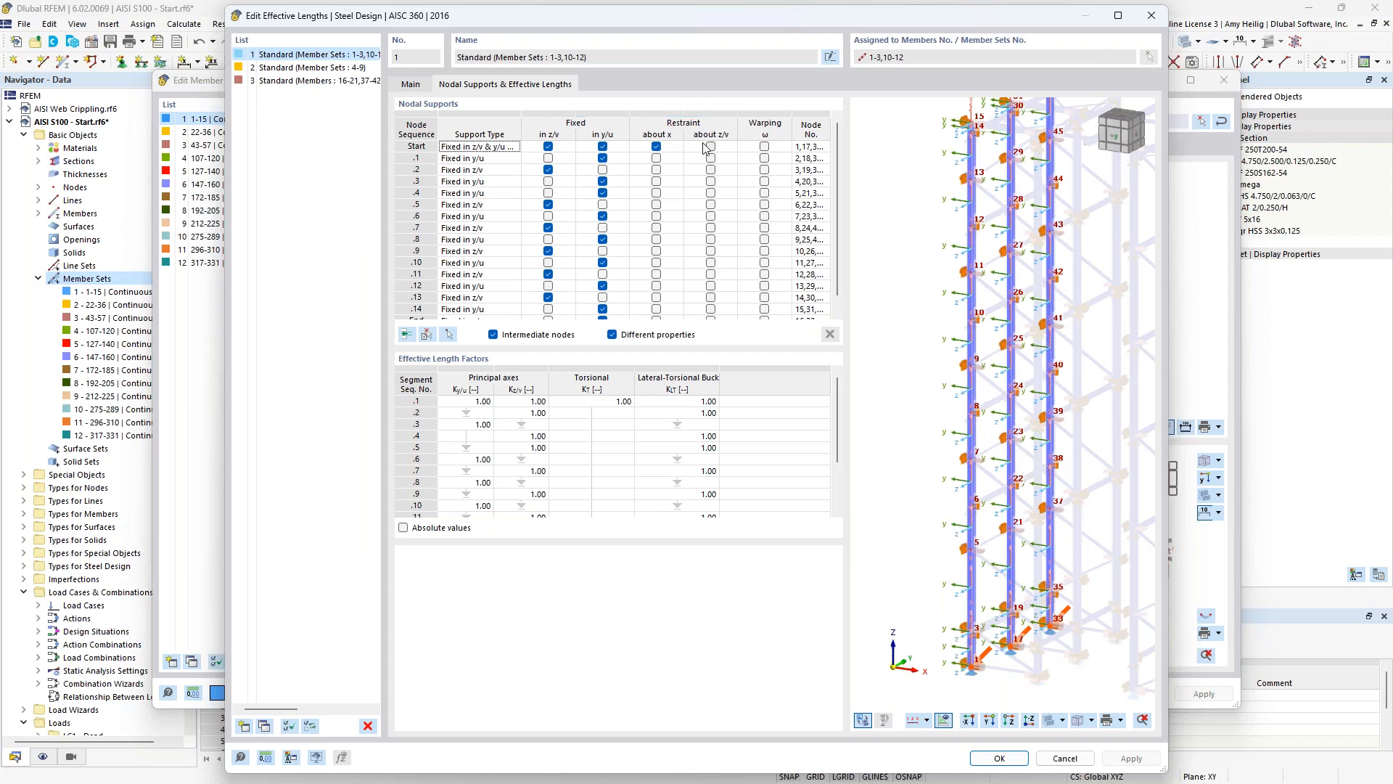
pyautogui.scroll(5, 984, 519)
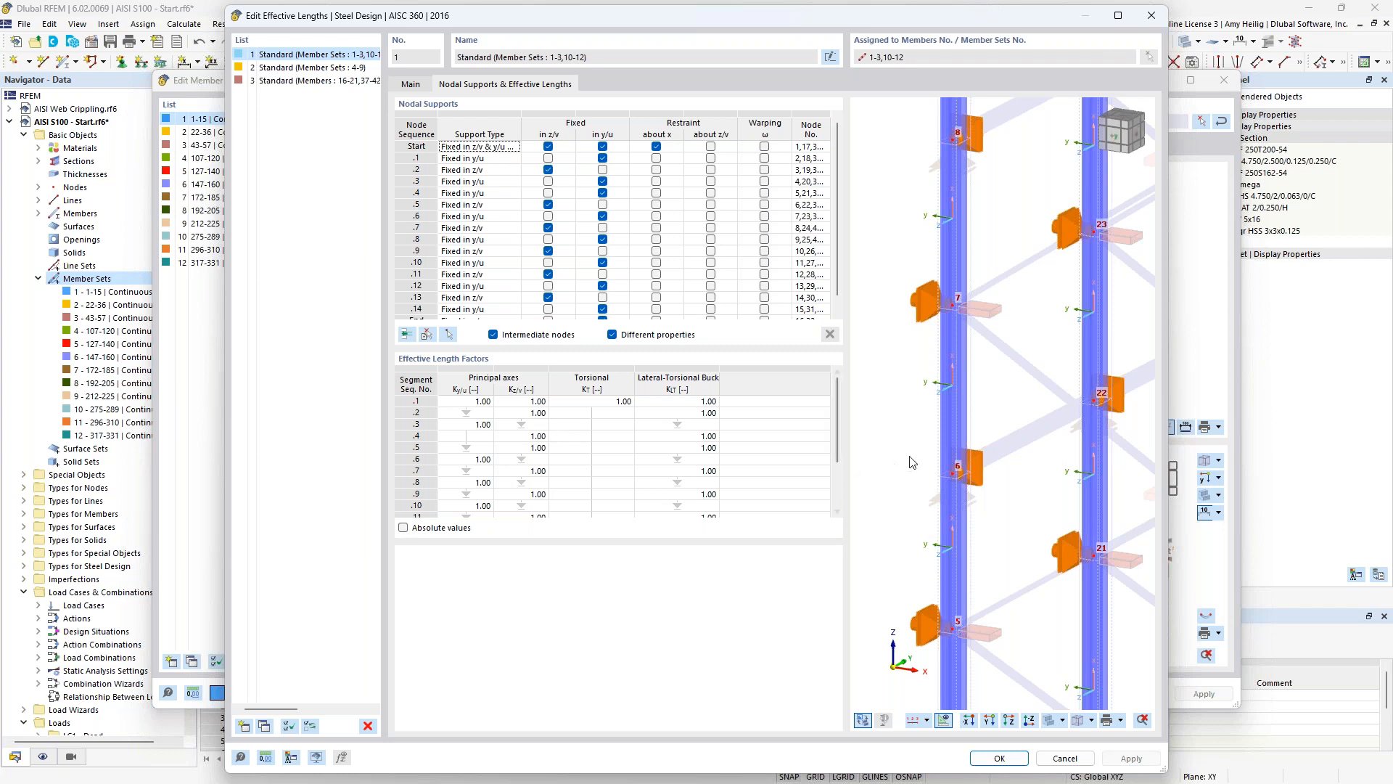
pyautogui.scroll(-5, 913, 463)
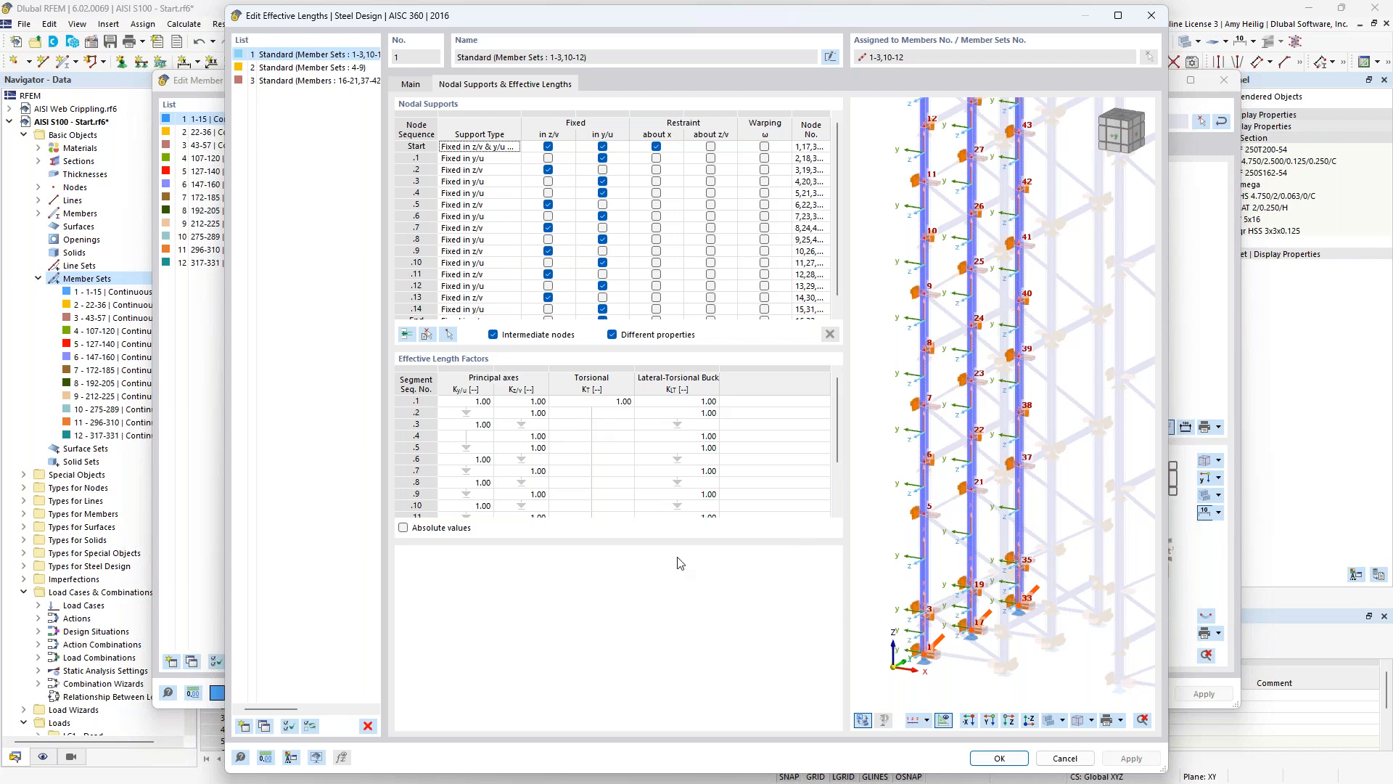
pyautogui.click(1060, 758)
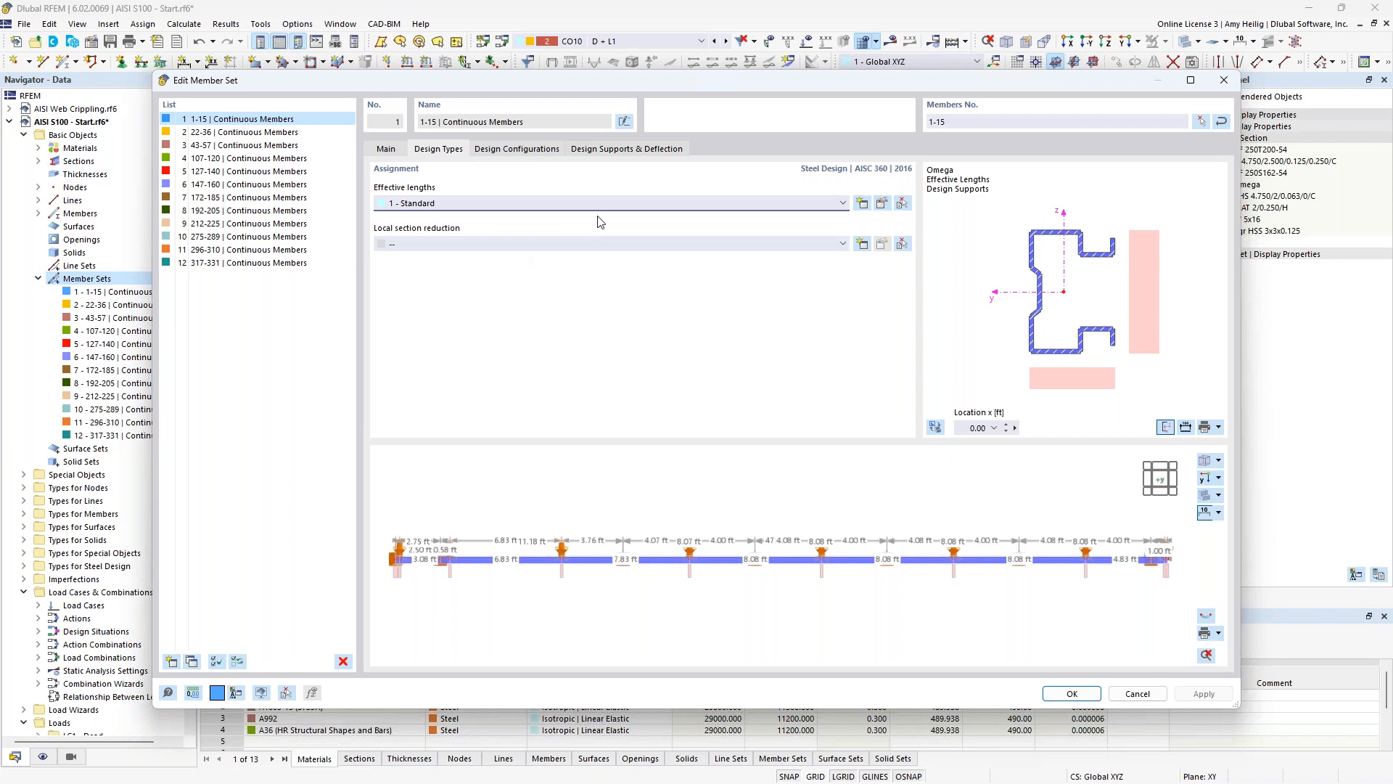
# - Review the design supports at the start, end and internal nodes of member set 1 along its length, then accept the member set
pyautogui.click(619, 151)
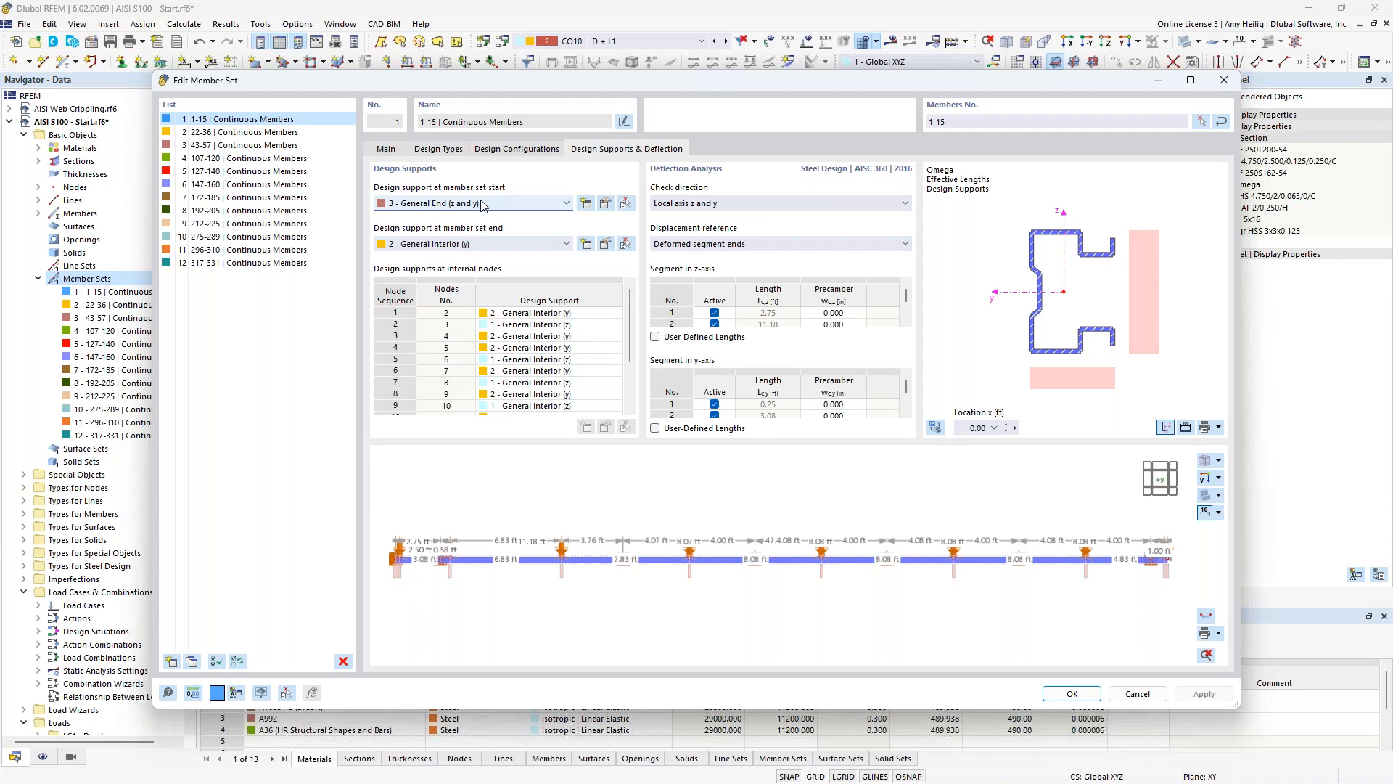
pyautogui.scroll(2, 405, 585)
pyautogui.scroll(1, 405, 585)
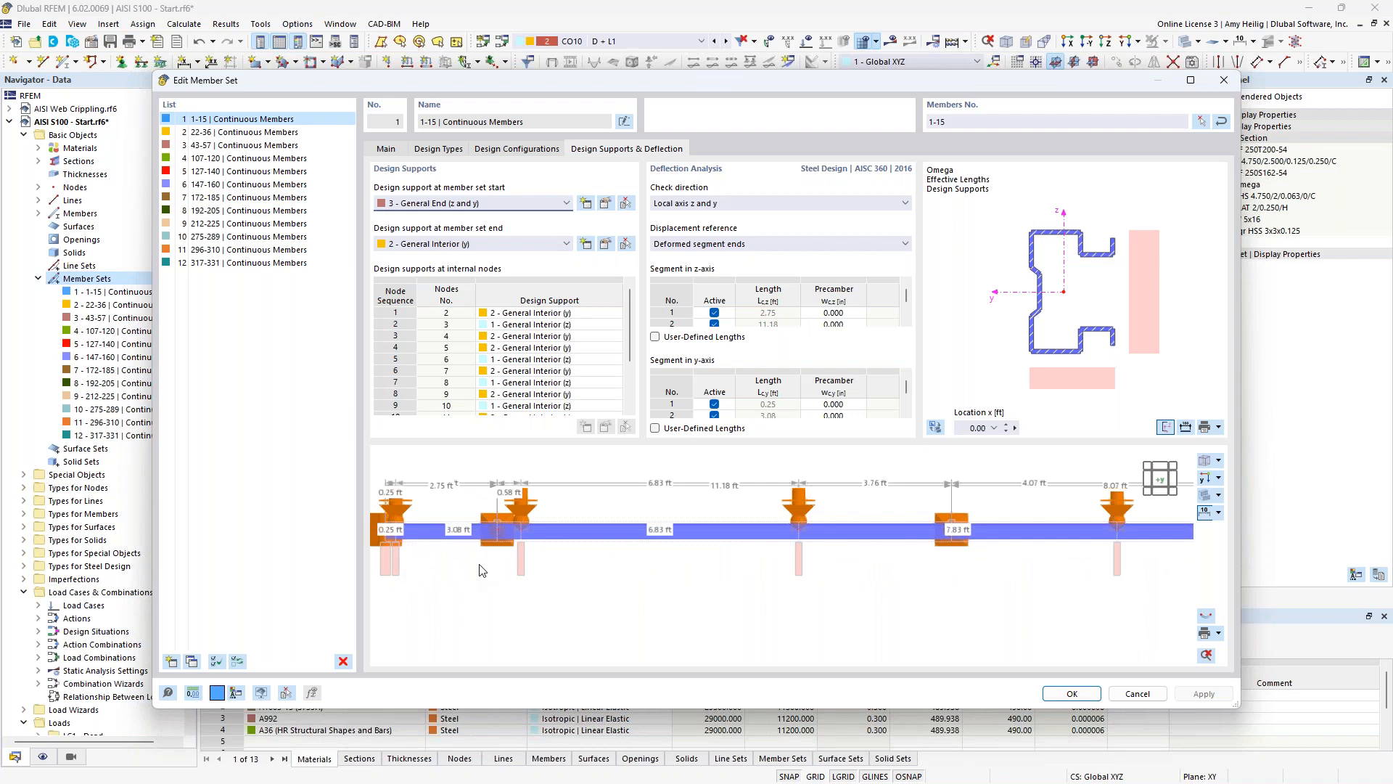
pyautogui.scroll(-3, 479, 570)
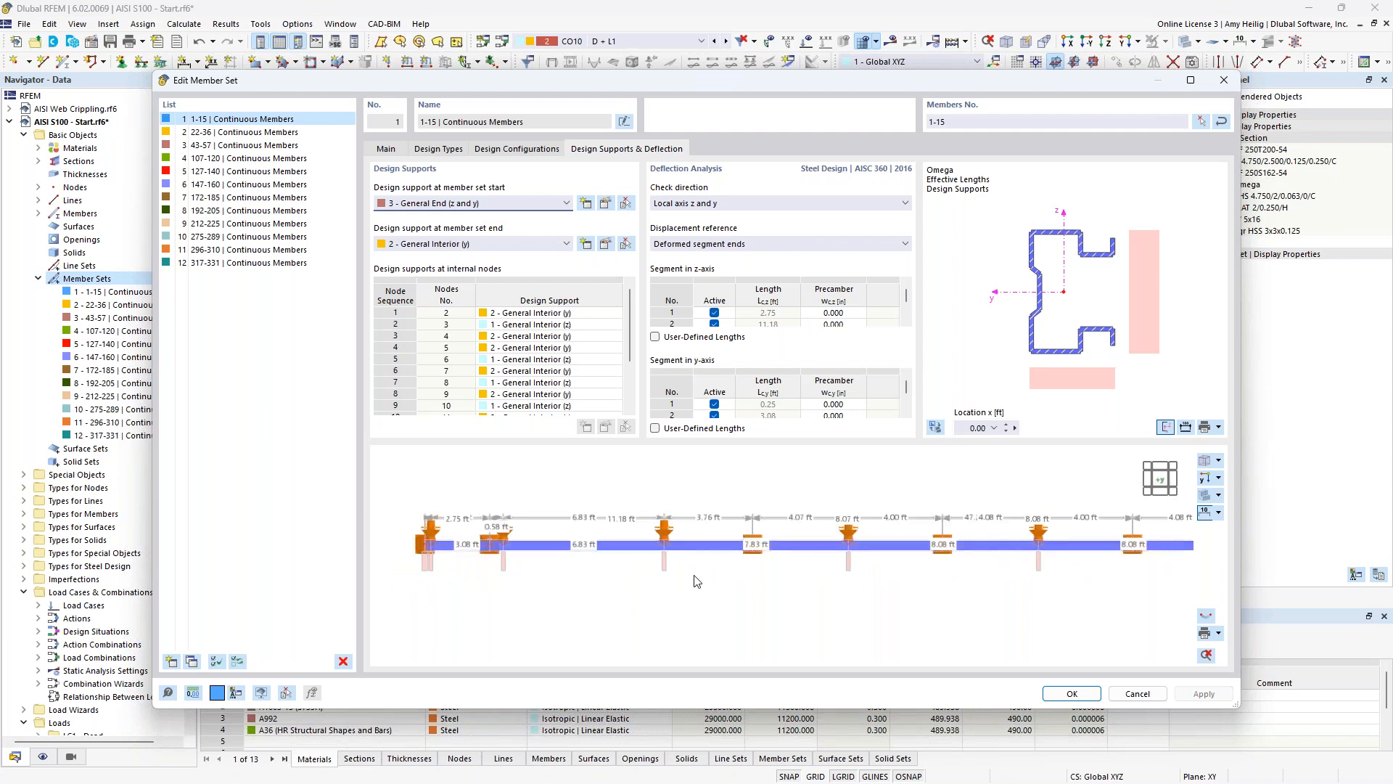
pyautogui.scroll(-2, 1027, 580)
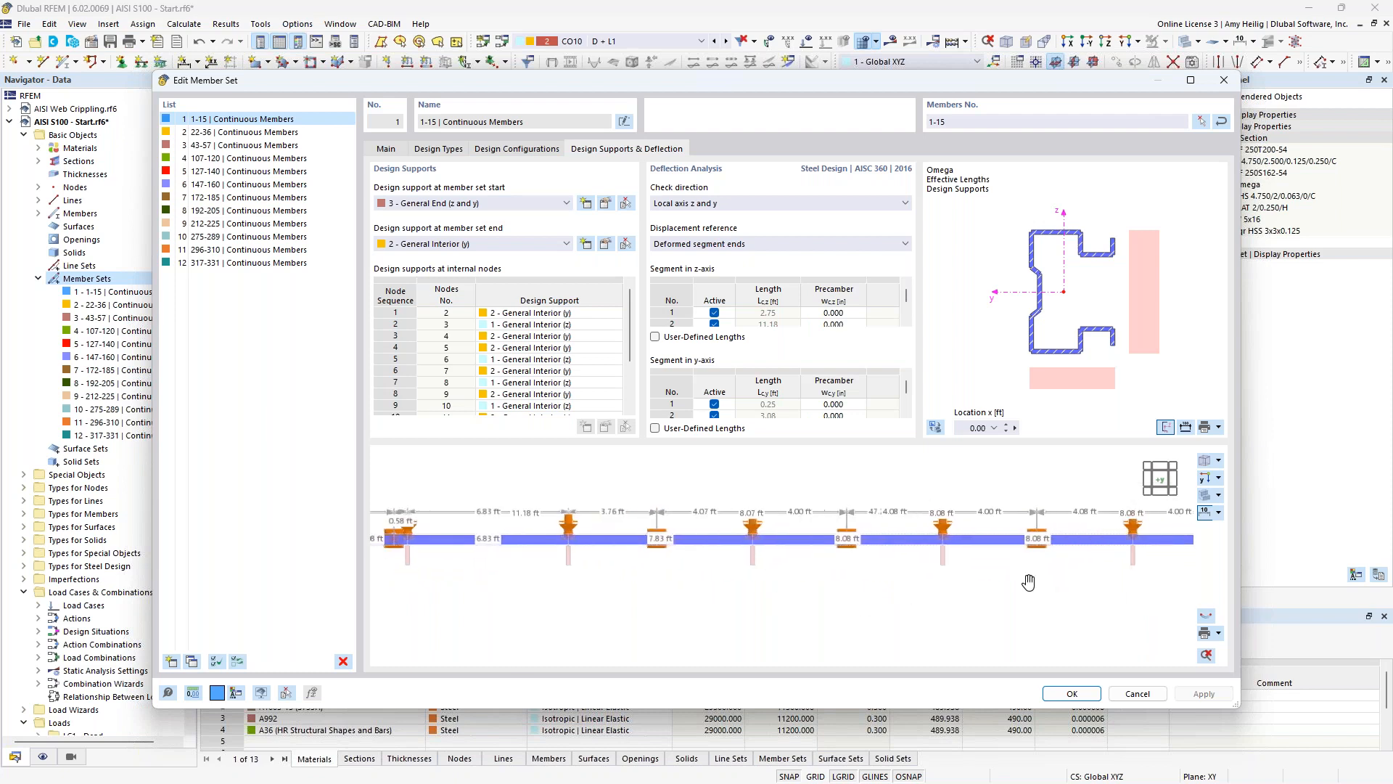
pyautogui.moveTo(1002, 581); pyautogui.dragTo(894, 571, button='middle')
pyautogui.scroll(-1, 894, 572)
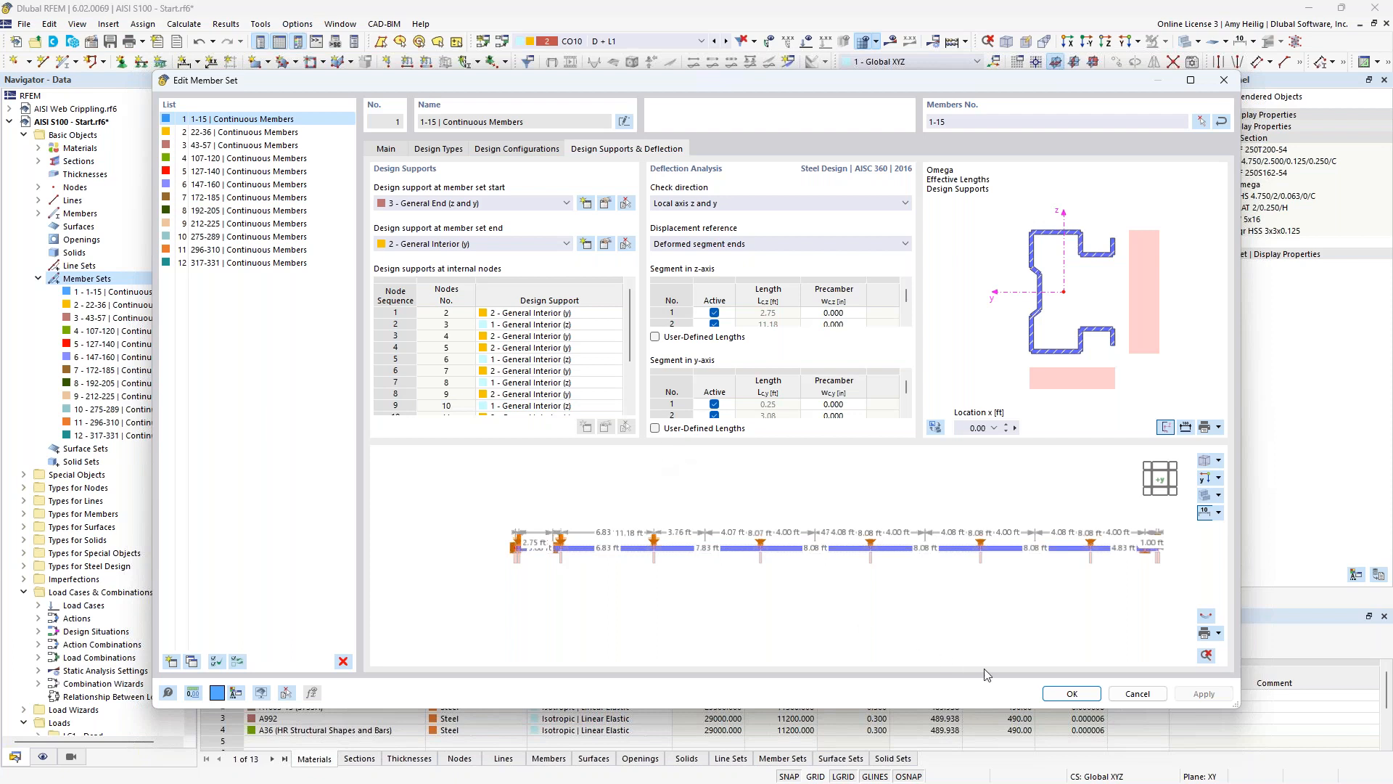
pyautogui.click(1062, 698)
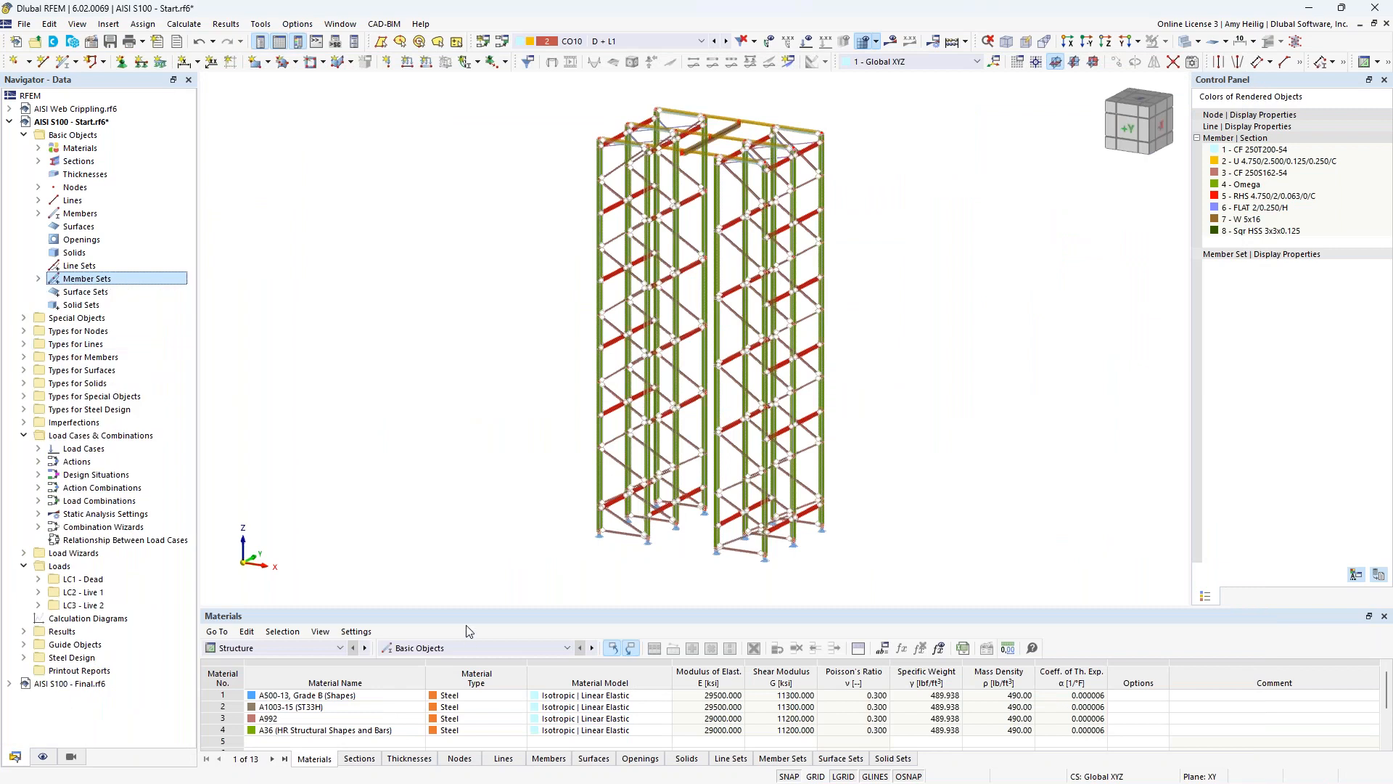
# - Enlarge the table area and display the Steel Design input data for the design situations
pyautogui.moveTo(465, 605); pyautogui.dragTo(465, 469)
pyautogui.click(325, 513)
pyautogui.click(289, 594)
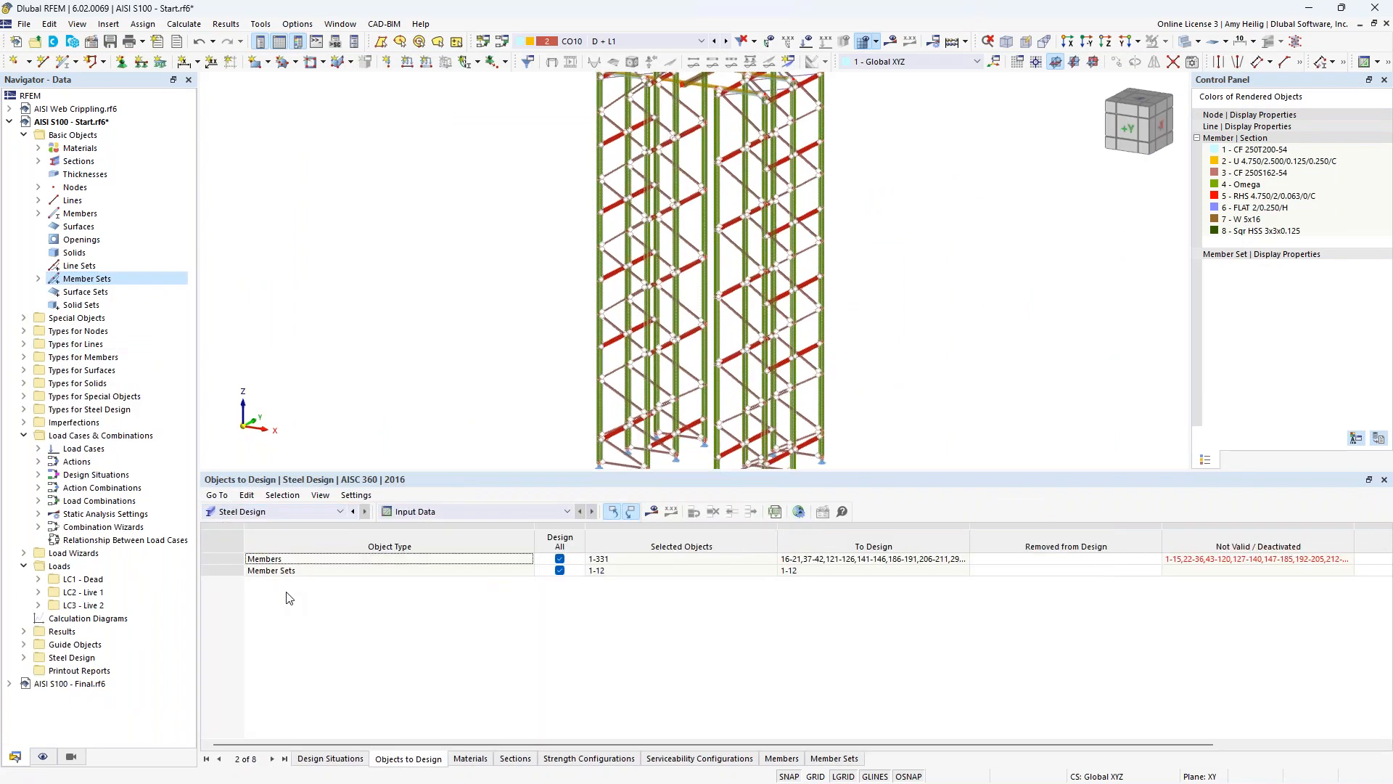
pyautogui.click(316, 758)
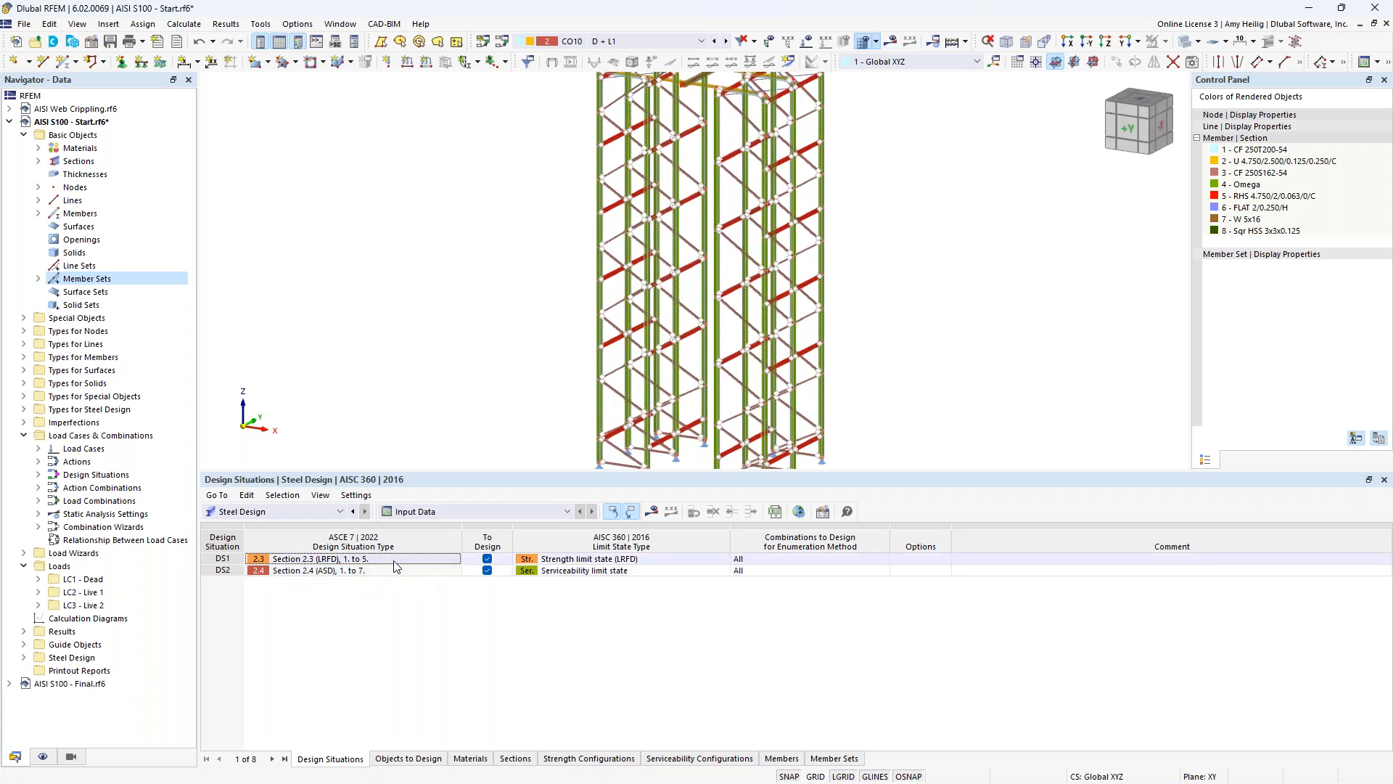
# - Review the limit state types available for design situations DS1 and DS2, keeping strength (LRFD) and serviceability assigned
pyautogui.click(630, 560)
pyautogui.click(631, 560)
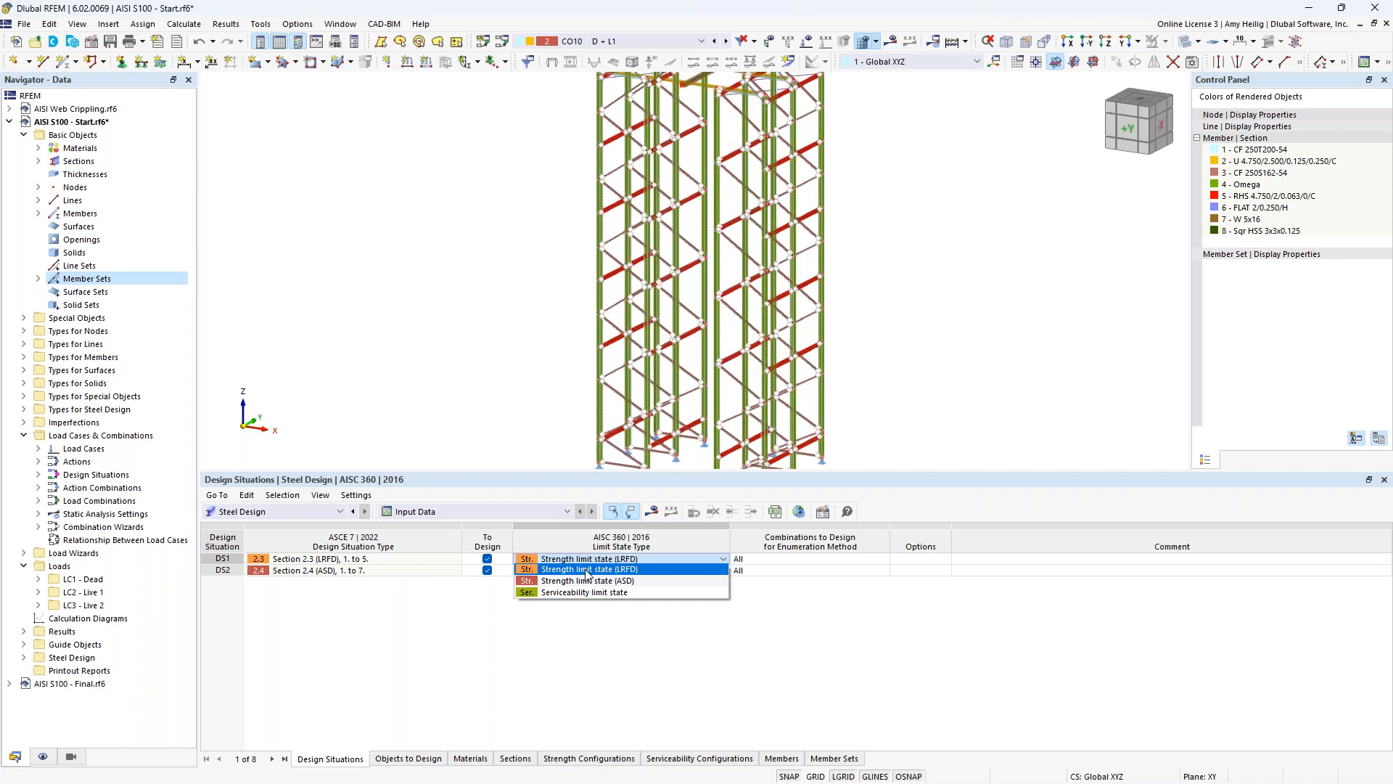
pyautogui.click(462, 631)
pyautogui.click(365, 574)
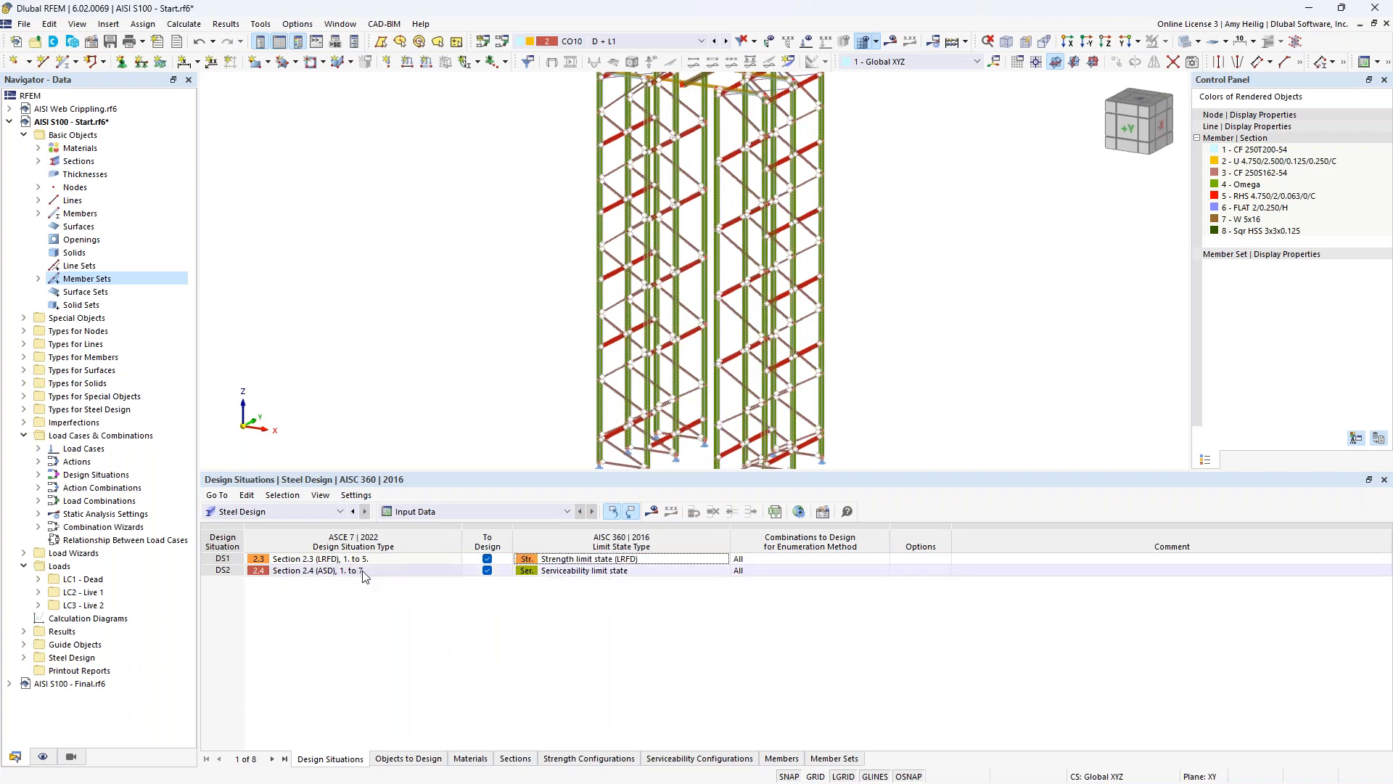
pyautogui.click(575, 576)
pyautogui.click(576, 575)
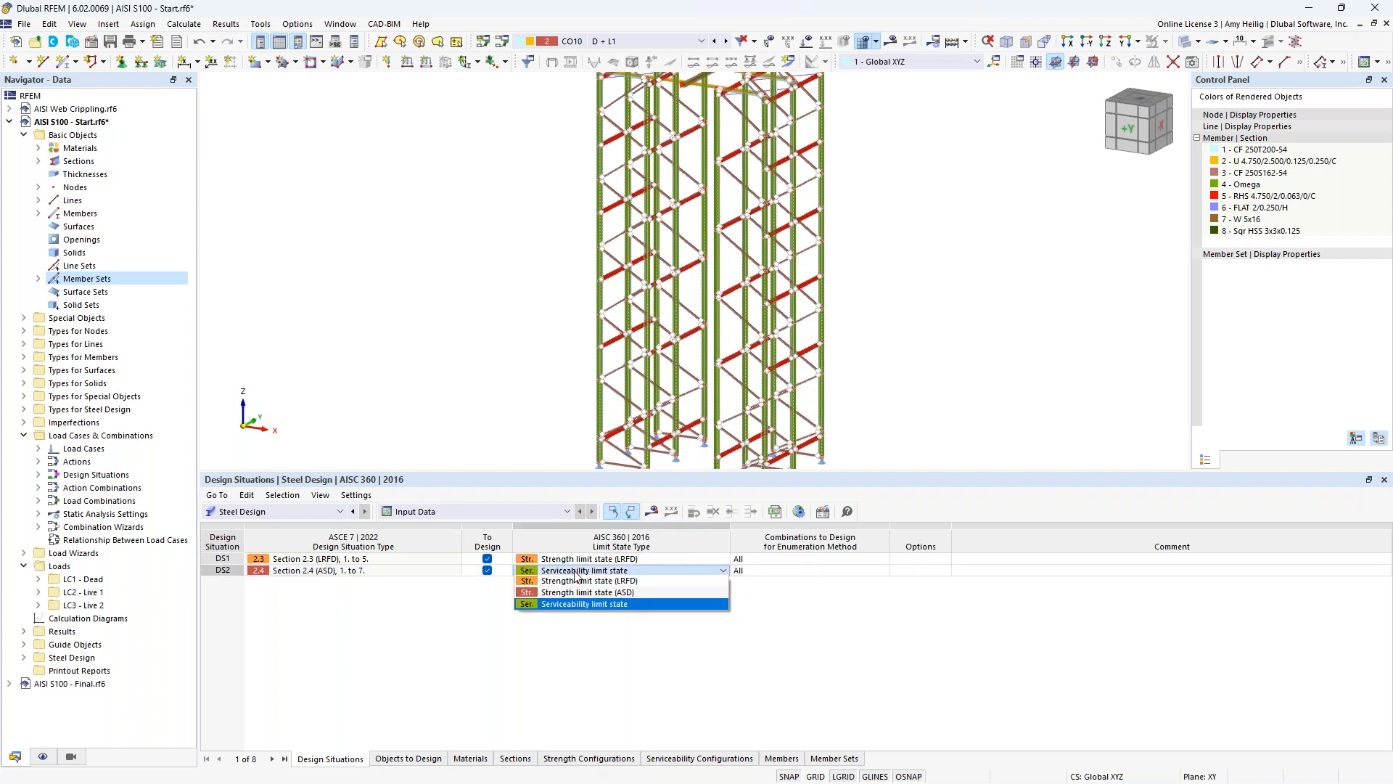
pyautogui.click(432, 617)
pyautogui.click(432, 617)
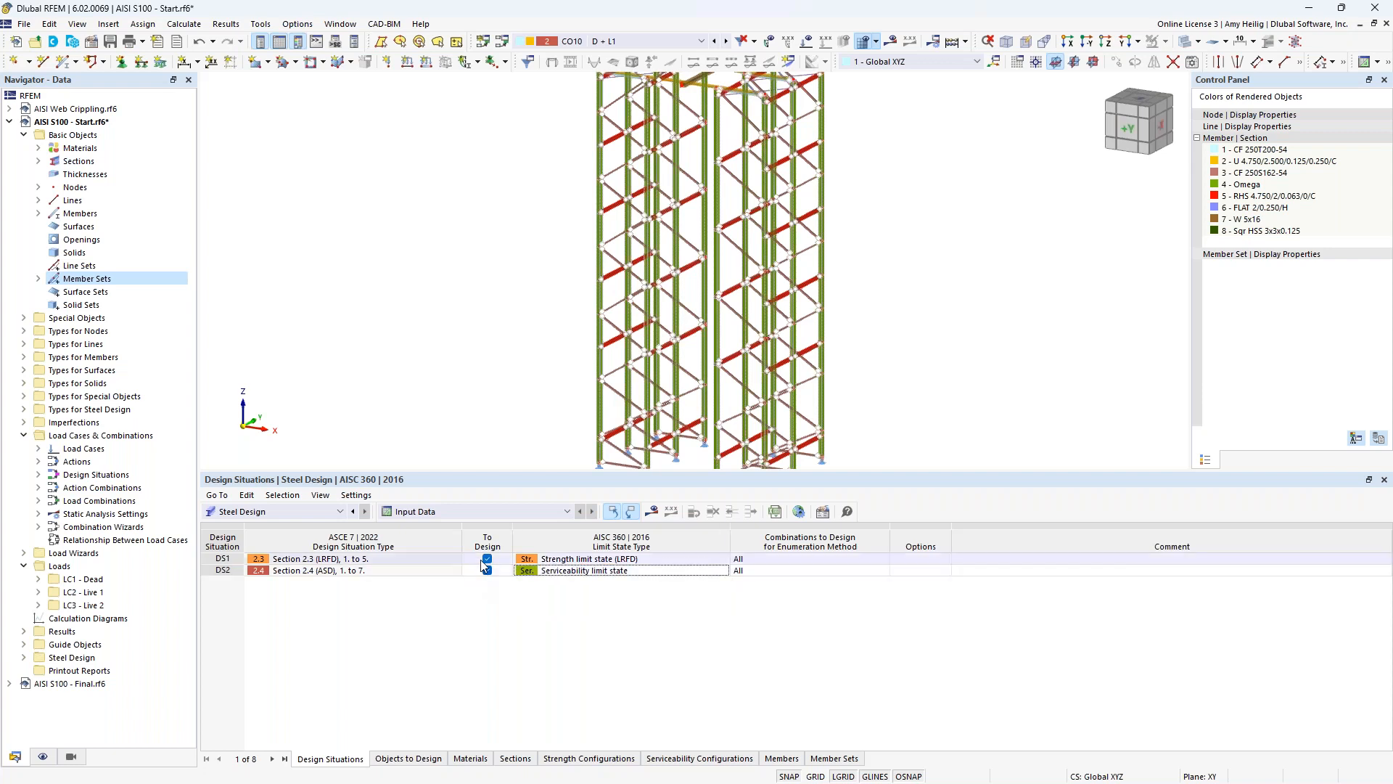
pyautogui.click(577, 572)
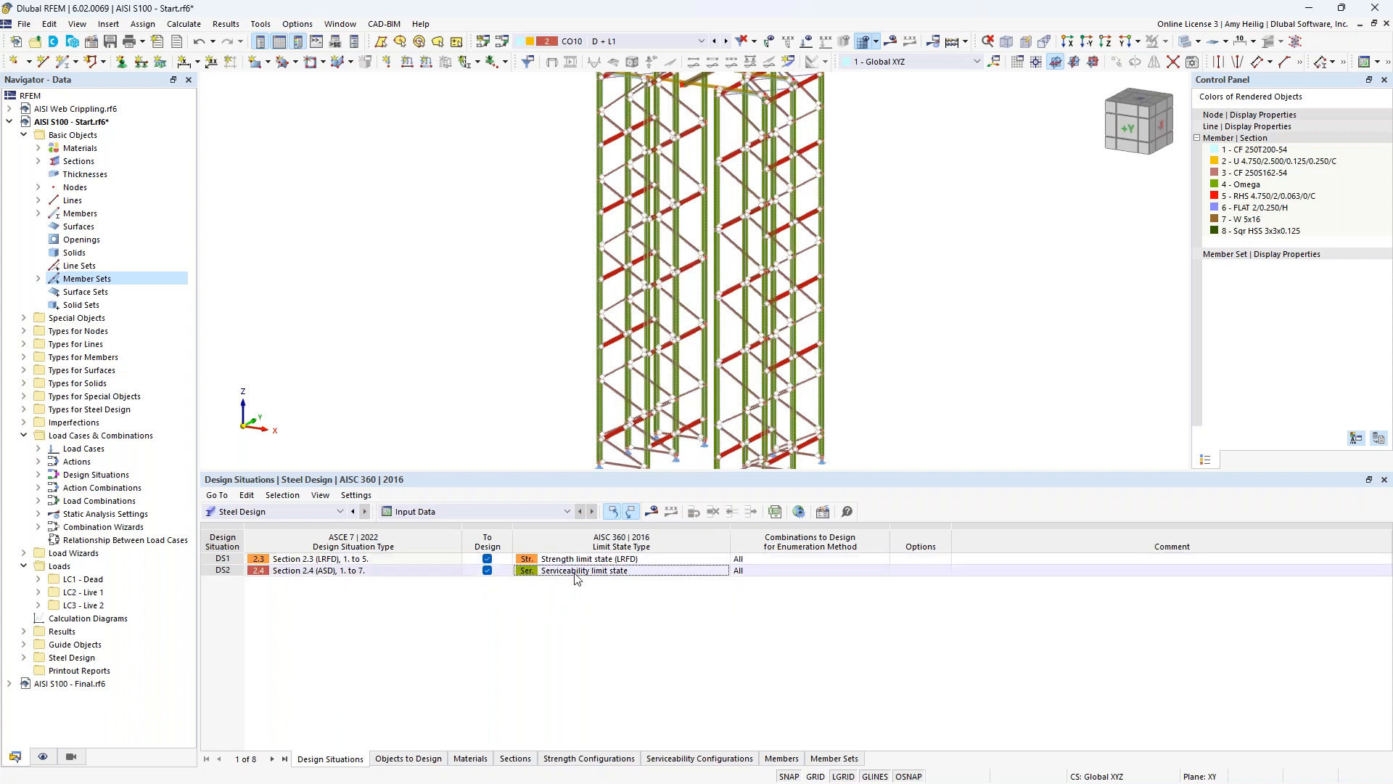
pyautogui.click(580, 574)
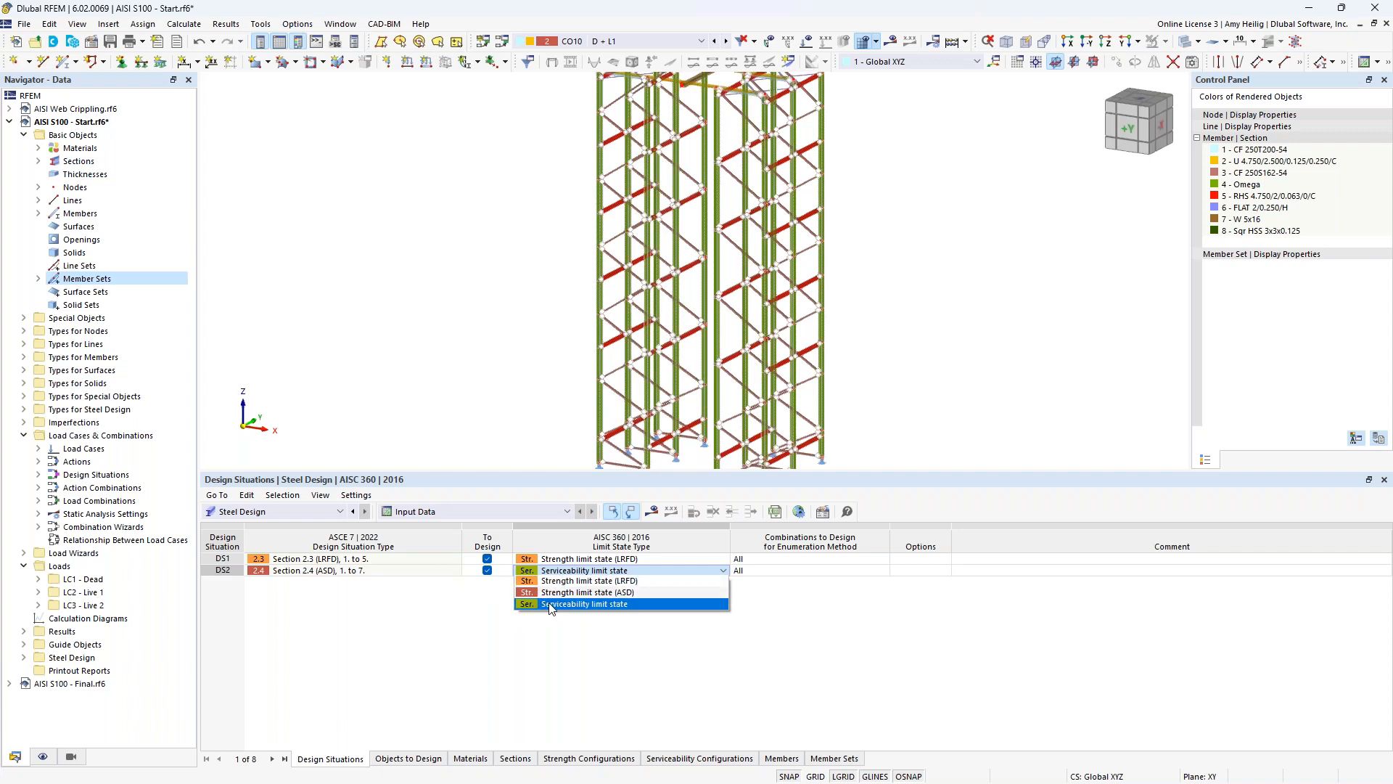
pyautogui.click(350, 636)
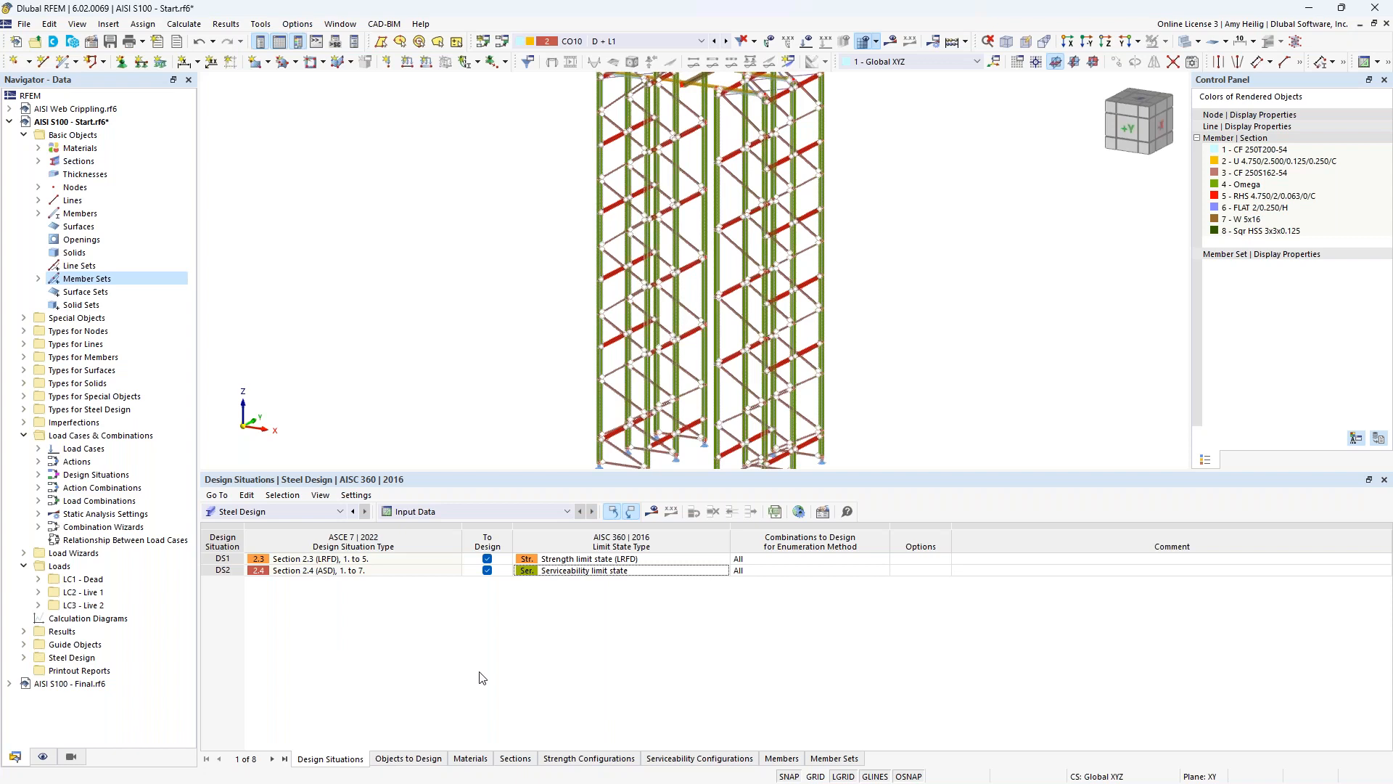
# - Turn off designing all members in the objects to design and clear the list of selected members
pyautogui.click(409, 759)
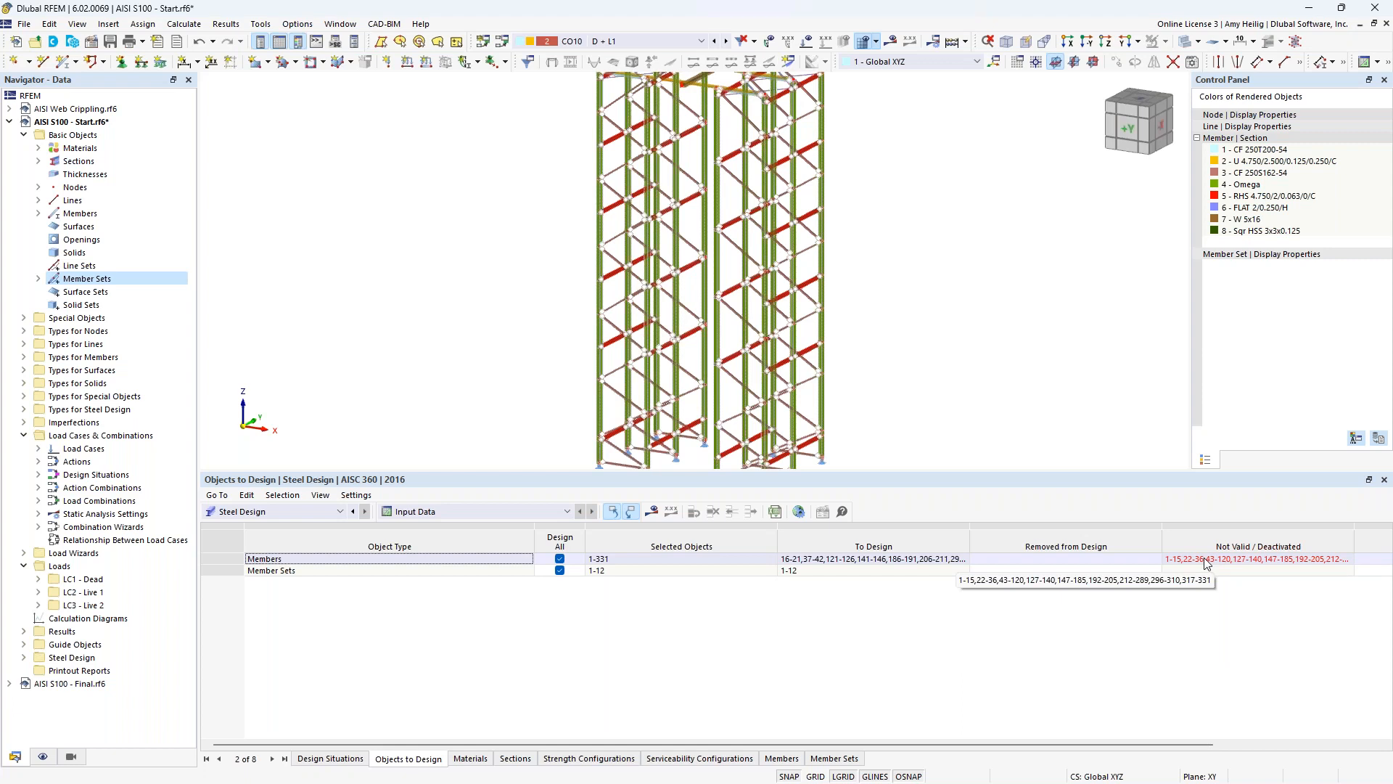
pyautogui.click(560, 560)
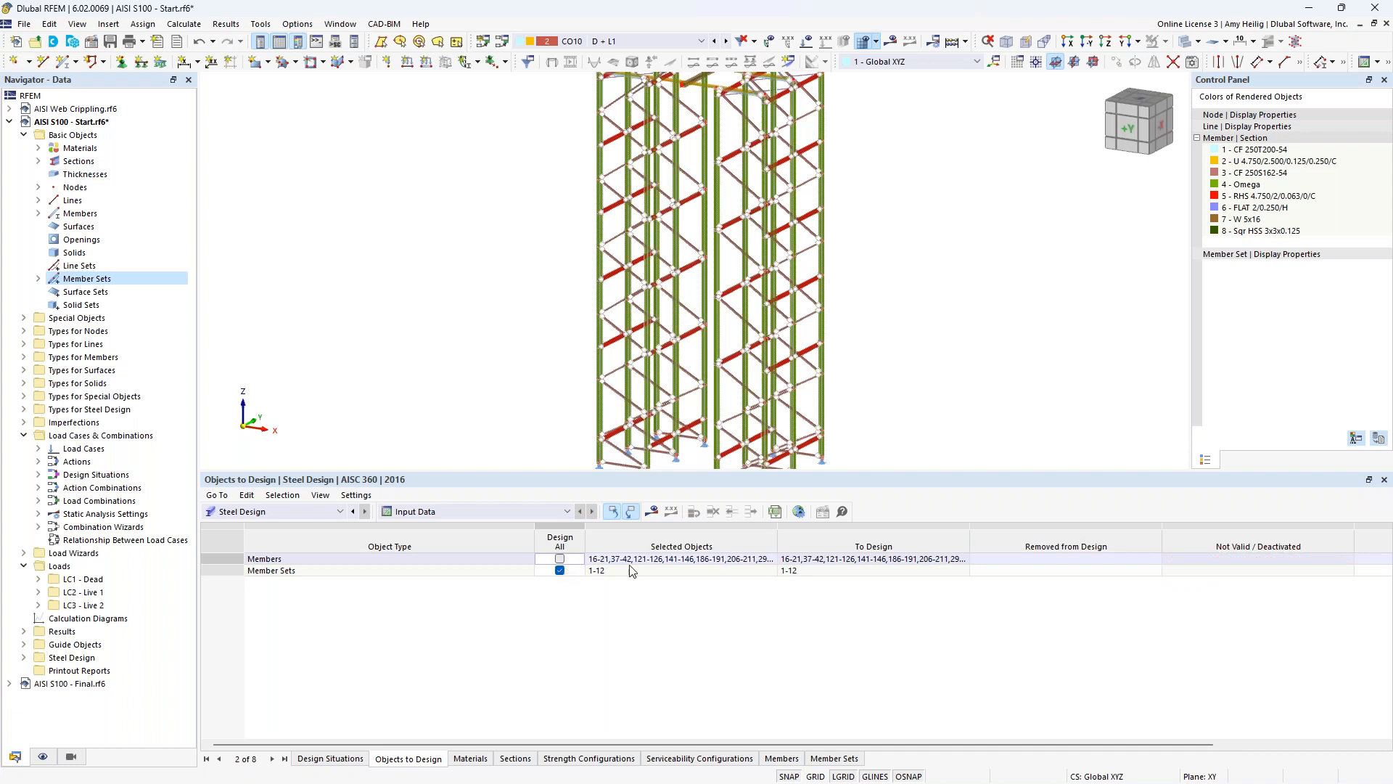
pyautogui.click(771, 561)
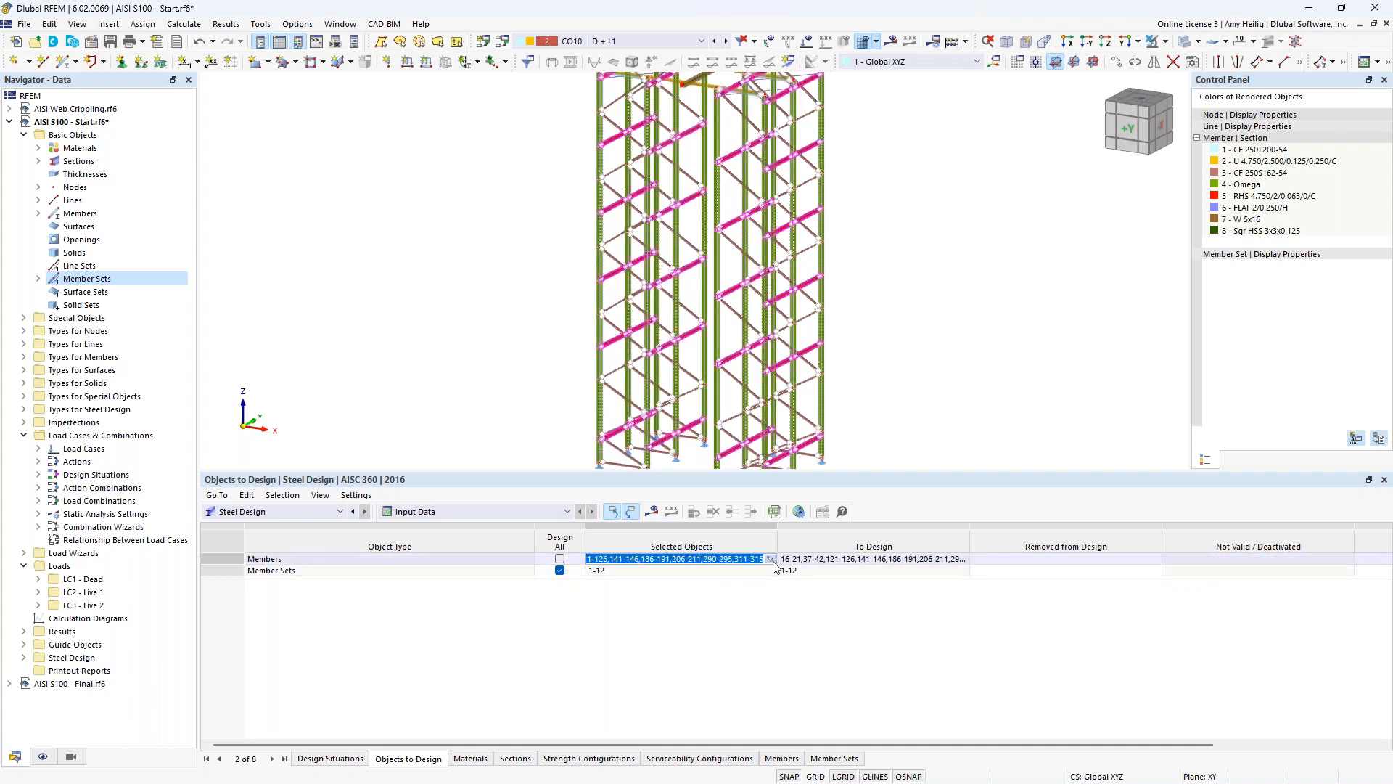
pyautogui.click(770, 559)
pyautogui.click(299, 181)
pyautogui.click(300, 180)
# - Isolate the RHS 4.750/2/0.063/0/C members by section visibility and assign all of these beams to Steel Design
pyautogui.click(71, 757)
pyautogui.click(67, 649)
pyautogui.click(66, 648)
pyautogui.moveTo(762, 449); pyautogui.dragTo(510, 124)
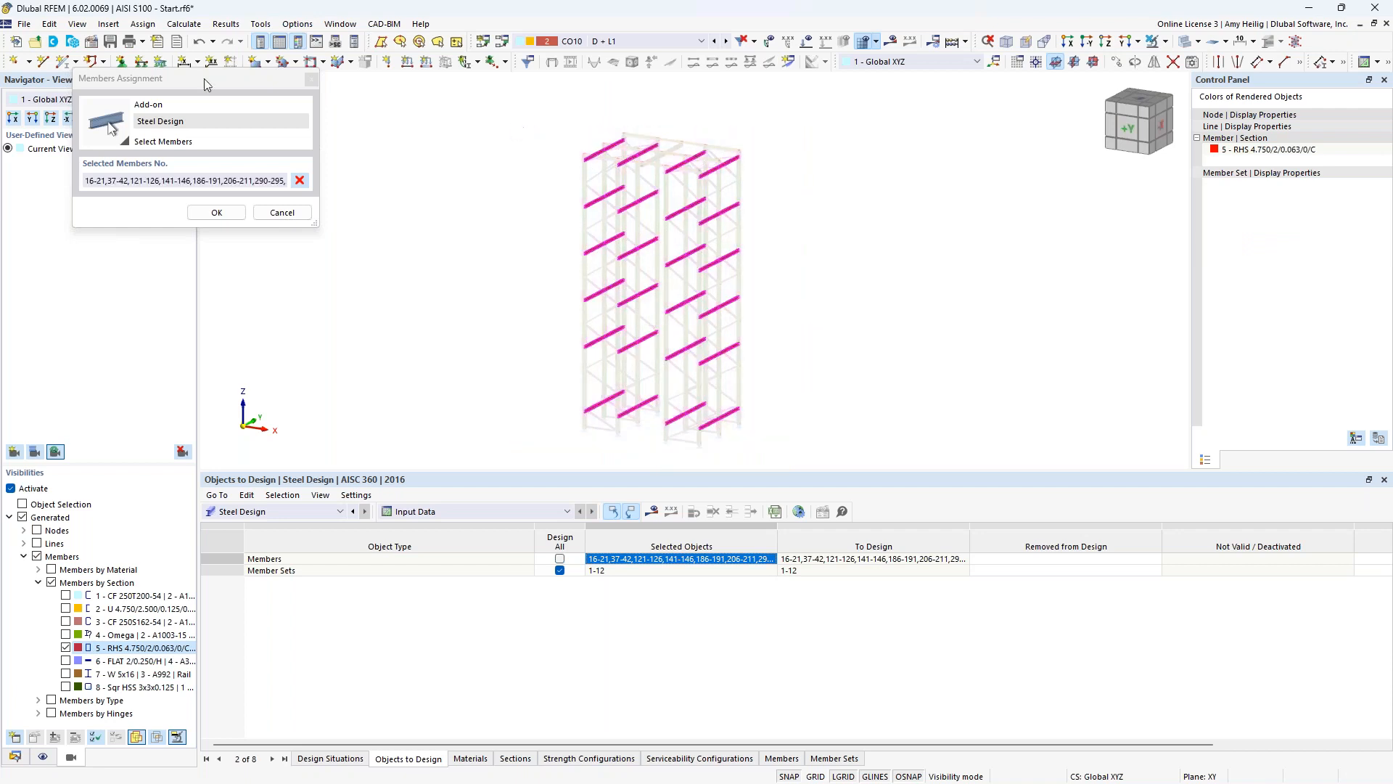
pyautogui.click(210, 214)
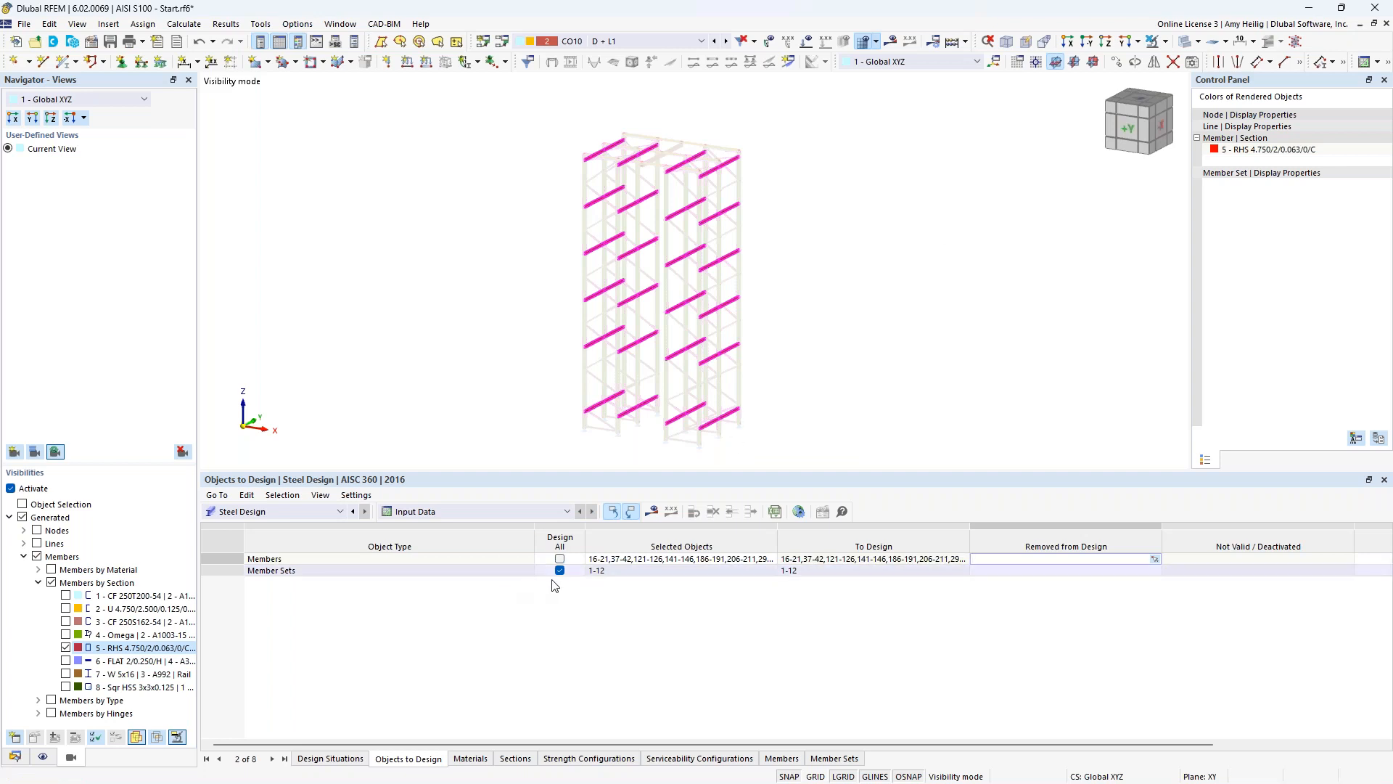
# - Clear the beam selection, switch to the AISI S100 - Final.rf6 model and show its steel design results
pyautogui.click(184, 24)
pyautogui.click(525, 169)
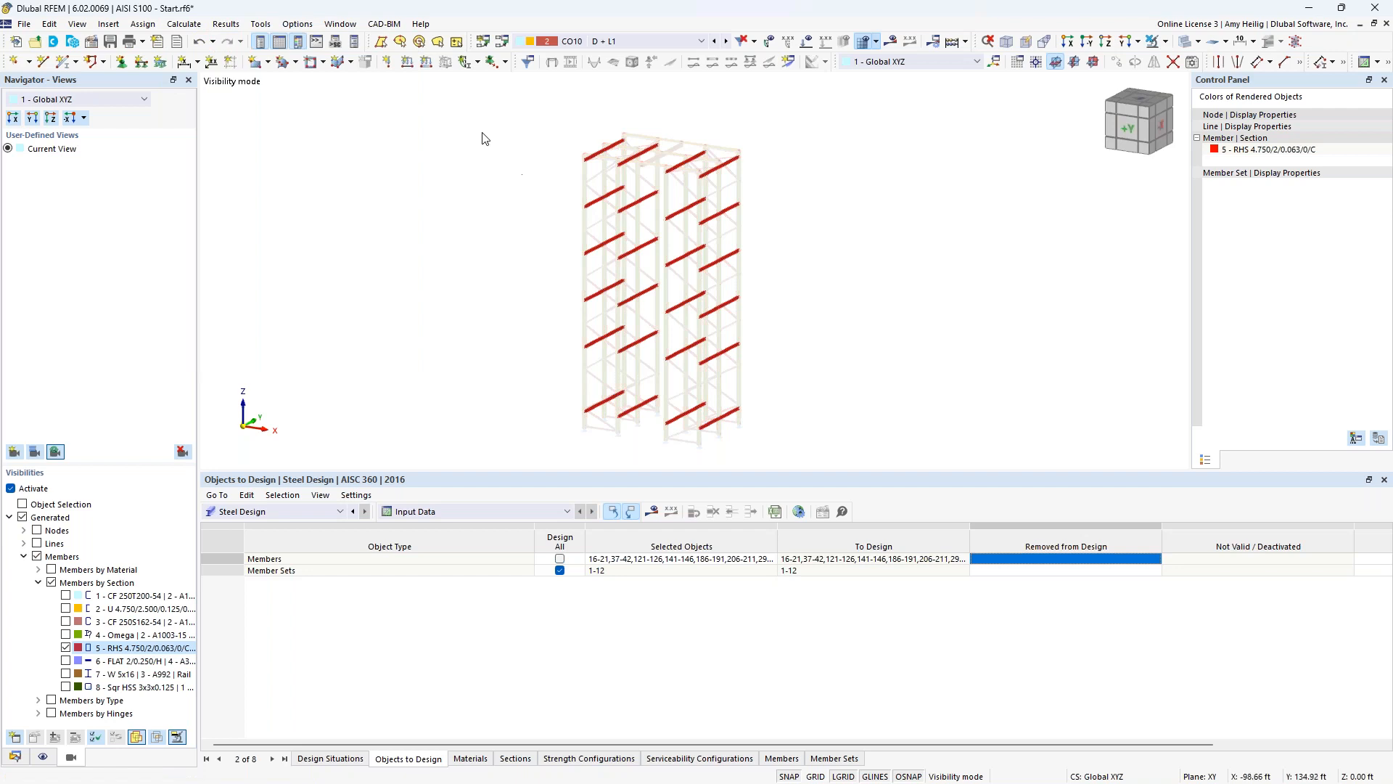
pyautogui.click(340, 24)
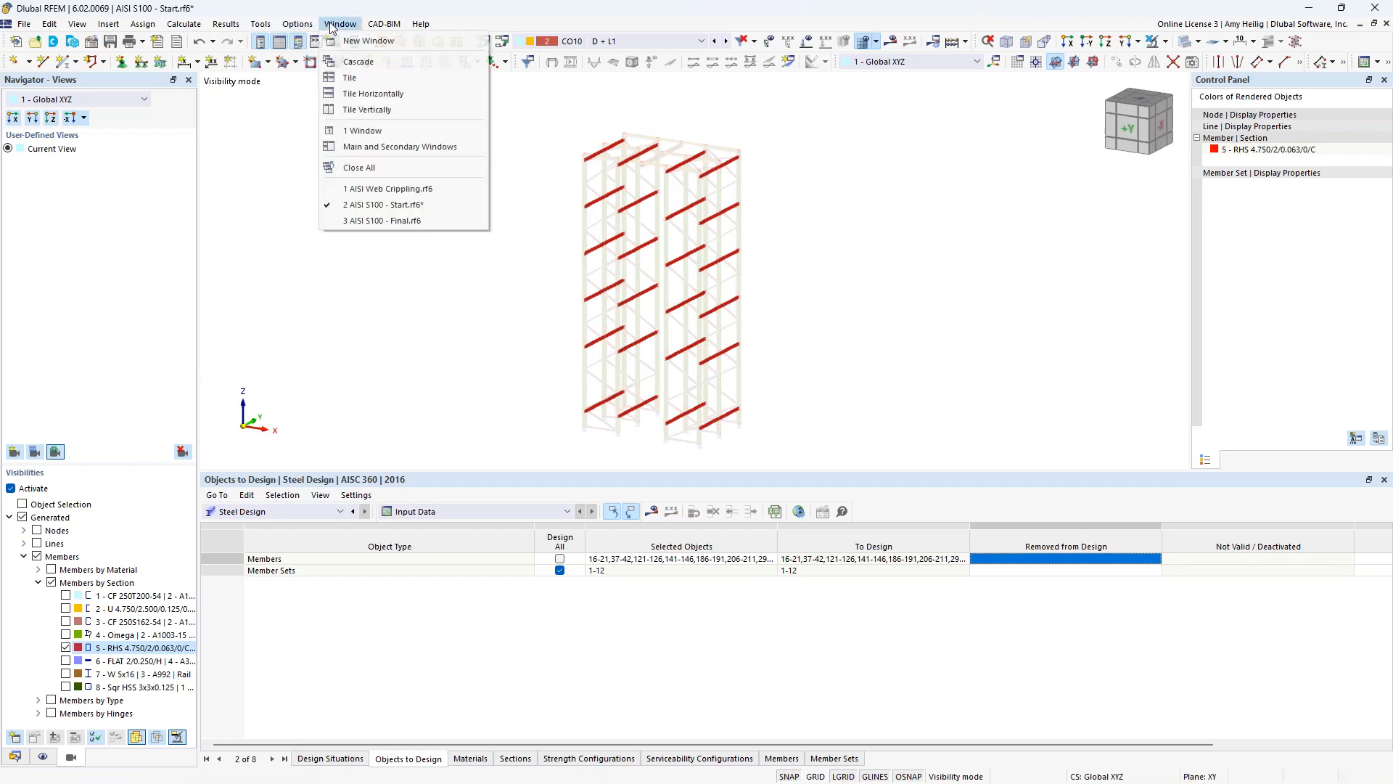
pyautogui.click(391, 219)
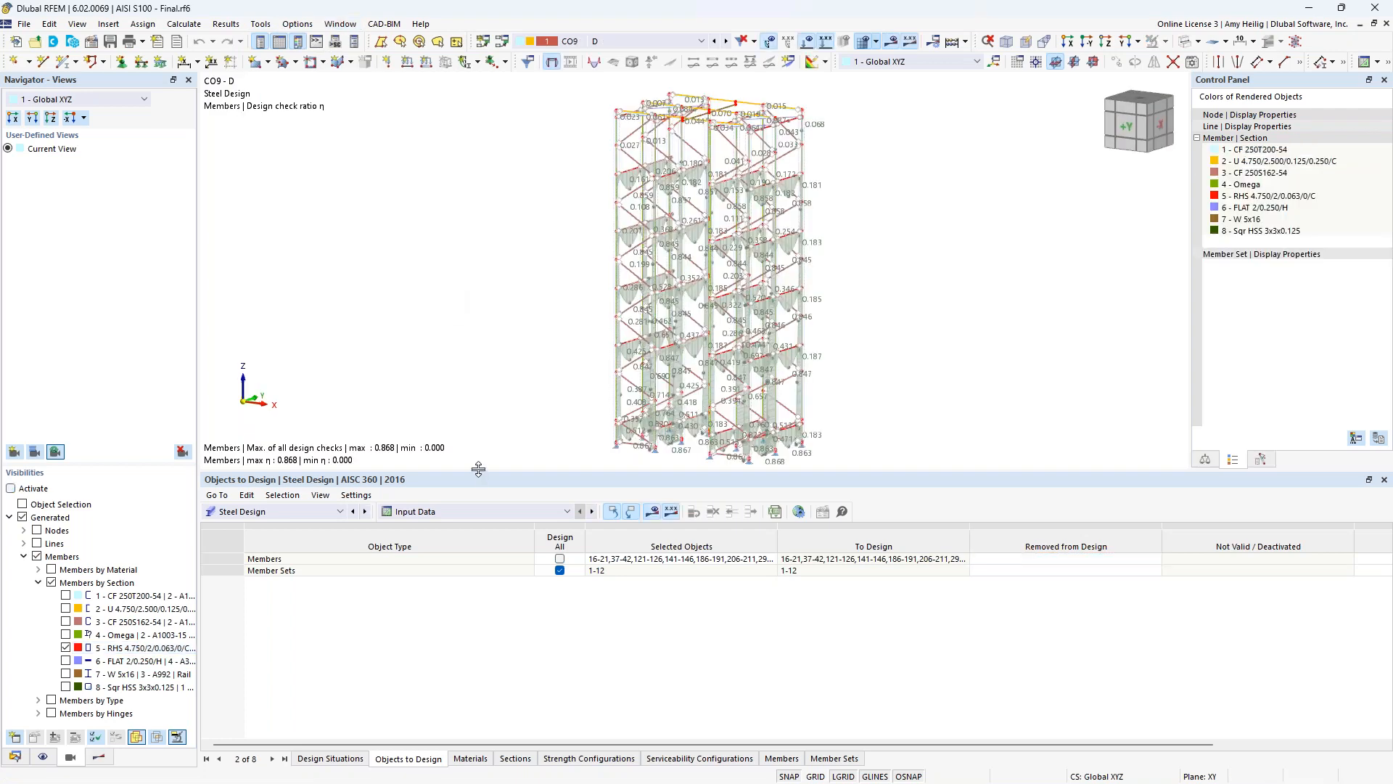
pyautogui.moveTo(478, 472); pyautogui.dragTo(478, 541)
pyautogui.click(99, 757)
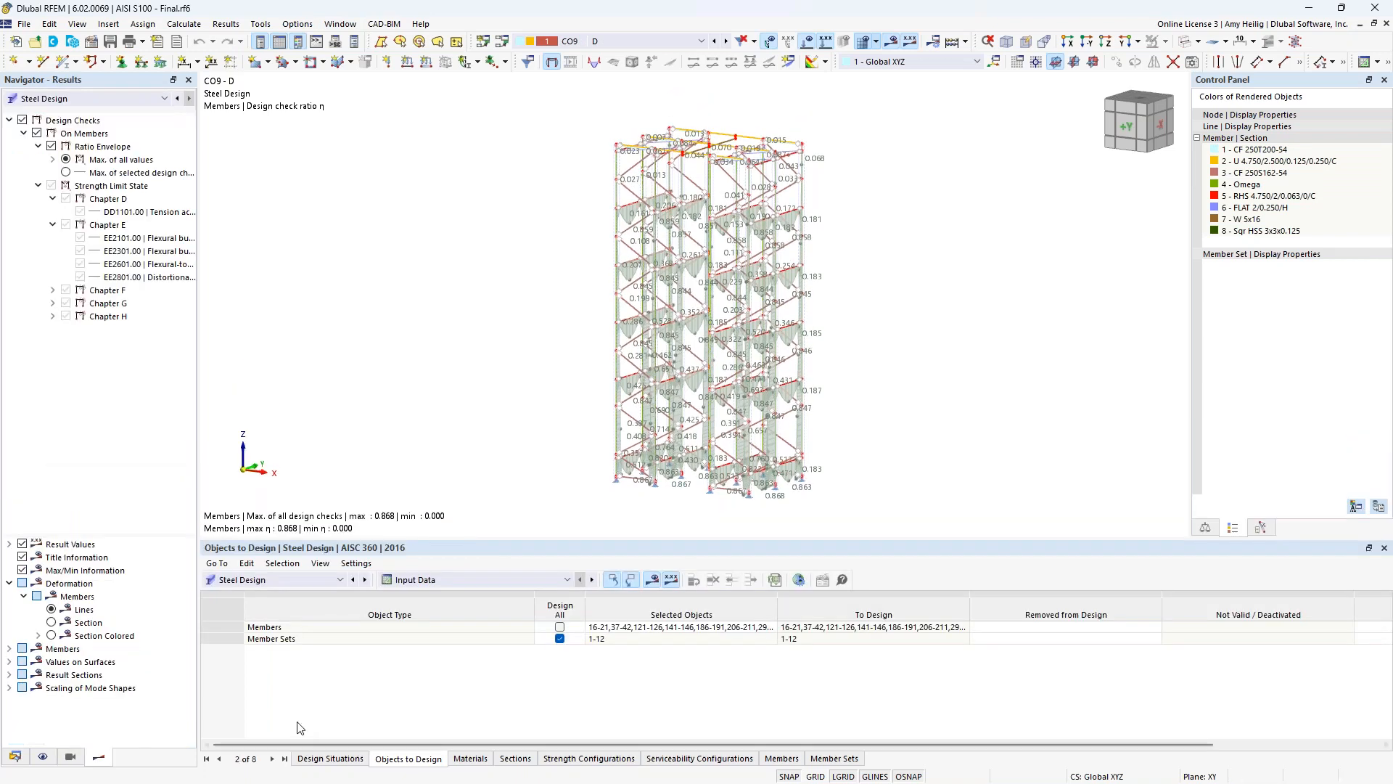
# - List the Steel Design results as design ratios on members in the results table
pyautogui.click(268, 580)
pyautogui.click(269, 579)
pyautogui.click(435, 579)
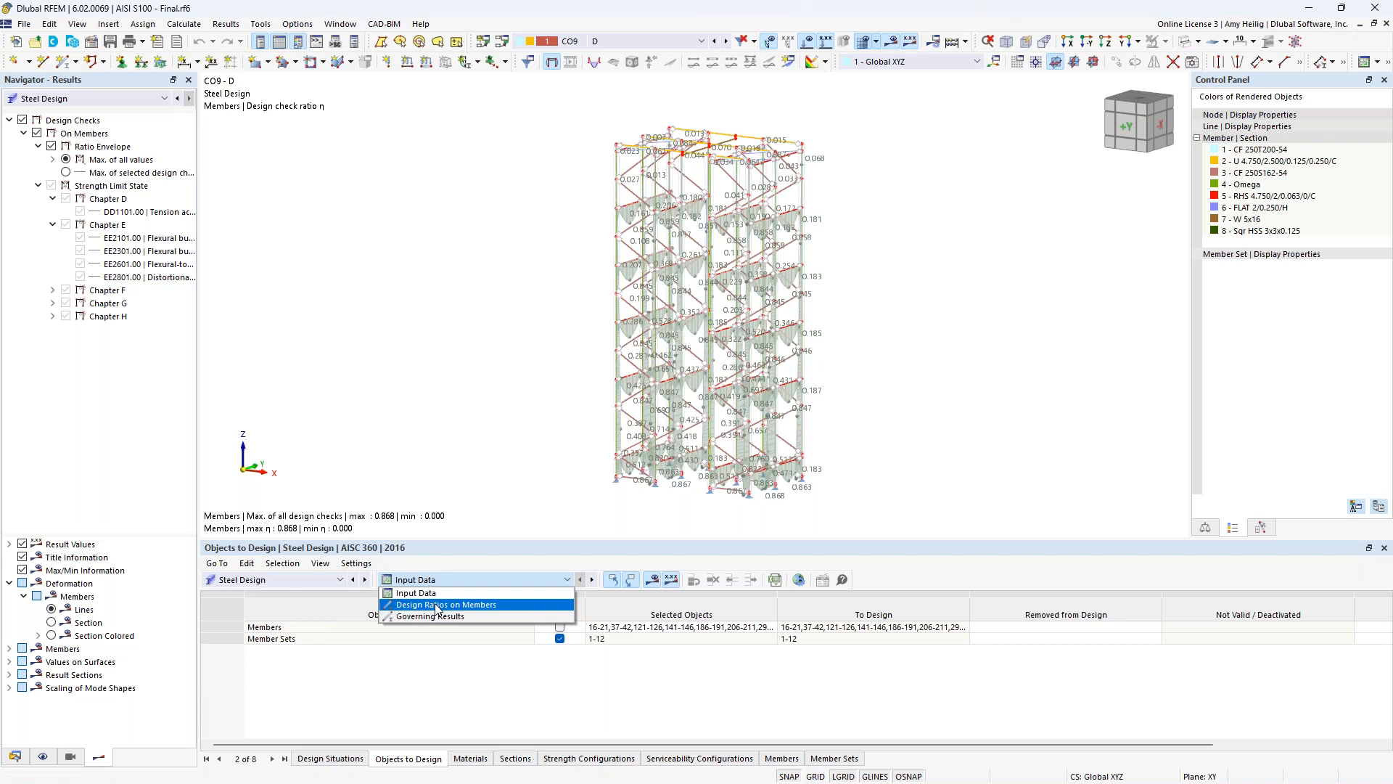
pyautogui.click(438, 605)
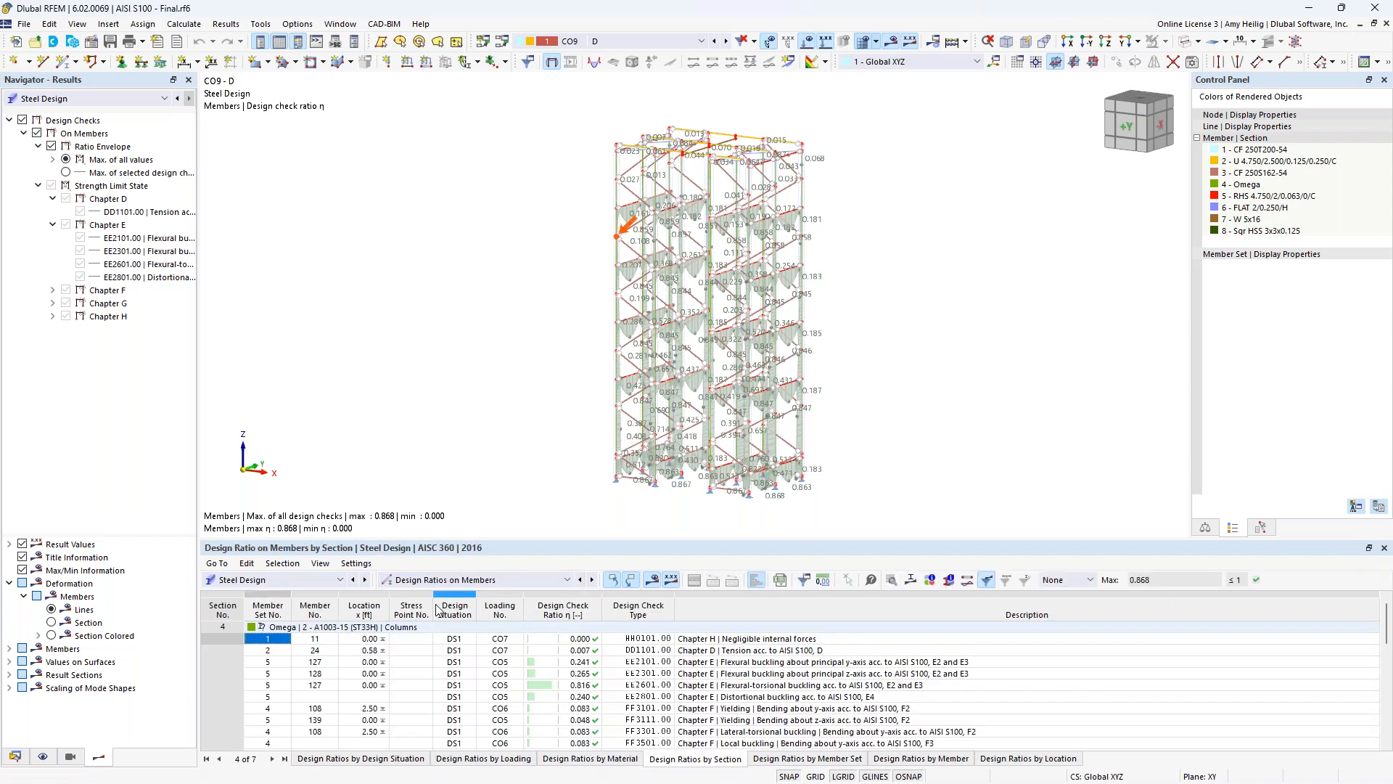
# - Examine the design ratios by member in an enlarged table, going through the AISI S100 checks of members 1 to 4
pyautogui.click(883, 760)
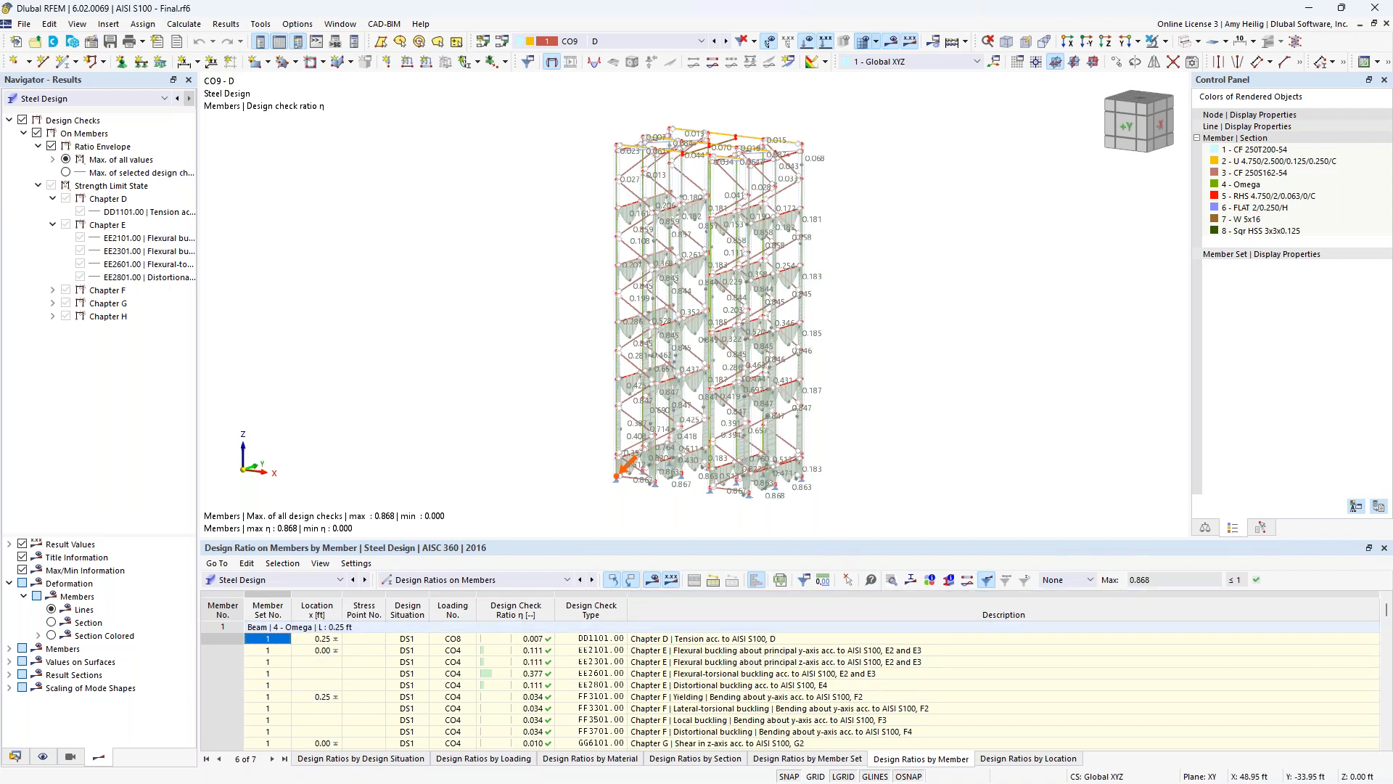
pyautogui.moveTo(841, 535); pyautogui.dragTo(841, 468)
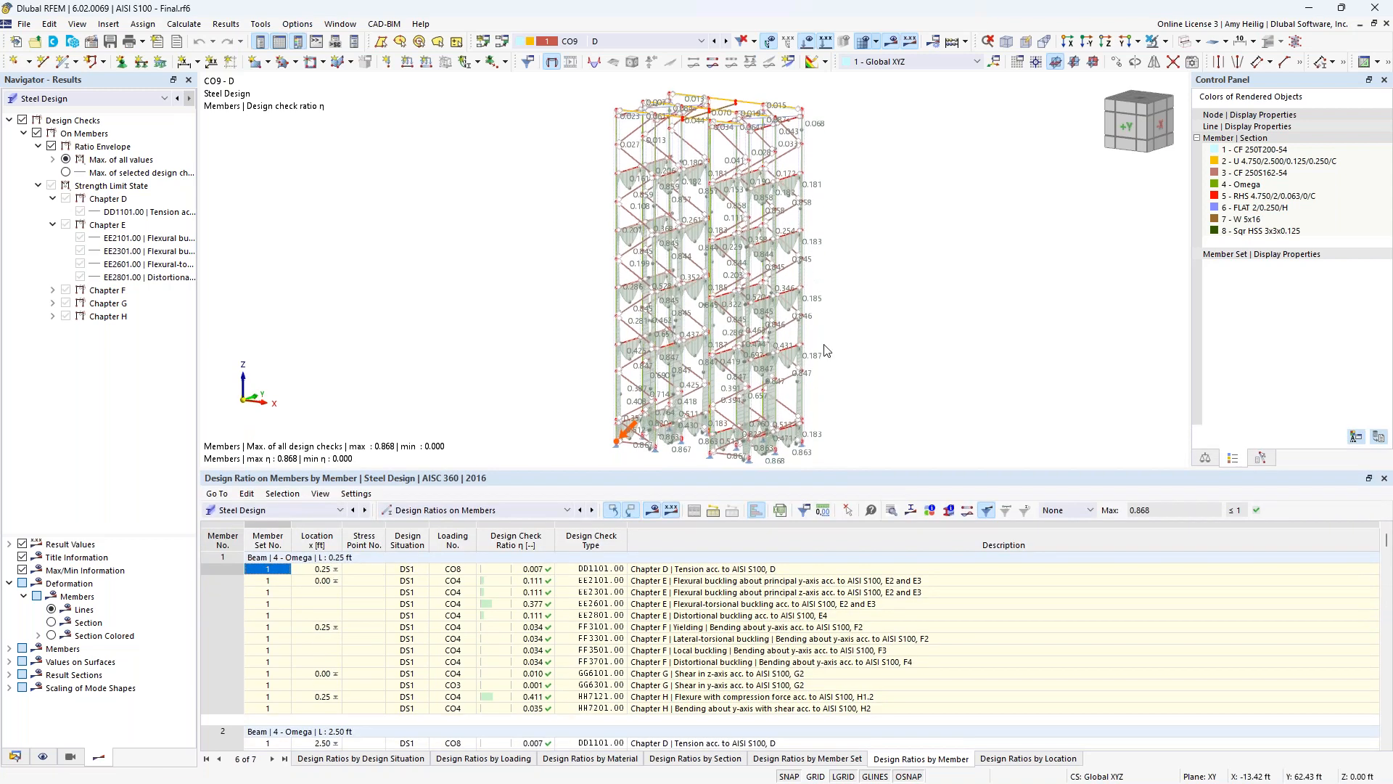
pyautogui.scroll(-1, 824, 315)
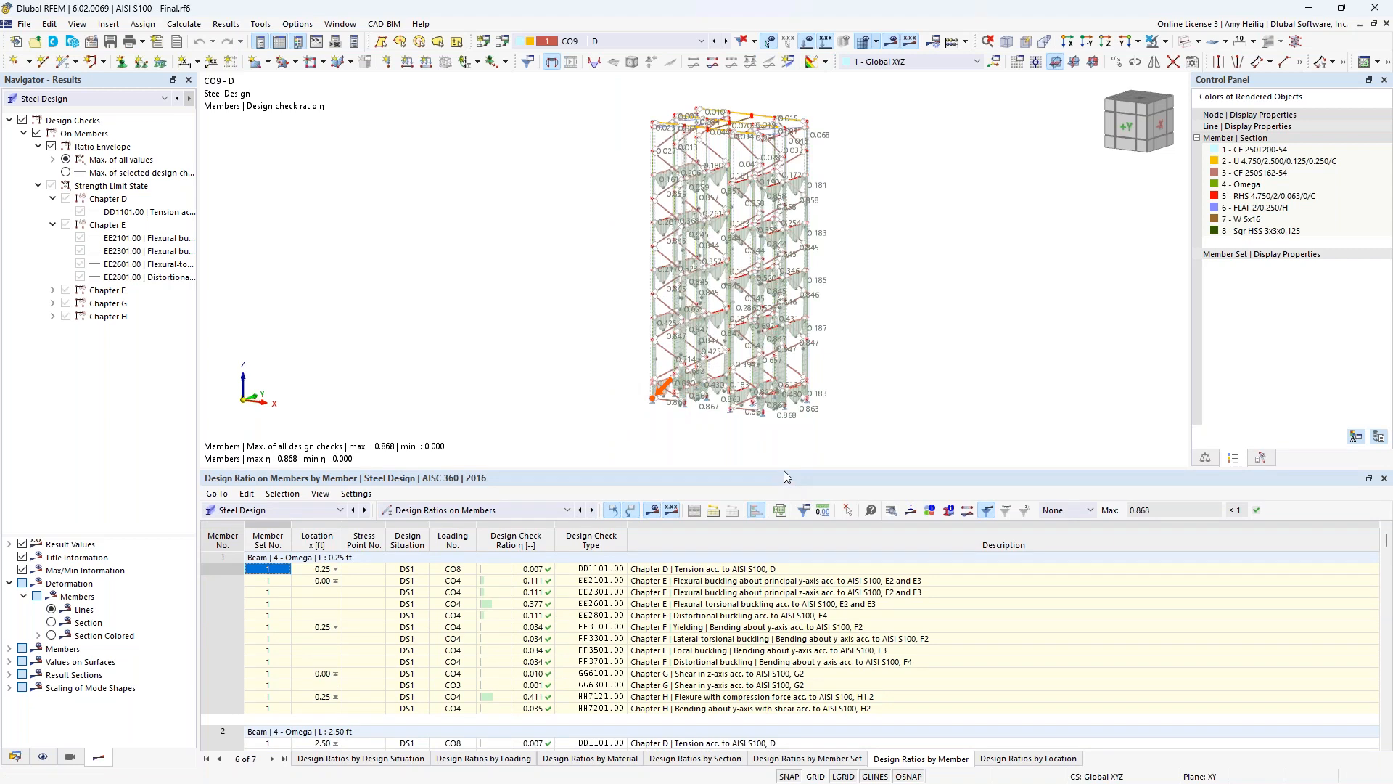
pyautogui.moveTo(787, 469); pyautogui.dragTo(787, 415)
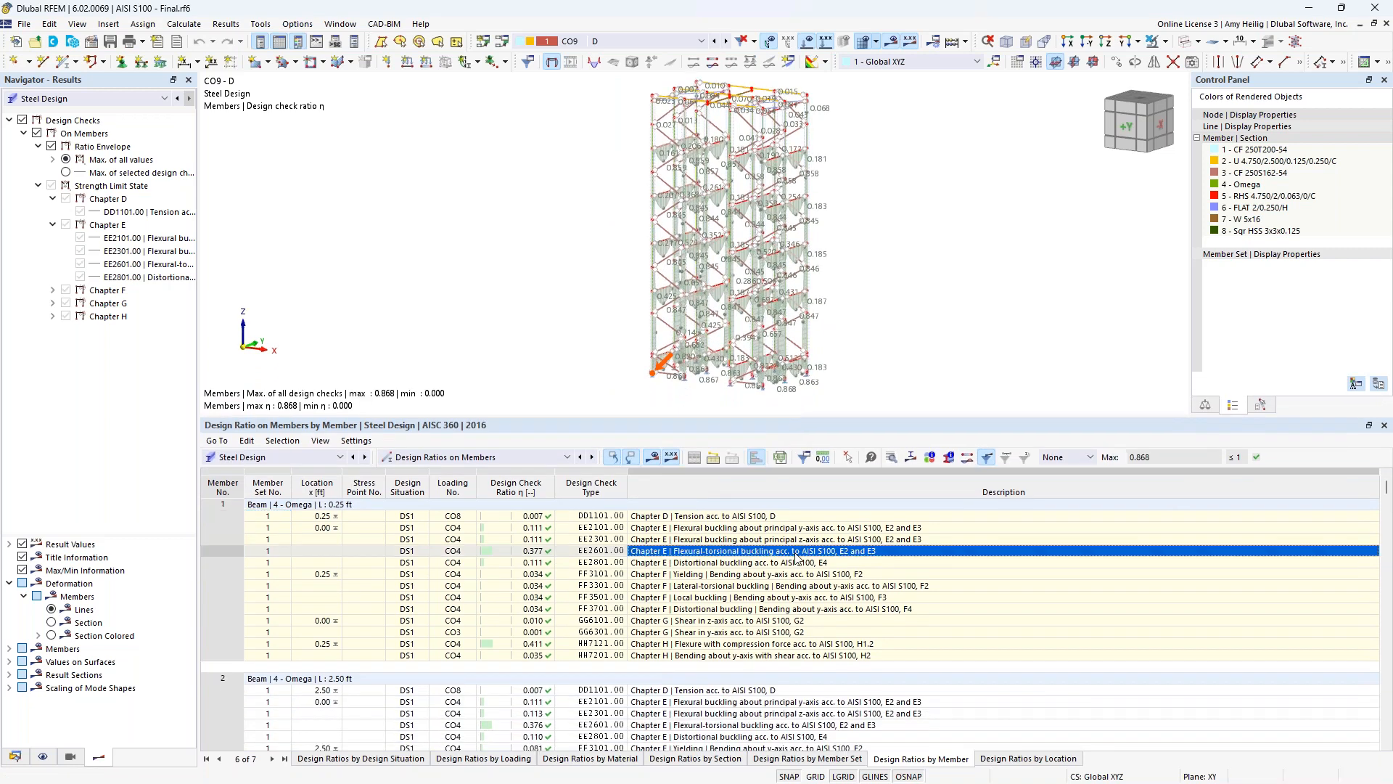
pyautogui.scroll(-3, 784, 638)
pyautogui.click(779, 657)
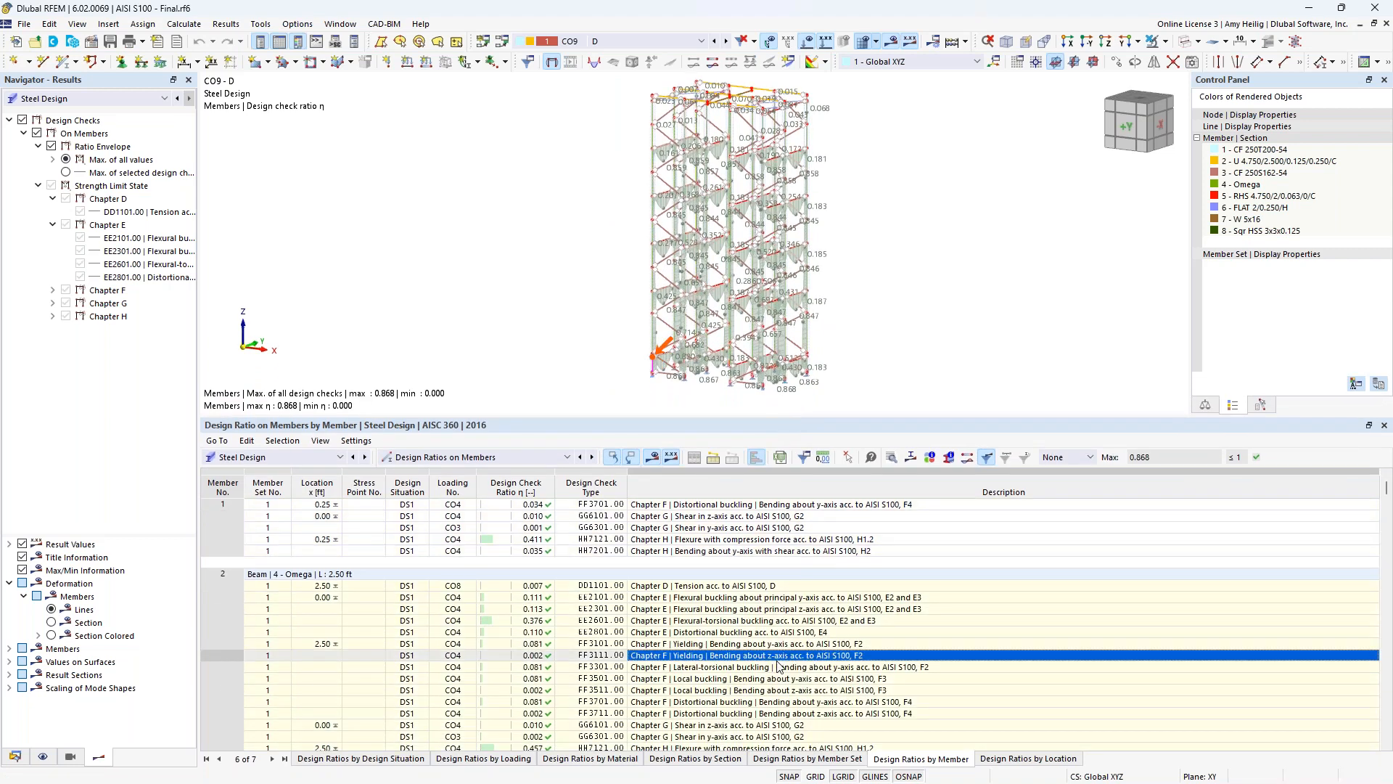
pyautogui.scroll(-6, 778, 666)
pyautogui.click(779, 678)
pyautogui.press('Down')
pyautogui.press('Down')
pyautogui.press('Down')
pyautogui.press('Down')
pyautogui.press('Down')
pyautogui.press('Down')
pyautogui.press('Down')
pyautogui.press('Down')
pyautogui.press('Down')
pyautogui.press('Down')
pyautogui.press('Down')
pyautogui.press('Down')
pyautogui.press('Down')
pyautogui.press('Down')
pyautogui.press('Down')
pyautogui.press('Down')
pyautogui.press('Down')
pyautogui.press('Down')
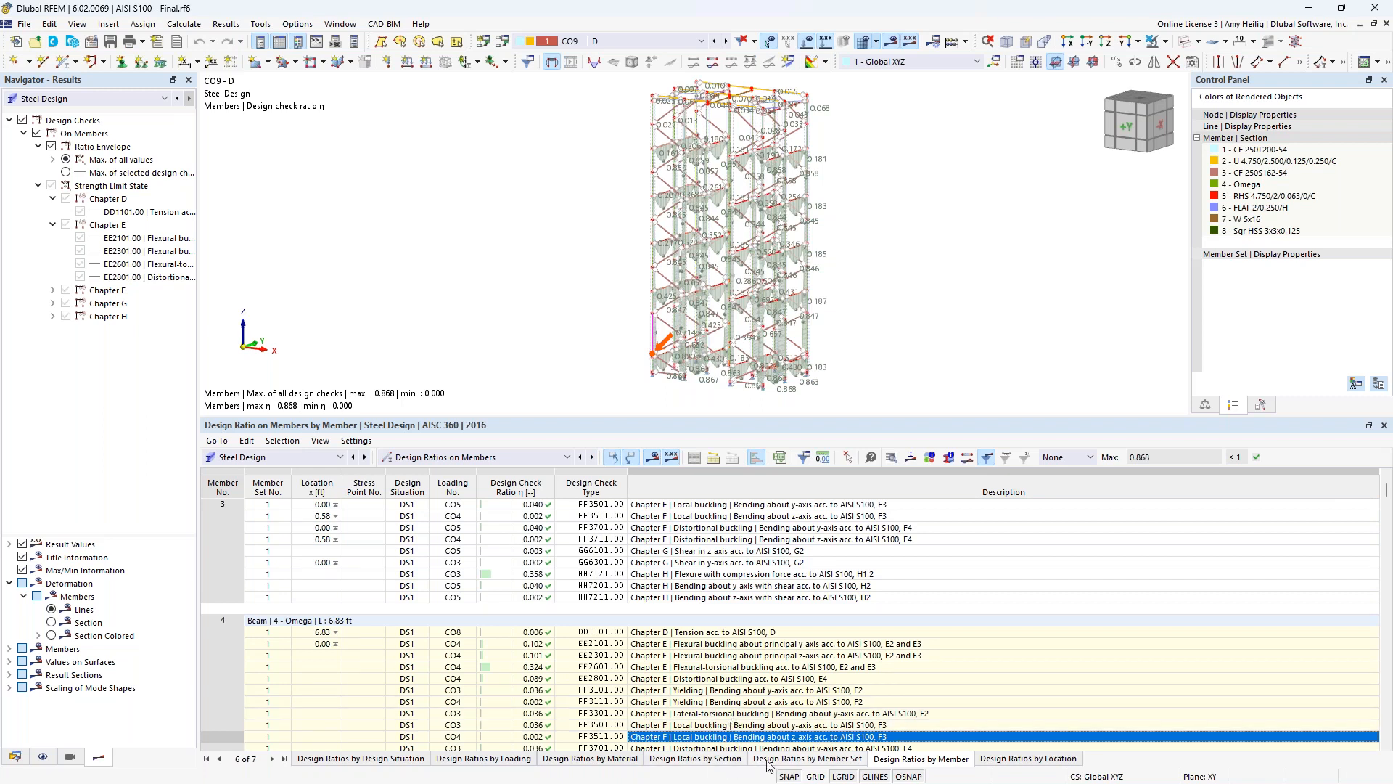
# - Examine the design ratios by section in an enlarged table, covering the Omega columns and the RHS beams
pyautogui.click(716, 762)
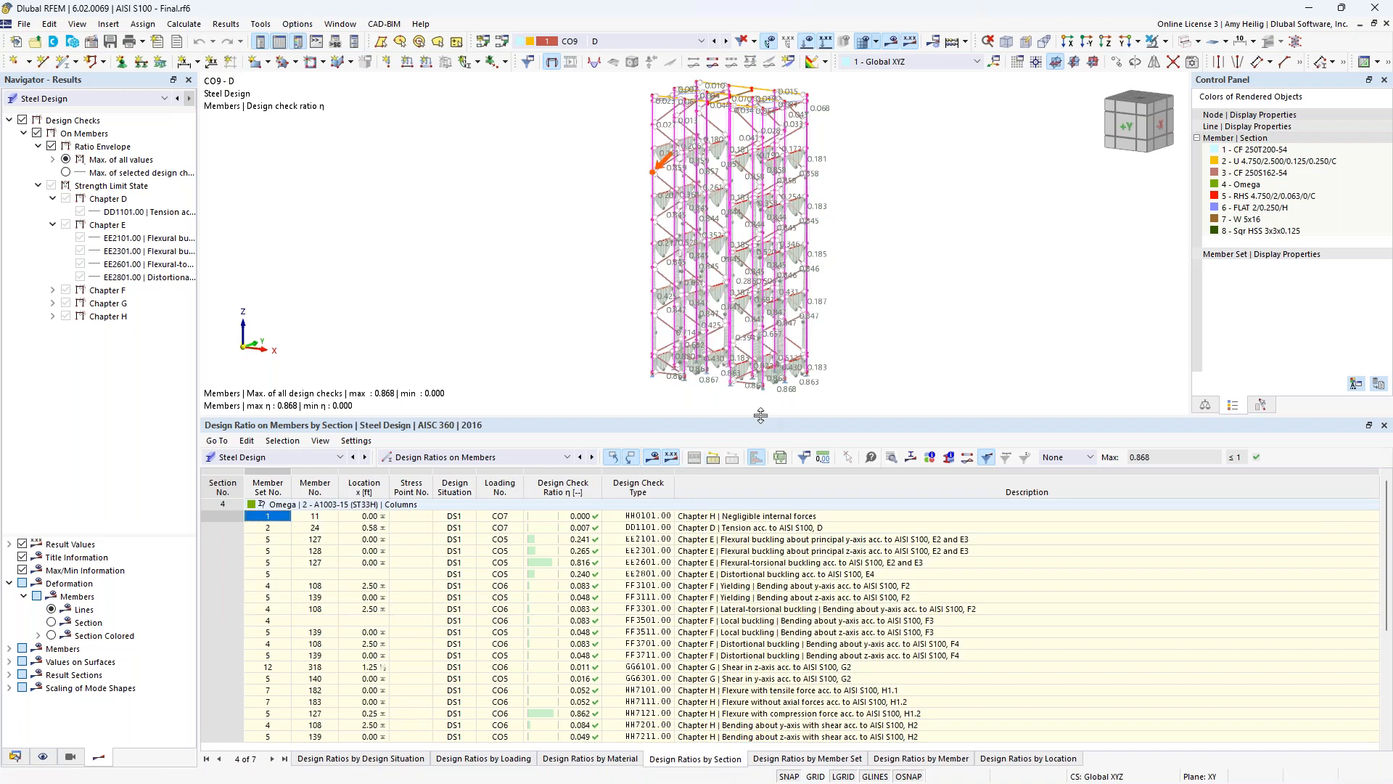
pyautogui.moveTo(761, 416); pyautogui.dragTo(758, 357)
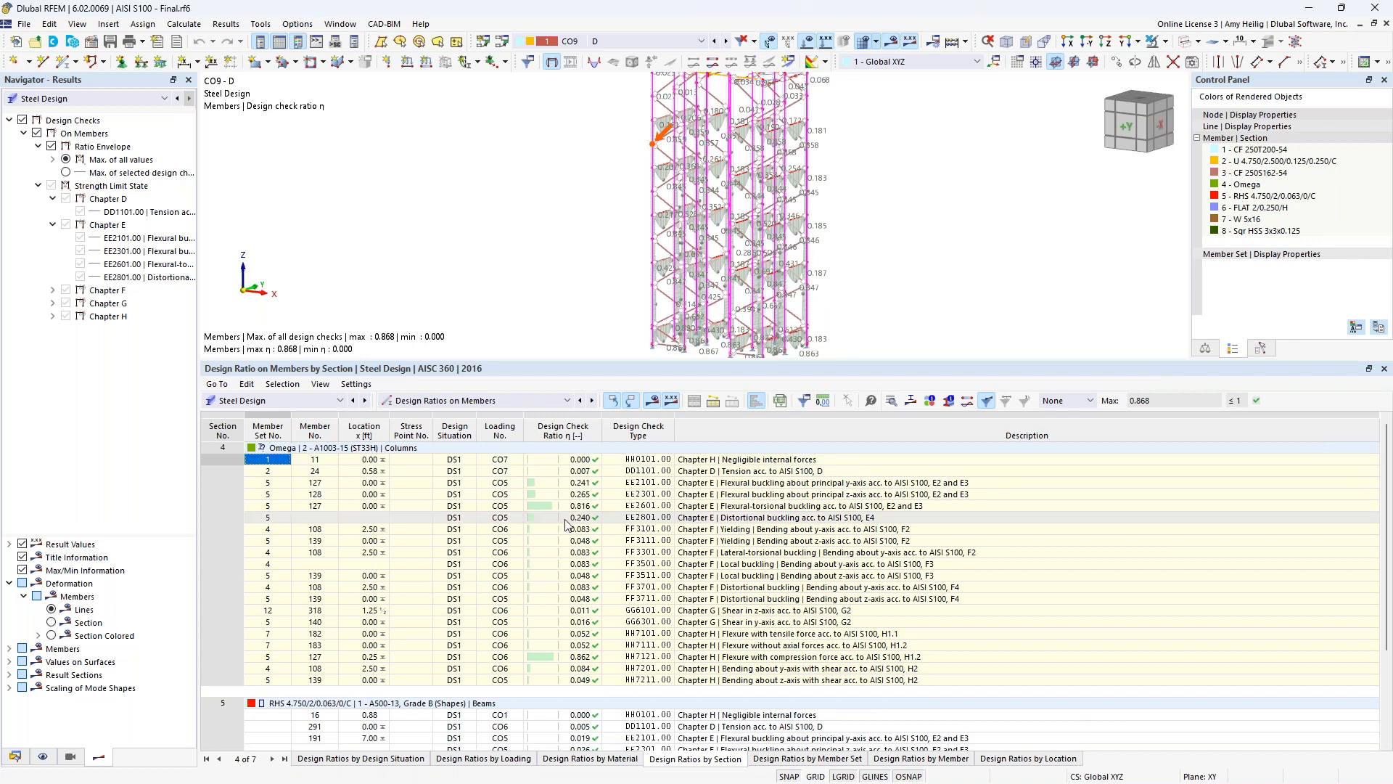
pyautogui.scroll(-3, 564, 526)
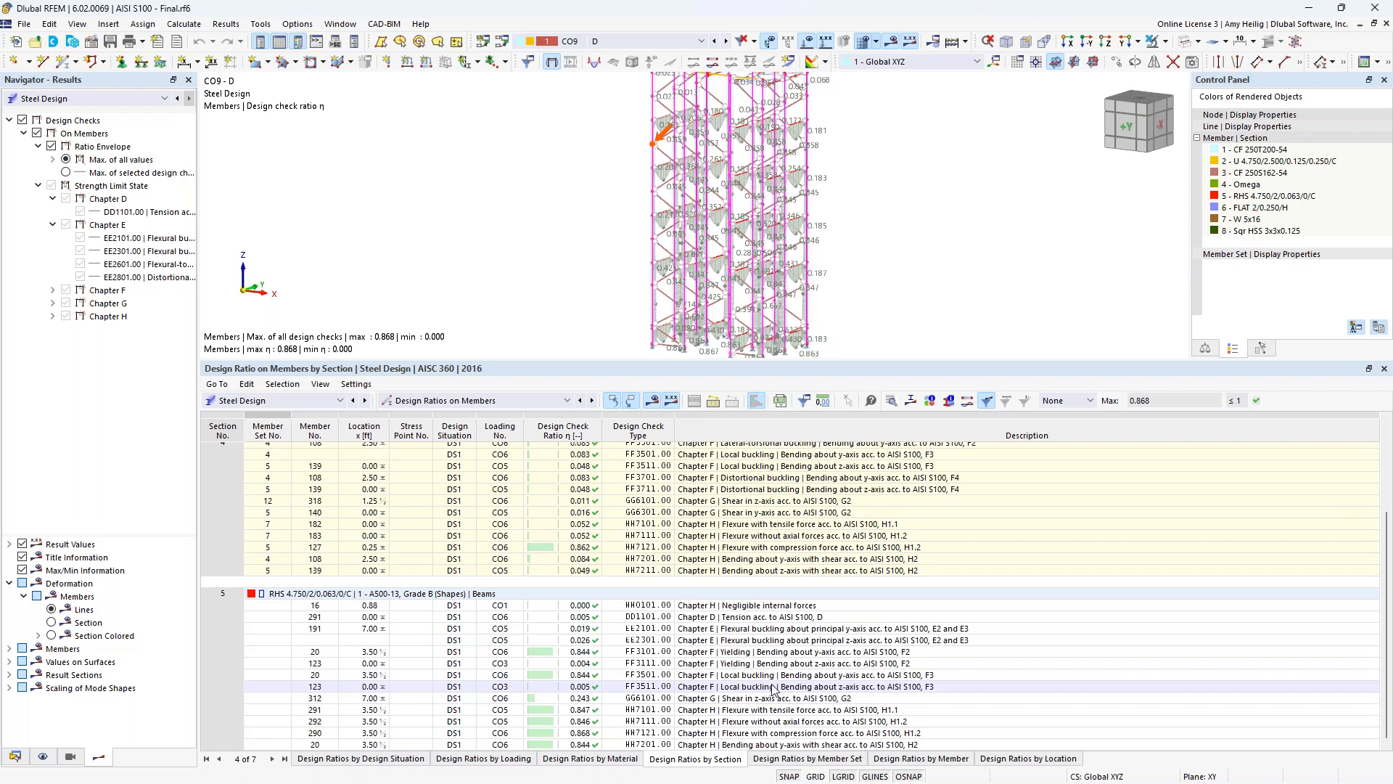
# - Filter the design ratios by section to the maximum values only, review them, and reset the filter to None
pyautogui.scroll(3, 773, 688)
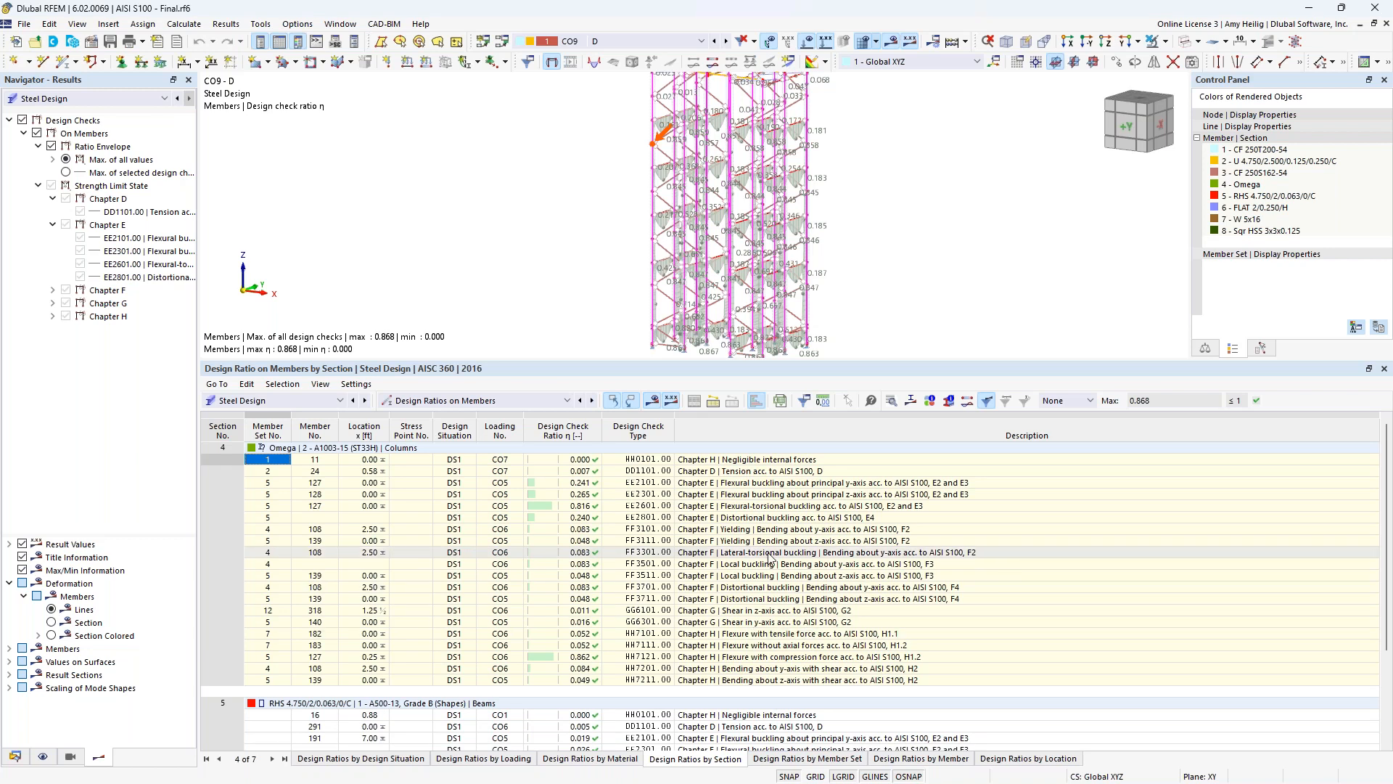
pyautogui.click(1091, 403)
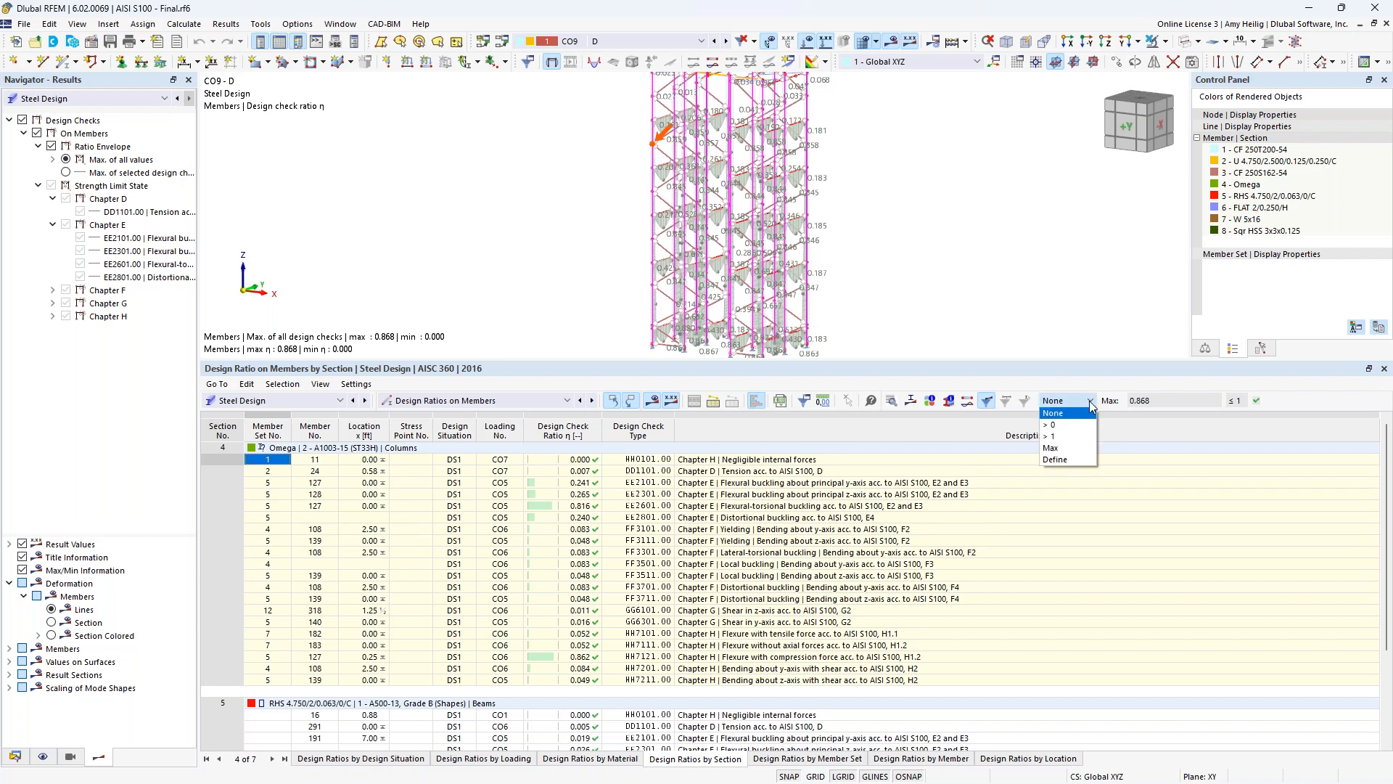
pyautogui.click(1076, 448)
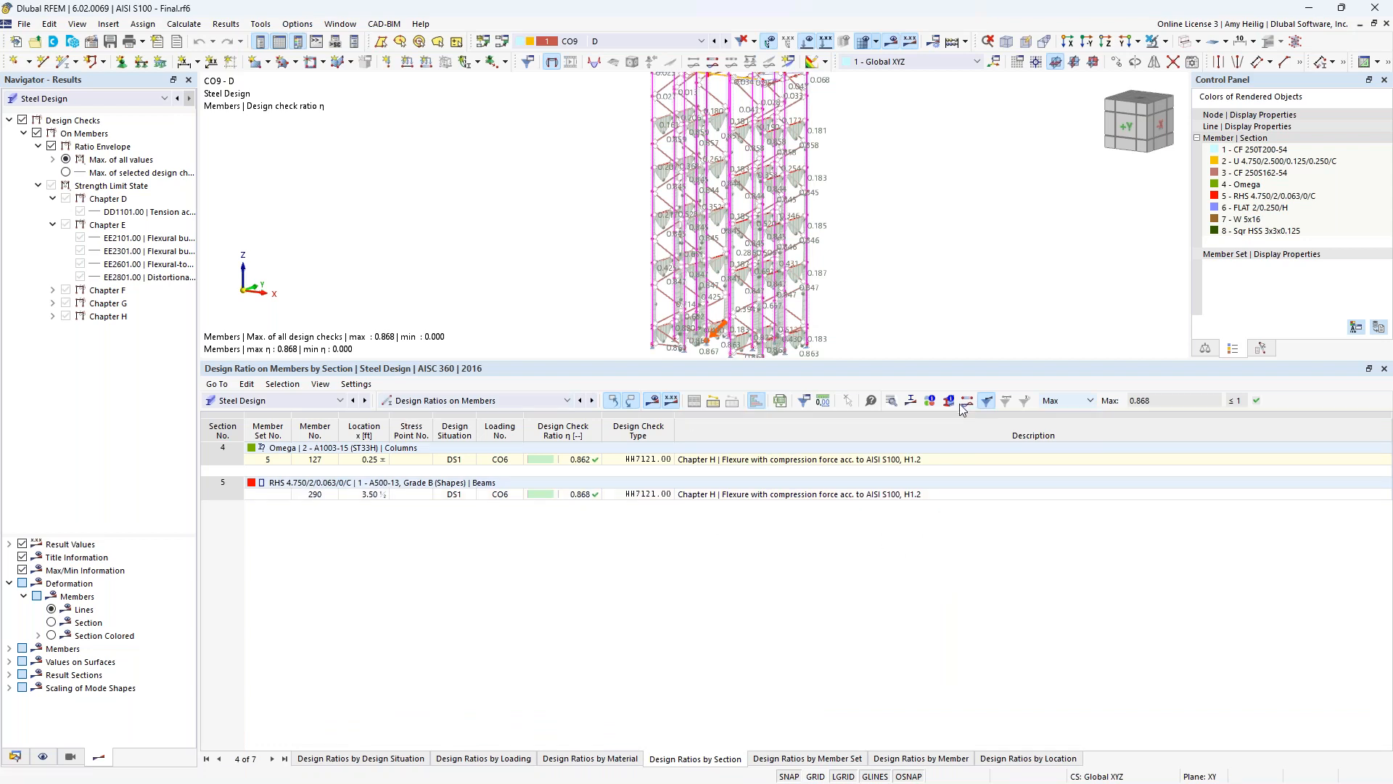
pyautogui.click(1088, 402)
pyautogui.click(1087, 413)
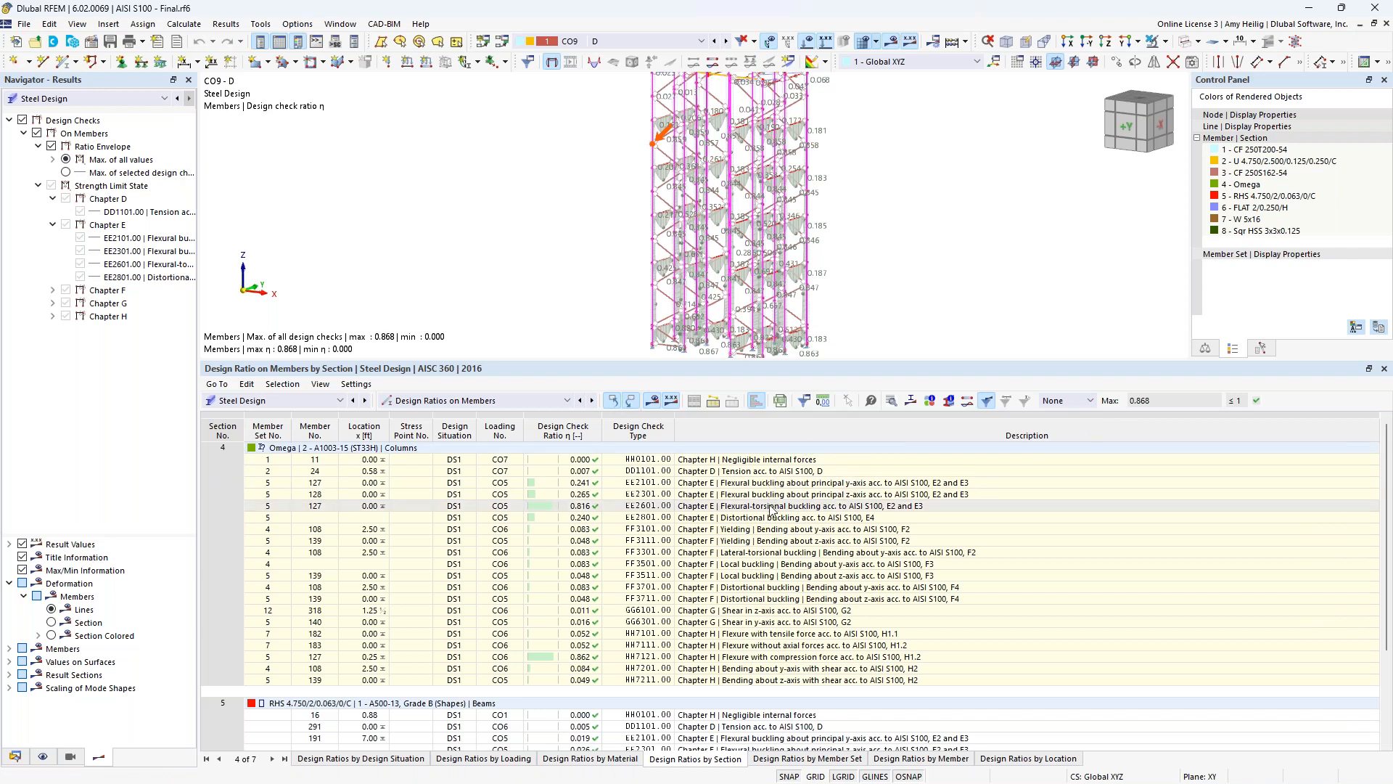
# - Examine the design check details of the Omega column's flexural-torsional buckling check EE2601, reading the equations from global buckling to the design ratio
pyautogui.click(772, 508)
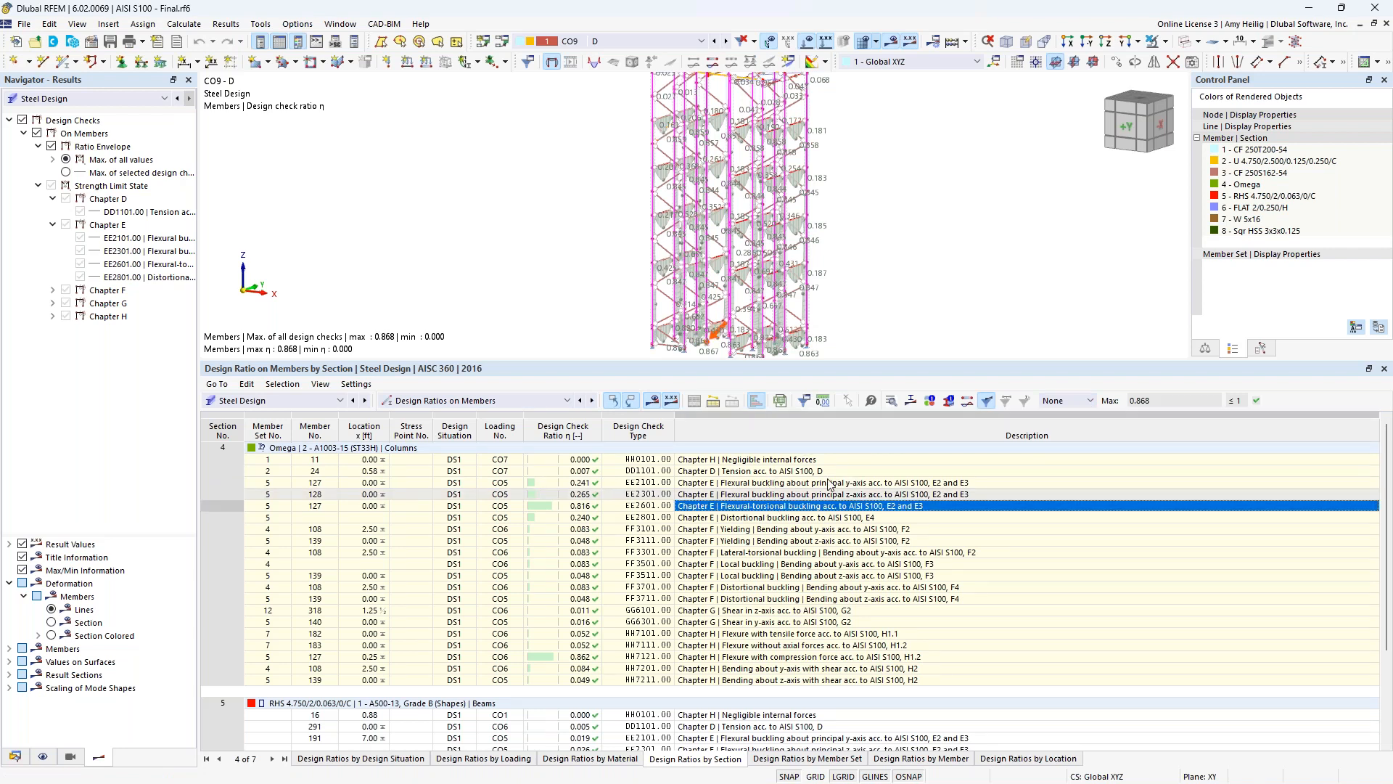
pyautogui.click(892, 404)
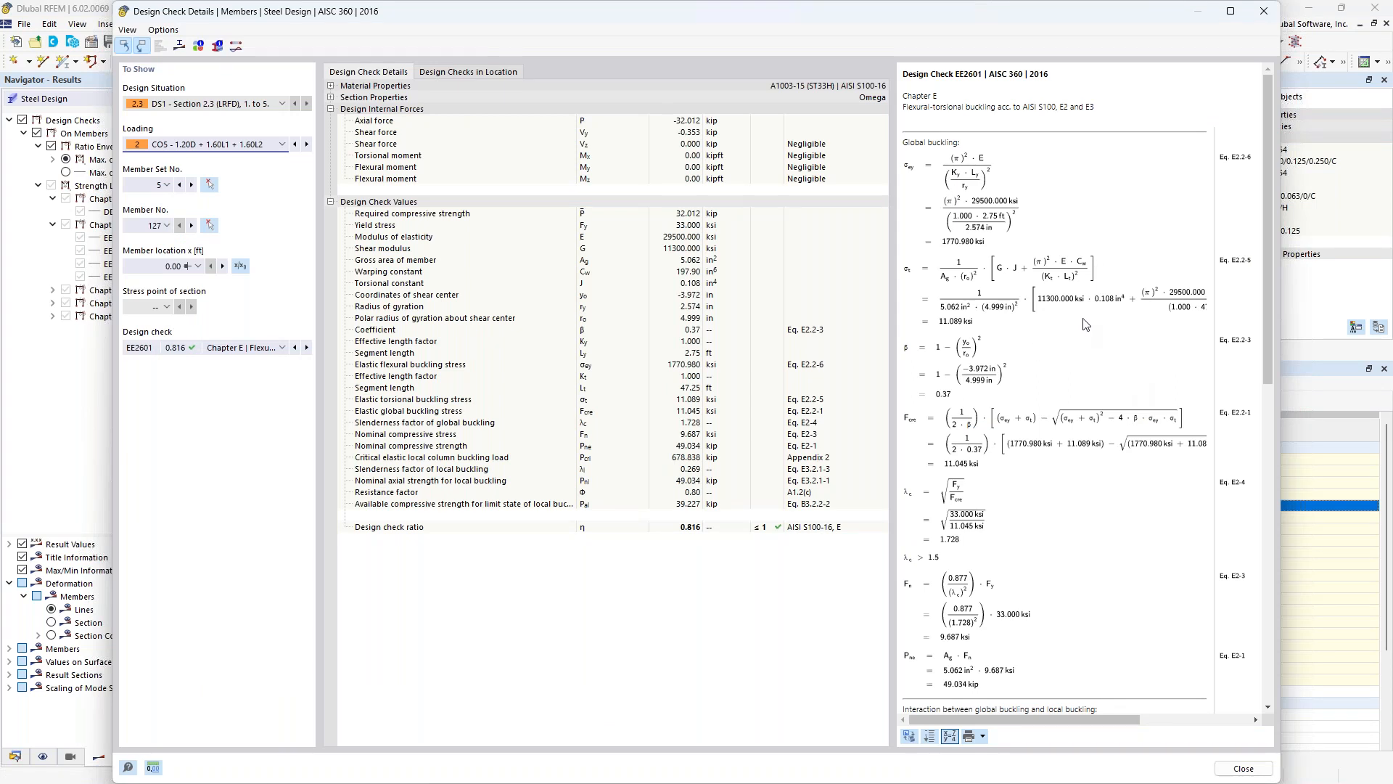
pyautogui.keyDown('ctrl'); pyautogui.scroll(3, 1086, 324); pyautogui.keyUp('ctrl')
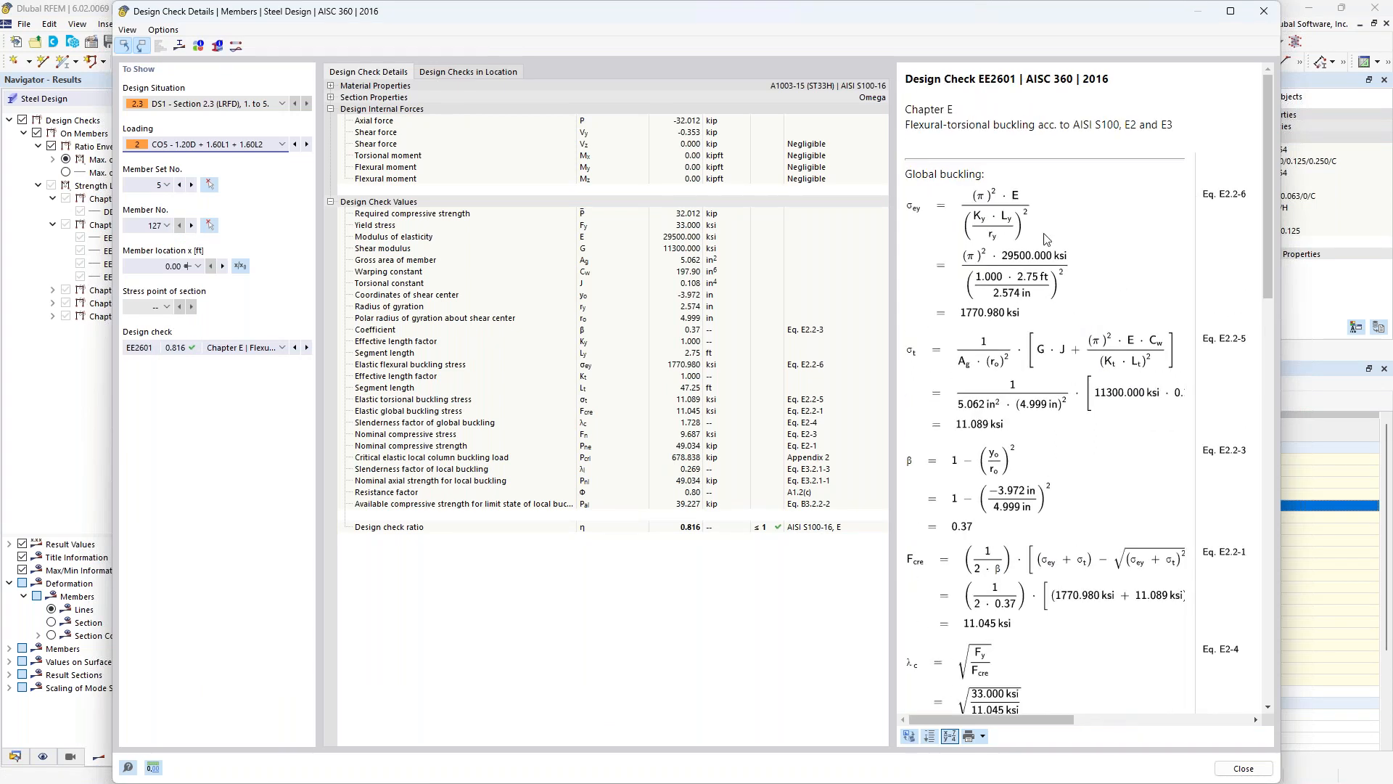
pyautogui.scroll(-2, 1010, 290)
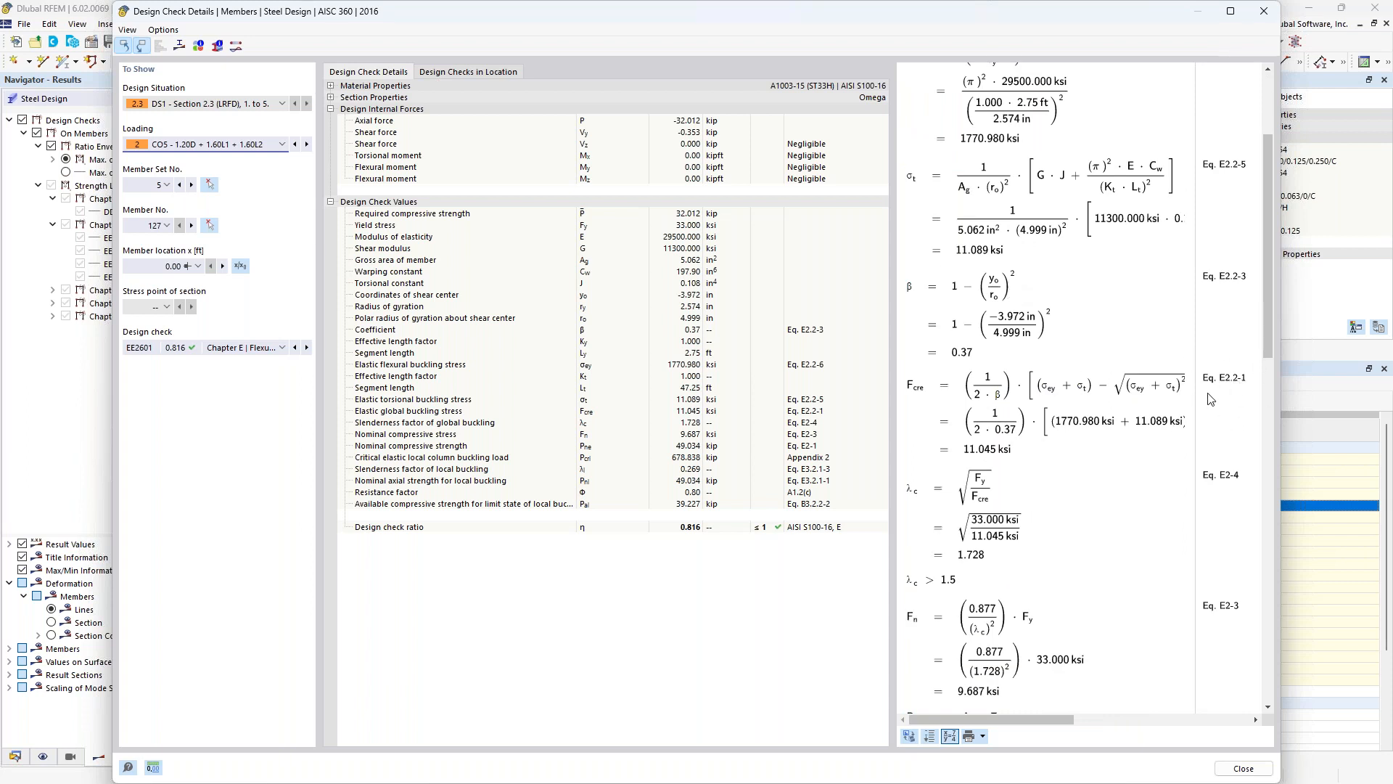
pyautogui.scroll(-10, 1065, 425)
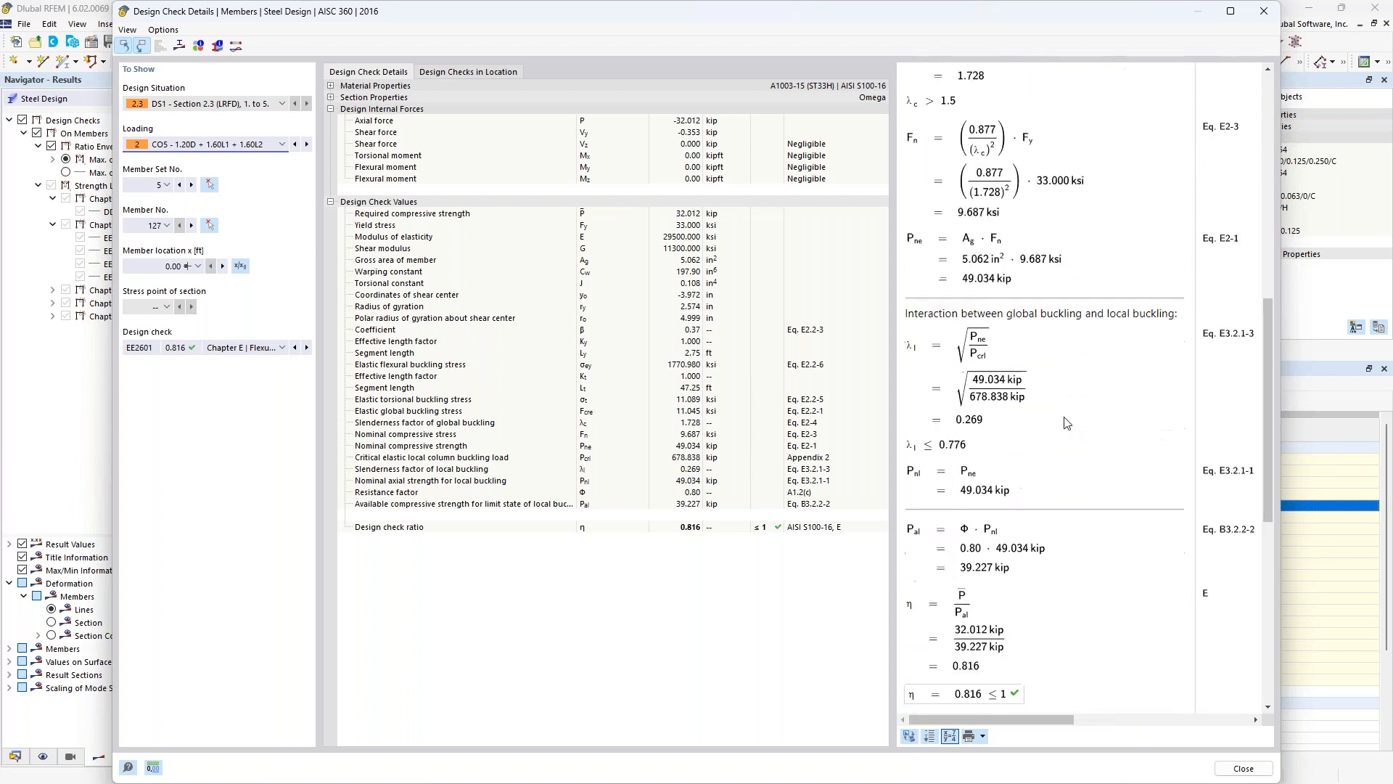
pyautogui.scroll(-1, 1064, 417)
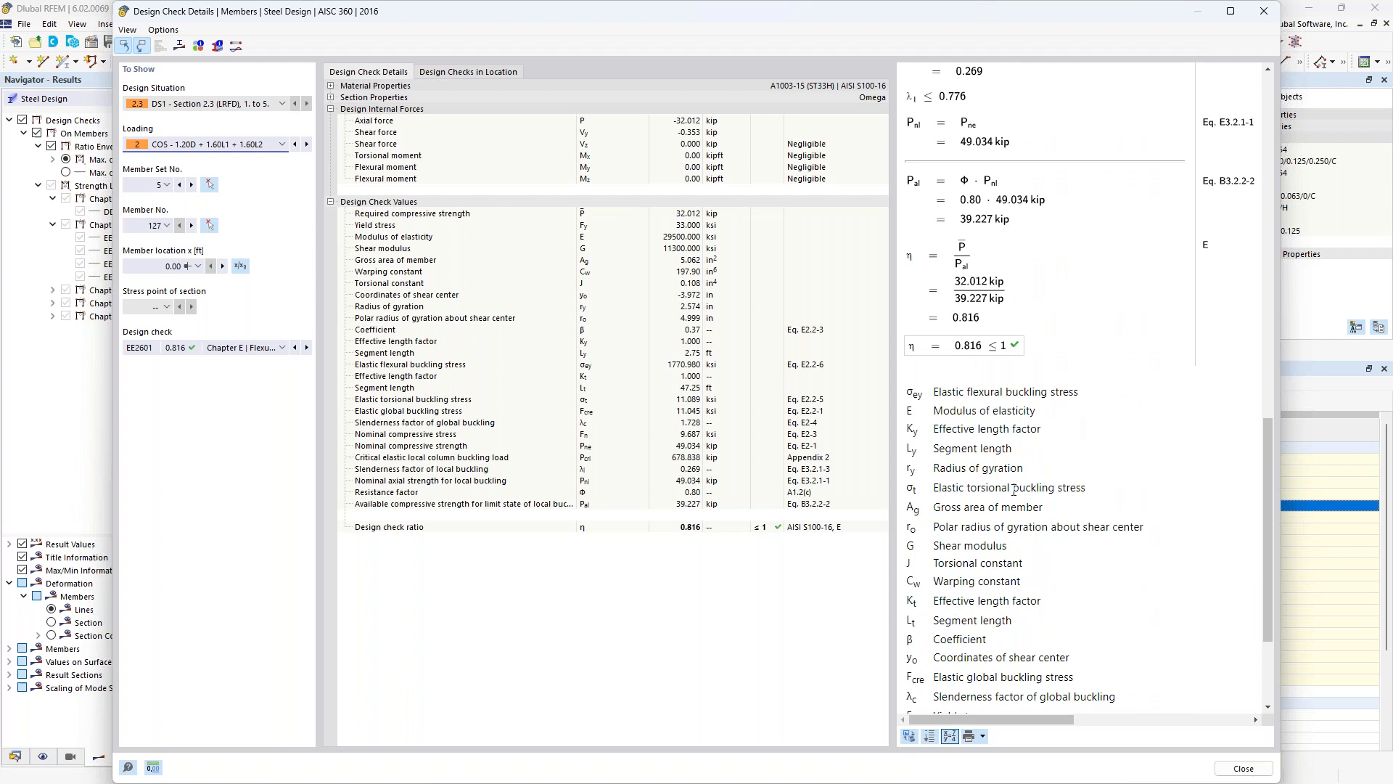
pyautogui.scroll(1, 1012, 491)
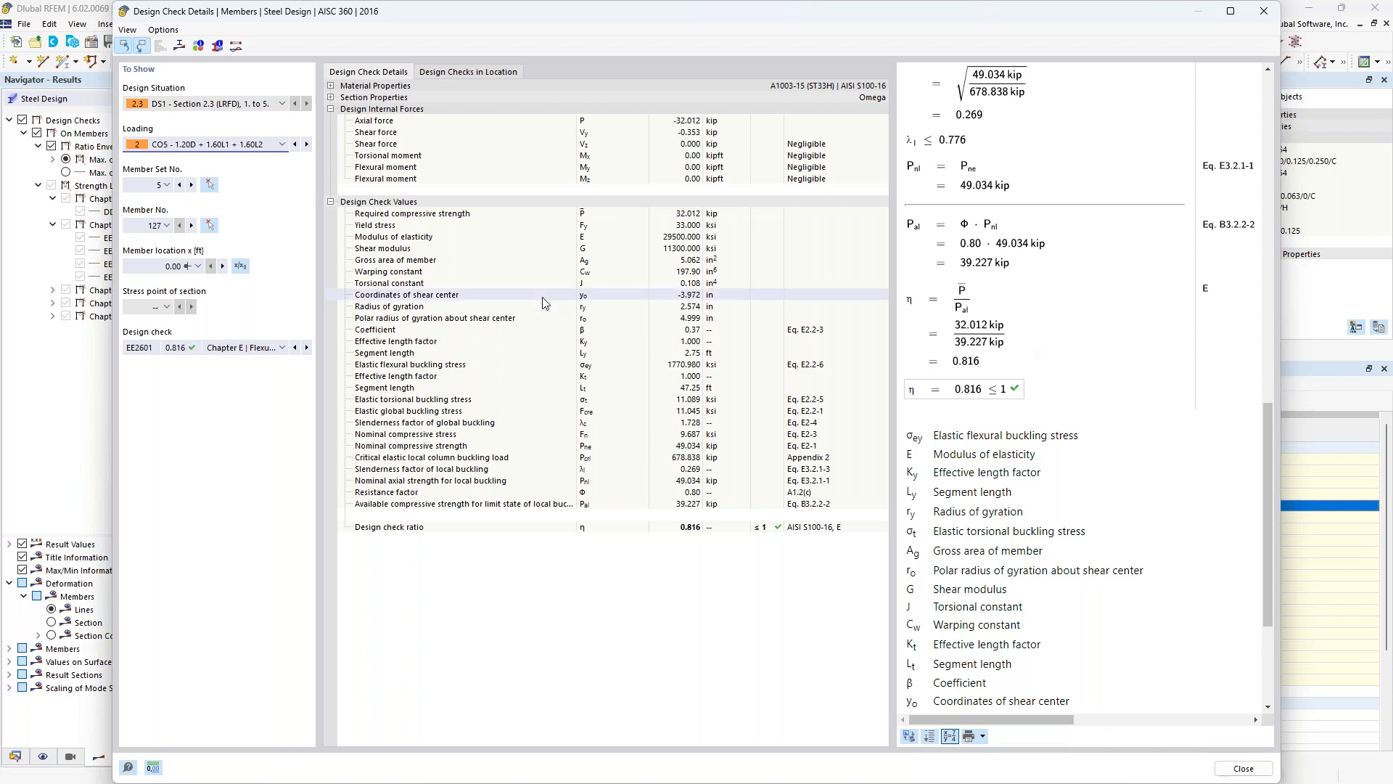
# - Switch the check details to EE2101, flexural buckling about the principal y-axis, and review its equations
pyautogui.click(284, 346)
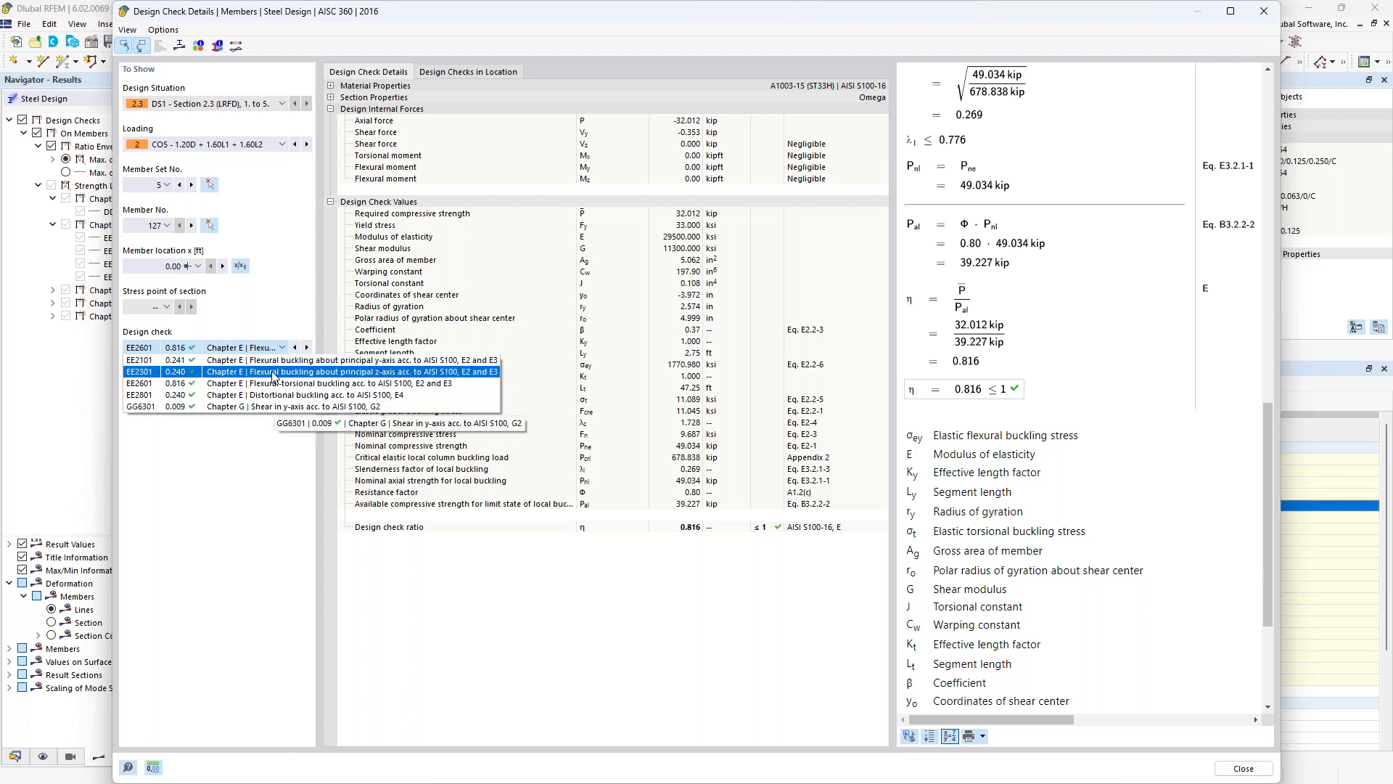
pyautogui.click(275, 362)
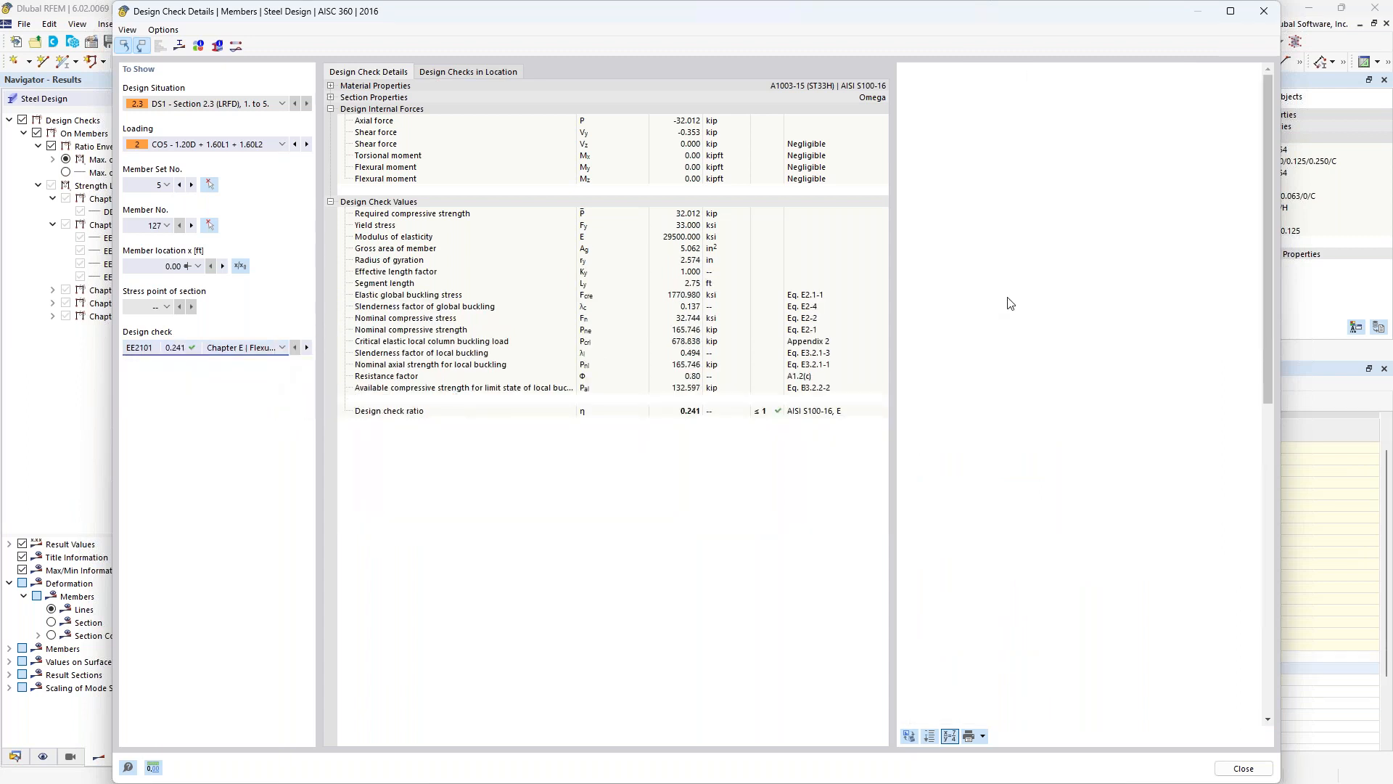
pyautogui.scroll(-3, 1009, 301)
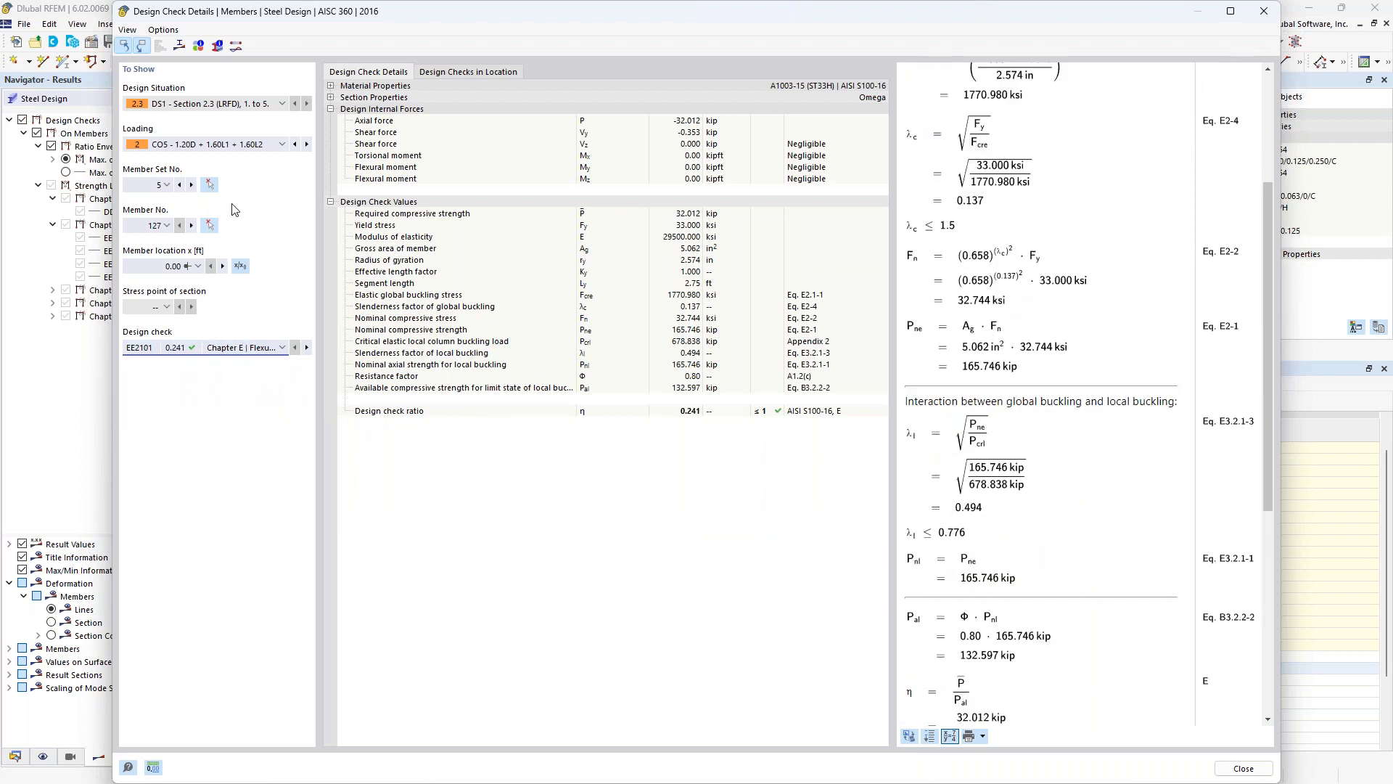
# - Show the stress diagrams in the Omega section for member 127 and display the total normal stress
pyautogui.click(179, 45)
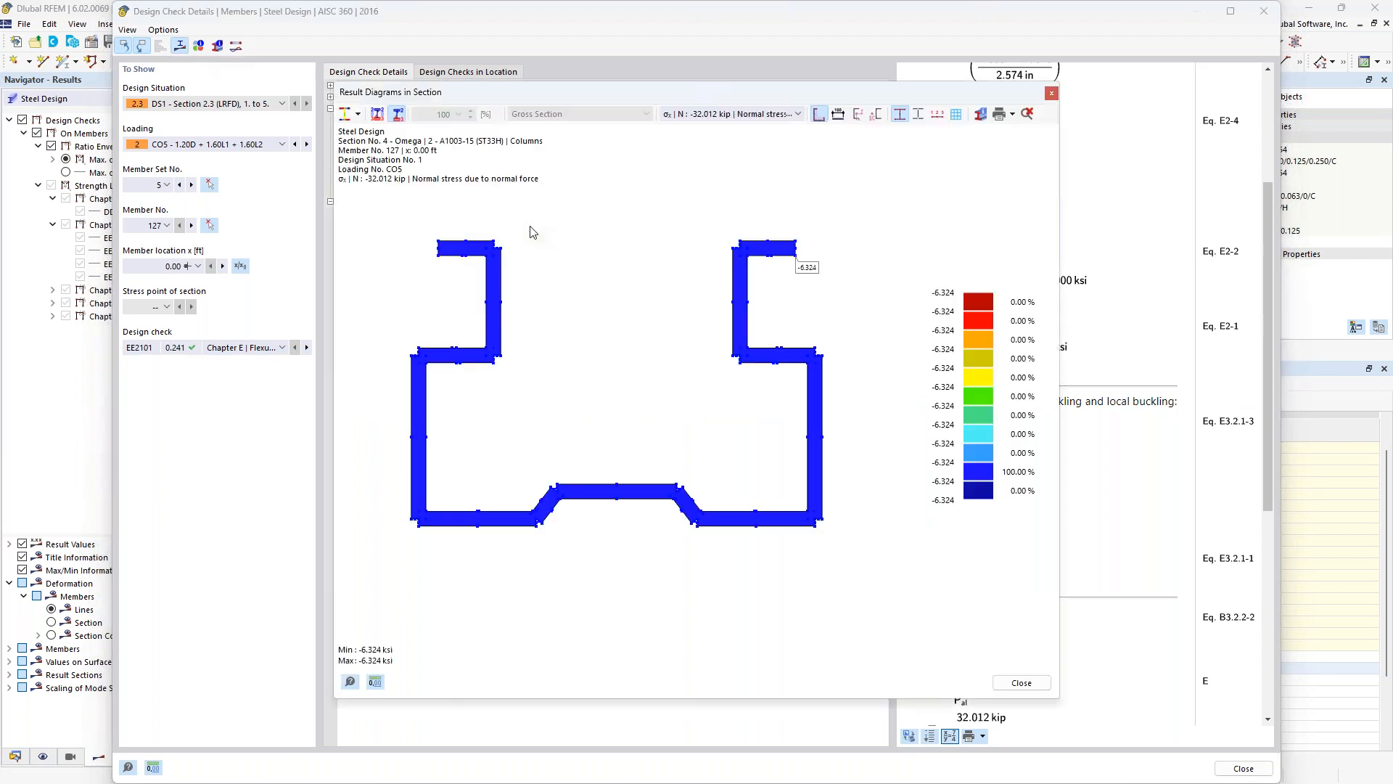
pyautogui.click(358, 114)
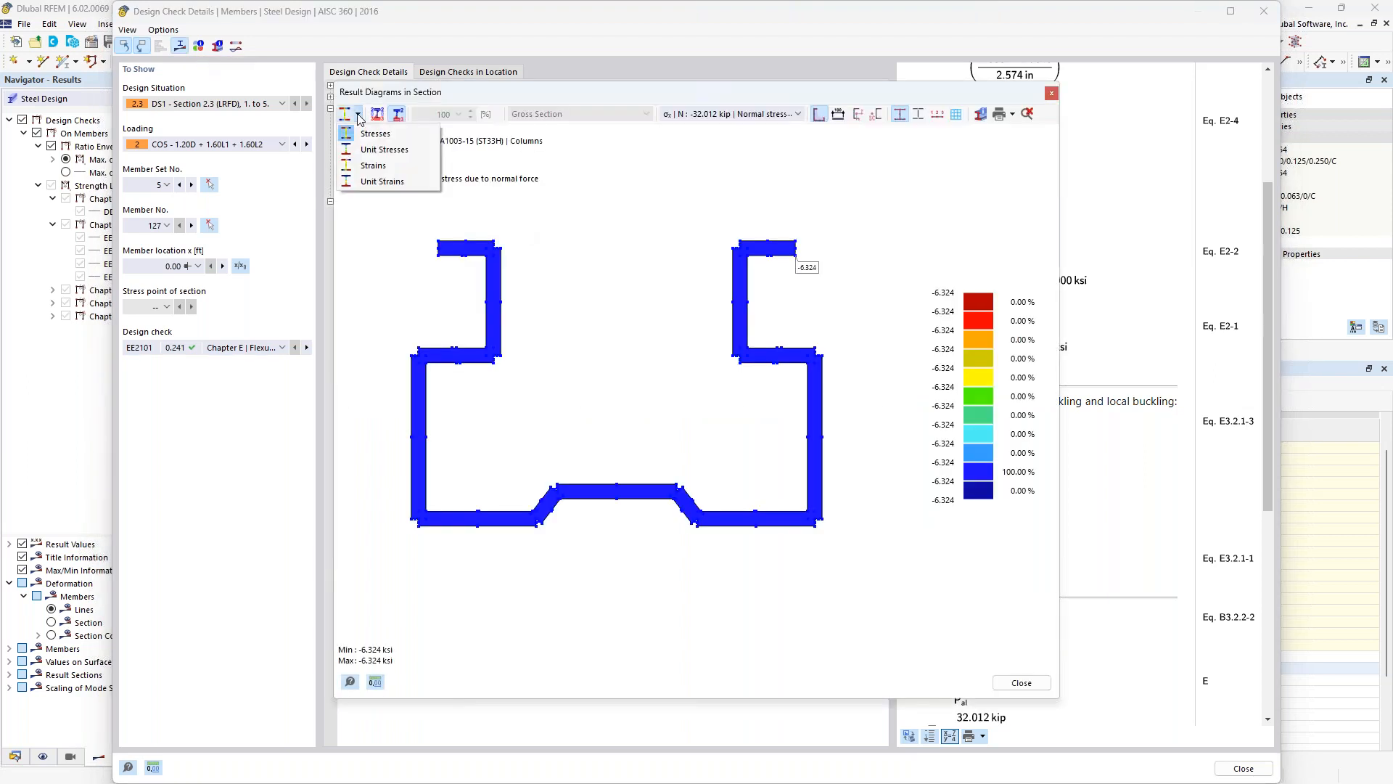
pyautogui.click(411, 135)
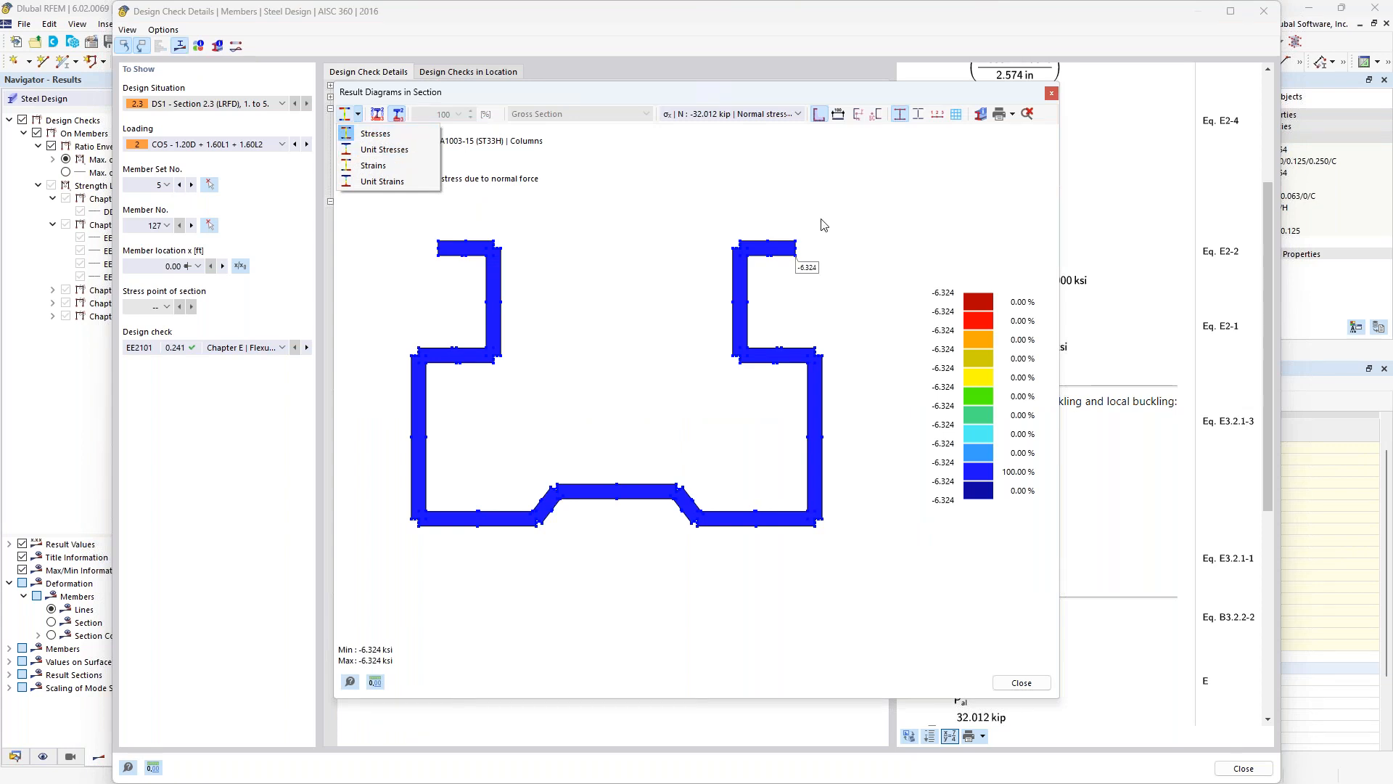
pyautogui.click(798, 115)
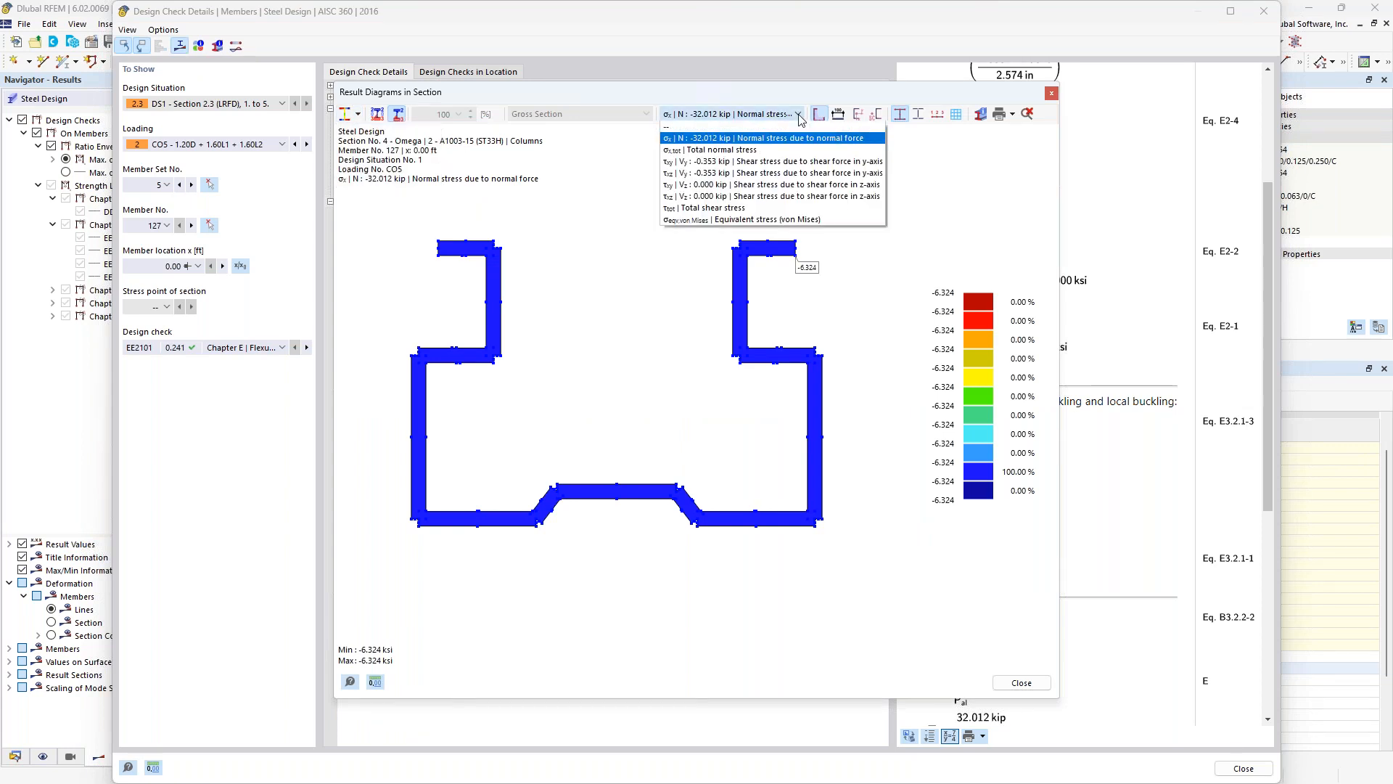
pyautogui.click(768, 151)
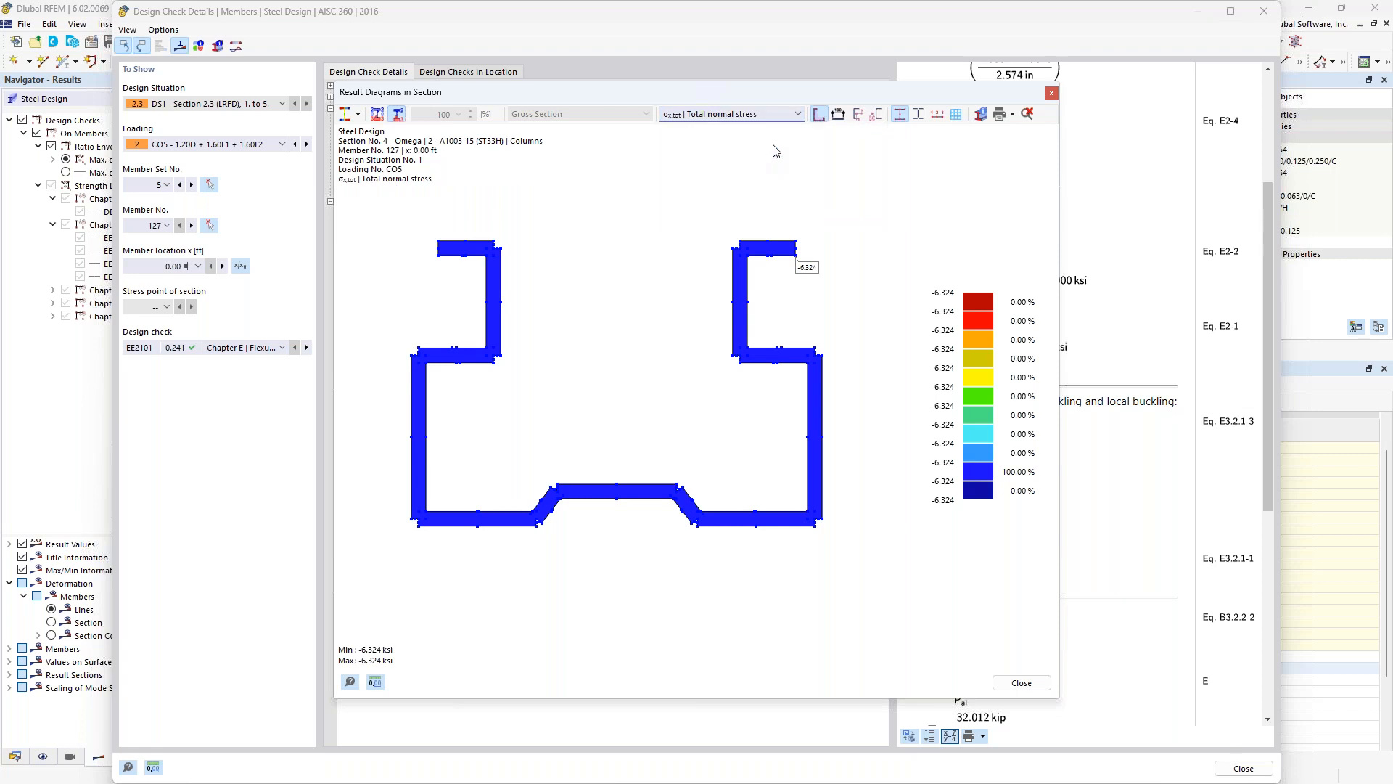
# - View the total shear stress and the von Mises equivalent stress in the Omega section, and close the diagrams and check details
pyautogui.click(799, 116)
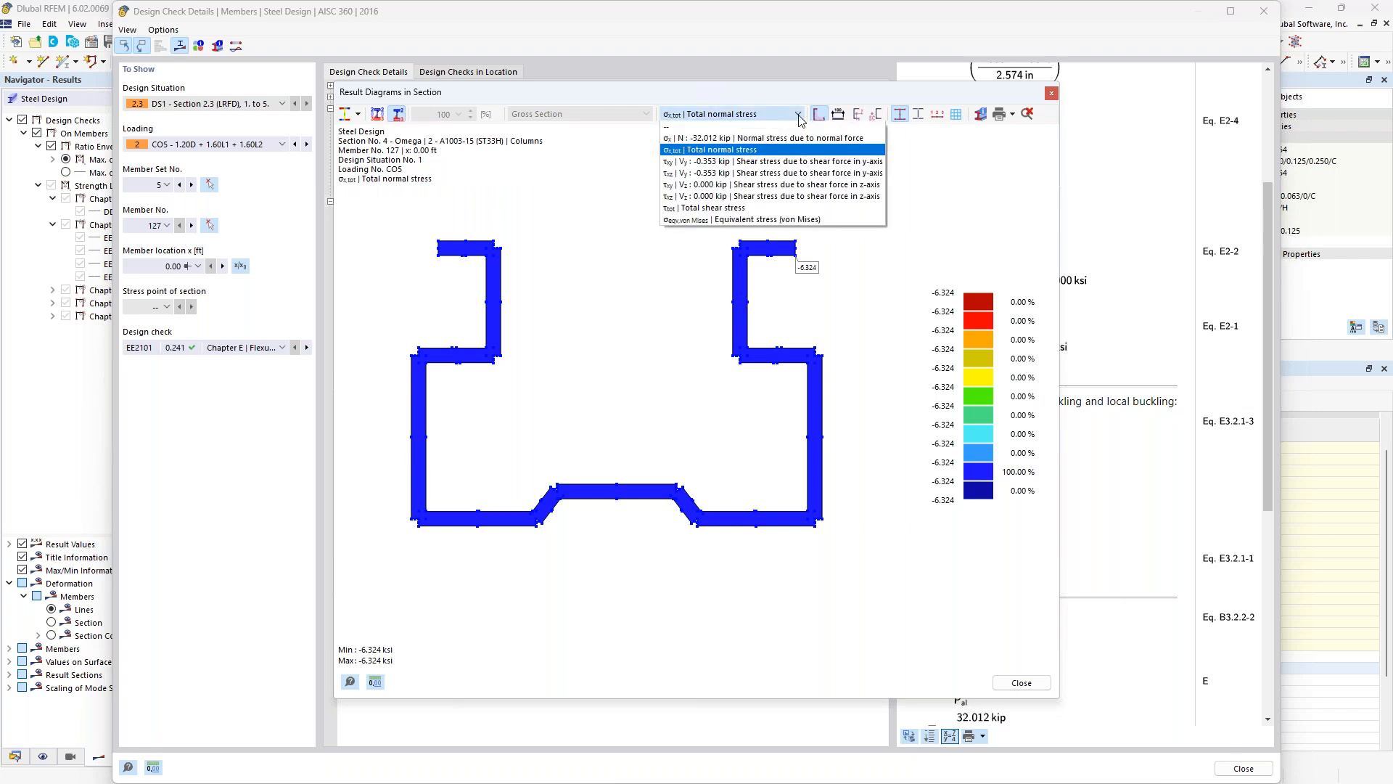
pyautogui.click(767, 208)
pyautogui.click(798, 114)
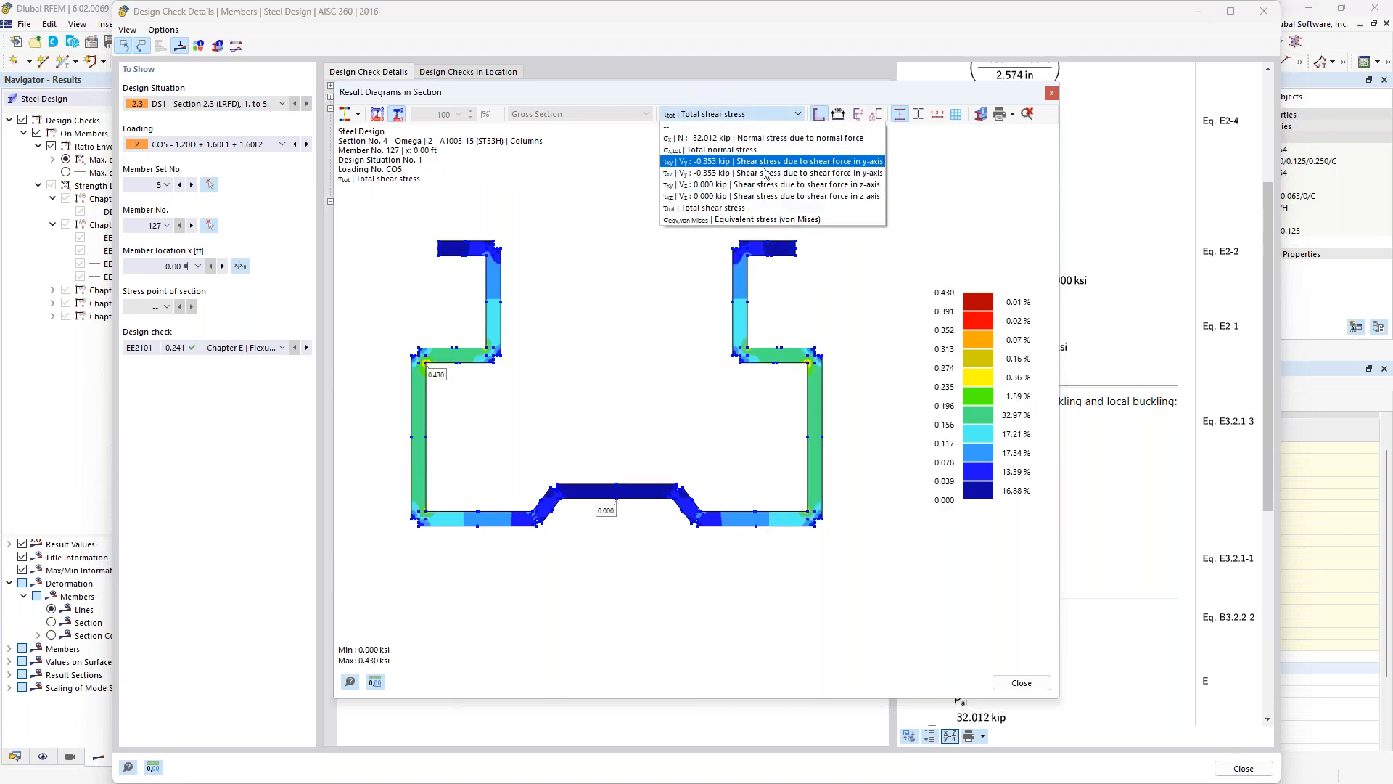
pyautogui.click(745, 220)
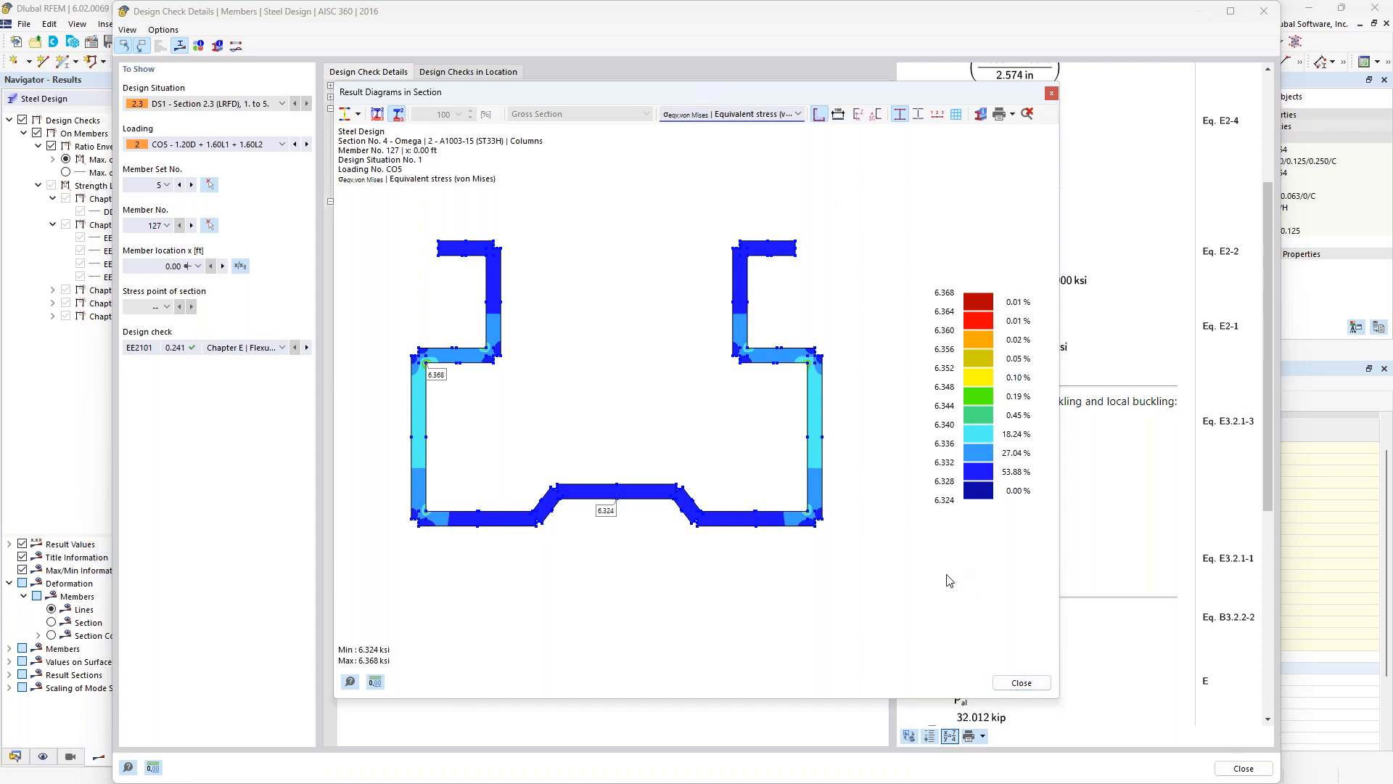
pyautogui.click(1022, 682)
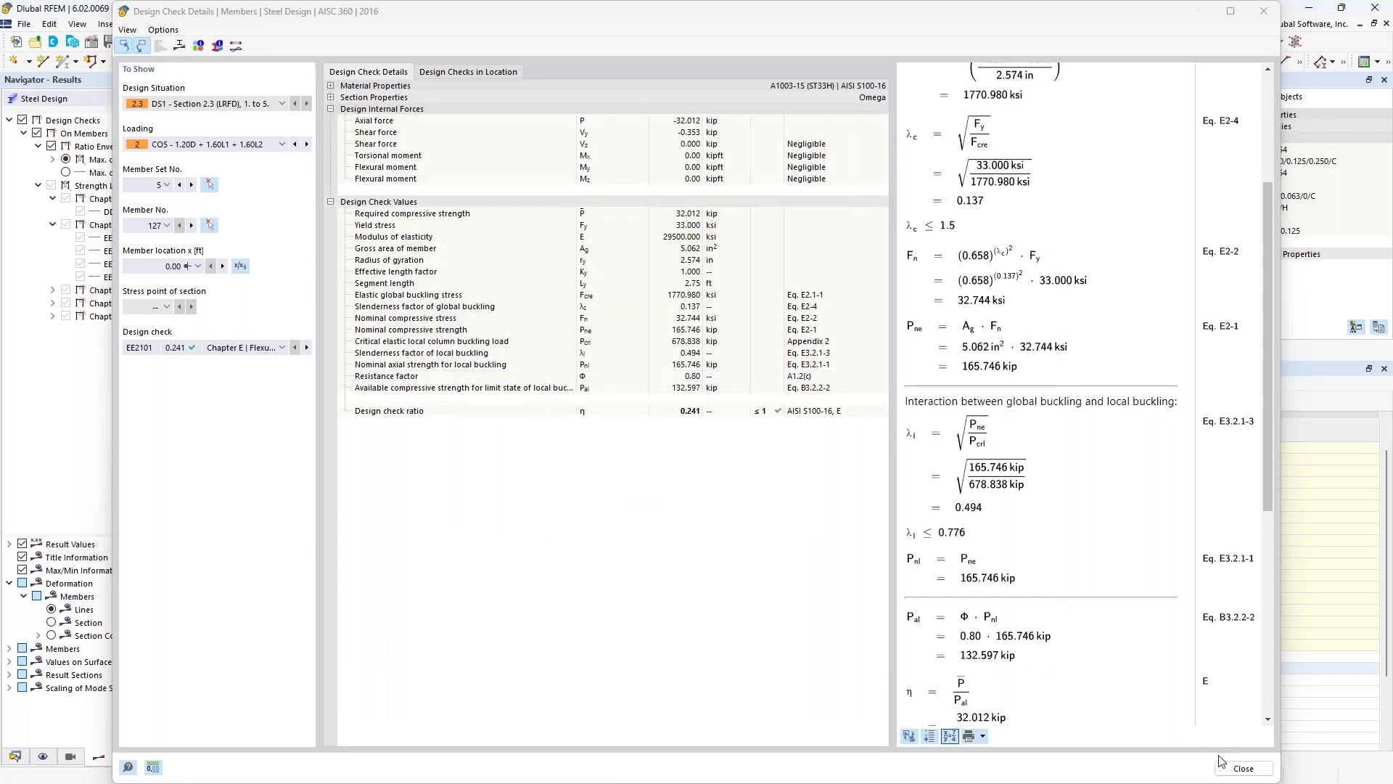
pyautogui.click(1243, 768)
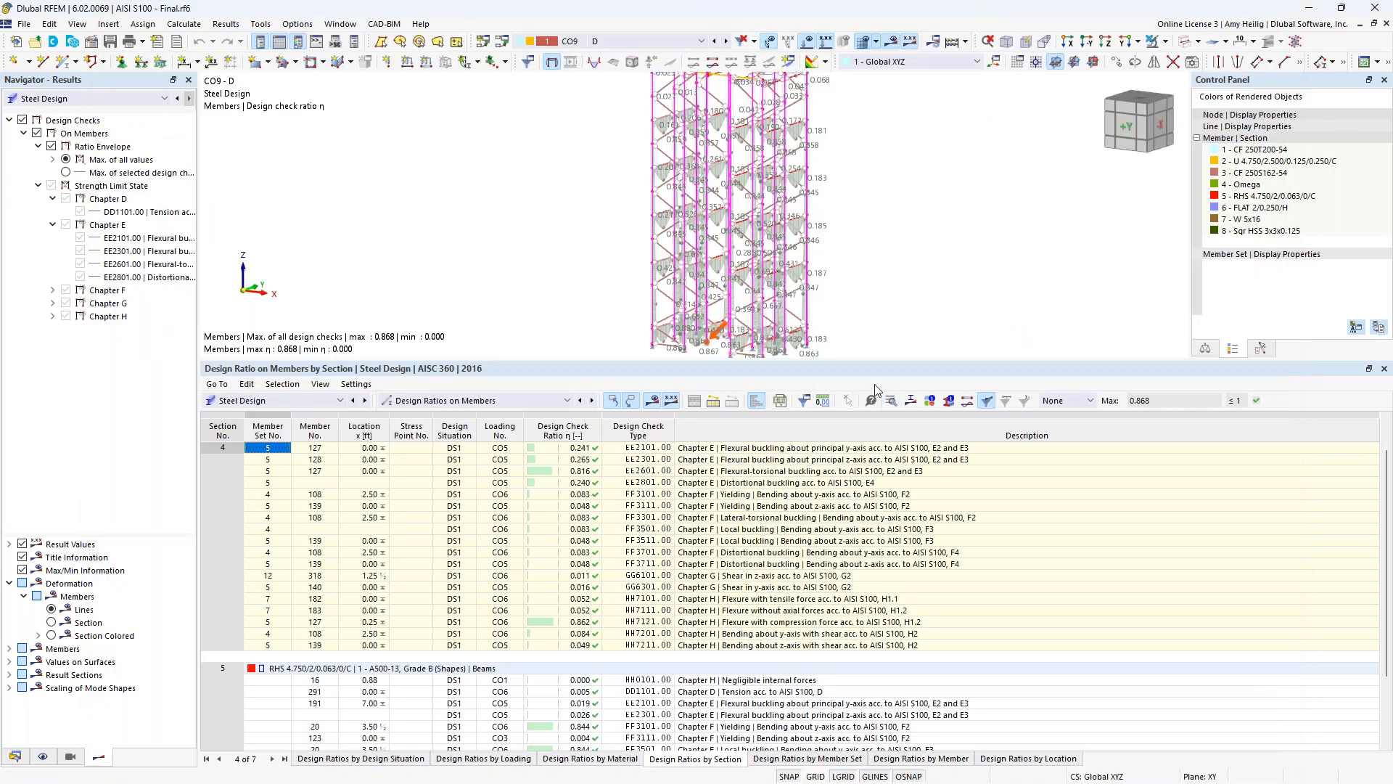
# - Shrink the results table to enlarge the rack model view, and list the individual Chapter F strength checks in the results navigator
pyautogui.moveTo(878, 255); pyautogui.dragTo(834, 265, button='middle')
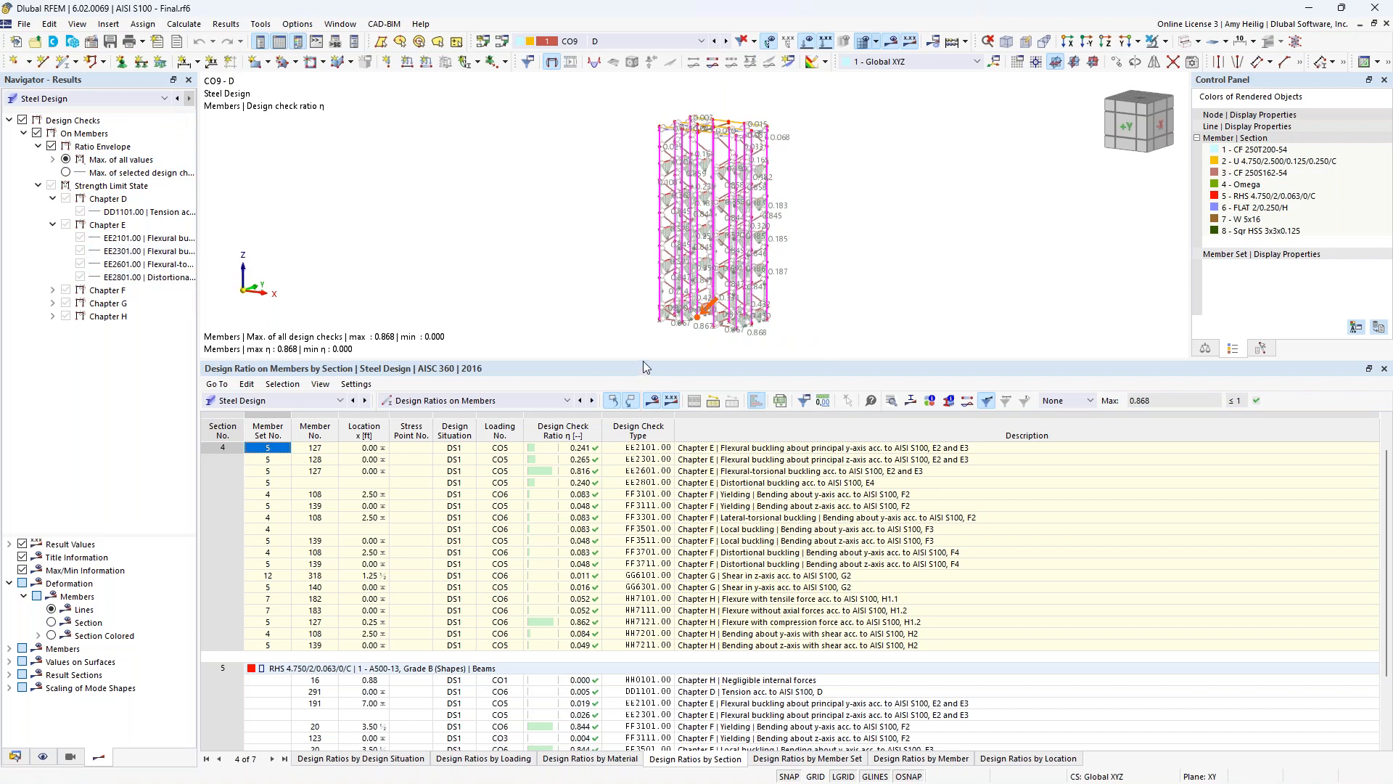
pyautogui.moveTo(644, 365); pyautogui.dragTo(660, 534)
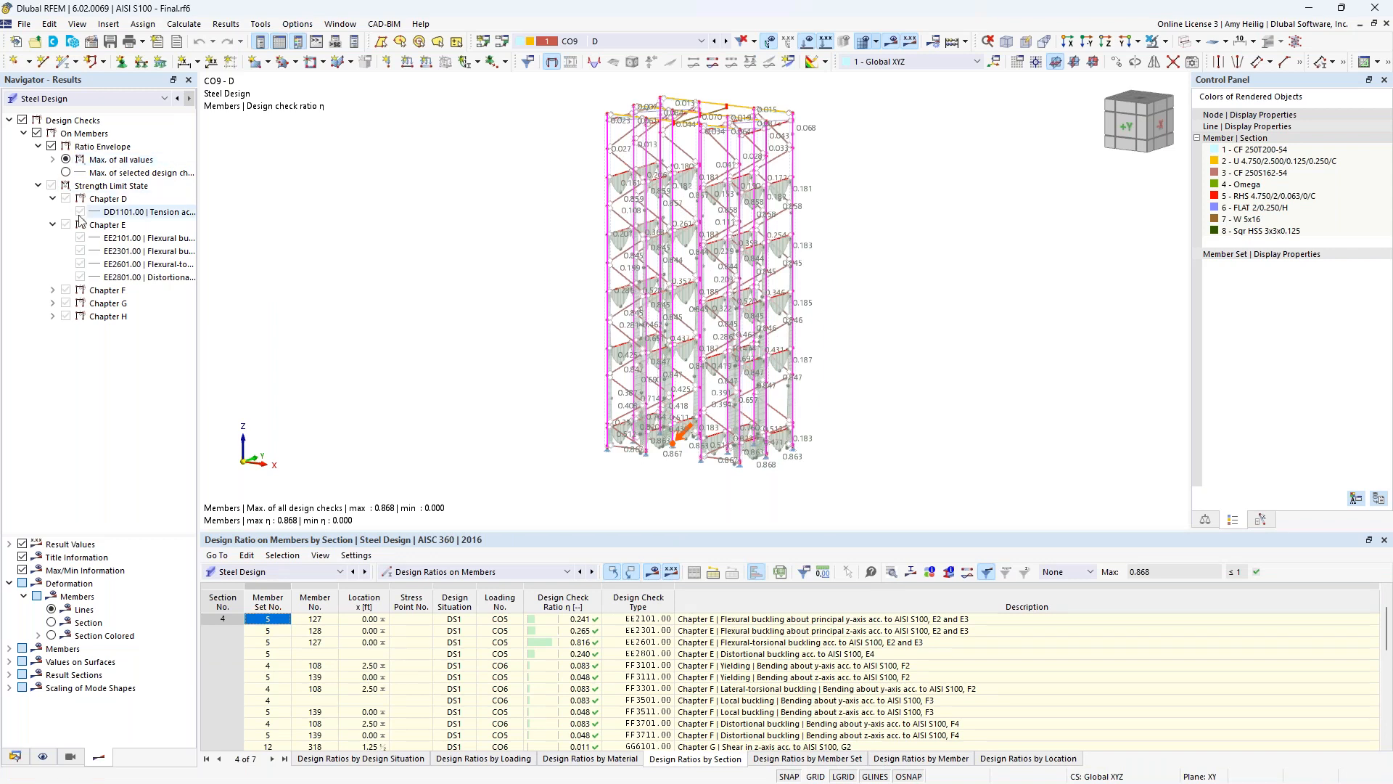
pyautogui.click(52, 291)
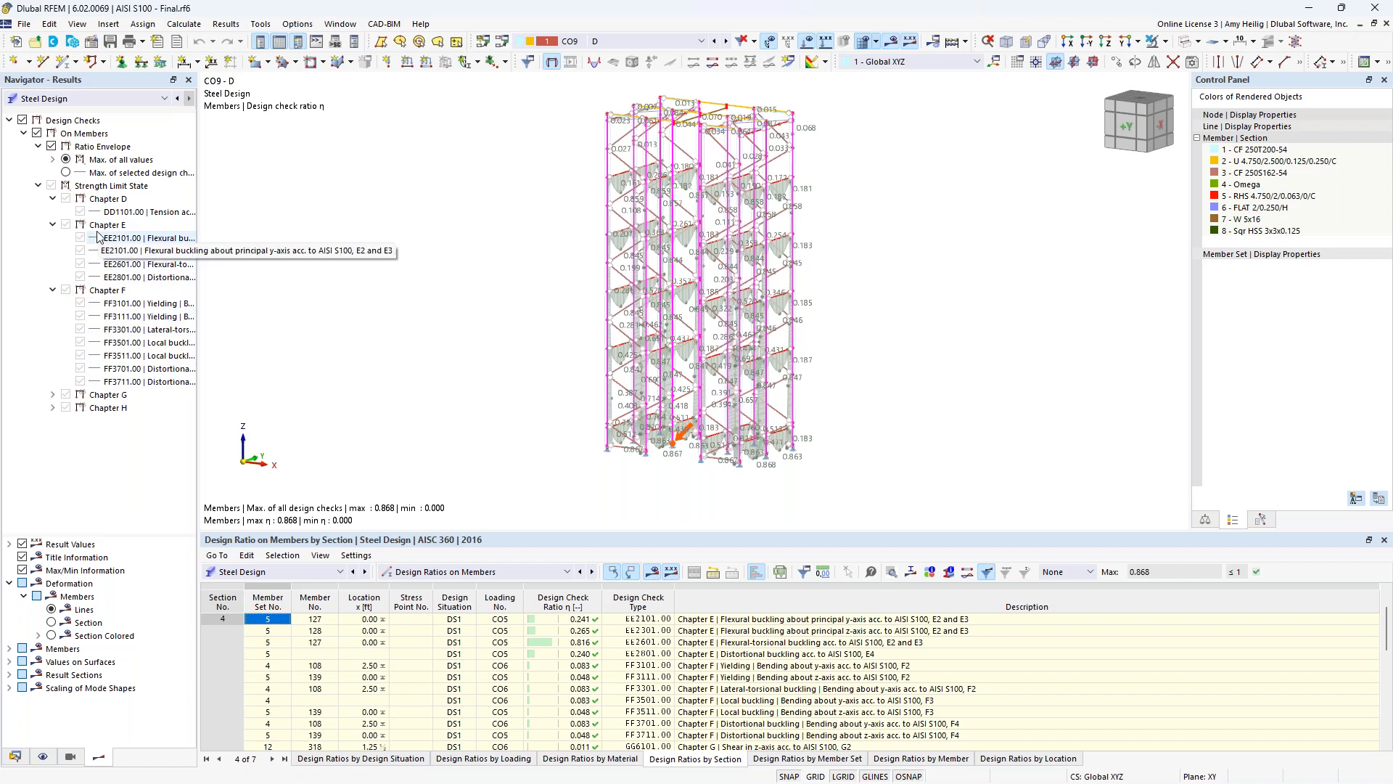
# - Switch the results to Static Analysis and display load combination CO5, 1.20D + 1.60L1 + 1.60L2
pyautogui.click(85, 99)
pyautogui.click(47, 111)
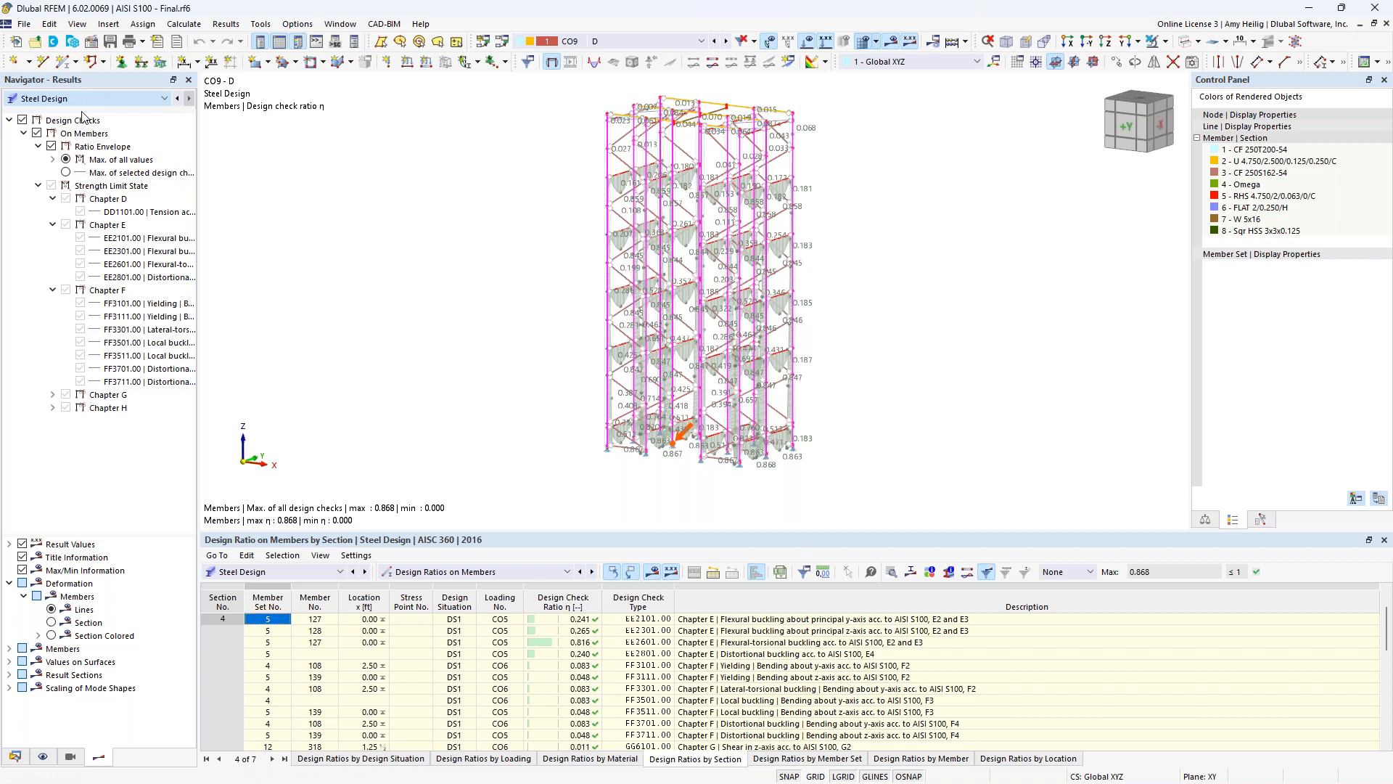
pyautogui.click(638, 41)
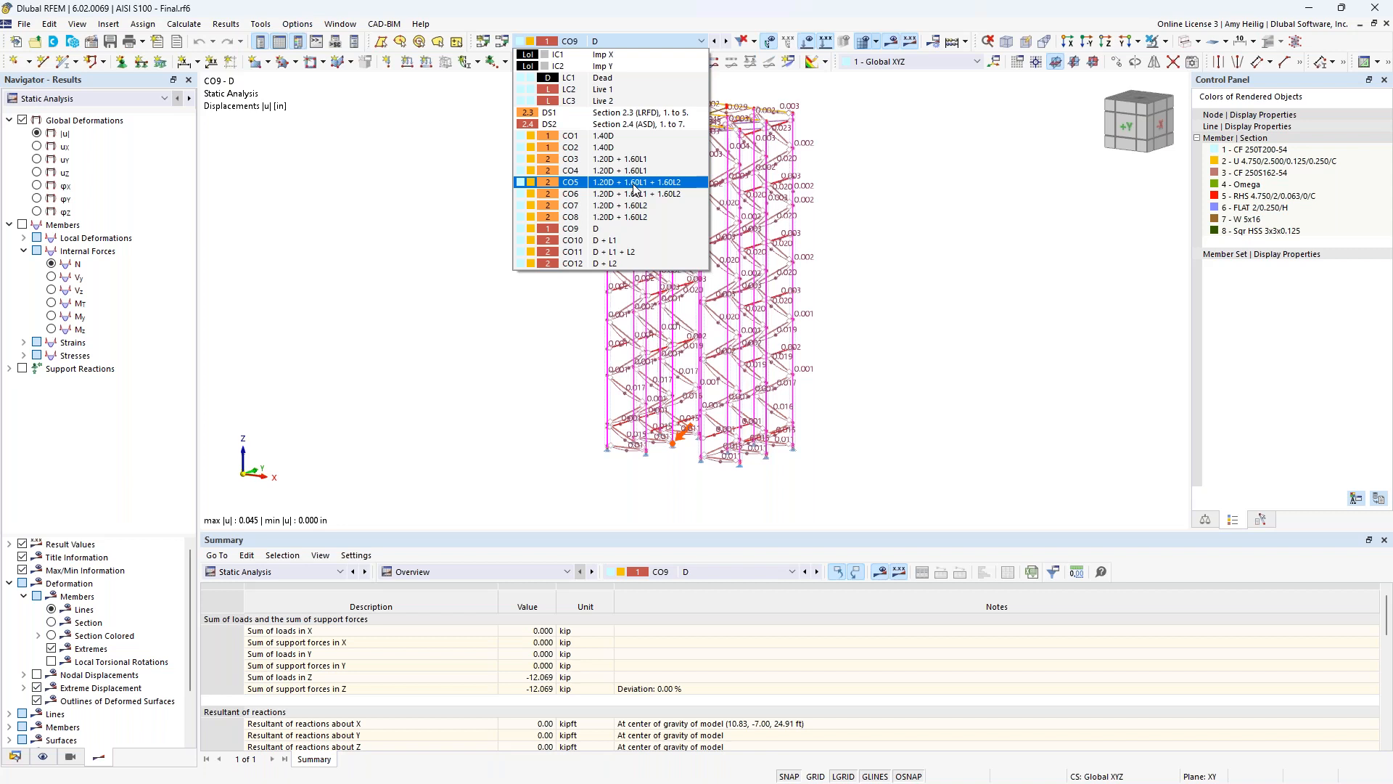
pyautogui.click(633, 183)
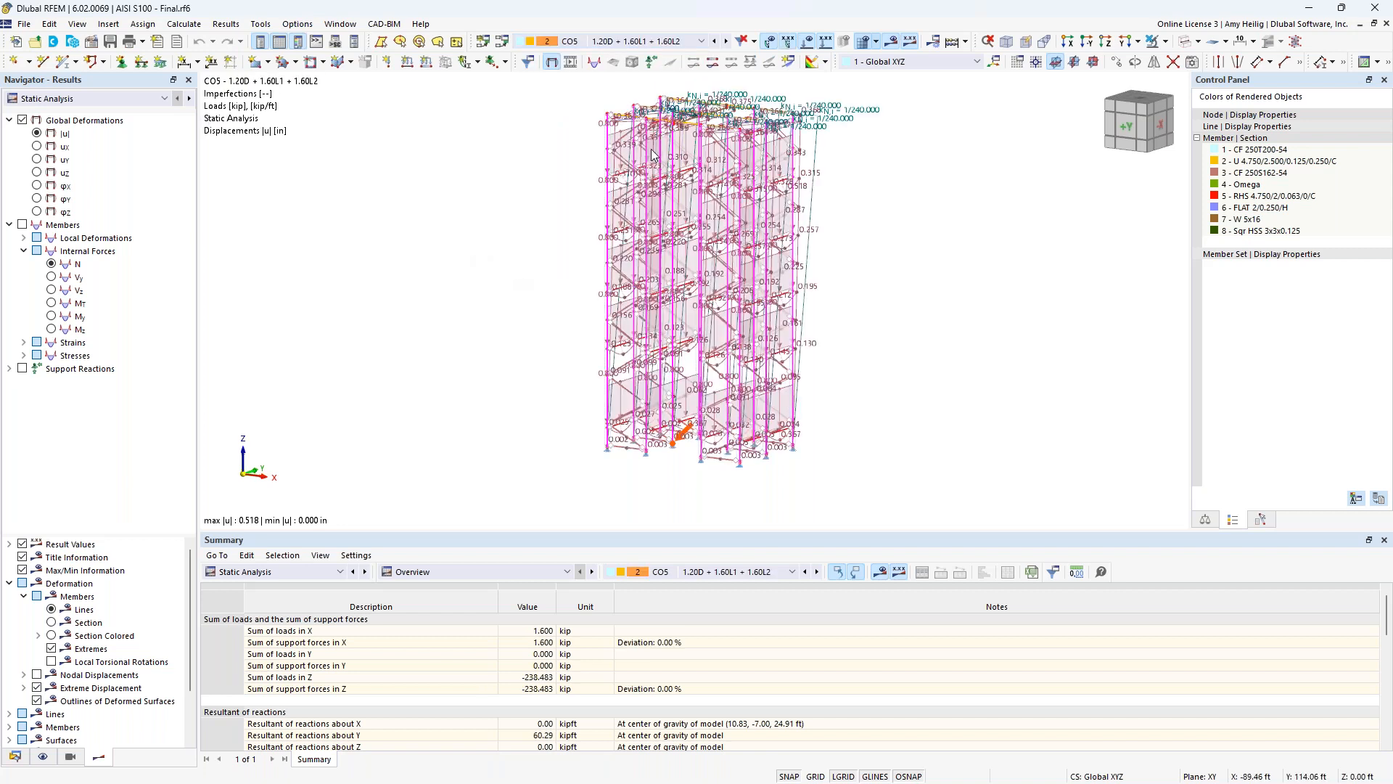
# - Hide the imperfections and loads in the model view and display the member deformations as colored sections
pyautogui.click(771, 46)
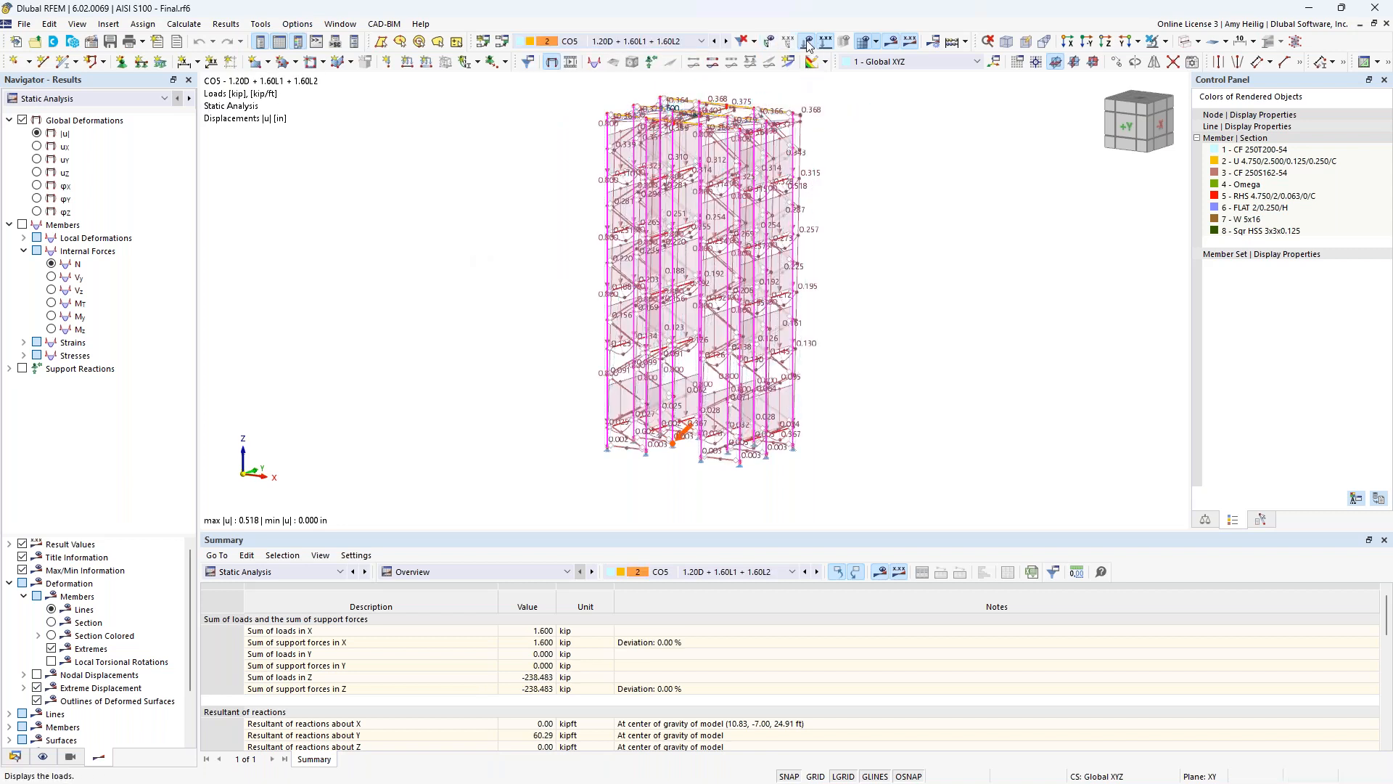
pyautogui.click(766, 41)
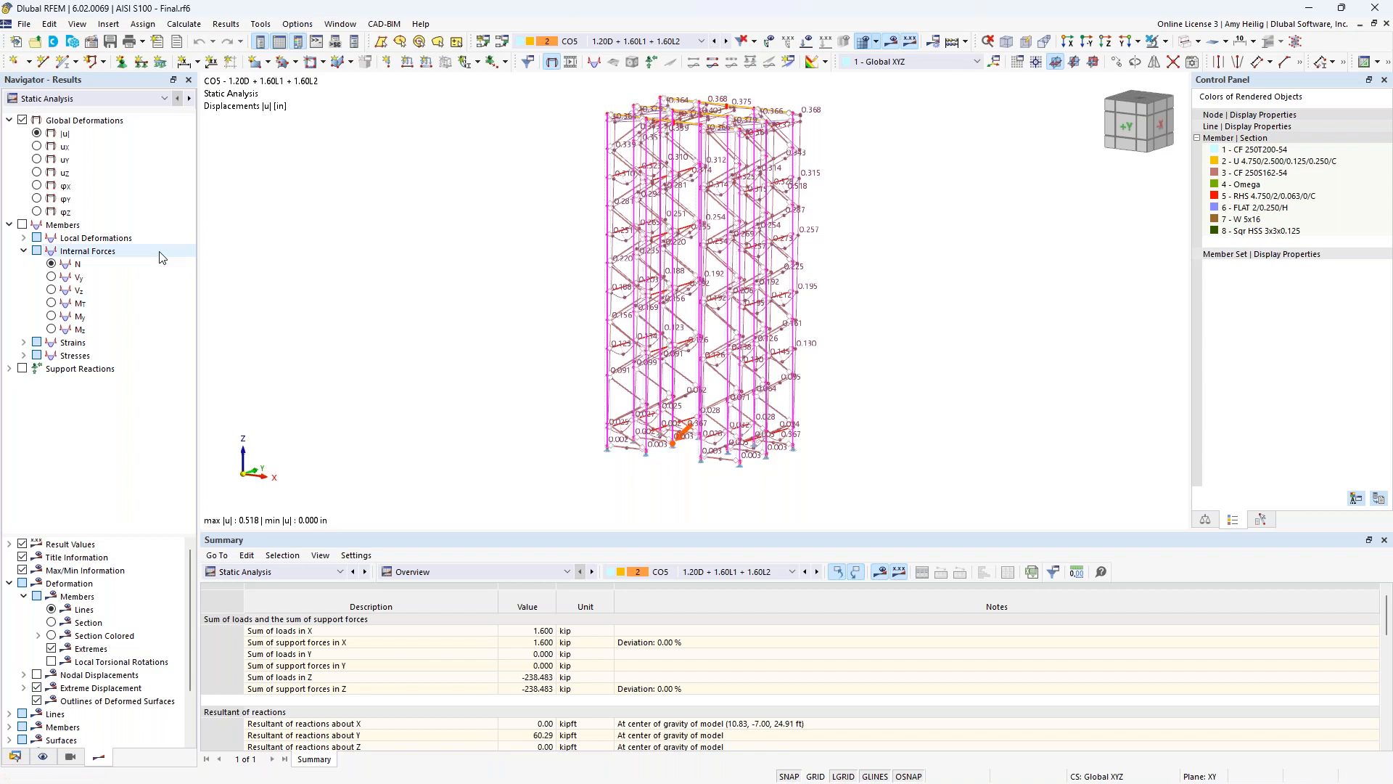
pyautogui.click(52, 636)
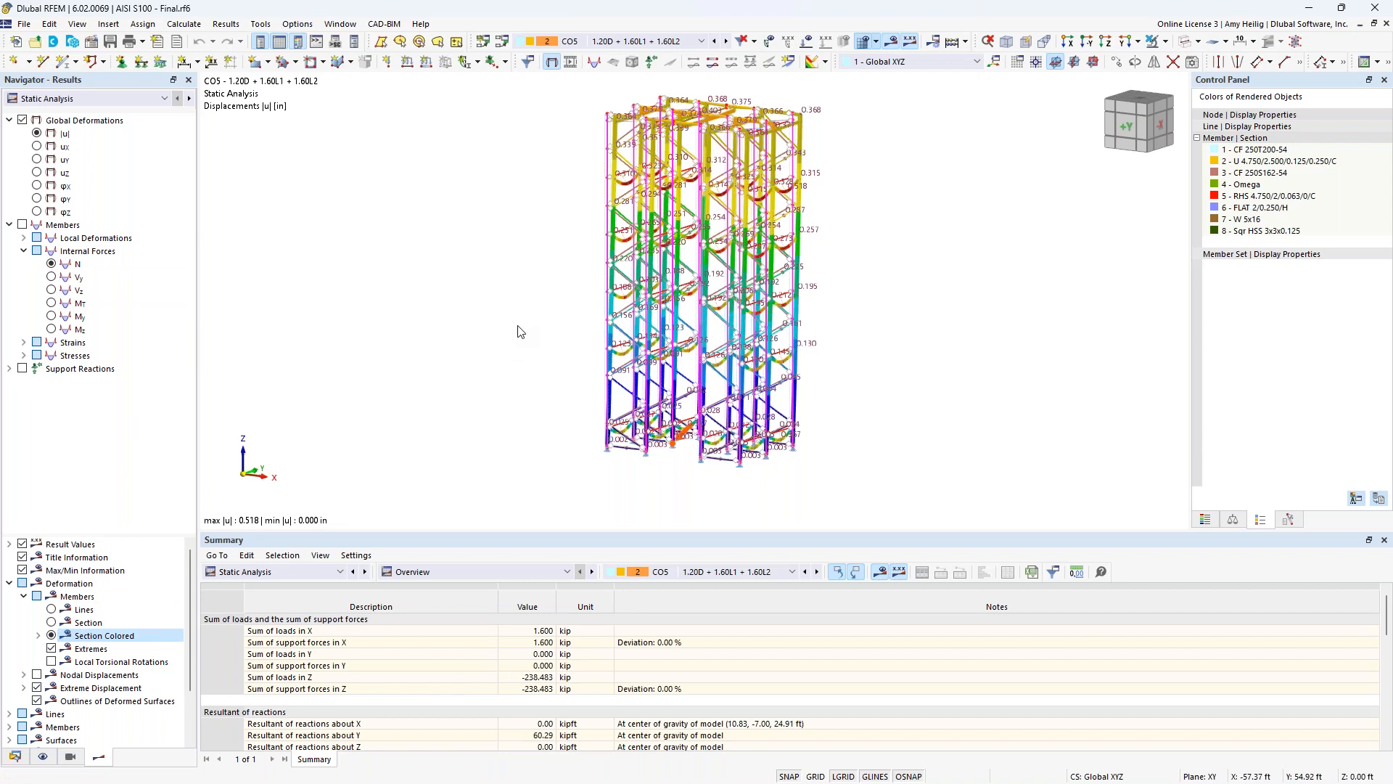
# - Display the member internal forces on the rack model, stepping from axial force N through shear Vz to moment My
pyautogui.click(22, 226)
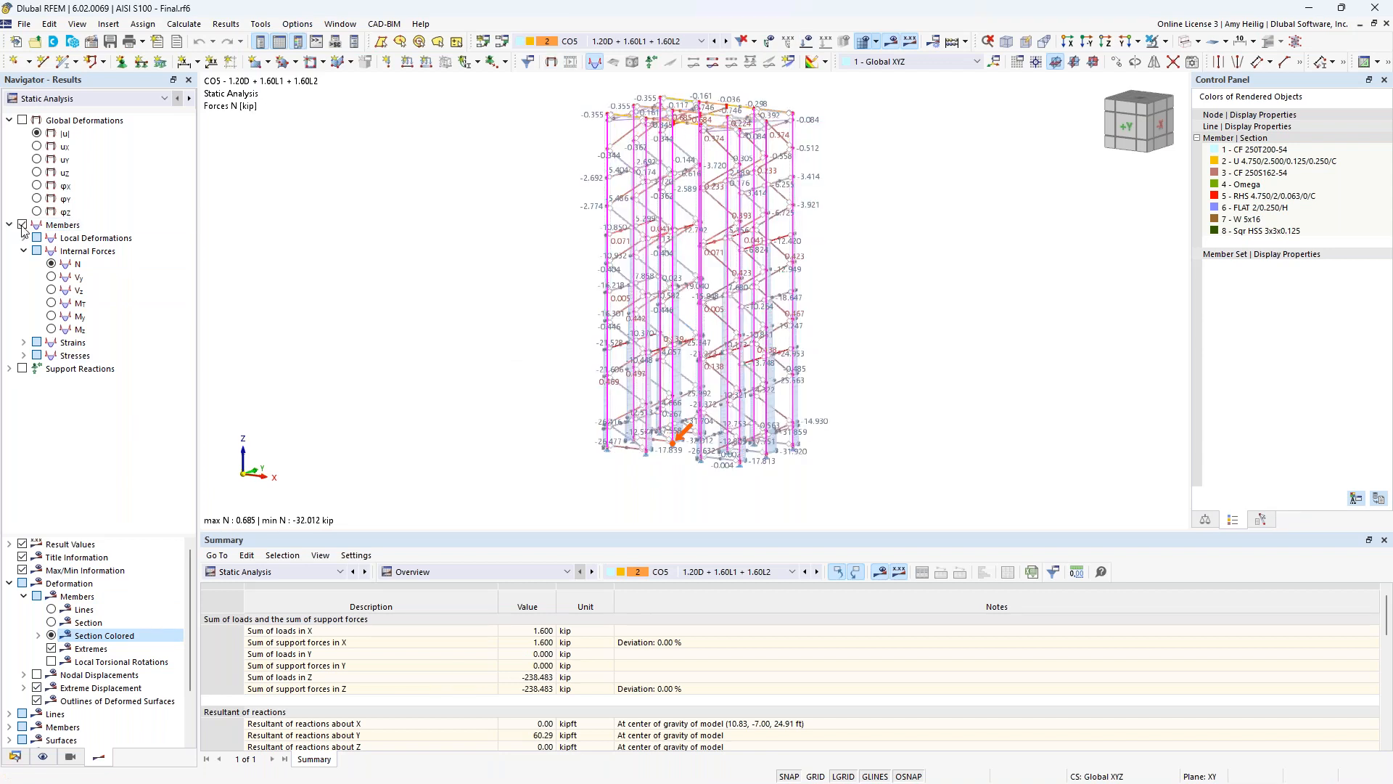
pyautogui.click(52, 290)
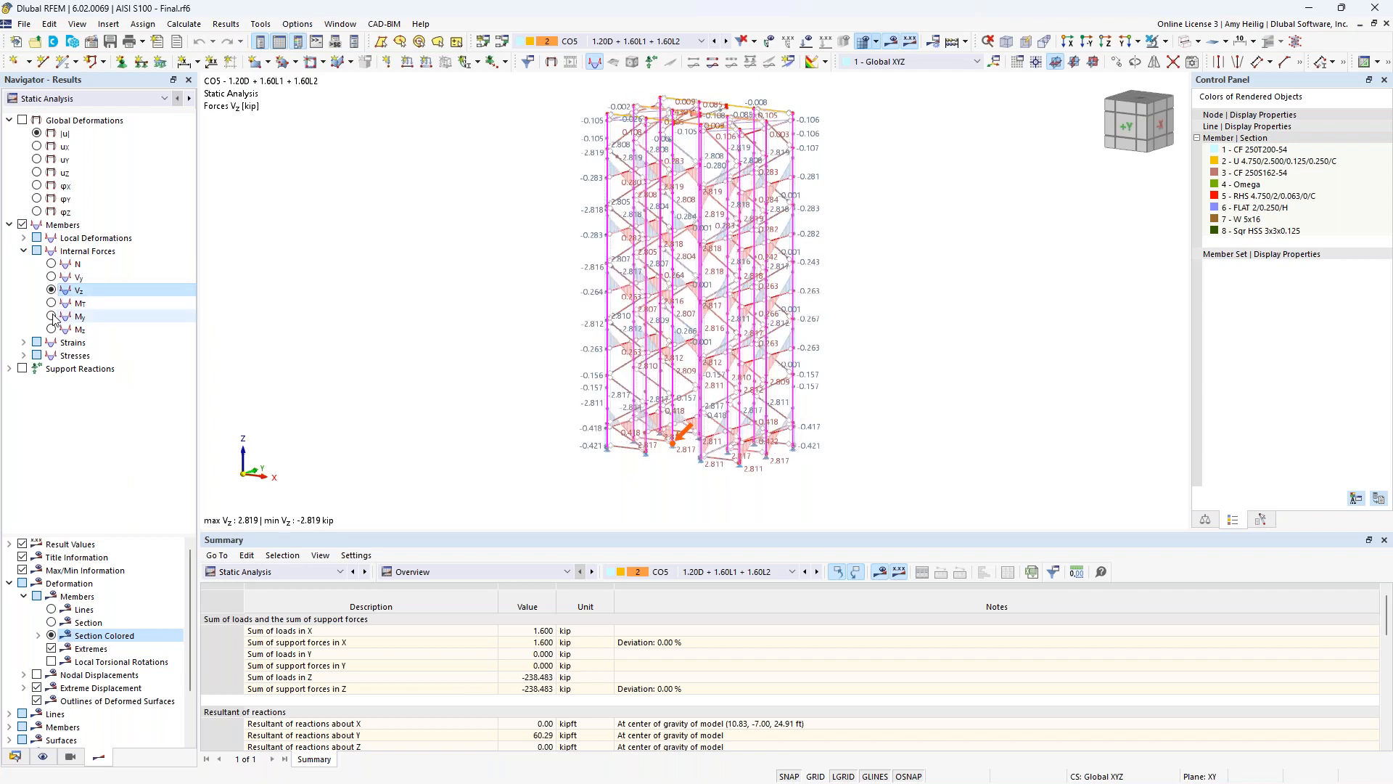
pyautogui.click(51, 317)
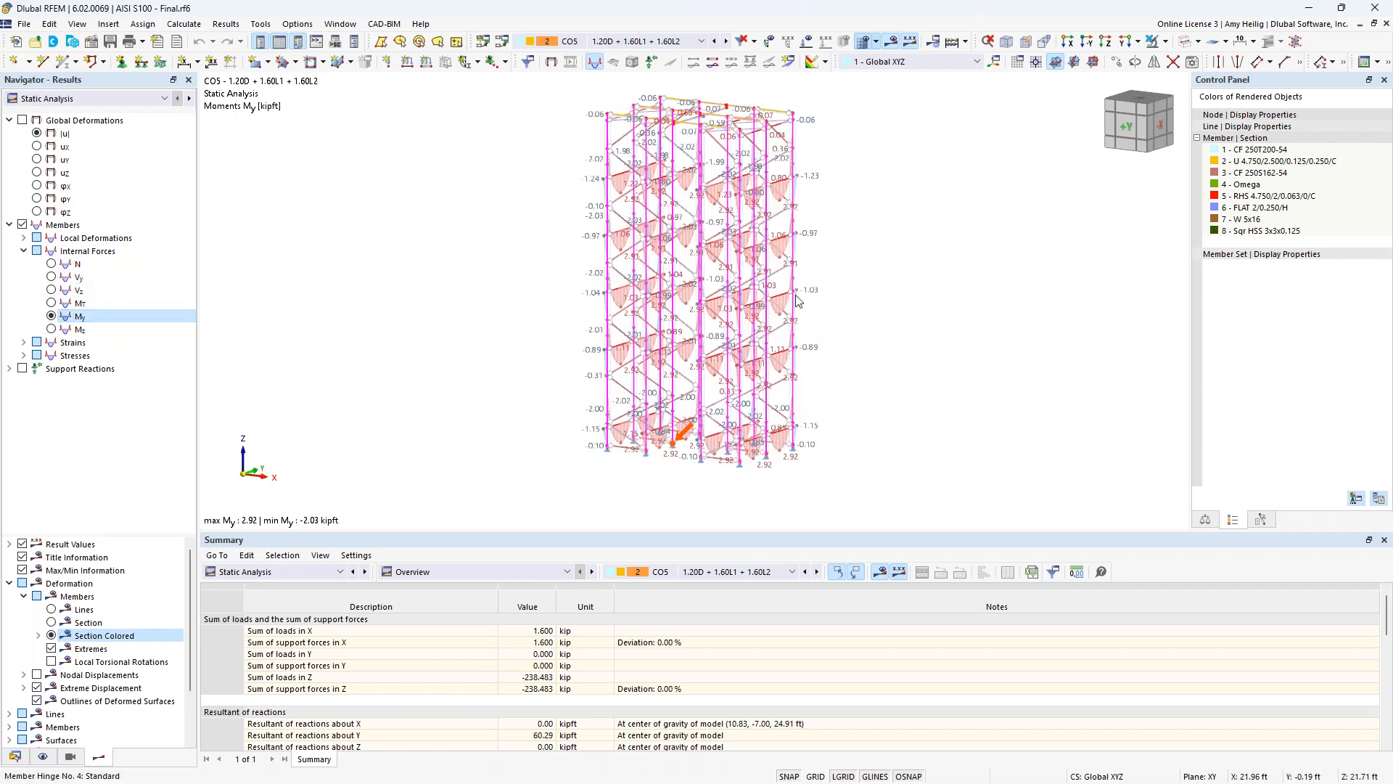
# - Open the result diagrams for a horizontal beam at the rack's mid-height and add the N and Vz internal force diagrams
pyautogui.scroll(5, 799, 291)
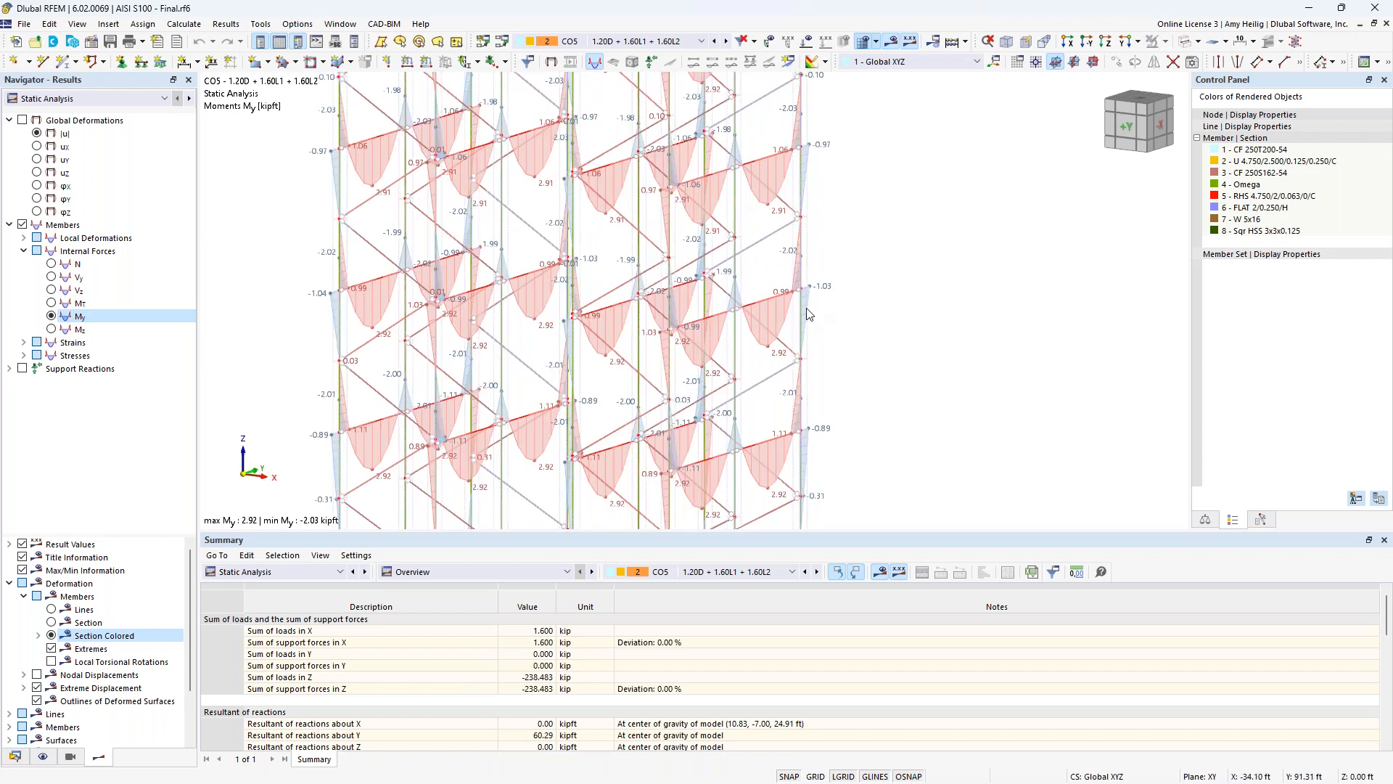
pyautogui.rightClick(775, 299)
pyautogui.moveTo(1081, 348)
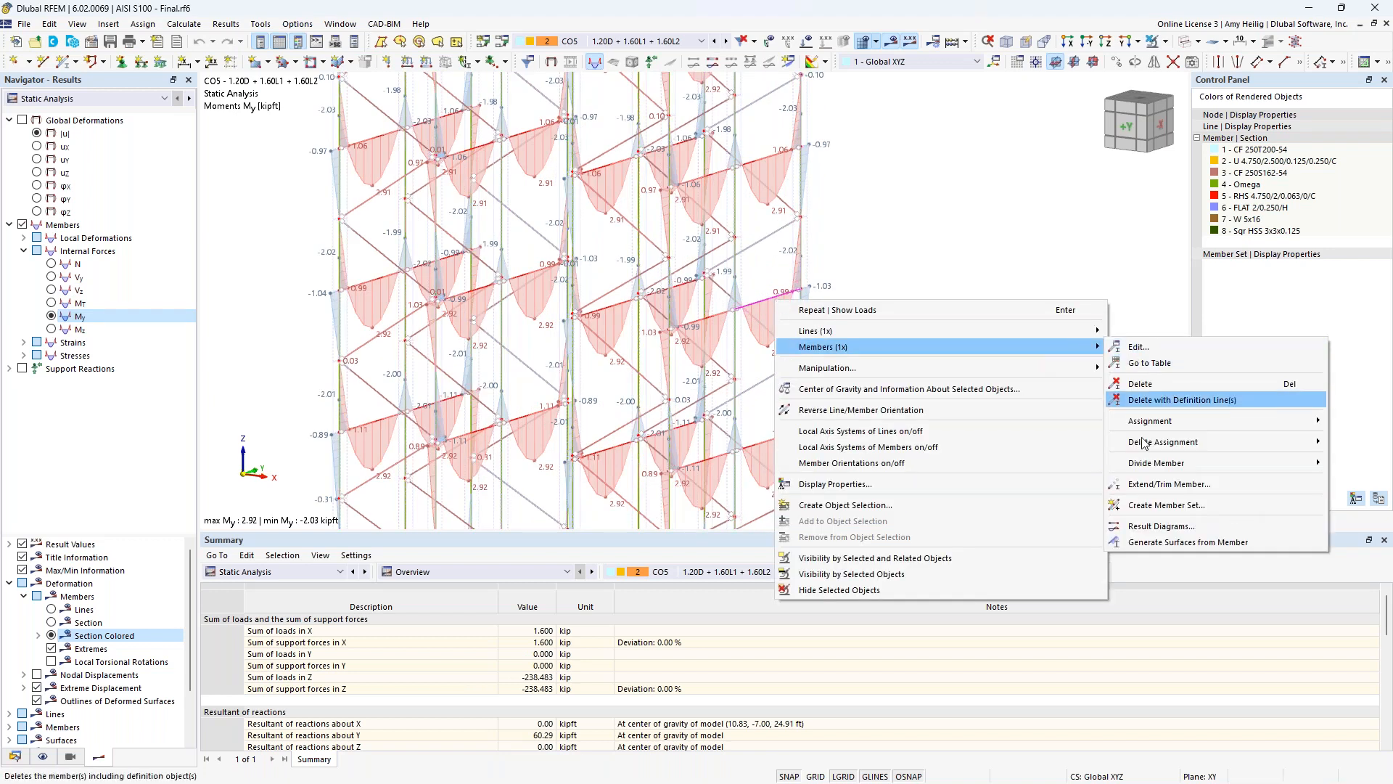
pyautogui.click(1149, 530)
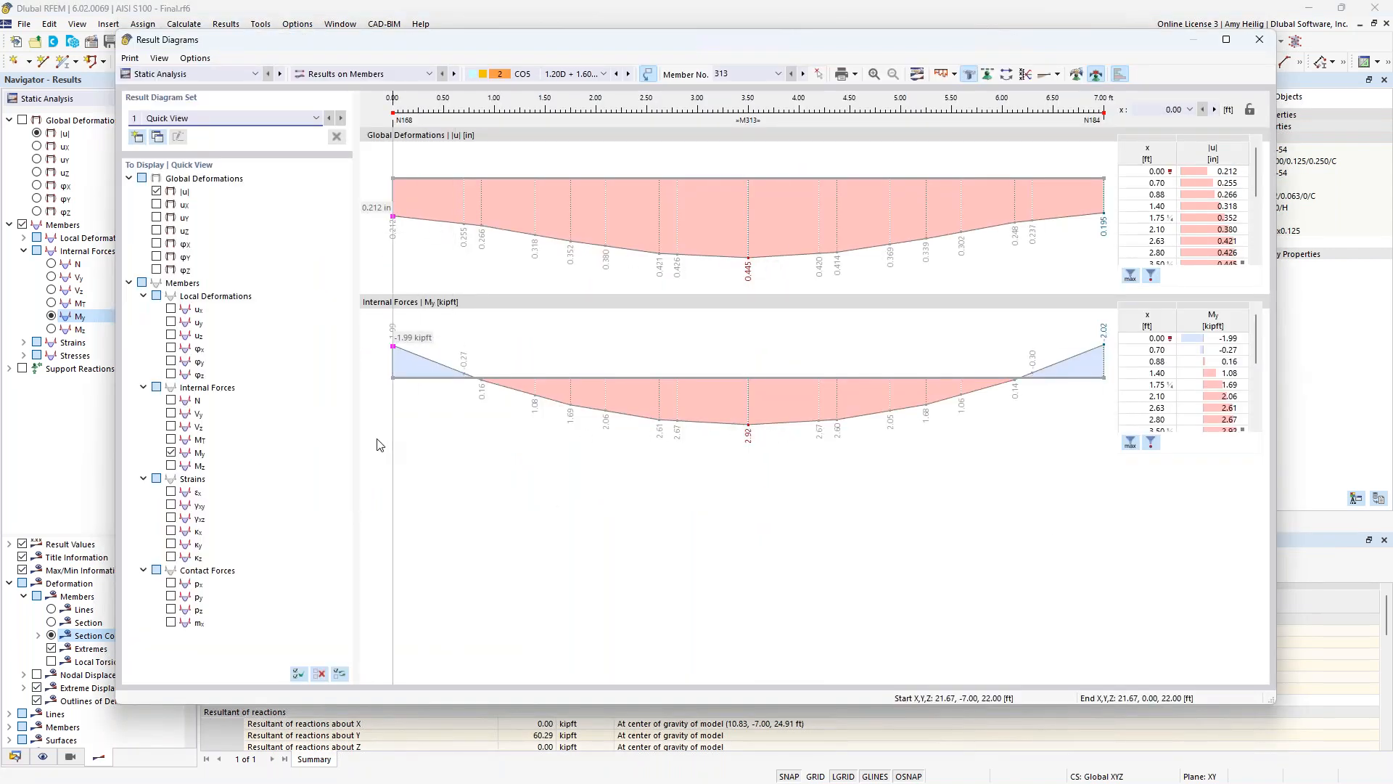
pyautogui.click(171, 400)
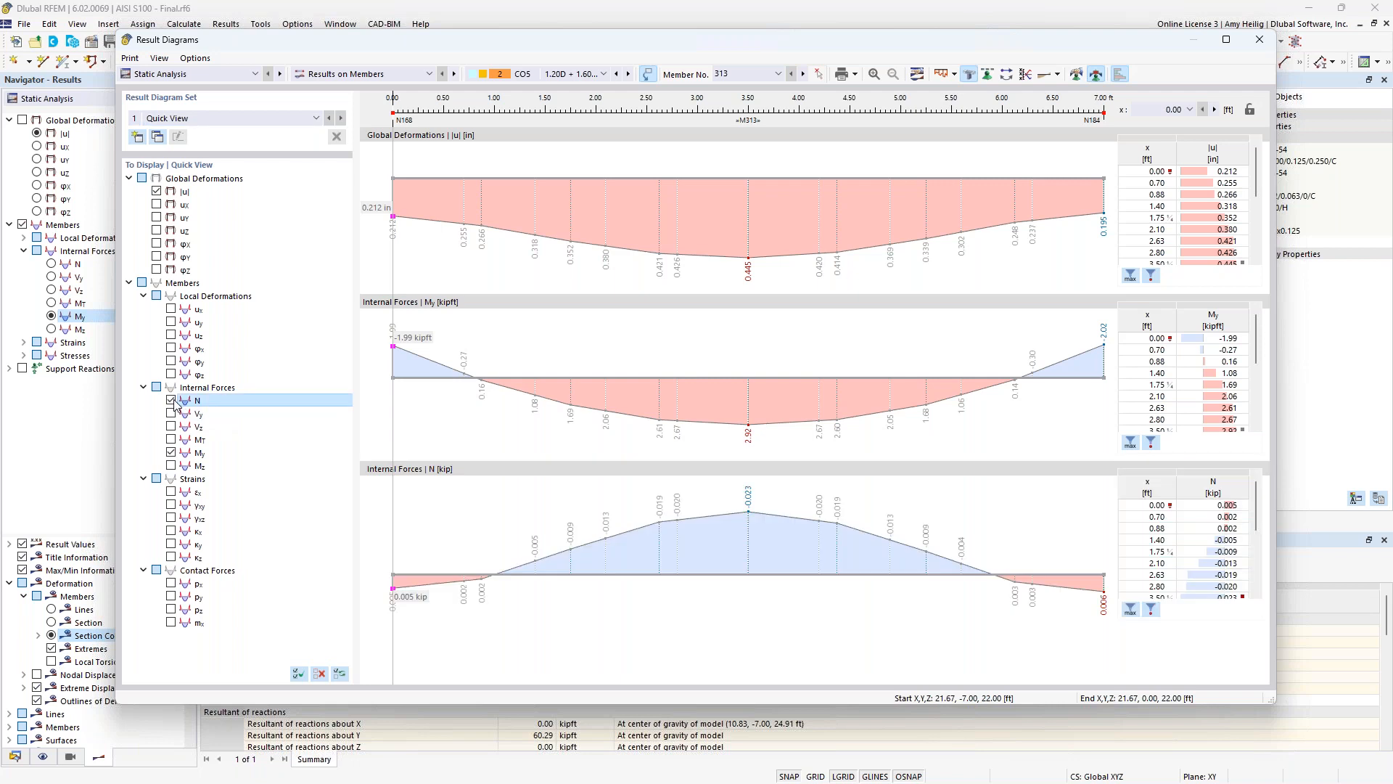
pyautogui.click(171, 426)
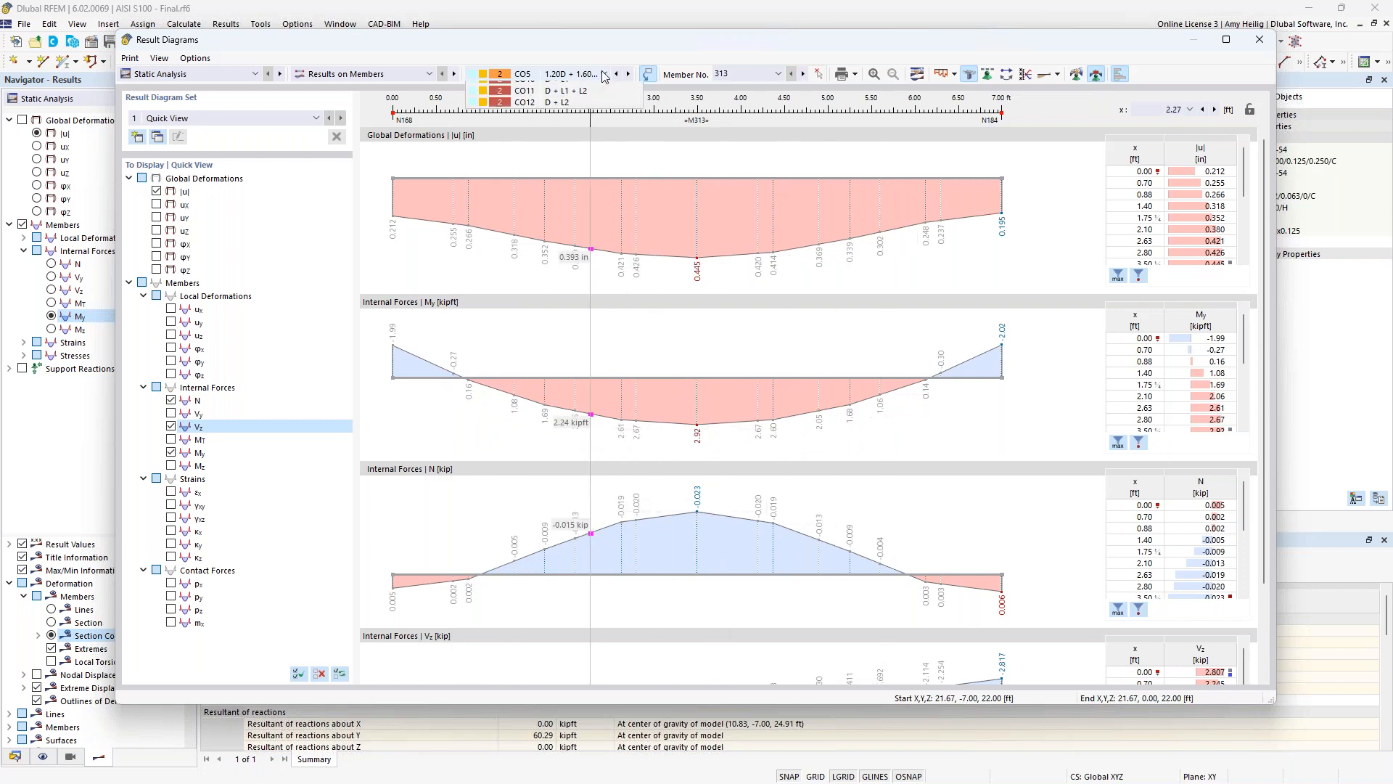
# - Switch the beam's result diagrams to load combination CO3, review them and close the diagrams
pyautogui.click(577, 73)
pyautogui.click(581, 132)
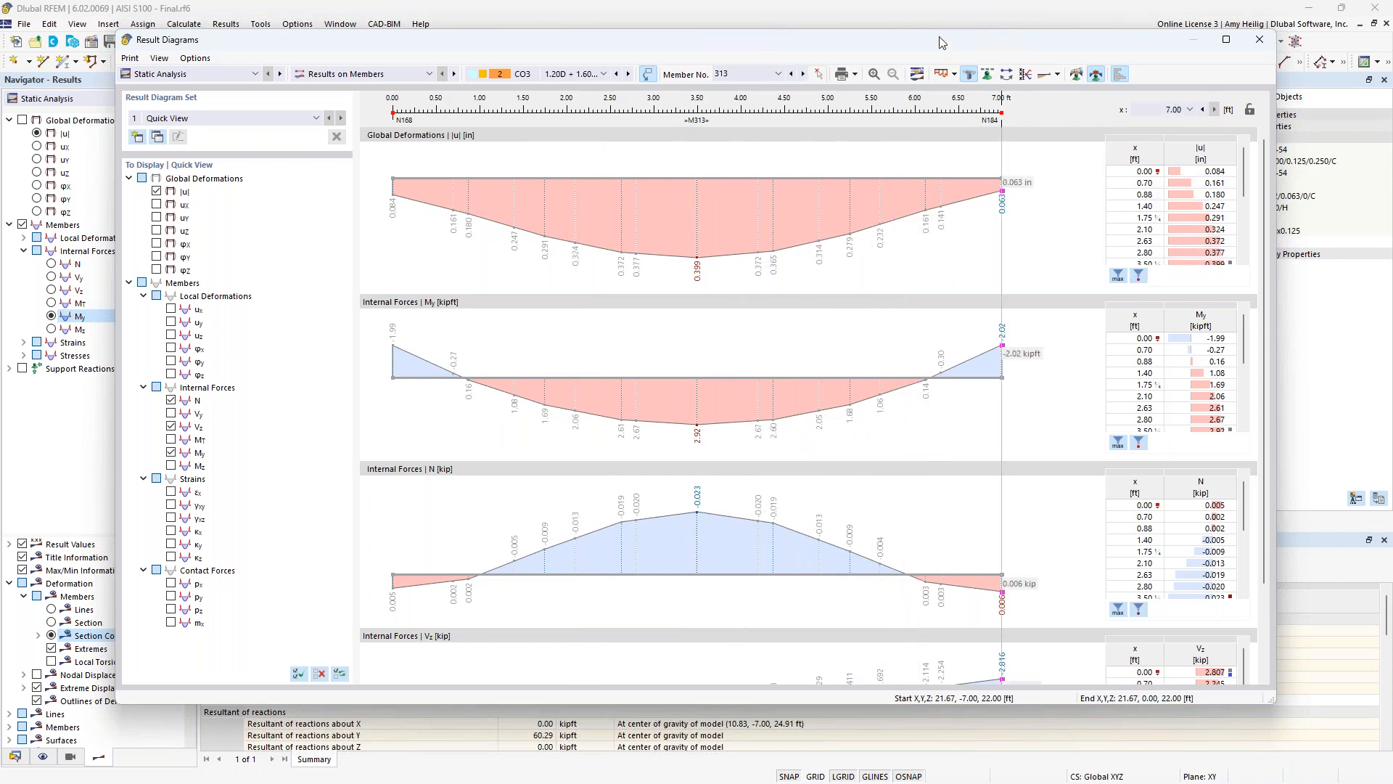
pyautogui.moveTo(887, 46); pyautogui.dragTo(850, 80)
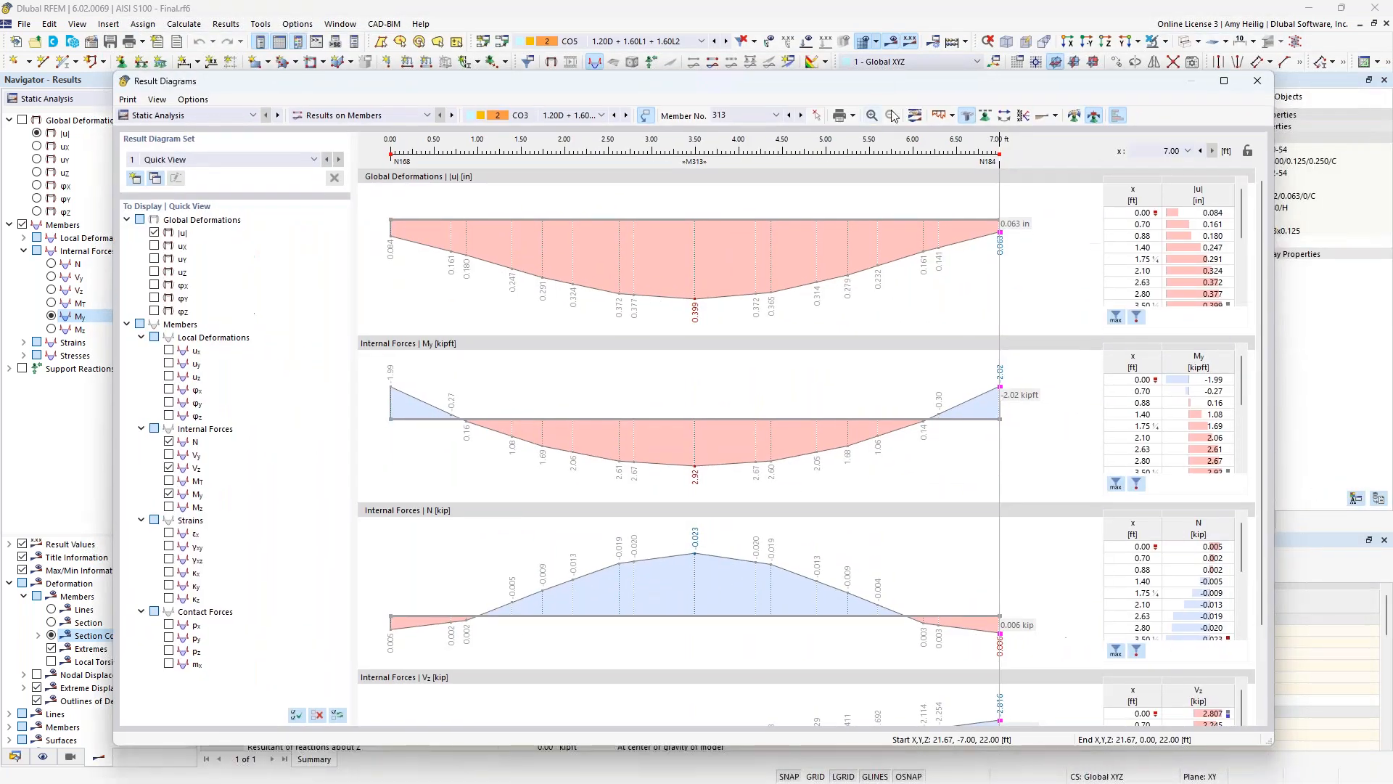
pyautogui.click(1257, 81)
# - List the static analysis internal forces by member in an enlarged results table, look through the first members and shrink the table again
pyautogui.scroll(-4, 876, 322)
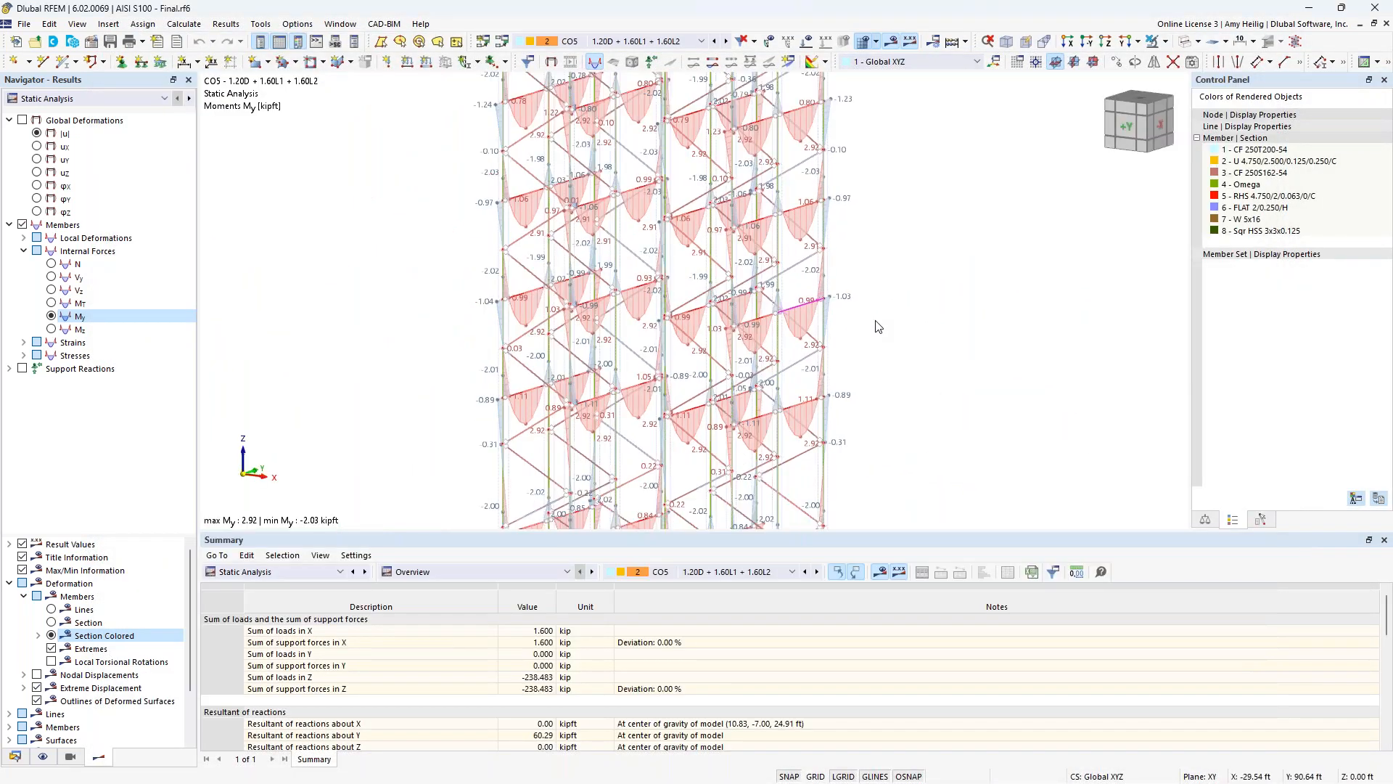
pyautogui.moveTo(873, 356); pyautogui.dragTo(800, 331, button='middle')
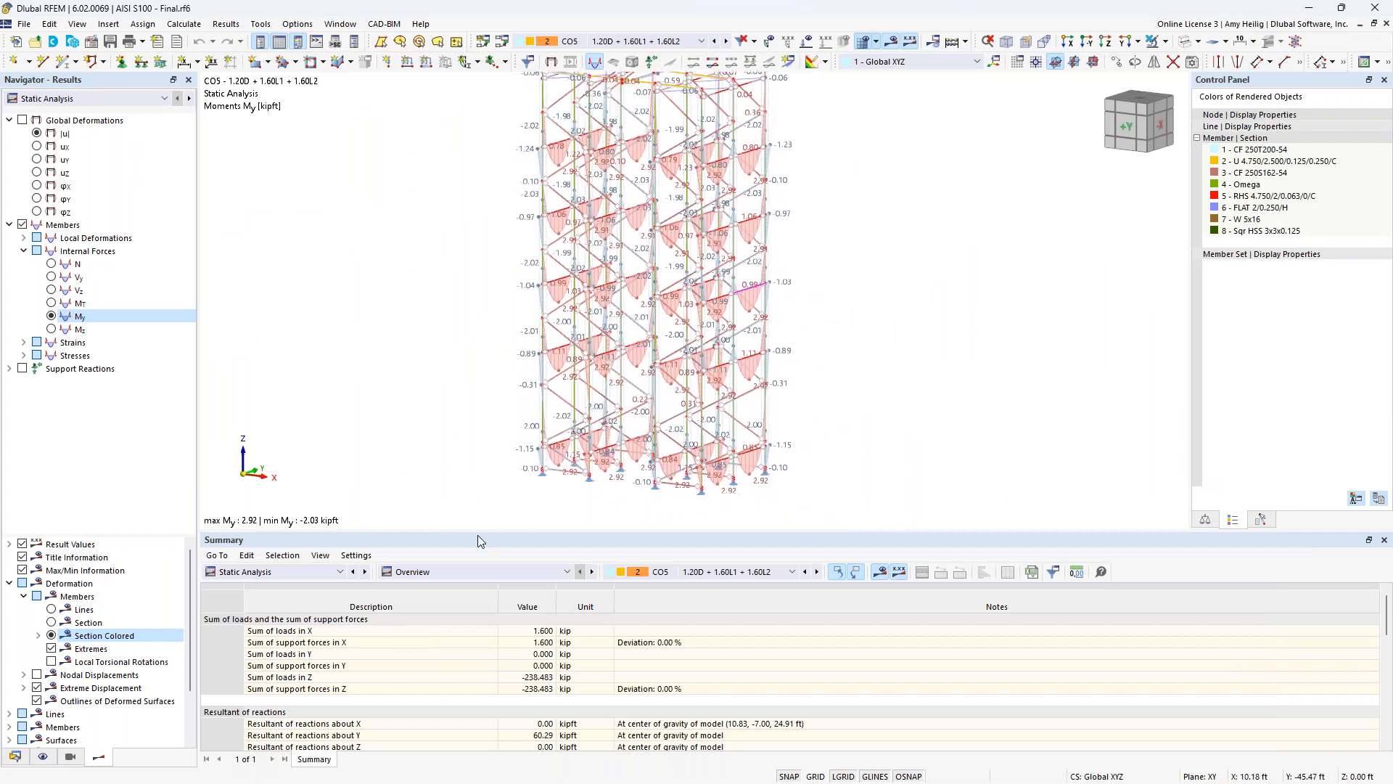
pyautogui.moveTo(477, 532); pyautogui.dragTo(471, 448)
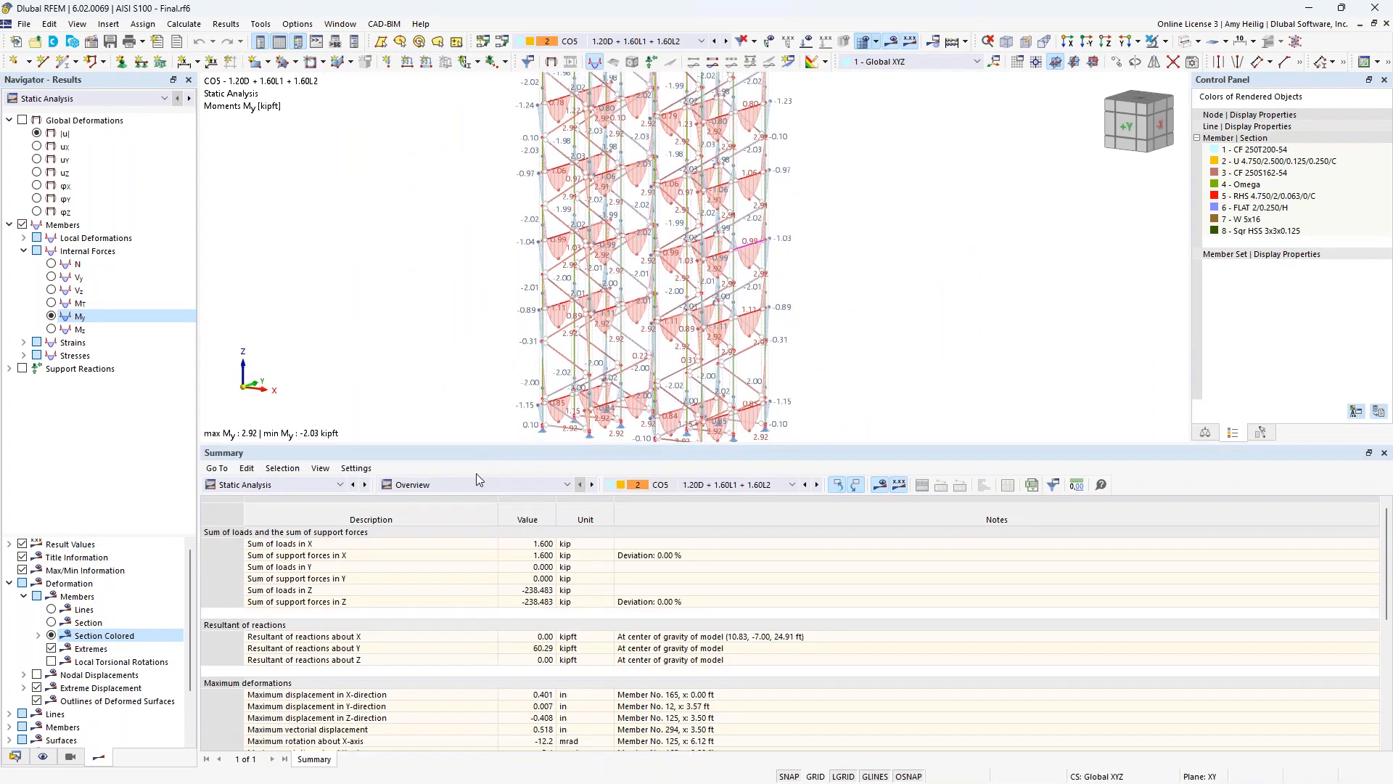
pyautogui.click(465, 485)
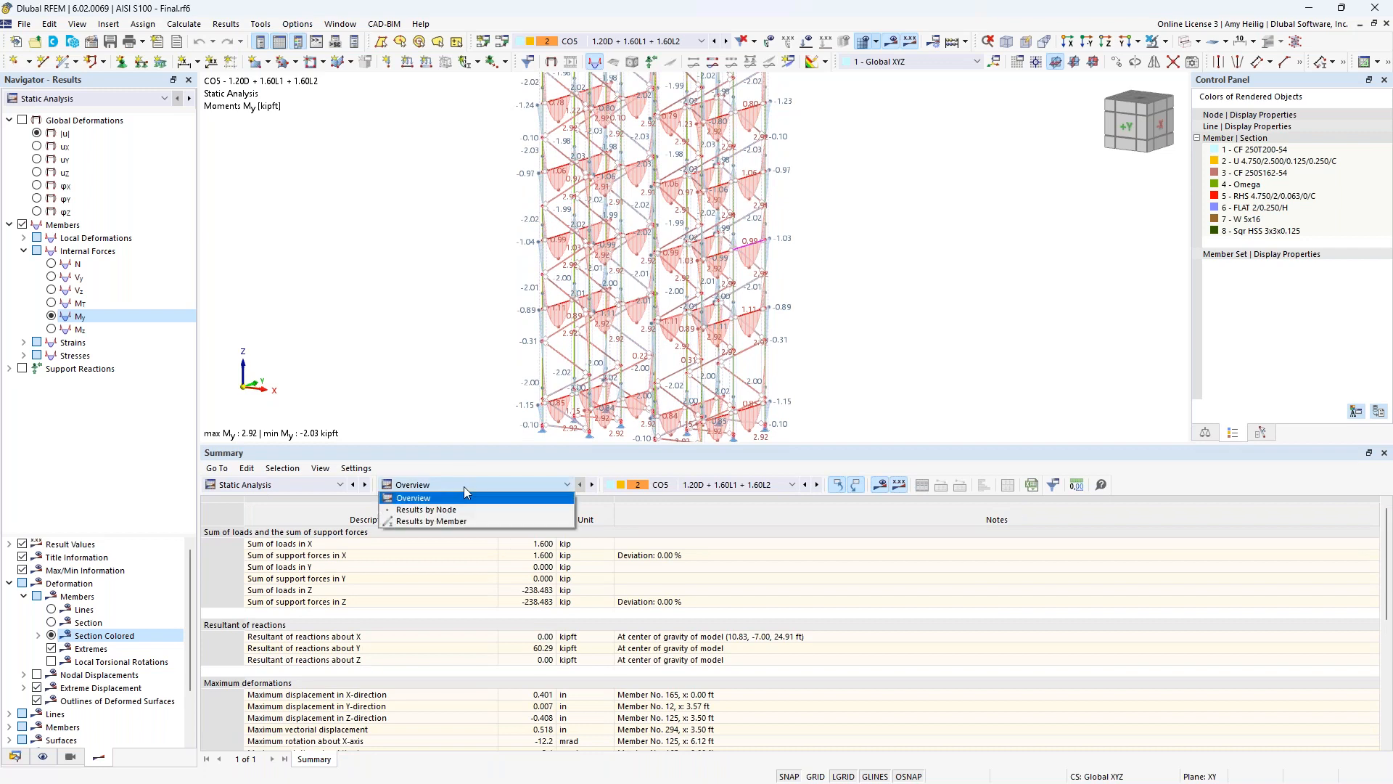
pyautogui.press('Escape')
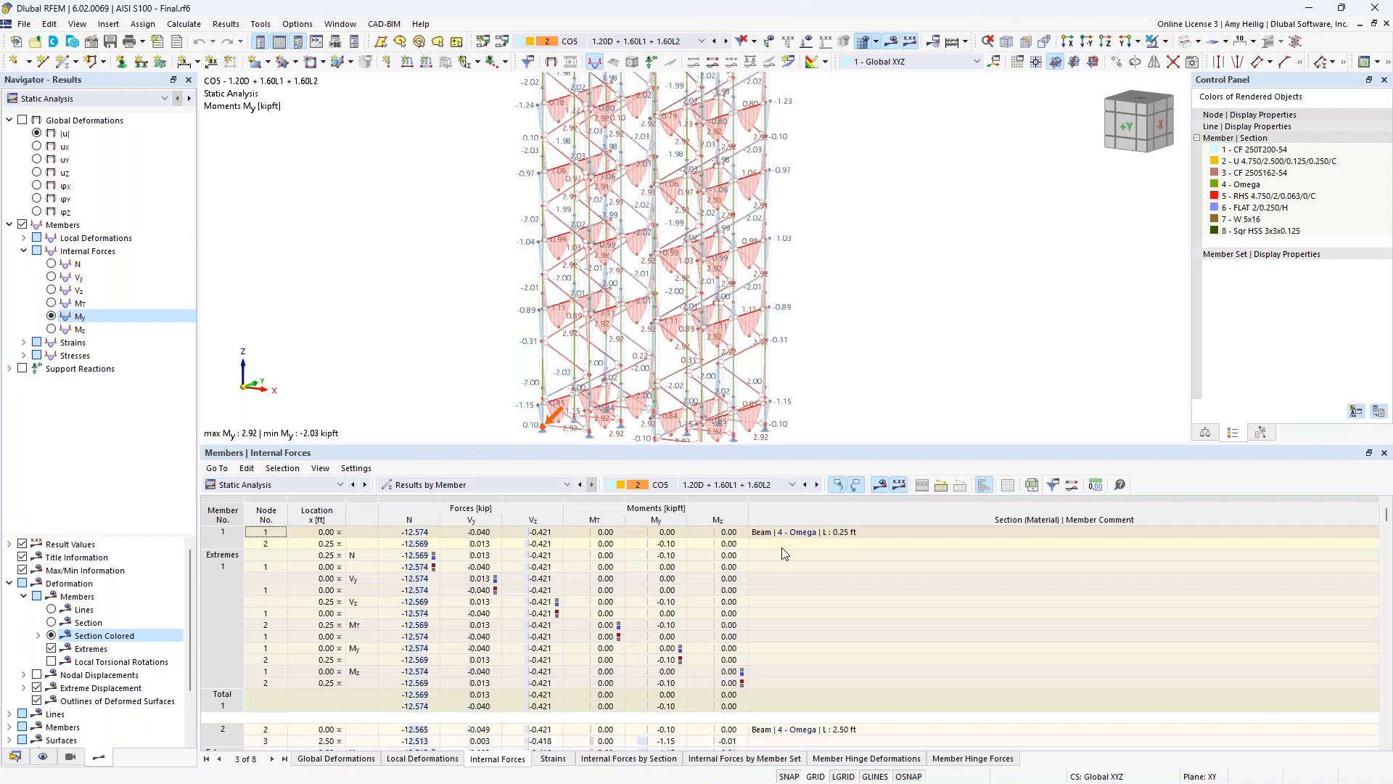
pyautogui.scroll(-5, 778, 572)
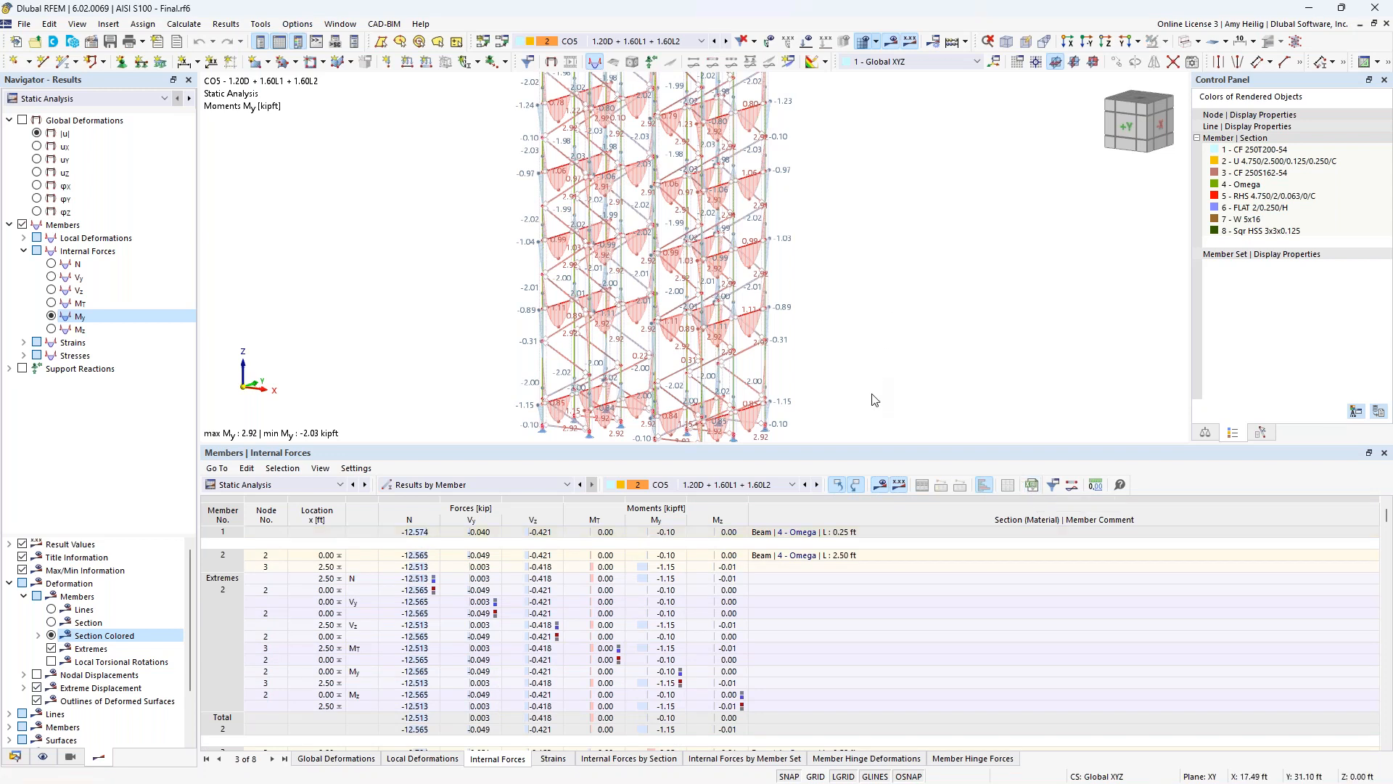
pyautogui.moveTo(862, 444); pyautogui.dragTo(864, 550)
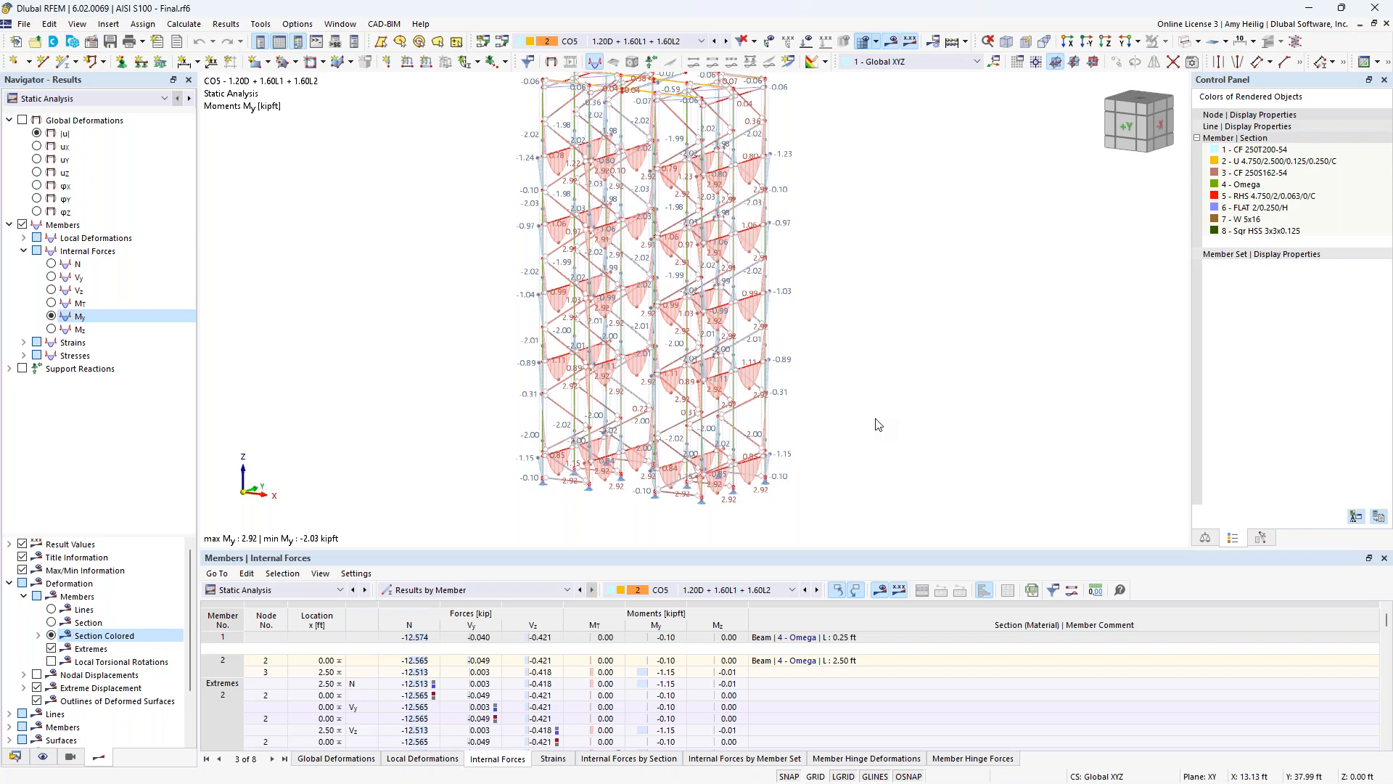
# - Switch to the PowerPoint slide show at the Web Crippling Design slide
pyautogui.press('super+Tab')
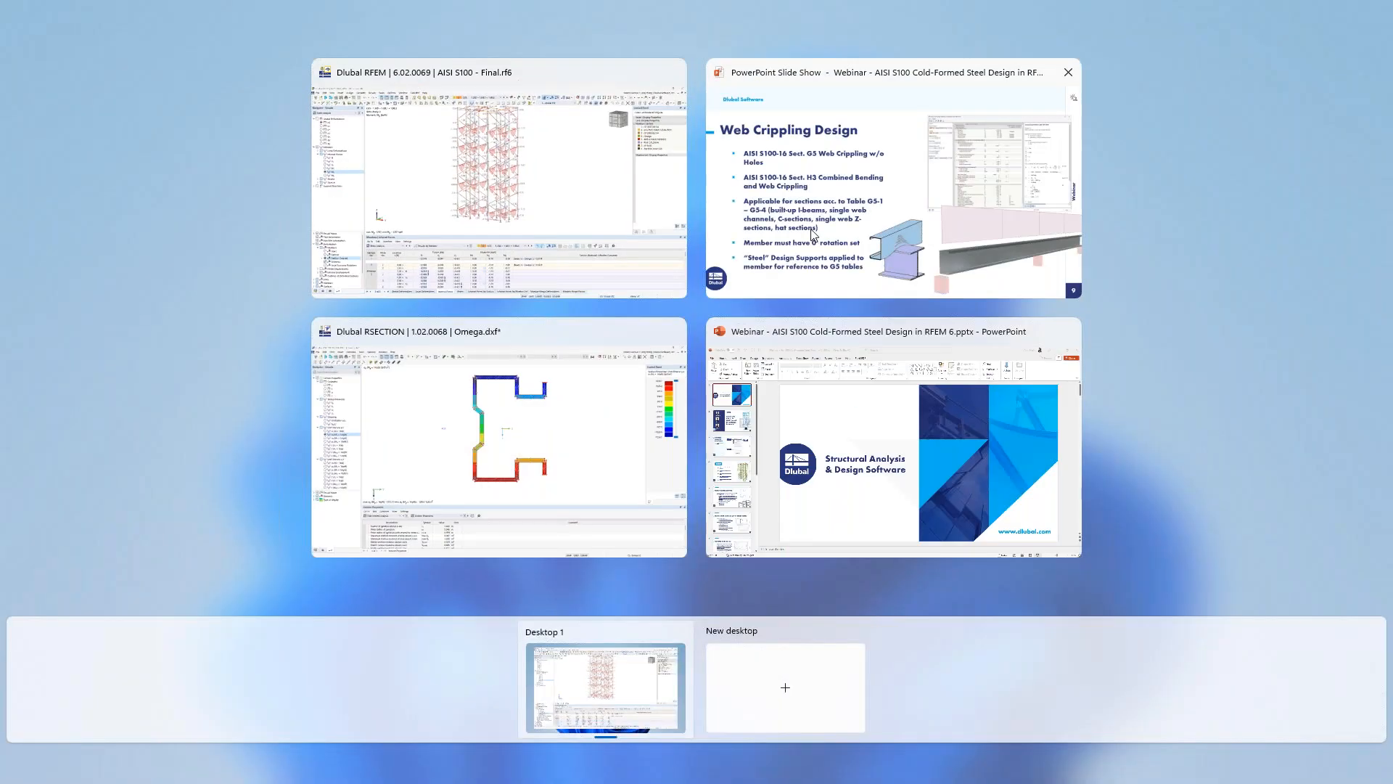
pyautogui.click(814, 235)
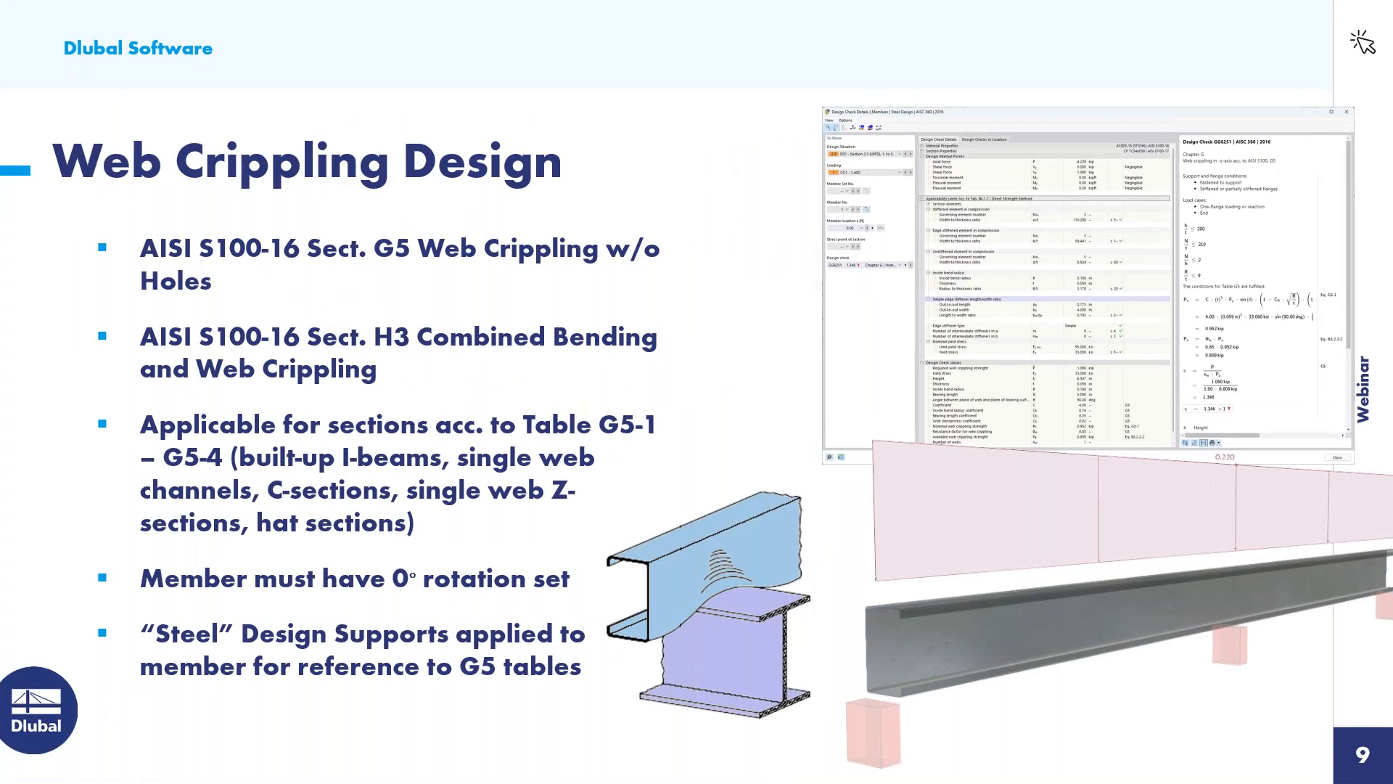
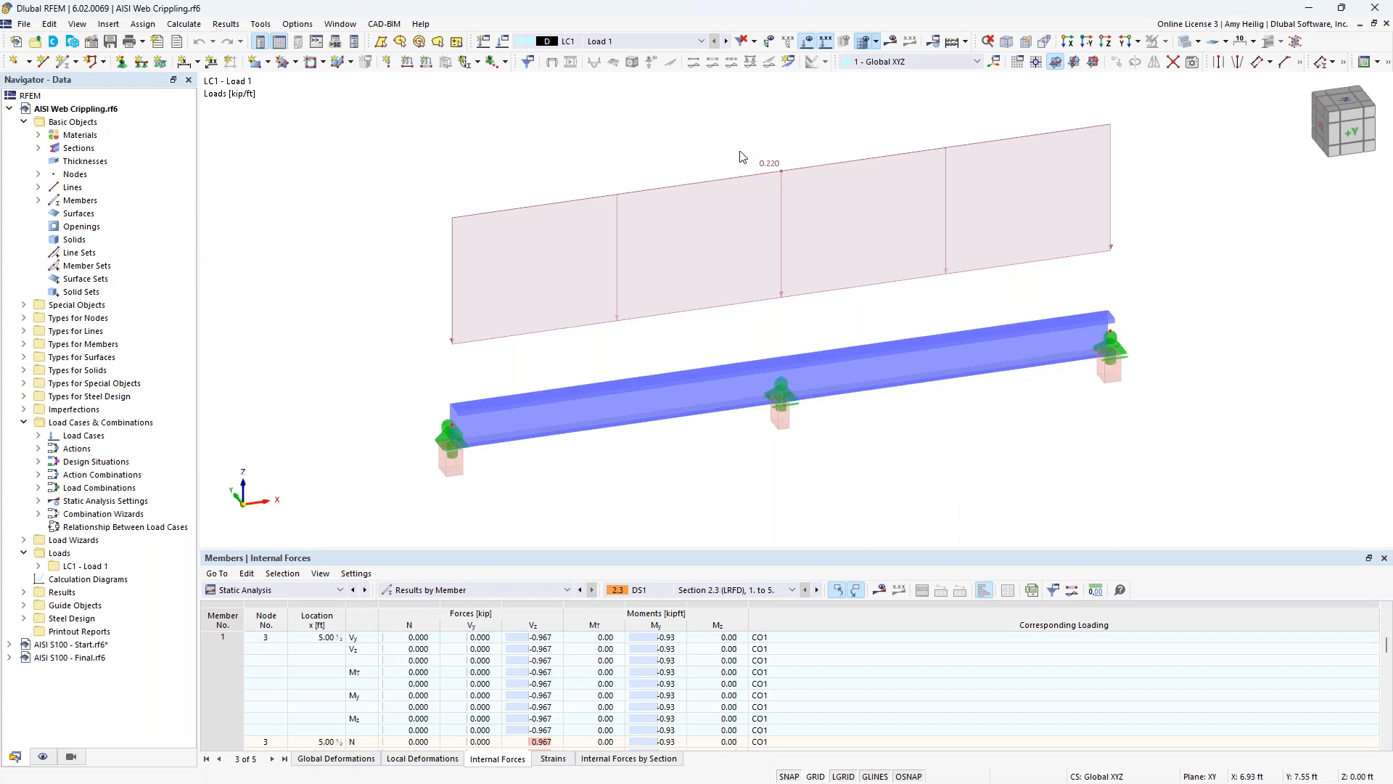
# - Open the C-section beam in the AISI Web Crippling model for editing and show its design supports and deflection settings
pyautogui.click(689, 403)
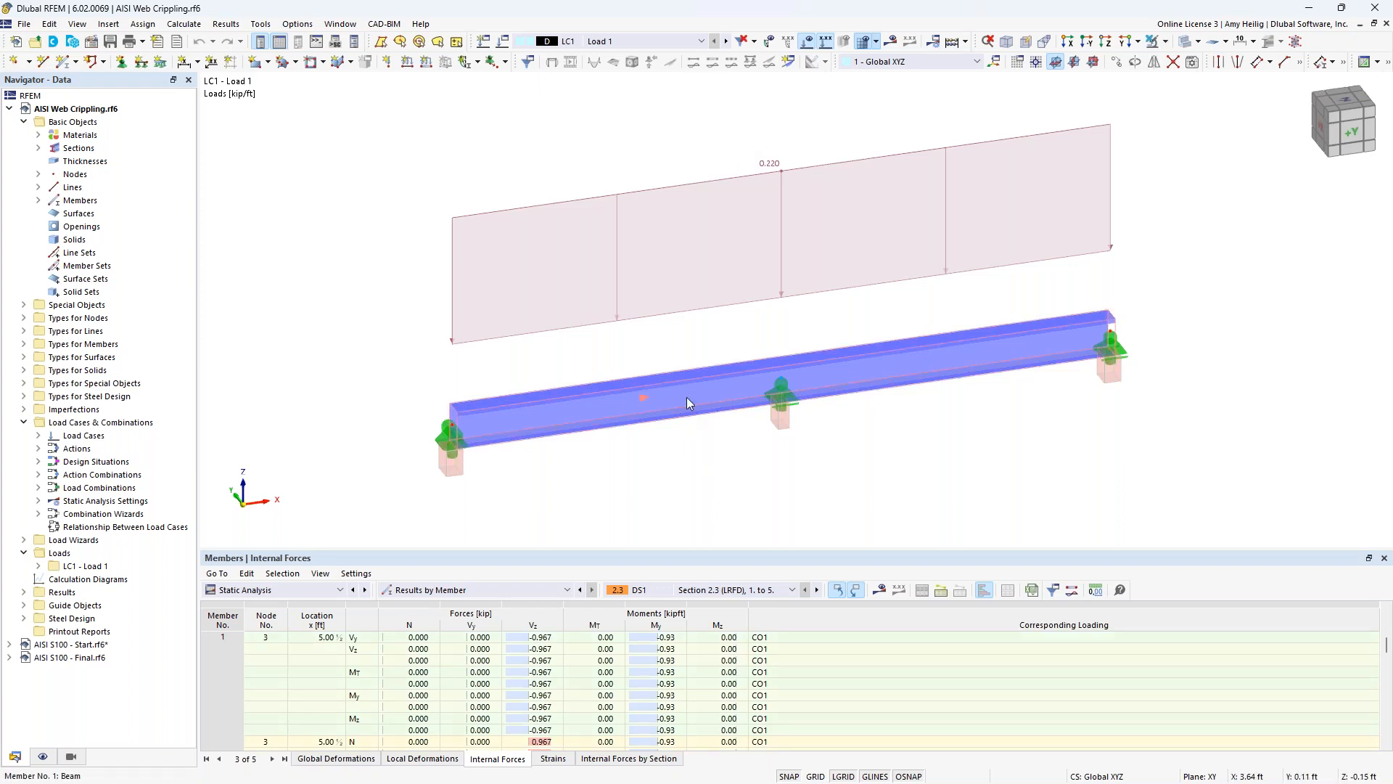
pyautogui.doubleClick(687, 399)
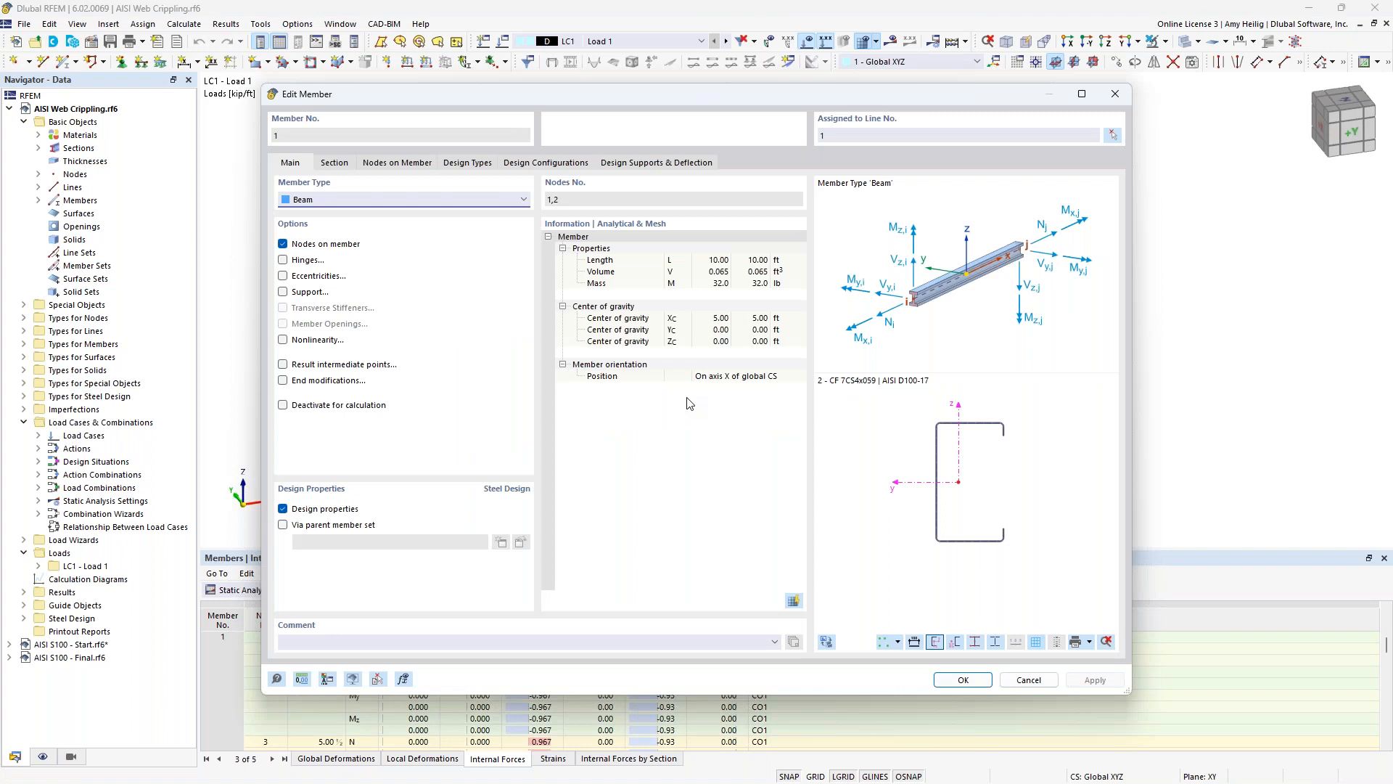
pyautogui.click(648, 165)
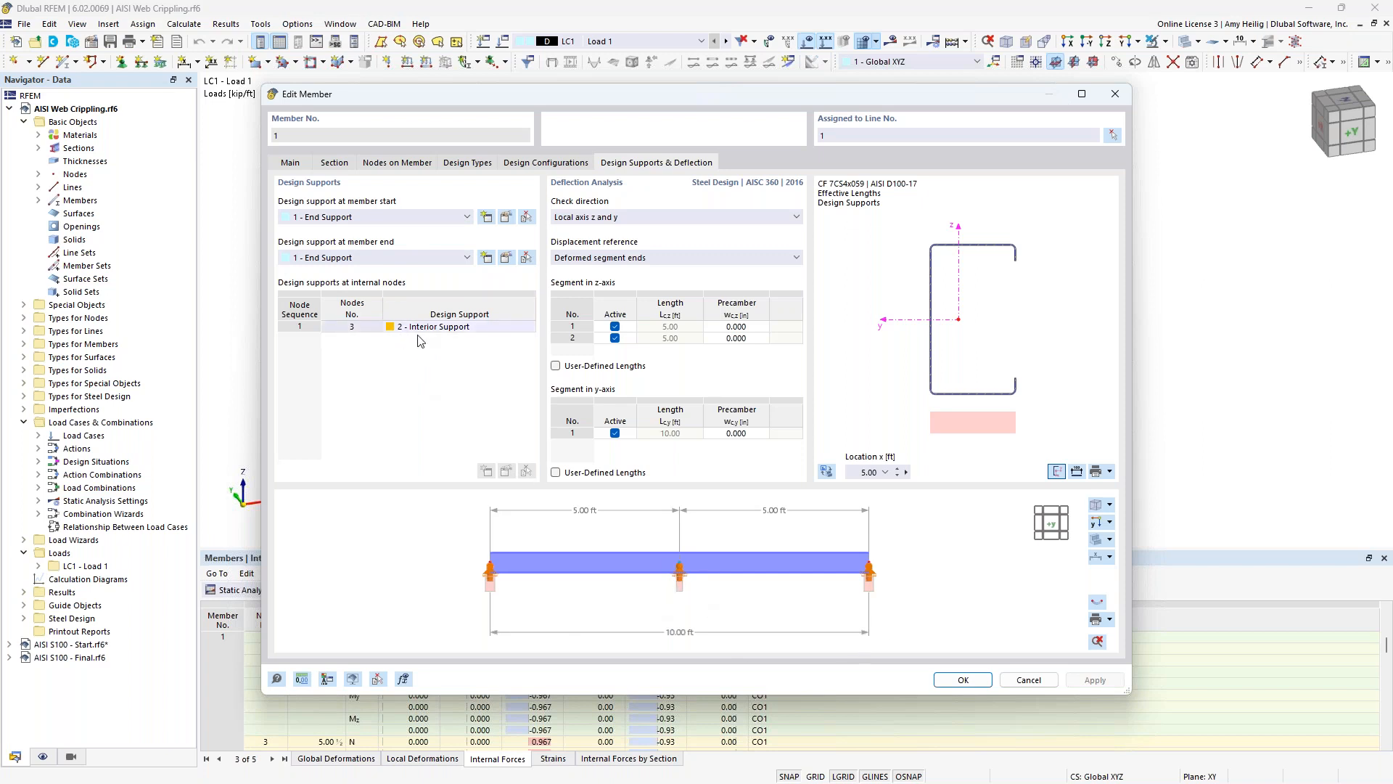
# - Review the End Support's available types and support width, compare the Interior Support definition, and leave the design supports without changes
pyautogui.click(506, 218)
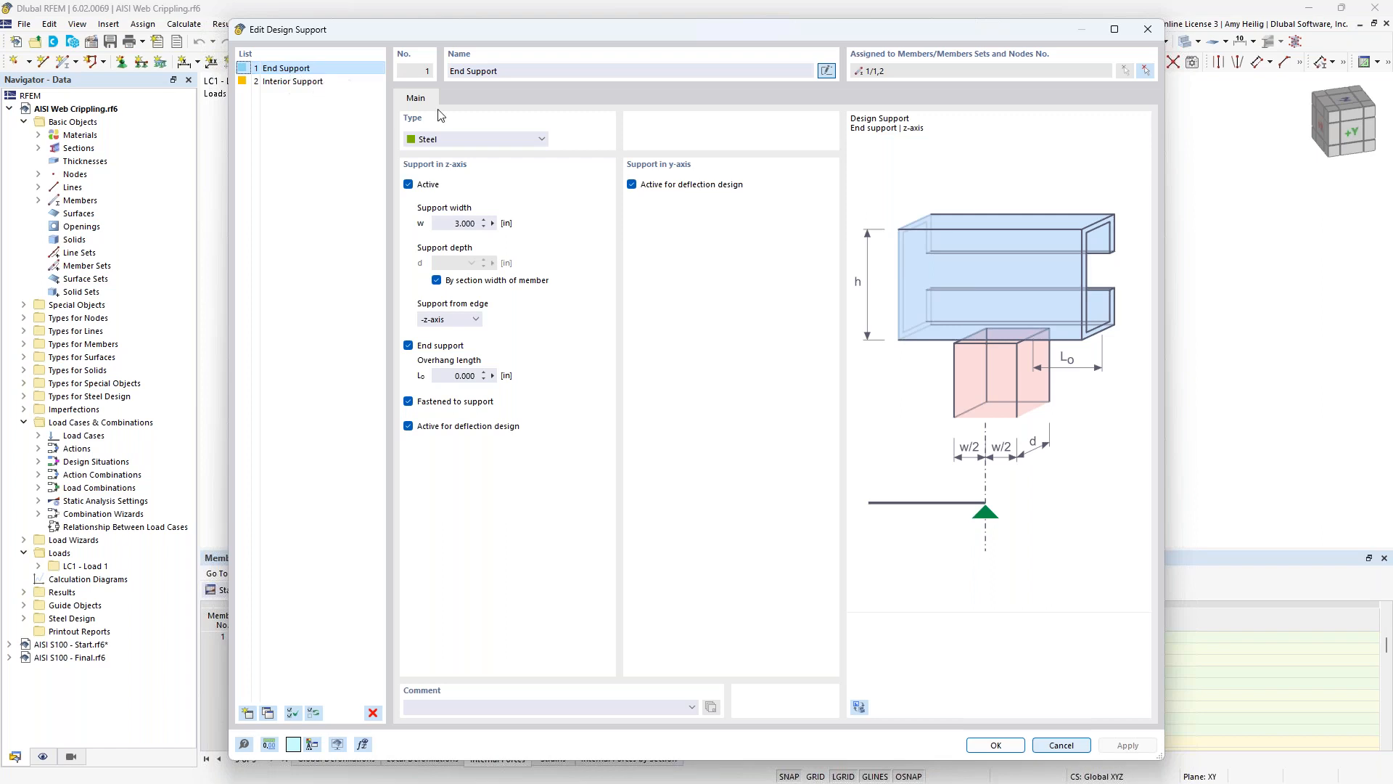
pyautogui.click(506, 140)
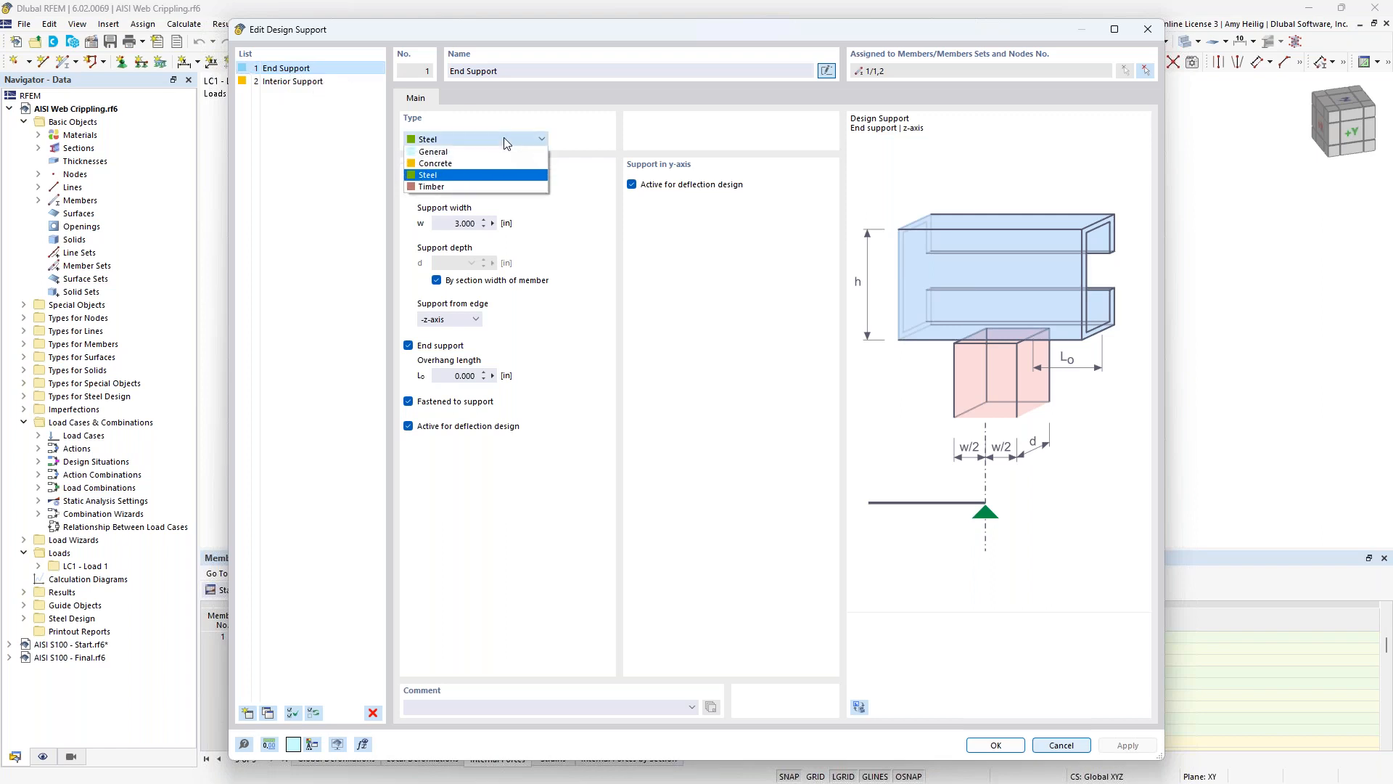
pyautogui.click(450, 179)
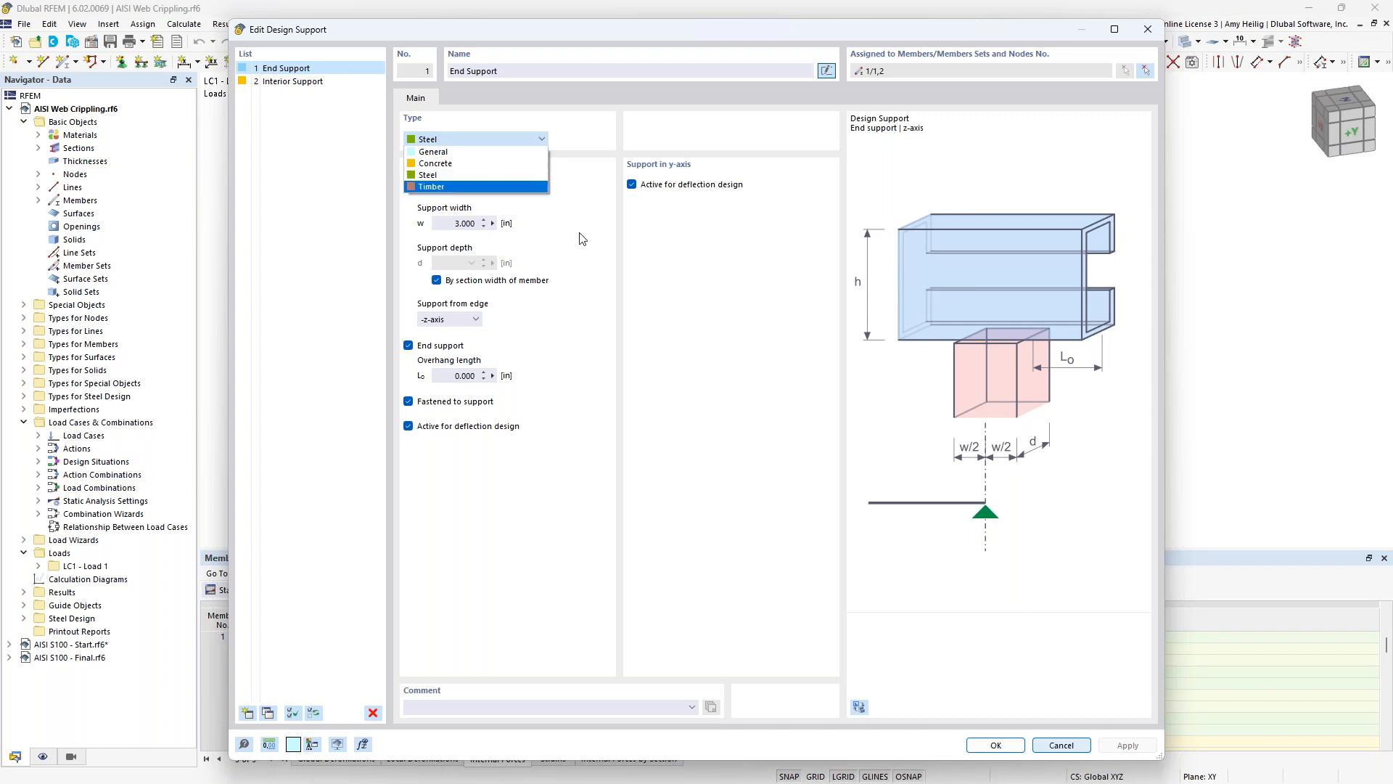
pyautogui.click(451, 224)
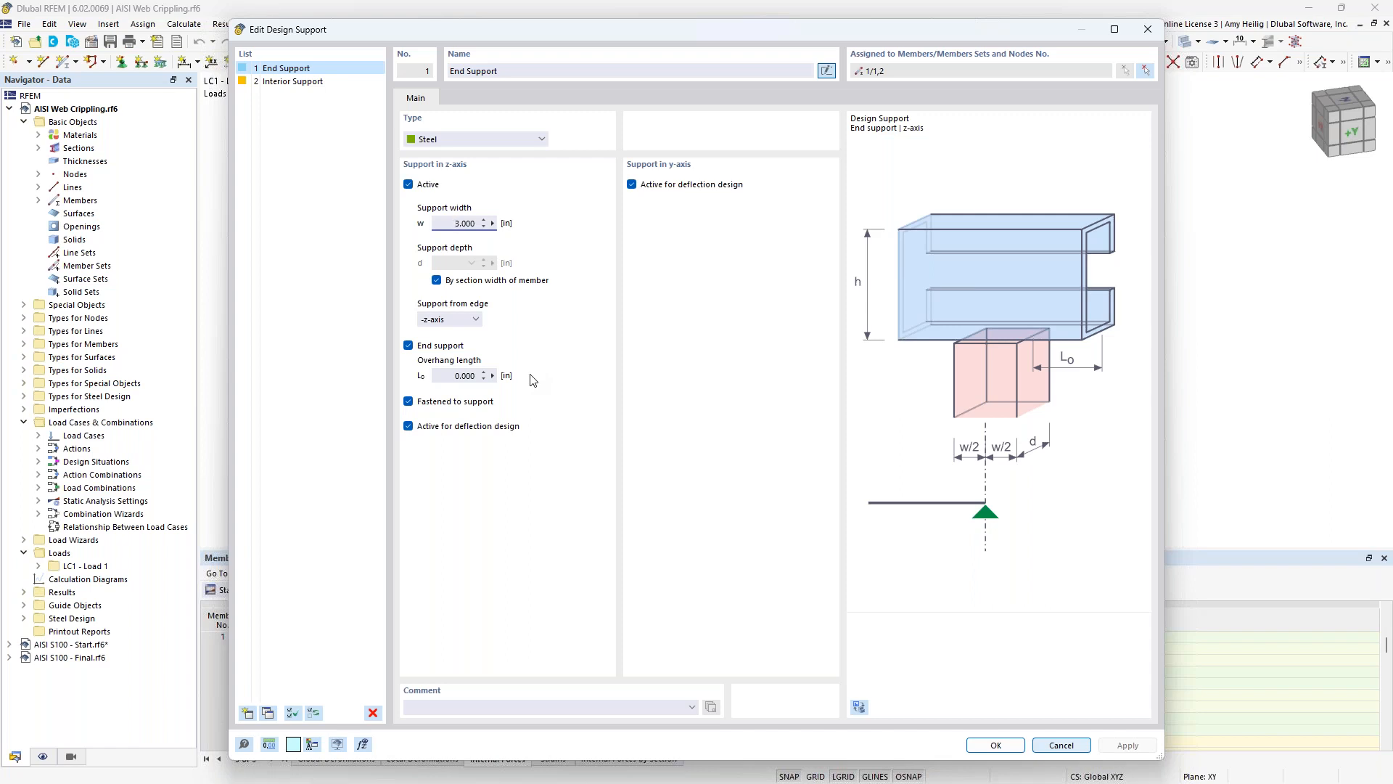
pyautogui.click(320, 83)
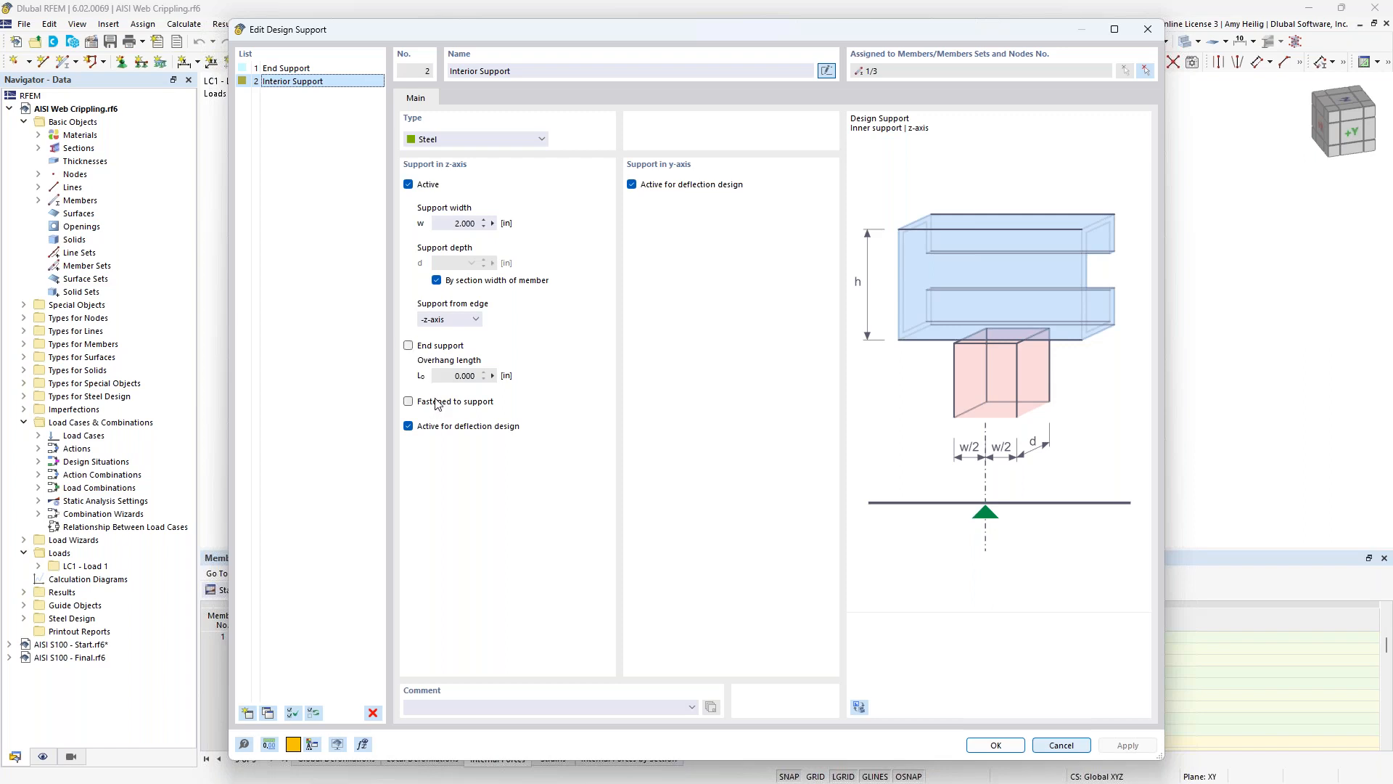
pyautogui.click(1061, 745)
# - View the design supports available for the member start, keep End Support, and cancel the member edit
pyautogui.click(394, 217)
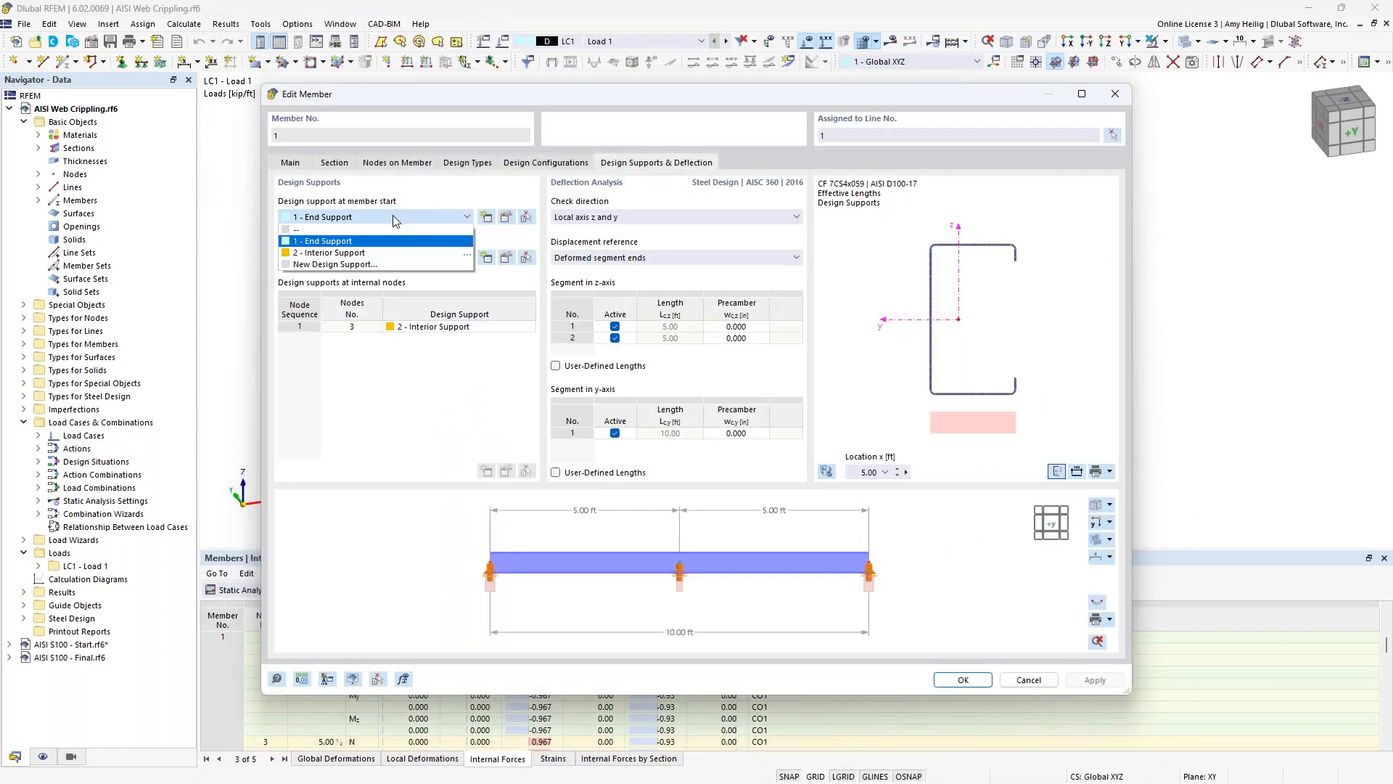
pyautogui.click(385, 242)
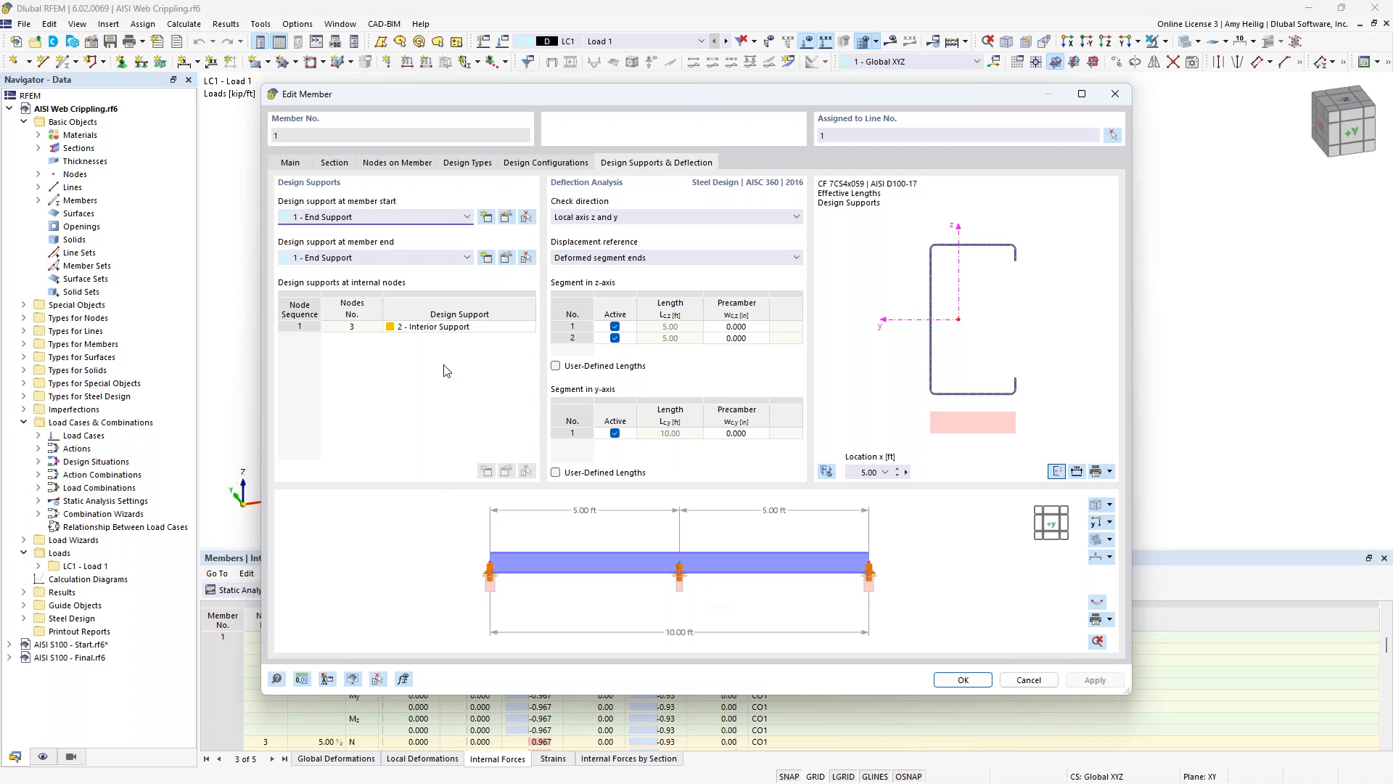
pyautogui.click(1028, 680)
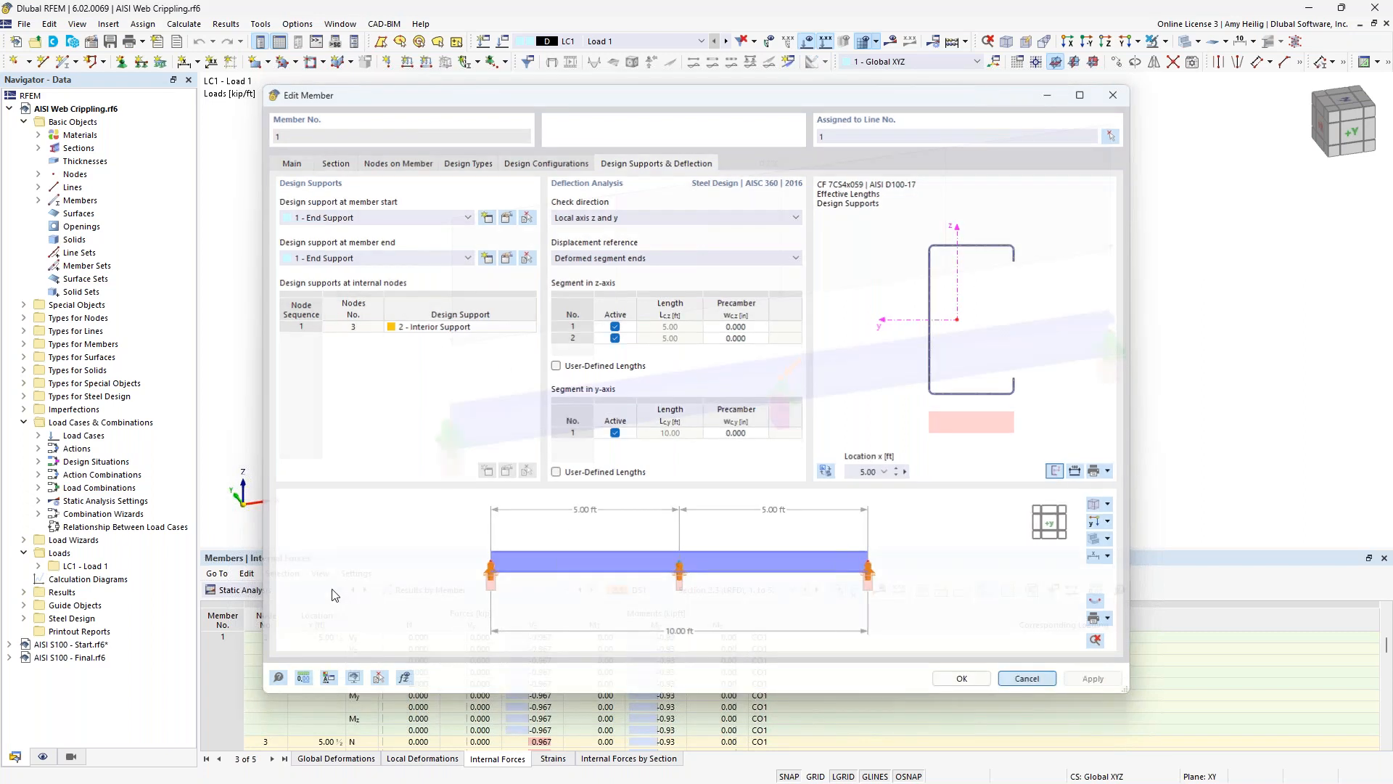
# - Switch the results table to the Steel Design ratios on members by section and enlarge it below the beam model
pyautogui.click(330, 590)
pyautogui.click(245, 683)
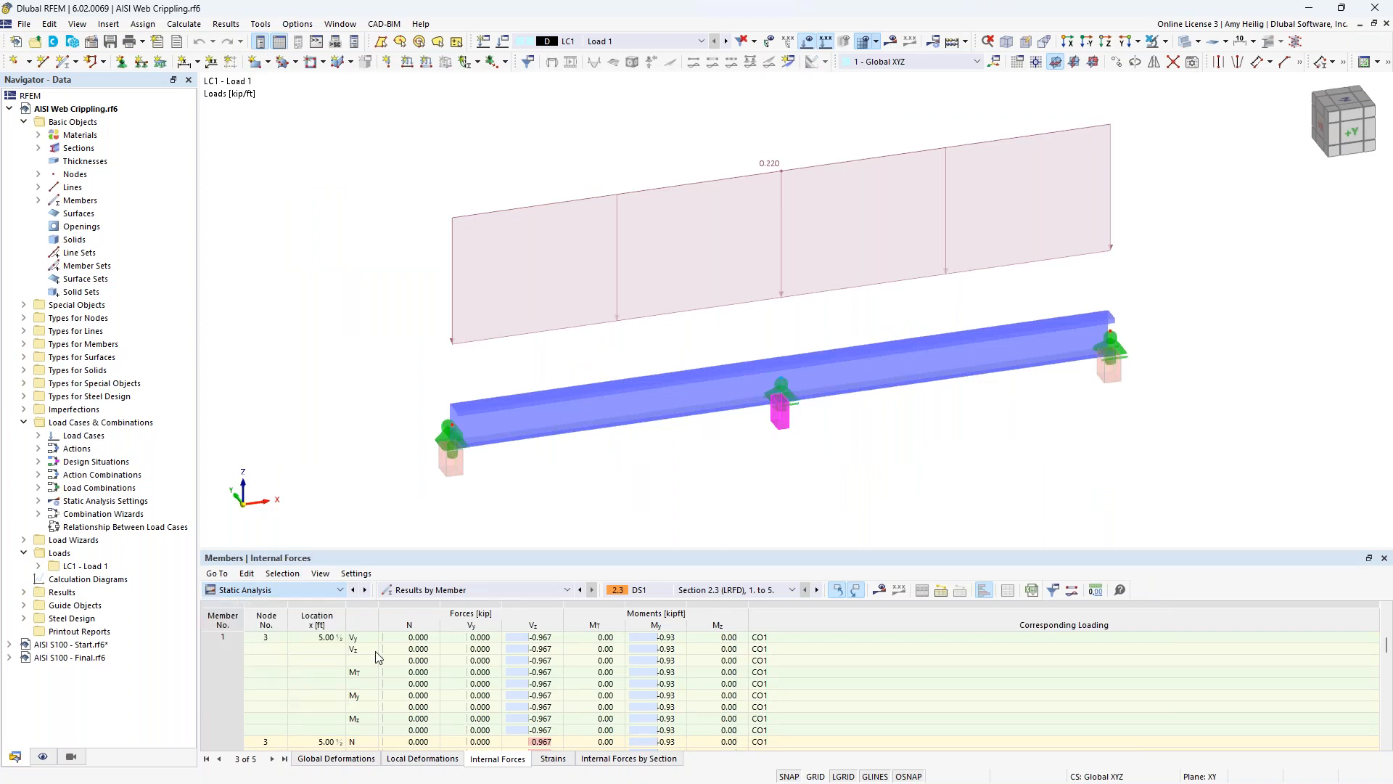
pyautogui.moveTo(528, 550); pyautogui.dragTo(529, 478)
pyautogui.moveTo(612, 457); pyautogui.dragTo(608, 380, button='middle')
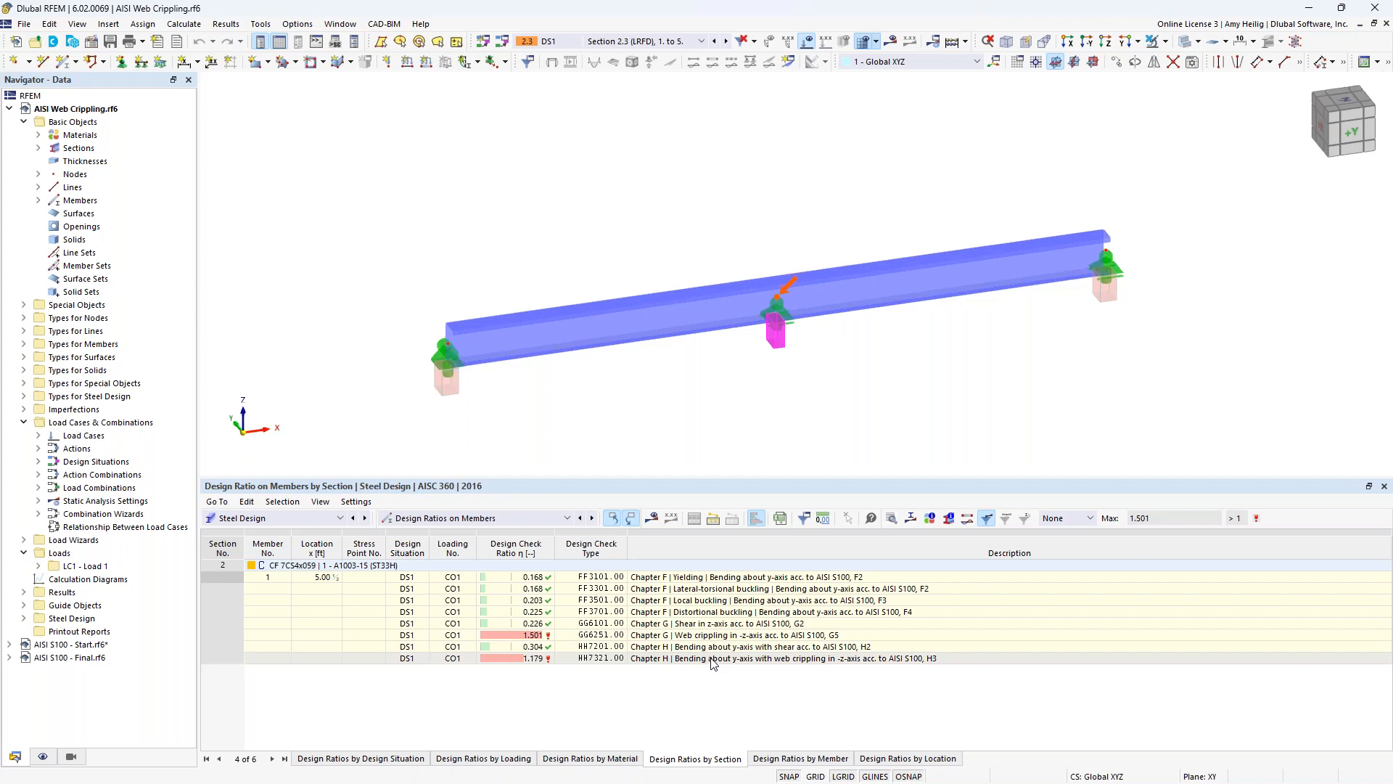
# - Open the design check details of the Chapter G web crippling check GG6251 and review its formulas and design ratio
pyautogui.click(722, 637)
pyautogui.click(892, 518)
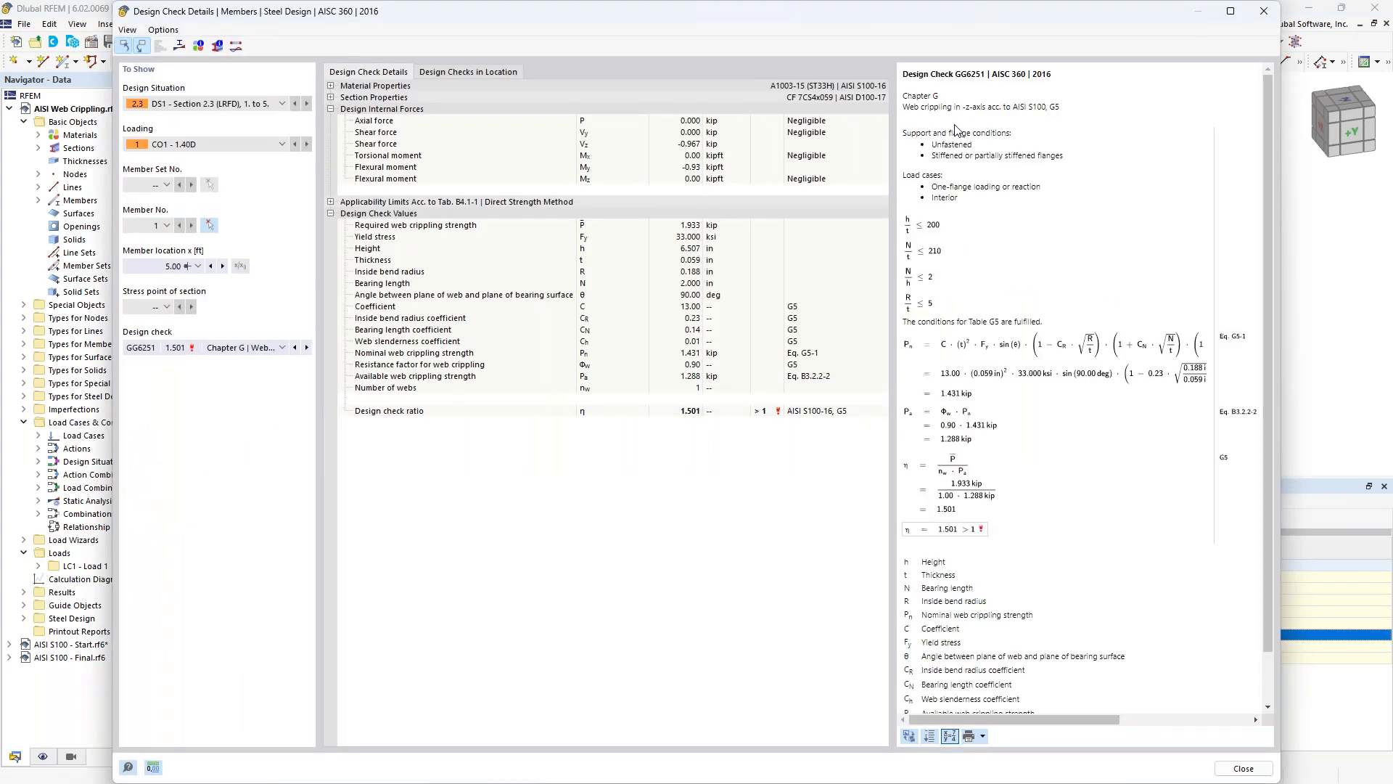
pyautogui.scroll(-1, 1003, 210)
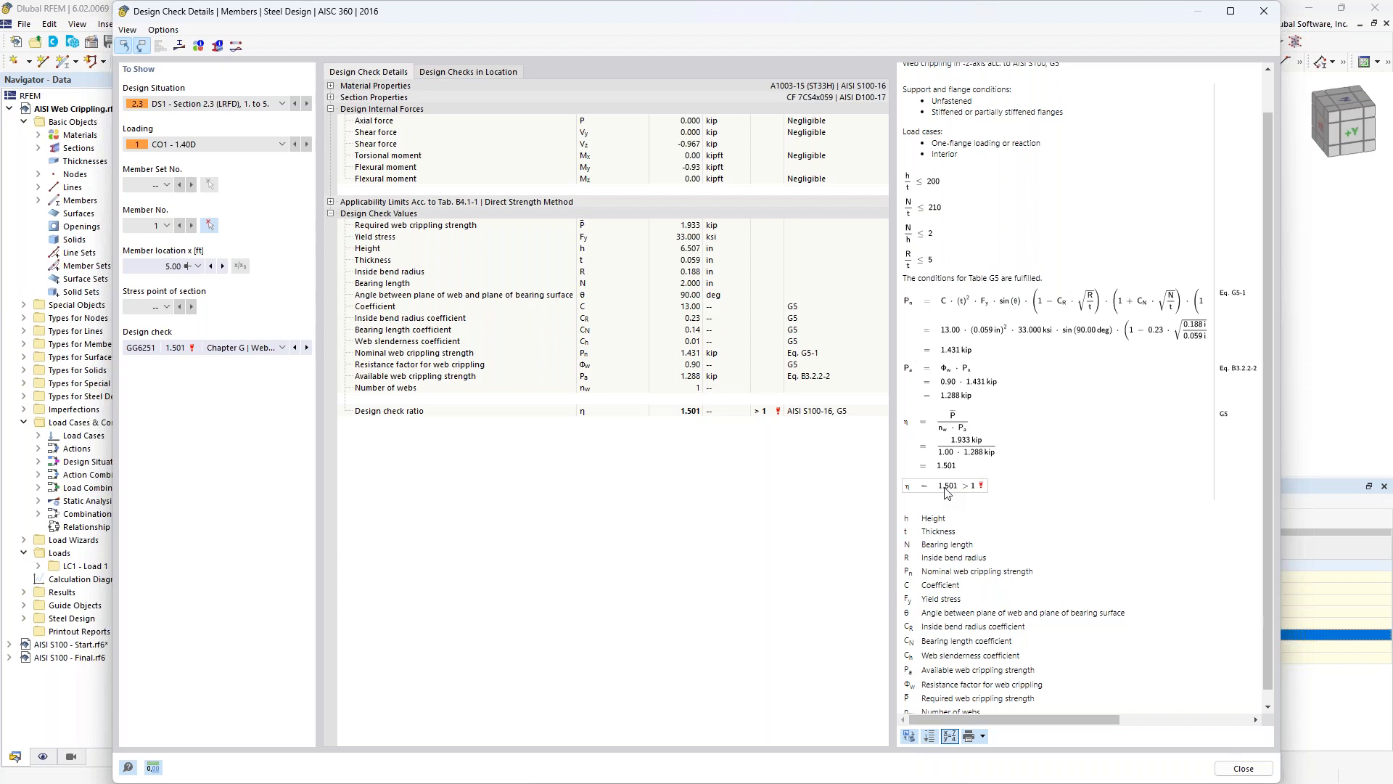
# - Switch back to the PowerPoint slide show and advance to the Dlubal Software Information slide
pyautogui.press('super+Tab')
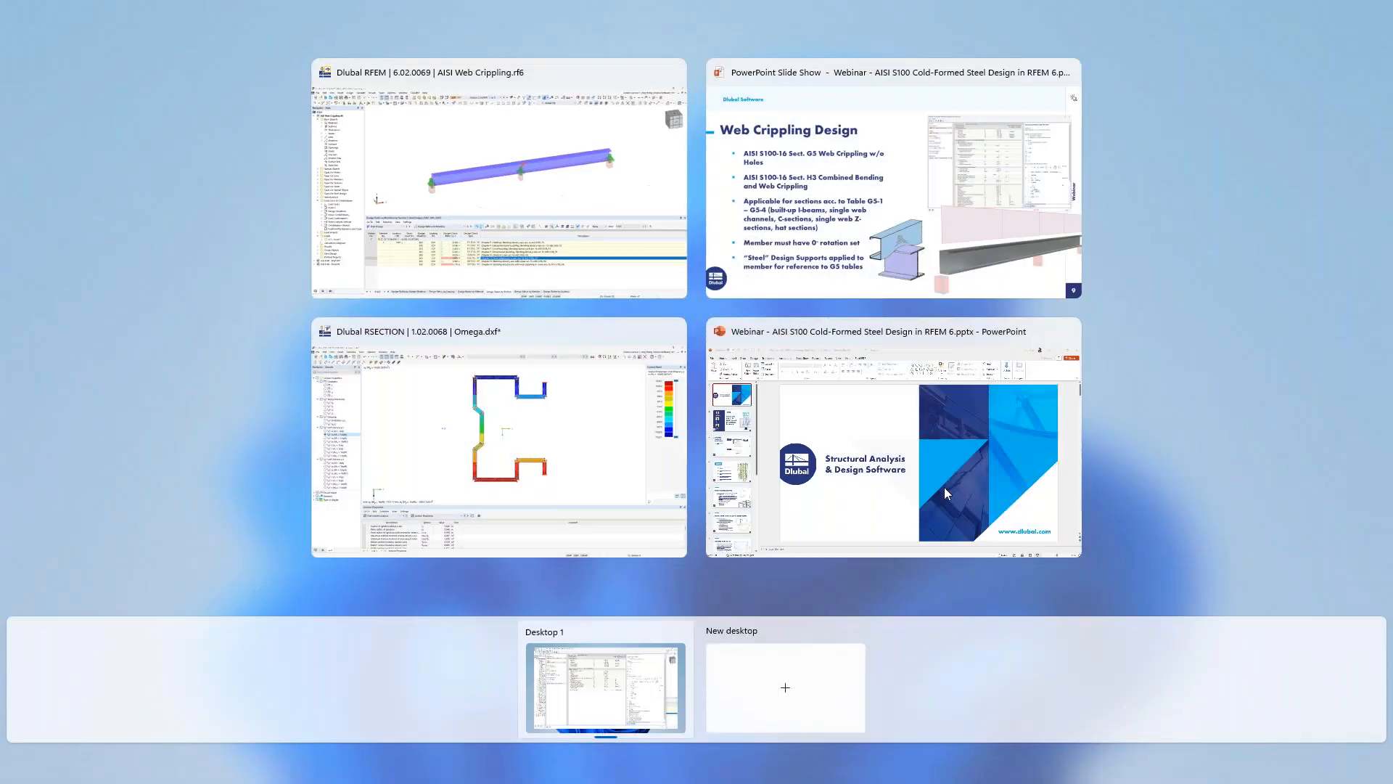
pyautogui.click(824, 191)
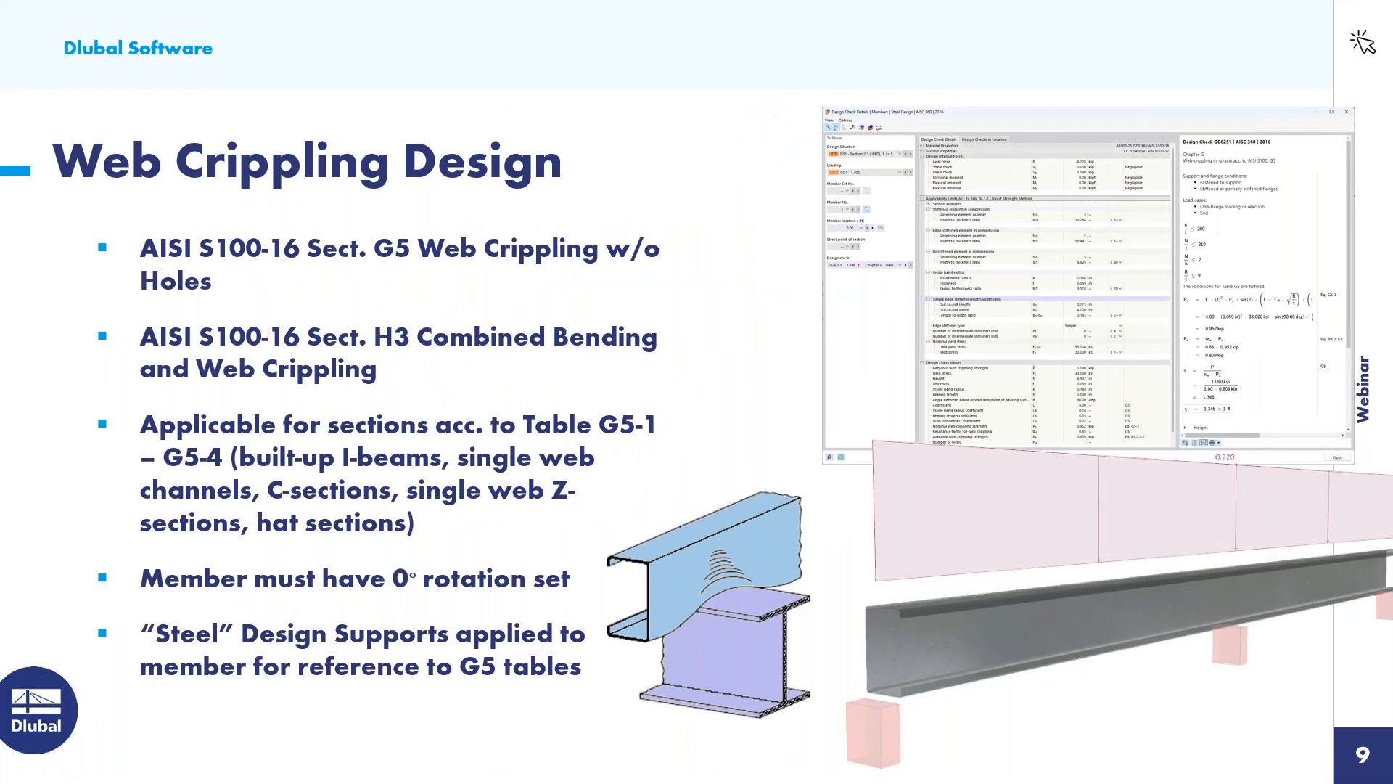
pyautogui.press('Right')
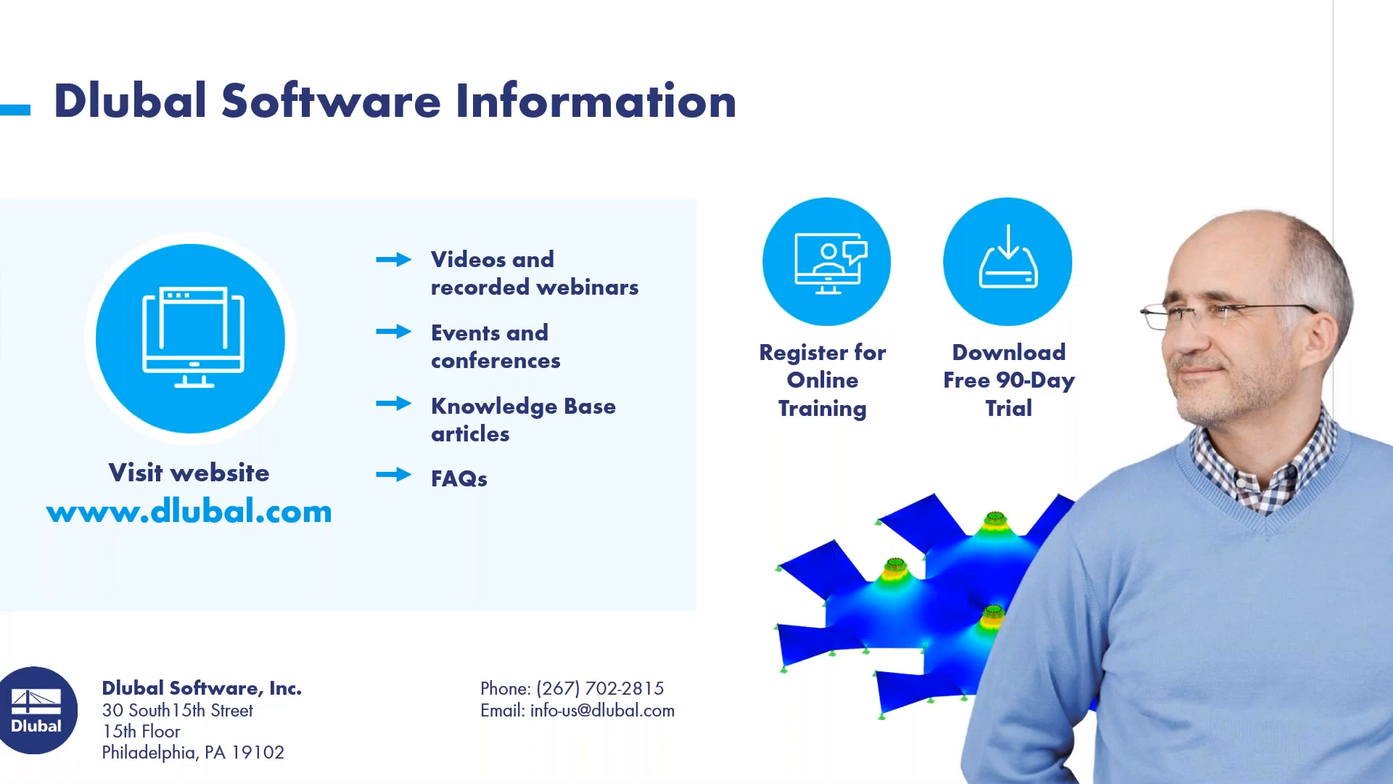